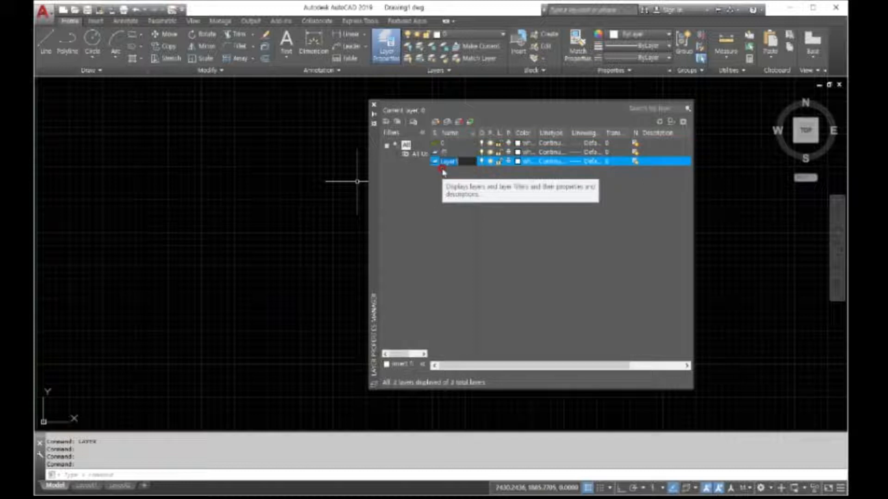
# - Name the new layer 중심선 and set its color to red, index color 10
pyautogui.write('중심선')
pyautogui.press('Return')
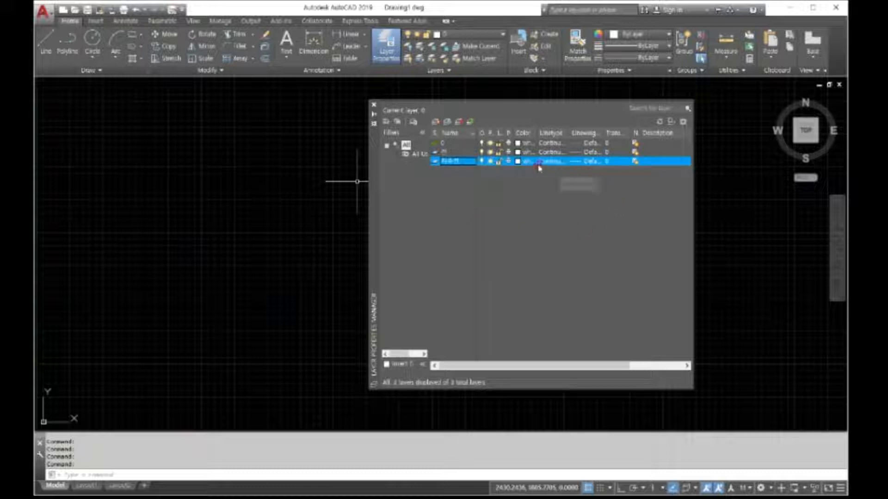
pyautogui.click(517, 162)
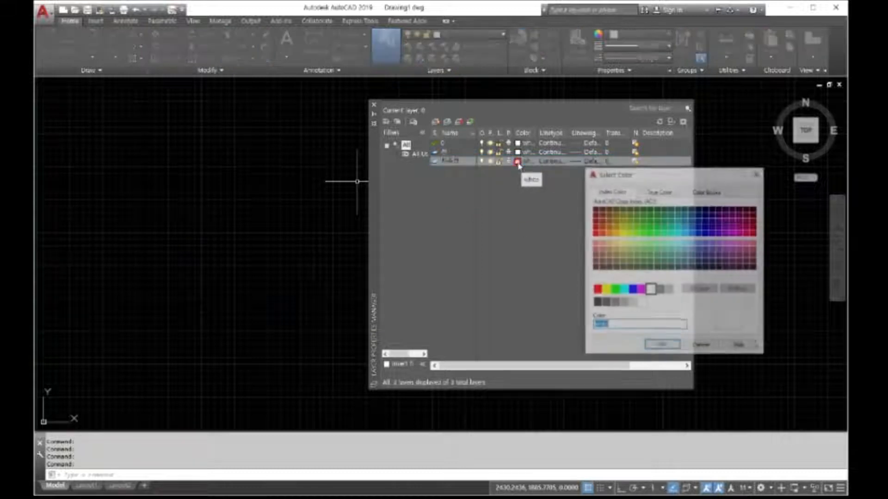
pyautogui.click(597, 231)
pyautogui.click(662, 346)
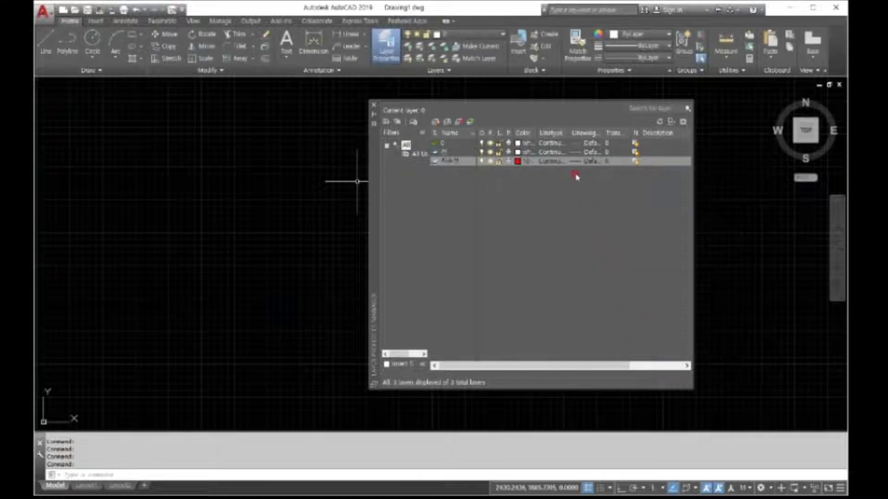
pyautogui.click(575, 161)
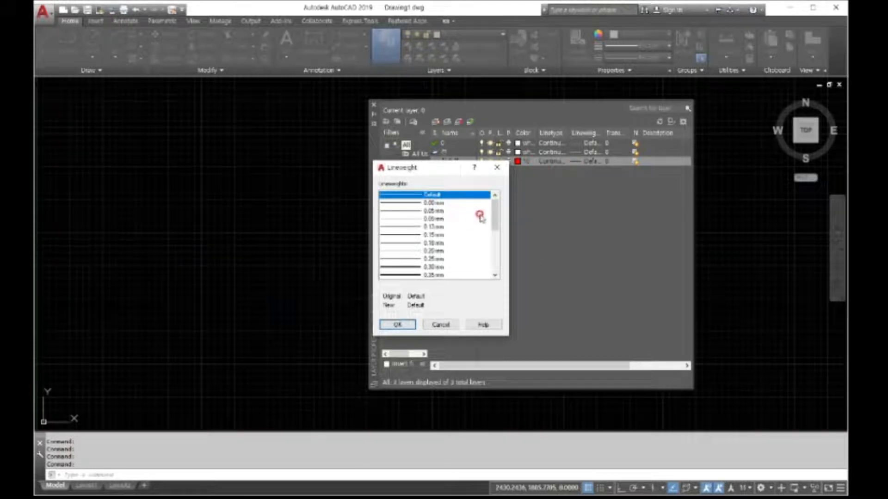
pyautogui.moveTo(495, 211); pyautogui.dragTo(489, 178)
pyautogui.click(493, 171)
pyautogui.click(594, 162)
pyautogui.click(493, 170)
# - Load the ACAD_ISO04W100 ISO long-dash dot linetype and assign it to the 중심선 layer
pyautogui.click(555, 162)
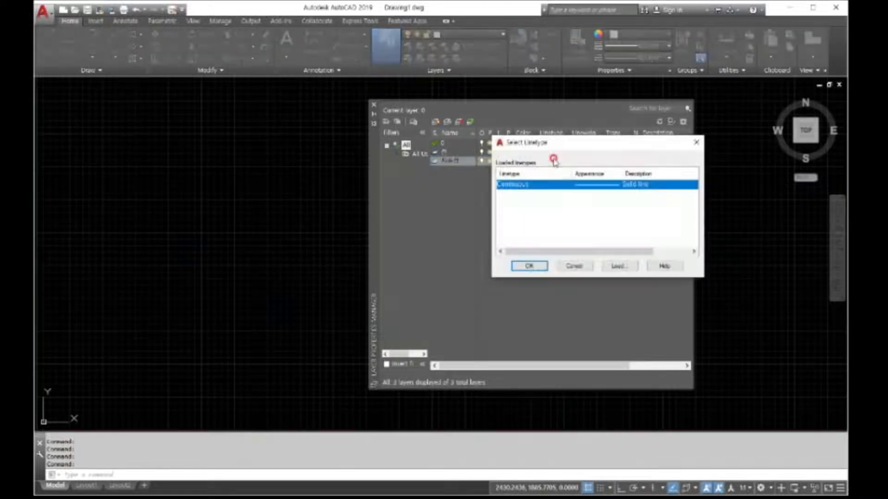
pyautogui.click(622, 264)
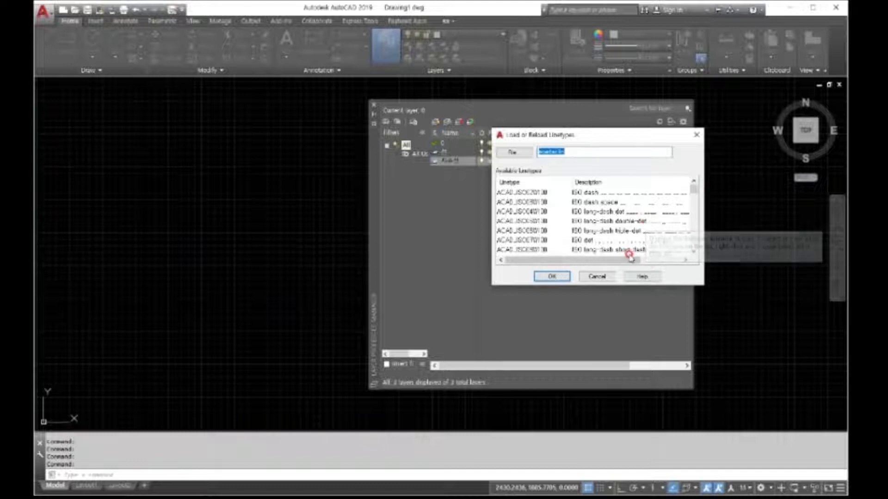
pyautogui.moveTo(693, 189)
pyautogui.mouseDown()
pyautogui.moveTo(700, 250)
pyautogui.moveTo(705, 173)
pyautogui.moveTo(689, 174)
pyautogui.mouseUp()
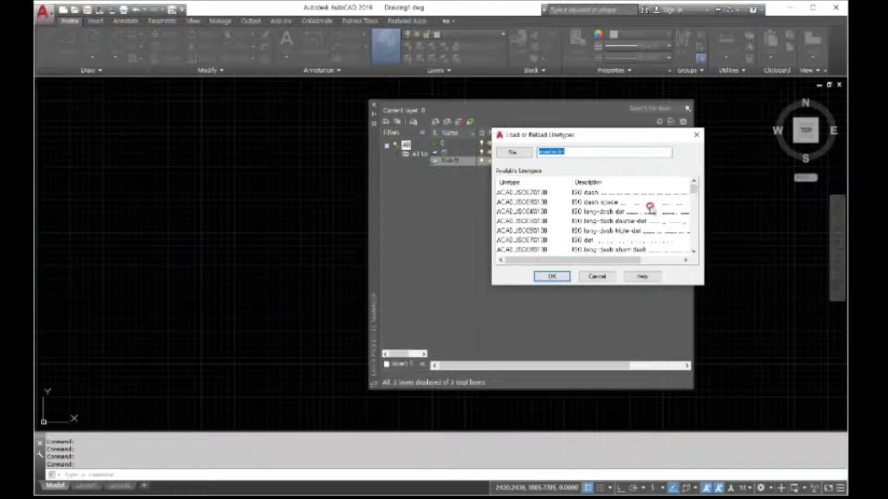
pyautogui.click(638, 213)
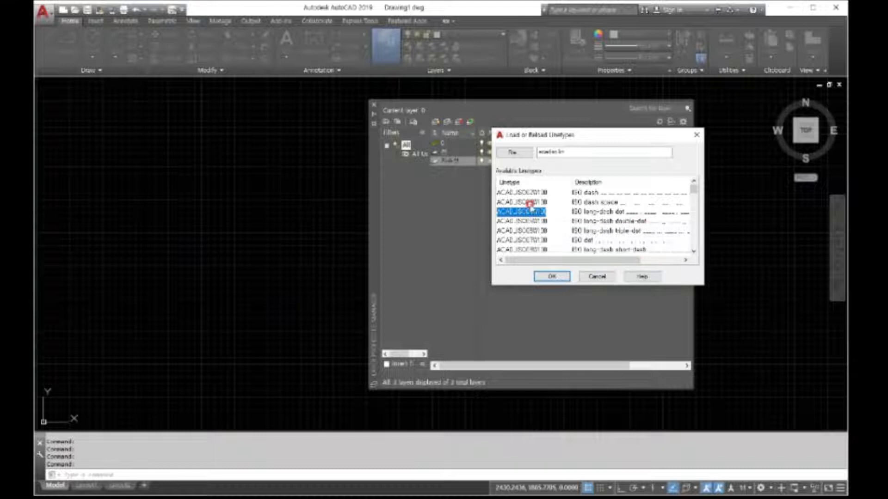
pyautogui.doubleClick(535, 213)
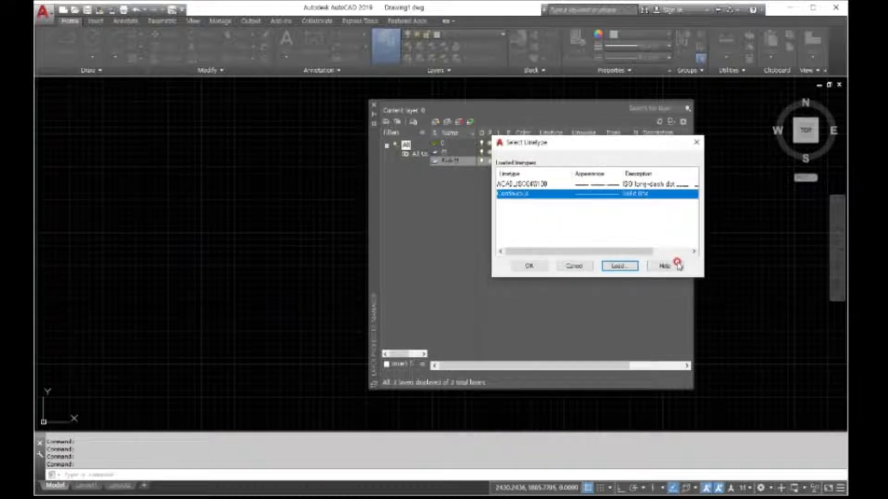
pyautogui.click(600, 185)
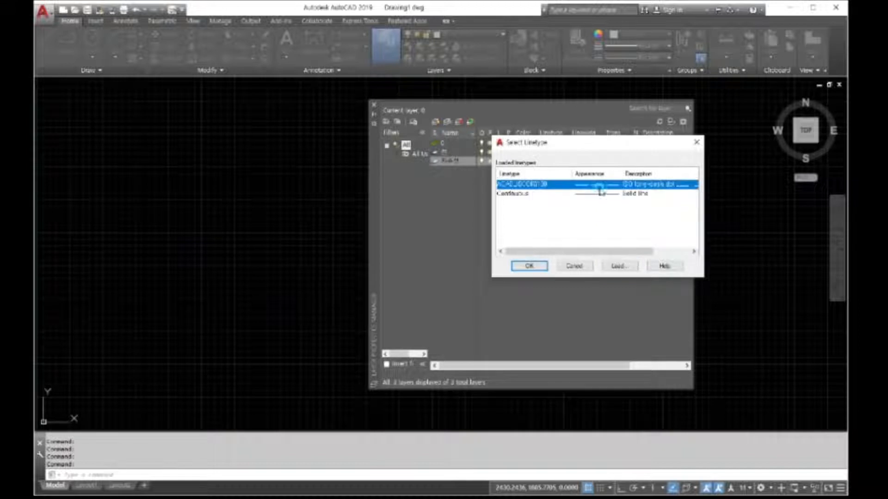
pyautogui.click(530, 266)
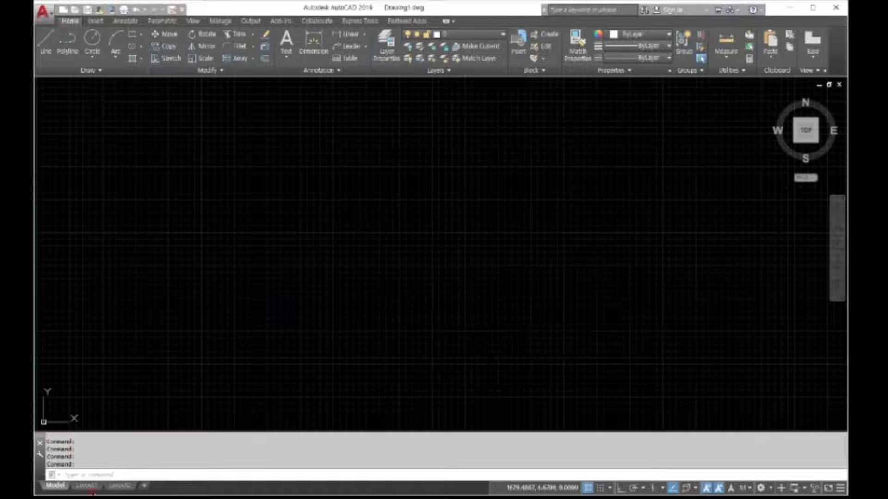
pyautogui.click(215, 412)
pyautogui.click(129, 474)
pyautogui.click(109, 472)
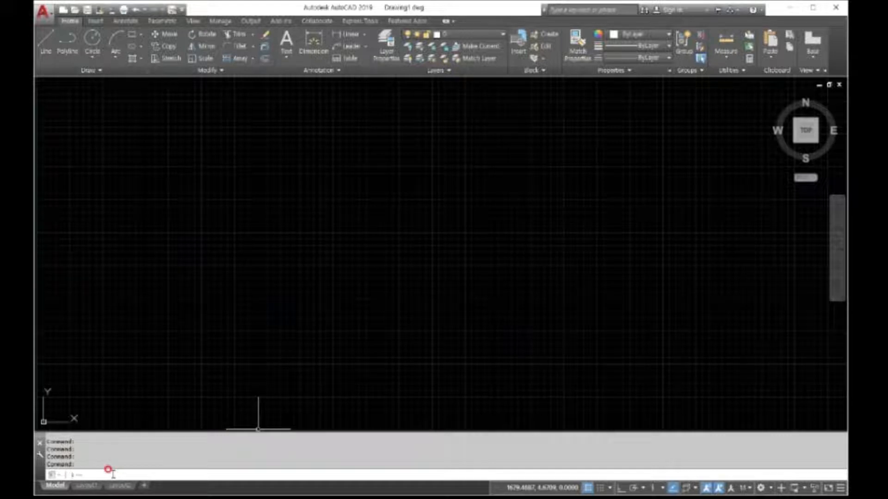
pyautogui.write('UNIT')
pyautogui.press('BackSpace')
pyautogui.press('BackSpace')
pyautogui.press('BackSpace')
pyautogui.press('BackSpace')
# - Set the model space limits with the default 0,0 lower-left corner and an upper-right corner of 400,400
pyautogui.write('LI')
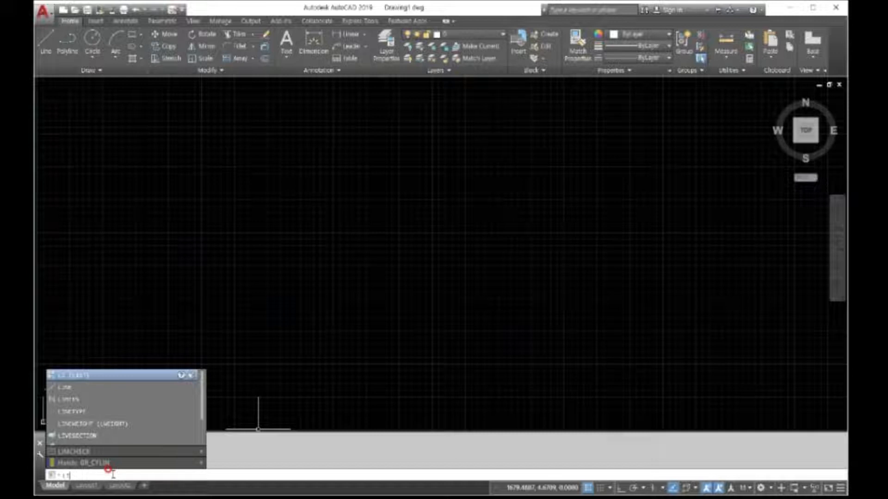
pyautogui.write('MITS')
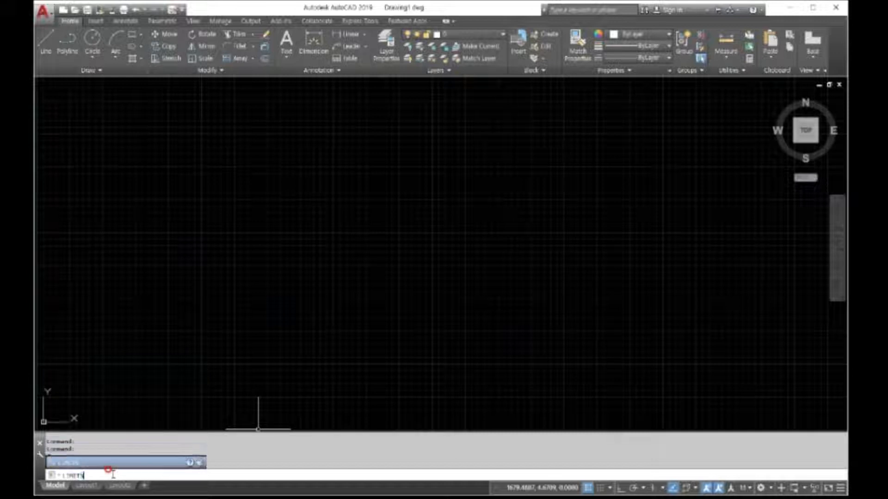
pyautogui.press('Return')
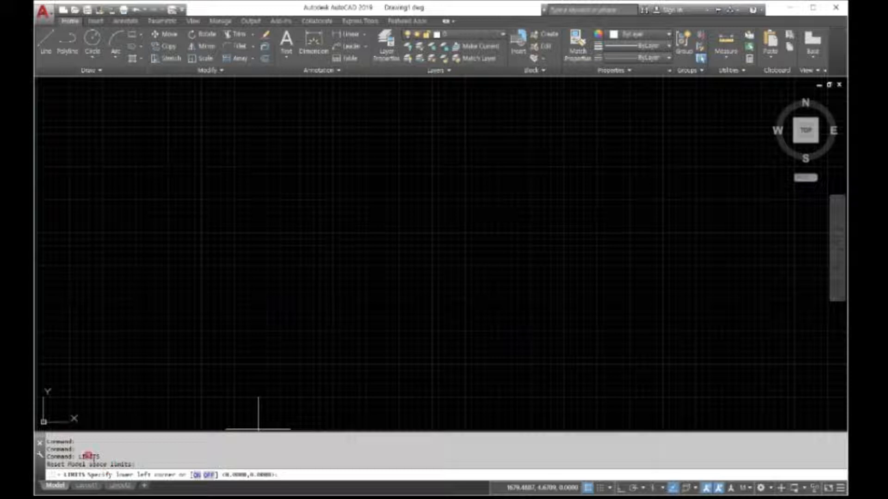
pyautogui.click(286, 473)
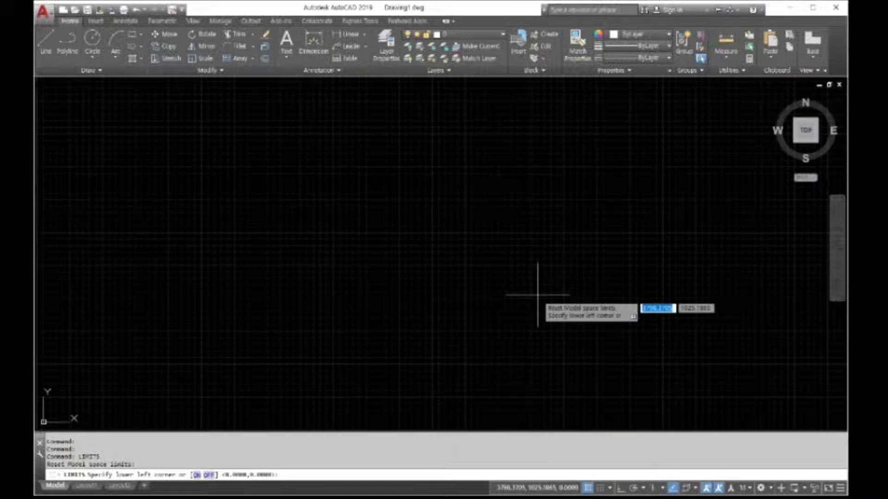
pyautogui.press('Return')
pyautogui.click(190, 474)
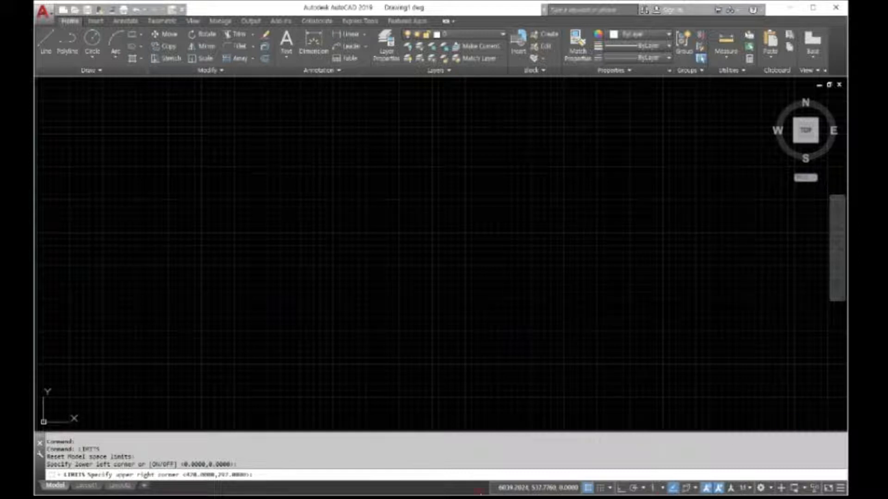
pyautogui.click(311, 474)
pyautogui.click(317, 475)
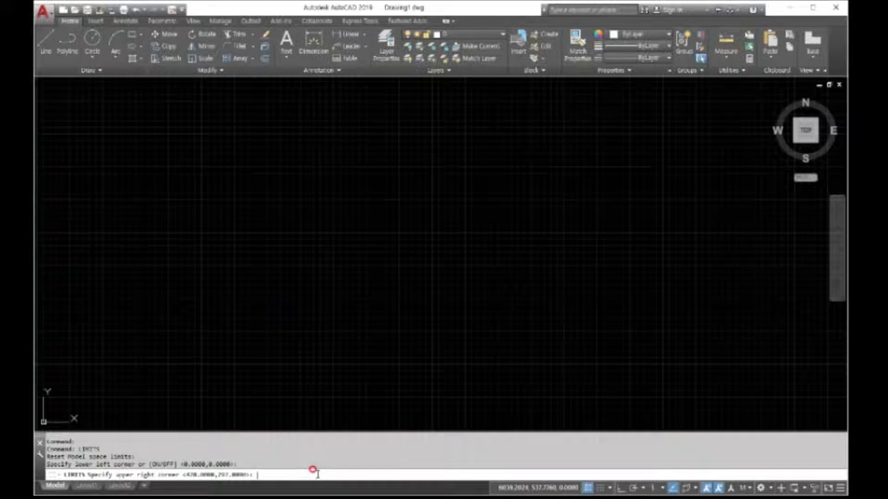
pyautogui.write('420')
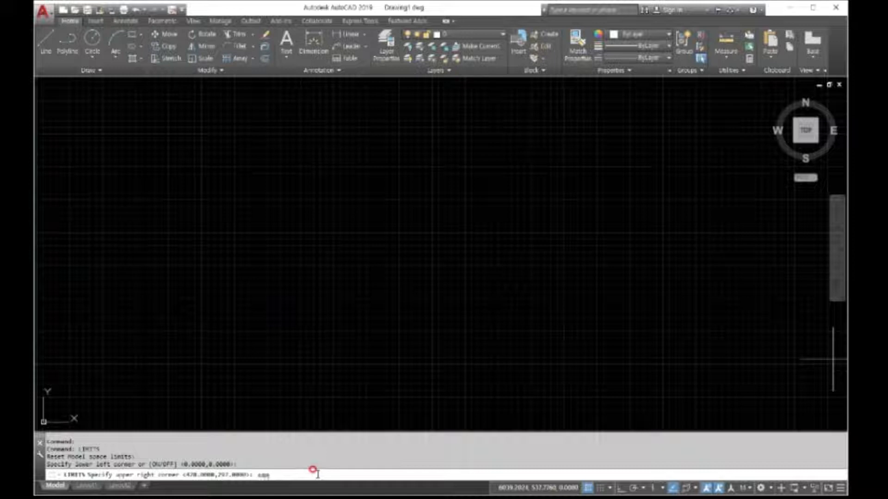
pyautogui.write(',')
pyautogui.write(',400')
pyautogui.press('Return')
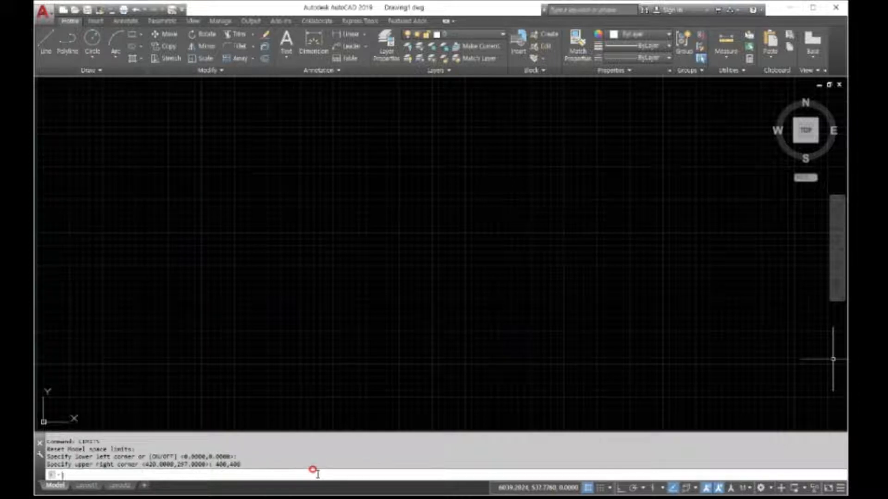
# - Zoom to All and pan the view across the drawing limits
pyautogui.write('zoom')
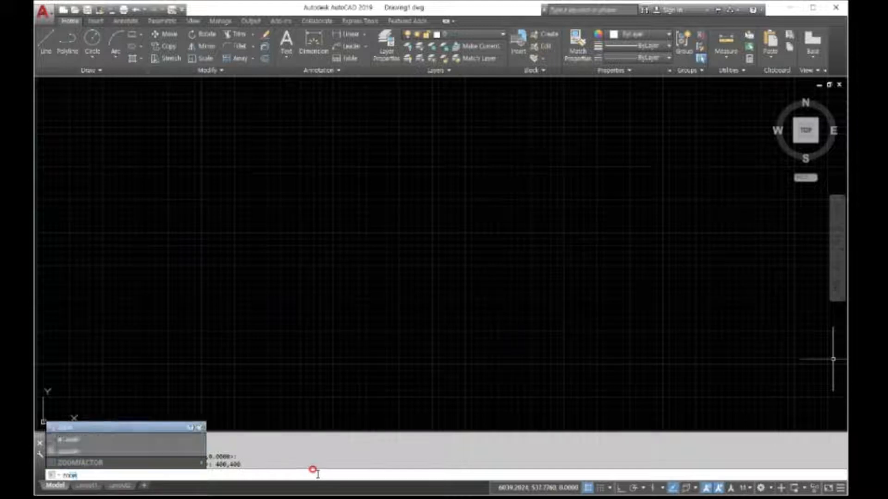
pyautogui.press('Return')
pyautogui.write('a')
pyautogui.press('Return')
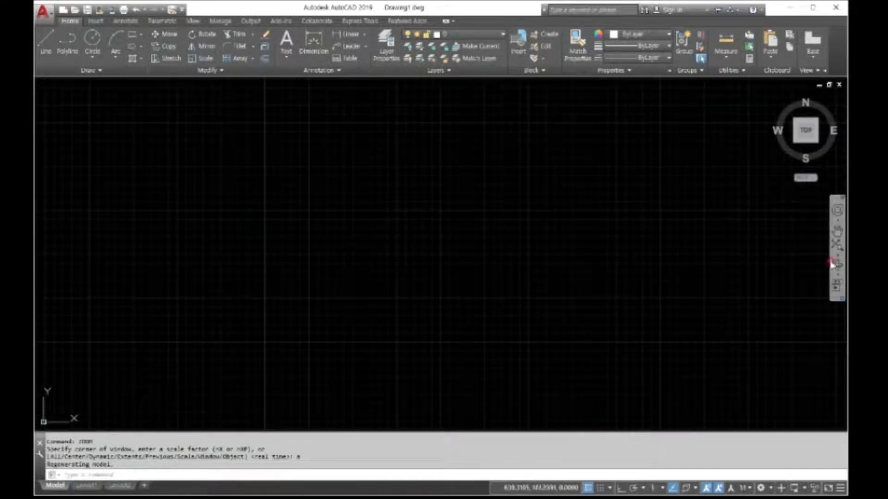
pyautogui.click(838, 231)
pyautogui.moveTo(703, 323); pyautogui.dragTo(747, 297)
pyautogui.moveTo(307, 406); pyautogui.dragTo(45, 427)
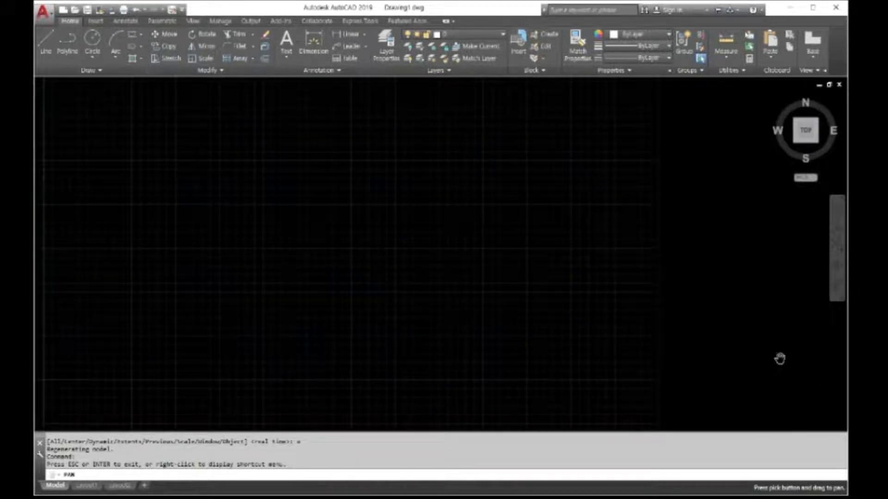
pyautogui.press('Escape')
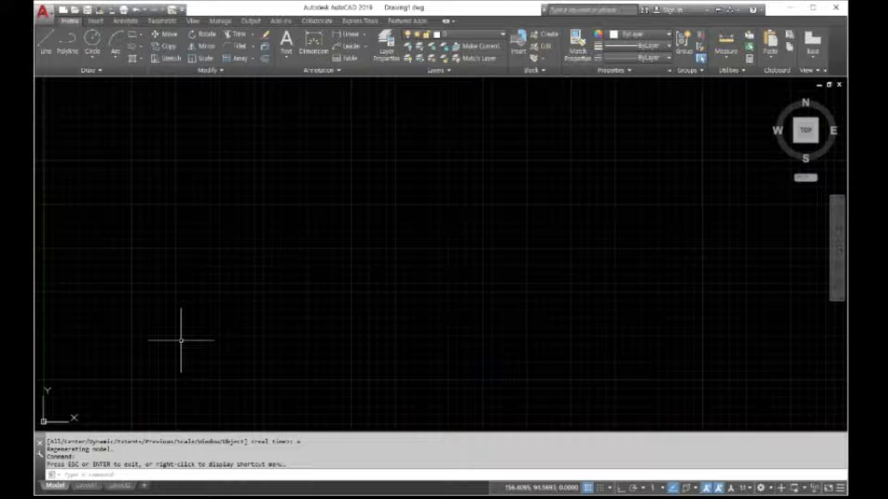
# - With Ortho on, draw three sides of a square using 100-unit line segments: rightward from about (100, 60), upward, and back leftward
pyautogui.write('LINE')
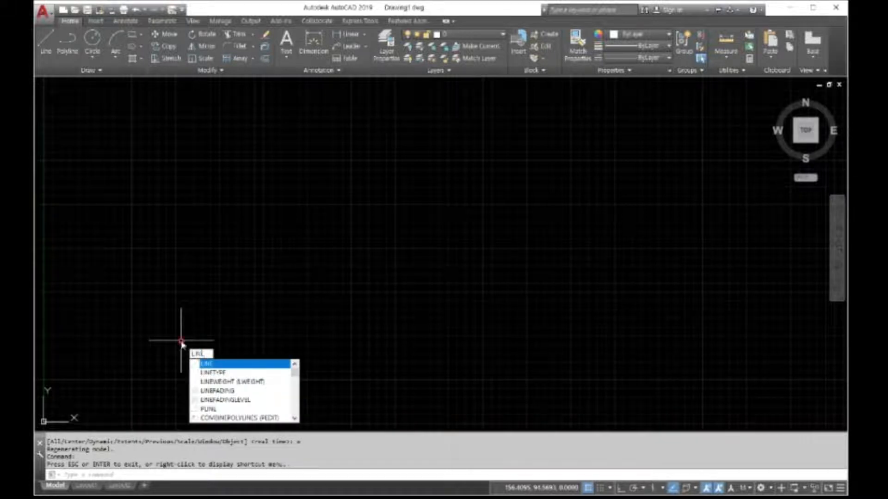
pyautogui.press('Return')
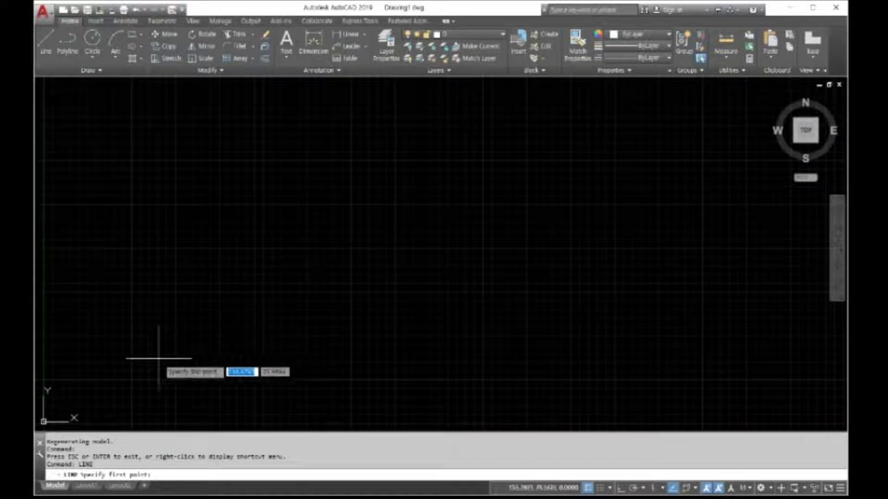
pyautogui.click(132, 371)
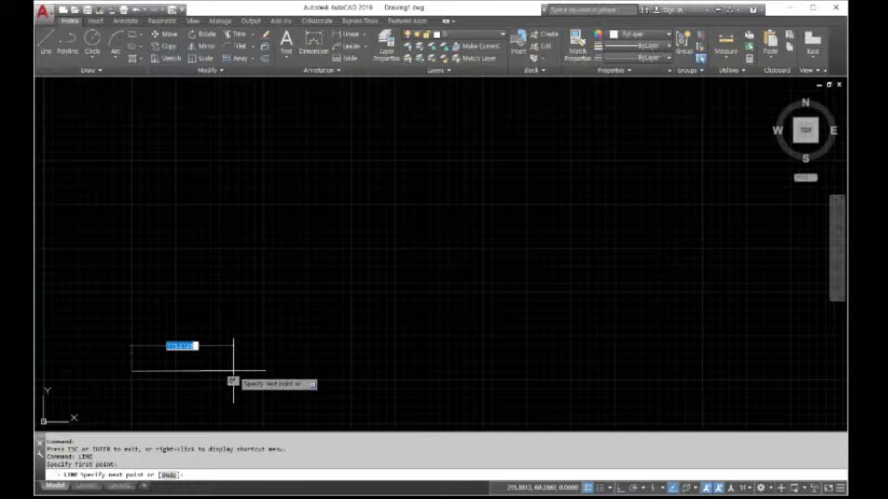
pyautogui.press('F8')
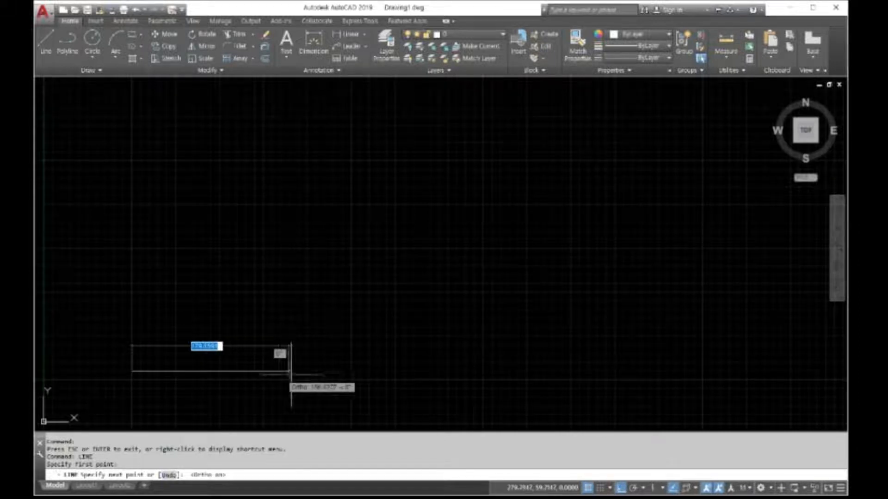
pyautogui.write('100')
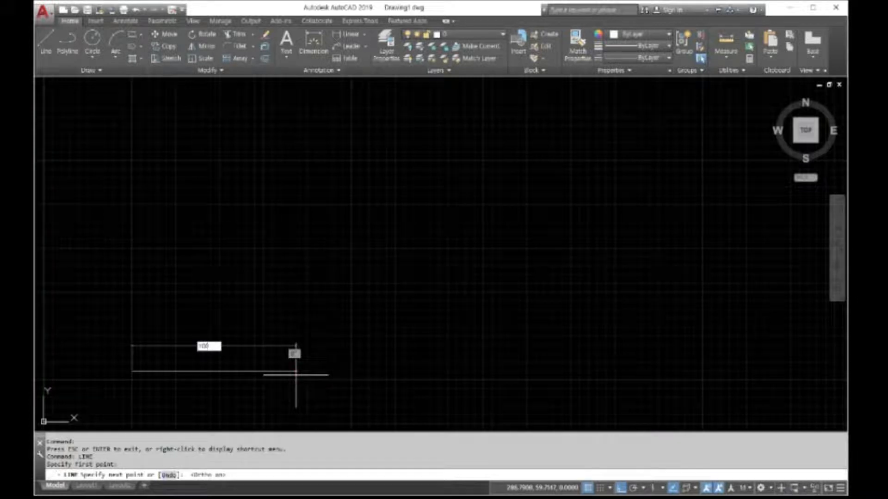
pyautogui.press('Return')
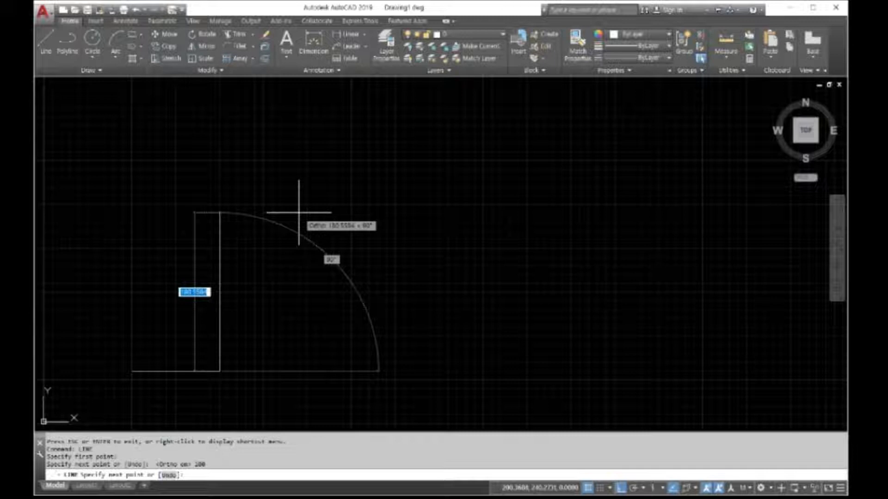
pyautogui.write('100')
pyautogui.press('Return')
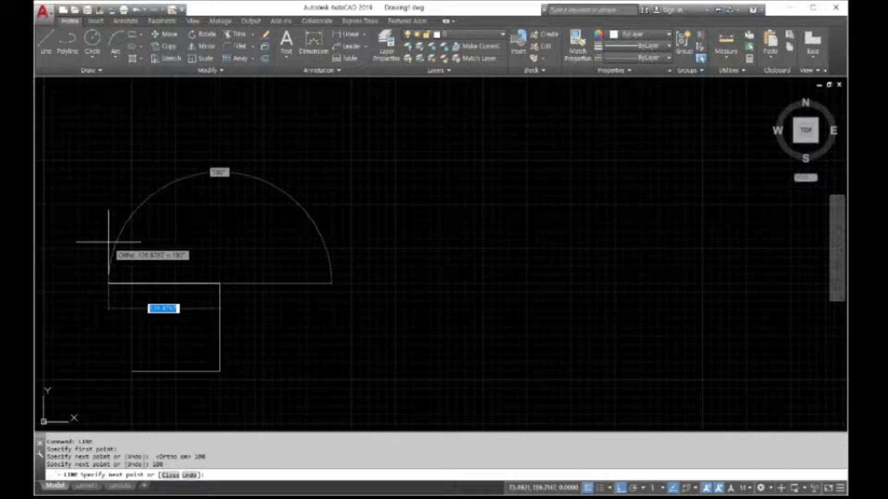
pyautogui.write('100')
pyautogui.press('Return')
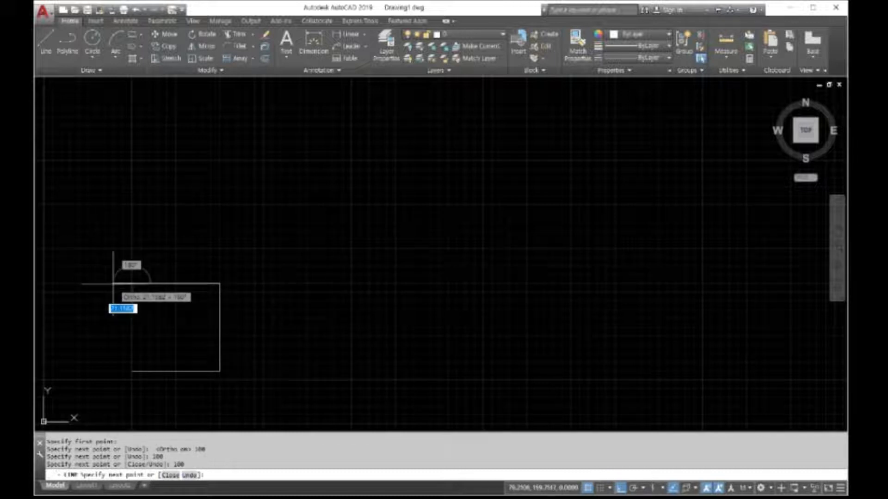
# - Extend the square's upper edge leftward with another 100-unit segment and undo that segment
pyautogui.write('100')
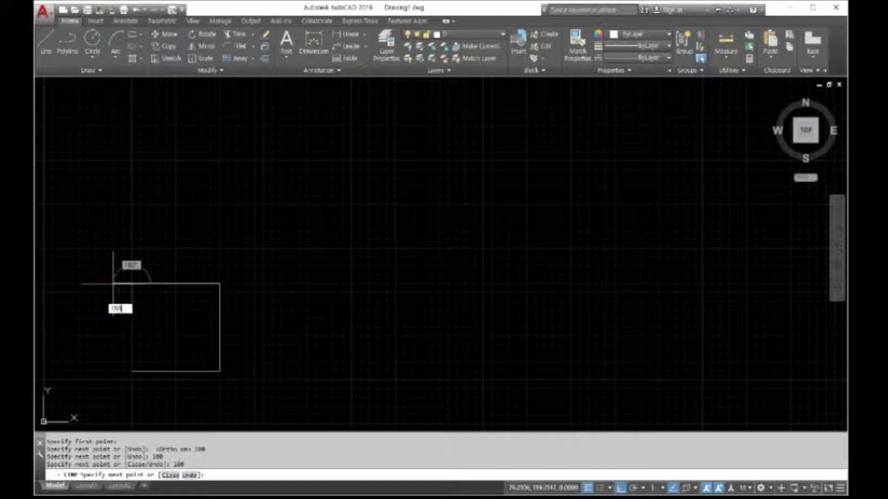
pyautogui.press('Return')
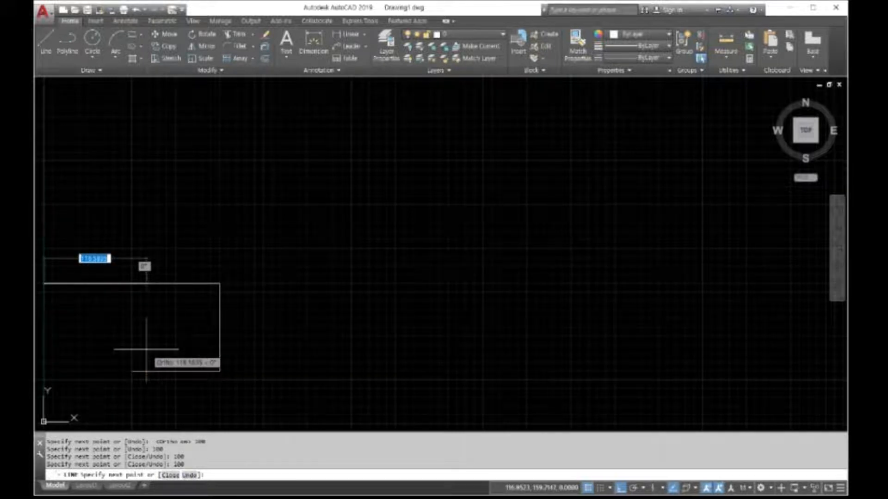
pyautogui.write('u')
pyautogui.press('Return')
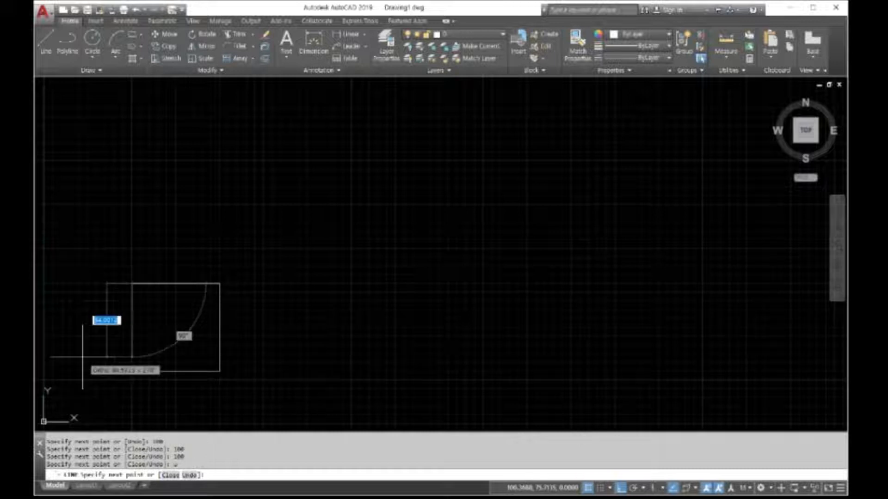
# - Complete the square's open side with a 100-unit downward segment and end the Line command
pyautogui.write('100')
pyautogui.press('Return')
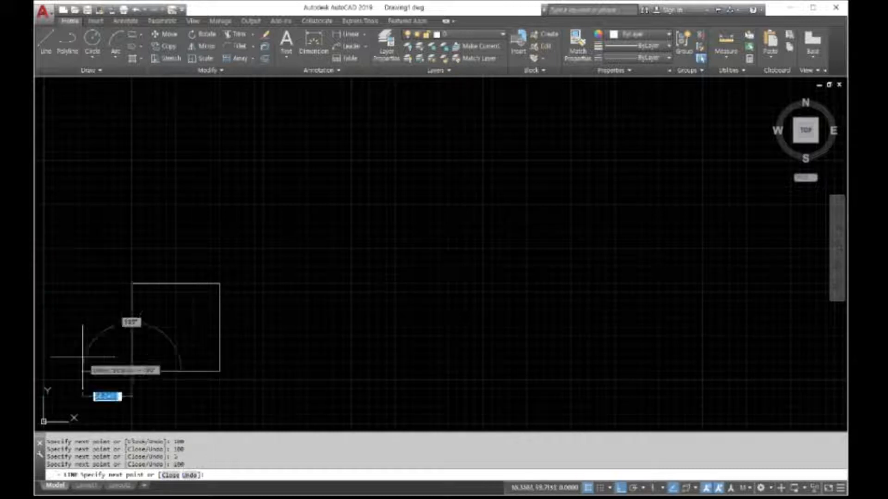
pyautogui.press('Escape')
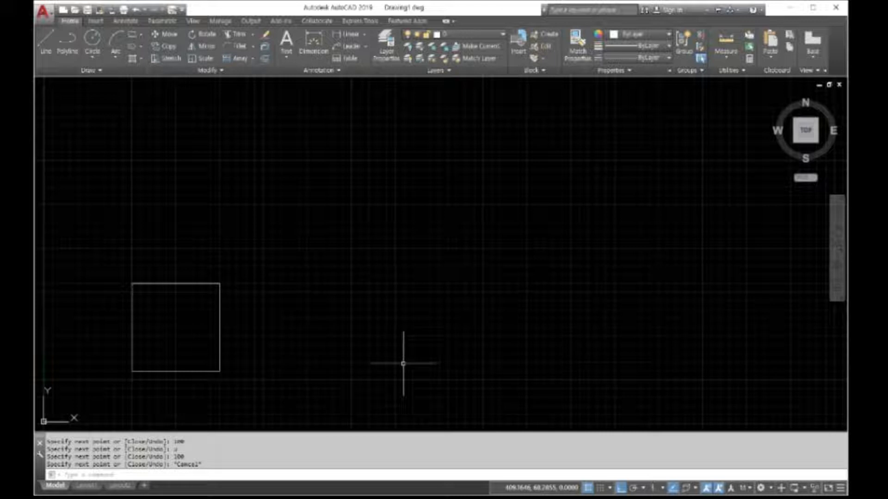
# - Set the model space limits with the default 0,0 lower-left corner and an upper-right corner of 4000,4000
pyautogui.click(153, 468)
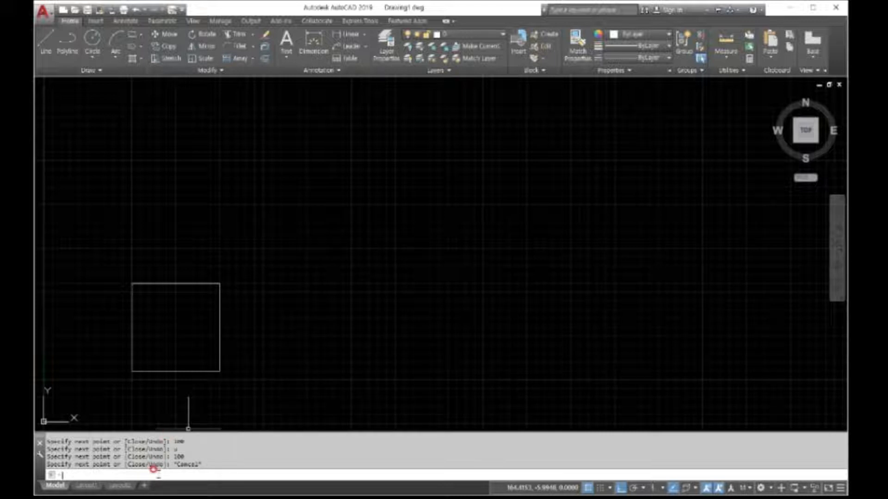
pyautogui.write('linet')
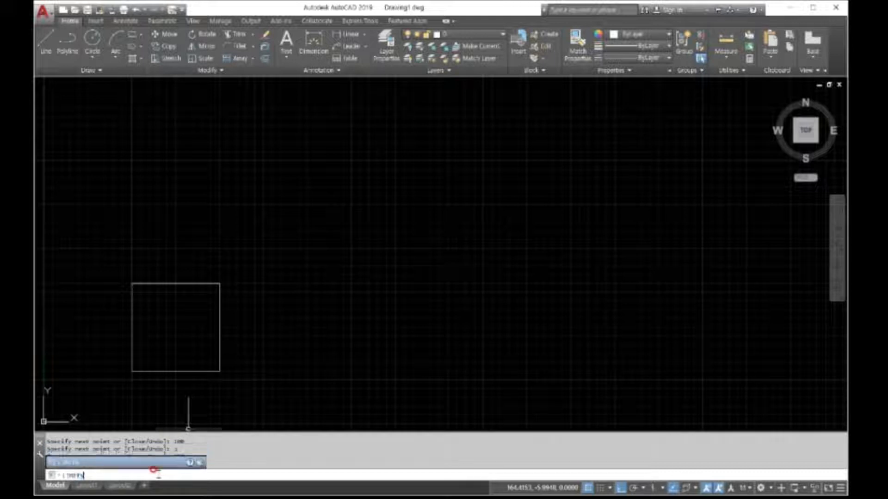
pyautogui.press('Return')
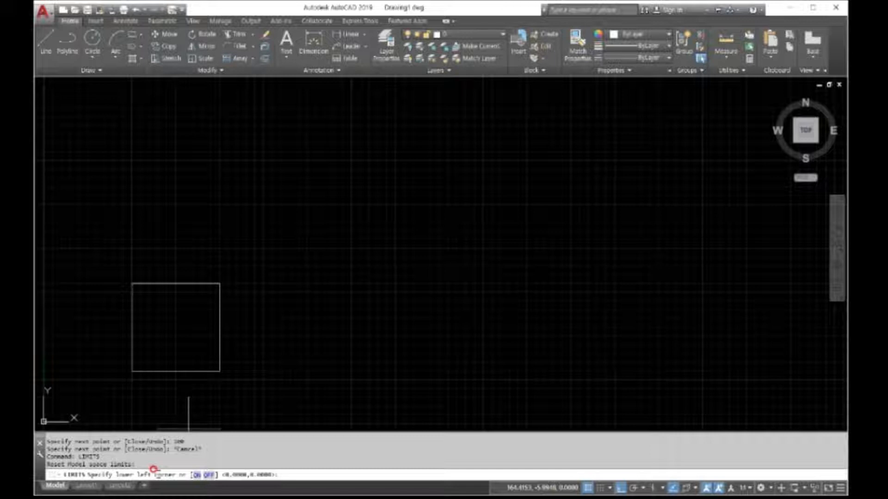
pyautogui.press('Return')
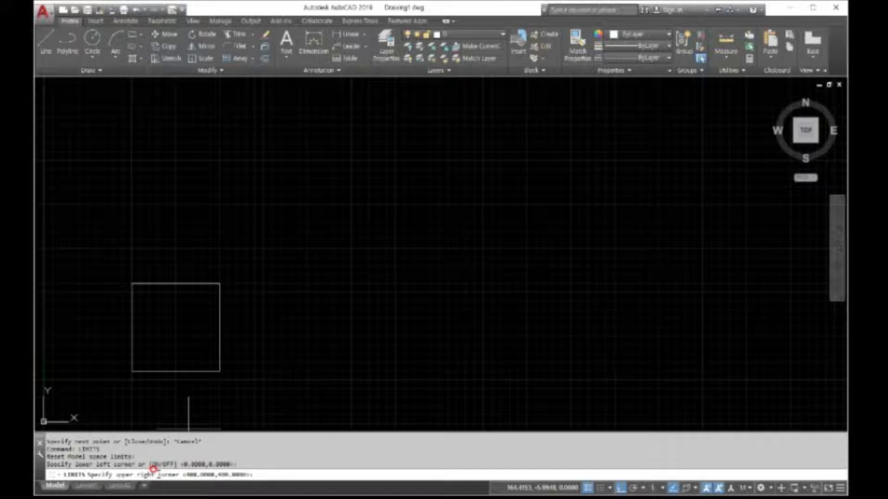
pyautogui.write('40')
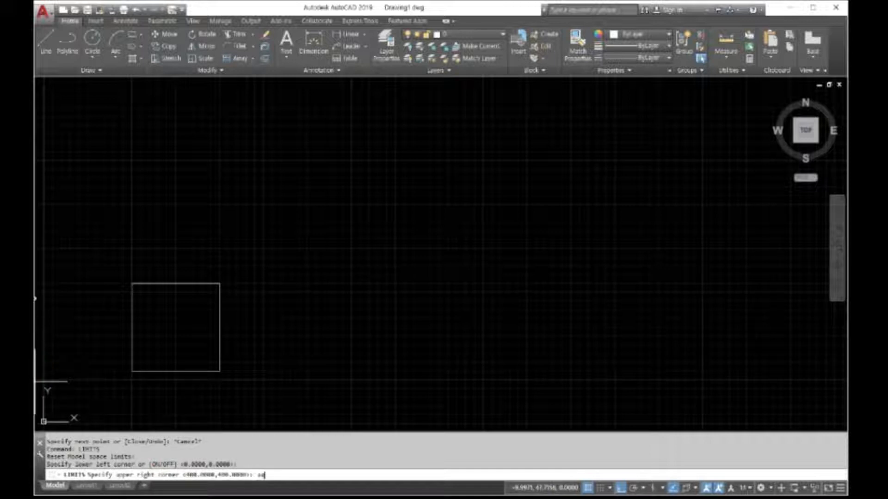
pyautogui.write('00,4000')
pyautogui.press('Return')
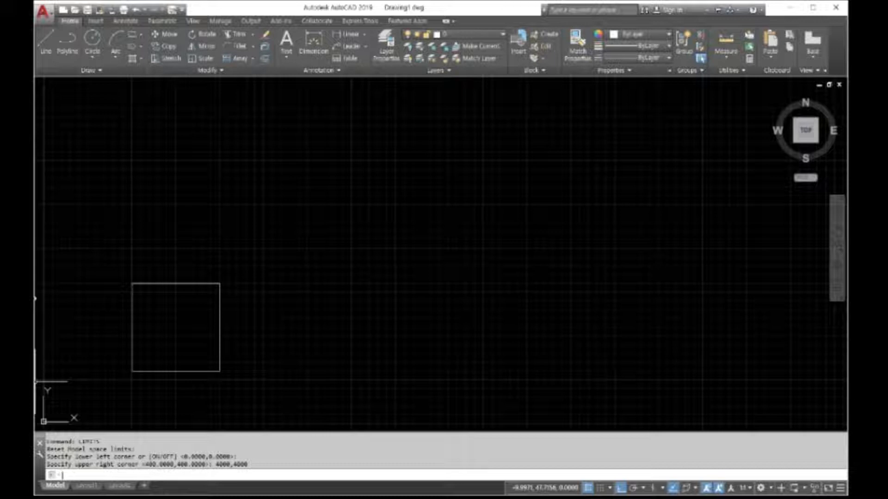
pyautogui.press('Return')
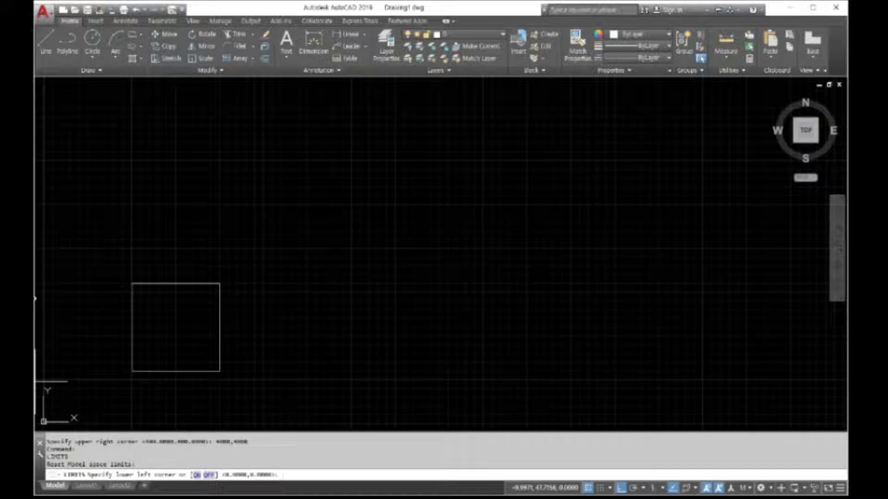
pyautogui.press('Escape')
# - Zoom to All to show the full extent of the 4000,4000 limits
pyautogui.write('zoom')
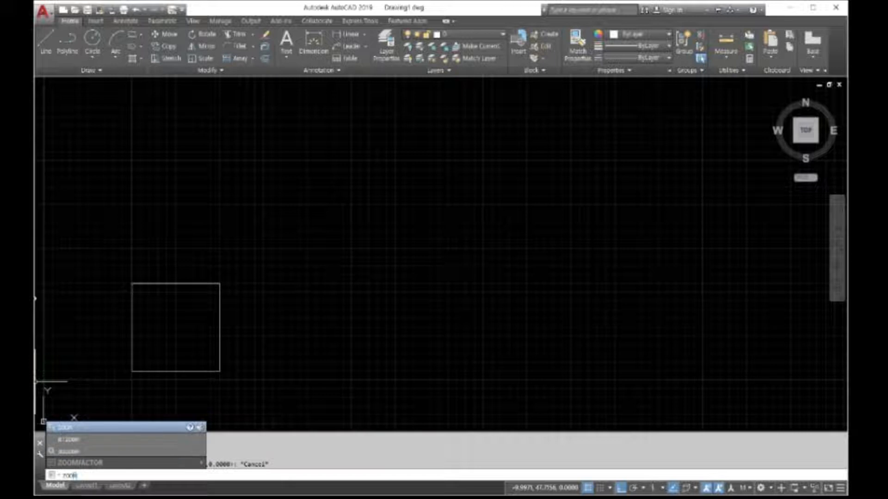
pyautogui.press('Return')
pyautogui.write('a')
pyautogui.press('Return')
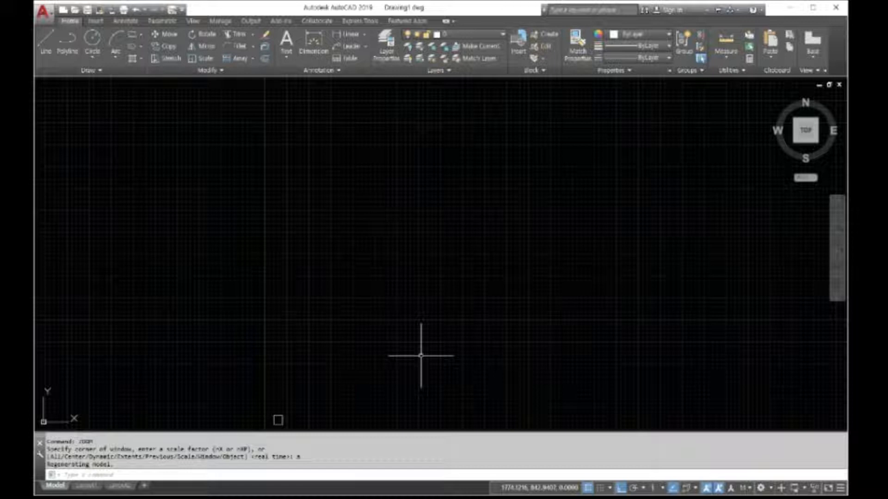
# - Set the model space limits with the default 0,0 lower-left corner and an upper-right corner of 40000,40000
pyautogui.write('LIM')
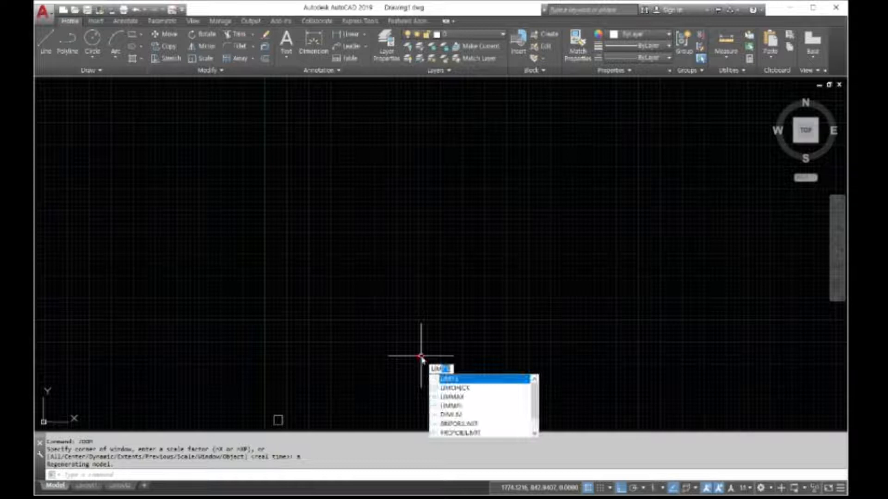
pyautogui.write('I')
pyautogui.write('TS')
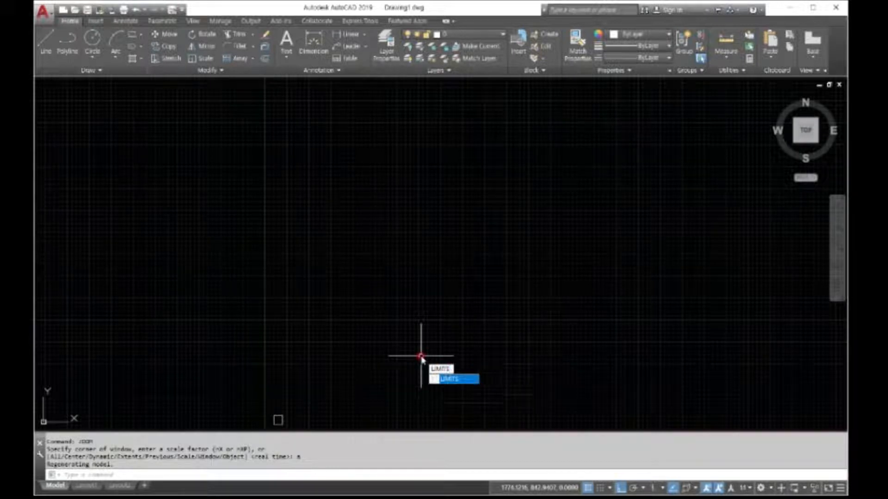
pyautogui.press('Return')
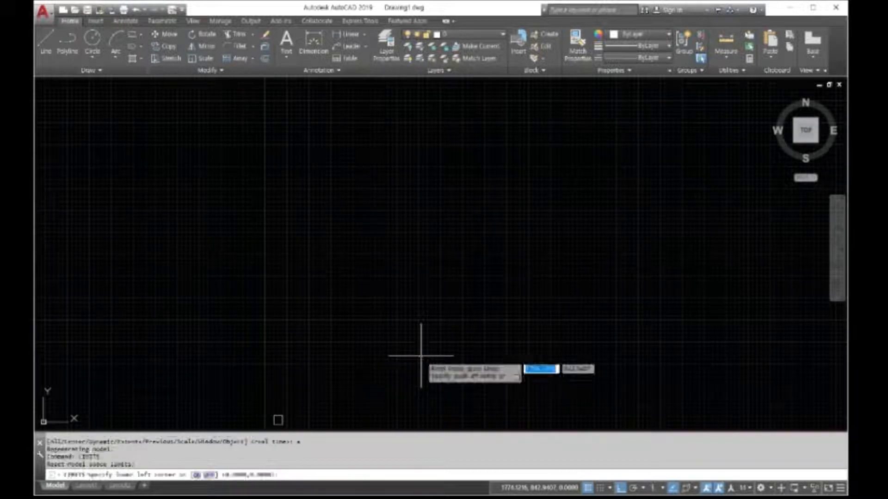
pyautogui.press('Return')
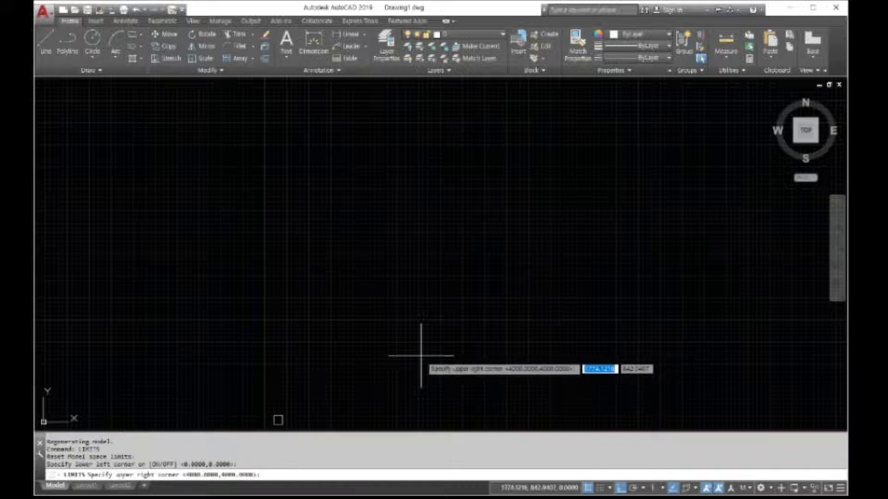
pyautogui.write('40000')
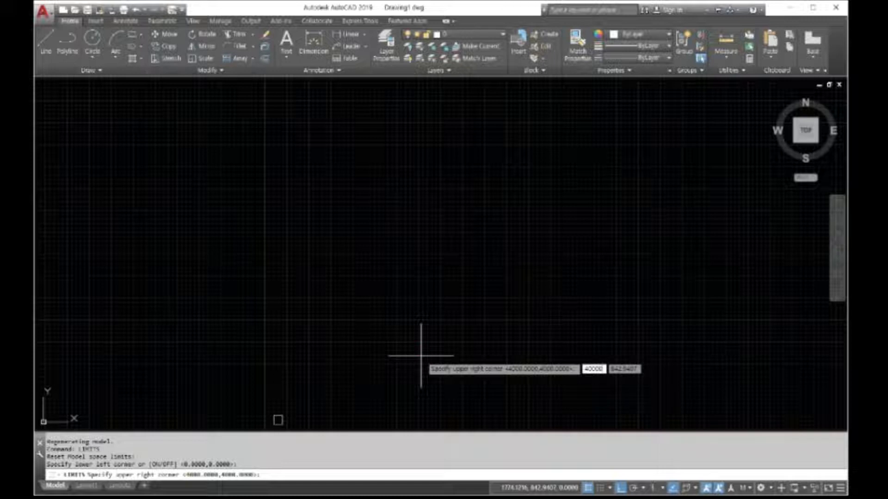
pyautogui.press('Tab')
pyautogui.write('4000')
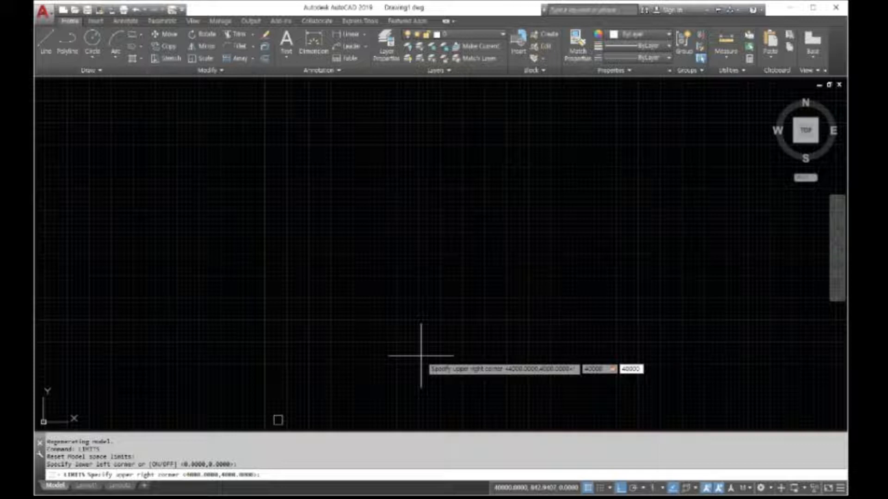
pyautogui.press('Return')
pyautogui.press('Return')
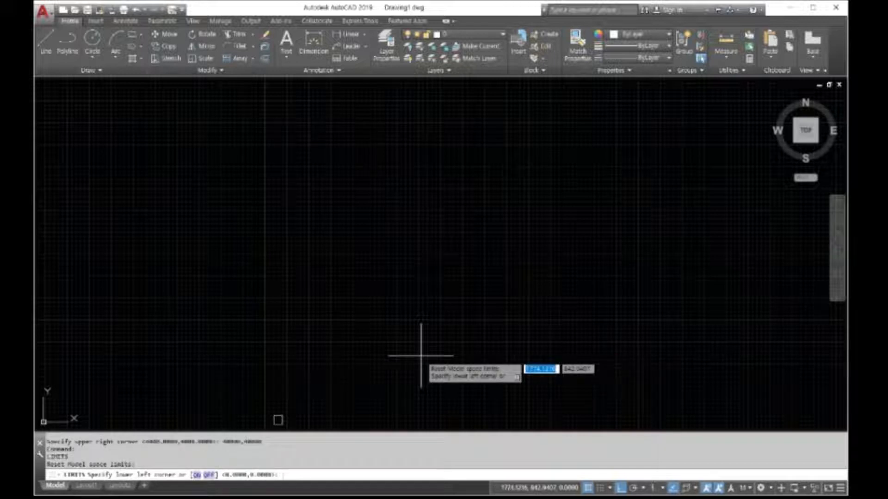
pyautogui.press('Escape')
# - Zoom to All to show the full extent of the 40000,40000 limits
pyautogui.write('zoom')
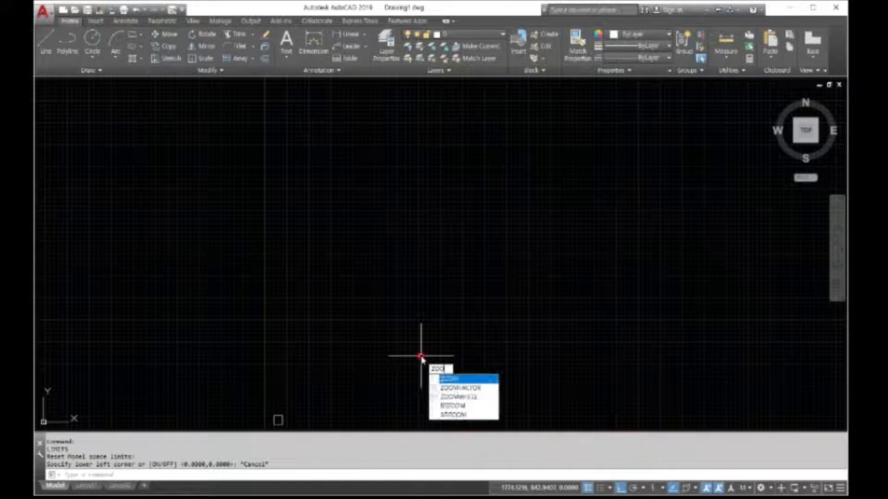
pyautogui.press('Return')
pyautogui.write('e')
pyautogui.press('Return')
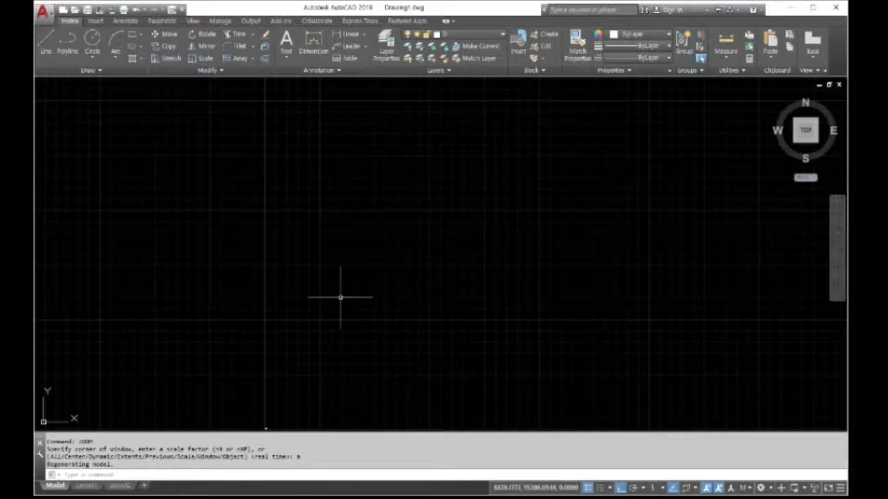
# - Pan across the enlarged drawing area and zoom back in on the square near the origin
pyautogui.click(837, 231)
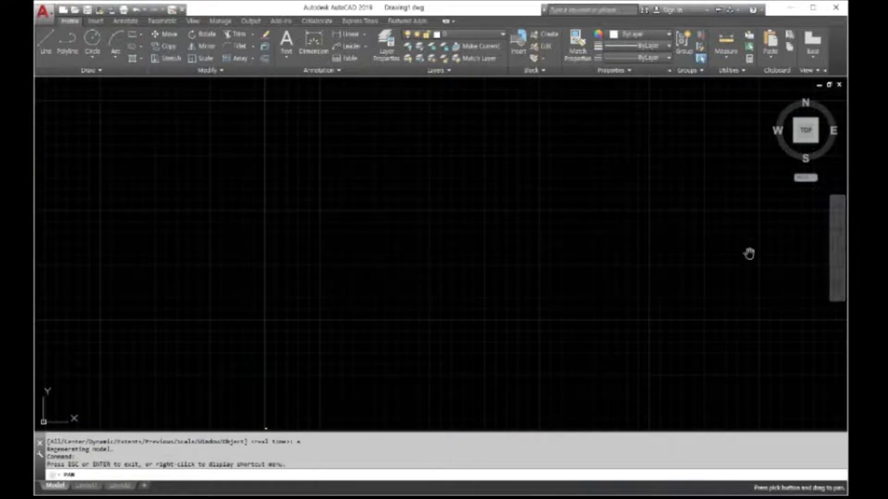
pyautogui.moveTo(636, 320); pyautogui.dragTo(454, 311)
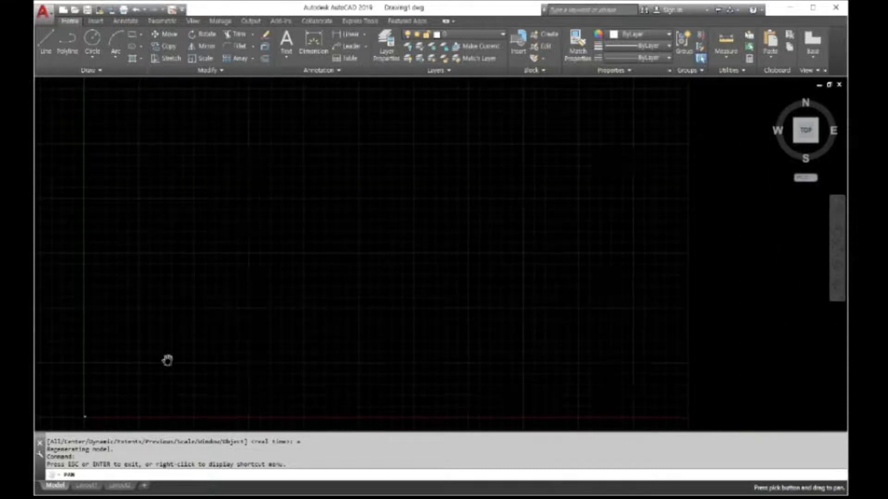
pyautogui.press('Escape')
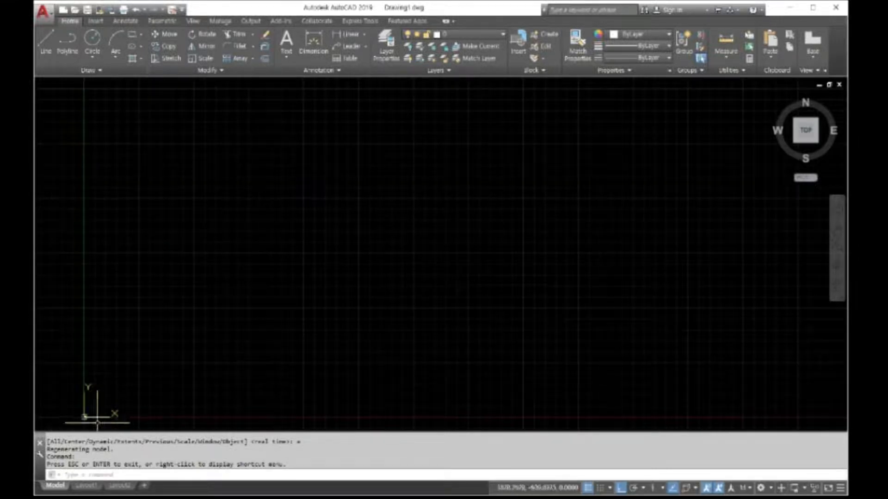
pyautogui.press('Escape')
pyautogui.scroll(3, 77, 423)
pyautogui.scroll(2, 80, 422)
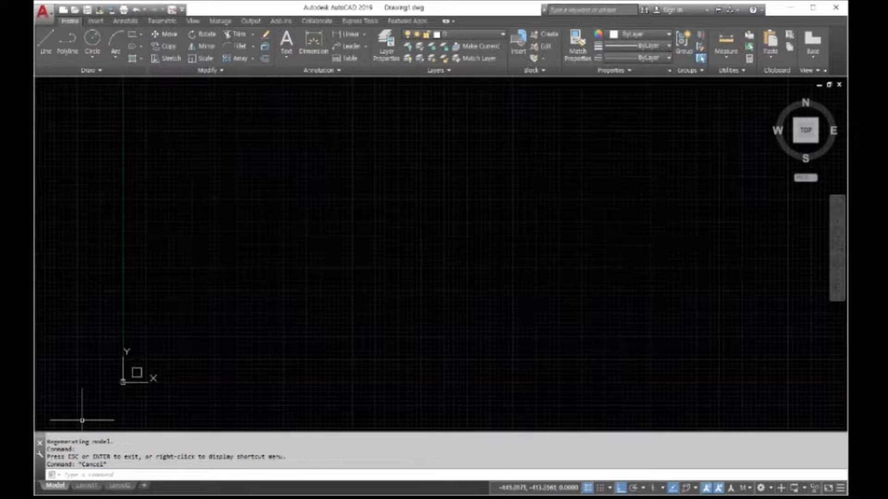
pyautogui.scroll(1, 82, 419)
pyautogui.scroll(6, 149, 339)
pyautogui.scroll(-4, 163, 334)
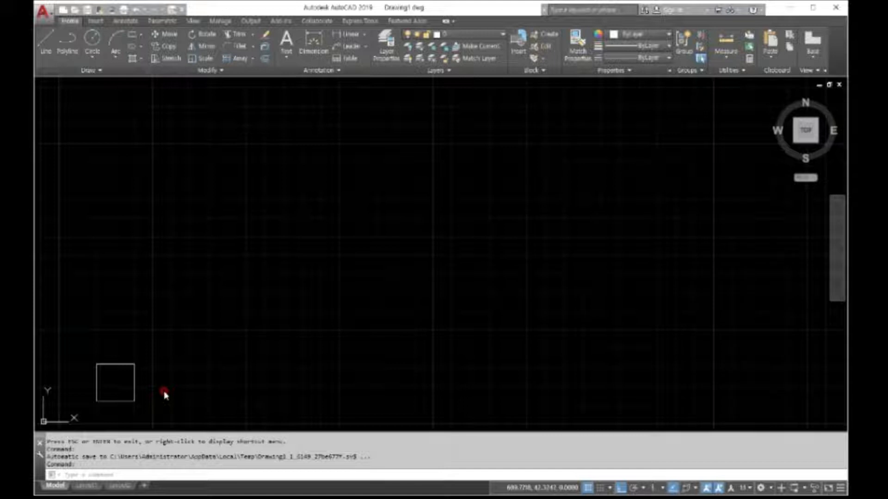
# - Draw a 100-unit square with the Polyline command just to the right of the existing Line square
pyautogui.click(90, 472)
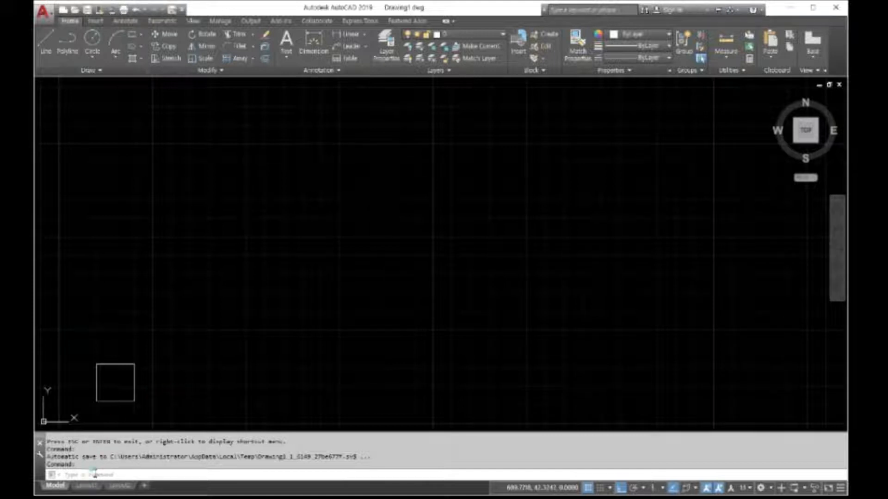
pyautogui.write('a')
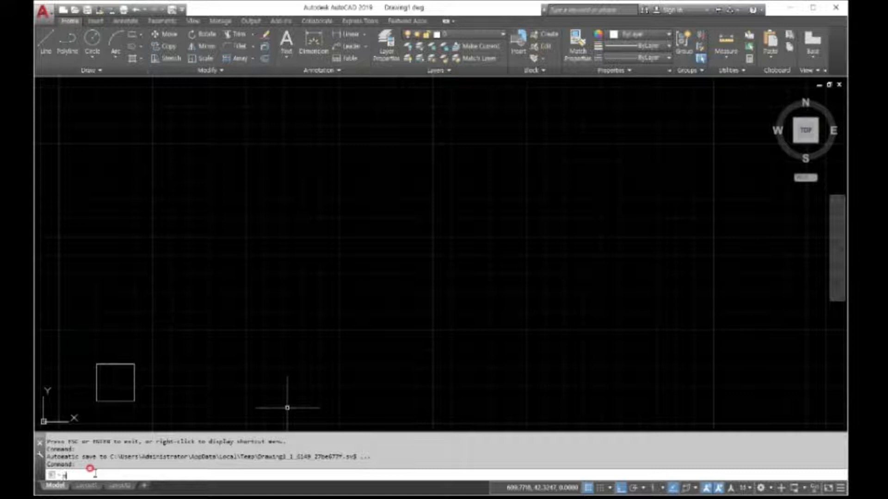
pyautogui.write('line')
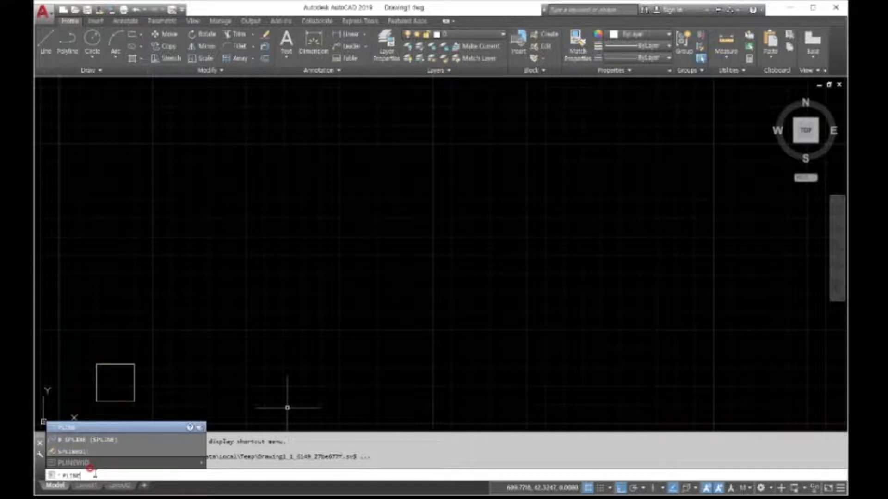
pyautogui.press('Return')
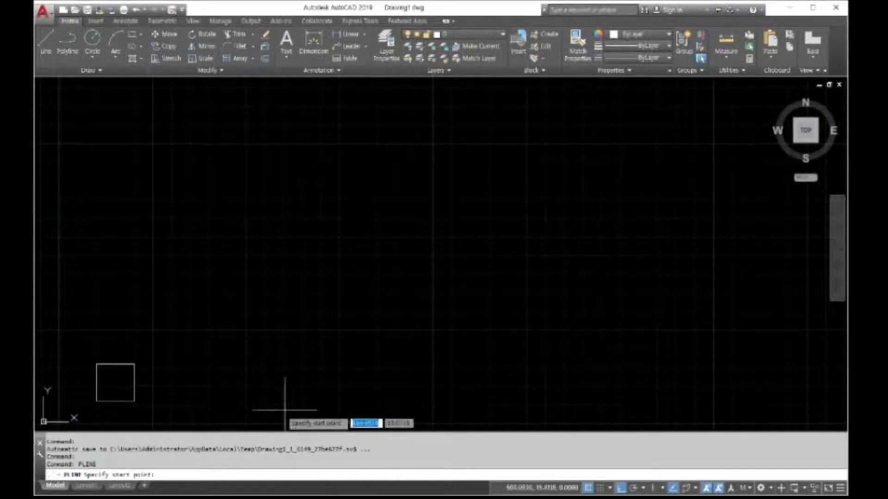
pyautogui.click(158, 400)
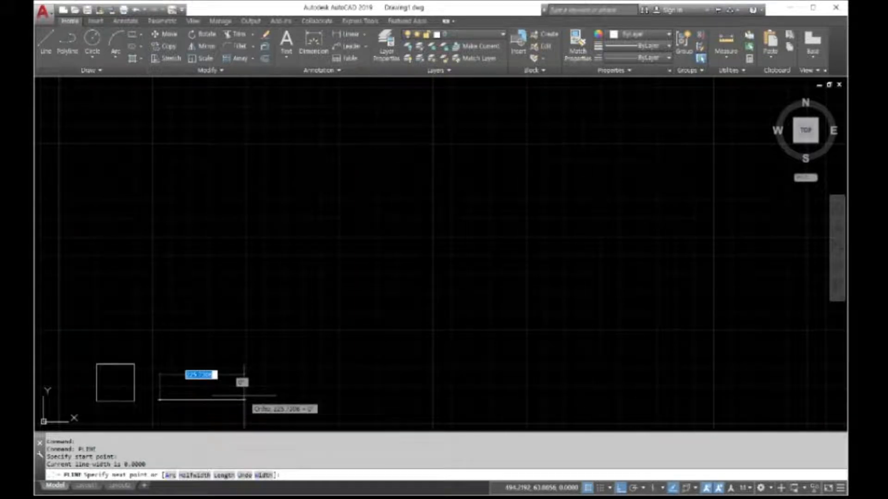
pyautogui.write('100')
pyautogui.press('Return')
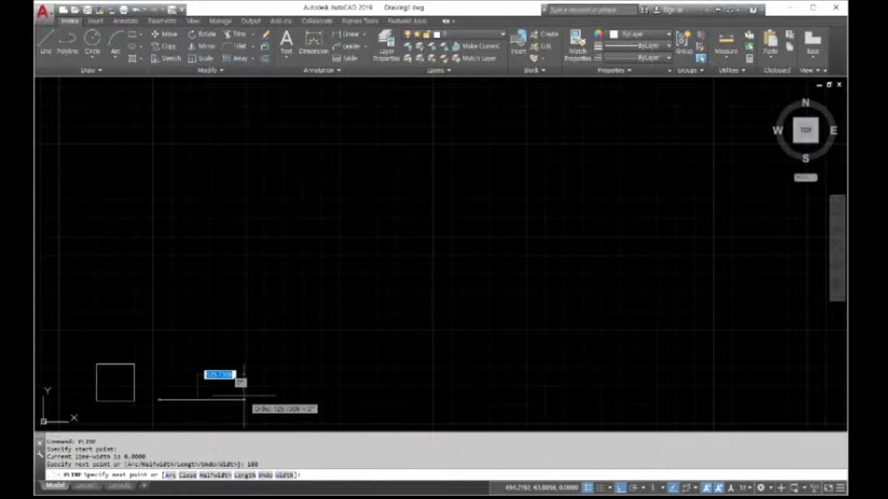
pyautogui.write('100')
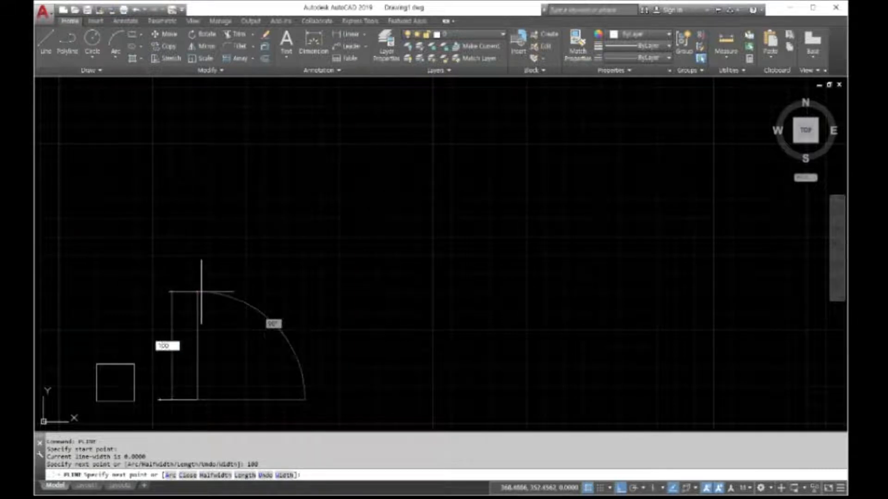
pyautogui.press('Return')
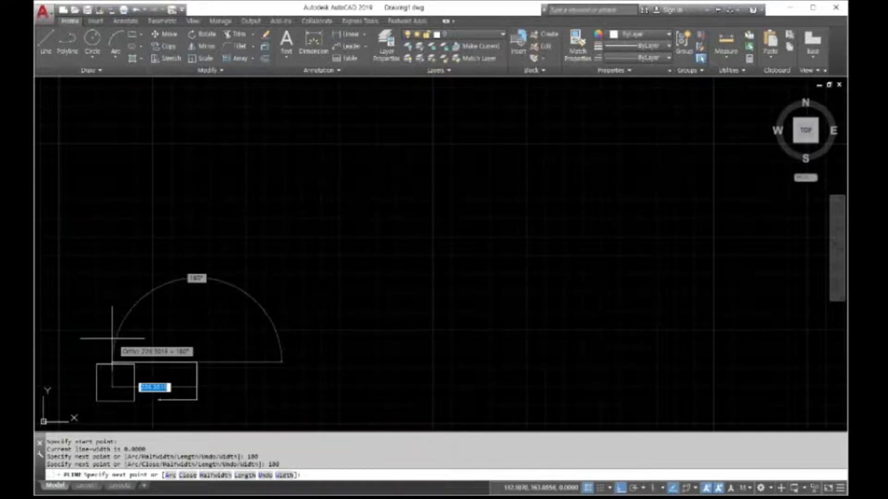
pyautogui.write('100')
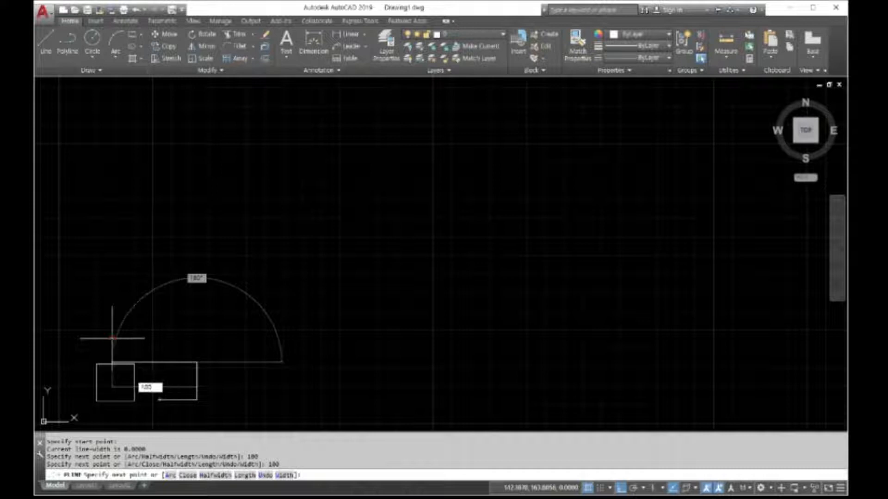
pyautogui.press('Return')
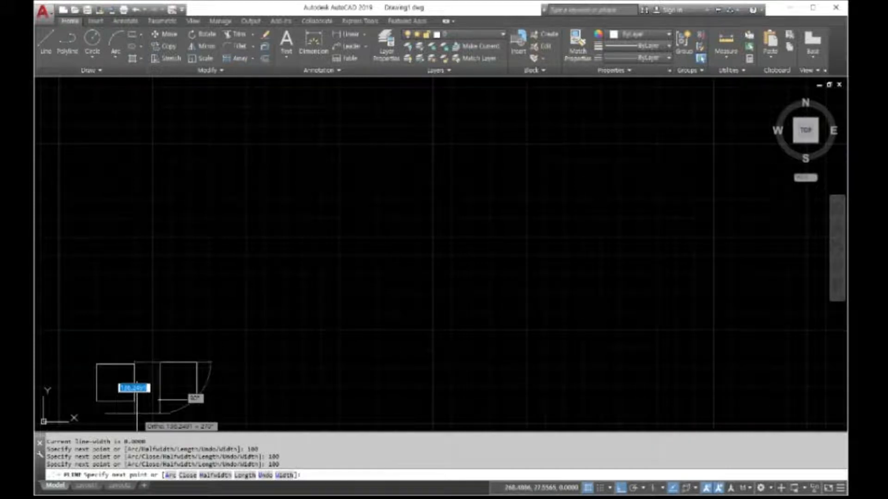
pyautogui.write('100')
pyautogui.press('Return')
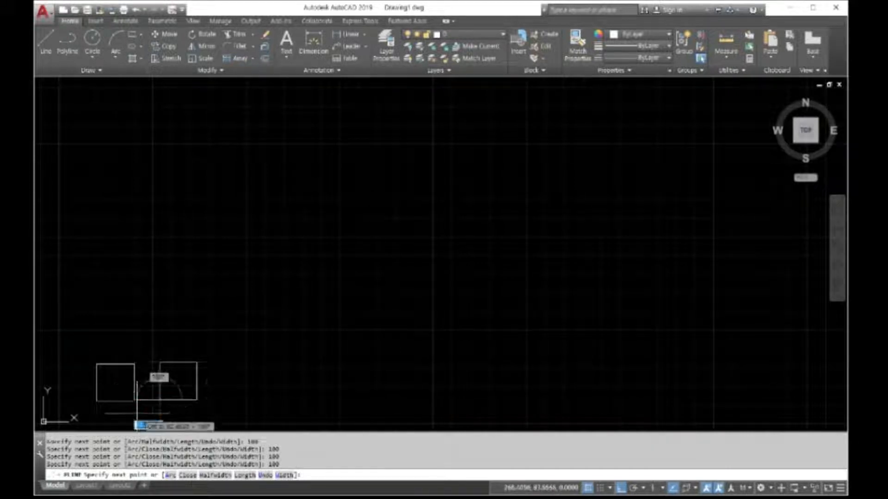
pyautogui.press('Return')
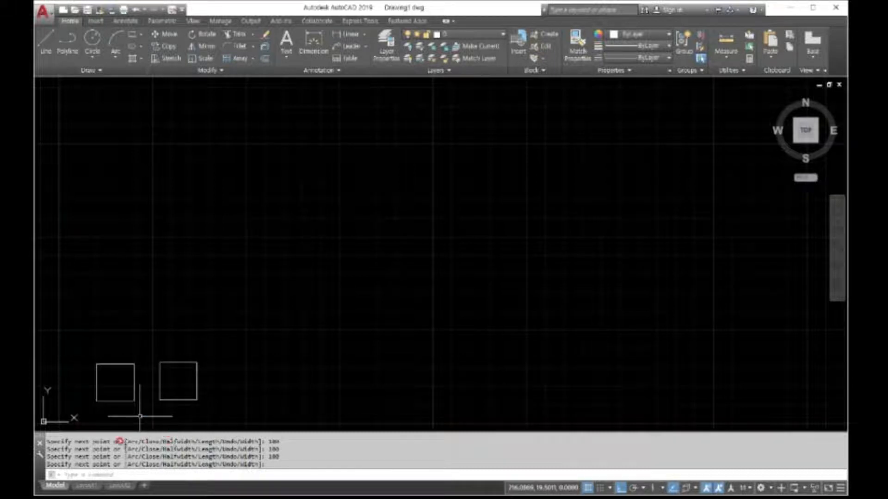
# - Compare the Line square with the Polyline square up close, checking which sides highlight as separate objects
pyautogui.scroll(2, 114, 388)
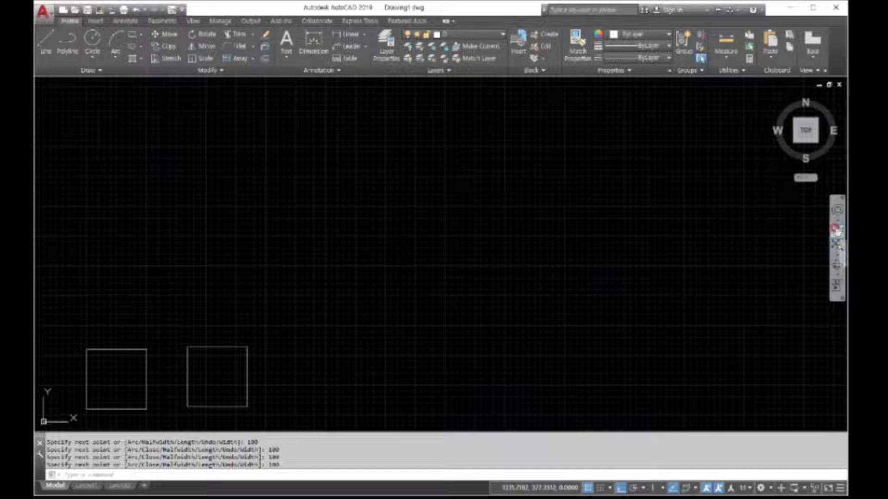
pyautogui.click(837, 231)
pyautogui.moveTo(474, 318); pyautogui.dragTo(527, 268)
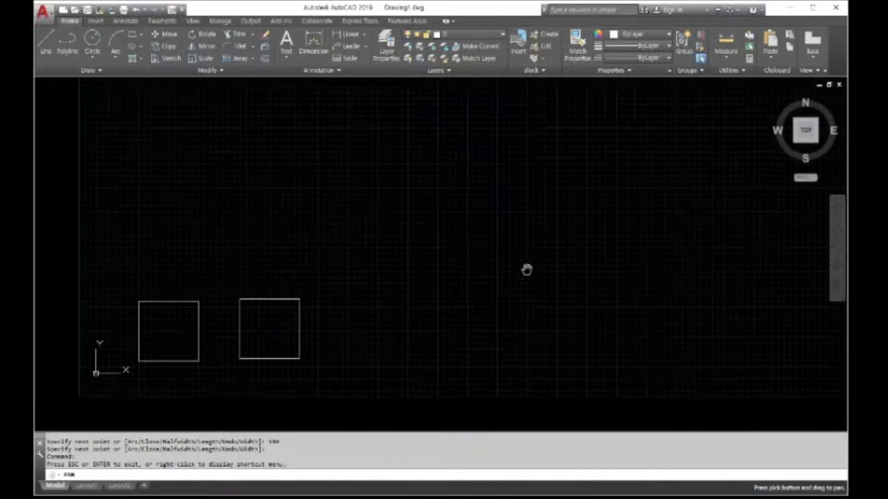
pyautogui.press('Escape')
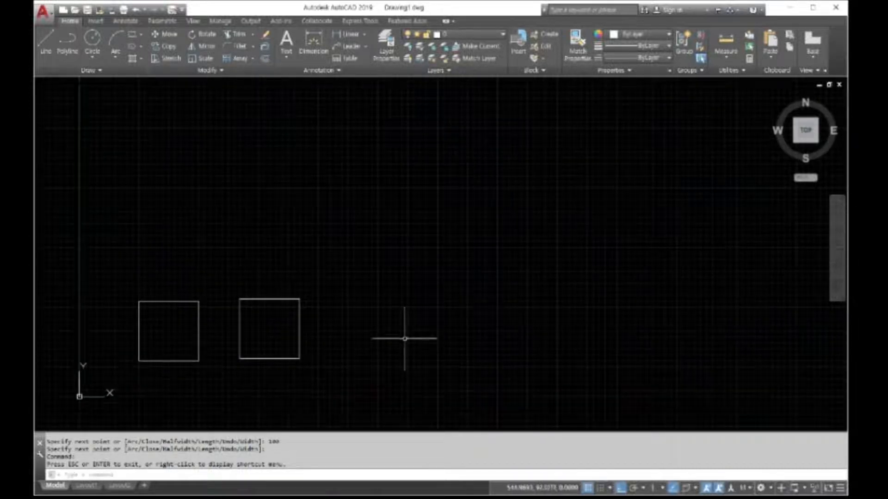
pyautogui.scroll(2, 300, 358)
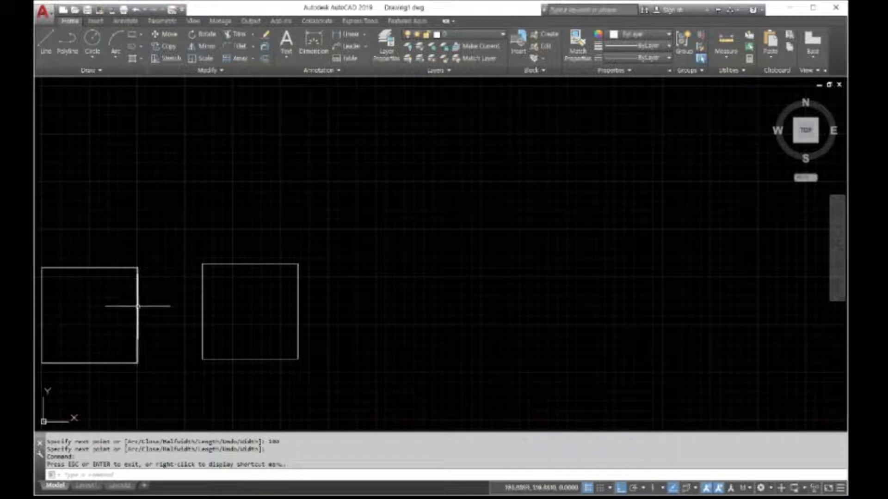
pyautogui.moveTo(138, 306)
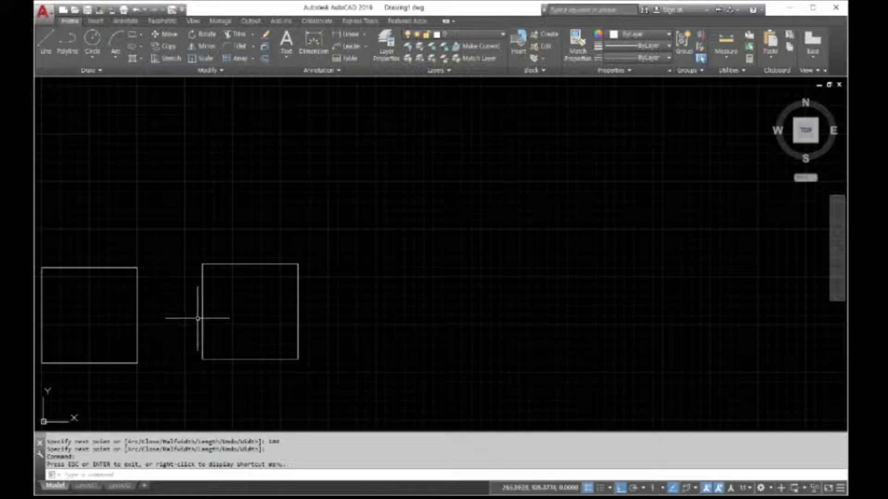
pyautogui.moveTo(201, 316)
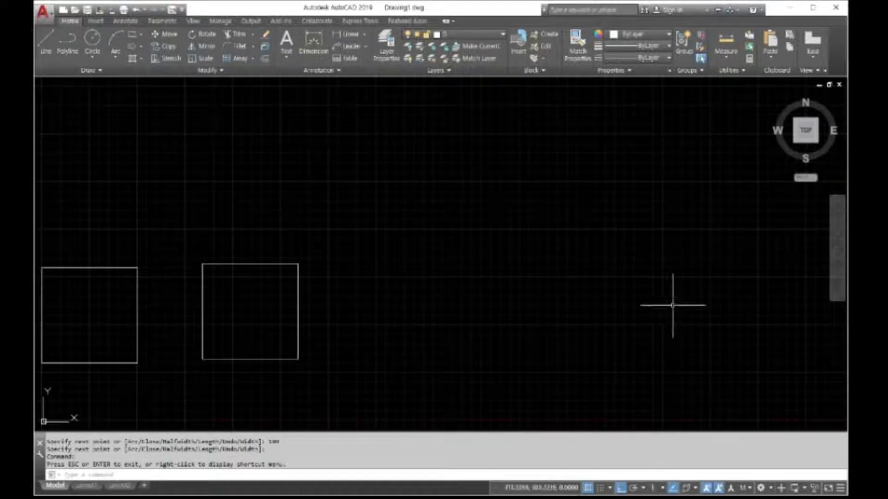
# - Change to the southeast isometric view and switch the workspace to 3D Basics
pyautogui.click(812, 144)
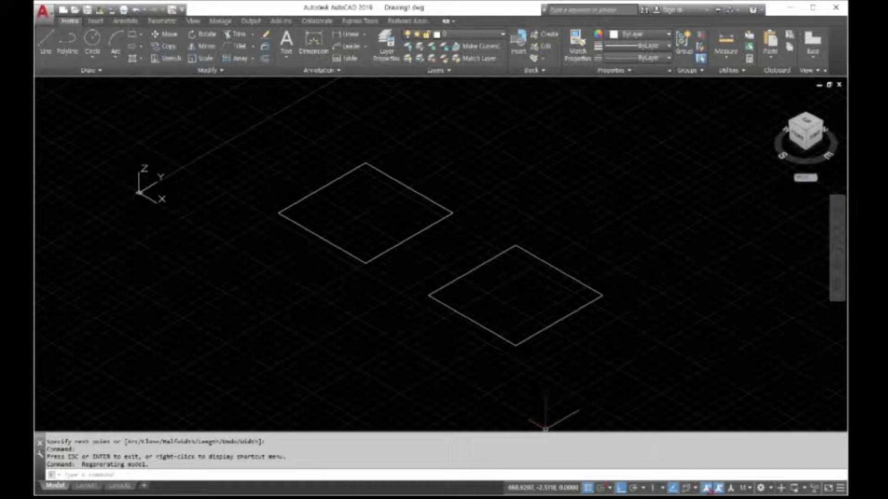
pyautogui.click(766, 489)
pyautogui.click(773, 413)
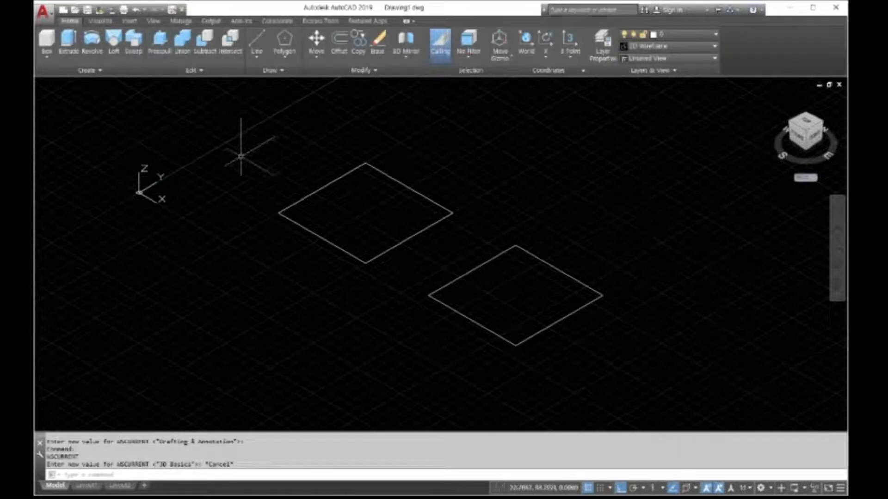
# - Extrude the Polyline square upward into a solid about 112 units high
pyautogui.click(79, 45)
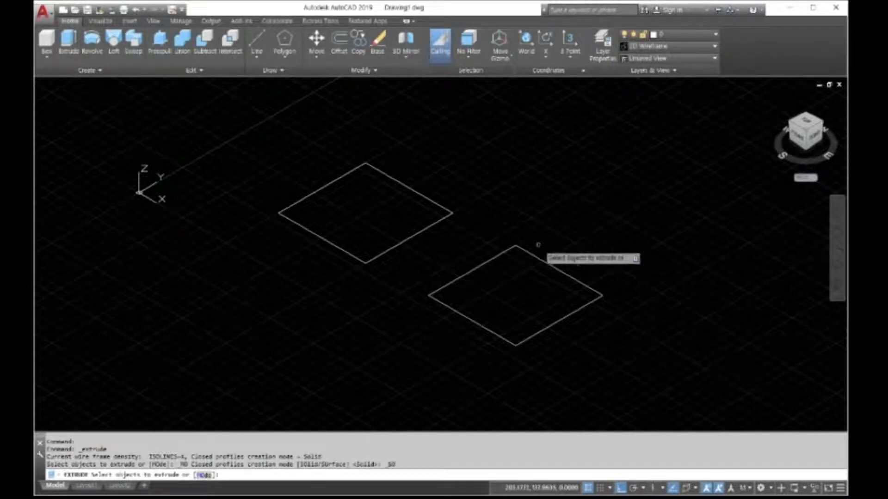
pyautogui.click(545, 263)
pyautogui.rightClick(591, 230)
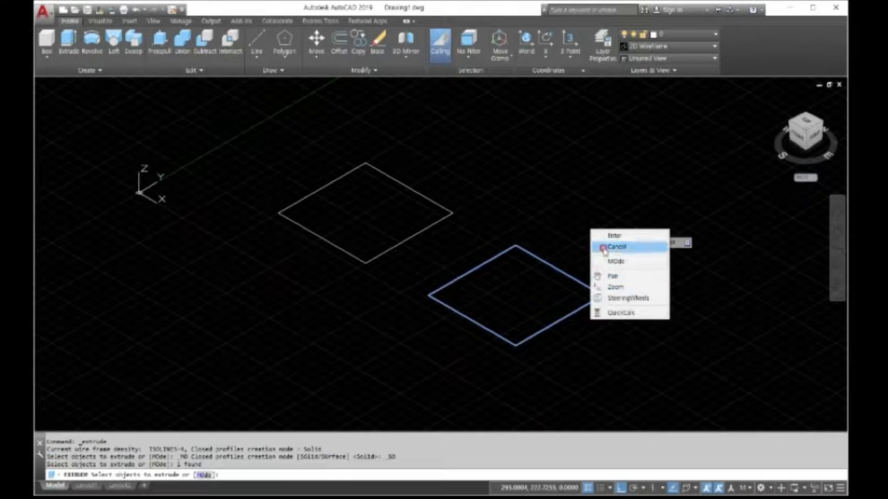
pyautogui.click(611, 236)
pyautogui.click(592, 184)
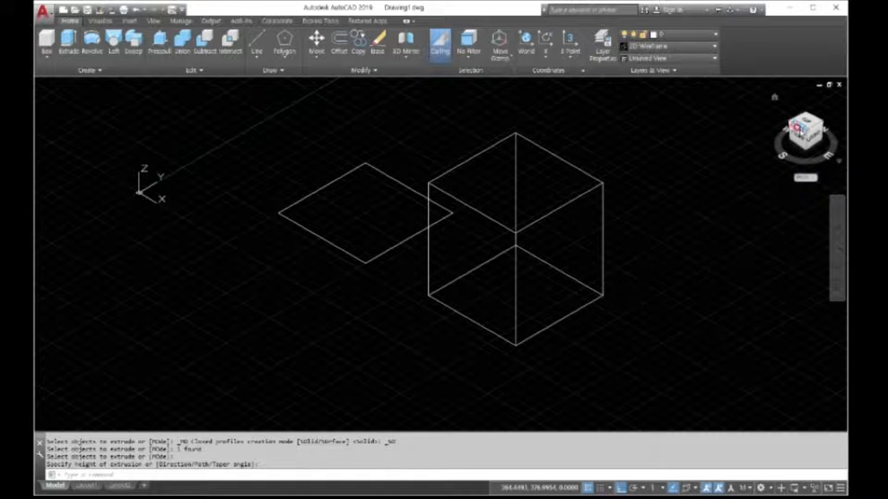
# - Extrude the four separate sides of the Line square upward, slightly lower than the neighbouring solid, and suppress hidden edges with the HIDE command
pyautogui.moveTo(837, 244)
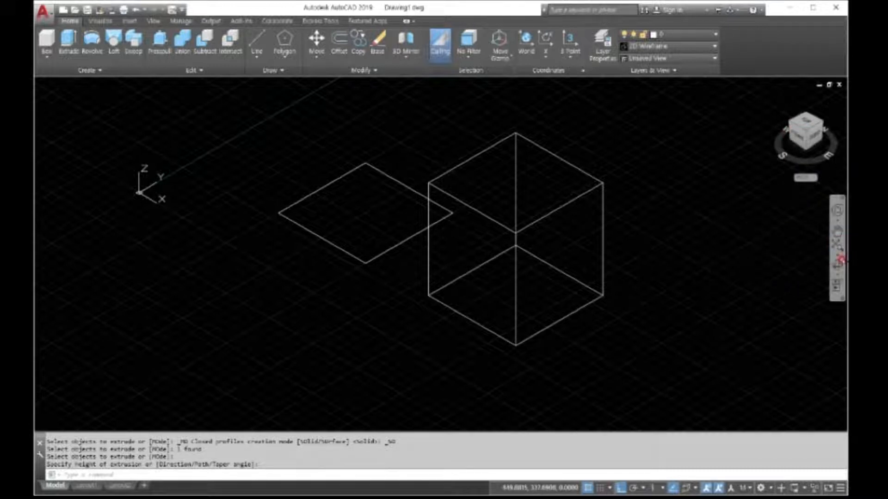
pyautogui.moveTo(805, 166)
pyautogui.mouseDown()
pyautogui.moveTo(821, 150)
pyautogui.moveTo(39, 138)
pyautogui.moveTo(67, 121)
pyautogui.mouseUp()
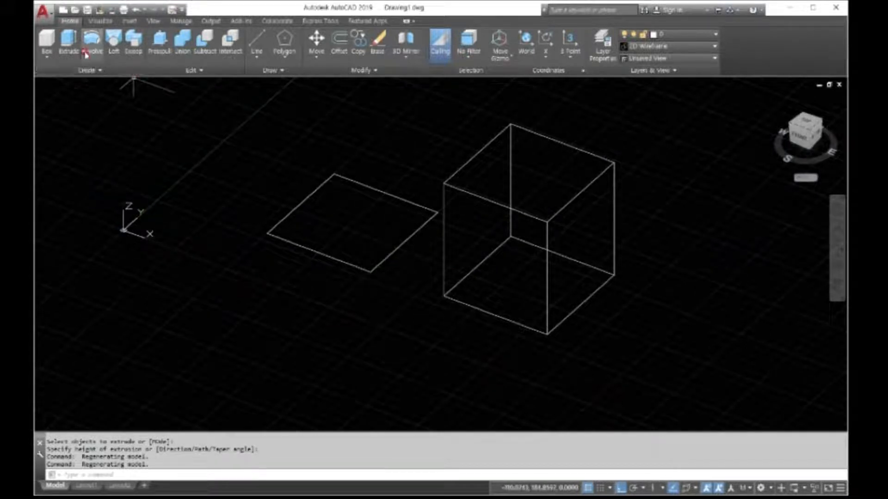
pyautogui.click(69, 44)
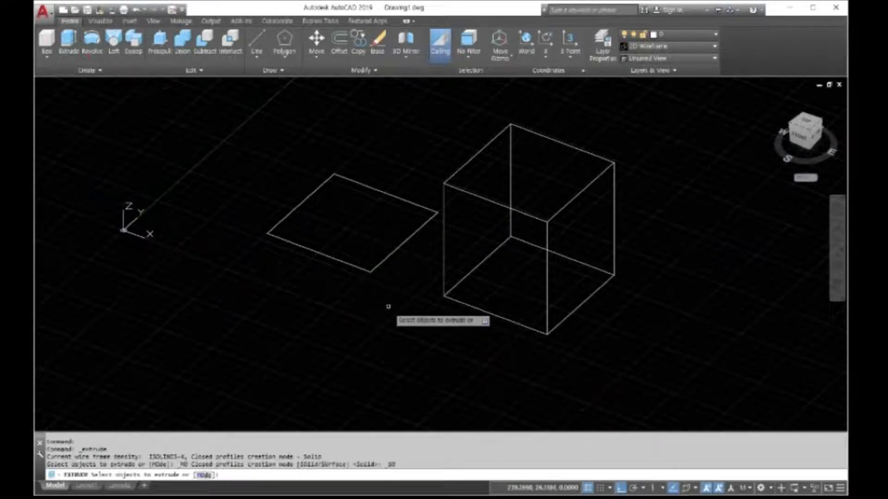
pyautogui.click(382, 260)
pyautogui.click(359, 260)
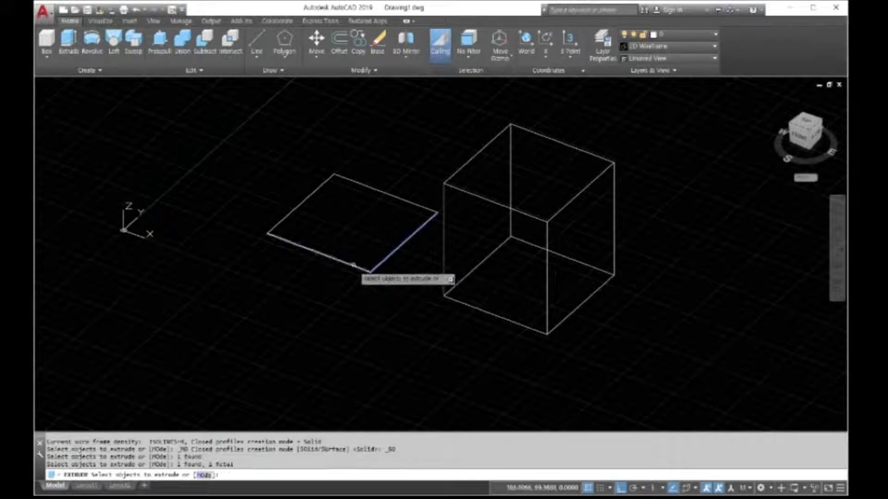
pyautogui.click(374, 189)
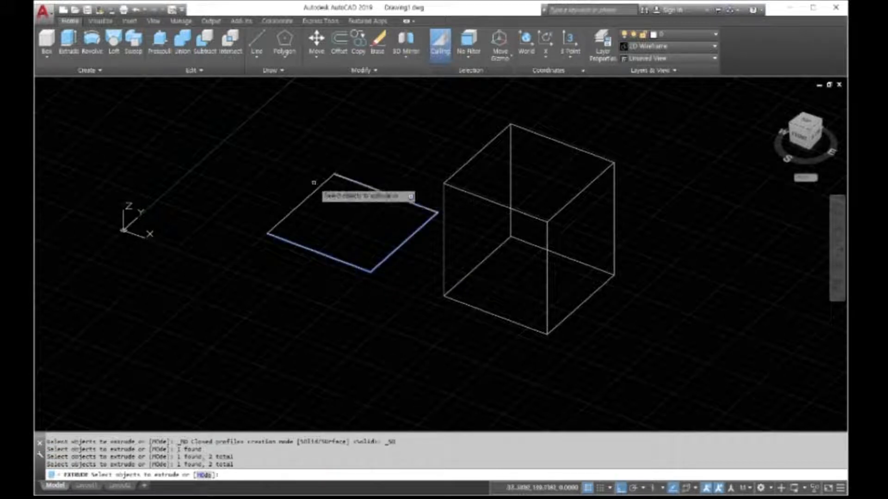
pyautogui.click(314, 193)
pyautogui.rightClick(333, 200)
pyautogui.click(344, 207)
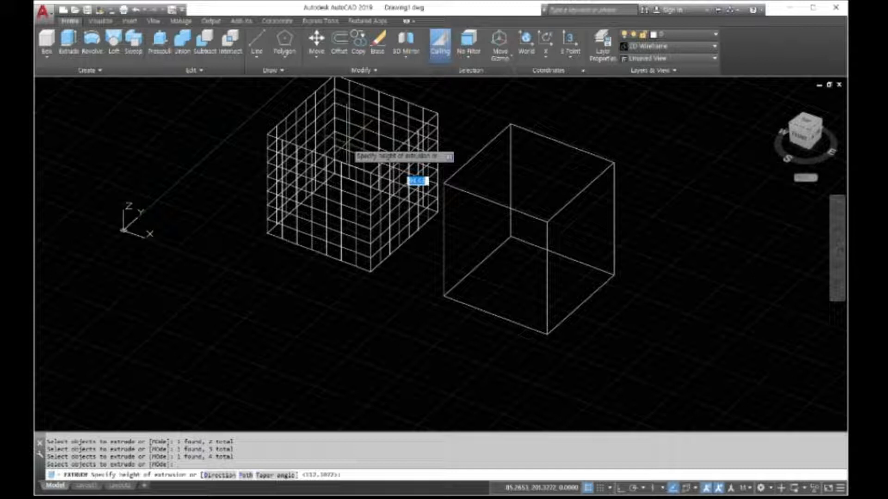
pyautogui.press('Return')
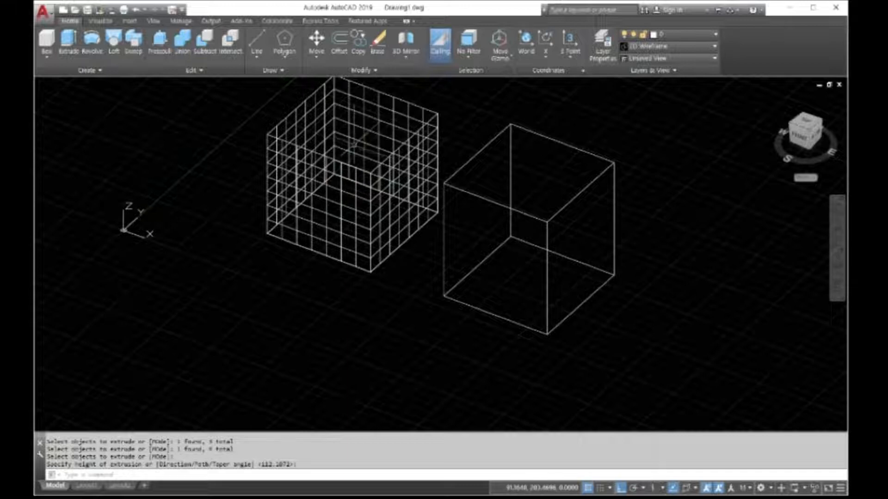
pyautogui.write('HIDE')
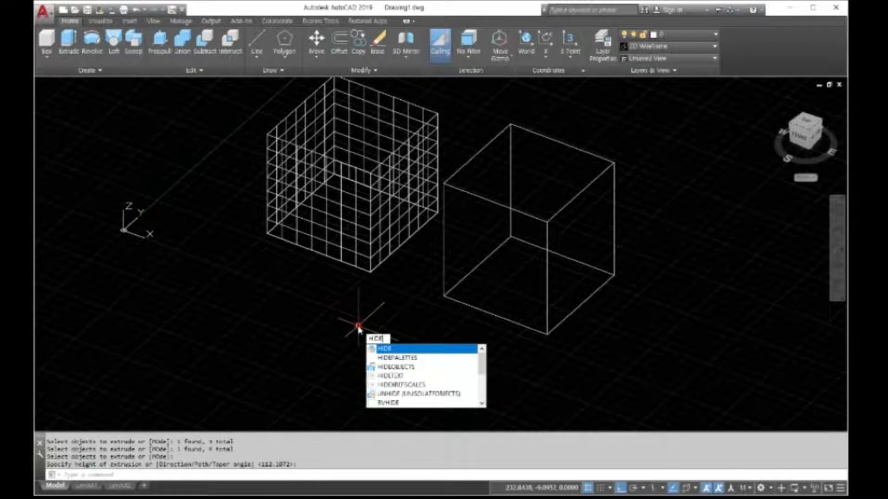
pyautogui.press('Return')
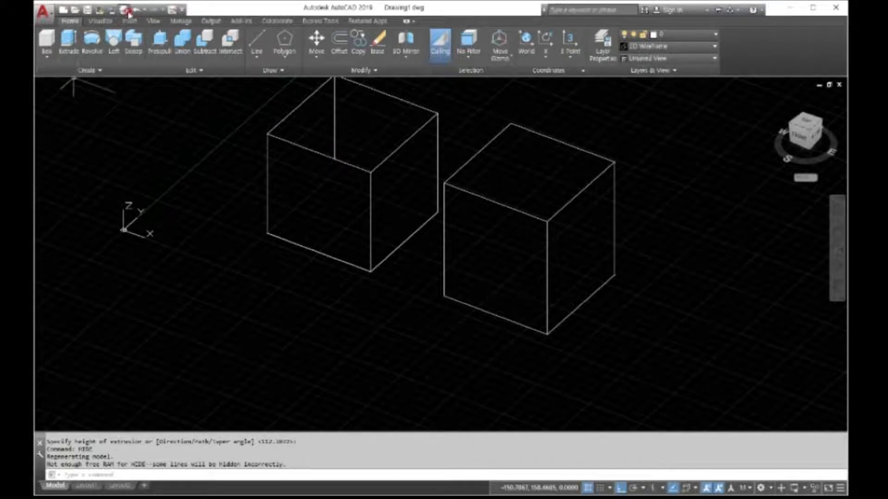
# - Undo the HIDE, both extrusions, the workspace switch and the view changes, back to the two flat squares in top view
pyautogui.click(137, 11)
pyautogui.click(137, 10)
pyautogui.click(137, 10)
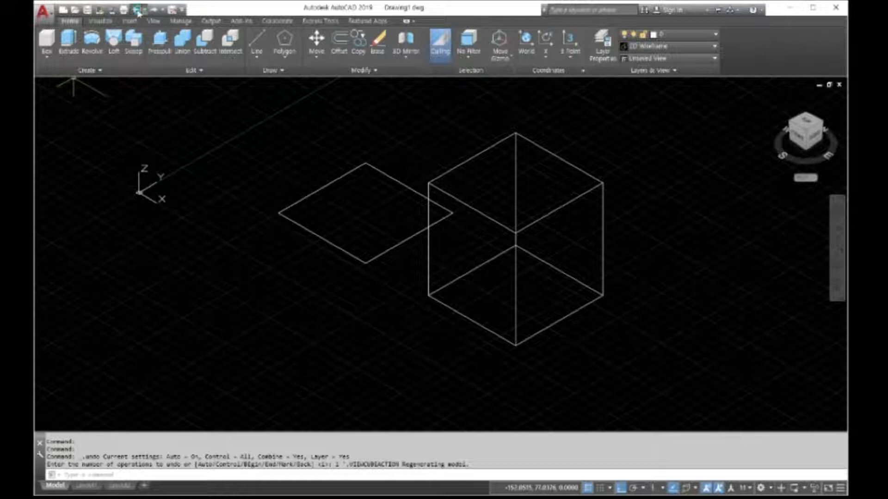
pyautogui.click(137, 10)
pyautogui.click(137, 10)
pyautogui.click(137, 10)
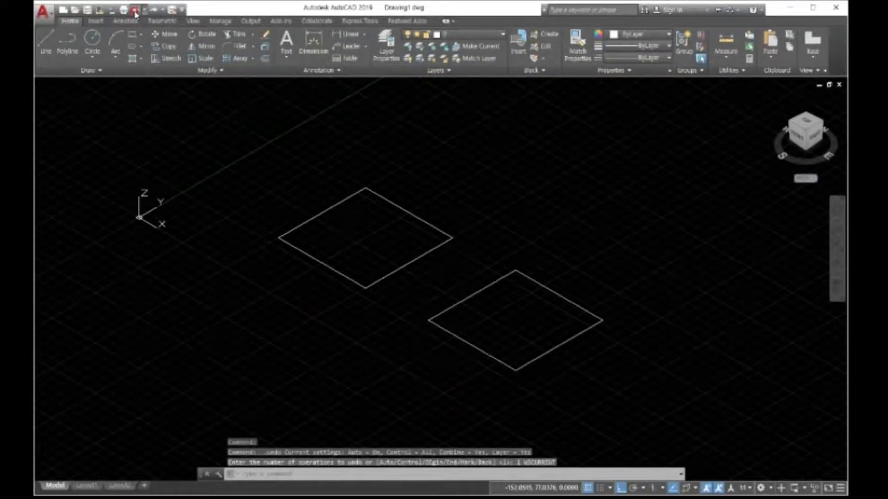
pyautogui.click(135, 10)
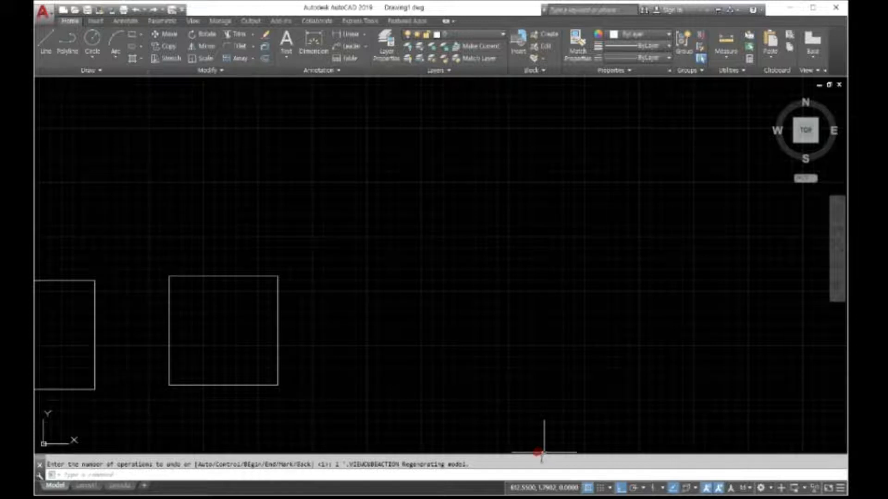
# - Enlarge the docked command window so that several lines of command history show
pyautogui.moveTo(537, 453); pyautogui.dragTo(536, 426)
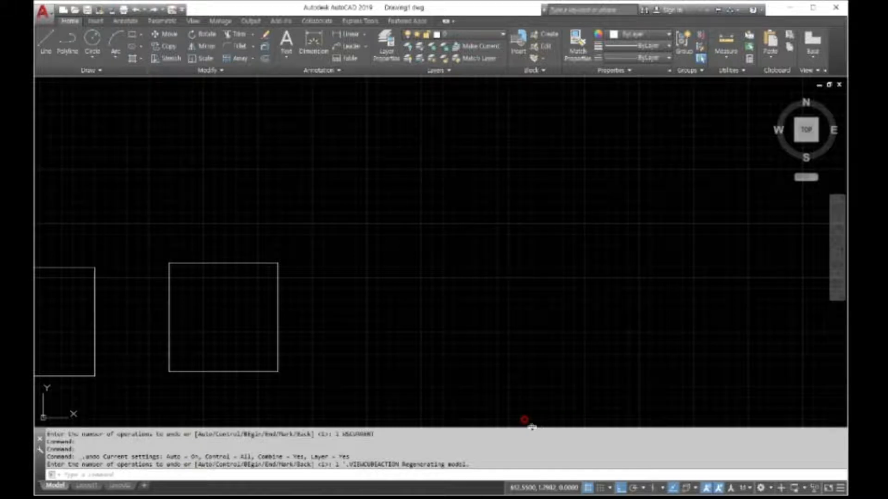
pyautogui.click(839, 236)
pyautogui.moveTo(430, 301); pyautogui.dragTo(508, 289)
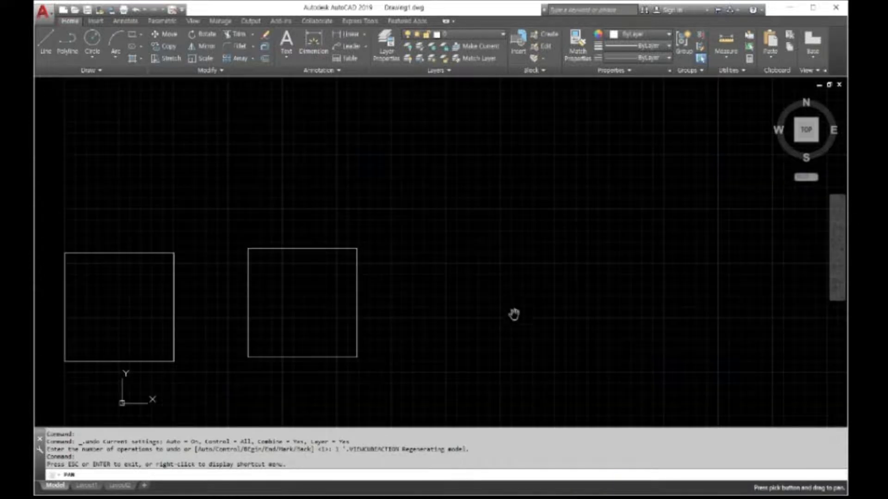
pyautogui.press('Escape')
pyautogui.click(379, 443)
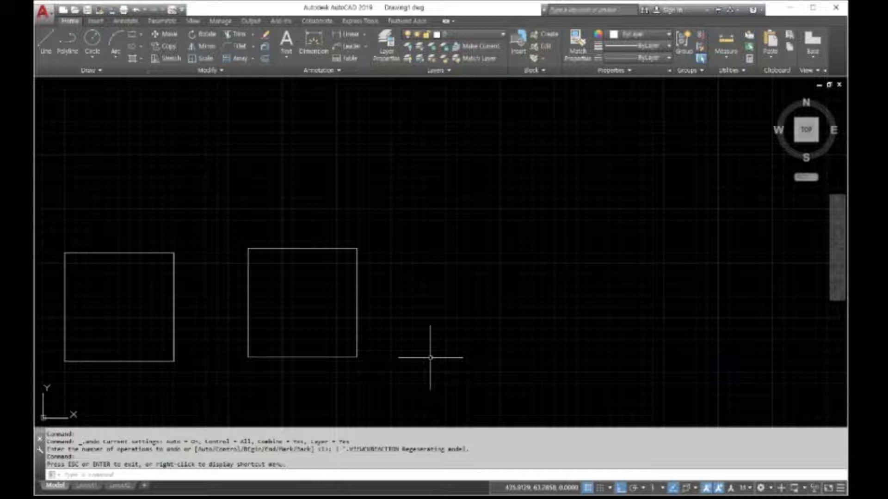
# - Start a polyline to the right of the second square, with a 100-unit bottom side and a 100-unit side going up
pyautogui.write('PL')
pyautogui.press('Return')
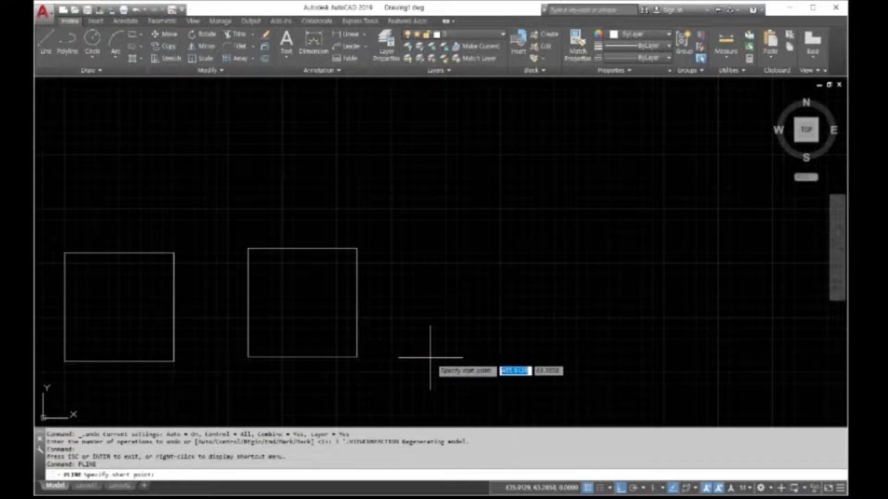
pyautogui.click(401, 359)
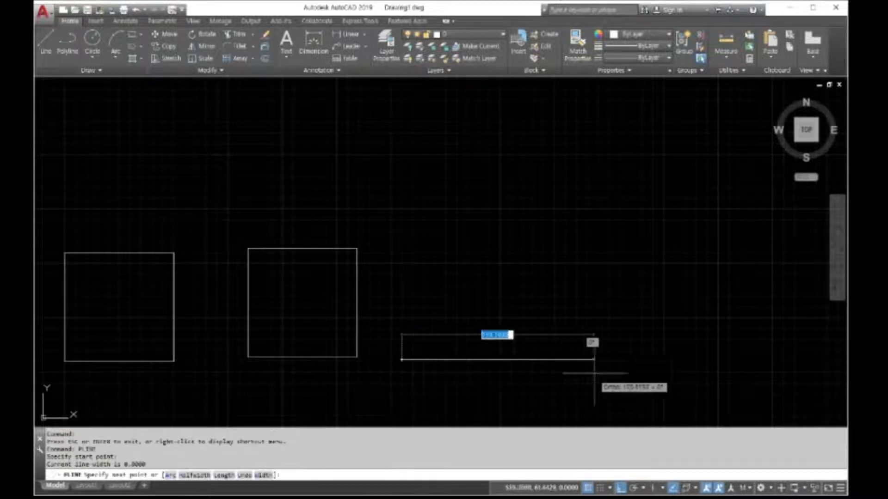
pyautogui.write('100')
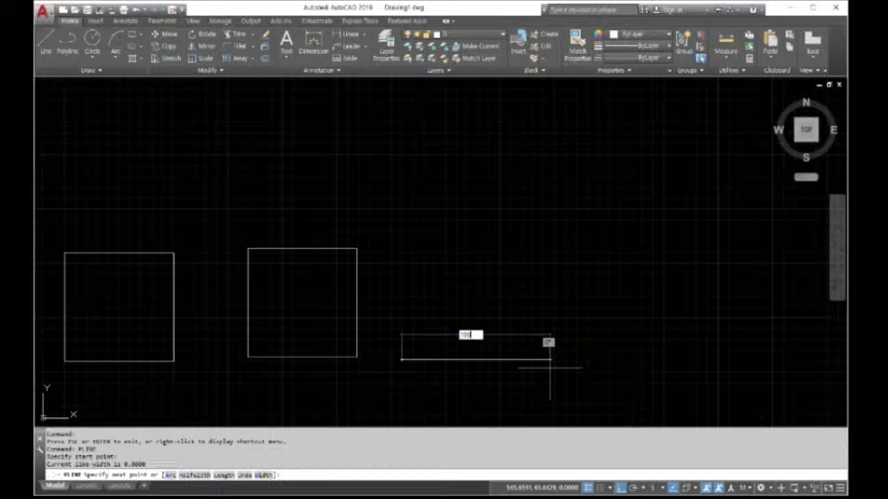
pyautogui.press('Return')
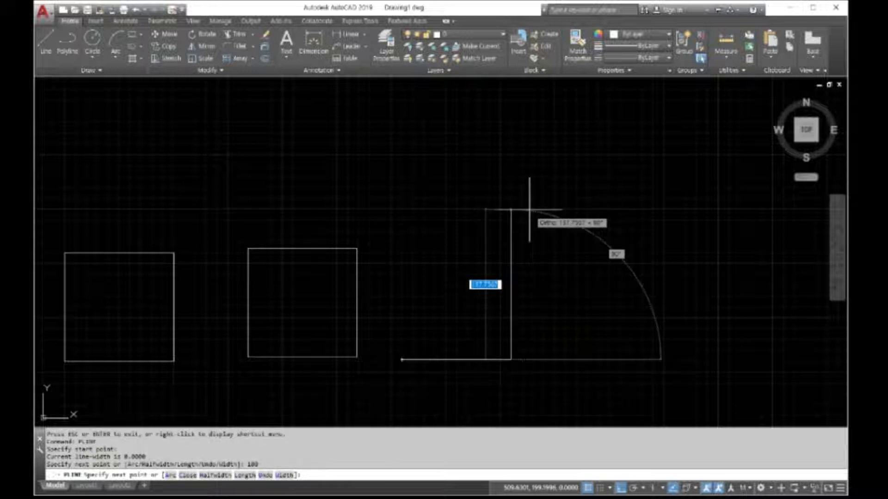
pyautogui.write('100')
pyautogui.press('Return')
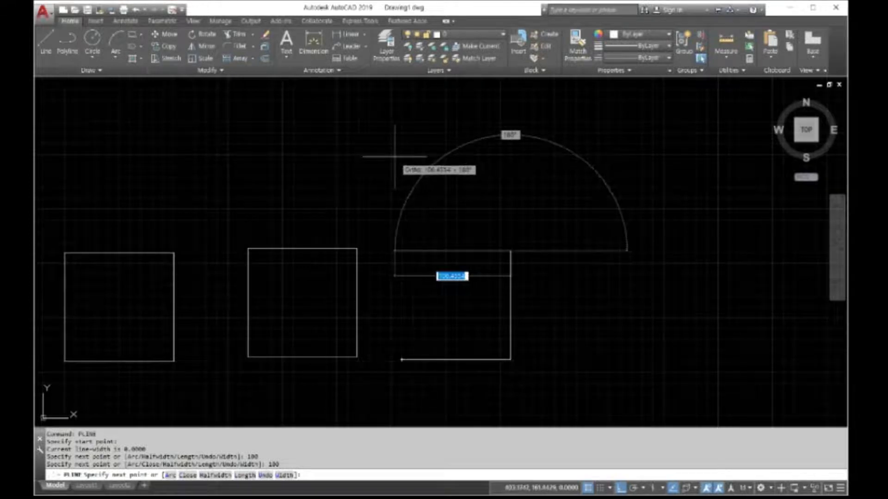
# - Continue the polyline 100 units left and 99.9 units down, and end it with the lower-left corner left open
pyautogui.write('100')
pyautogui.press('Return')
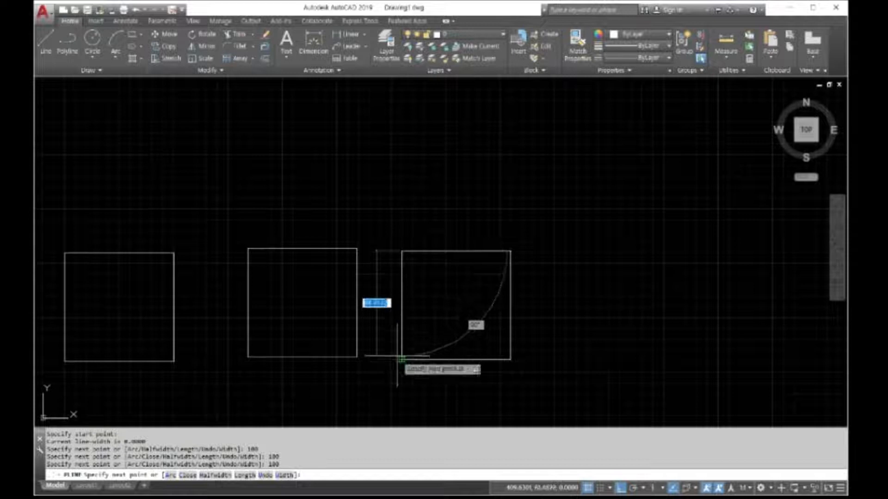
pyautogui.write('100')
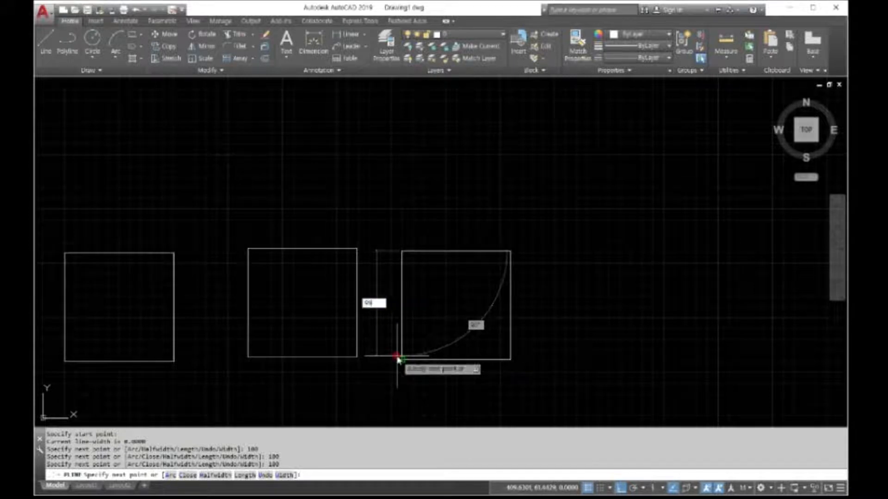
pyautogui.press('Return')
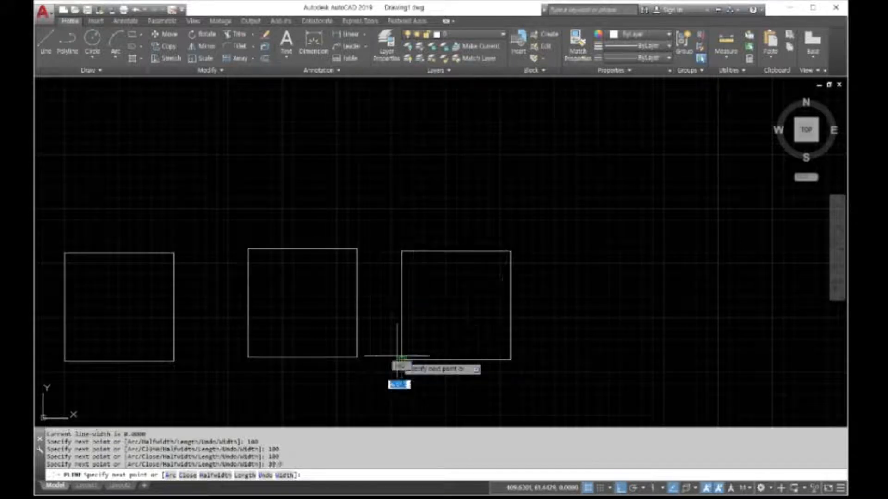
pyautogui.click(397, 357)
pyautogui.press('Return')
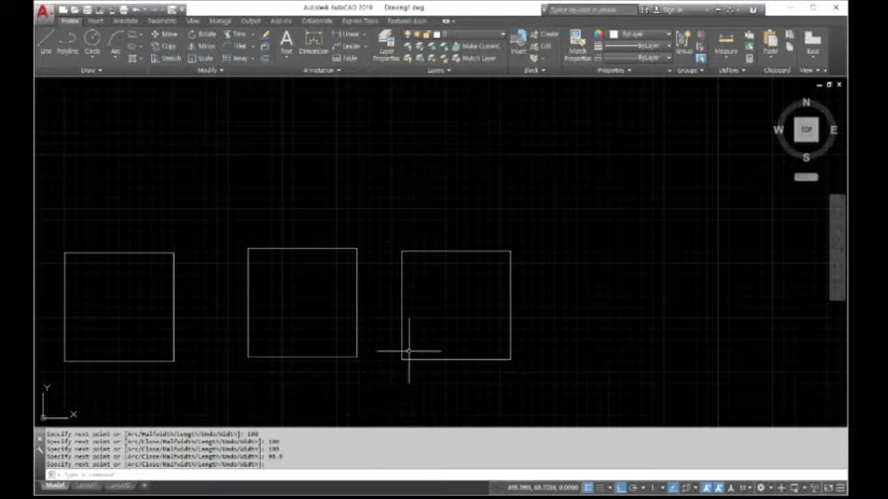
# - Examine the lower-left corner of the third square up close for a gap between its polyline ends
pyautogui.moveTo(402, 321)
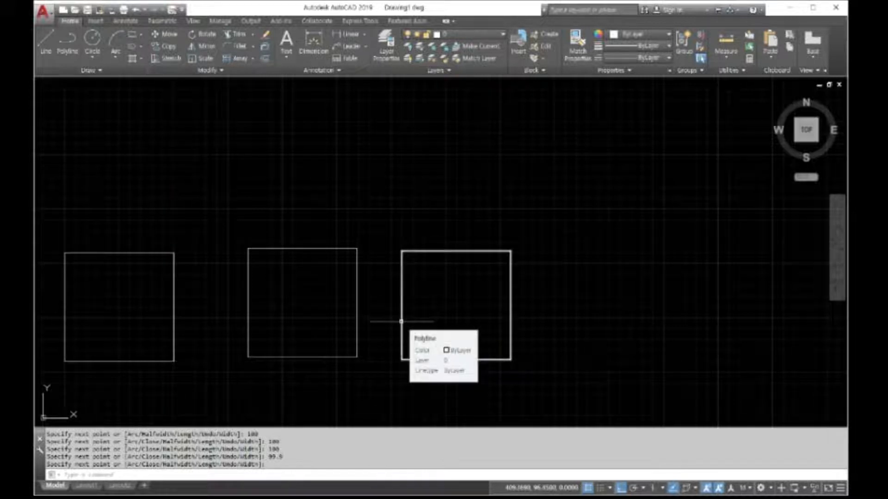
pyautogui.scroll(4, 405, 373)
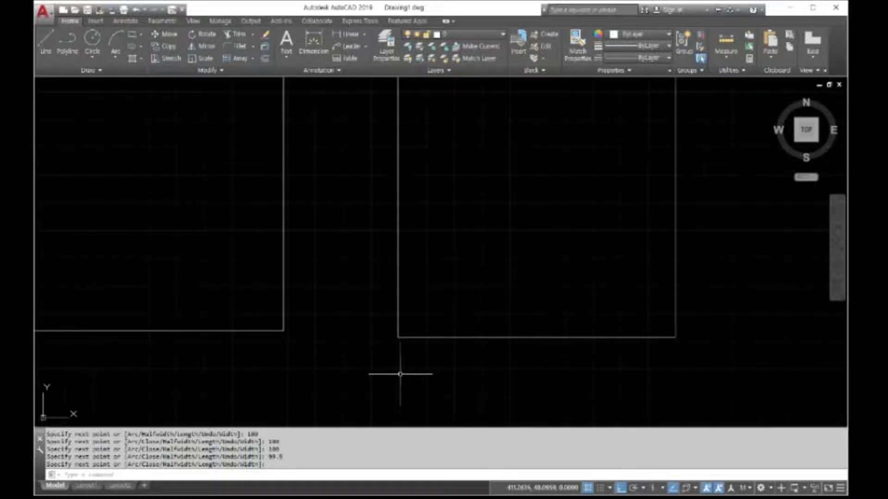
pyautogui.scroll(4, 385, 340)
pyautogui.moveTo(368, 349); pyautogui.dragTo(466, 331, button='middle')
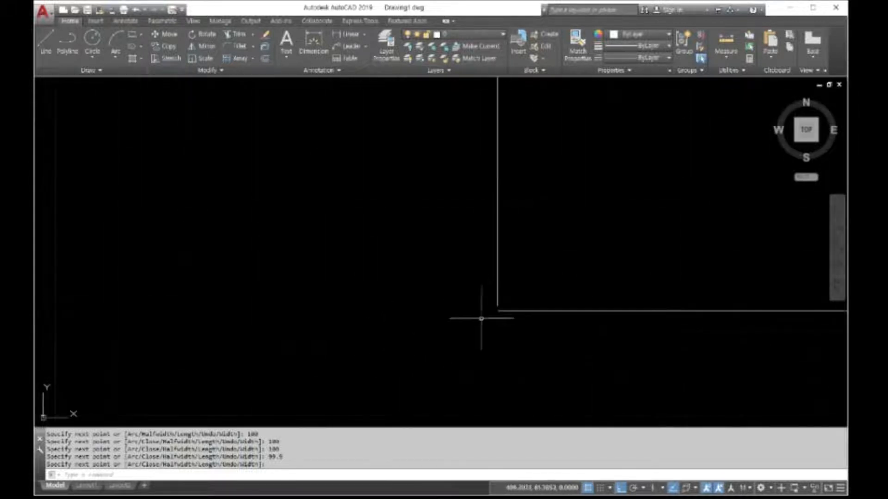
pyautogui.scroll(5, 503, 315)
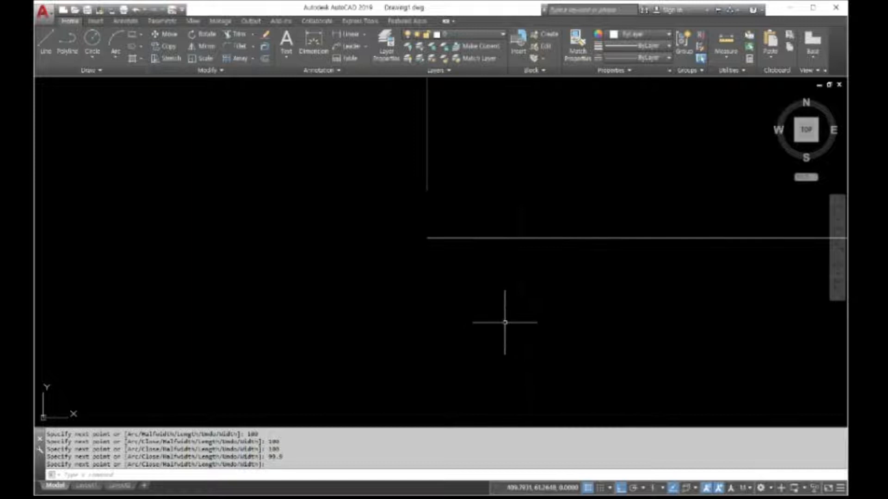
pyautogui.scroll(-3, 505, 322)
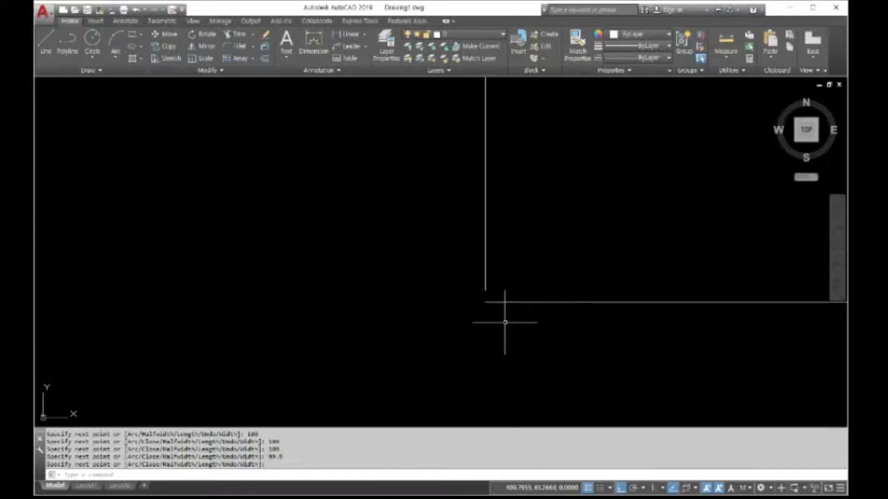
pyautogui.scroll(-10, 473, 339)
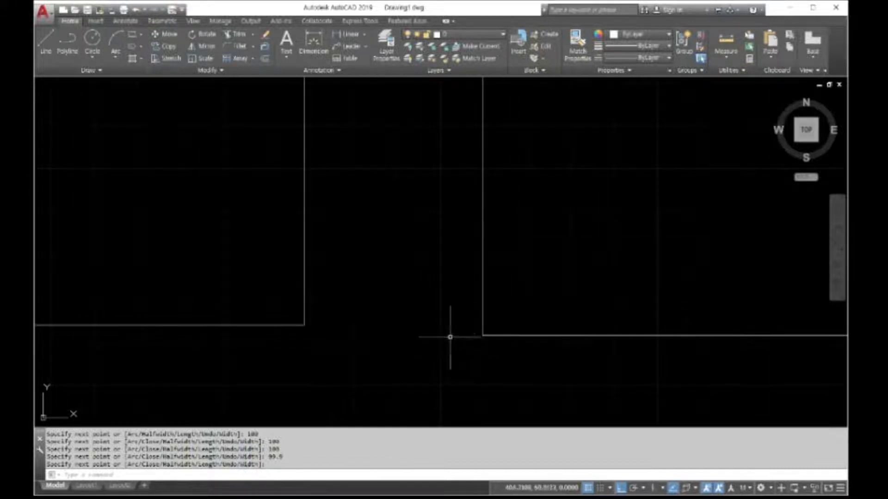
pyautogui.scroll(3, 437, 321)
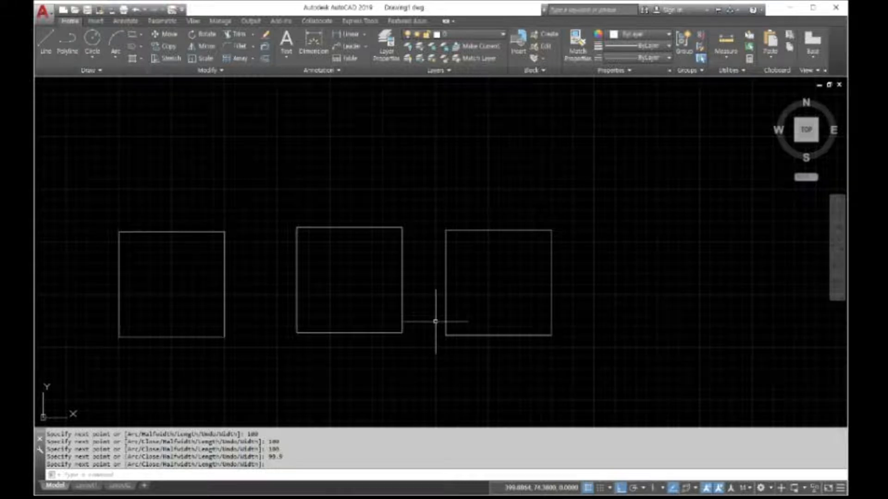
pyautogui.scroll(3, 434, 375)
pyautogui.scroll(3, 466, 268)
pyautogui.scroll(4, 446, 275)
pyautogui.scroll(4, 479, 290)
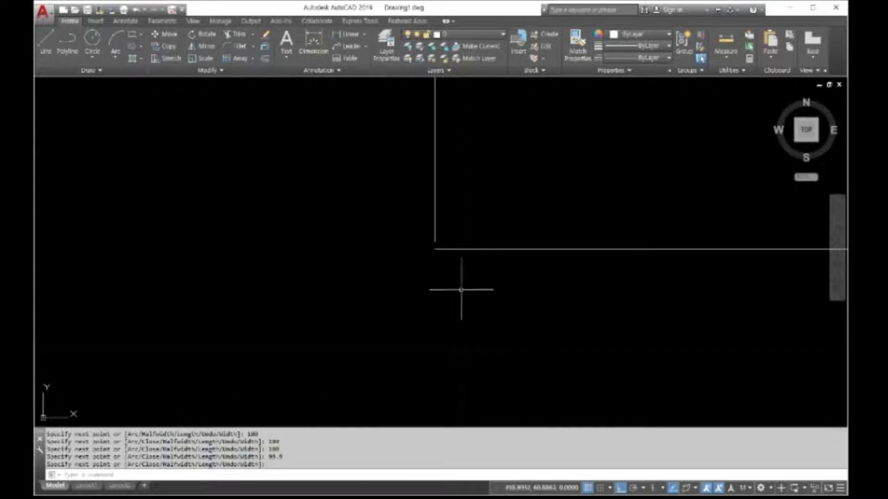
pyautogui.scroll(-2, 462, 307)
pyautogui.scroll(-3, 461, 311)
pyautogui.scroll(-5, 460, 316)
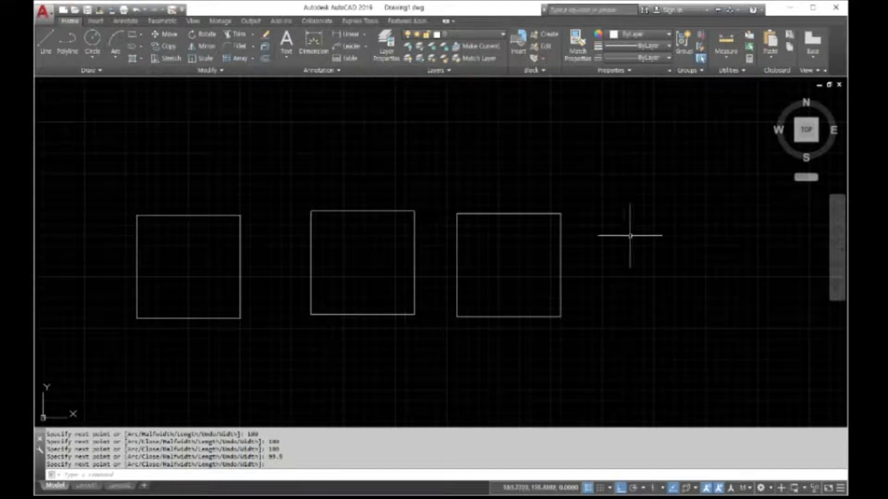
# - Change to the southeast isometric view and switch the workspace to 3D Basics
pyautogui.click(817, 146)
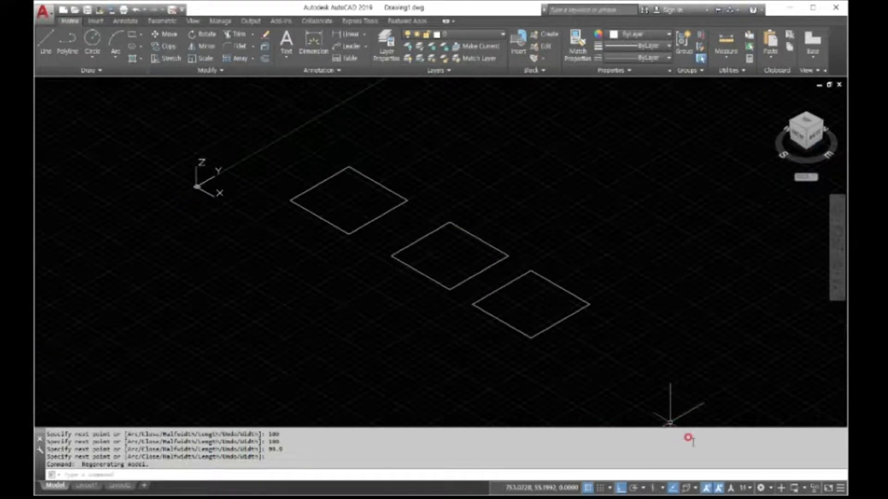
pyautogui.click(769, 489)
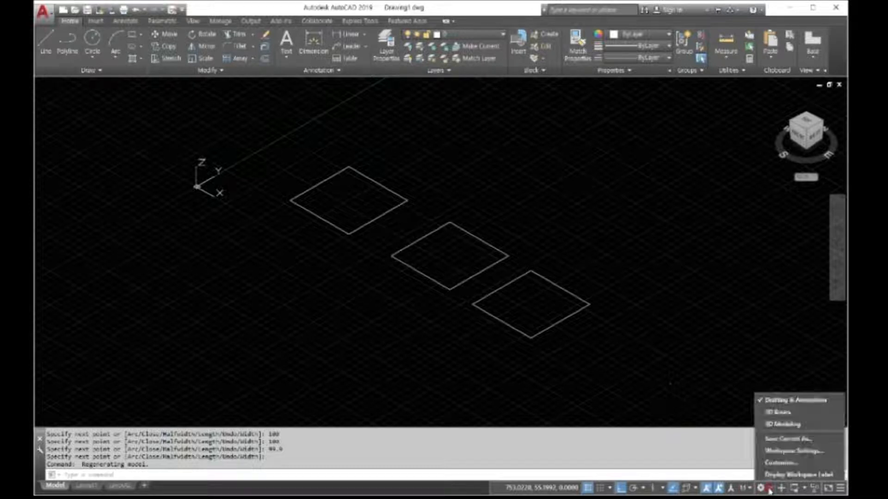
pyautogui.click(777, 412)
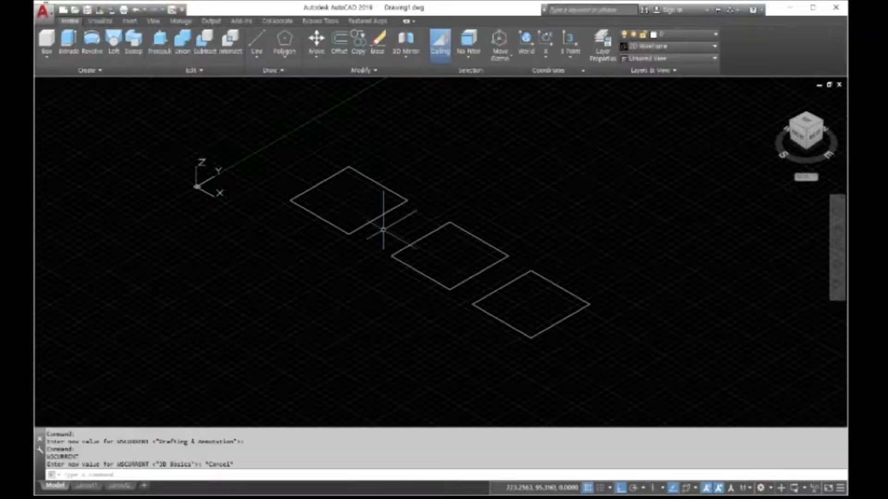
# - Extrude the open third polyline square upward to roughly the length of its sides
pyautogui.click(68, 40)
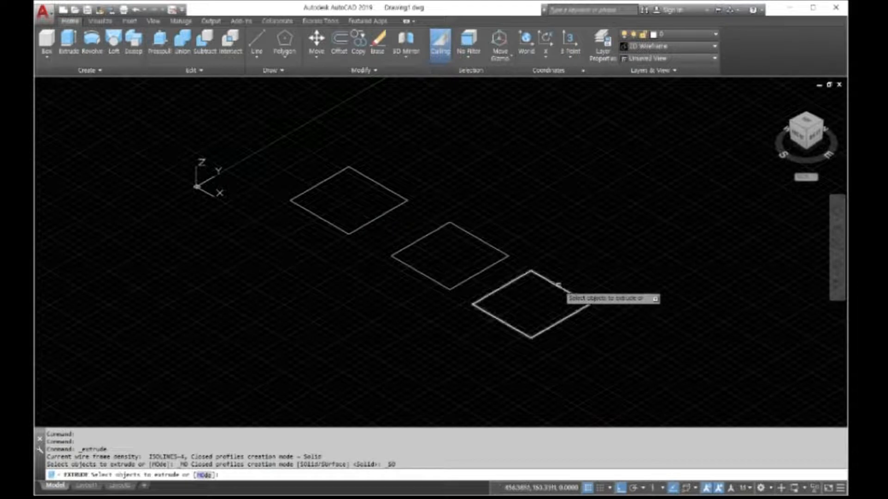
pyautogui.click(562, 288)
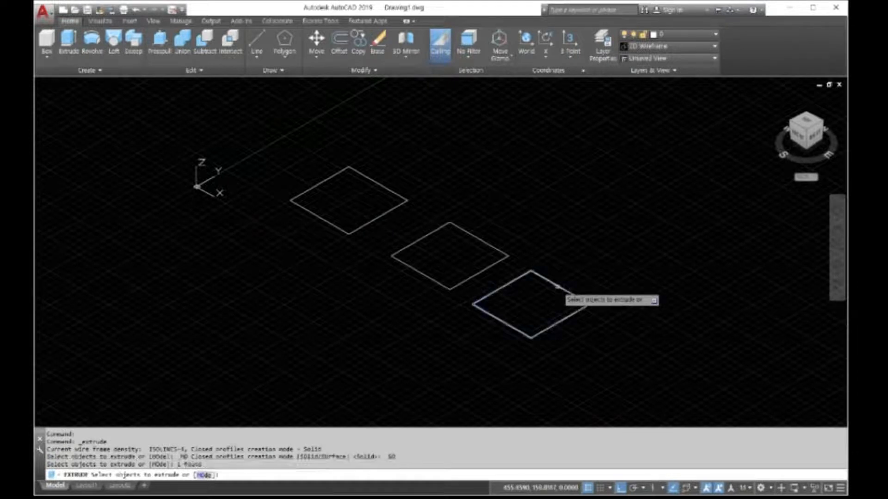
pyautogui.rightClick(593, 291)
pyautogui.click(617, 298)
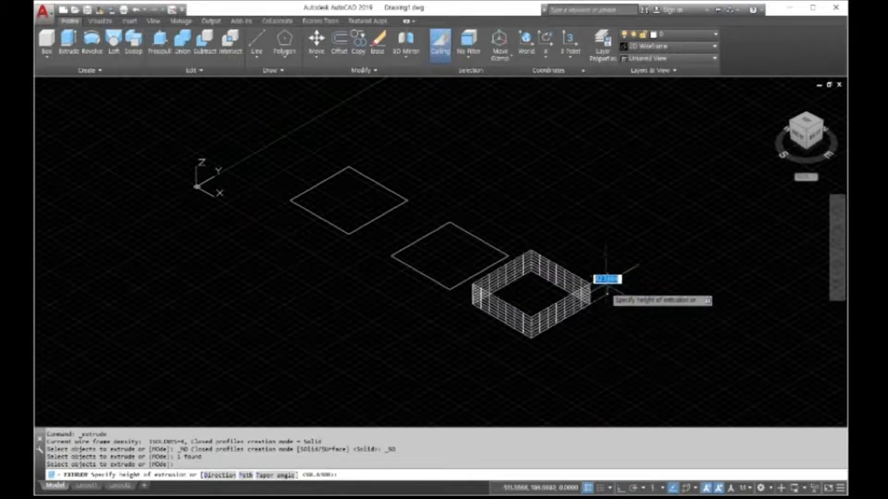
pyautogui.click(609, 236)
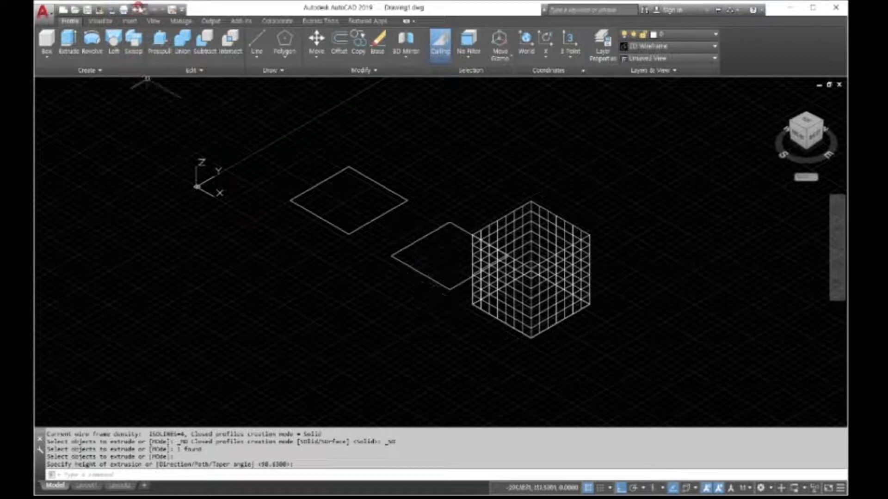
# - Undo the extrusion, the workspace switch and the isometric view change, back to the three flat squares in top view
pyautogui.click(137, 9)
pyautogui.click(138, 9)
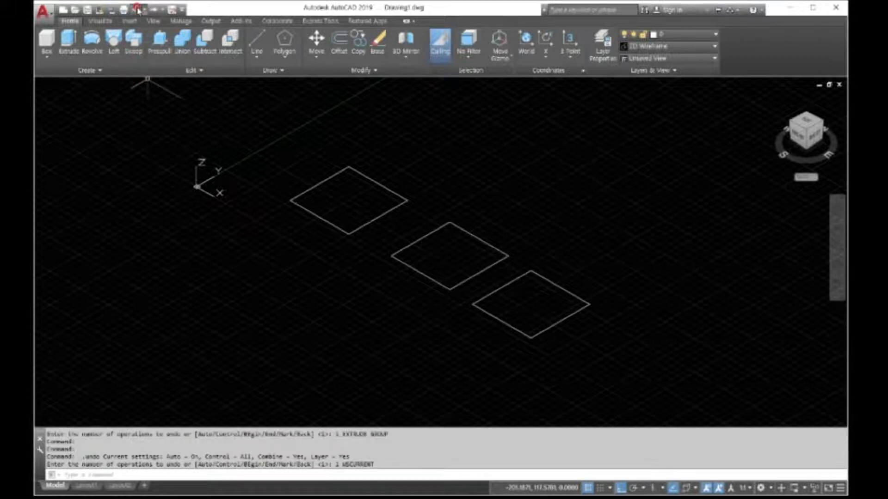
pyautogui.click(138, 9)
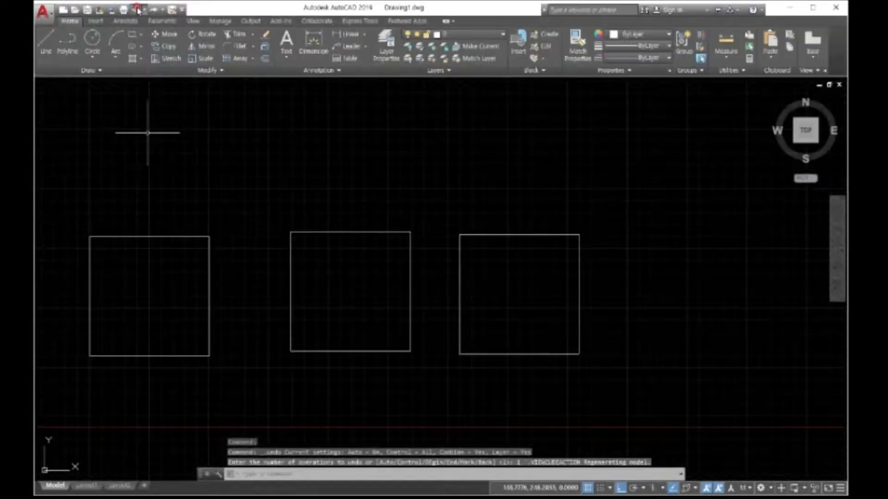
# - Inspect the open lower-left corner of the third square again at different magnifications in top view
pyautogui.scroll(8, 462, 355)
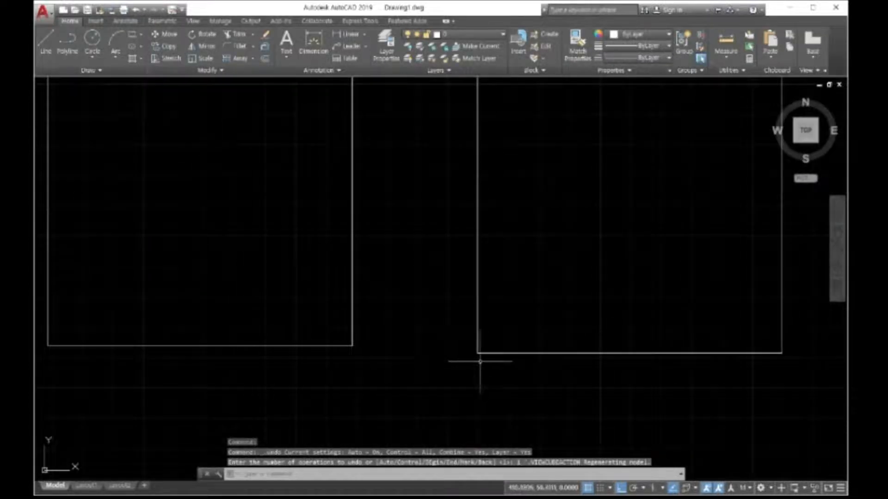
pyautogui.scroll(4, 466, 353)
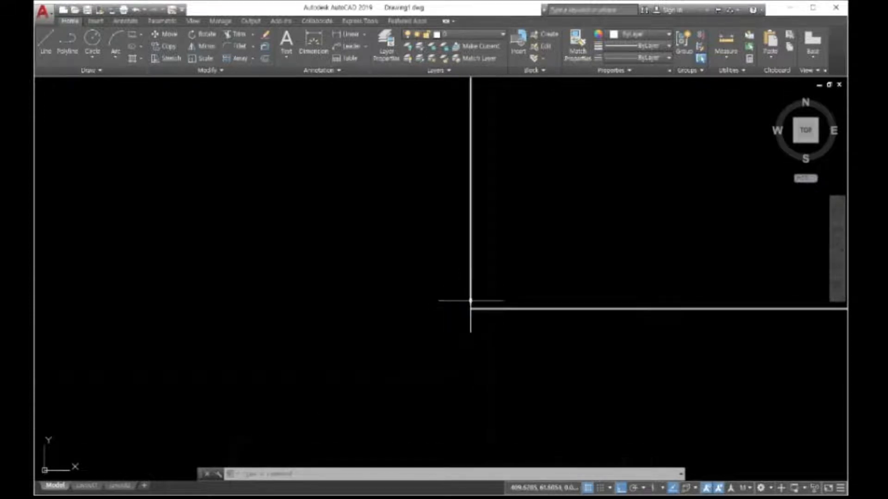
pyautogui.scroll(-2, 458, 343)
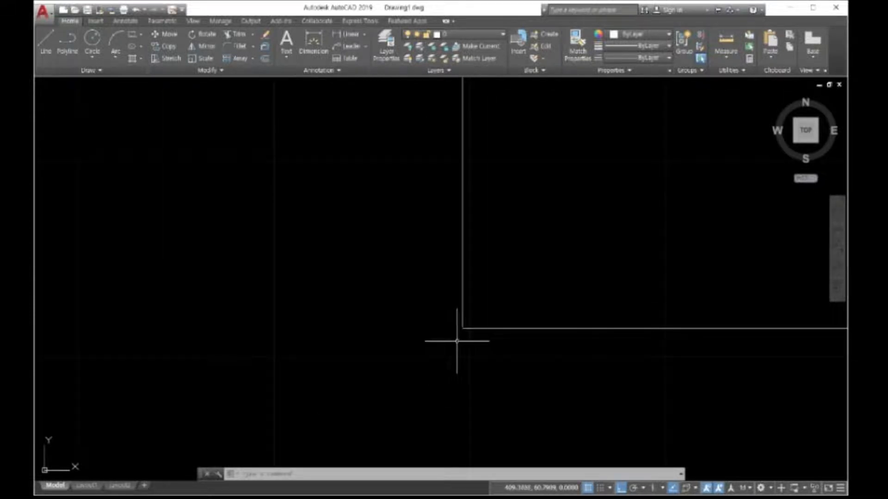
pyautogui.scroll(-3, 453, 344)
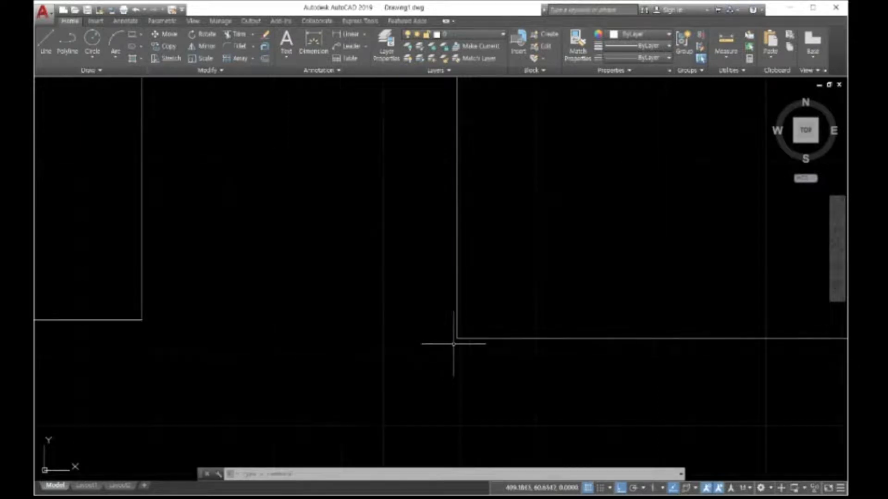
pyautogui.scroll(-2, 453, 344)
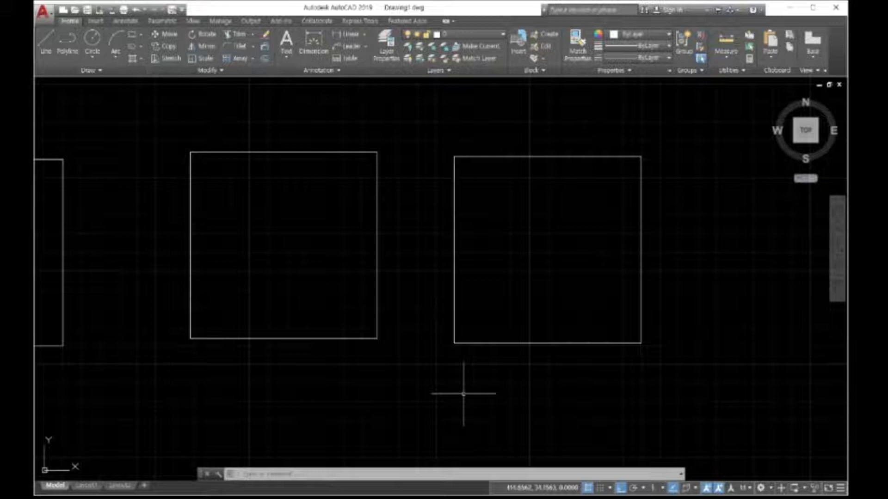
# - Extend the left side of the third square down to its bottom edge to close the open lower-left corner
pyautogui.scroll(5, 446, 334)
pyautogui.scroll(2, 480, 388)
pyautogui.scroll(5, 464, 385)
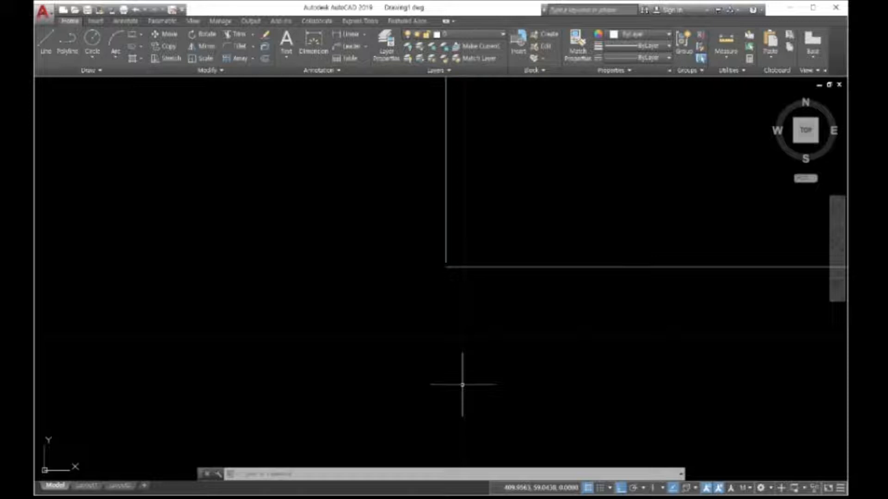
pyautogui.write('e')
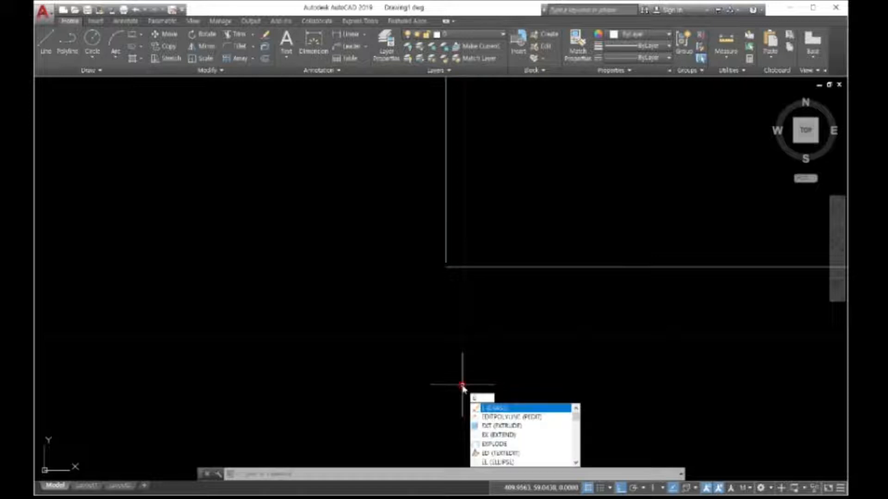
pyautogui.write('xte')
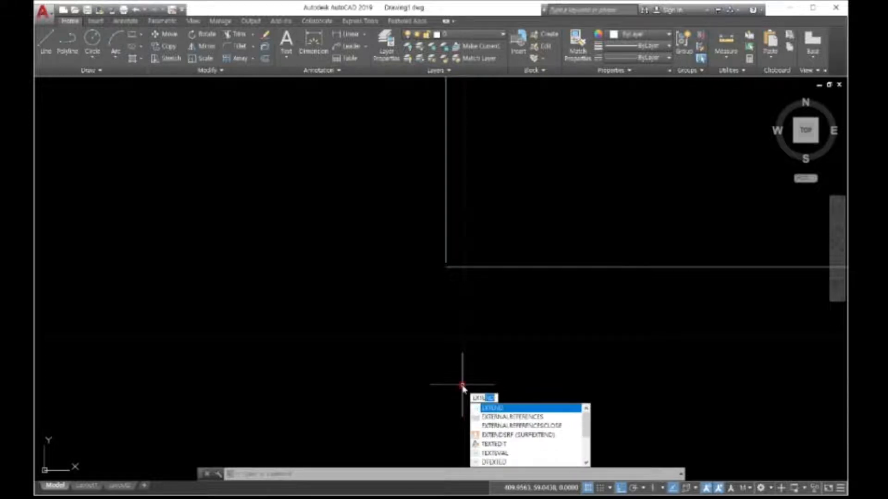
pyautogui.write('nd')
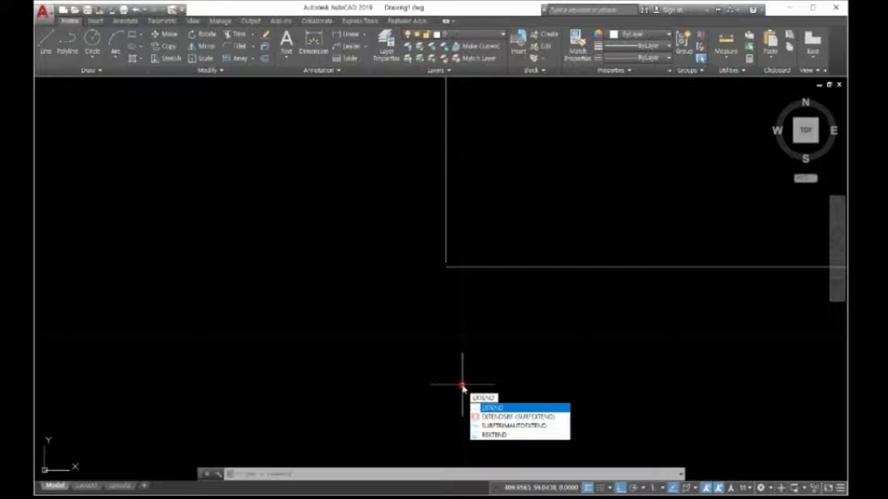
pyautogui.press('Return')
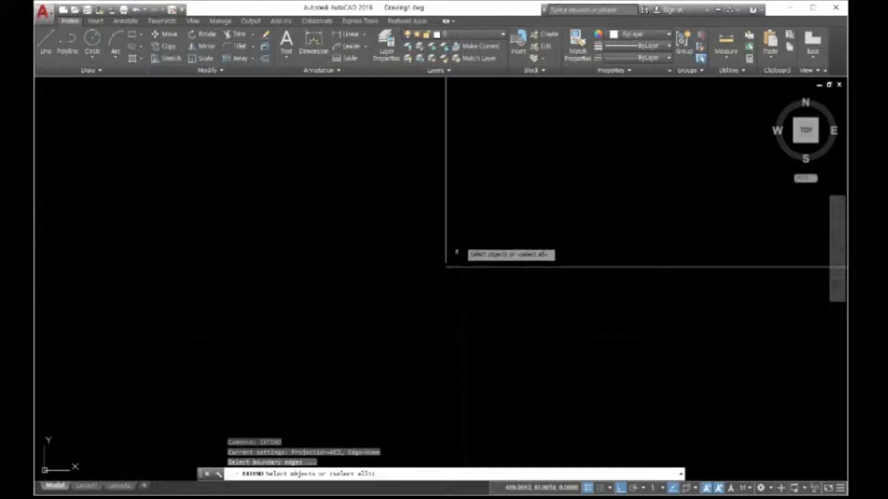
pyautogui.click(462, 266)
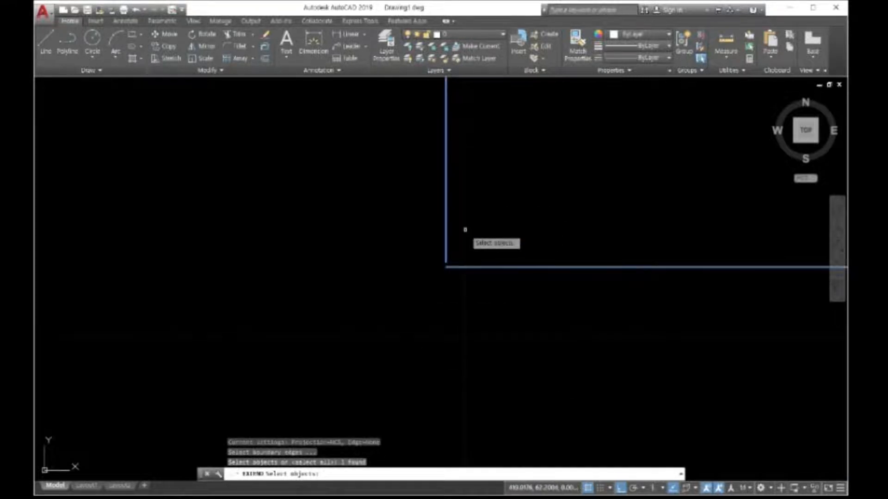
pyautogui.press('Return')
pyautogui.scroll(-2, 447, 379)
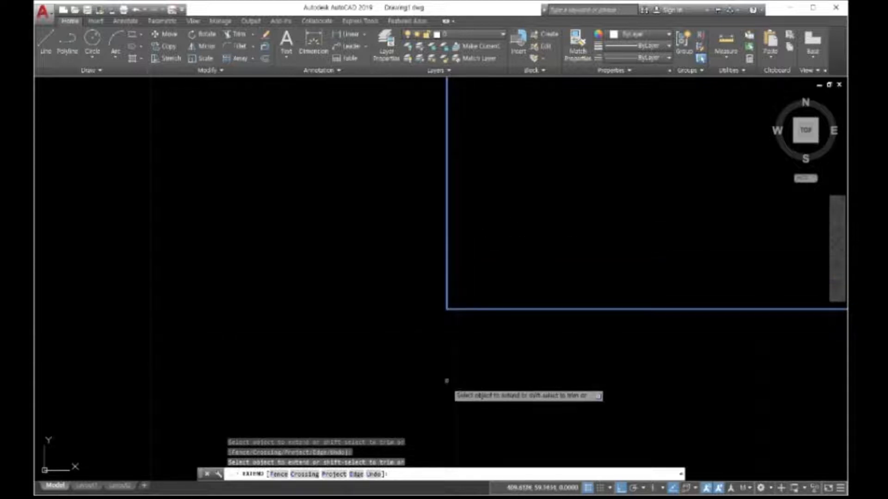
pyautogui.press('Escape')
# - Draw the bottom, right and top sides of a fourth square with Line, 100 units each, beside the third square
pyautogui.scroll(-2, 447, 378)
pyautogui.scroll(-3, 447, 378)
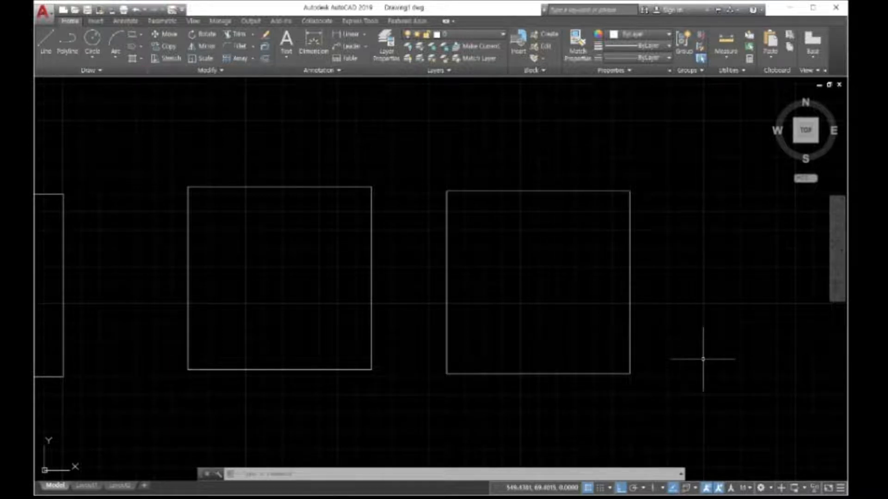
pyautogui.scroll(-3, 610, 363)
pyautogui.scroll(3, 705, 392)
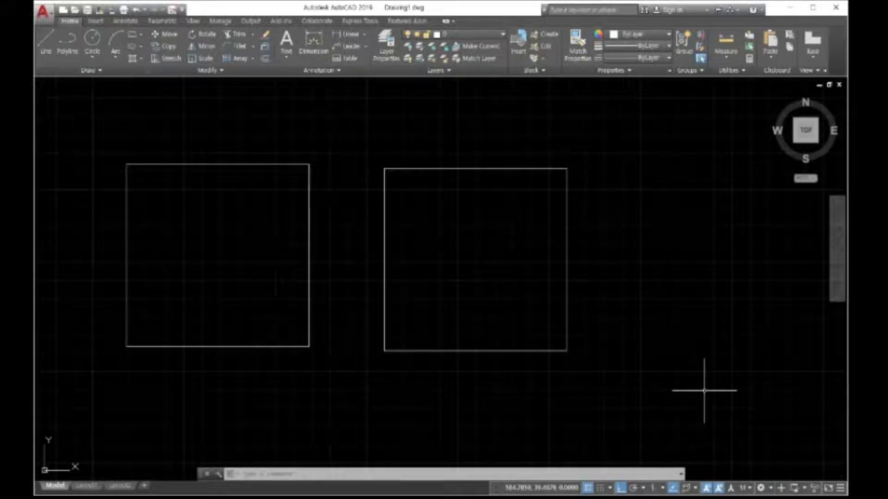
pyautogui.write('l')
pyautogui.press('Return')
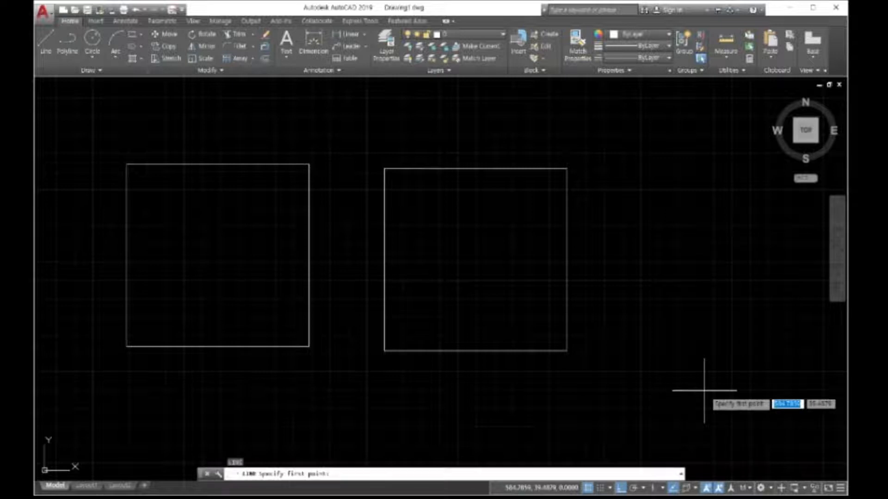
pyautogui.click(610, 352)
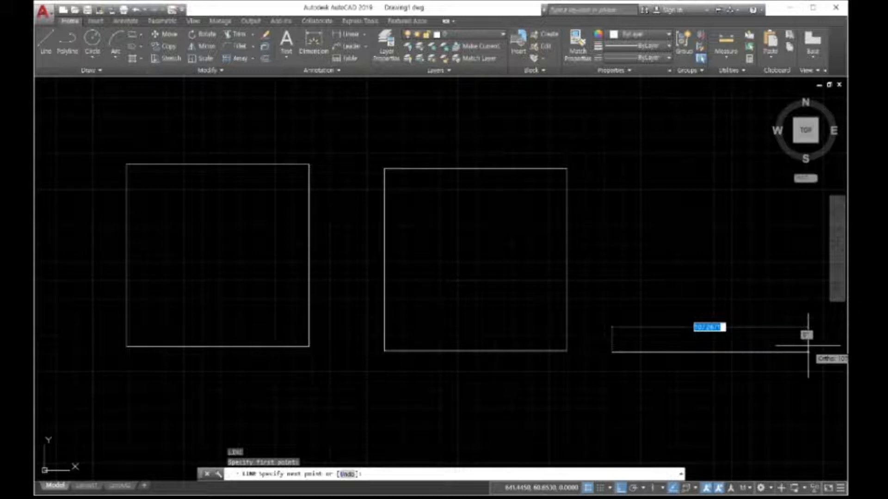
pyautogui.write('100')
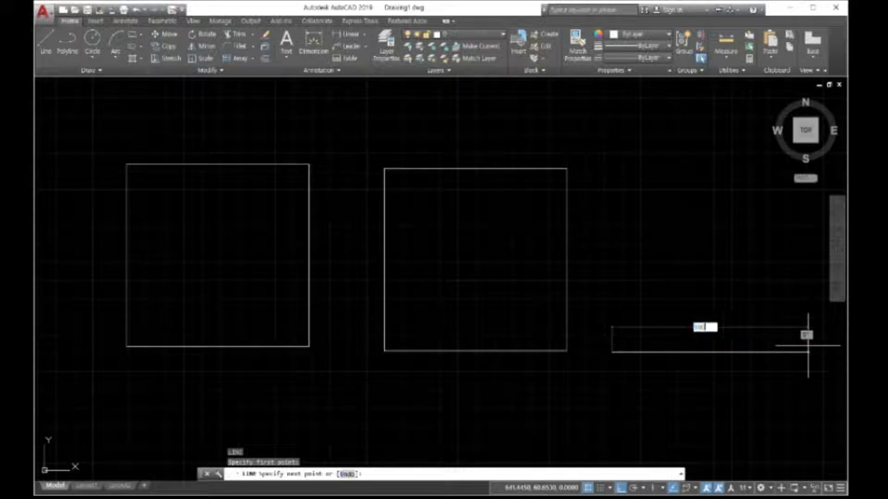
pyautogui.press('Return')
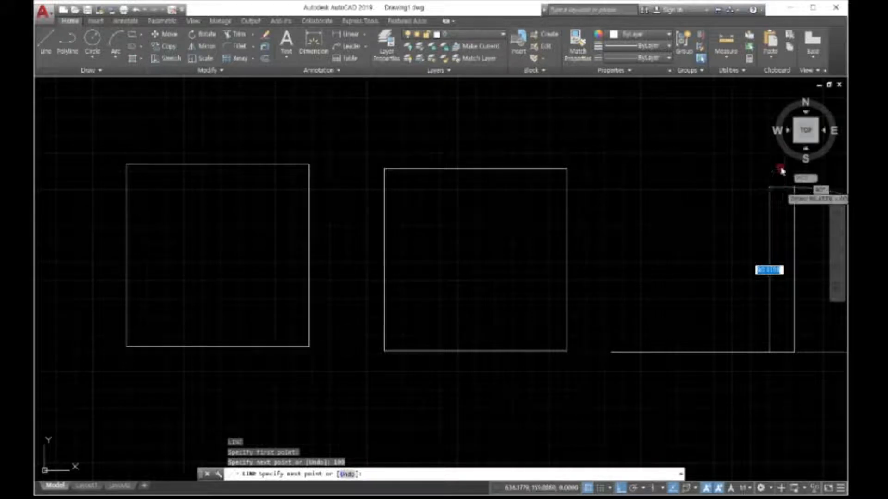
pyautogui.write('100')
pyautogui.press('Return')
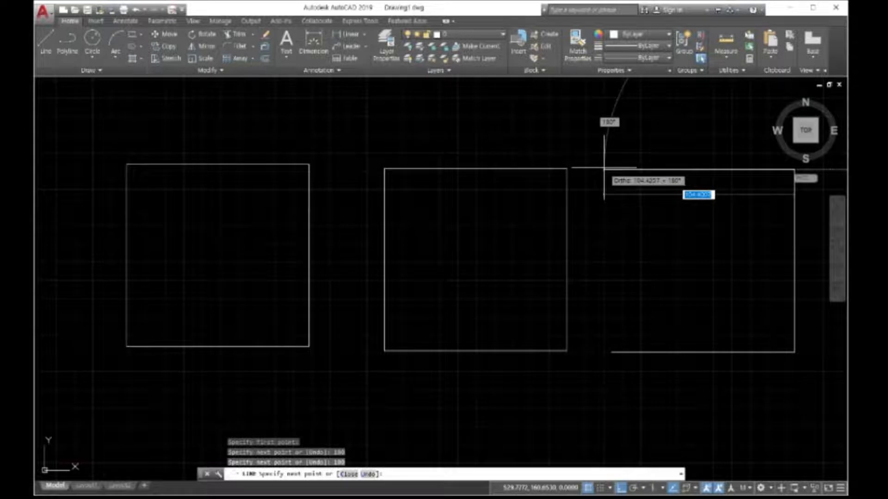
pyautogui.write('100')
pyautogui.press('Return')
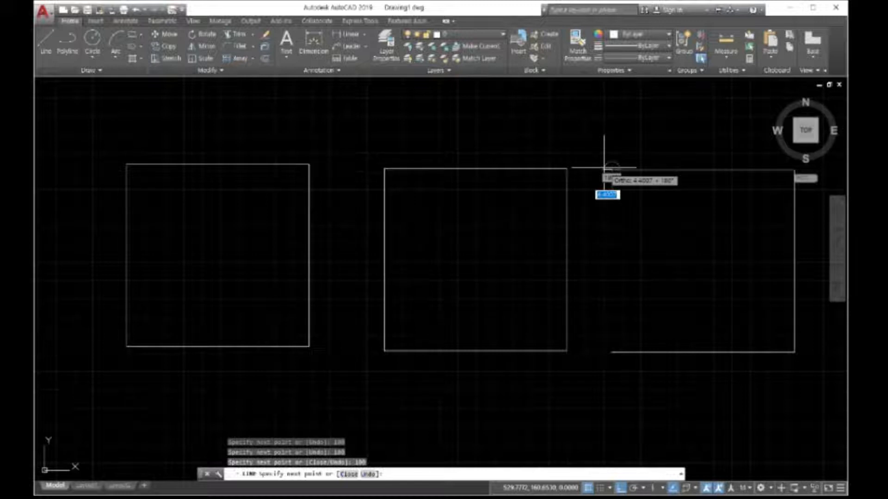
# - Undo the unfinished fourth square's line segments and dock the command window beneath the drawing, enlarged to show several history lines
pyautogui.click(203, 478)
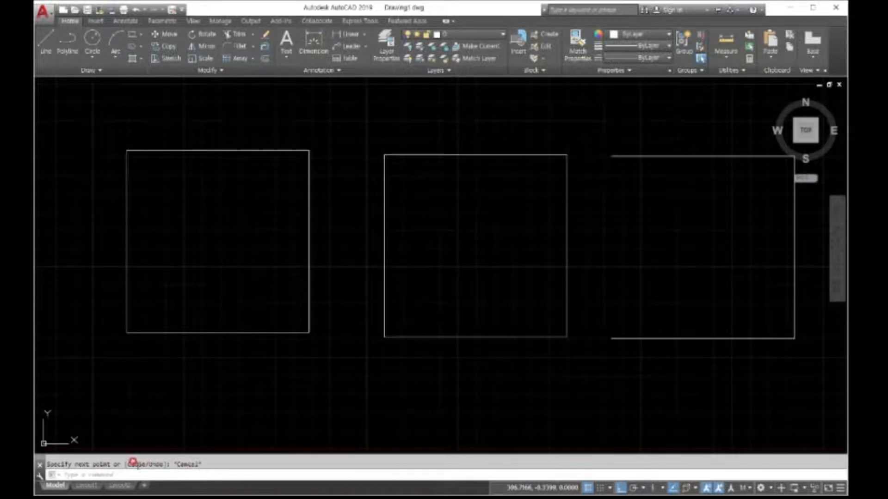
pyautogui.click(149, 471)
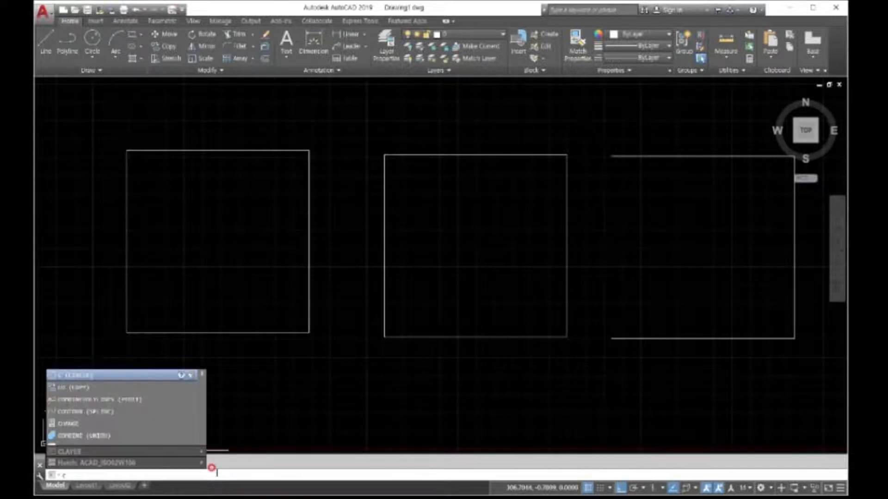
pyautogui.press('Escape')
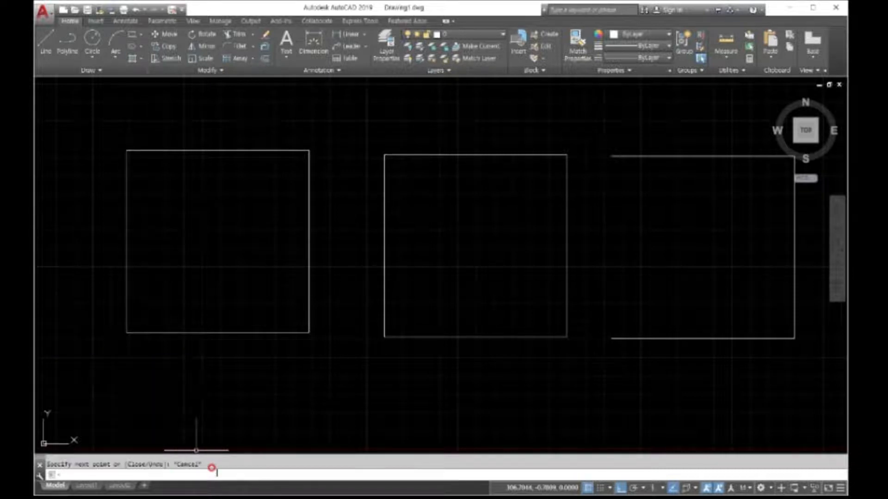
pyautogui.click(135, 11)
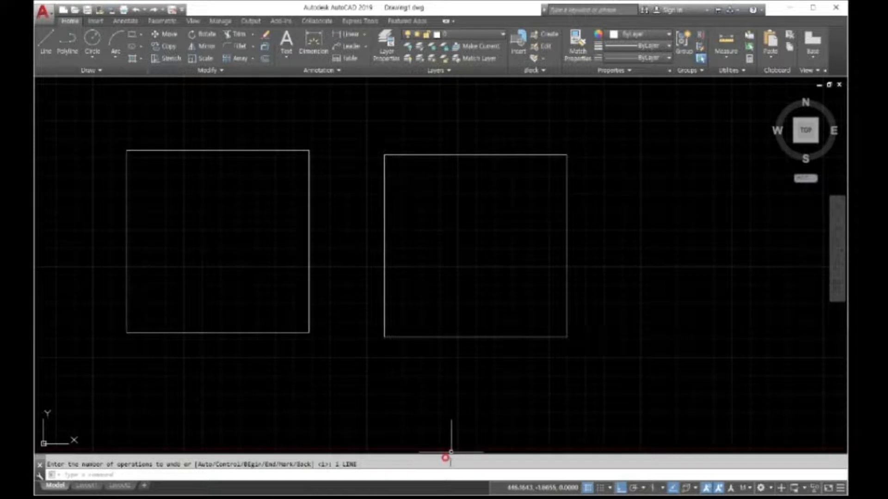
pyautogui.moveTo(439, 447)
pyautogui.mouseDown()
pyautogui.moveTo(438, 422)
pyautogui.moveTo(439, 432)
pyautogui.mouseUp()
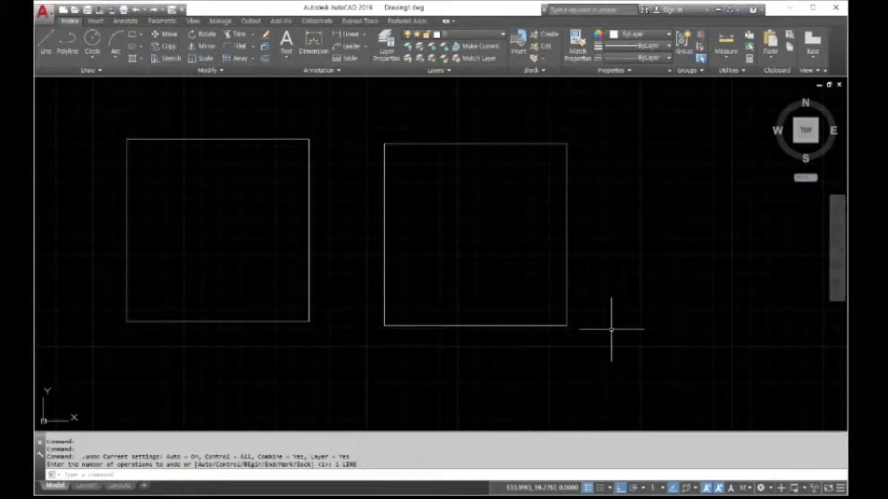
# - Draw a 100-unit square as a polyline beside the third square, finishing its last side with the Close option
pyautogui.write('PLINE')
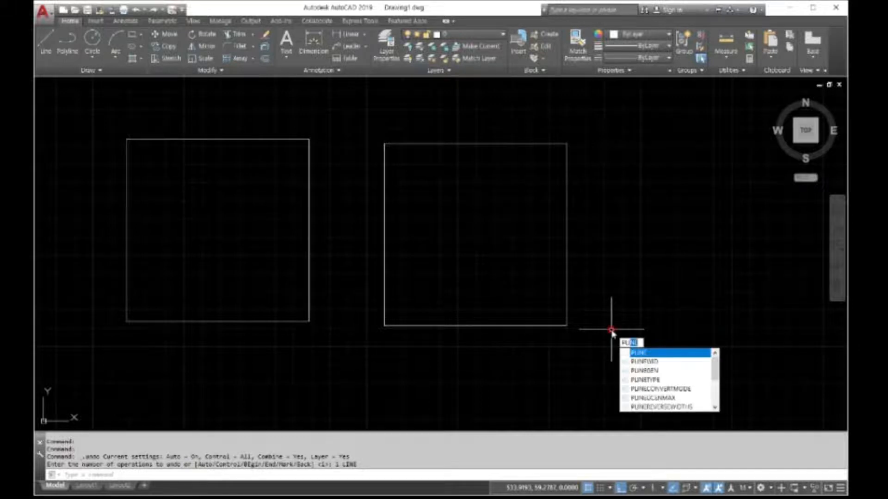
pyautogui.press('Return')
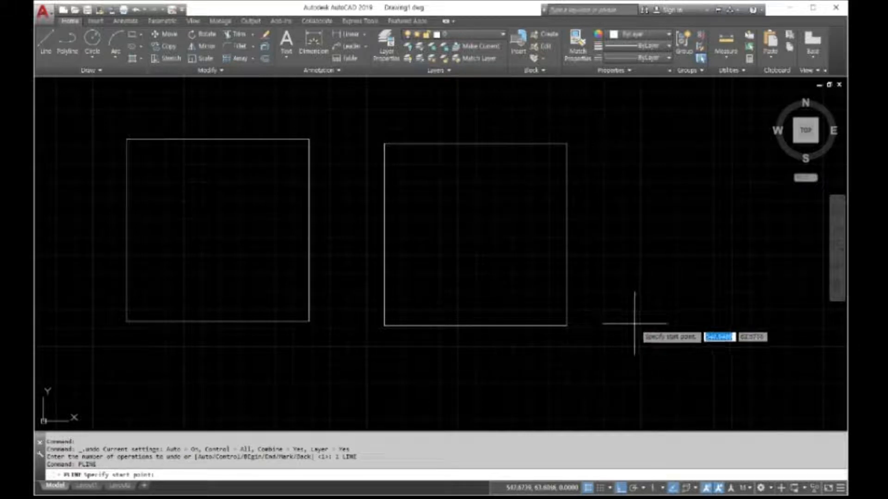
pyautogui.click(632, 326)
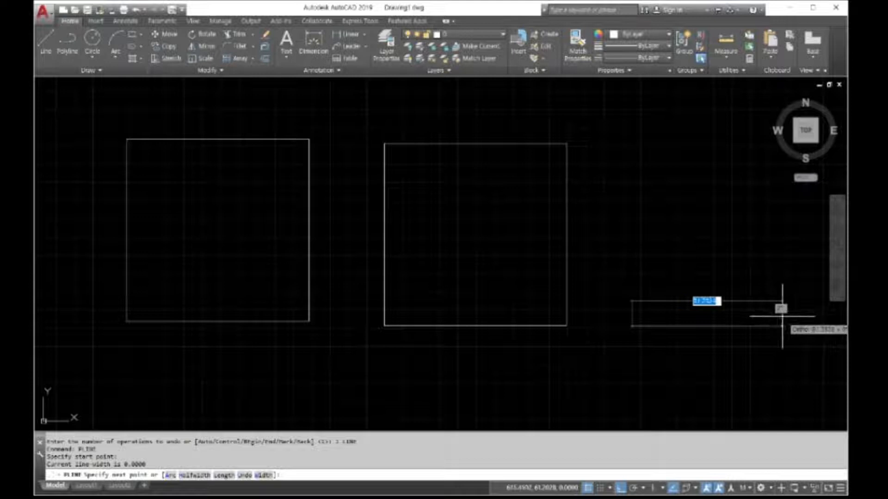
pyautogui.write('100')
pyautogui.press('Return')
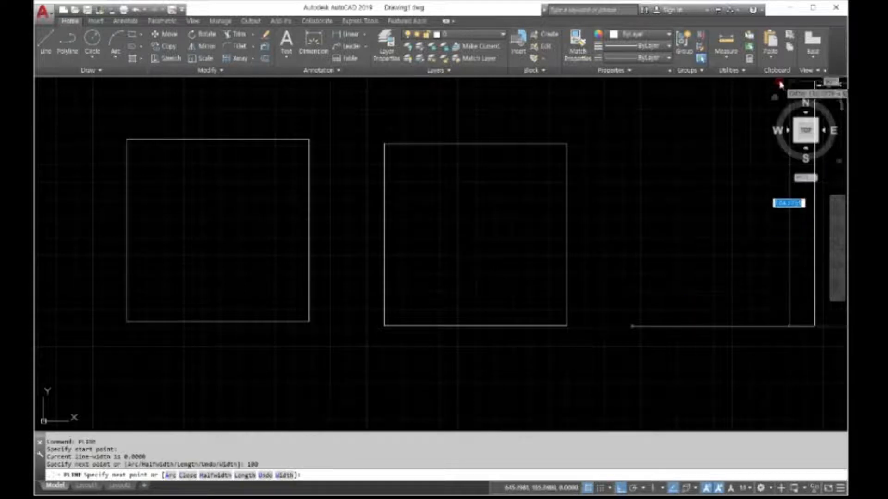
pyautogui.write('100')
pyautogui.press('Return')
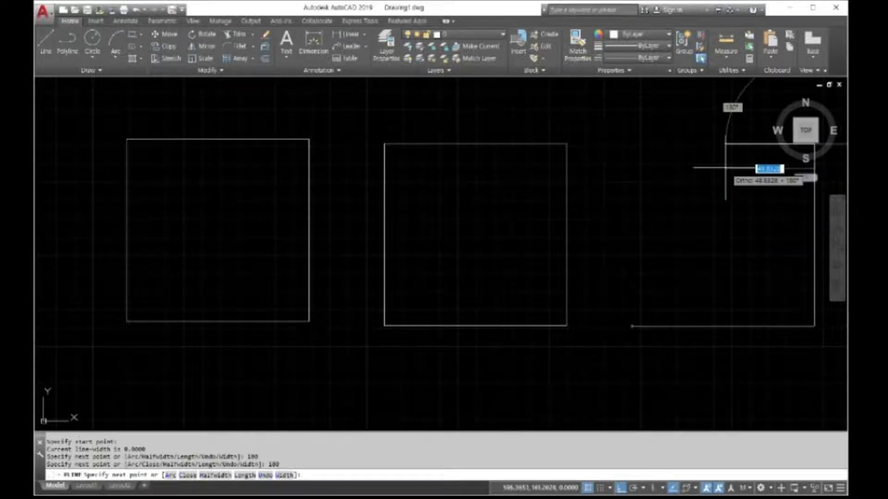
pyautogui.write('100')
pyautogui.press('Return')
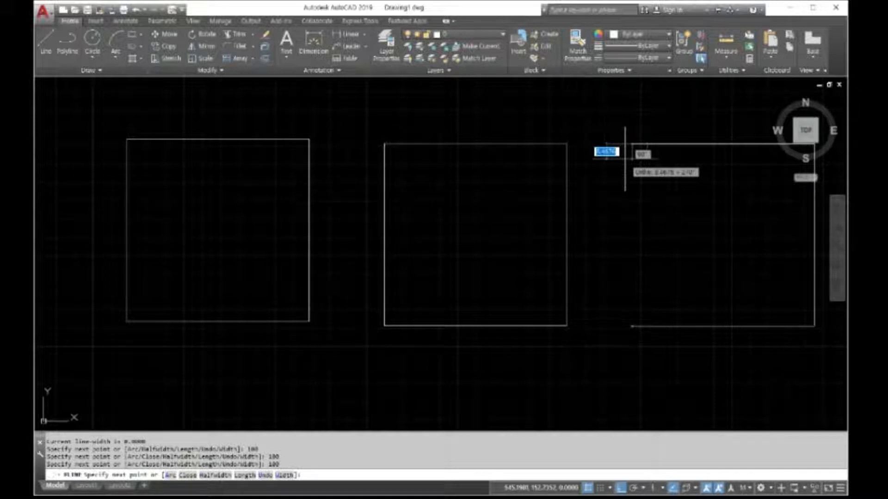
pyautogui.write('c')
pyautogui.press('Return')
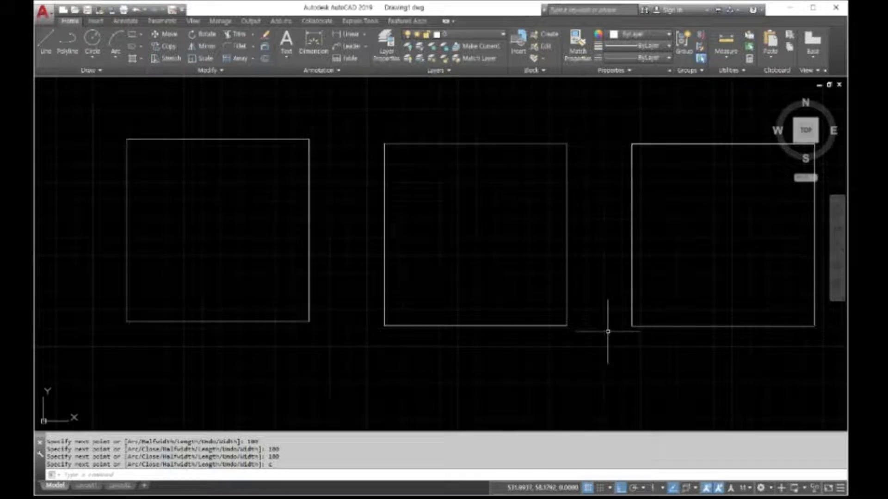
# - Erase the third and fourth squares together with a crossing selection
pyautogui.scroll(-2, 607, 331)
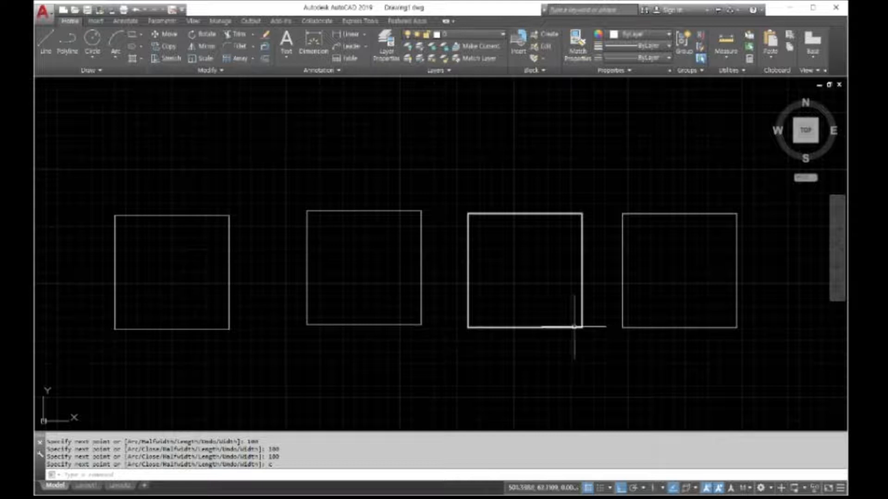
pyautogui.write('e')
pyautogui.press('Return')
pyautogui.click(782, 370)
pyautogui.click(466, 174)
pyautogui.press('Return')
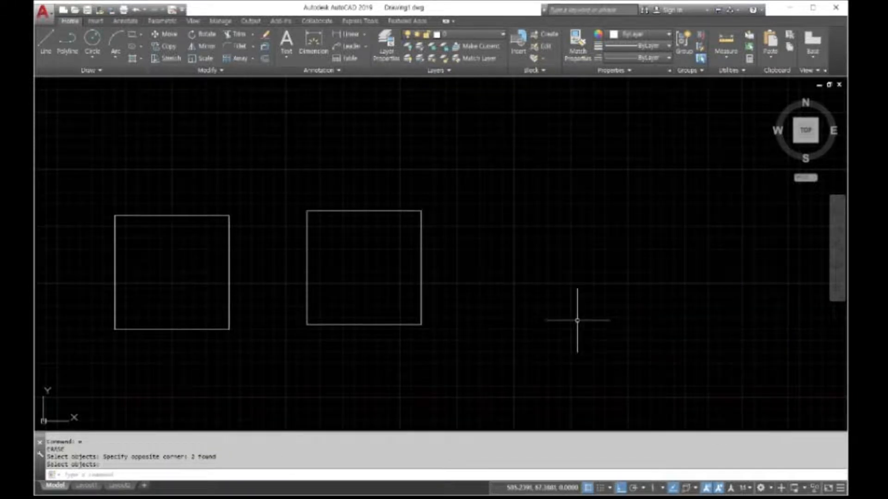
# - Draw a spline beside the second square through four corner points 100 units apart, ending back at its start point
pyautogui.write('sp')
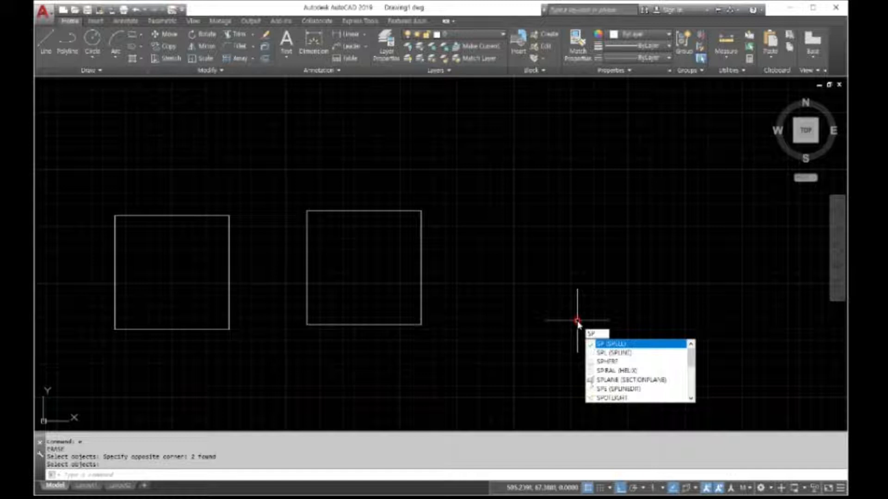
pyautogui.write('line')
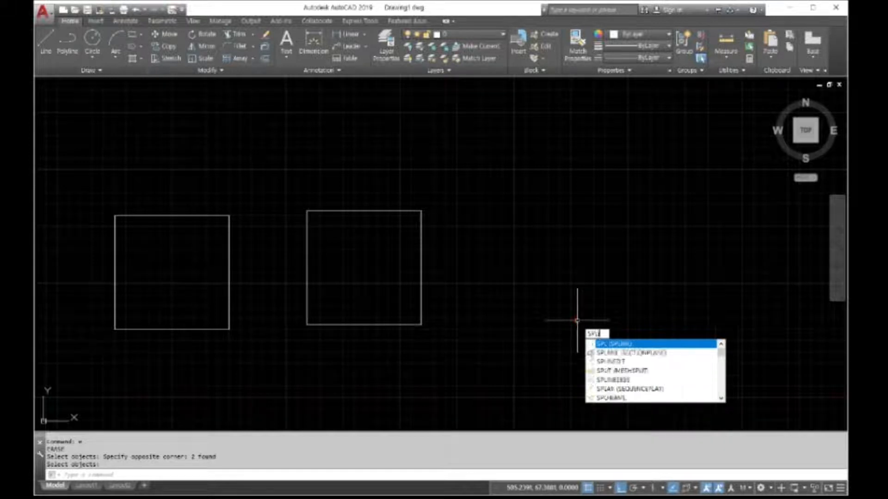
pyautogui.press('Return')
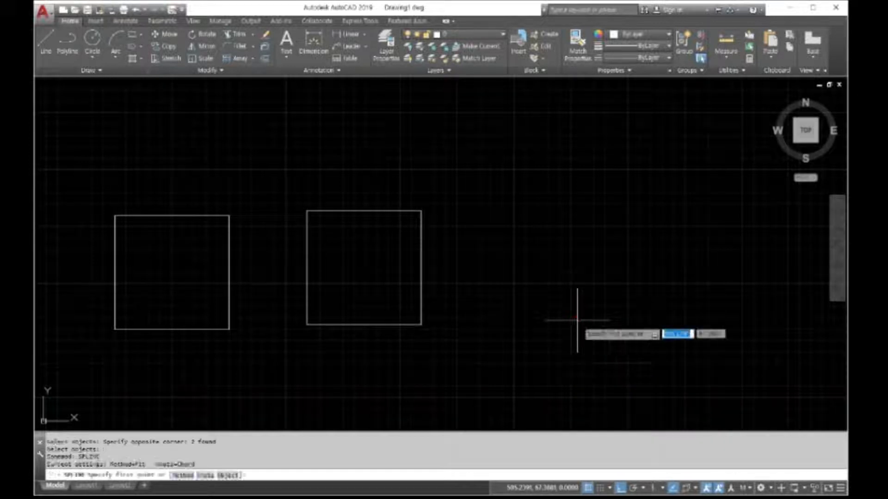
pyautogui.click(521, 331)
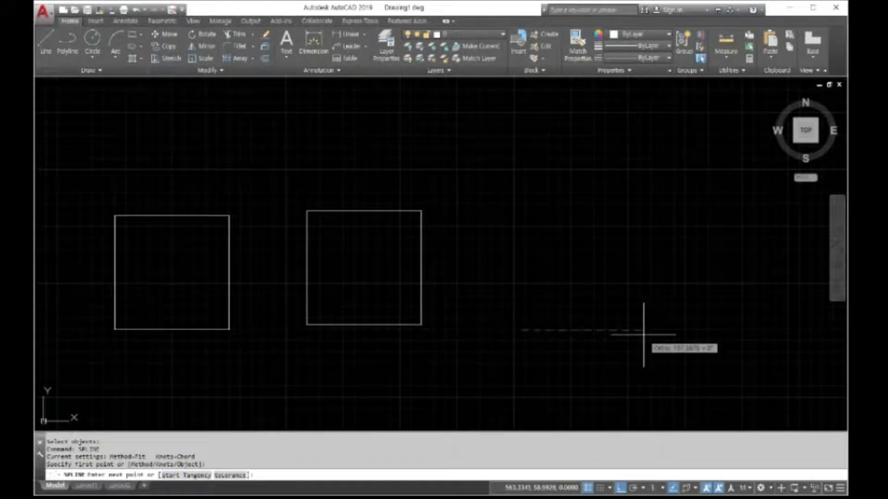
pyautogui.write('100')
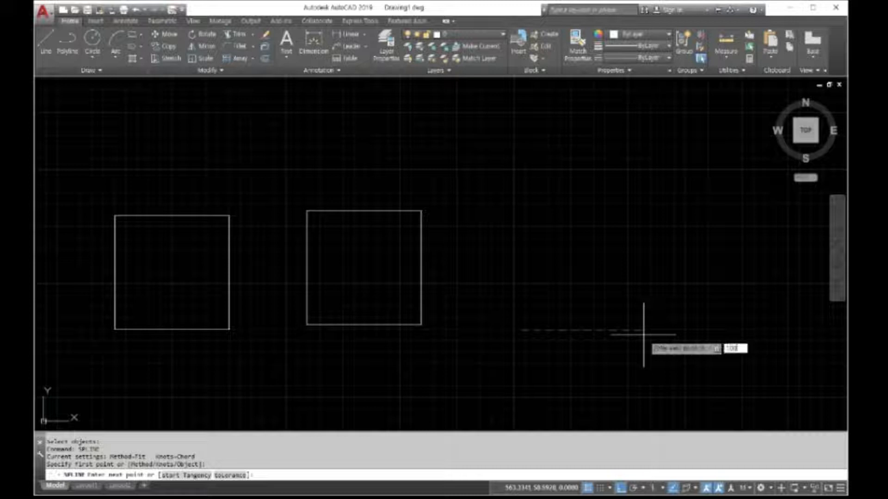
pyautogui.press('Return')
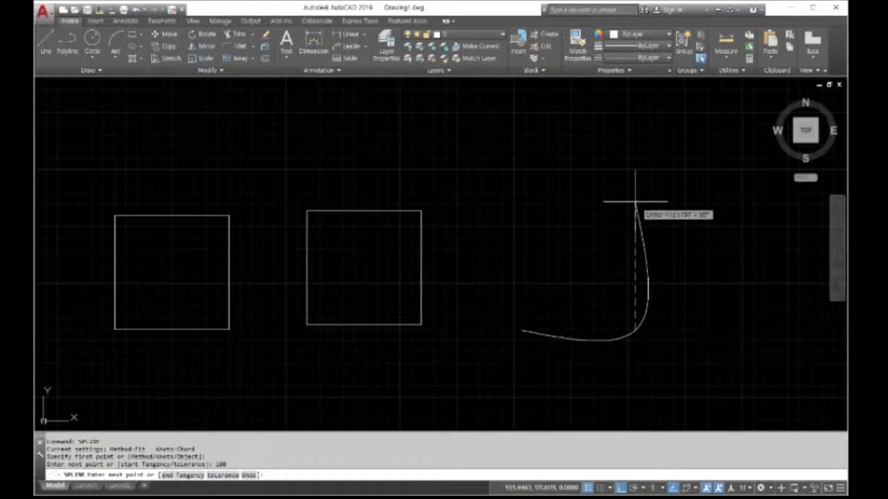
pyautogui.write('100')
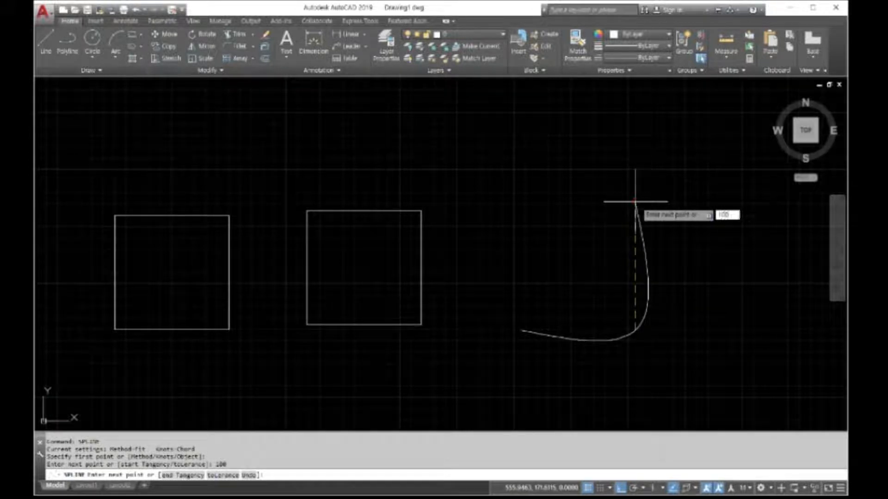
pyautogui.press('Return')
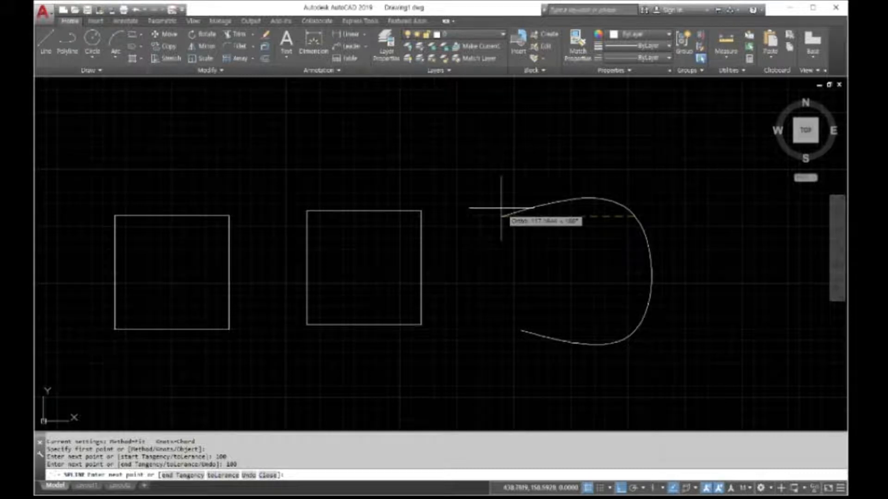
pyautogui.write('100')
pyautogui.press('Return')
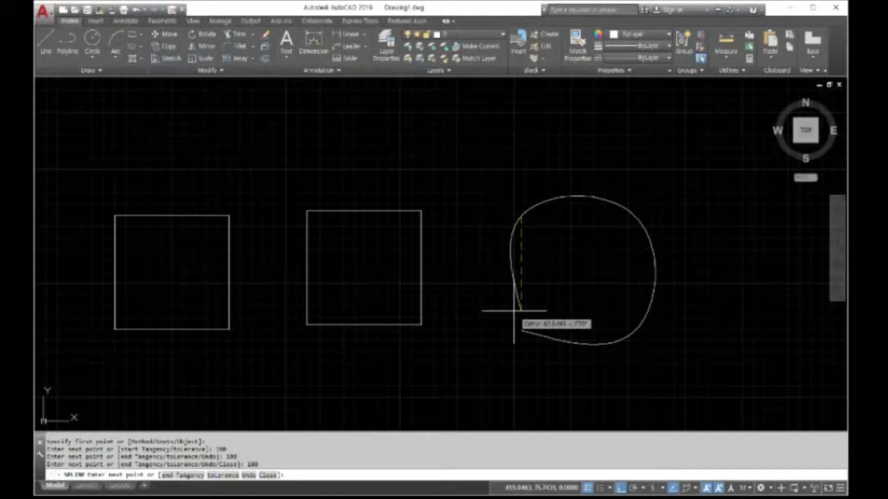
pyautogui.write('100')
pyautogui.press('Return')
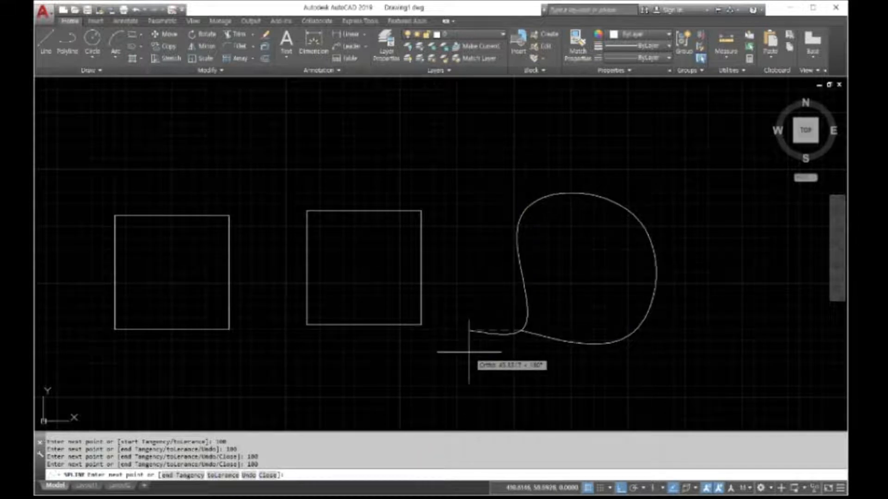
pyautogui.press('Return')
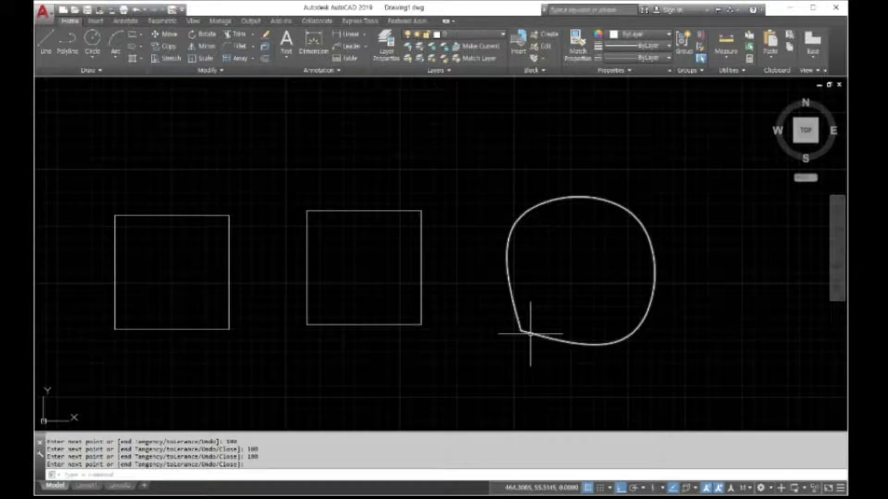
# - Shift the drawing view slightly with the Pan command and exit it
pyautogui.click(530, 334)
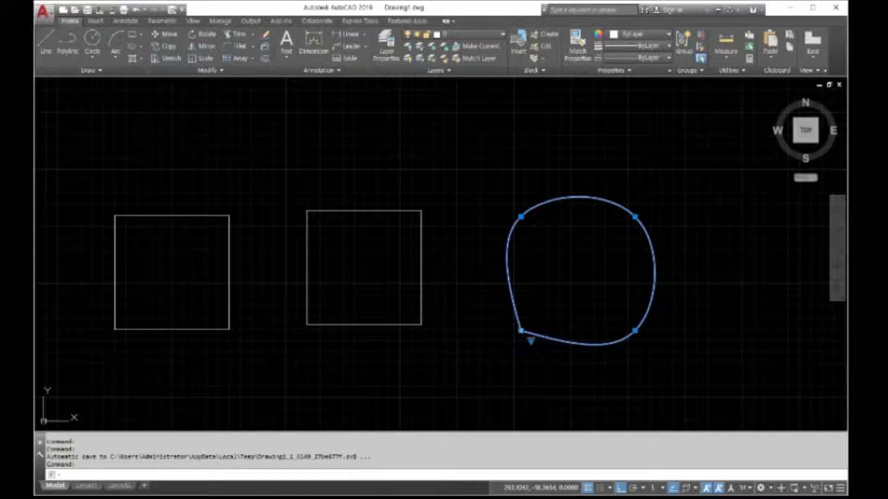
pyautogui.click(72, 471)
pyautogui.click(74, 471)
pyautogui.write('pedit')
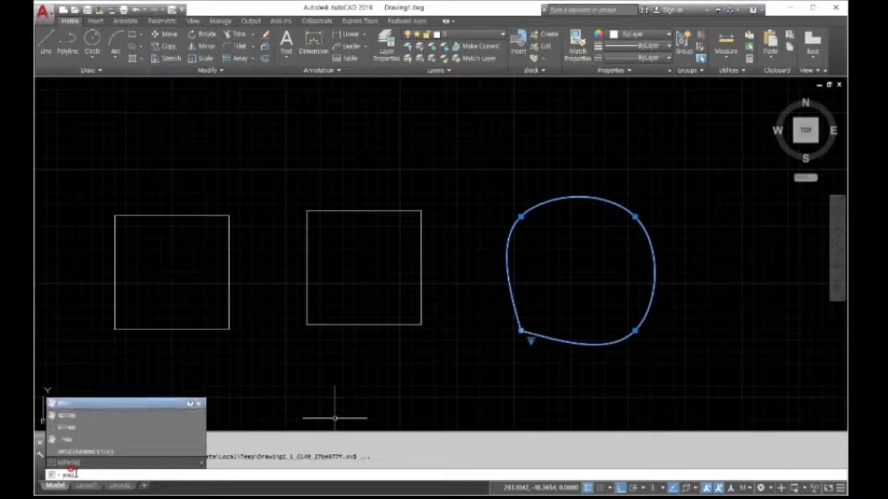
pyautogui.press('Return')
pyautogui.moveTo(254, 345)
pyautogui.mouseDown()
pyautogui.moveTo(281, 293)
pyautogui.moveTo(205, 327)
pyautogui.moveTo(254, 343)
pyautogui.moveTo(273, 361)
pyautogui.moveTo(252, 366)
pyautogui.moveTo(263, 356)
pyautogui.moveTo(254, 345)
pyautogui.mouseUp()
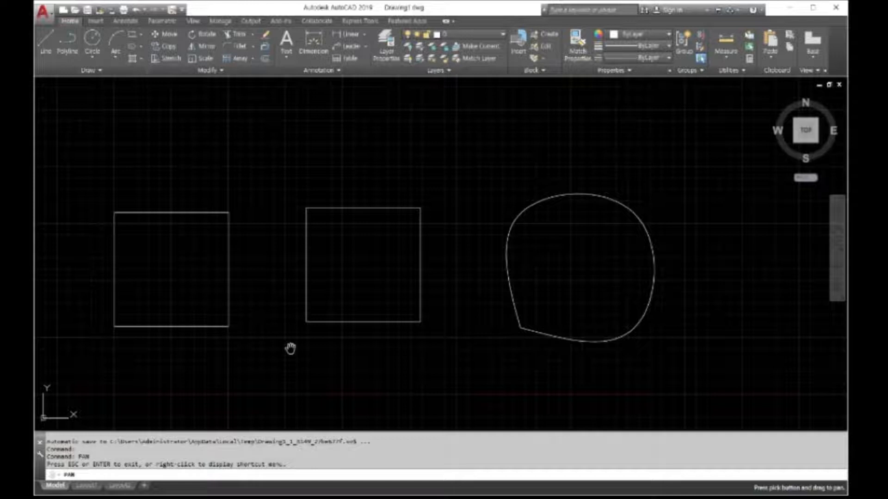
pyautogui.press('Escape')
# - Review the object snap modes with OSNAP, switching Nearest on and off again, and discard the dialog without changes
pyautogui.click(102, 471)
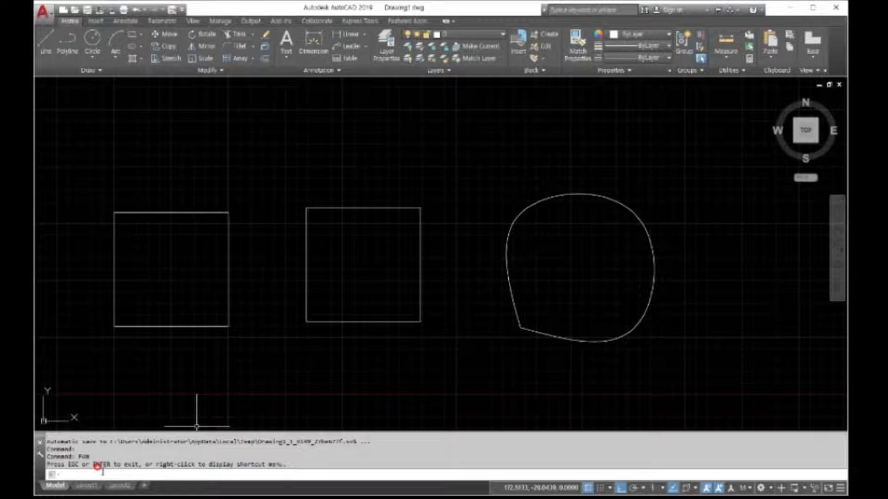
pyautogui.write('os')
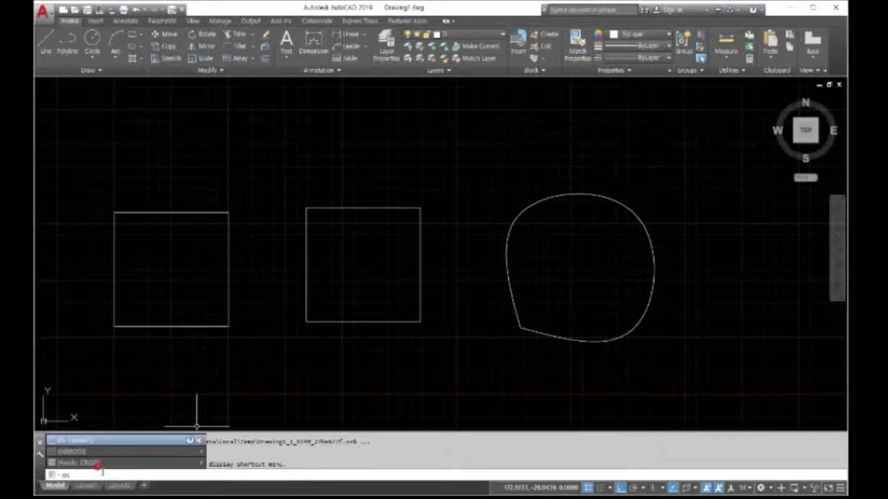
pyautogui.write('n')
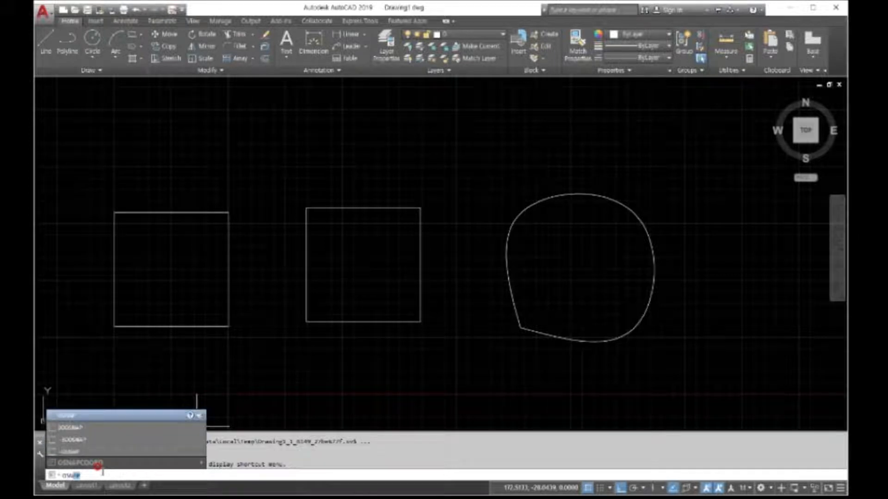
pyautogui.write('ap')
pyautogui.press('Return')
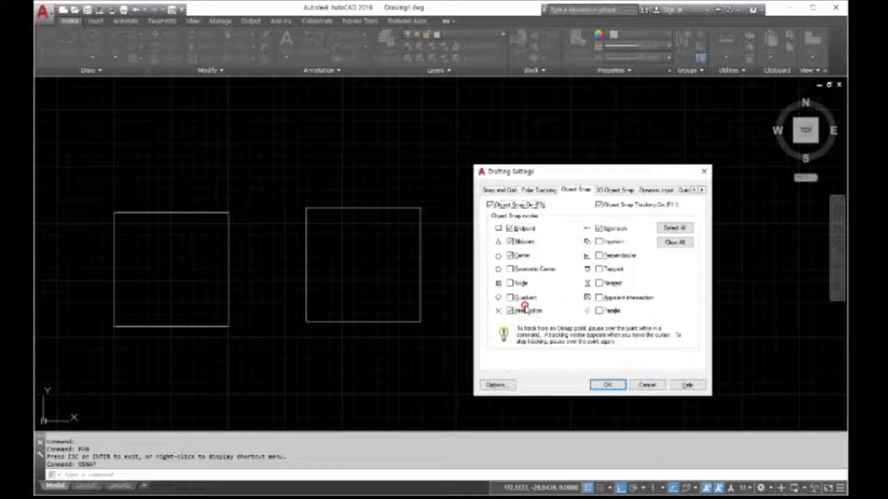
pyautogui.click(599, 283)
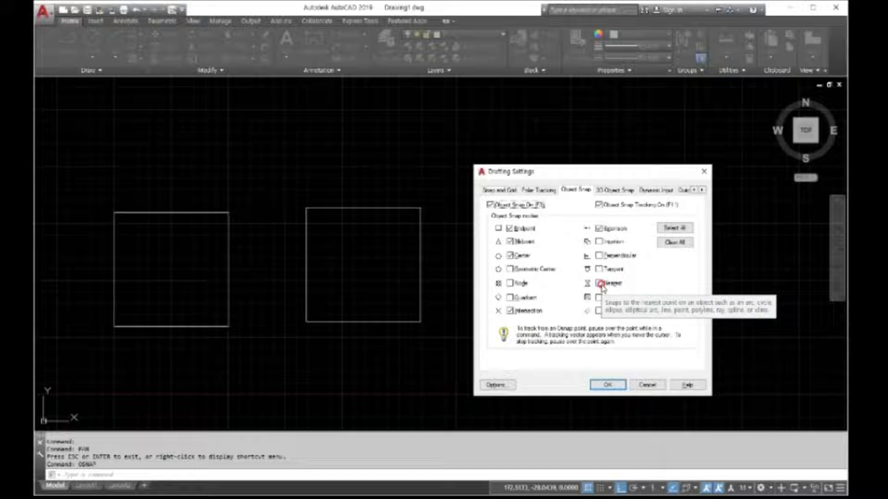
pyautogui.click(605, 283)
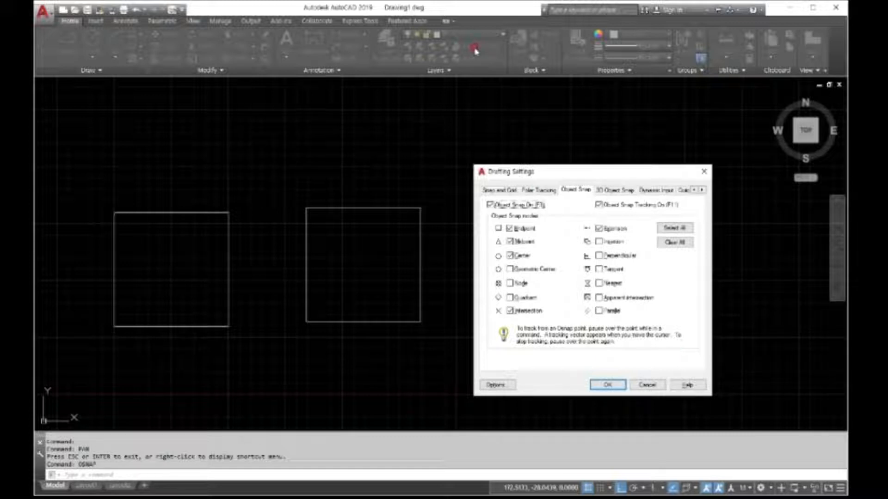
pyautogui.click(650, 387)
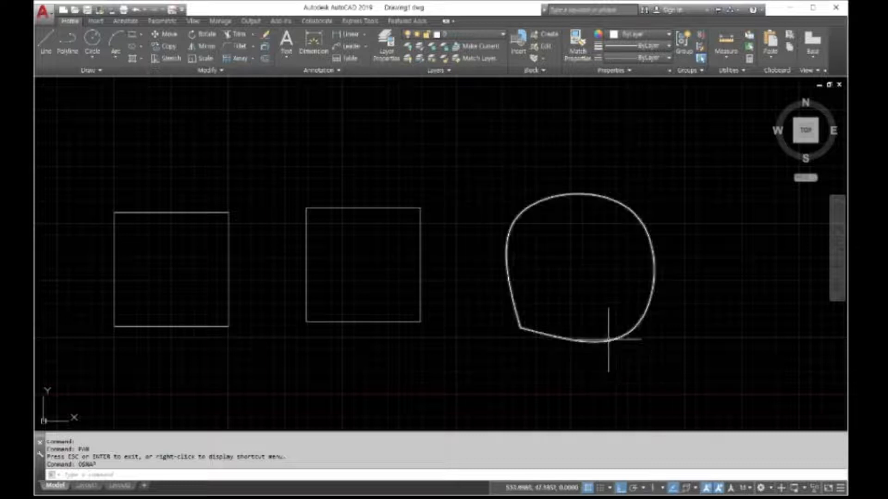
pyautogui.write('E')
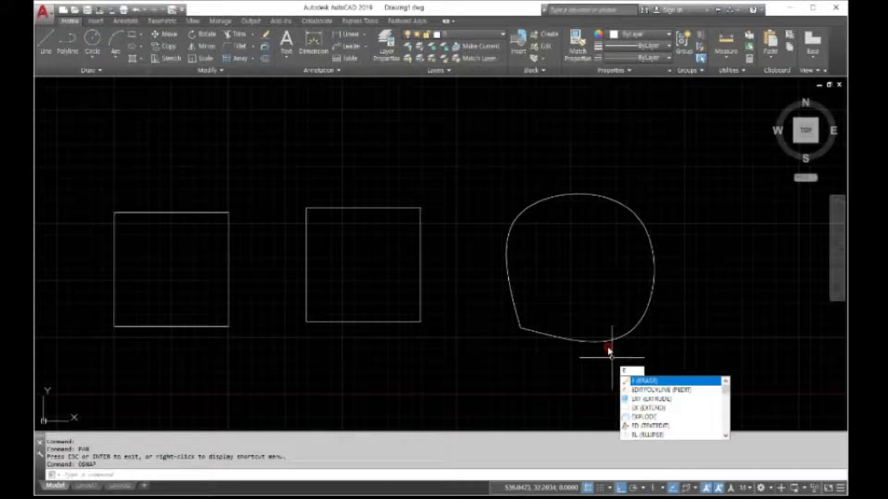
pyautogui.press('Return')
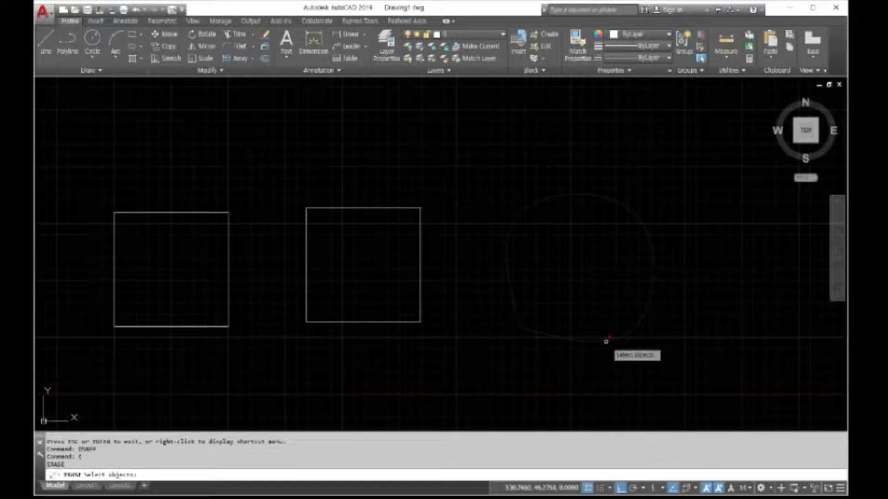
pyautogui.press('Escape')
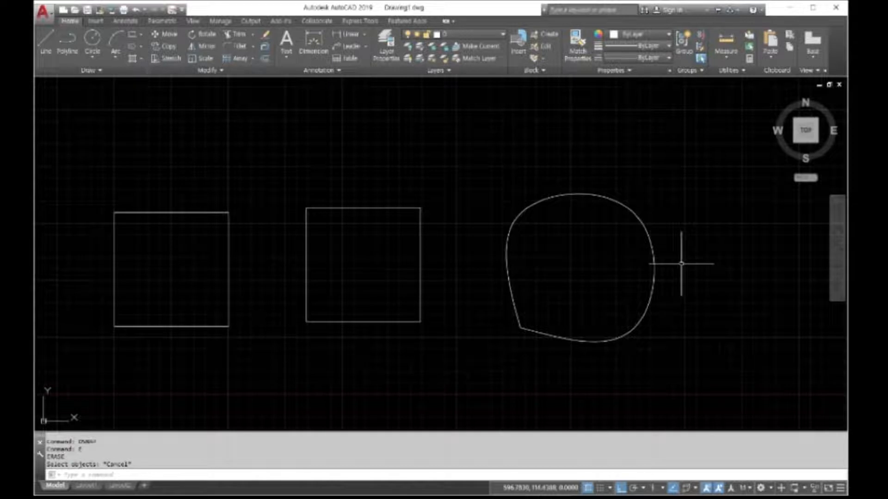
# - Erase the rounded spline shape beside the second square
pyautogui.write('e')
pyautogui.press('Return')
pyautogui.click(653, 255)
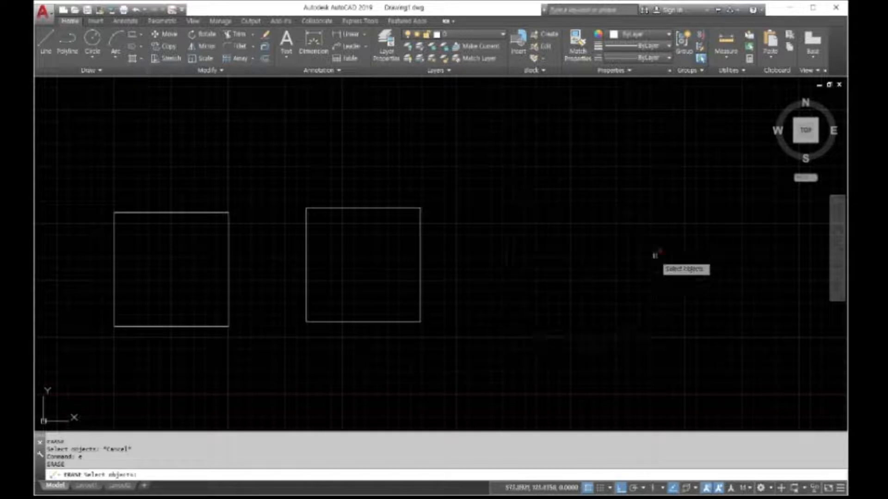
pyautogui.click(653, 256)
pyautogui.press('Return')
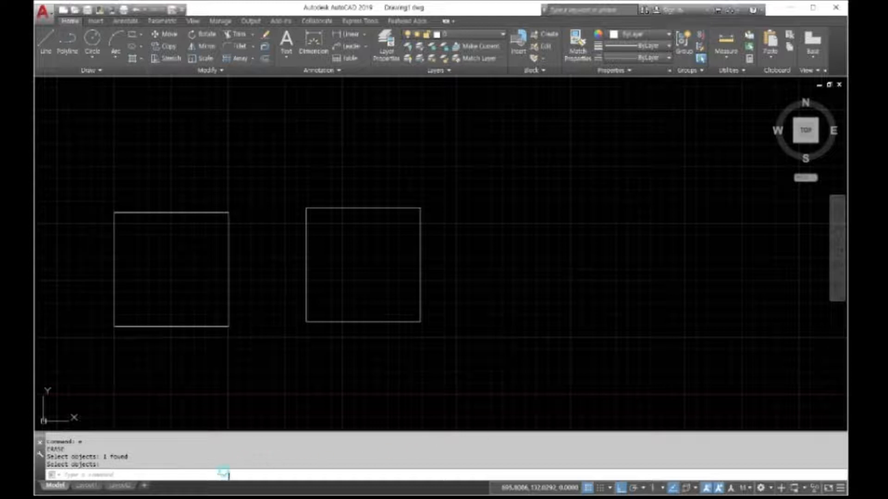
# - Offset the second square inward by 10 units
pyautogui.click(215, 467)
pyautogui.write('offset')
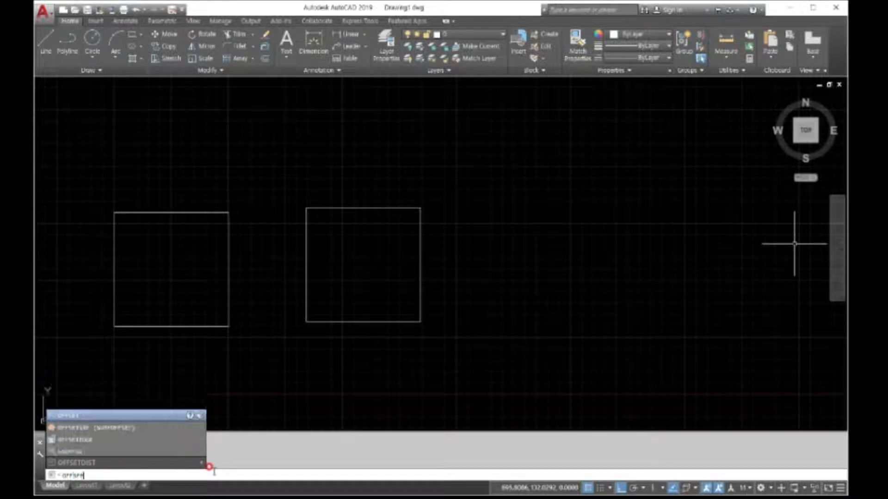
pyautogui.press('Return')
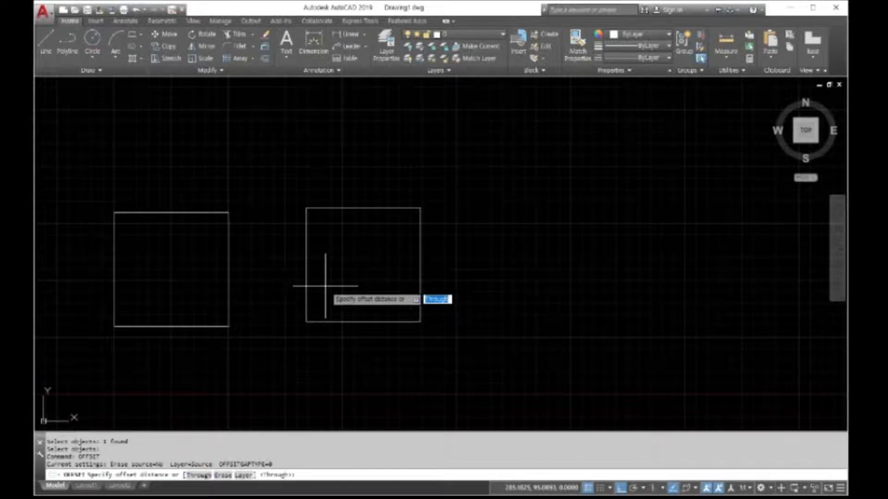
pyautogui.write('10')
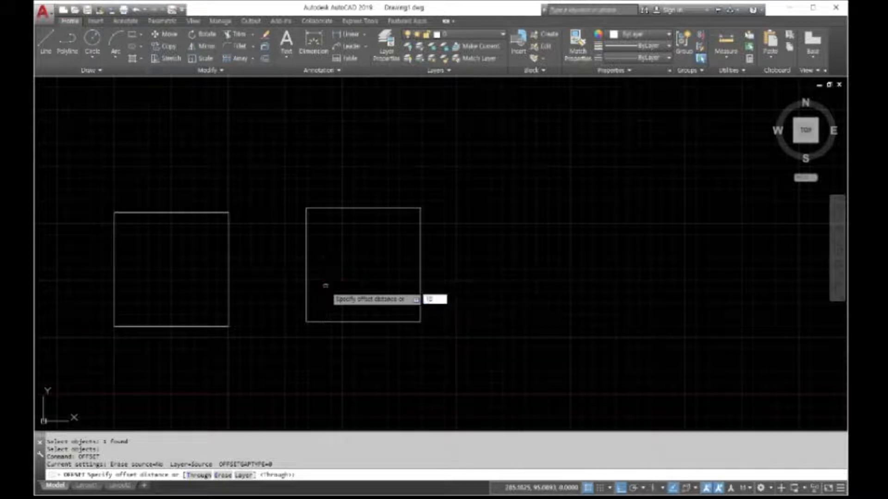
pyautogui.press('Return')
pyautogui.click(307, 274)
pyautogui.click(312, 273)
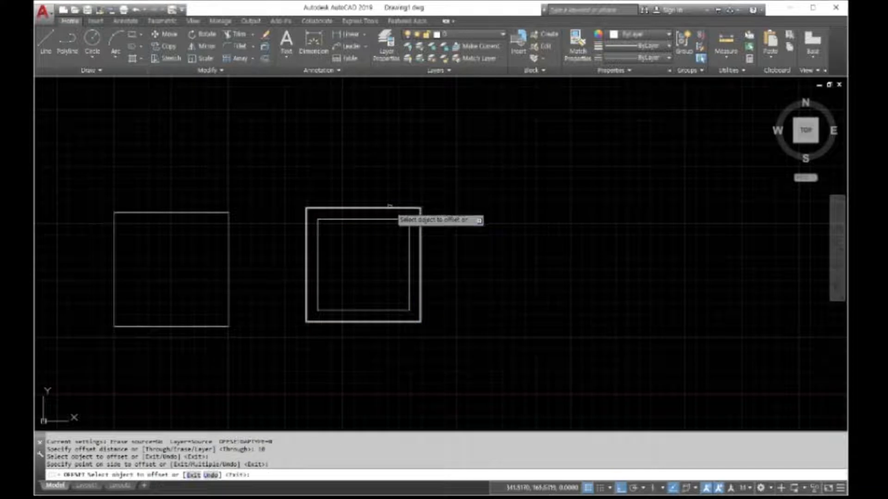
# - Offset the new inner square inward and the original second square outward, both by 10 units, and finish the Offset command
pyautogui.click(377, 224)
pyautogui.click(375, 221)
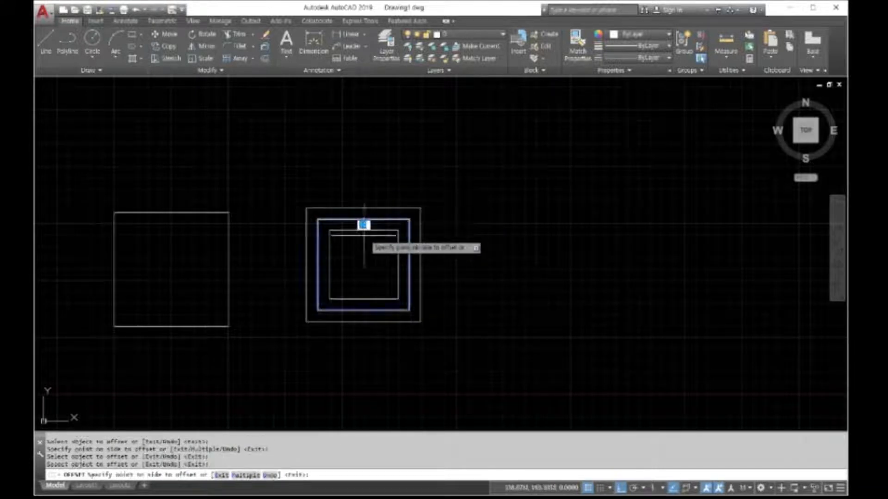
pyautogui.click(363, 227)
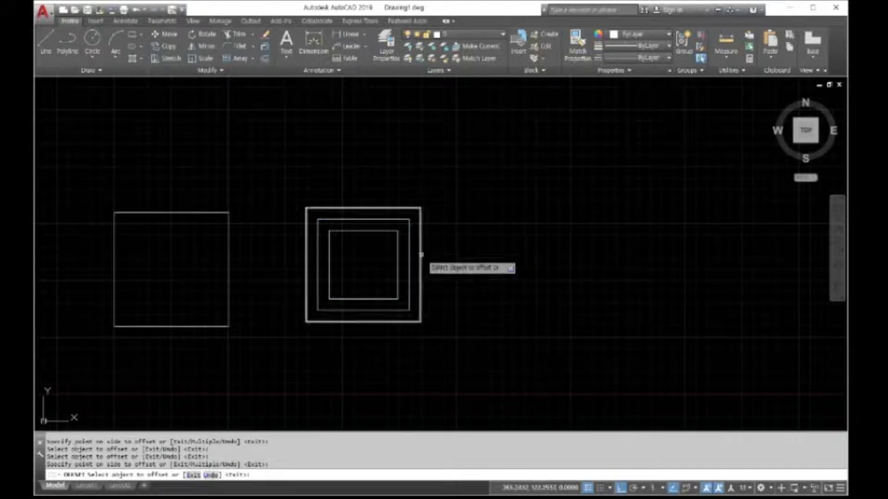
pyautogui.click(420, 254)
pyautogui.click(518, 248)
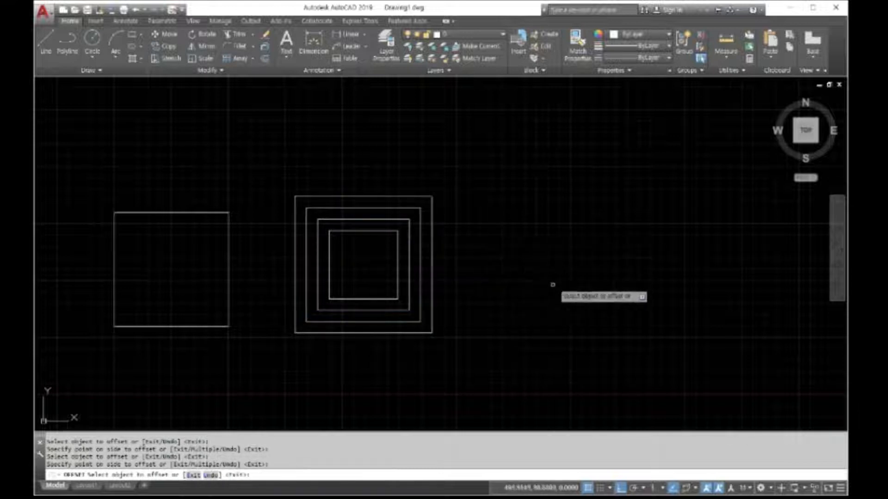
pyautogui.press('Escape')
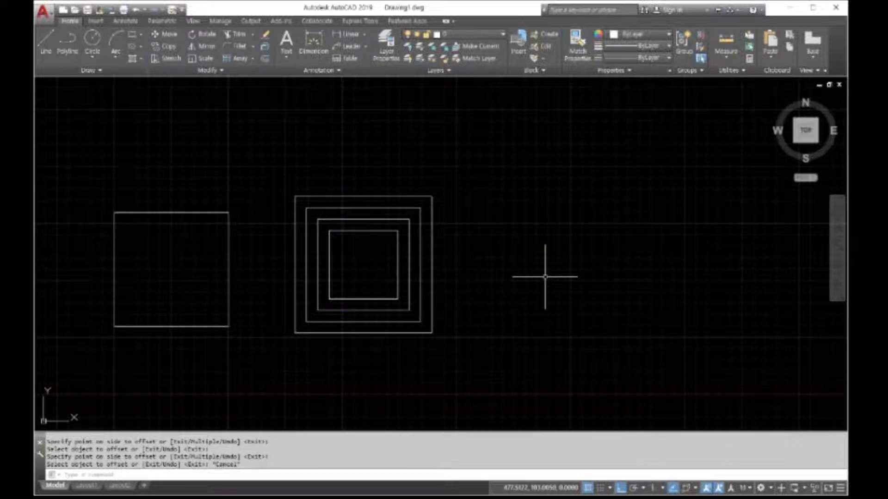
# - Draw a vertical line about 137 units long in the empty space to the right of the nested squares
pyautogui.write('l')
pyautogui.press('Return')
pyautogui.click(541, 194)
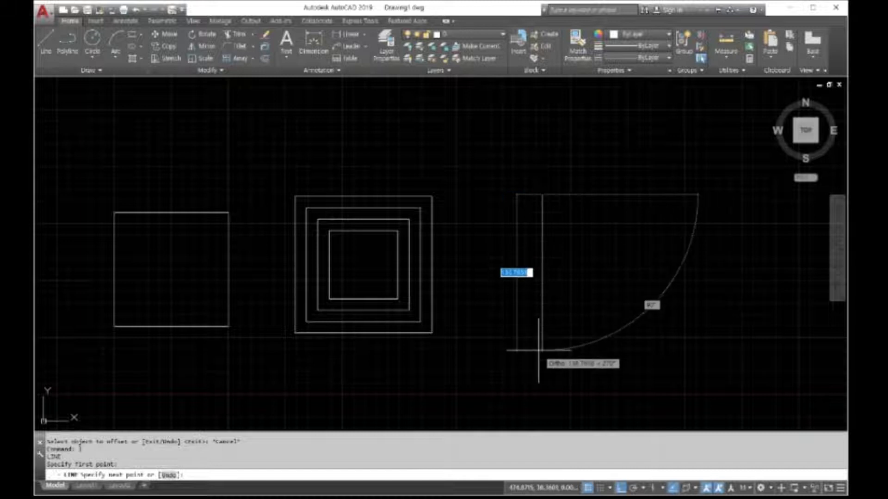
pyautogui.click(538, 350)
pyautogui.rightClick(539, 351)
pyautogui.click(565, 359)
# - Offset the vertical line 100 units to its right and end the Offset command
pyautogui.write('offset')
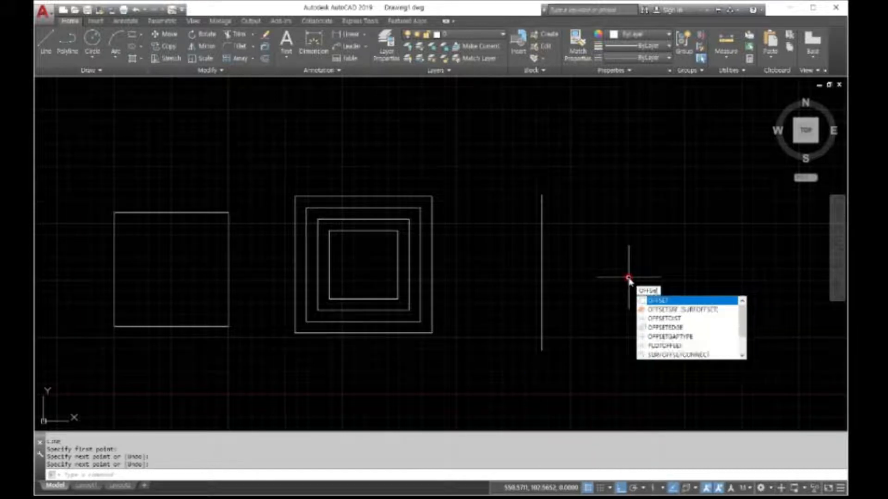
pyautogui.press('Return')
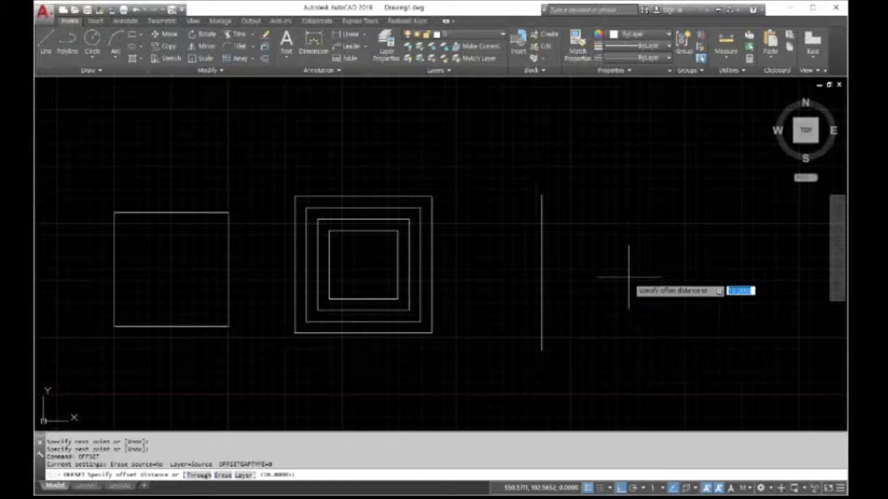
pyautogui.write('100')
pyautogui.press('Return')
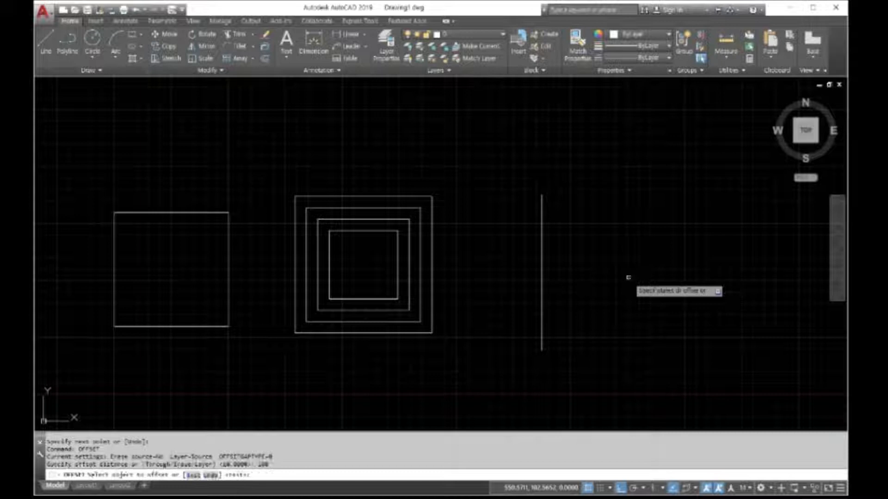
pyautogui.click(542, 277)
pyautogui.click(582, 279)
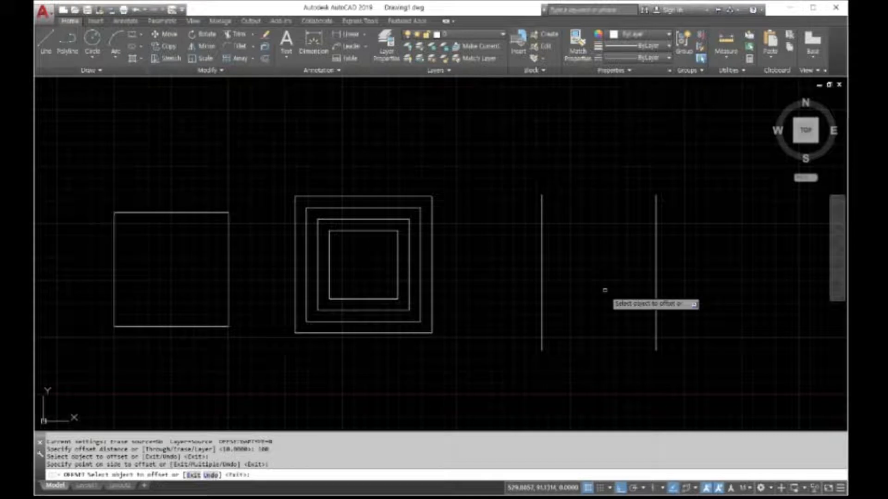
pyautogui.press('Escape')
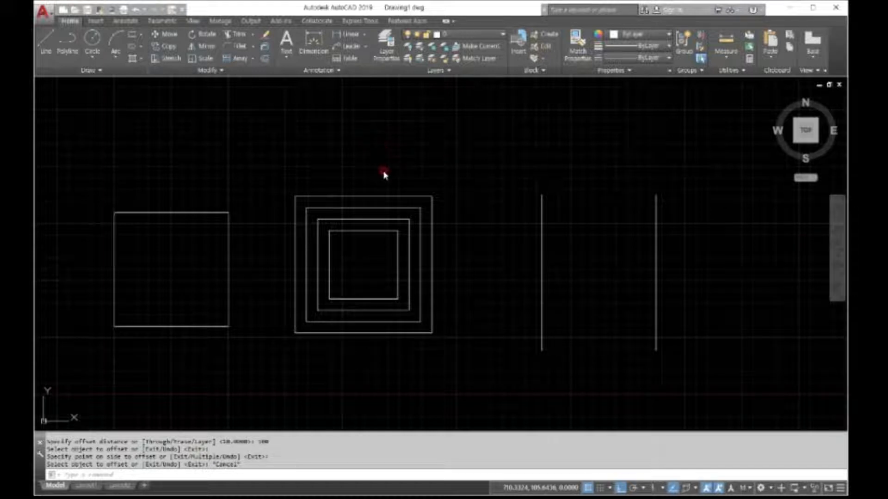
# - Draw a 50 by 50 square with the Rectangle command, above and to the right of the nested squares
pyautogui.click(83, 472)
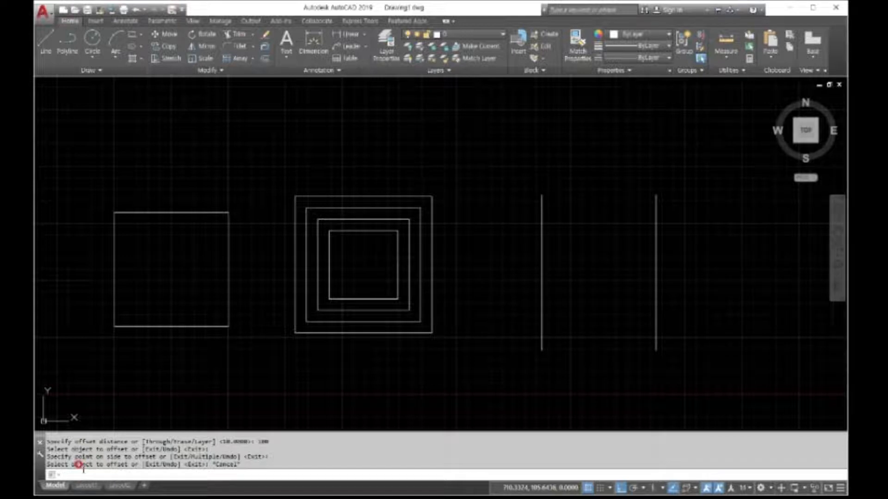
pyautogui.write('ar')
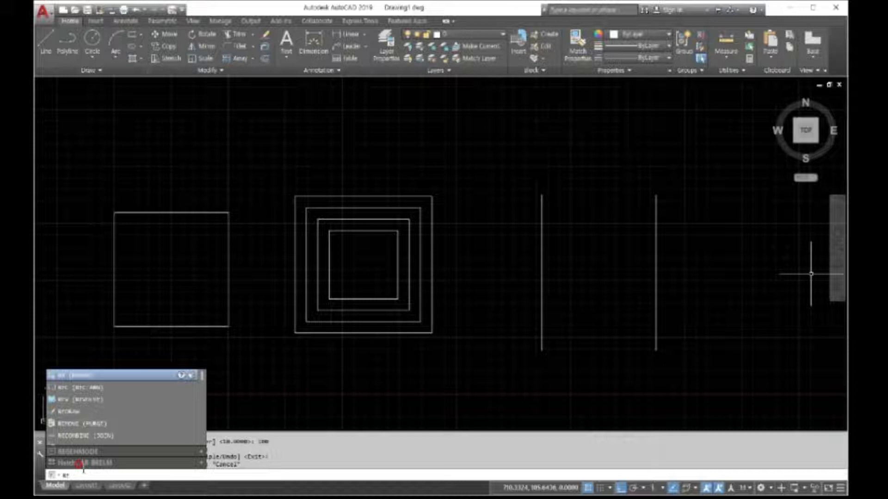
pyautogui.write('ch')
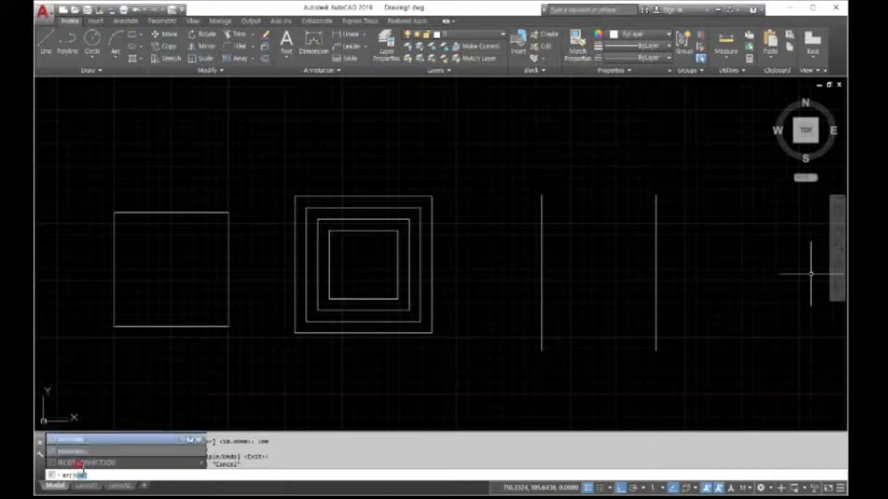
pyautogui.press('Return')
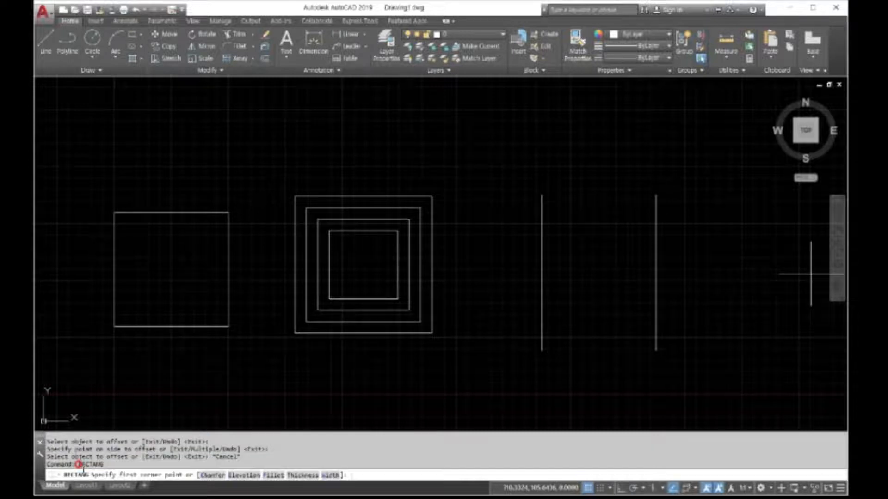
pyautogui.click(458, 167)
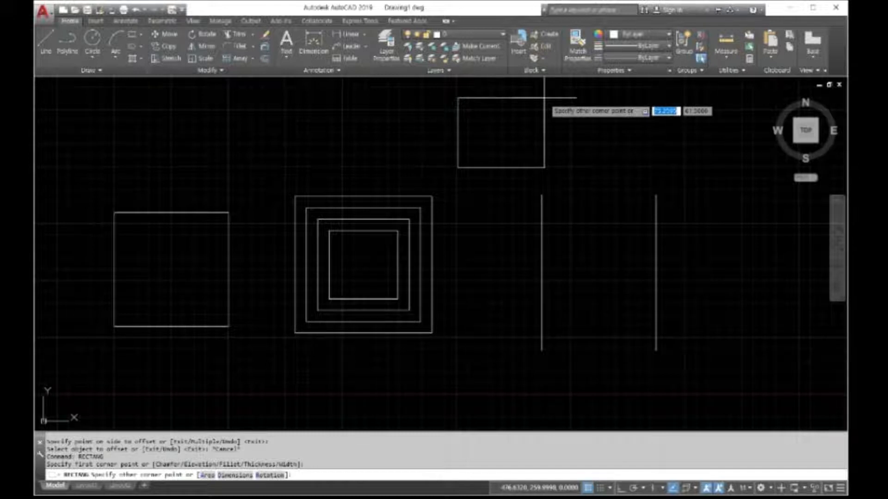
pyautogui.write('200')
pyautogui.press('BackSpace')
pyautogui.press('BackSpace')
pyautogui.press('BackSpace')
pyautogui.write('20')
pyautogui.press('Tab')
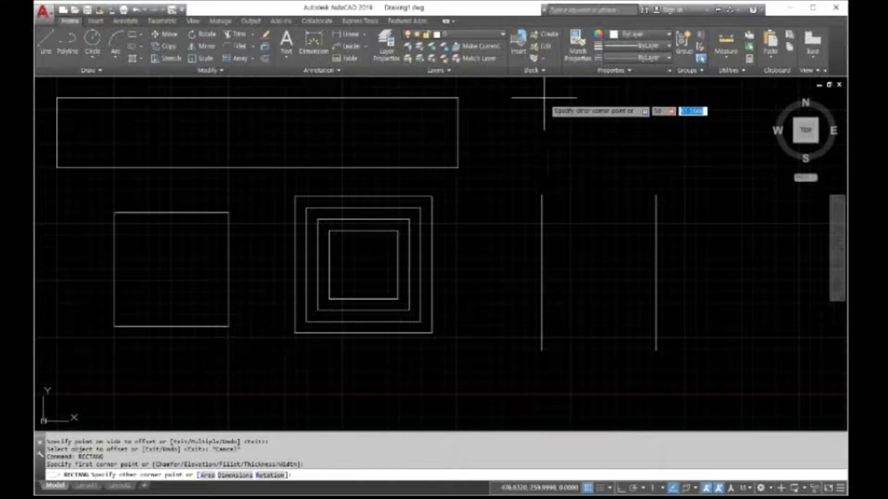
pyautogui.write('20')
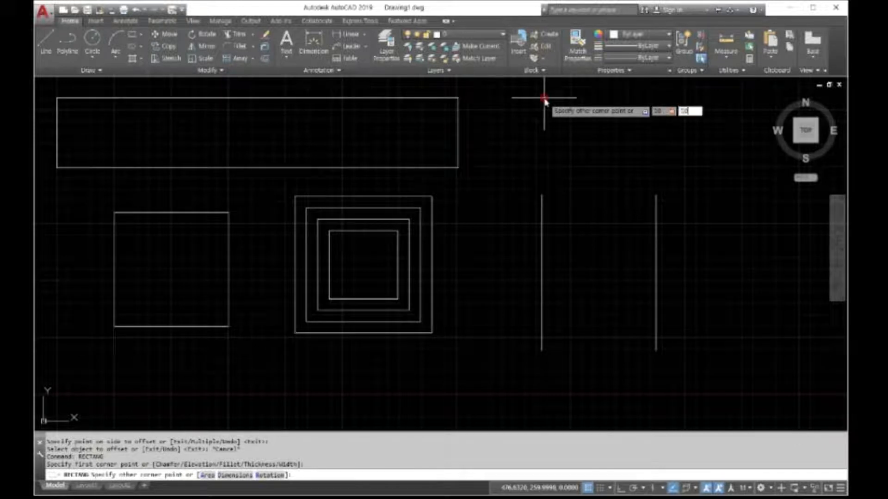
pyautogui.press('Return')
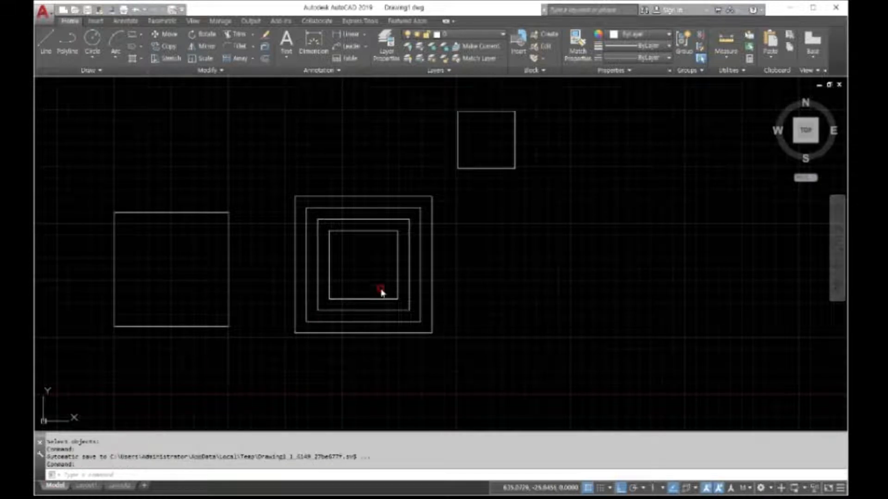
pyautogui.click(372, 288)
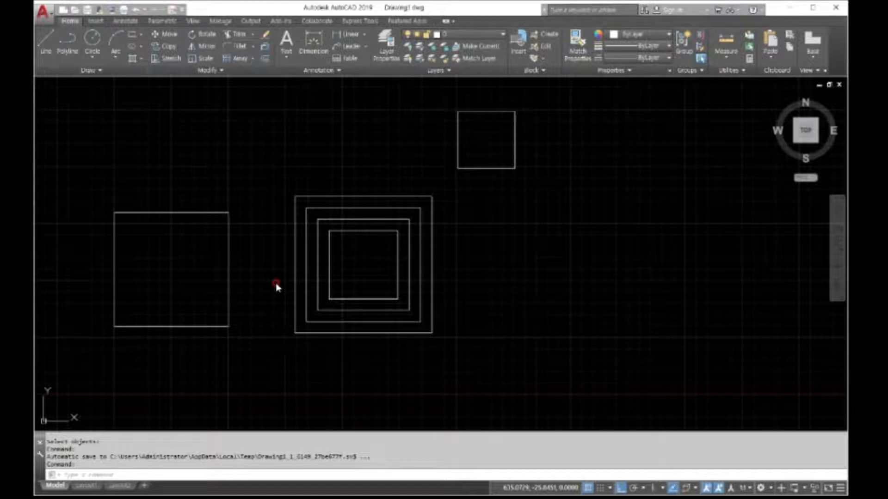
pyautogui.click(172, 473)
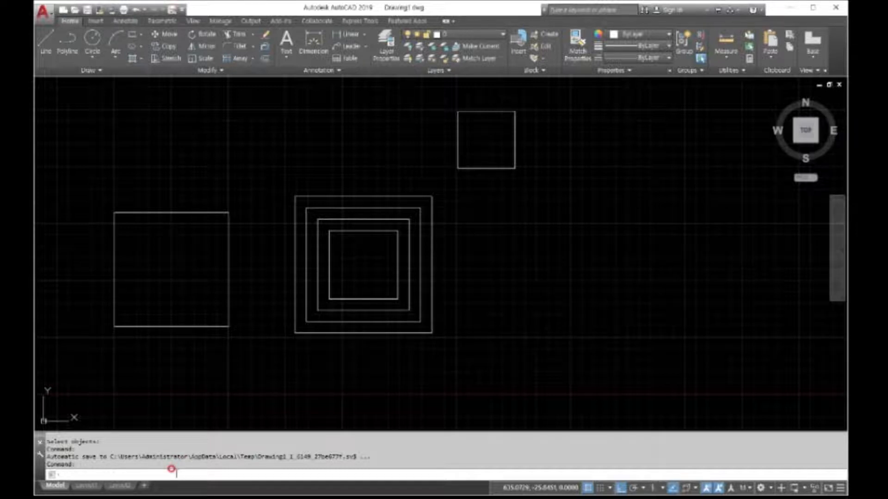
pyautogui.write('ex')
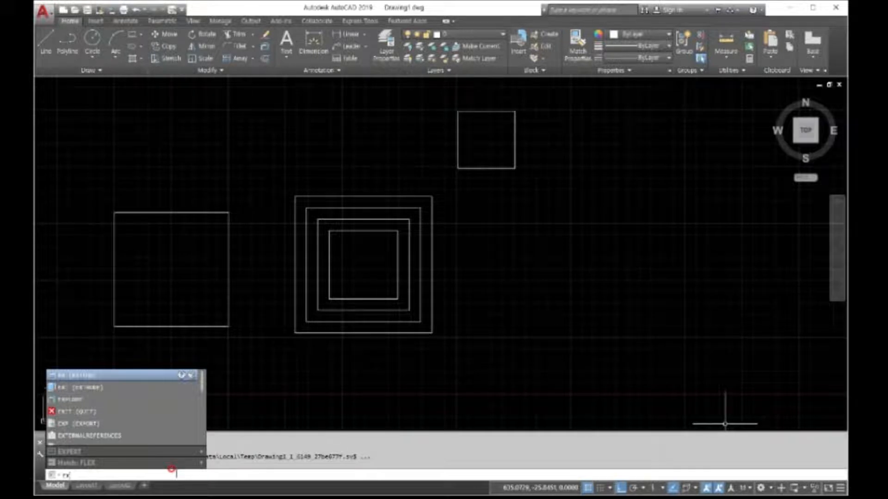
pyautogui.write('p')
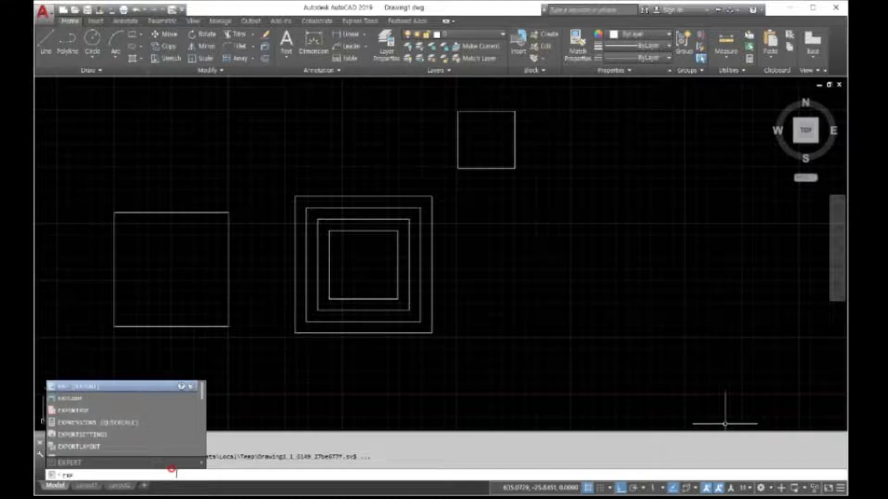
pyautogui.press('Return')
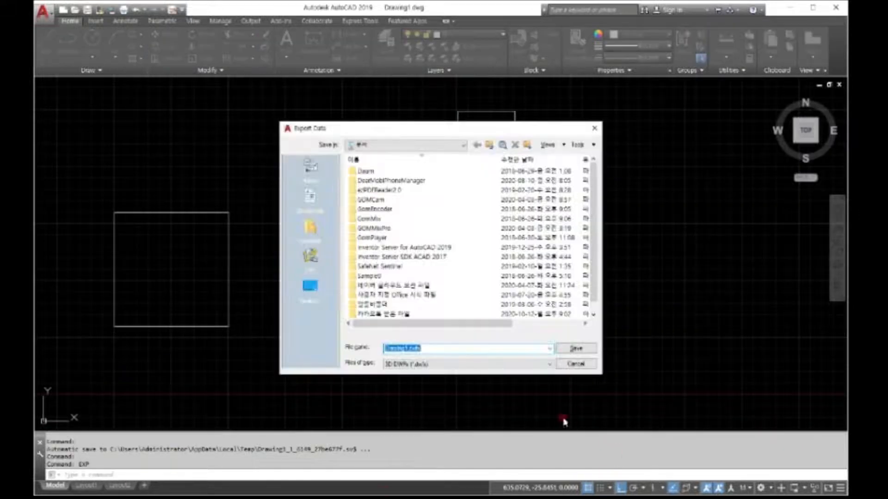
pyautogui.click(576, 364)
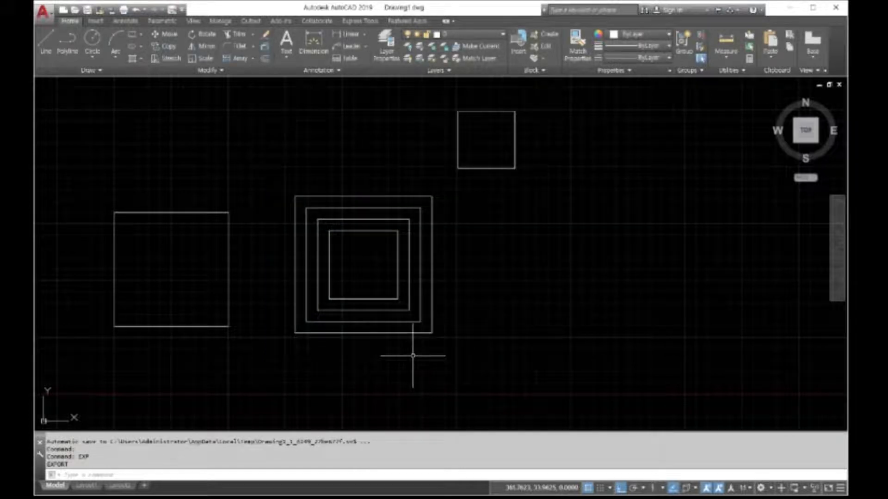
# - Explode all four nested squares into separate lines
pyautogui.write('ex')
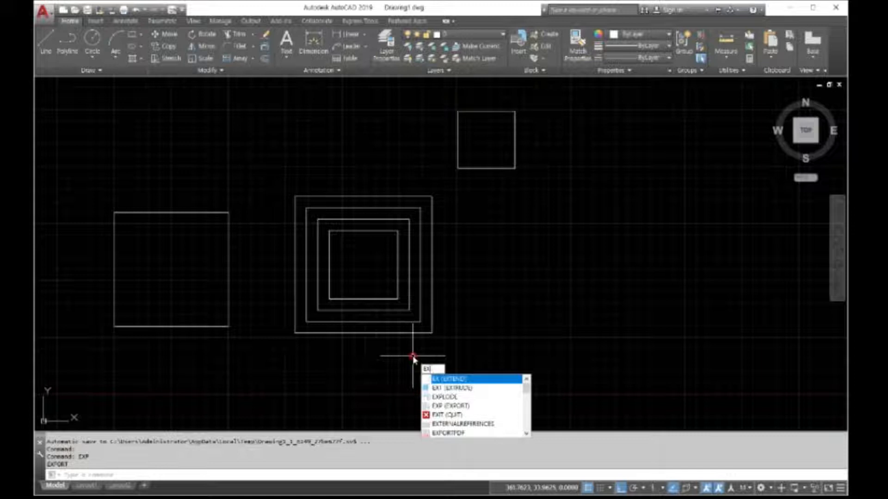
pyautogui.write('pl')
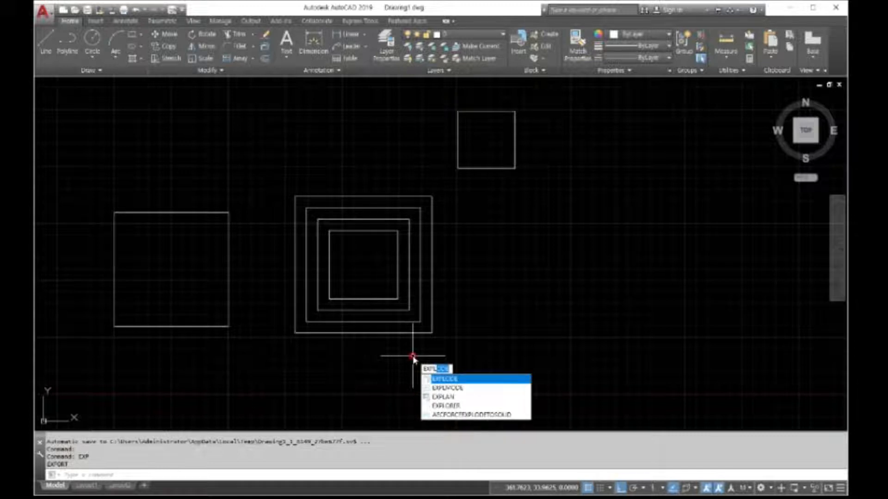
pyautogui.press('Return')
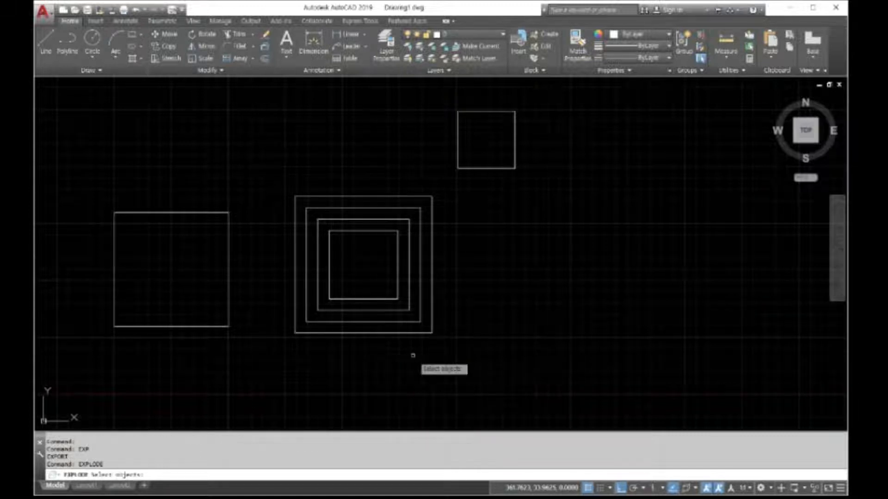
pyautogui.click(459, 337)
pyautogui.click(274, 180)
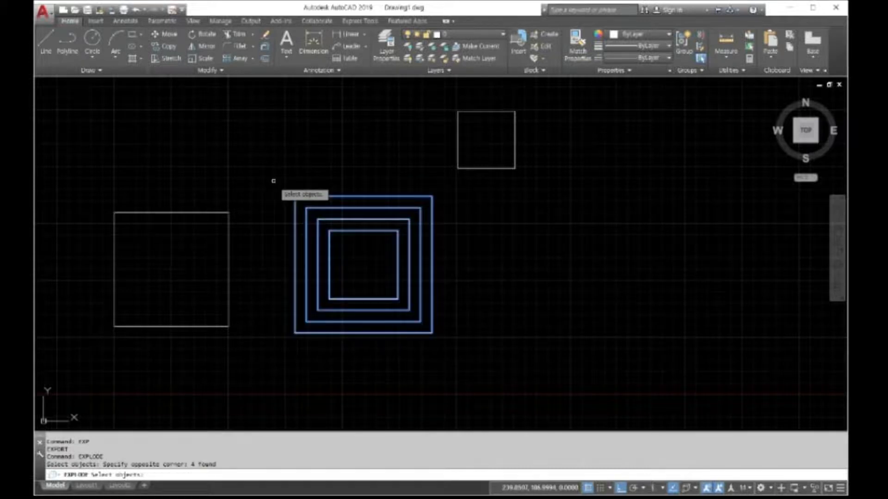
pyautogui.press('Return')
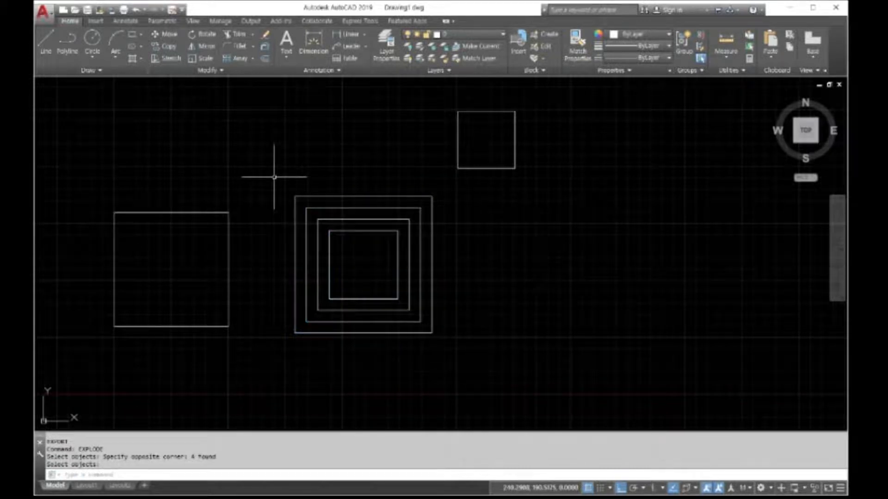
# - Erase the innermost square and the top edges of the nested squares using an enclosing window selection, and undo the erase
pyautogui.write('e')
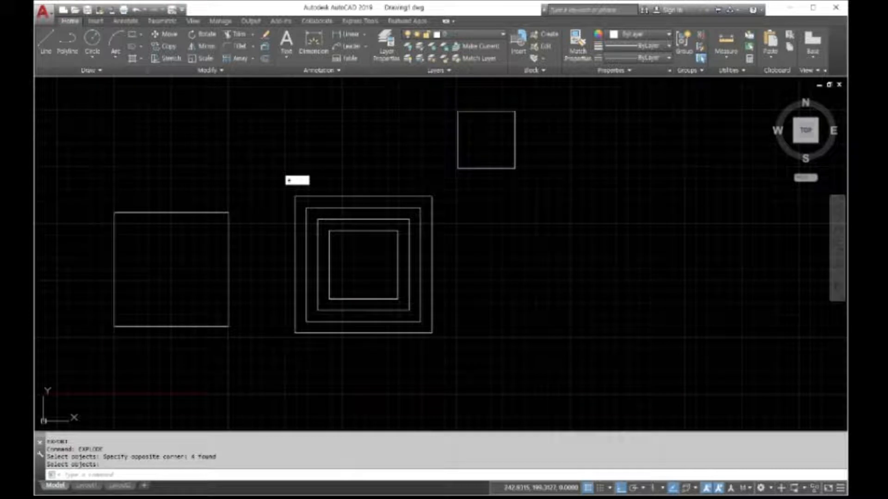
pyautogui.press('Return')
pyautogui.click(271, 168)
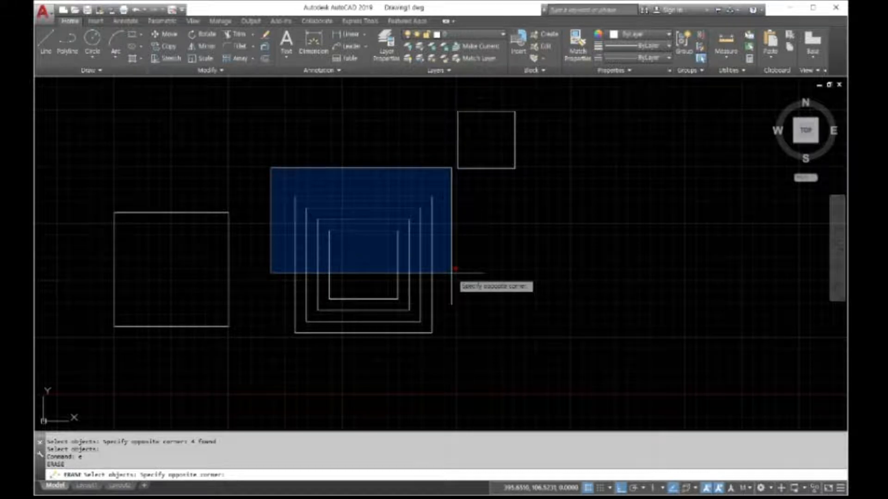
pyautogui.click(457, 305)
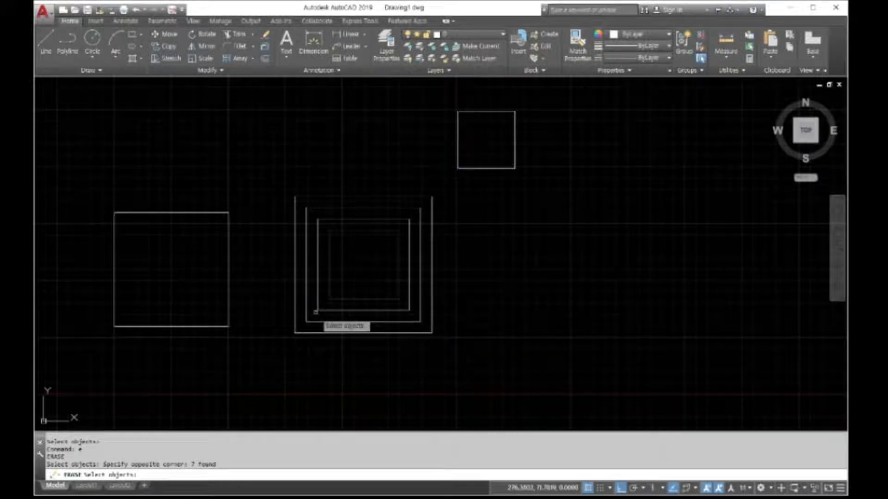
pyautogui.press('Return')
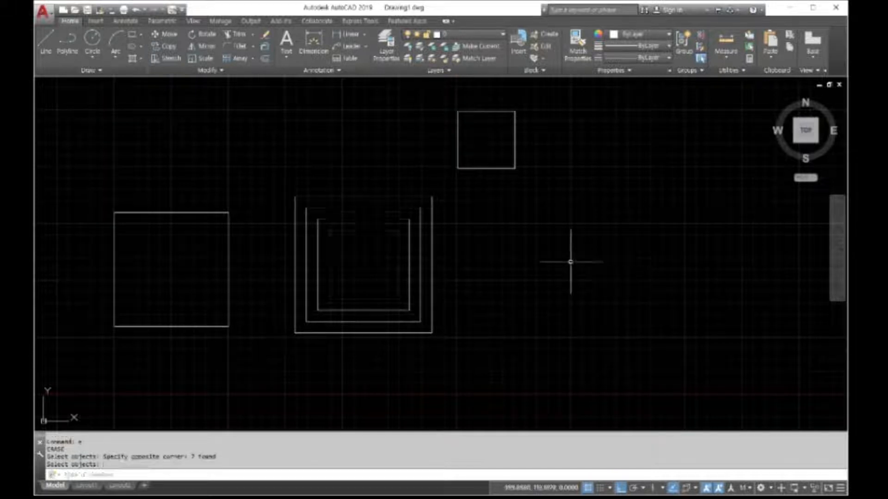
pyautogui.click(137, 11)
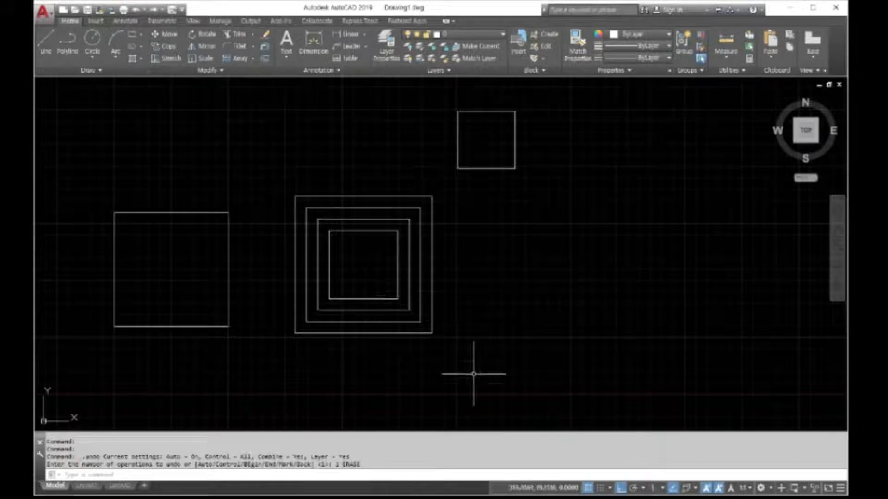
pyautogui.rightClick(472, 351)
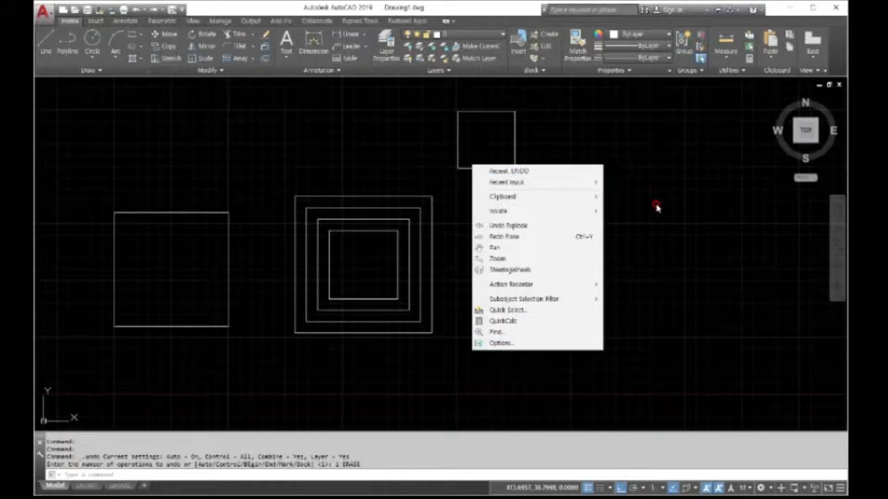
pyautogui.press('Escape')
# - Try a crossing selection over the lower half of the nested squares in the Erase command, and cancel without erasing
pyautogui.write('e')
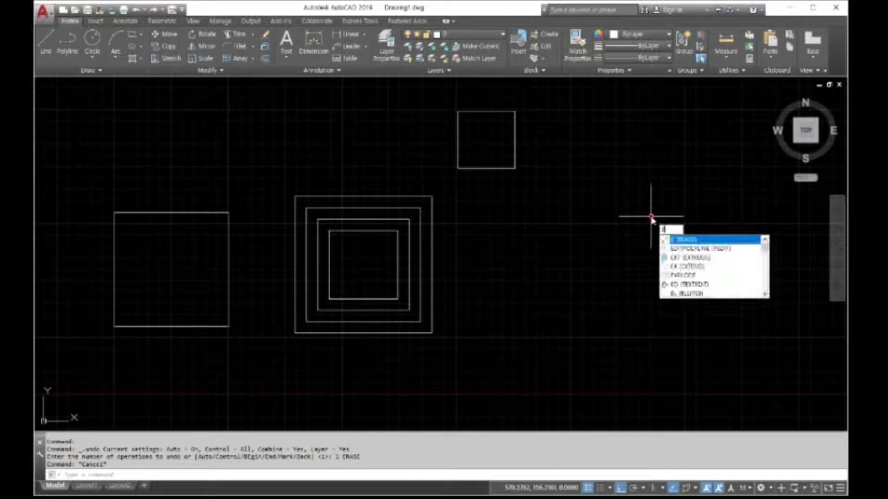
pyautogui.press('Return')
pyautogui.click(459, 366)
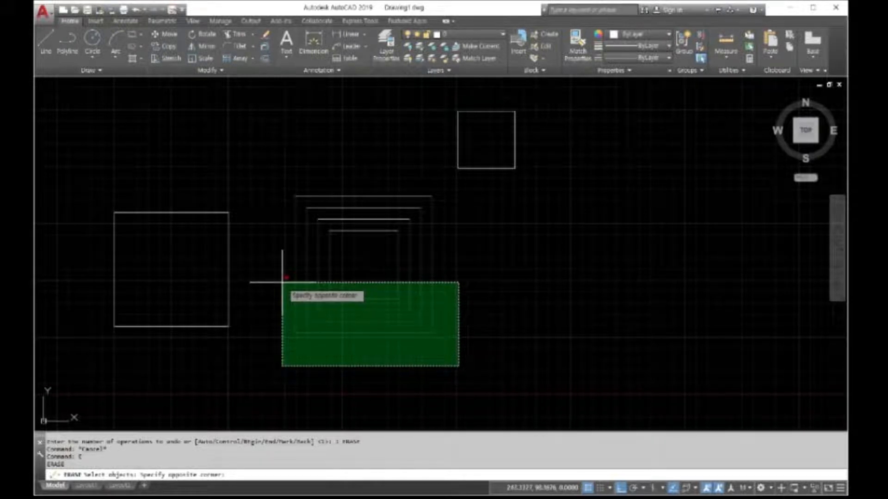
pyautogui.click(282, 282)
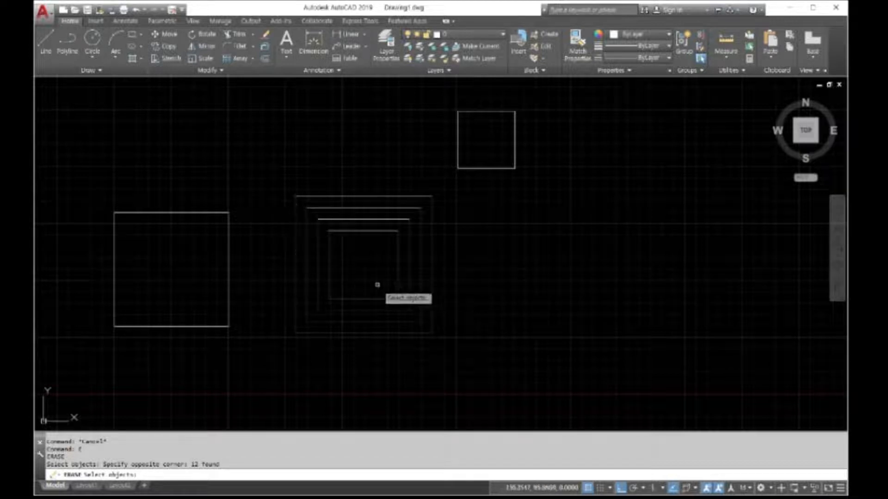
pyautogui.press('Escape')
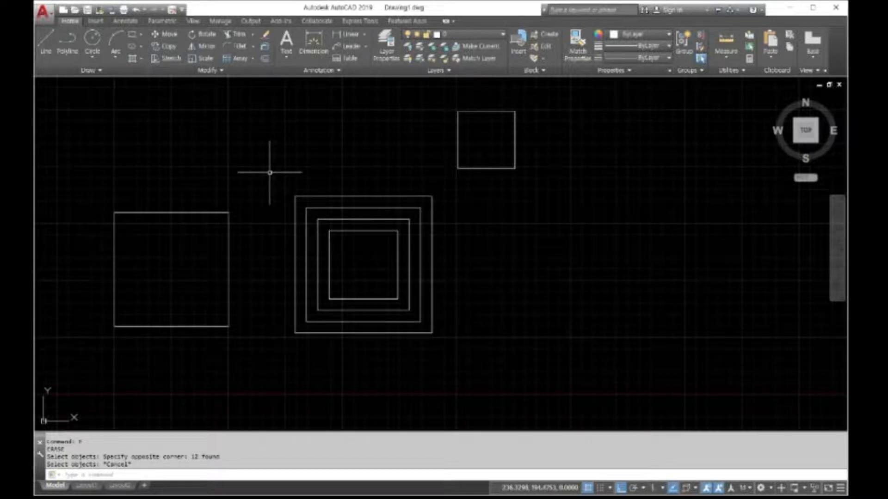
# - Try a crossing selection over the upper half of the nested squares in the Erase command, and cancel it
pyautogui.rightClick(269, 173)
pyautogui.click(291, 177)
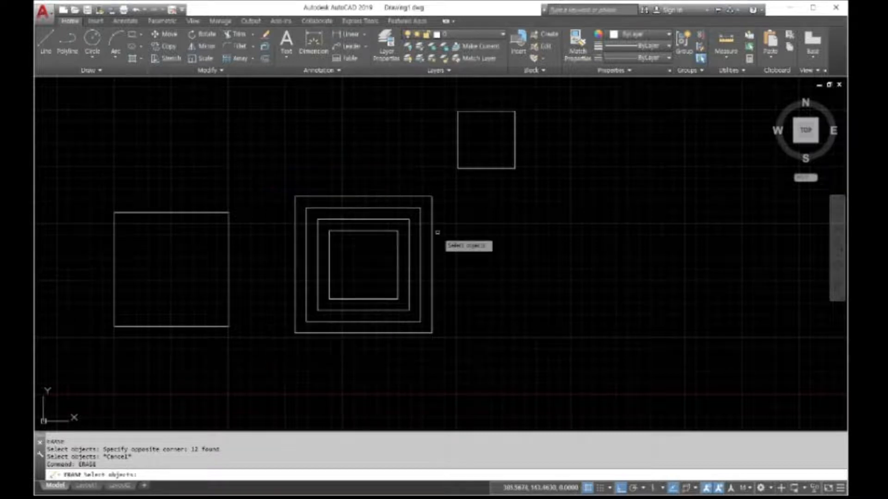
pyautogui.click(472, 257)
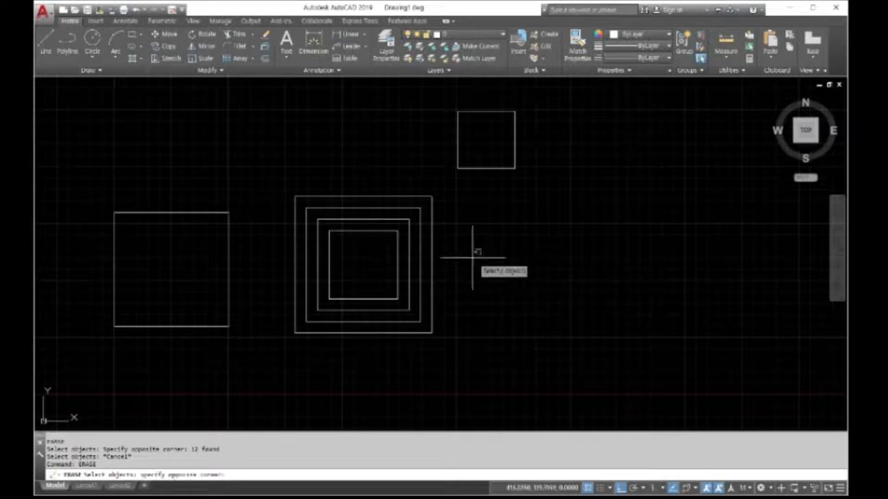
pyautogui.click(276, 182)
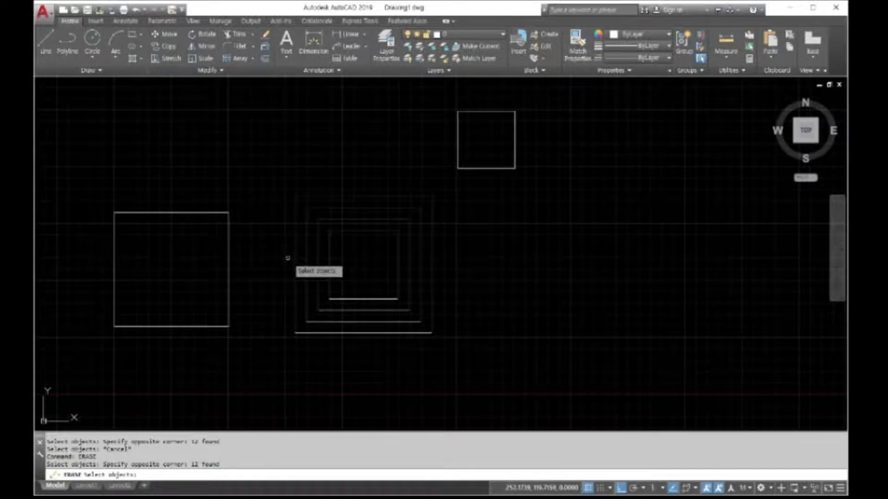
pyautogui.press('Escape')
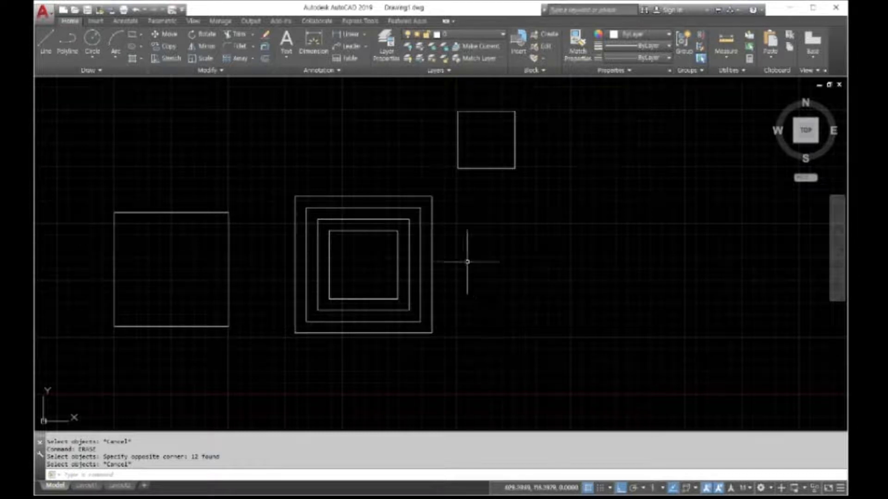
# - Try a crossing window over the nested squares and a lasso beside them in the Erase command, and cancel both
pyautogui.write('E')
pyautogui.press('Return')
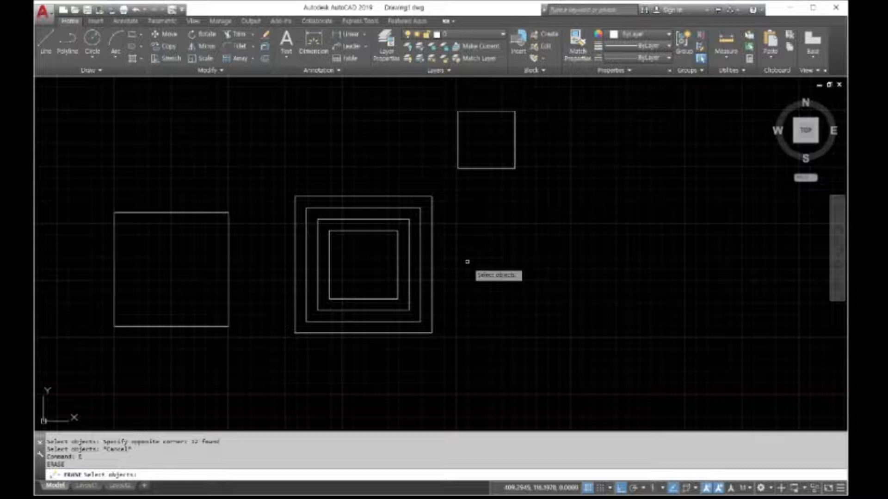
pyautogui.click(467, 262)
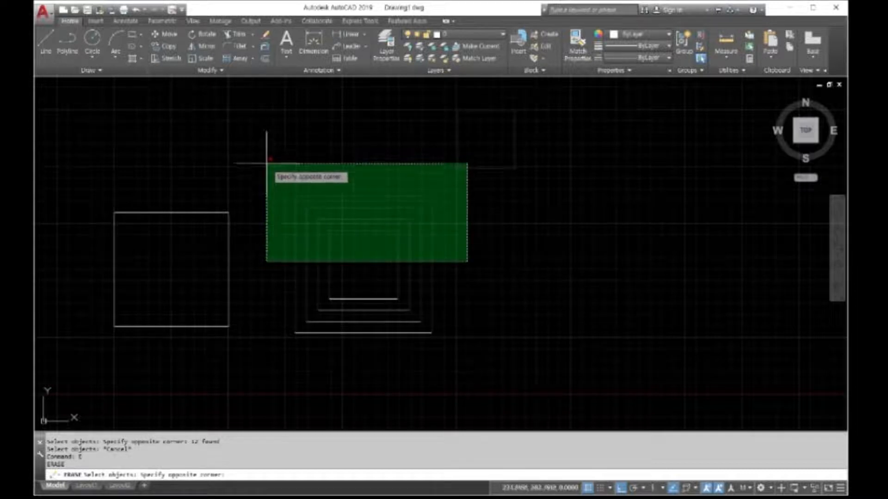
pyautogui.press('Escape')
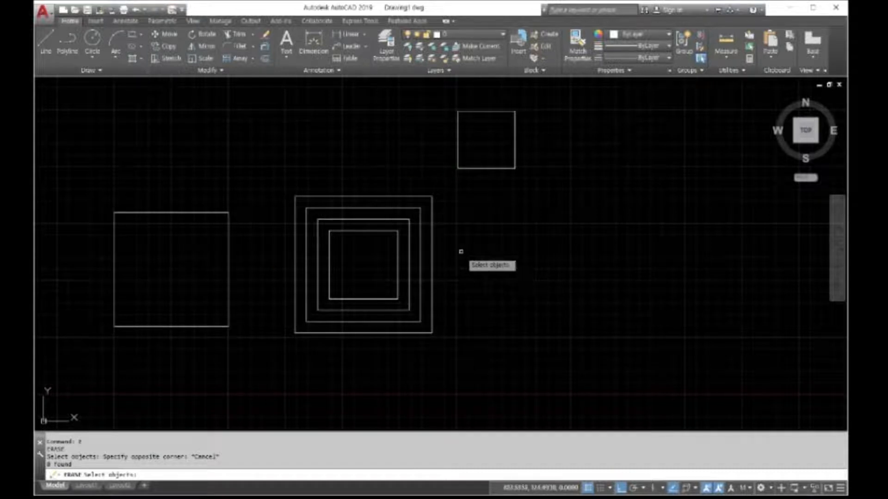
pyautogui.moveTo(460, 252)
pyautogui.mouseDown()
pyautogui.moveTo(301, 199)
pyautogui.moveTo(319, 147)
pyautogui.moveTo(408, 135)
pyautogui.moveTo(487, 193)
pyautogui.moveTo(524, 267)
pyautogui.moveTo(509, 327)
pyautogui.moveTo(424, 387)
pyautogui.moveTo(353, 356)
pyautogui.moveTo(268, 302)
pyautogui.moveTo(260, 270)
pyautogui.moveTo(264, 301)
pyautogui.moveTo(475, 390)
pyautogui.moveTo(604, 268)
pyautogui.moveTo(600, 236)
pyautogui.mouseUp()
pyautogui.press('Escape')
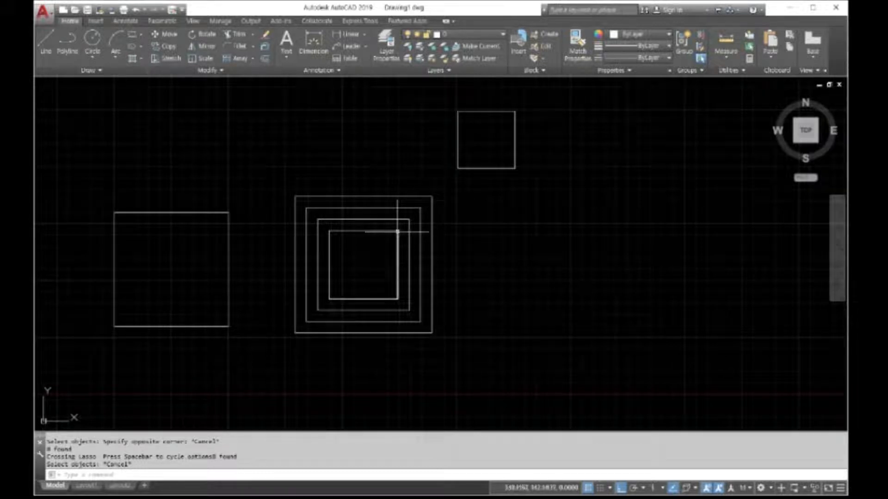
# - Erase the nested squares together with the small 50 by 50 square using one crossing selection
pyautogui.write('e')
pyautogui.press('Return')
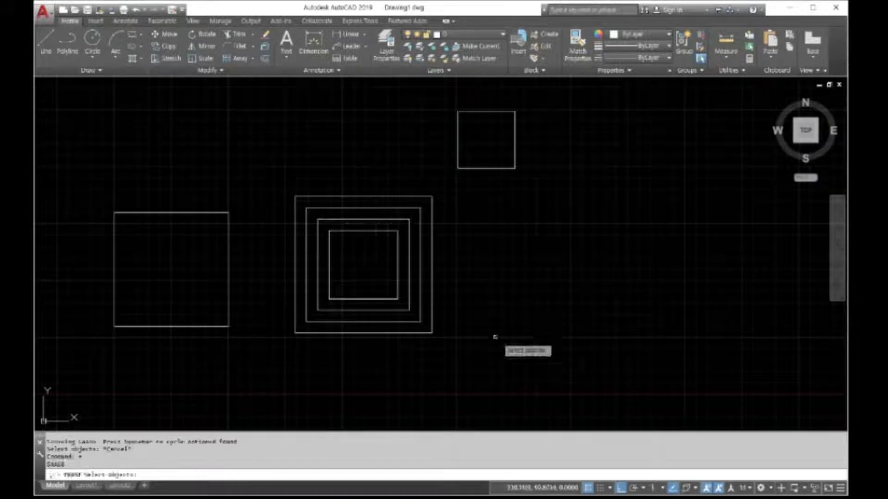
pyautogui.click(480, 346)
pyautogui.click(273, 127)
pyautogui.press('Return')
# - Erase the remaining square using a crossing selection, leaving the drawing empty
pyautogui.rightClick(302, 179)
pyautogui.click(339, 182)
pyautogui.click(273, 337)
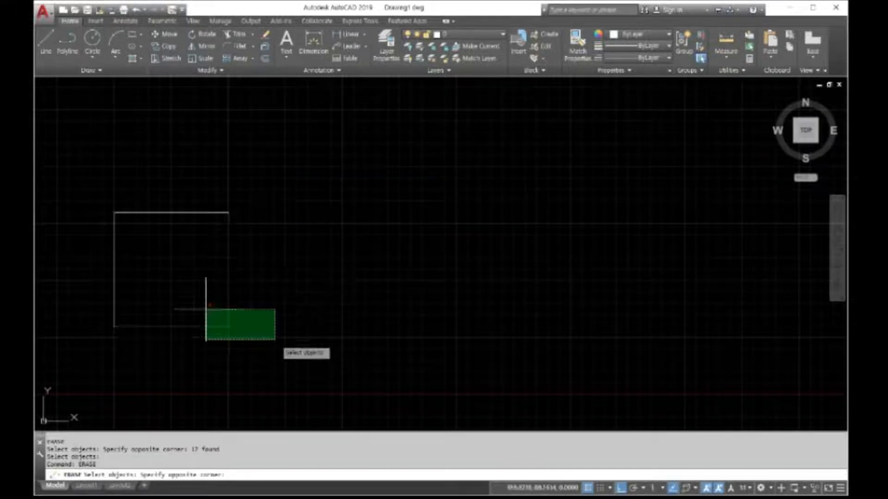
pyautogui.click(95, 188)
pyautogui.press('Return')
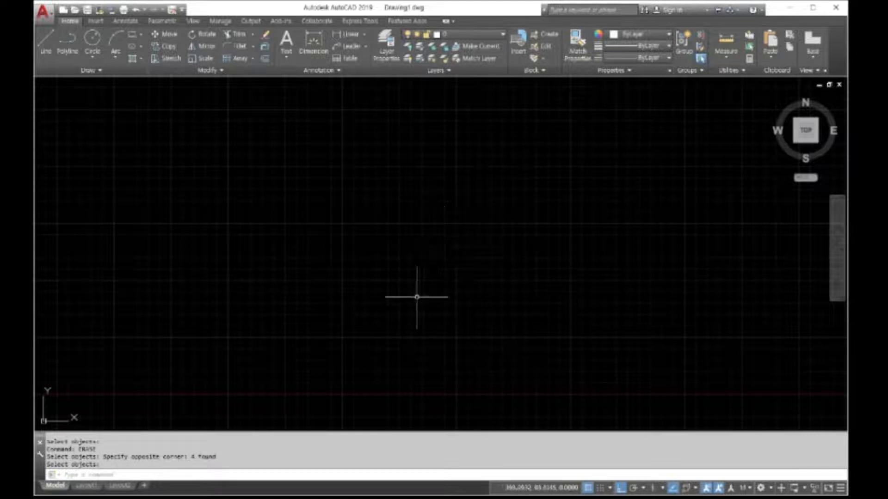
# - Draw a 200 by 200 square with the Rectangle command in the empty drawing area
pyautogui.click(131, 34)
pyautogui.click(247, 338)
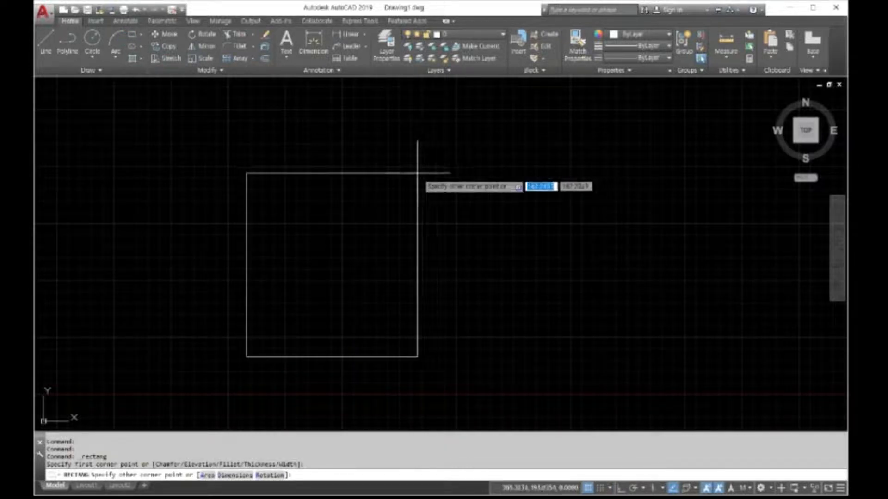
pyautogui.write('200')
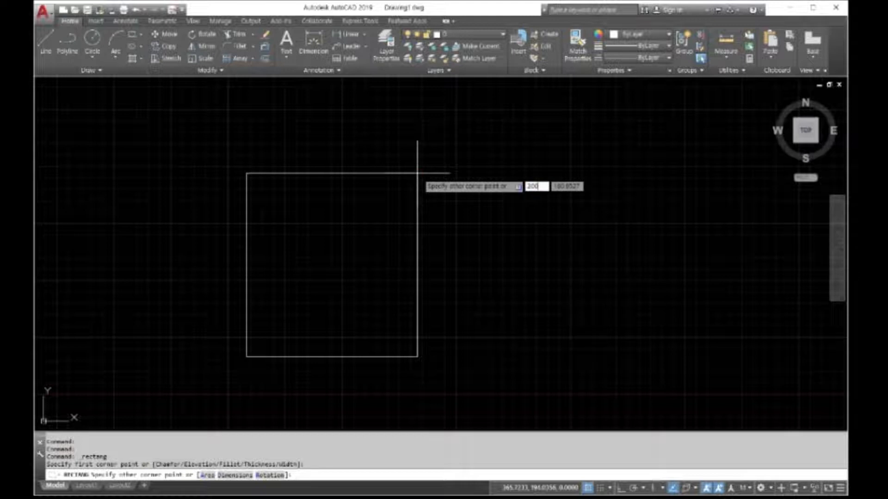
pyautogui.press('Tab')
pyautogui.write('20')
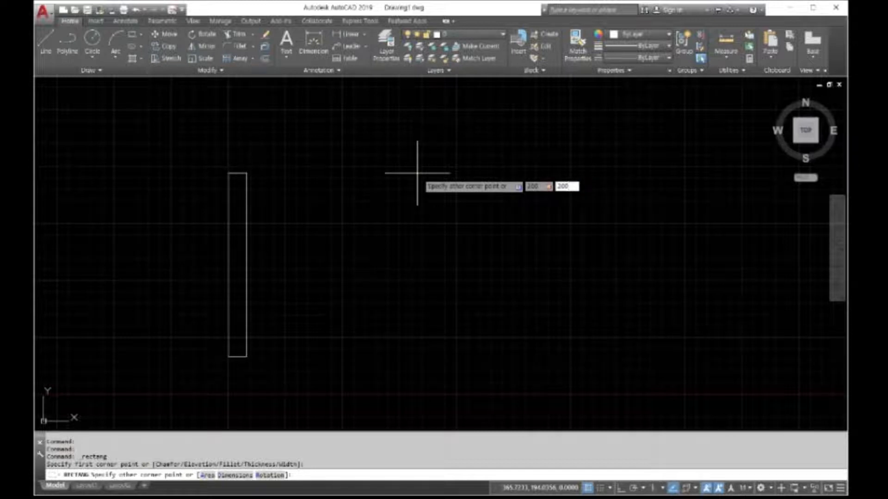
pyautogui.write('0')
pyautogui.press('Return')
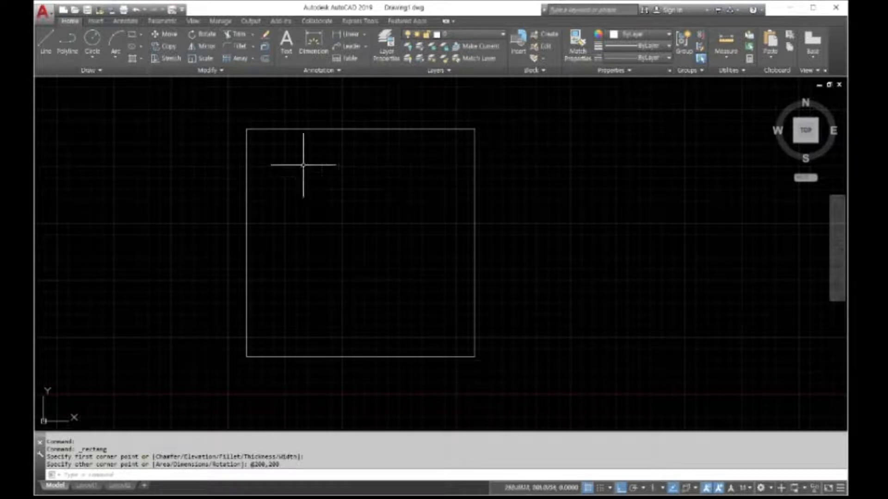
# - Draw a diagonal line from the square's lower-left corner to its upper-right corner
pyautogui.moveTo(354, 128)
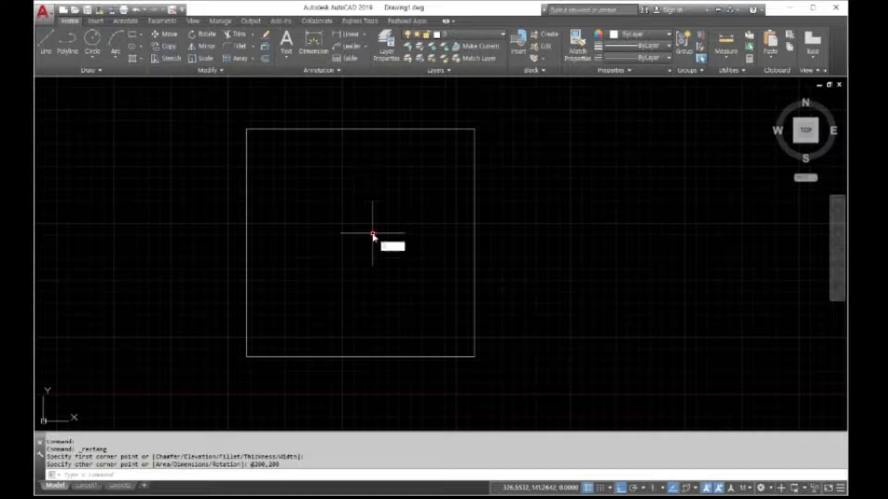
pyautogui.write('l')
pyautogui.press('Return')
pyautogui.click(246, 356)
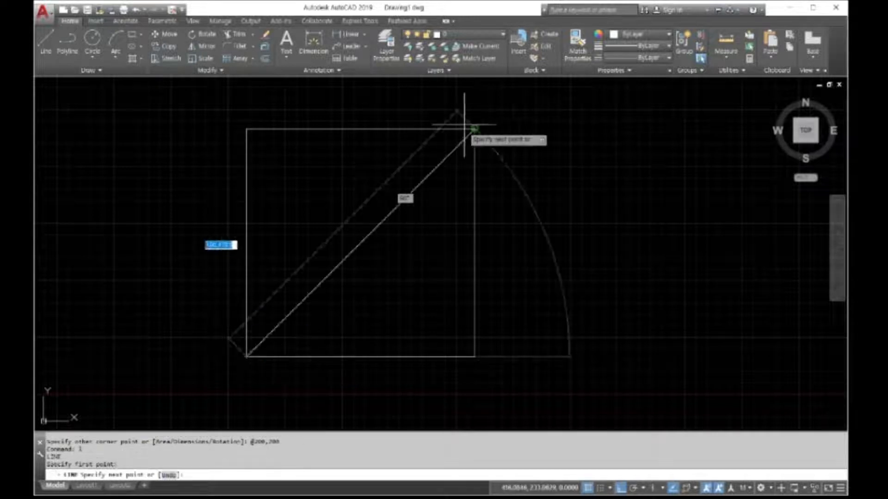
pyautogui.click(474, 129)
pyautogui.rightClick(474, 134)
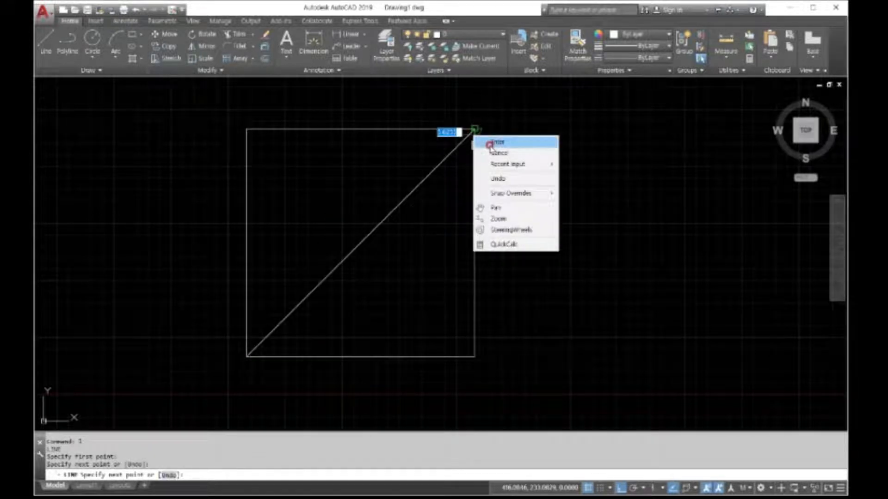
pyautogui.click(491, 145)
# - Turn Ortho off and draw a Tan, Tan, Tan circle touching the square's left edge, top edge and diagonal
pyautogui.press('F8')
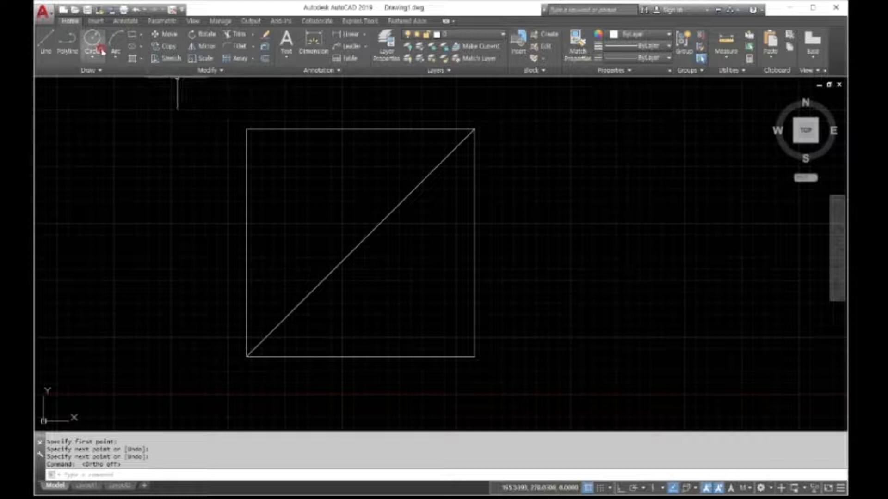
pyautogui.click(92, 60)
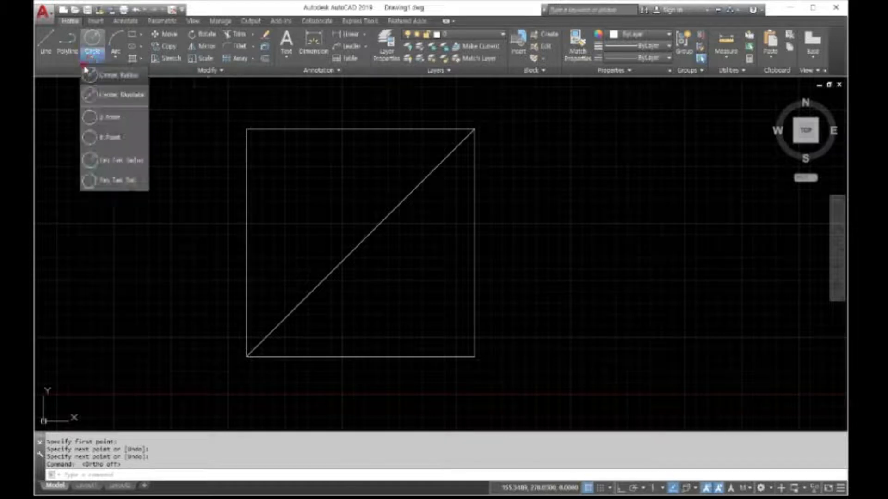
pyautogui.click(111, 183)
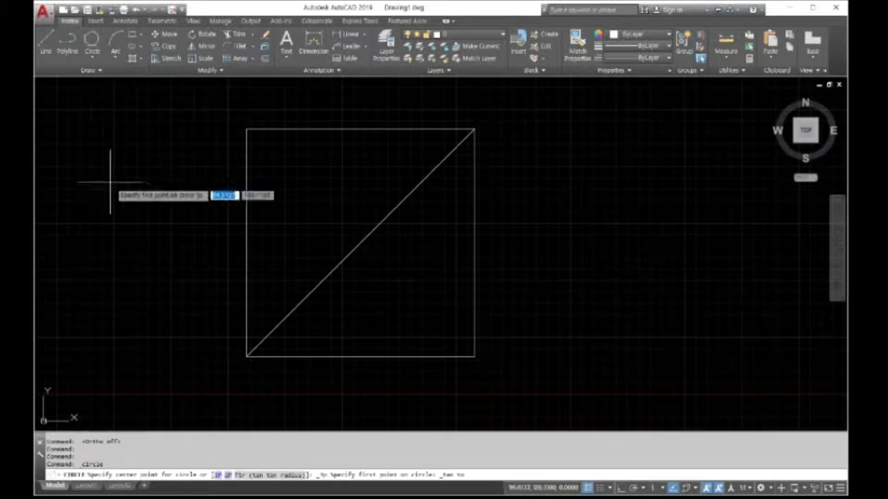
pyautogui.click(248, 222)
pyautogui.click(337, 129)
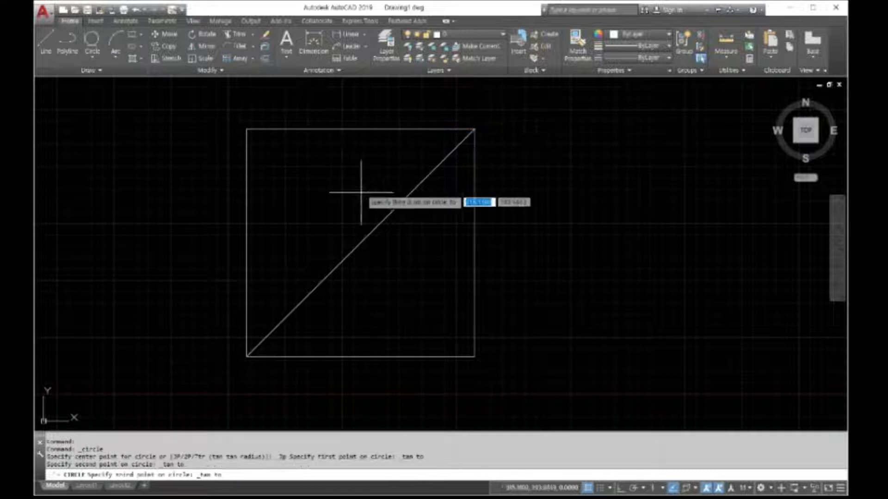
pyautogui.click(366, 231)
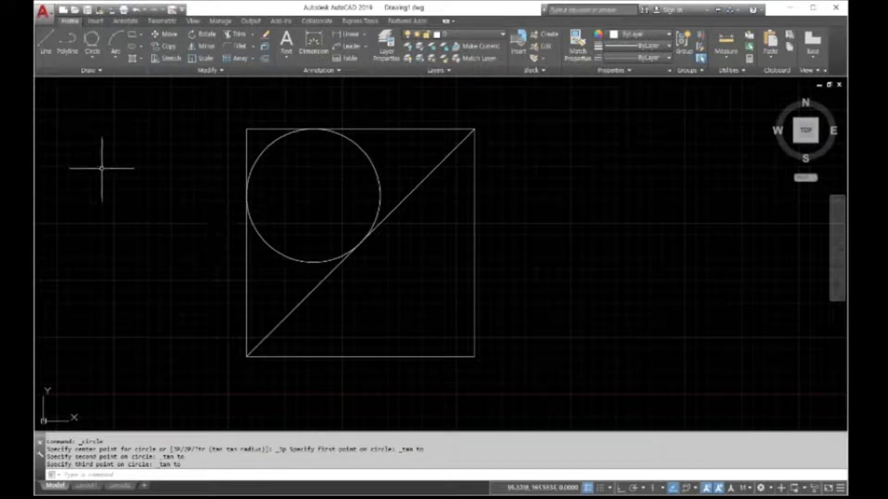
# - Draw a second Tan, Tan, Tan circle touching the diagonal and the square's right and bottom edges
pyautogui.click(86, 32)
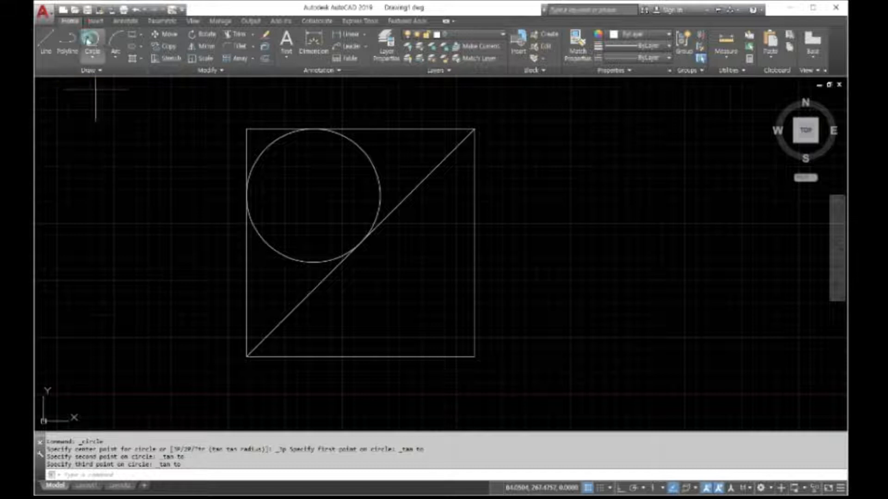
pyautogui.click(411, 196)
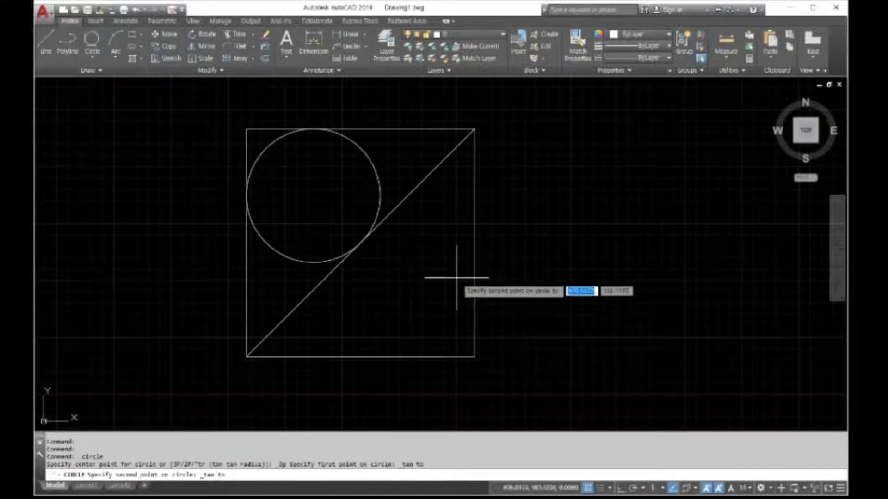
pyautogui.click(472, 277)
pyautogui.click(382, 354)
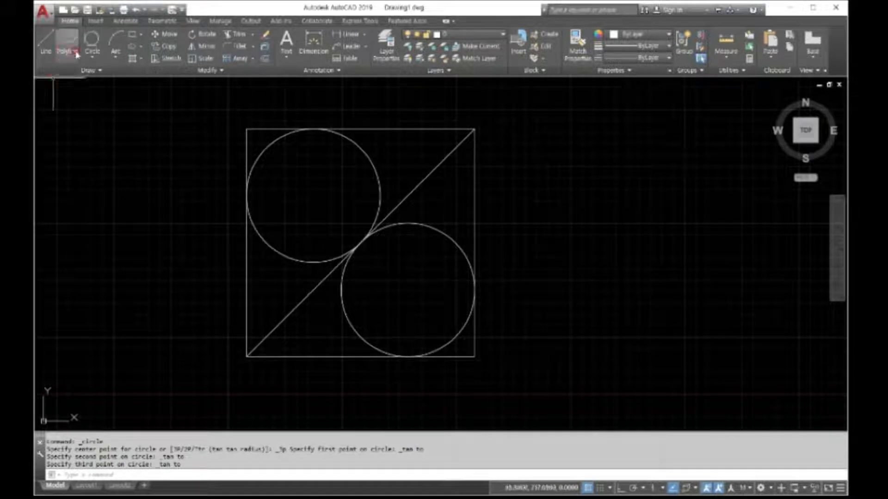
# - Draw a small Tan, Tan, Tan circle touching the upper large circle, the square's top edge and the diagonal
pyautogui.click(87, 40)
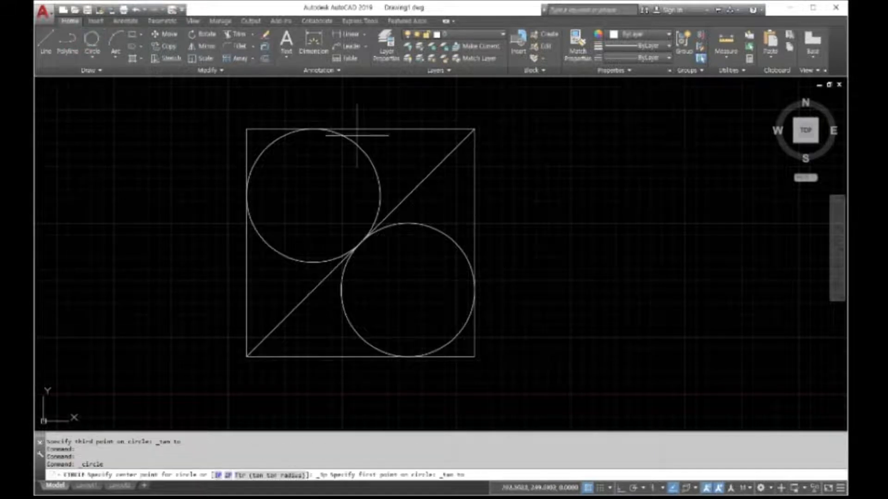
pyautogui.click(376, 168)
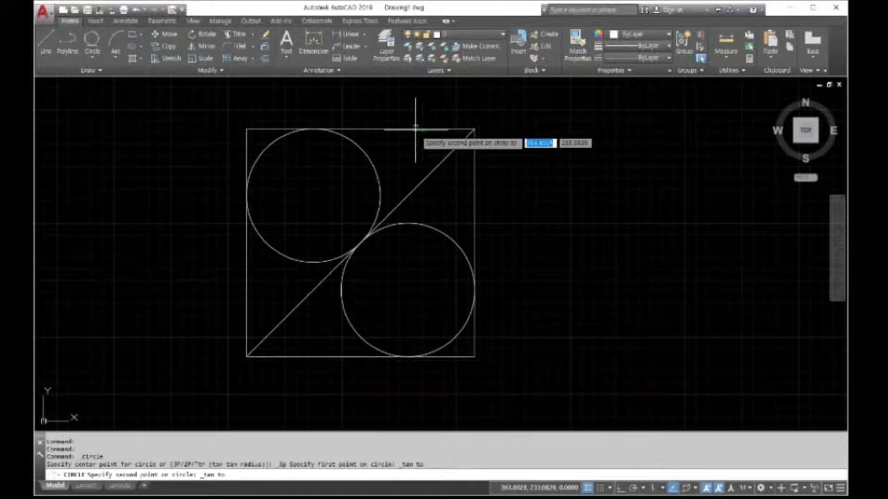
pyautogui.click(413, 129)
pyautogui.click(426, 169)
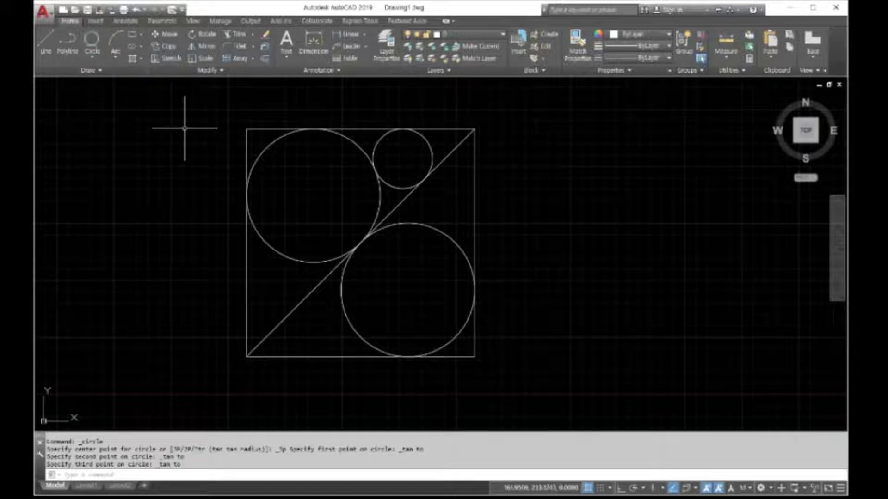
# - Draw the other diagonal from the square's upper-left corner to its lower-right corner
pyautogui.write('l')
pyautogui.press('Return')
pyautogui.click(243, 134)
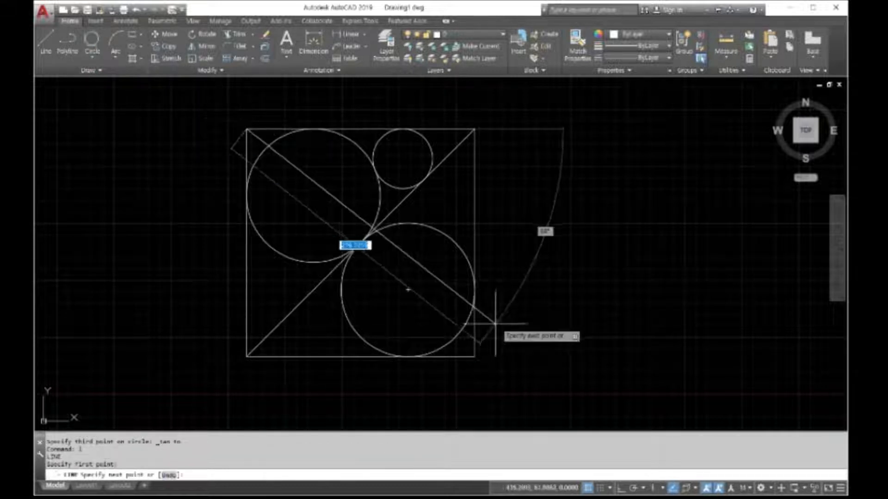
pyautogui.click(476, 356)
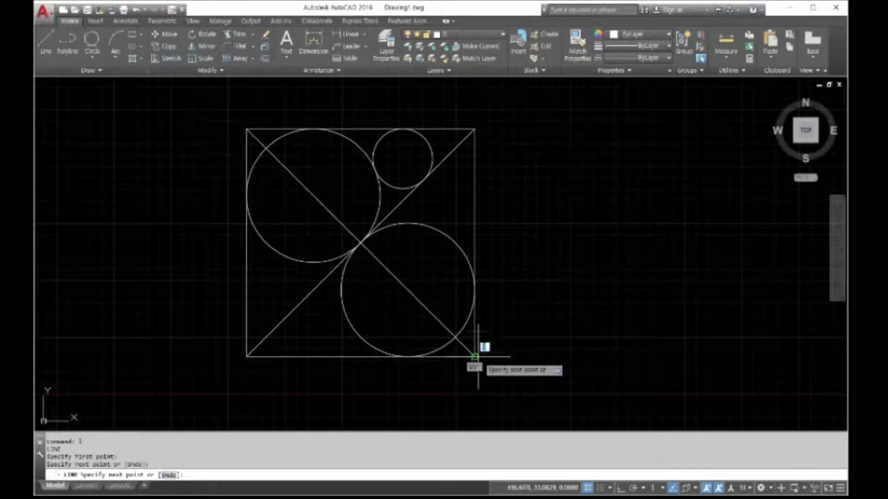
pyautogui.press('Escape')
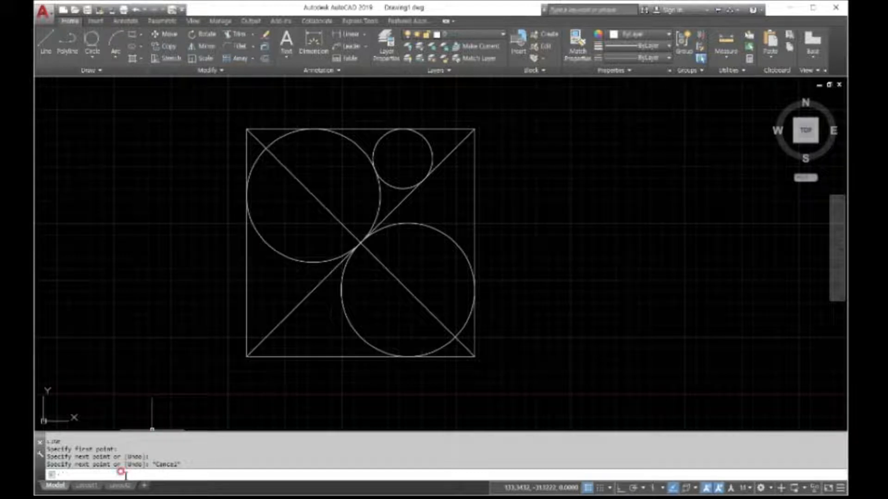
# - Trim away the lower-right half of the second diagonal, using the lower-left to upper-right diagonal as the cutting edge
pyautogui.write('trim')
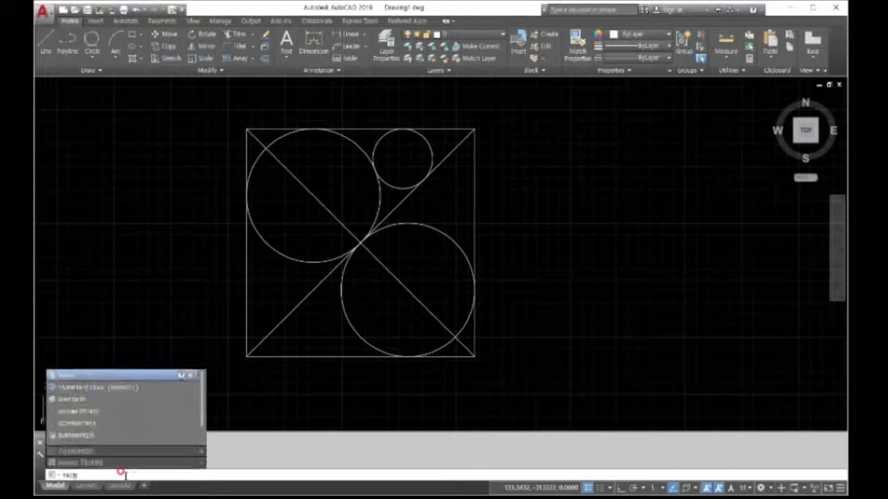
pyautogui.press('Return')
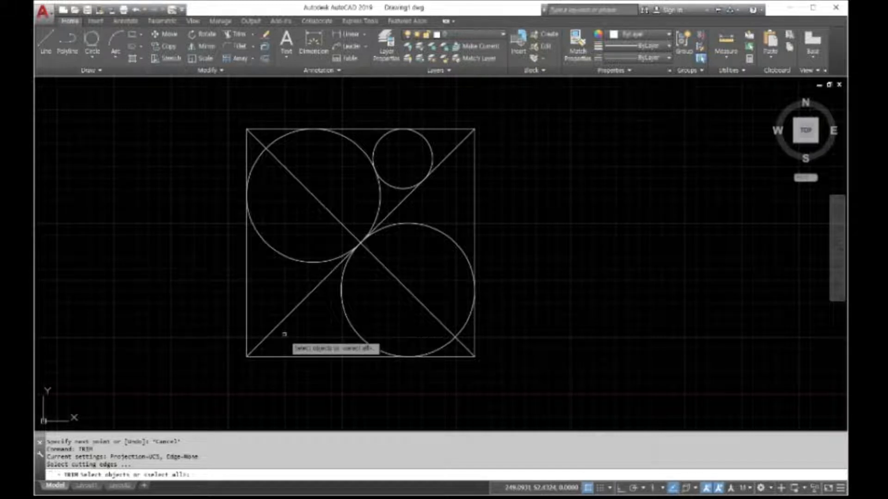
pyautogui.click(283, 319)
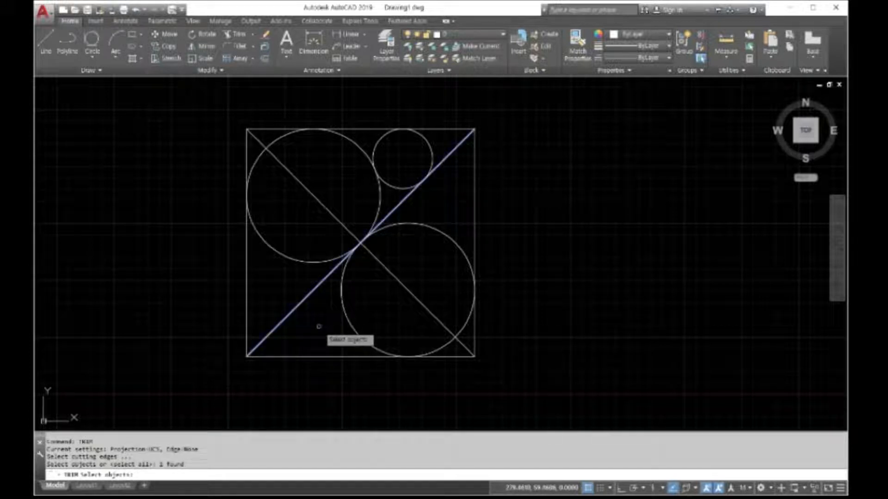
pyautogui.press('Return')
pyautogui.click(398, 280)
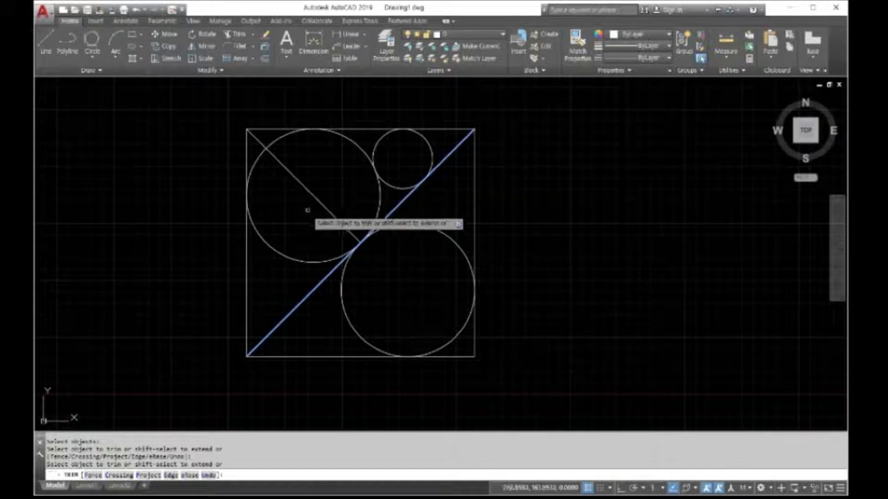
pyautogui.press('Escape')
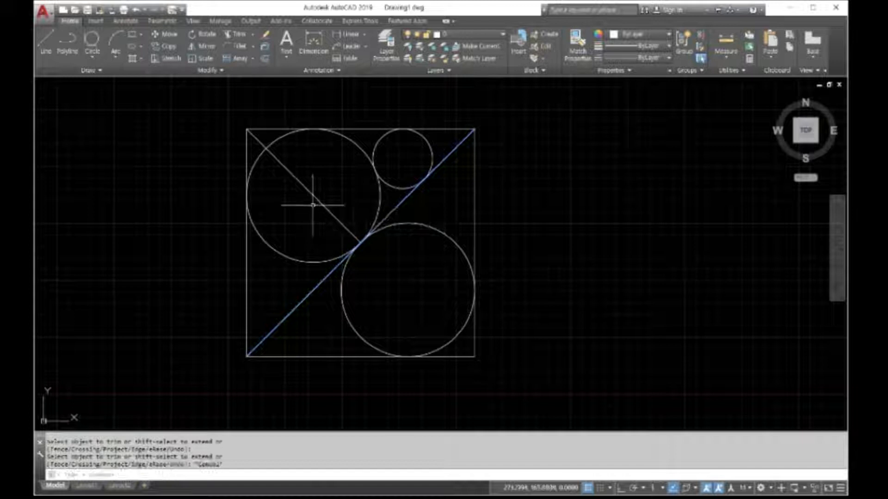
# - Try to erase the remaining upper-left half of the trimmed diagonal
pyautogui.write('e')
pyautogui.press('Return')
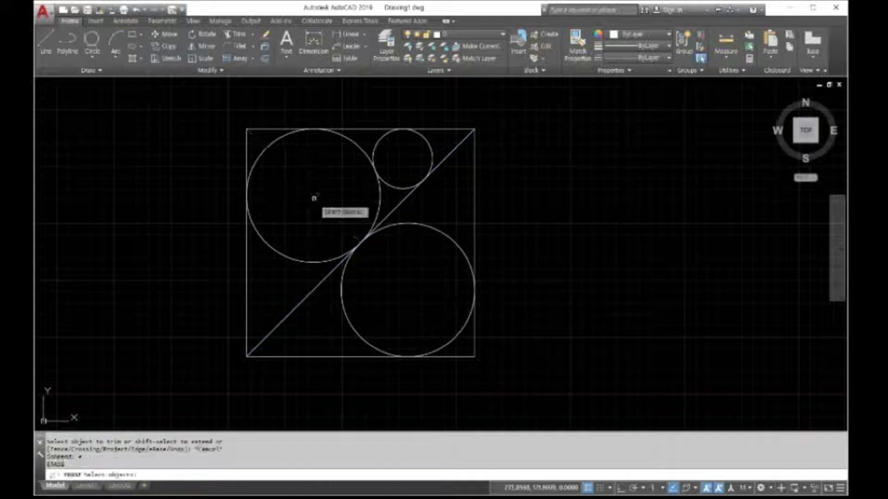
pyautogui.press('Escape')
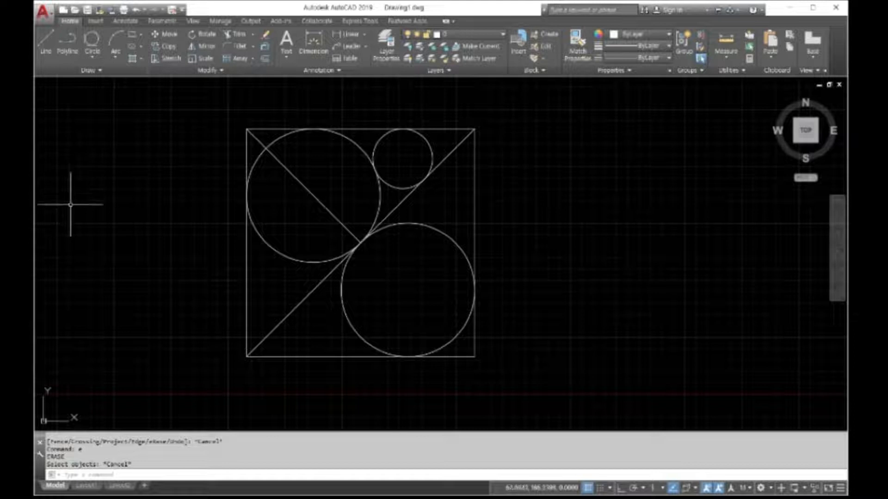
pyautogui.write('e')
pyautogui.press('Return')
pyautogui.click(314, 196)
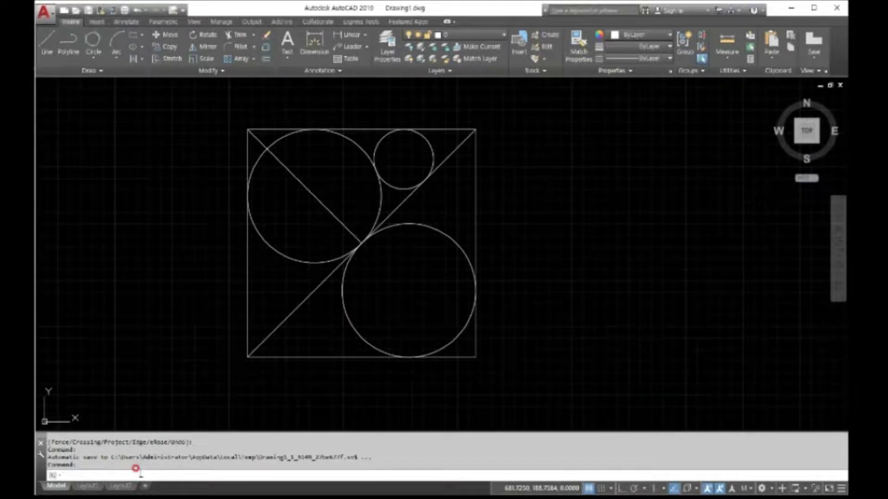
# - Extend the trimmed diagonal to the square's lower-right corner, using the square as the boundary edge
pyautogui.write('e')
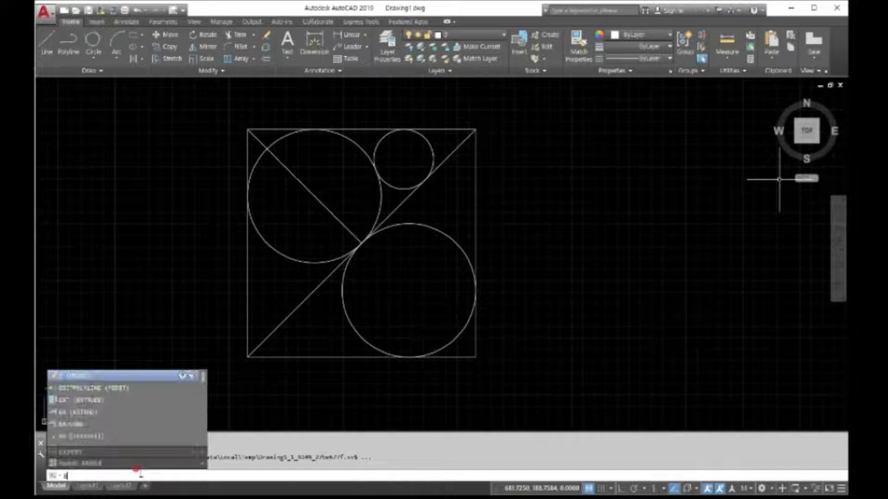
pyautogui.write('x')
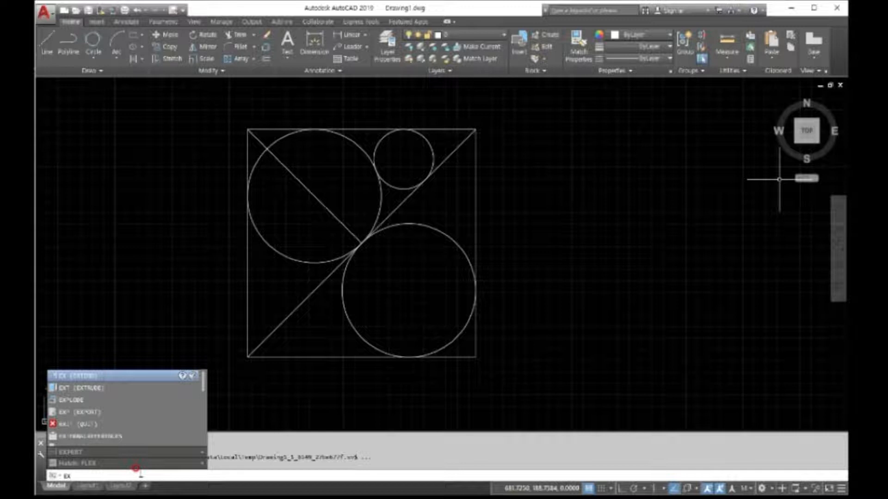
pyautogui.write('TEND')
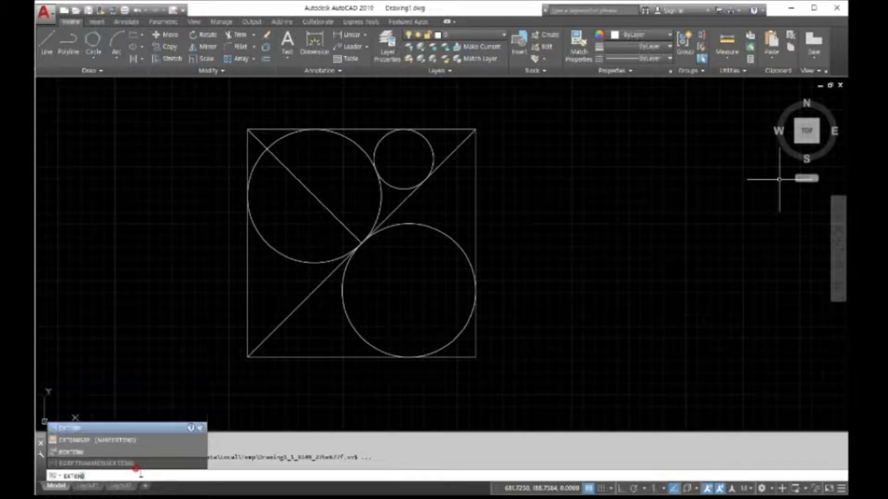
pyautogui.press('Return')
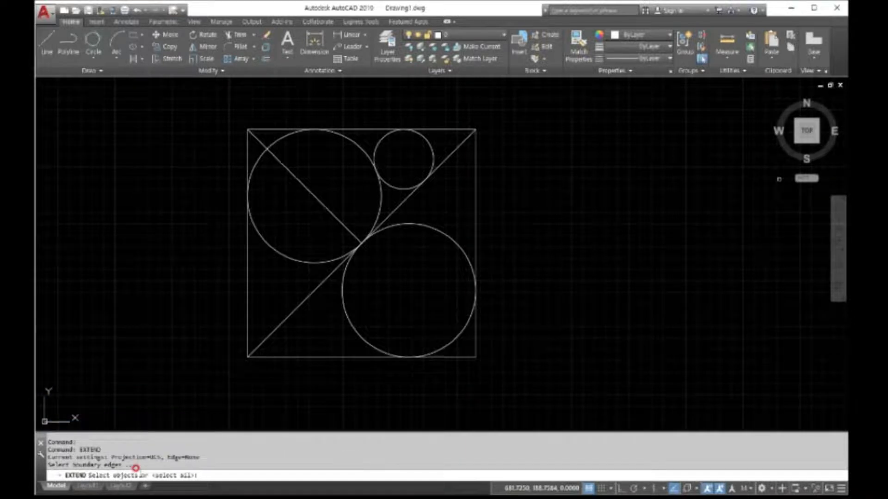
pyautogui.click(325, 356)
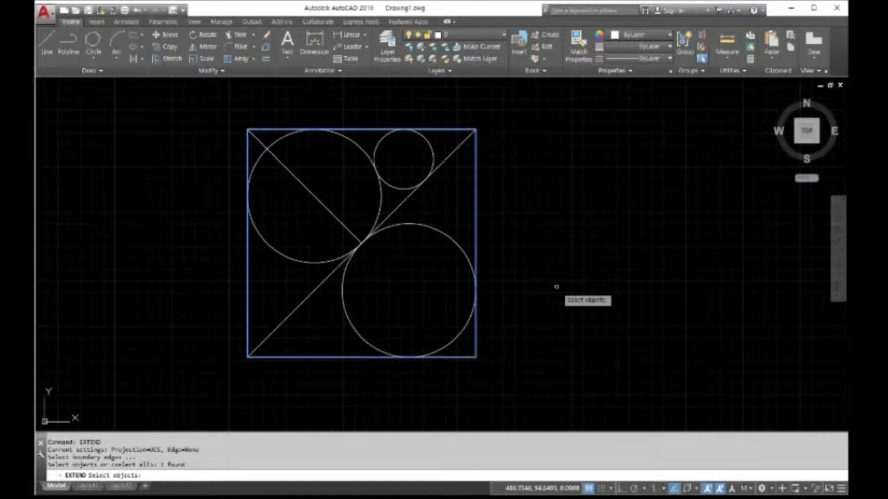
pyautogui.press('Return')
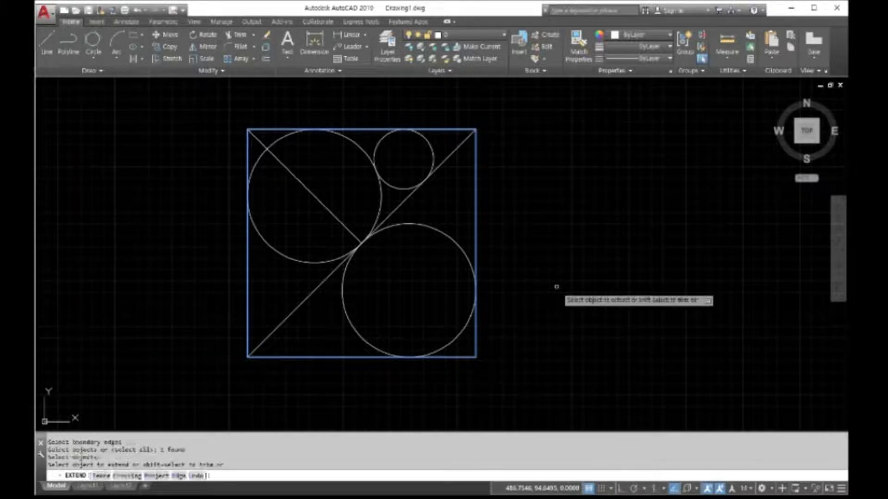
pyautogui.click(348, 230)
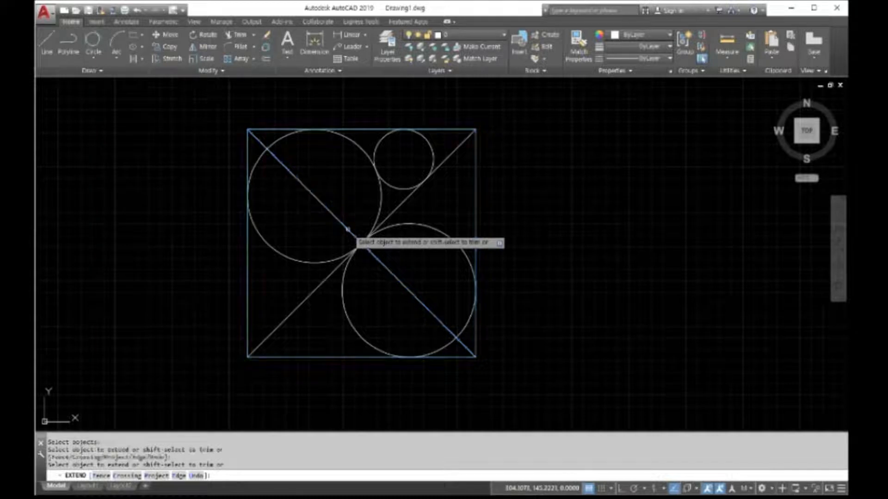
pyautogui.rightClick(347, 229)
pyautogui.click(588, 233)
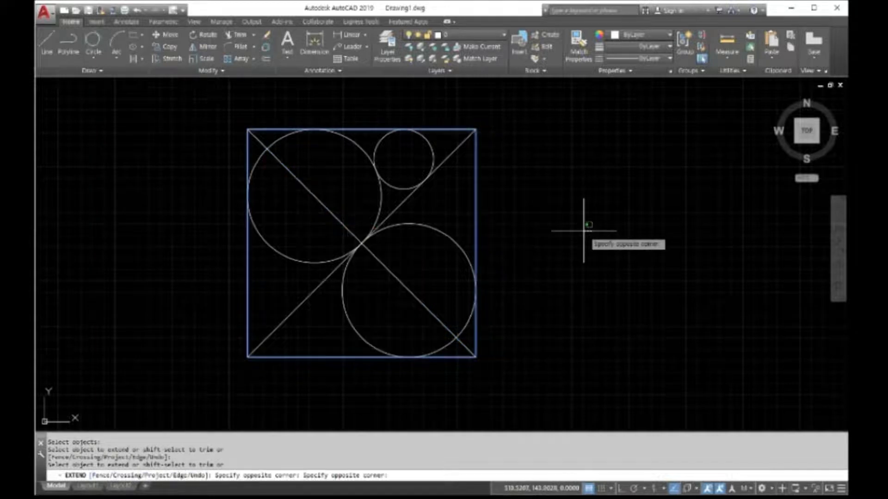
pyautogui.press('Escape')
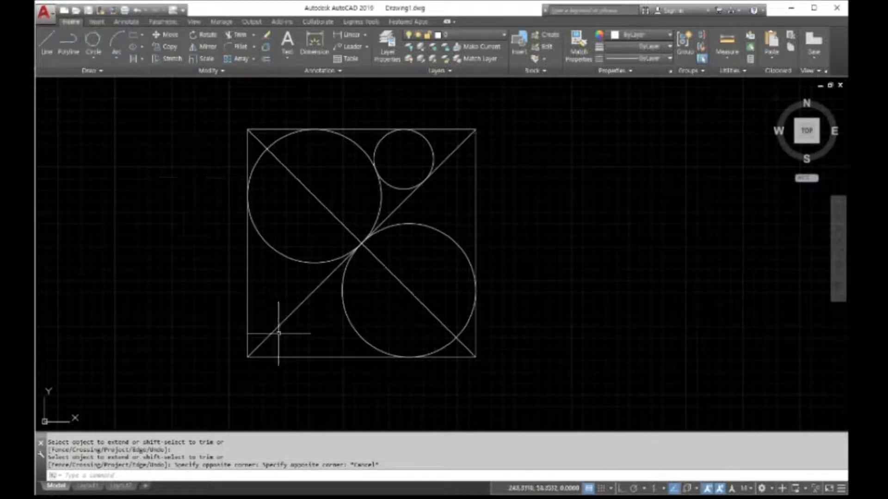
# - Draw a small Tan, Tan, Tan circle touching the square's left edge, the upper large circle and the lower-left to upper-right diagonal
pyautogui.click(93, 41)
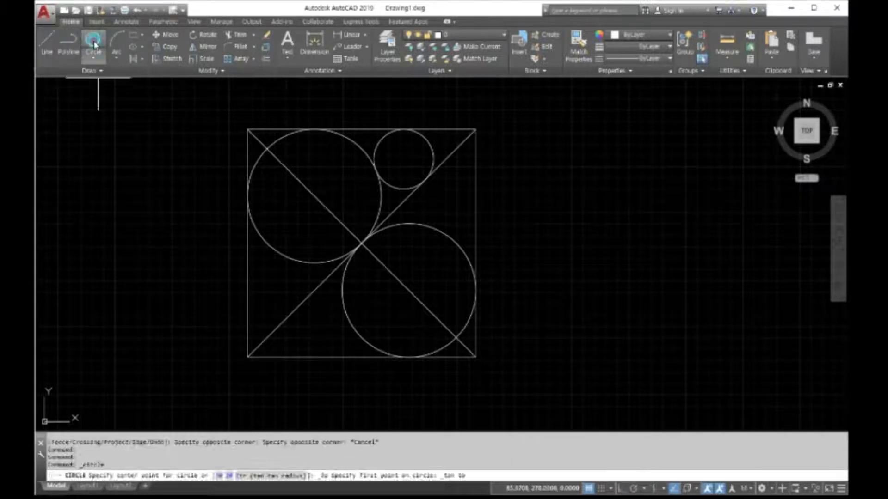
pyautogui.click(248, 289)
pyautogui.click(288, 252)
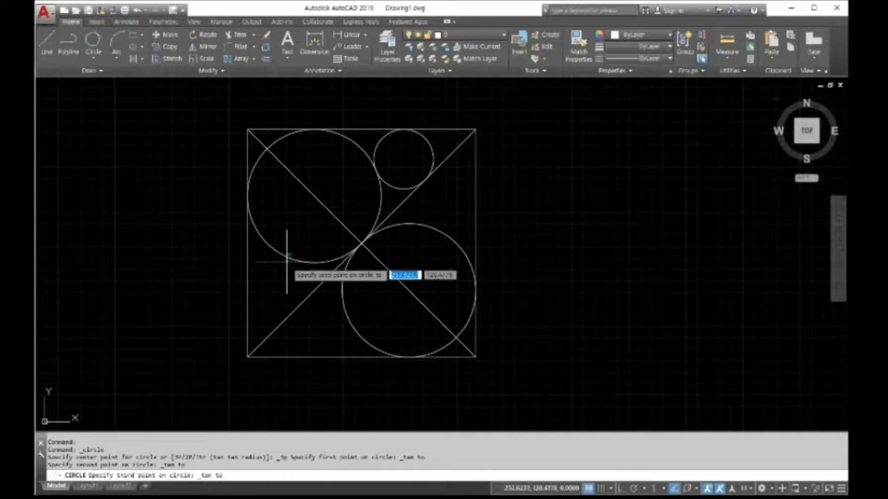
pyautogui.click(290, 314)
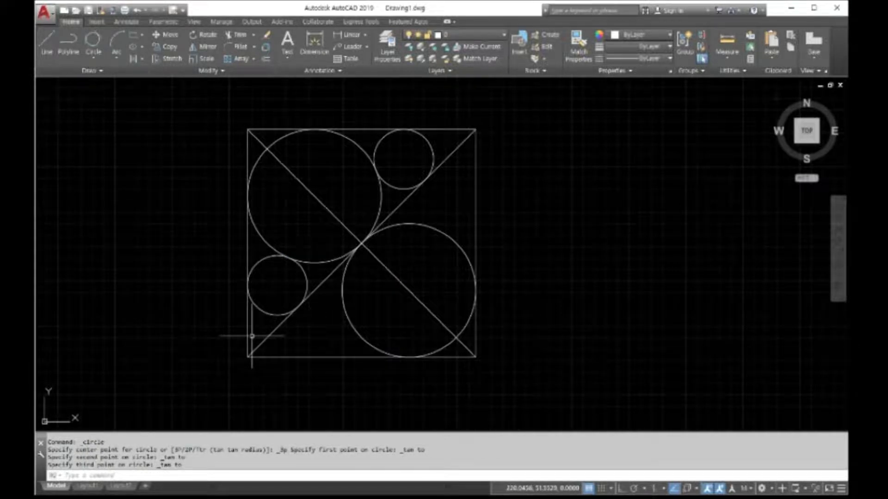
pyautogui.press('Escape')
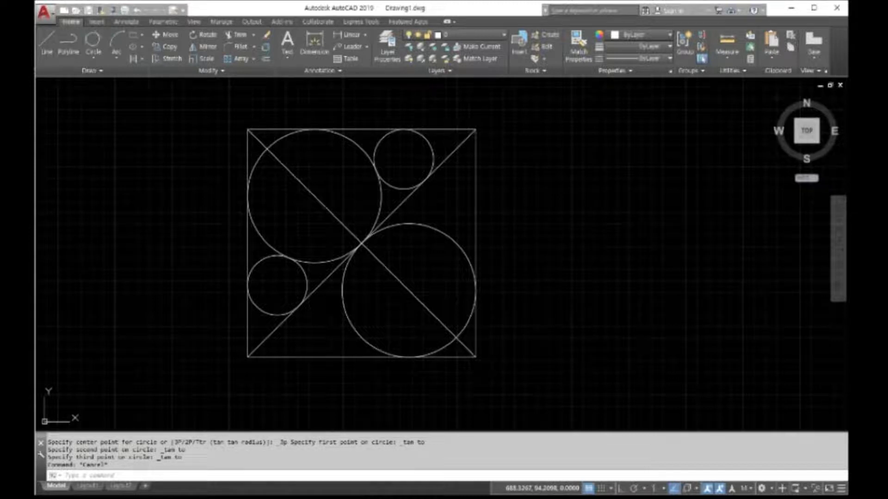
# - Move the small upper circle by its center to the empty area right of the square, and undo the move
pyautogui.click(263, 375)
pyautogui.click(172, 474)
pyautogui.write('move')
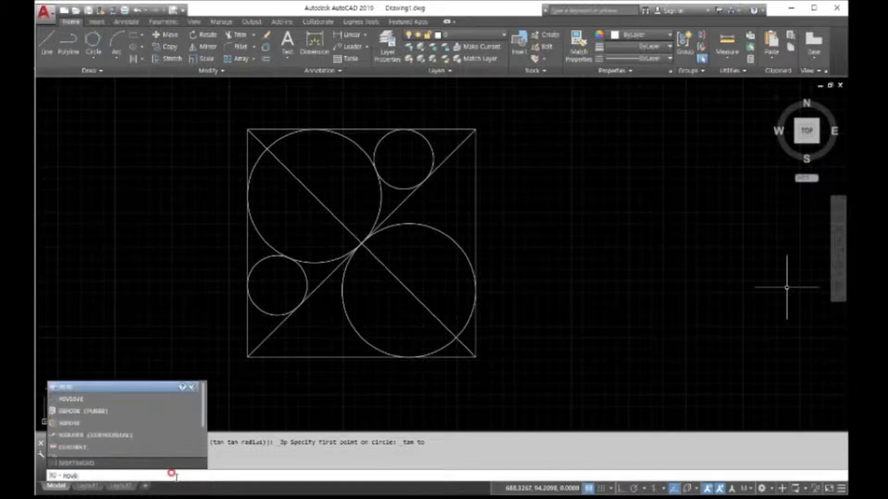
pyautogui.press('Return')
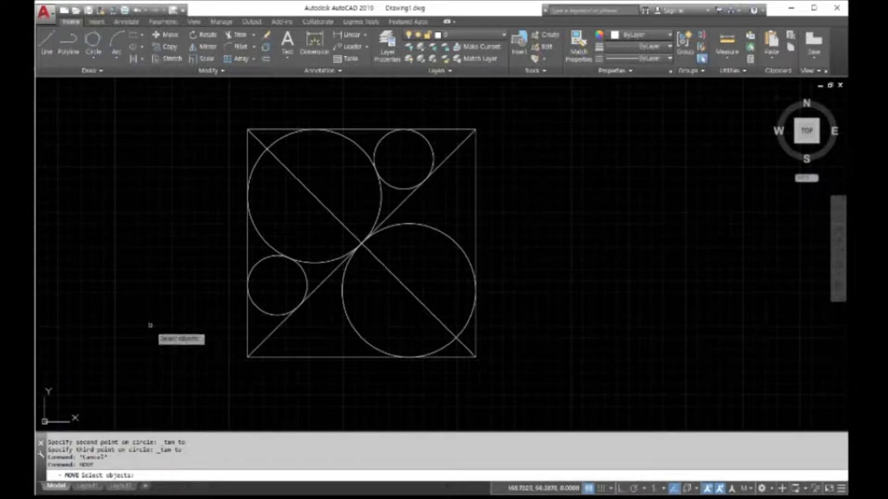
pyautogui.click(433, 151)
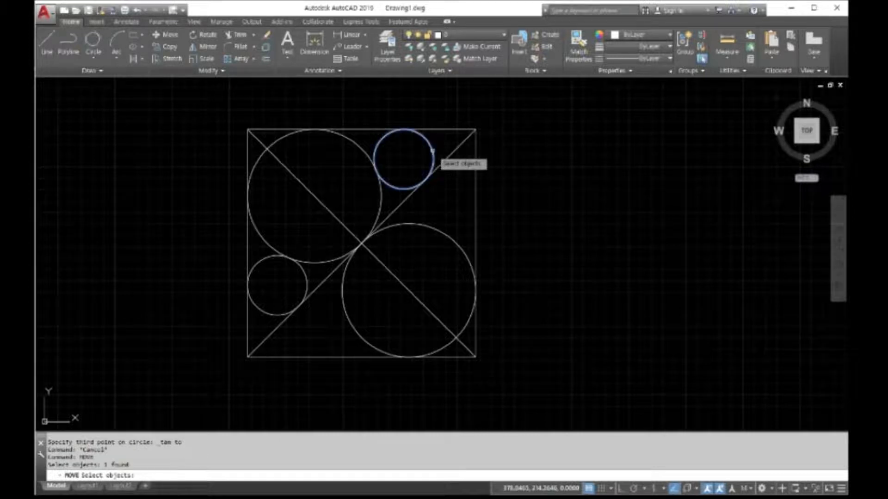
pyautogui.press('Return')
pyautogui.click(409, 146)
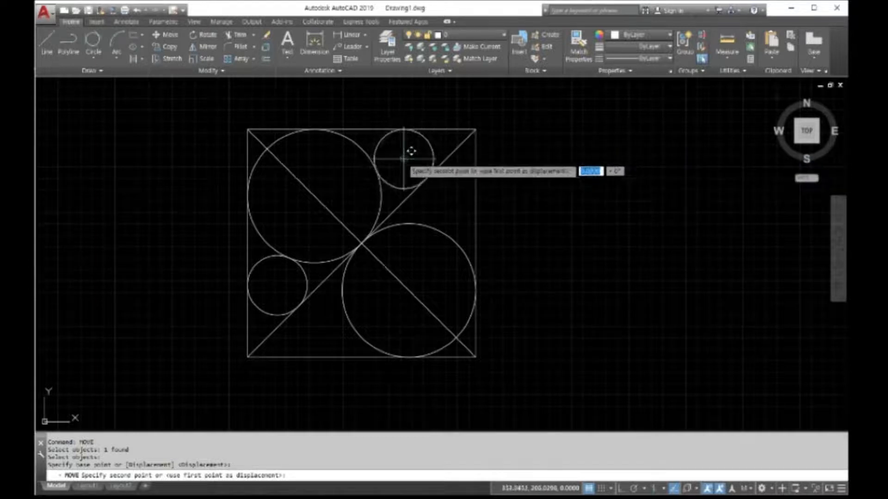
pyautogui.click(631, 142)
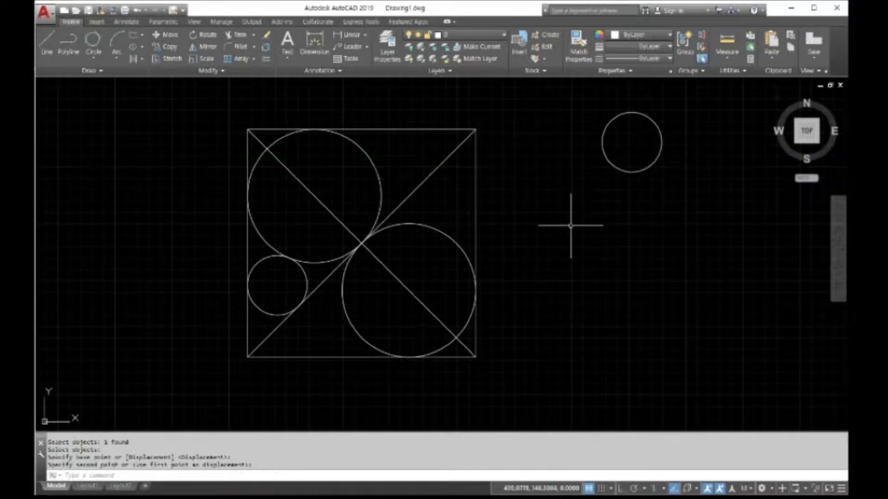
pyautogui.click(137, 9)
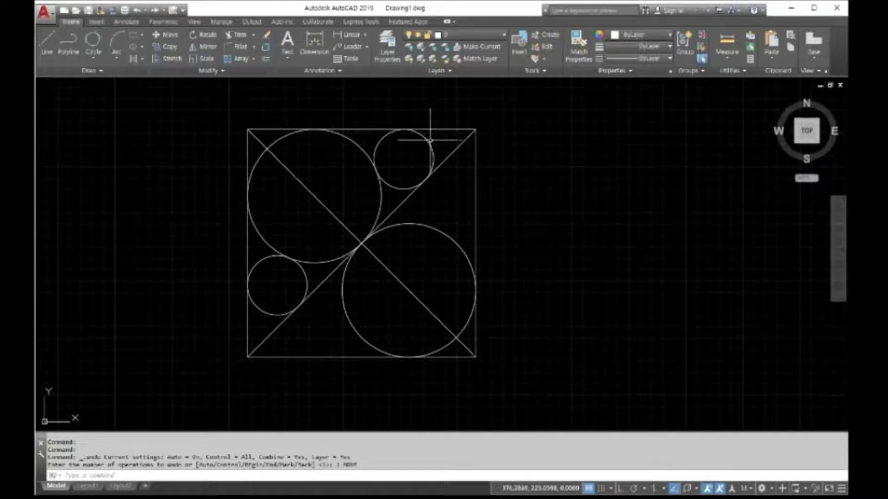
# - Move the small upper circle from its tangent point on the diagonal to where the other diagonal crosses the upper large circle near the upper-left corner
pyautogui.moveTo(427, 141)
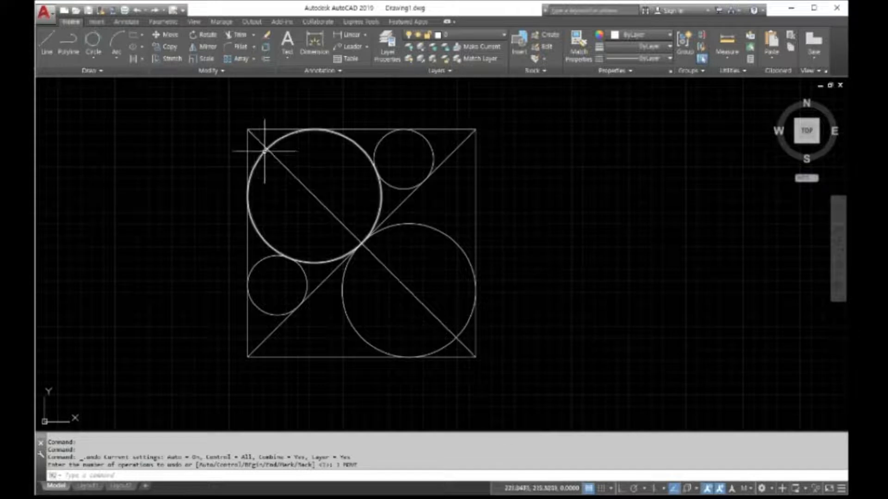
pyautogui.moveTo(267, 149)
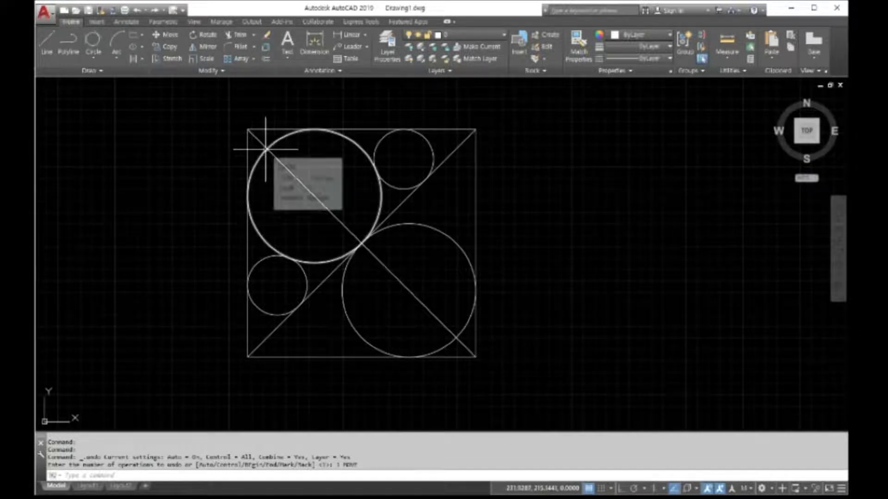
pyautogui.write('m')
pyautogui.press('Return')
pyautogui.click(431, 147)
pyautogui.press('Return')
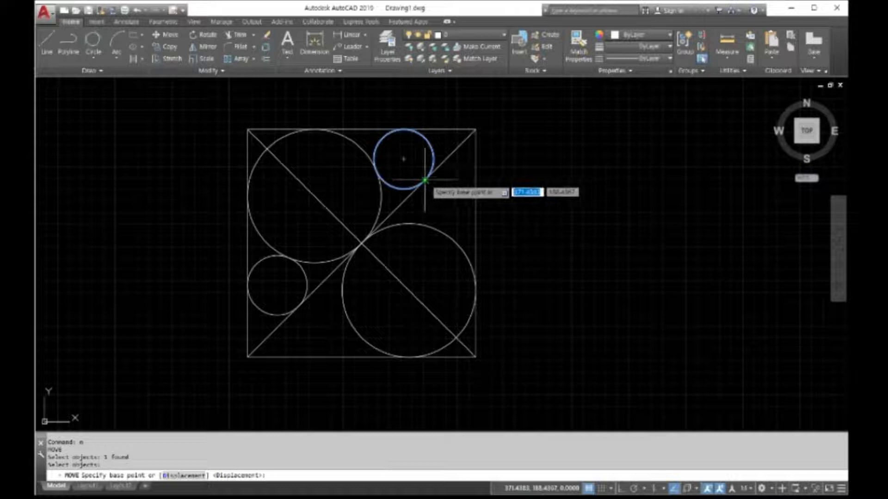
pyautogui.click(424, 180)
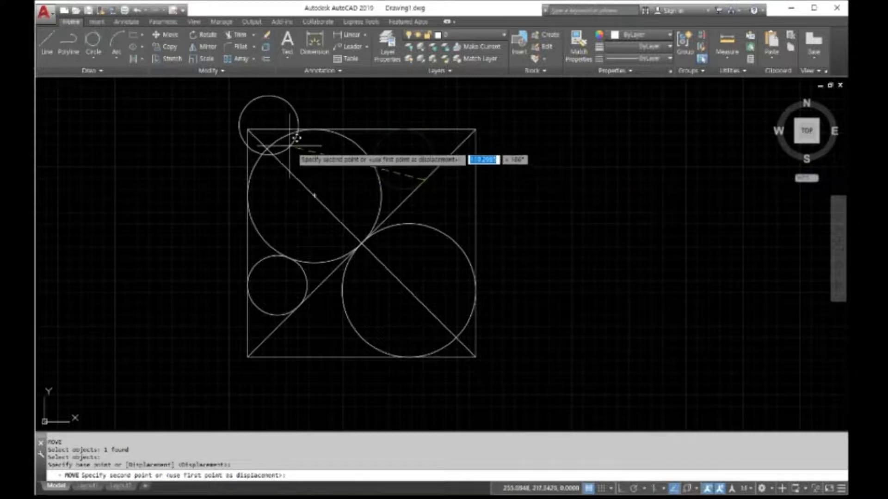
pyautogui.click(266, 148)
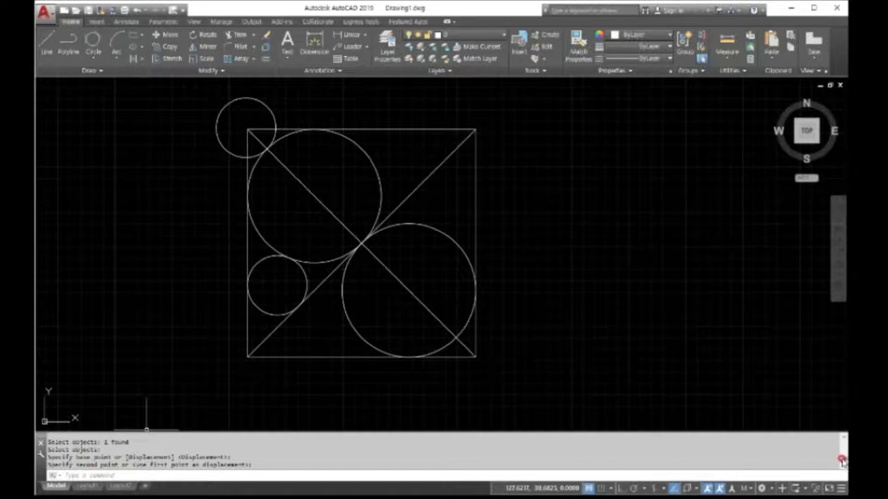
# - Review the Move command's object, base point and second point prompts in the command history
pyautogui.click(842, 438)
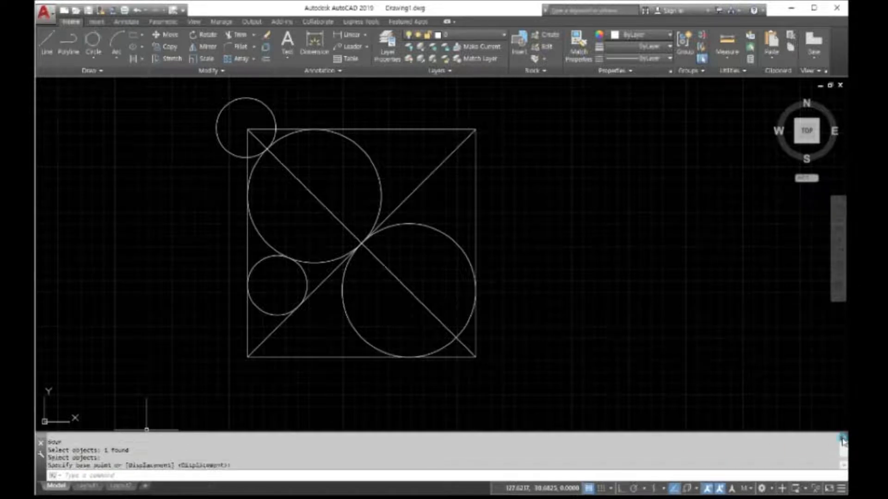
pyautogui.click(842, 438)
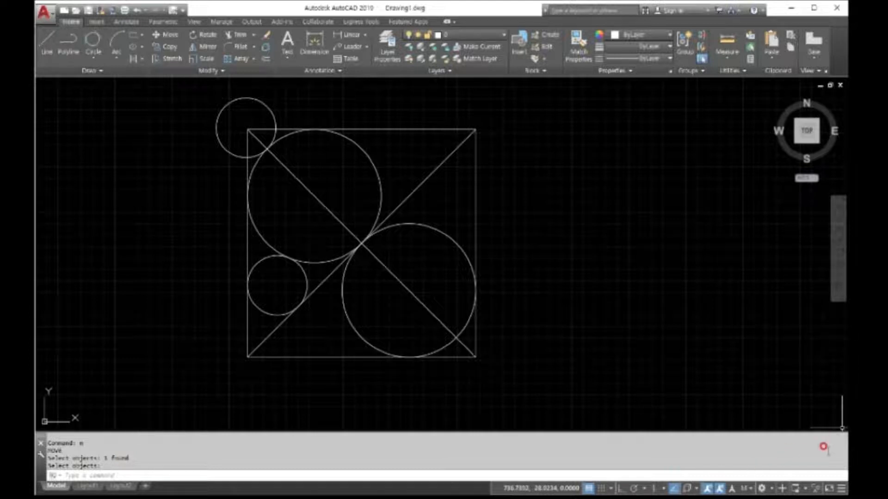
pyautogui.click(842, 465)
pyautogui.click(842, 465)
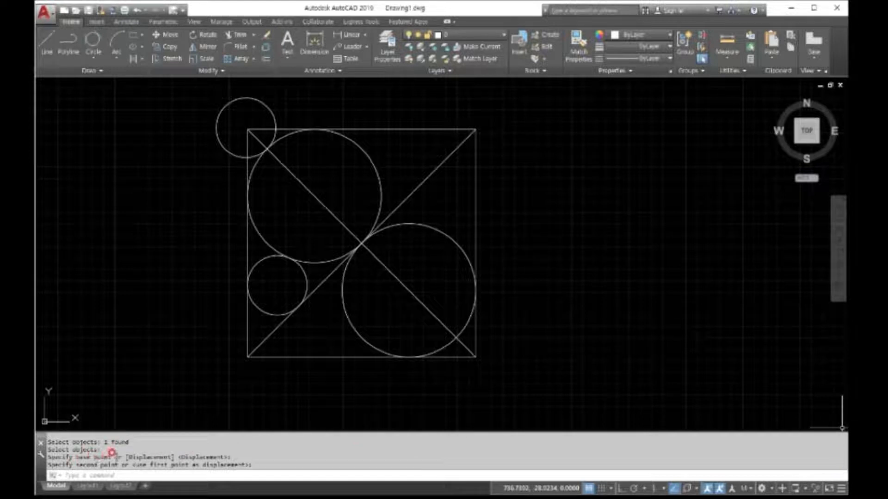
# - Undo the last move of the small upper circle so it sits back against the square's upper edge
pyautogui.moveTo(76, 457); pyautogui.dragTo(112, 457)
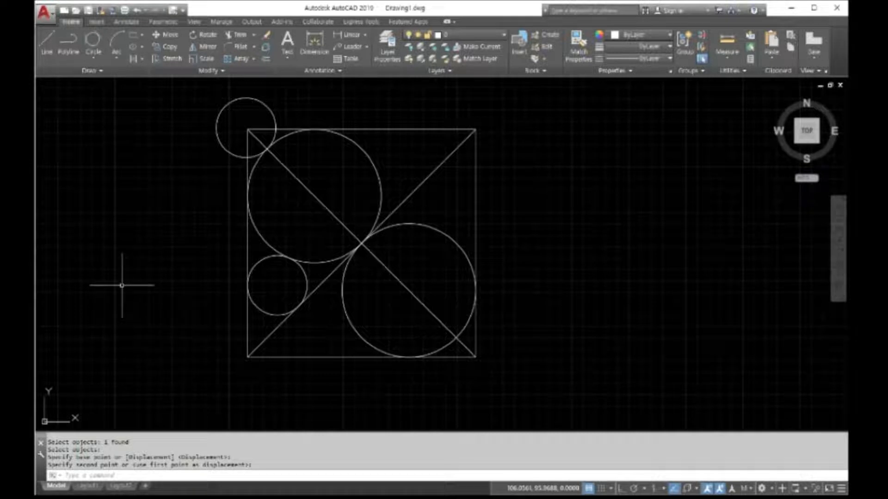
pyautogui.click(137, 10)
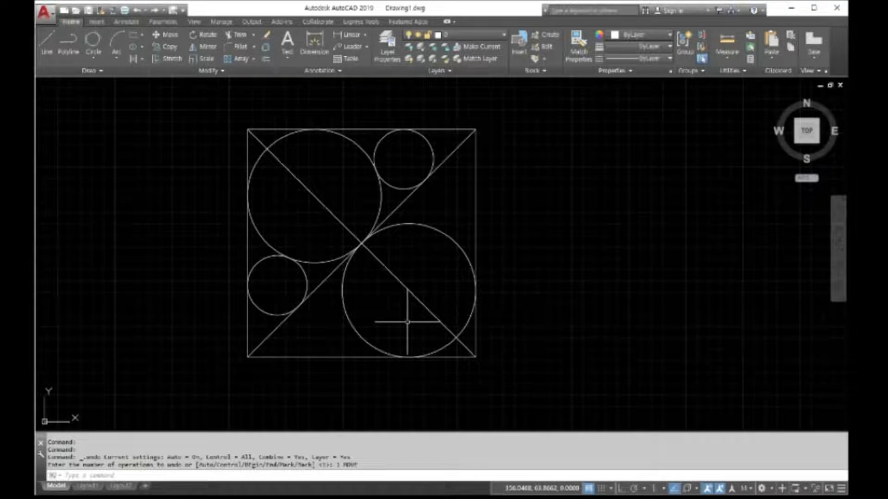
# - Mirror both small circles across the lower-left to upper-right diagonal with the source objects erased, and undo the mirror
pyautogui.write('MI')
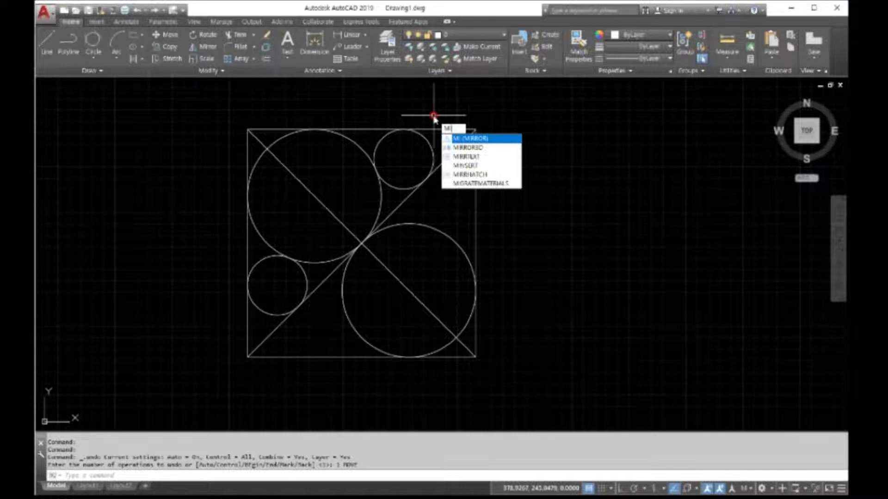
pyautogui.press('Return')
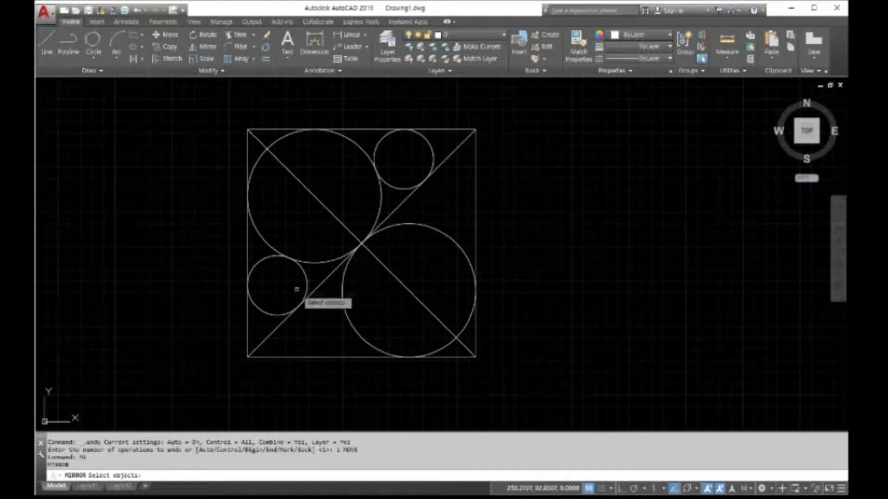
pyautogui.click(266, 313)
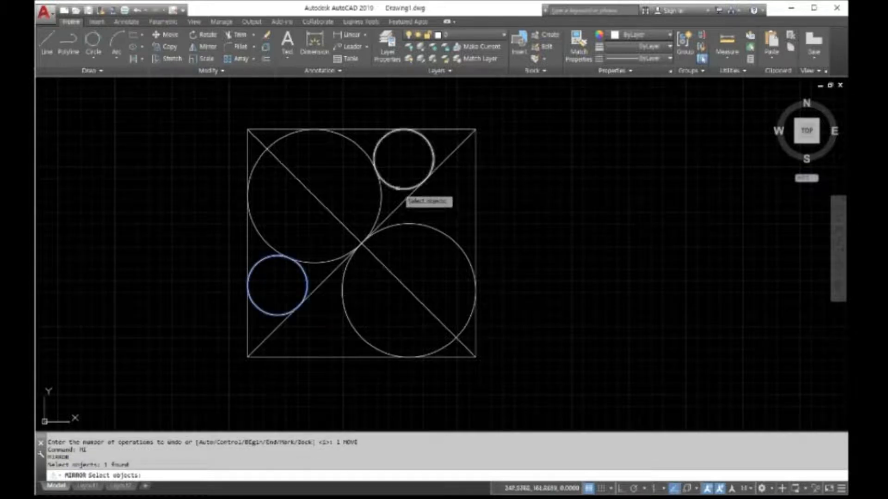
pyautogui.click(397, 189)
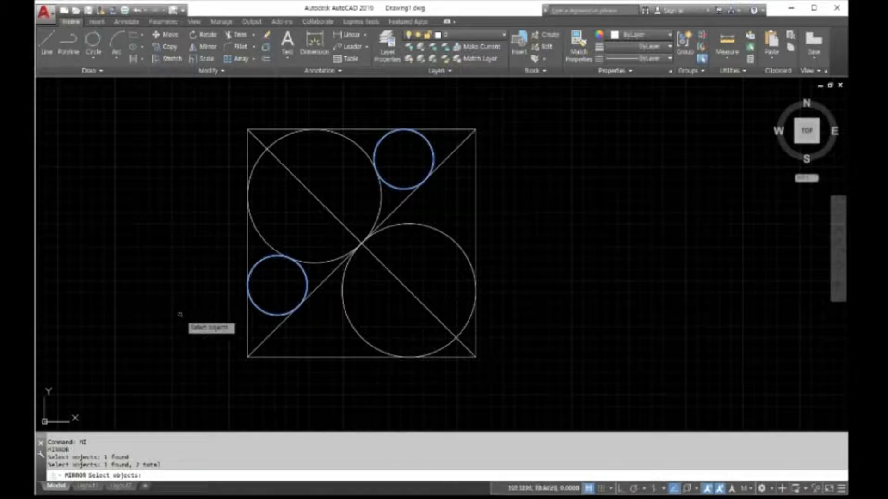
pyautogui.press('Return')
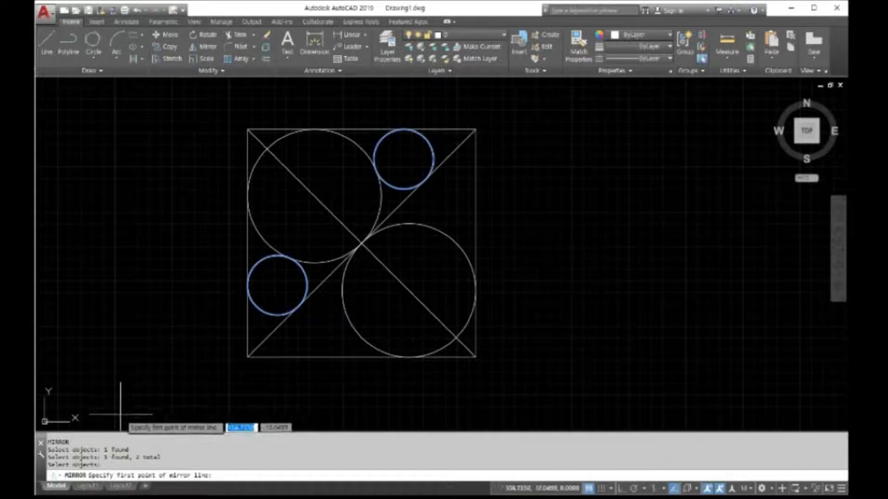
pyautogui.click(248, 357)
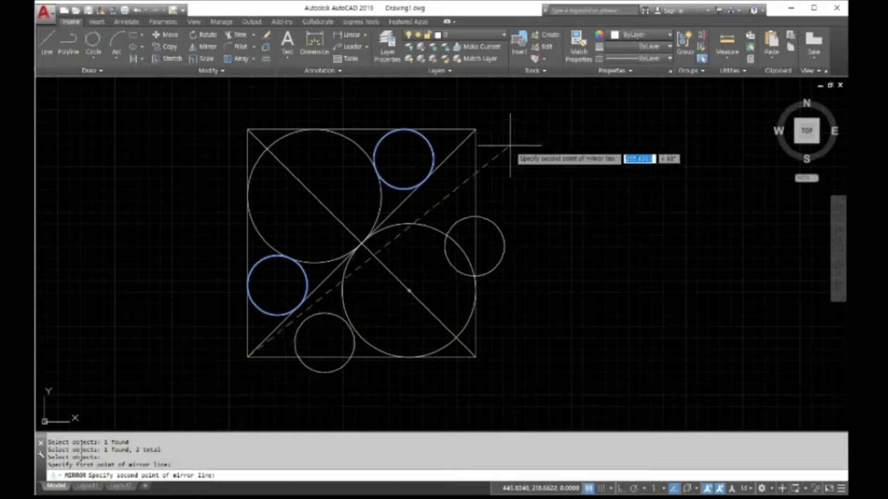
pyautogui.click(476, 130)
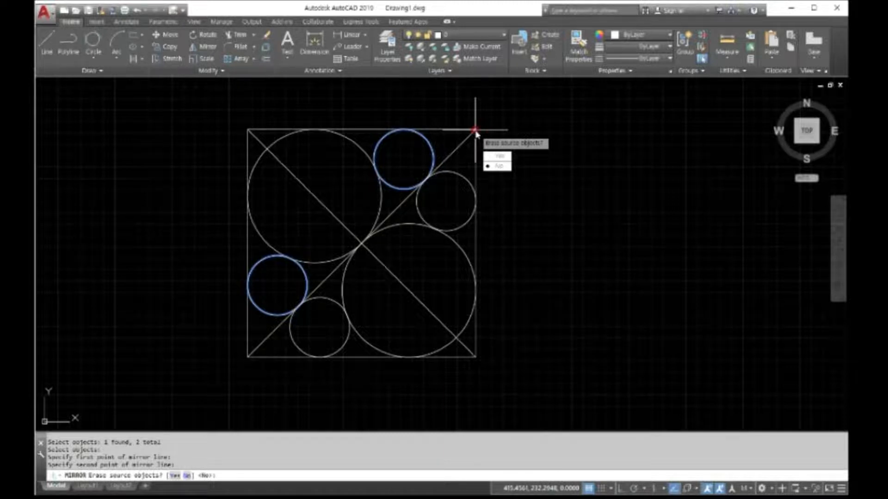
pyautogui.write('y')
pyautogui.press('Return')
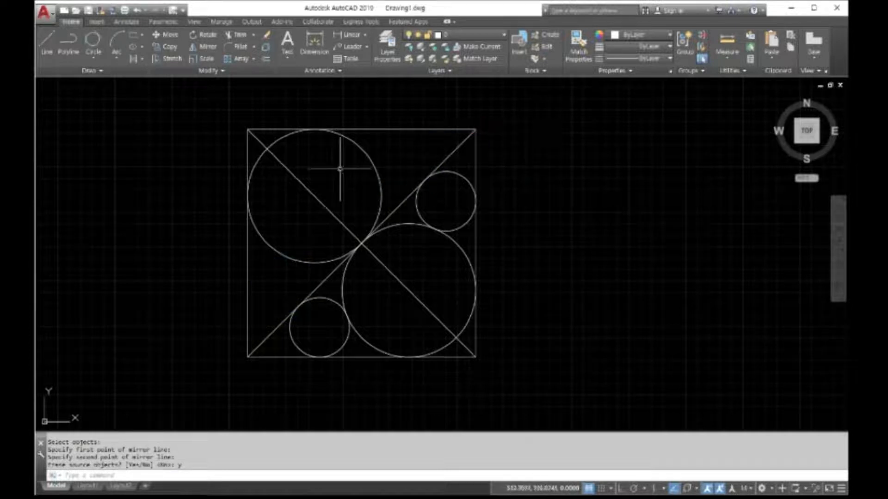
pyautogui.click(135, 11)
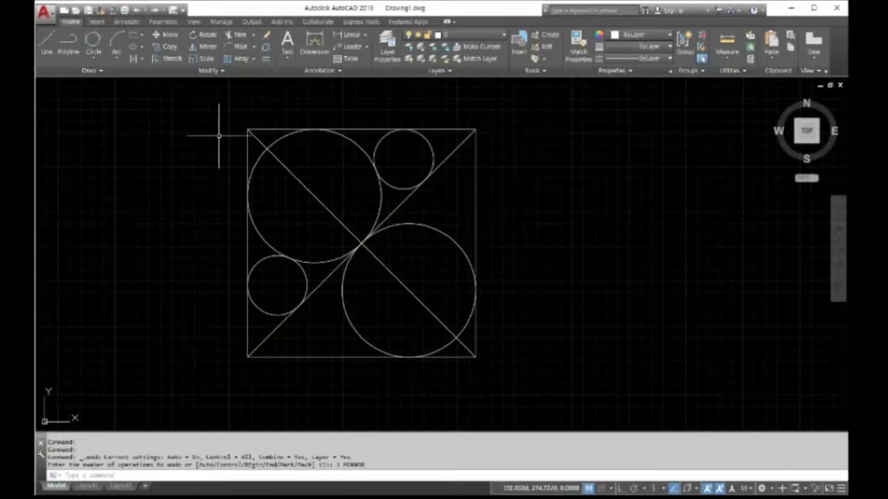
# - Mirror both small circles across the lower-left to upper-right diagonal, keeping the source objects
pyautogui.write('mi')
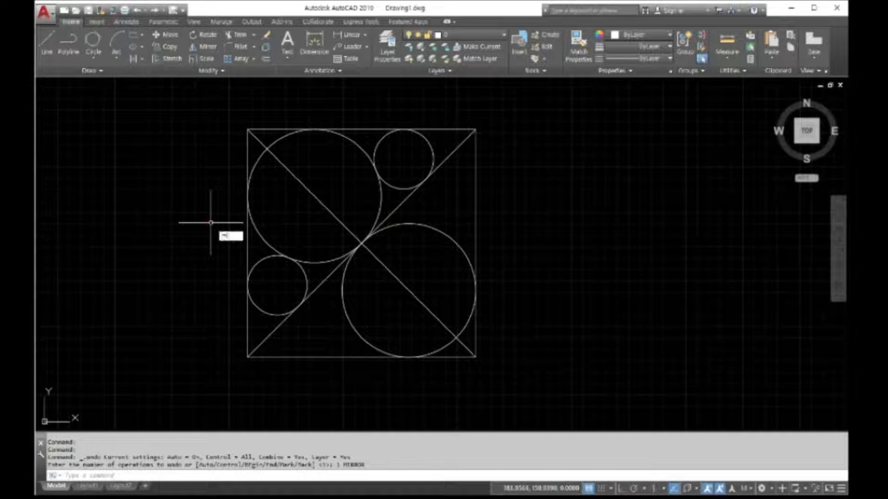
pyautogui.press('Return')
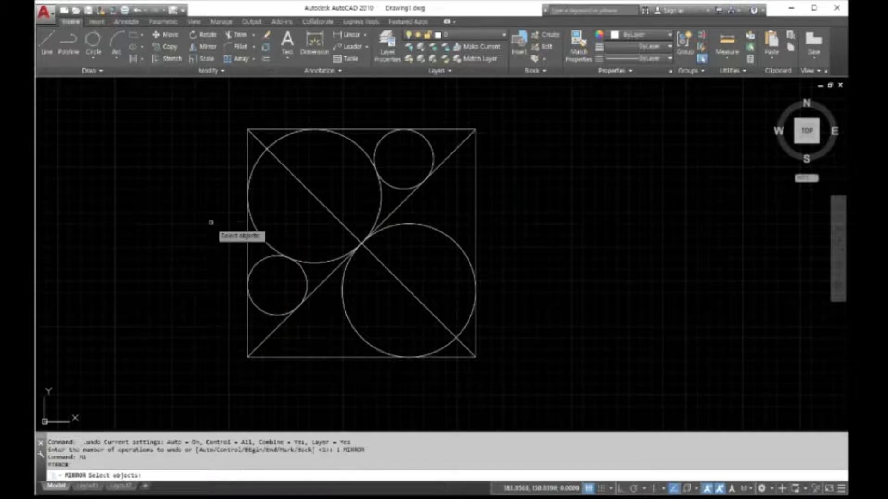
pyautogui.click(259, 260)
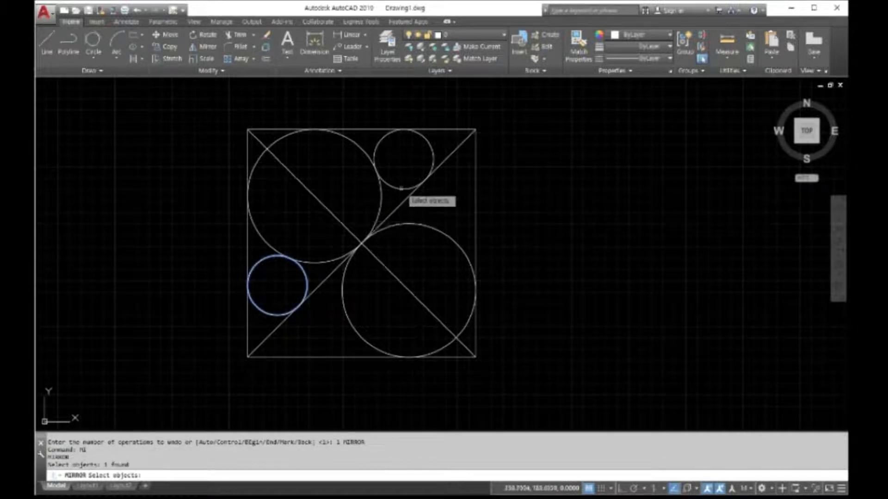
pyautogui.click(399, 188)
pyautogui.press('Return')
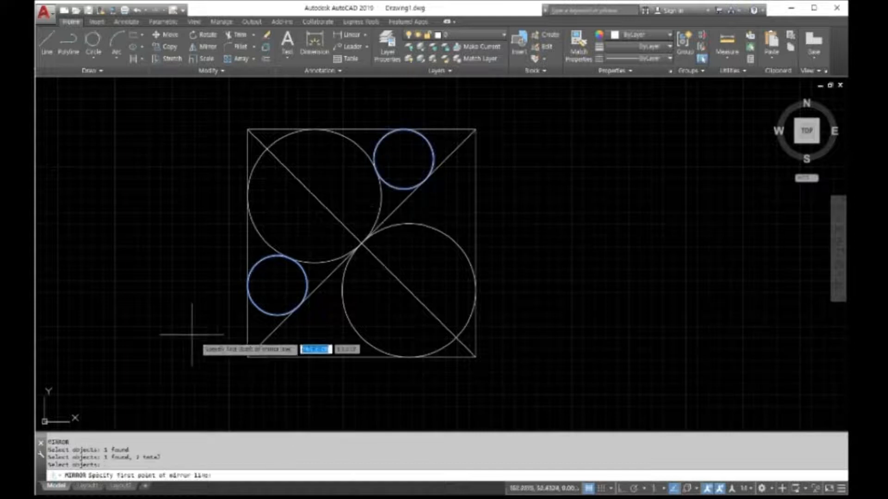
pyautogui.click(248, 357)
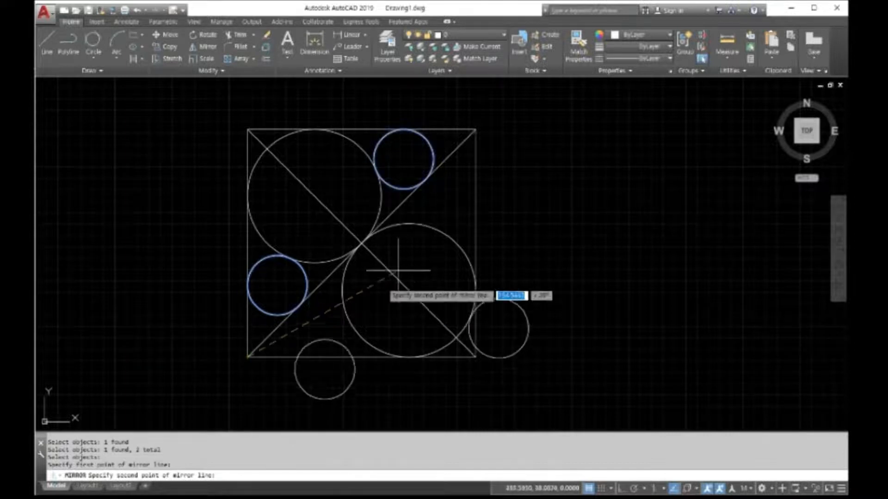
pyautogui.click(472, 131)
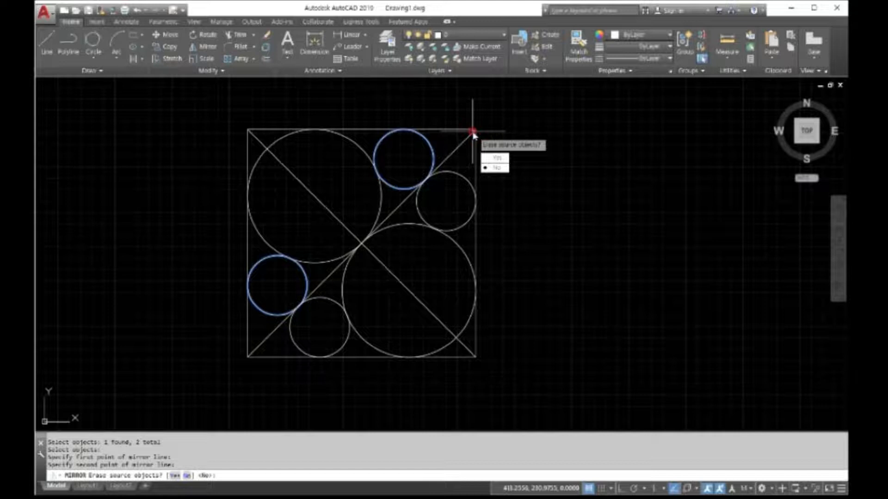
pyautogui.write('n')
pyautogui.press('Return')
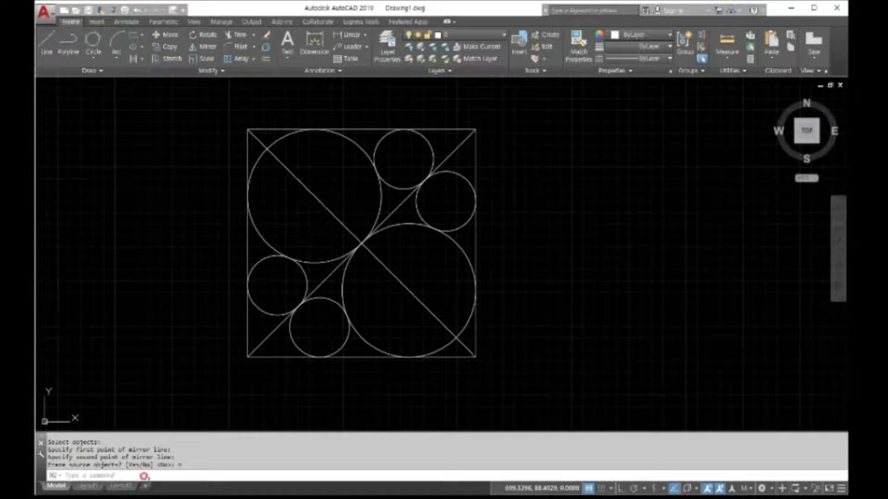
# - Copy the whole square figure horizontally into the empty area on its right, using the diagonals' intersection as base point
pyautogui.click(144, 475)
pyautogui.write('dim')
pyautogui.press('Return')
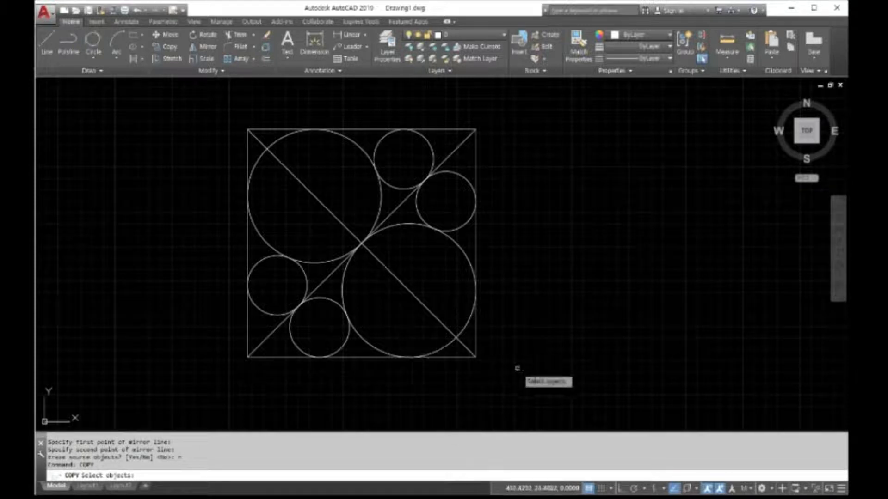
pyautogui.click(518, 368)
pyautogui.click(207, 124)
pyautogui.press('Return')
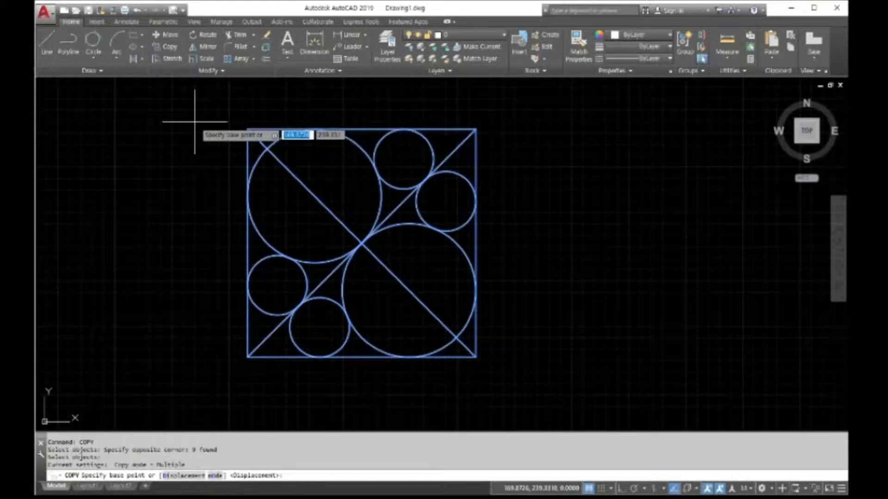
pyautogui.click(361, 243)
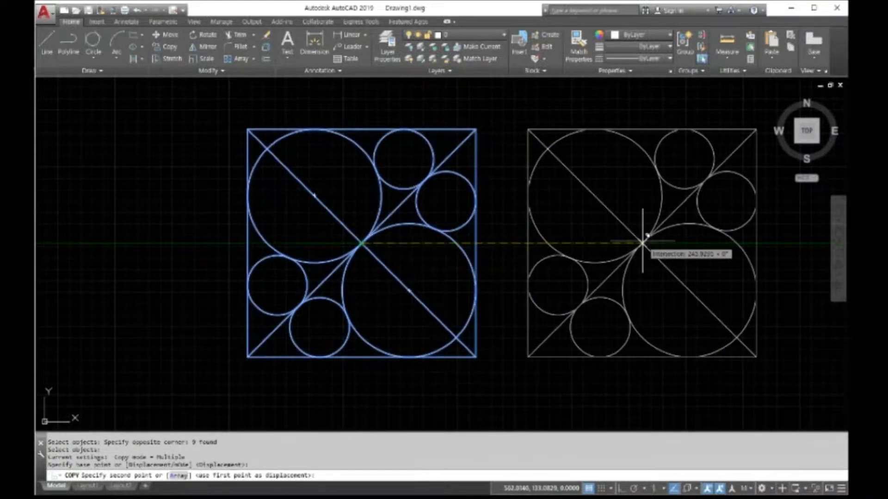
pyautogui.click(640, 243)
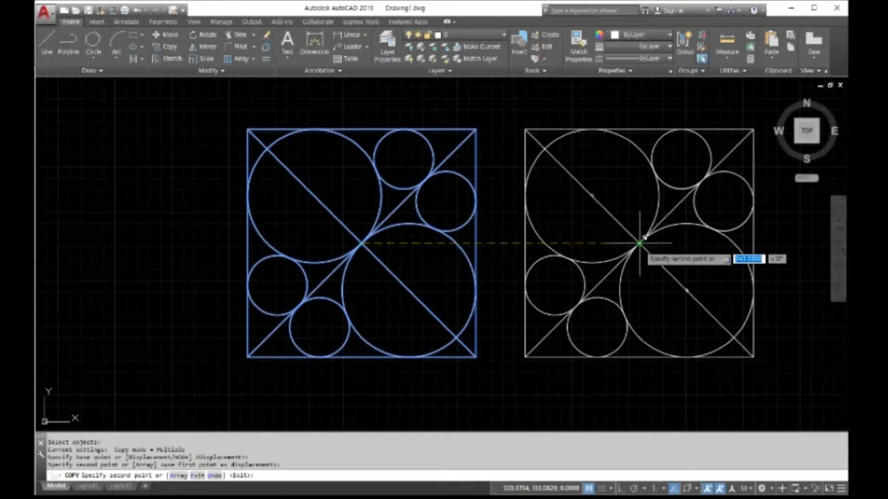
pyautogui.press('Escape')
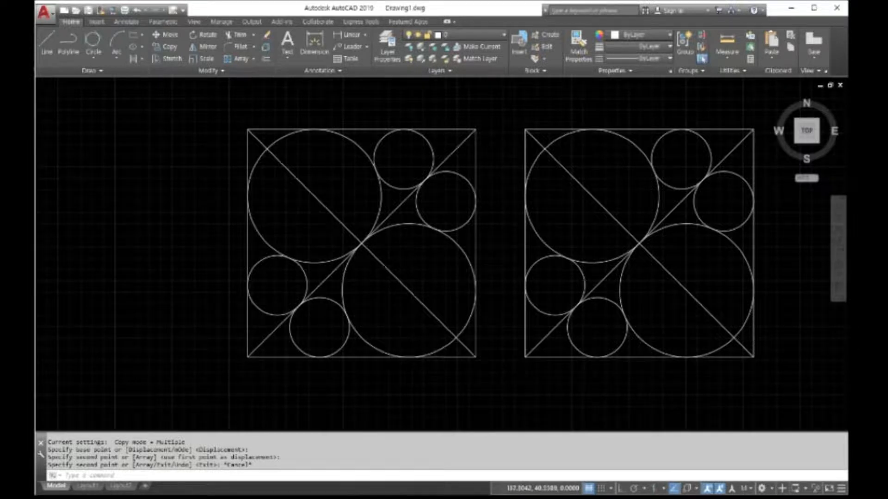
pyautogui.scroll(-2, 157, 348)
pyautogui.scroll(2, 157, 348)
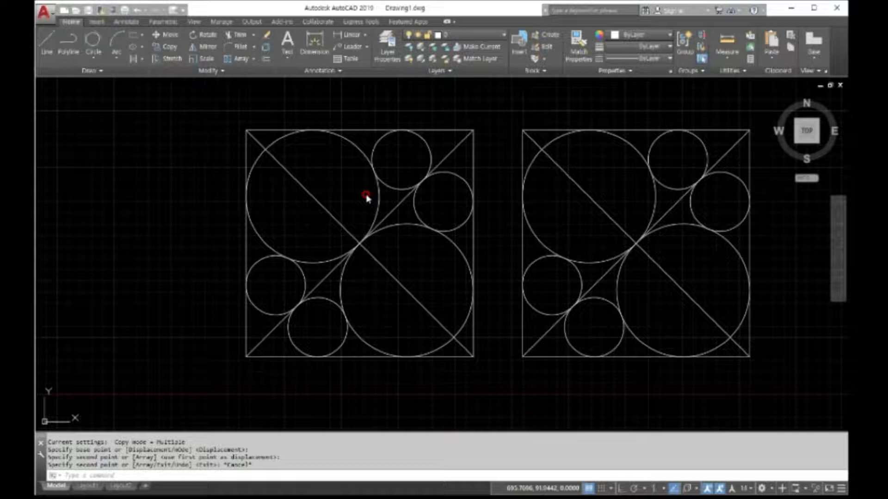
pyautogui.scroll(-4, 787, 261)
pyautogui.scroll(4, 788, 261)
# - Move both square figures together up and to the right, using the right figure's upper-right corner as base point
pyautogui.scroll(-2, 788, 256)
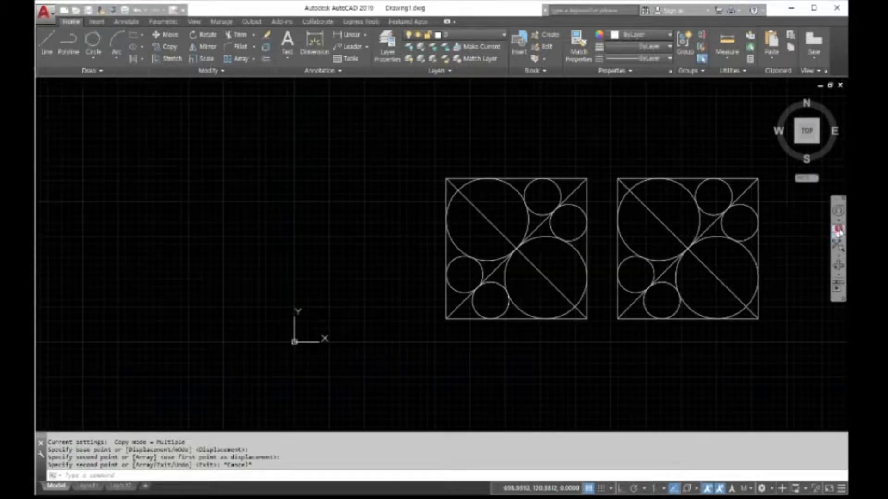
pyautogui.moveTo(807, 234)
pyautogui.mouseDown()
pyautogui.moveTo(737, 253)
pyautogui.moveTo(751, 271)
pyautogui.mouseUp()
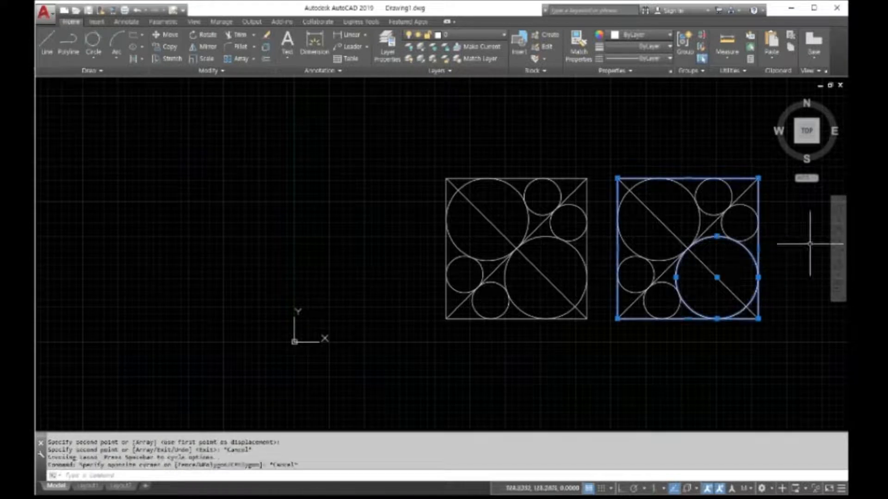
pyautogui.press('Escape')
pyautogui.click(838, 230)
pyautogui.moveTo(804, 228); pyautogui.dragTo(589, 304)
pyautogui.press('Escape')
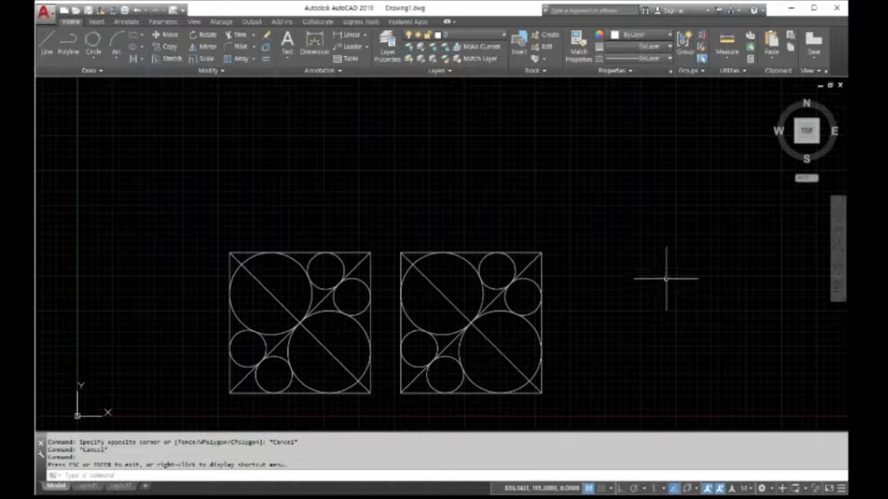
pyautogui.write('m')
pyautogui.press('Return')
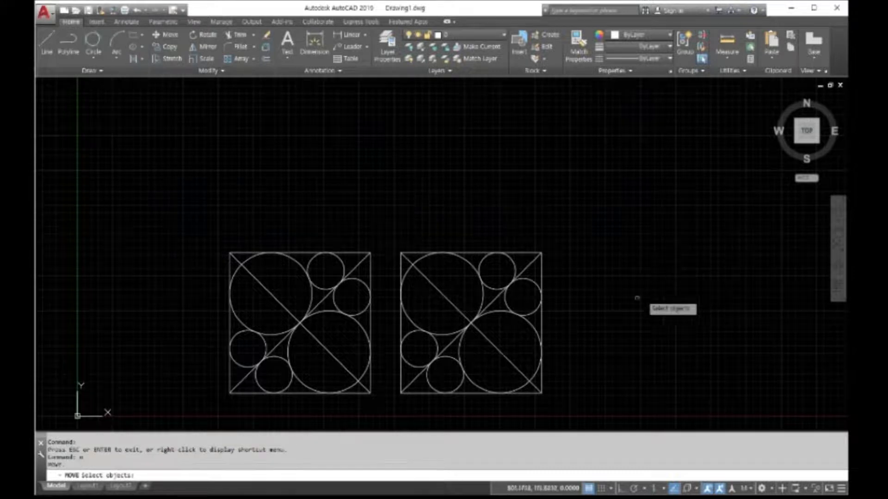
pyautogui.click(602, 407)
pyautogui.click(289, 200)
pyautogui.press('Return')
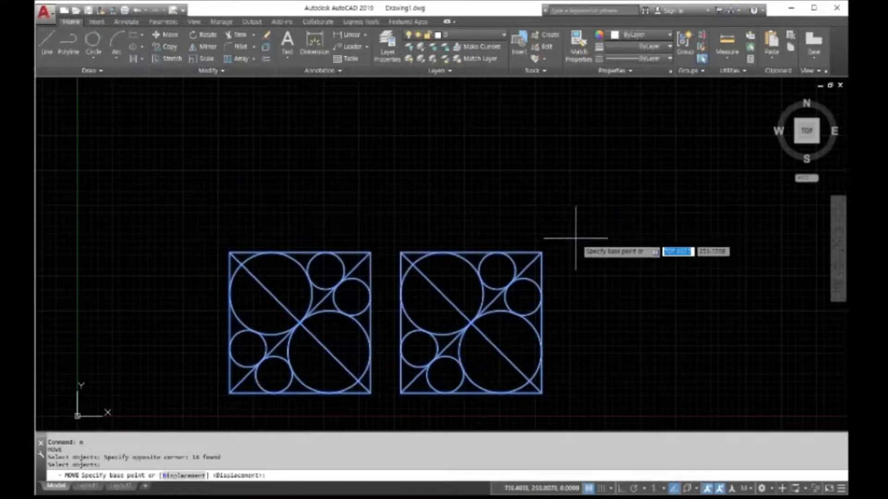
pyautogui.click(542, 252)
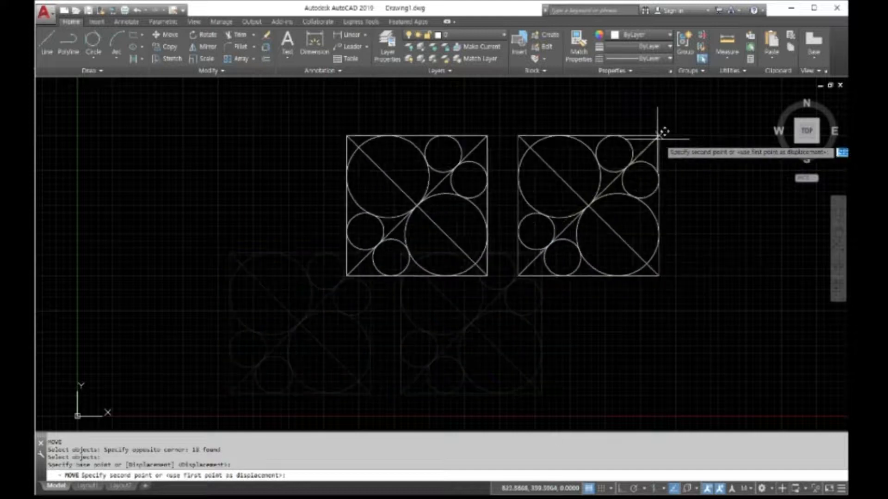
pyautogui.click(651, 139)
pyautogui.press('Escape')
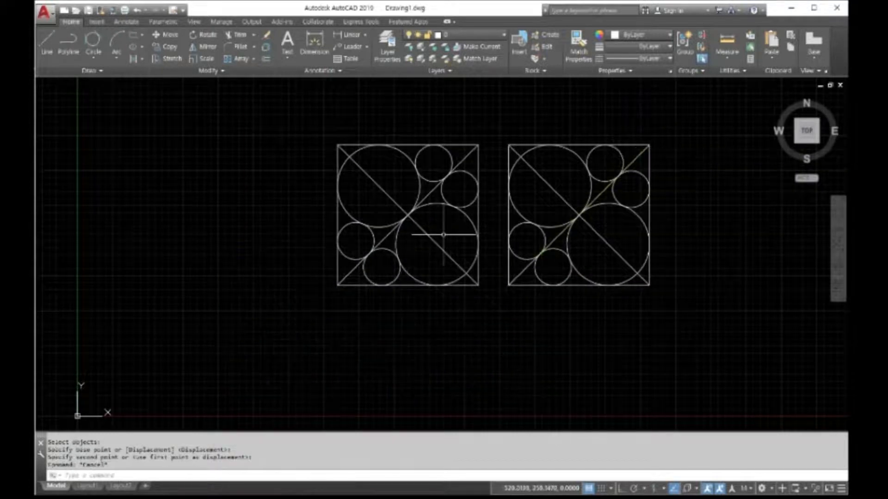
# - Move the left square figure farther left by its upper-left corner, widening the gap between the two figures
pyautogui.rightClick(432, 343)
pyautogui.click(453, 163)
pyautogui.click(492, 293)
pyautogui.click(333, 103)
pyautogui.press('Return')
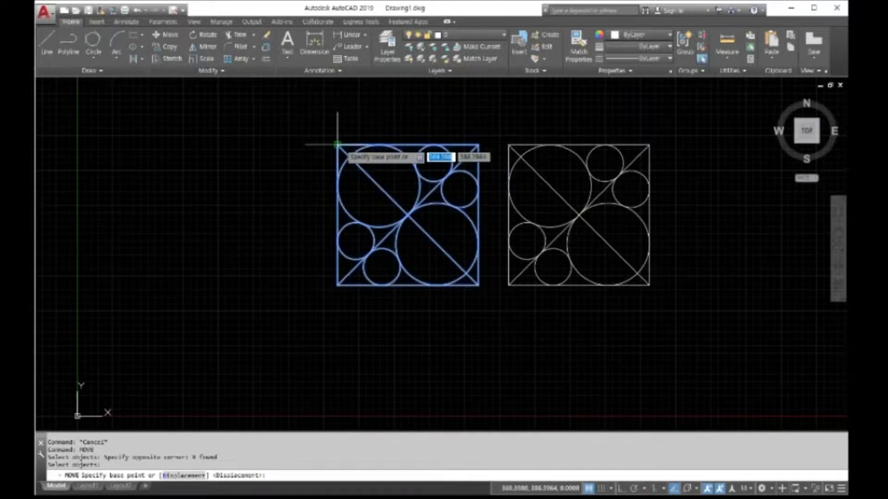
pyautogui.click(338, 144)
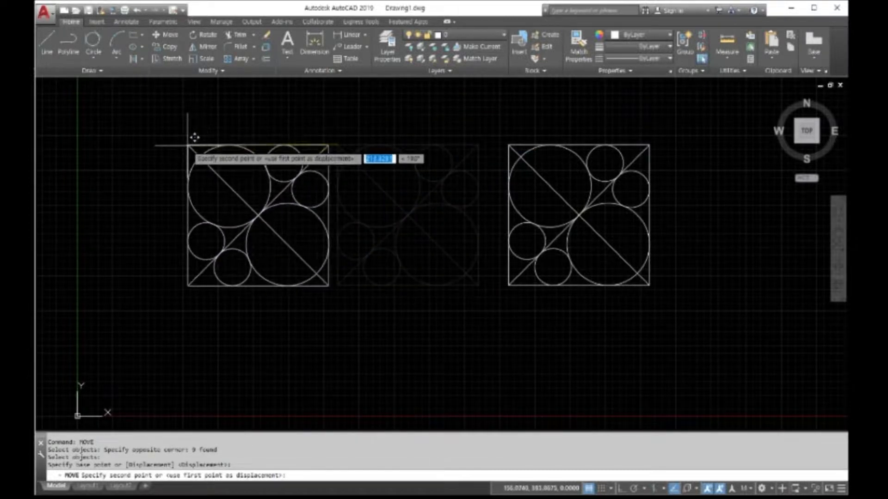
pyautogui.click(189, 138)
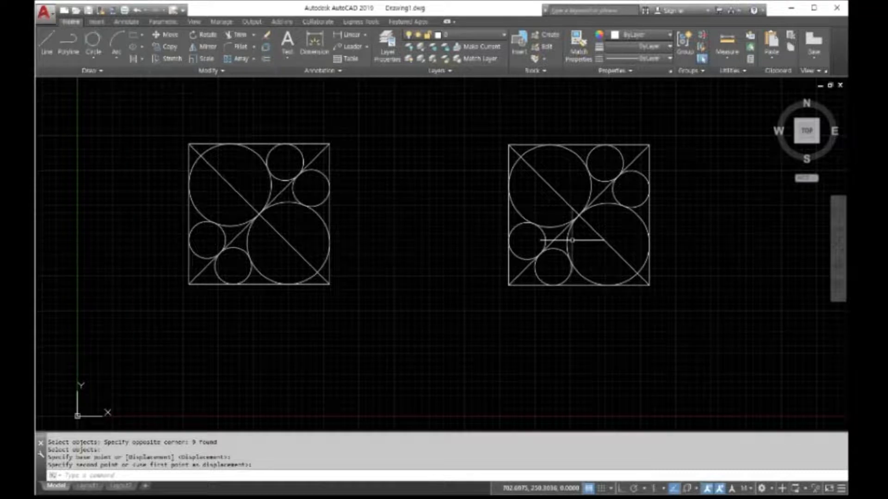
# - Start the Rotate command for selecting objects
pyautogui.write('RO')
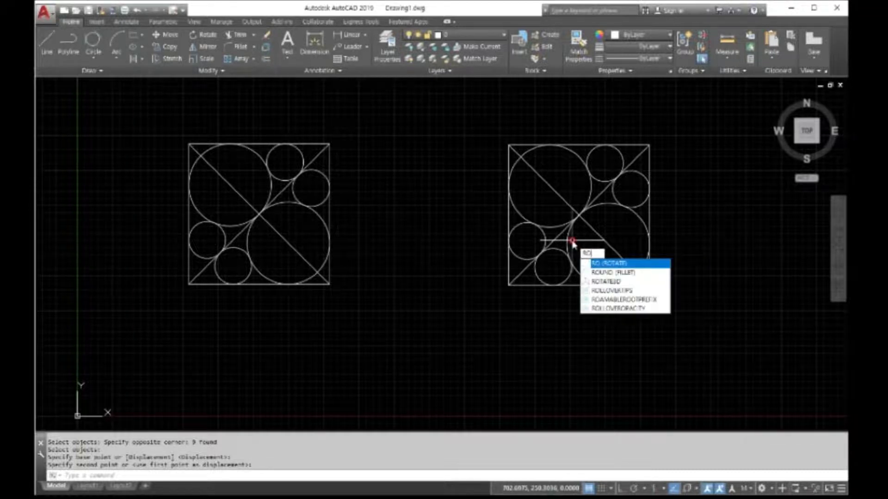
pyautogui.write('TATE')
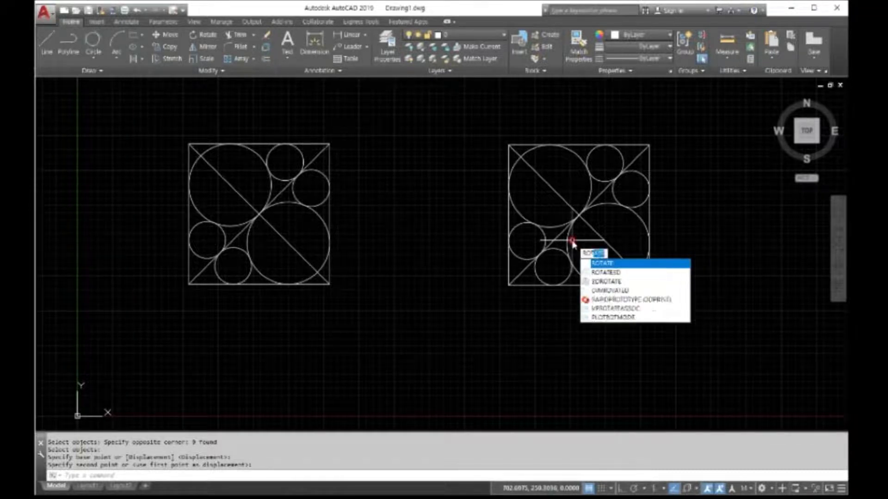
pyautogui.press('Return')
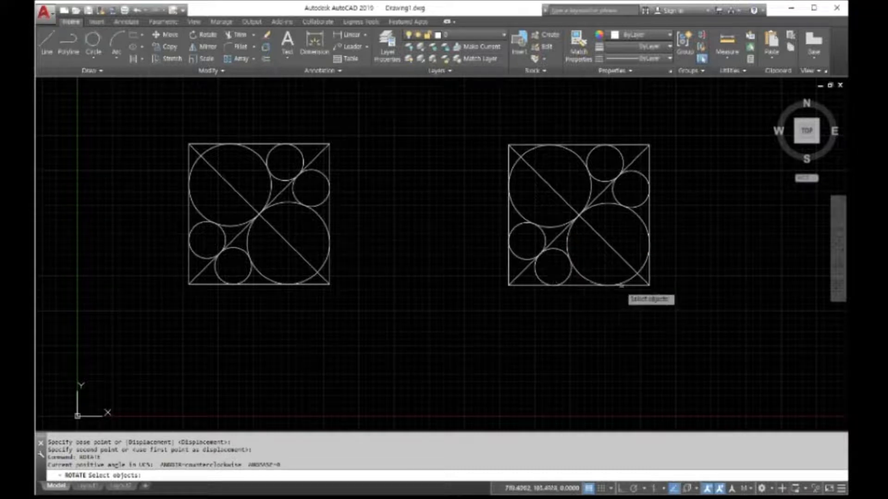
# - Rotate the copied square with its circles and diagonals by 45 degrees about the square's centre
pyautogui.click(675, 296)
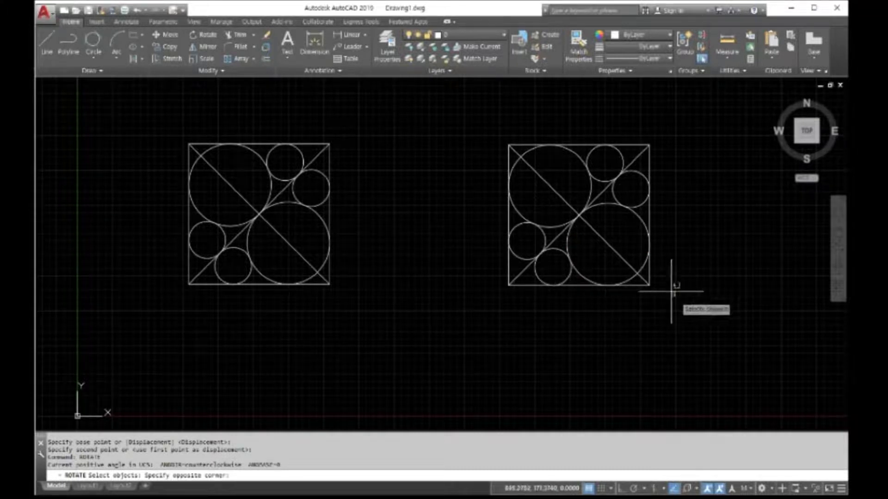
pyautogui.click(479, 130)
pyautogui.press('Return')
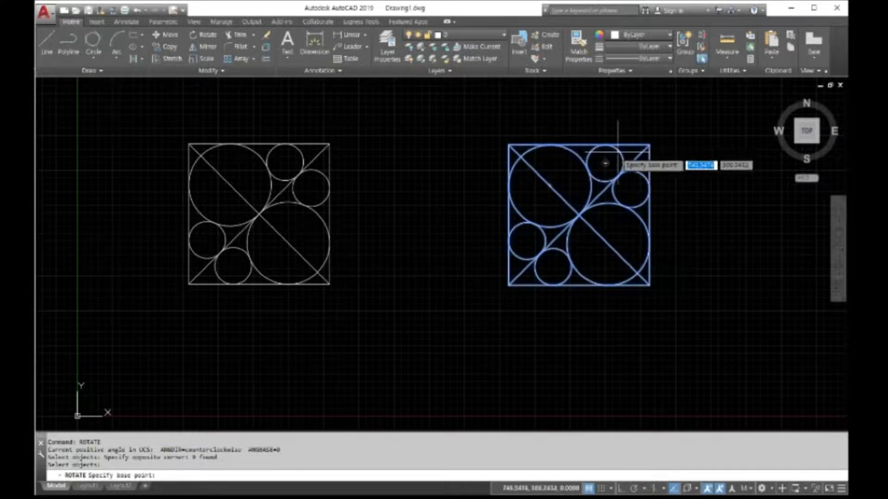
pyautogui.click(579, 216)
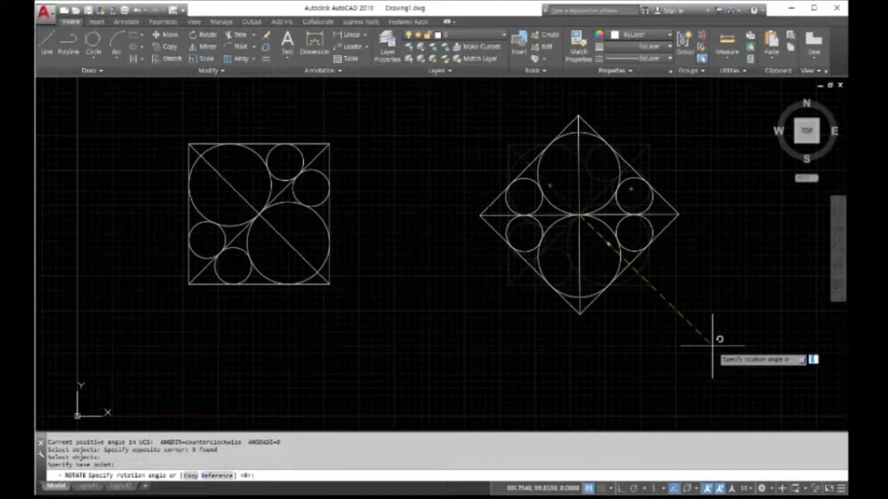
pyautogui.write('4')
pyautogui.press('BackSpace')
pyautogui.write('45')
pyautogui.press('Return')
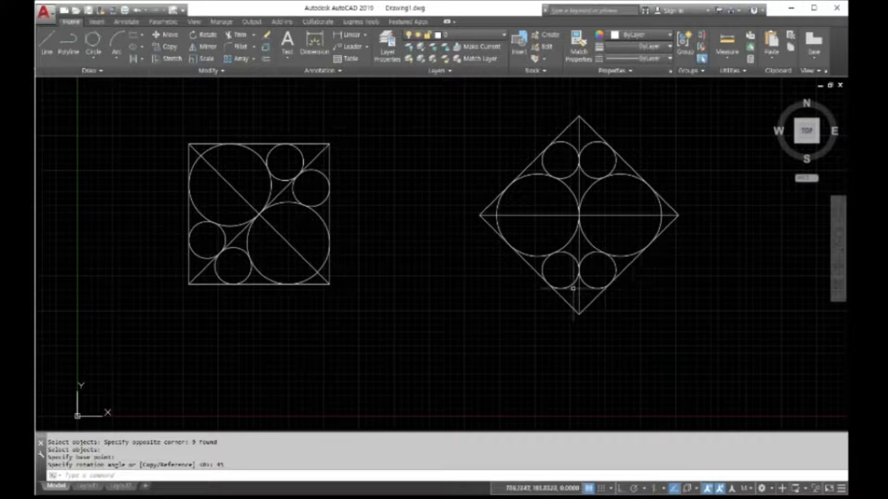
# - Trim everything that crosses below the rotated figure's horizontal diagonal, using that diagonal as the cutting edge
pyautogui.write('TRIM')
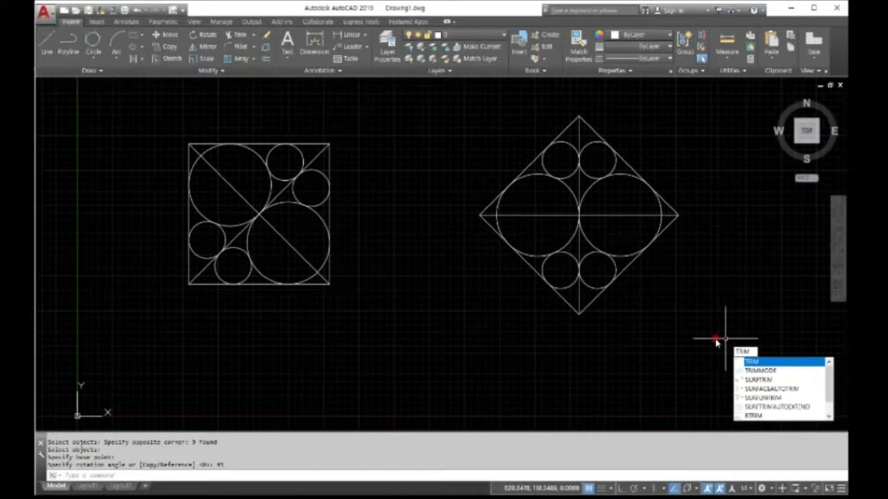
pyautogui.press('Return')
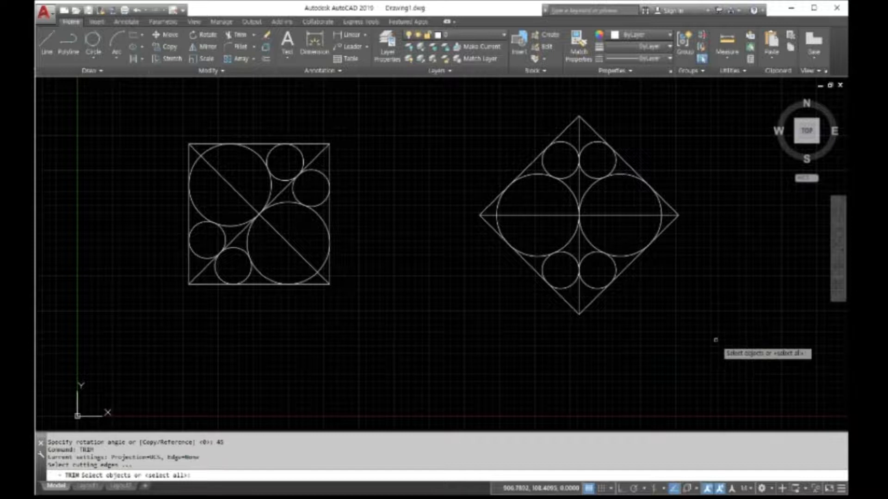
pyautogui.click(609, 215)
pyautogui.press('Return')
pyautogui.click(713, 319)
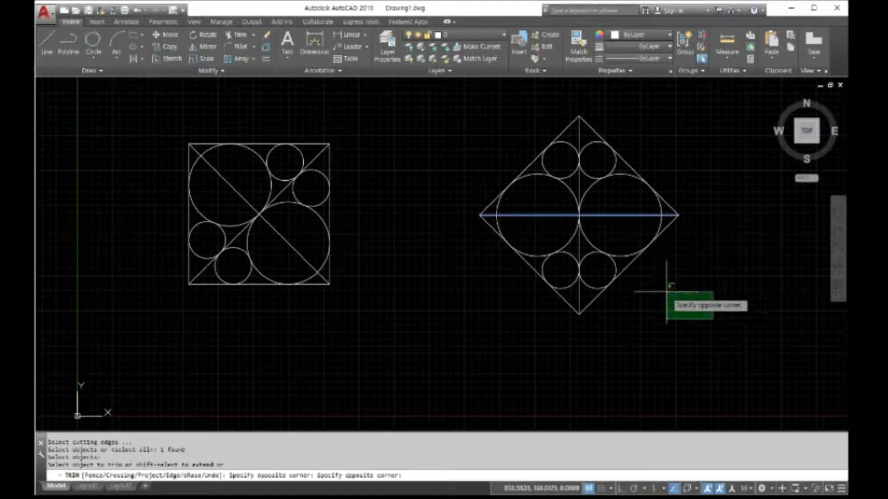
pyautogui.click(445, 229)
pyautogui.rightClick(441, 232)
pyautogui.click(399, 292)
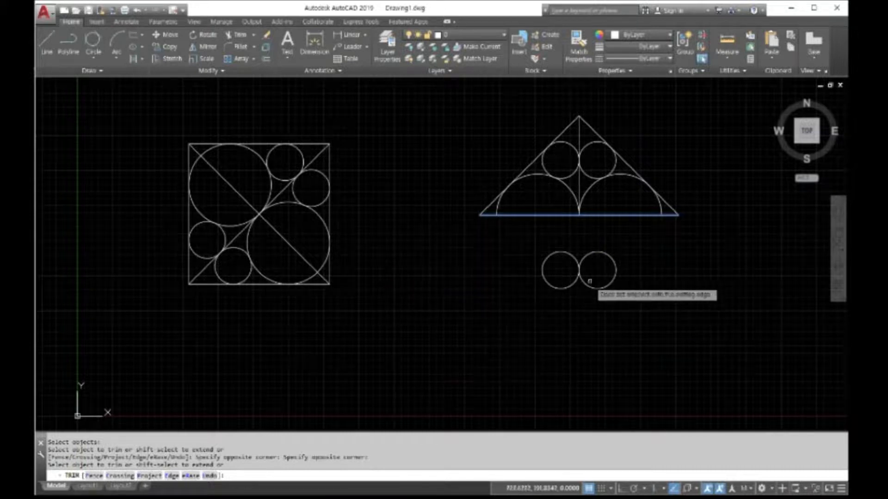
pyautogui.press('Escape')
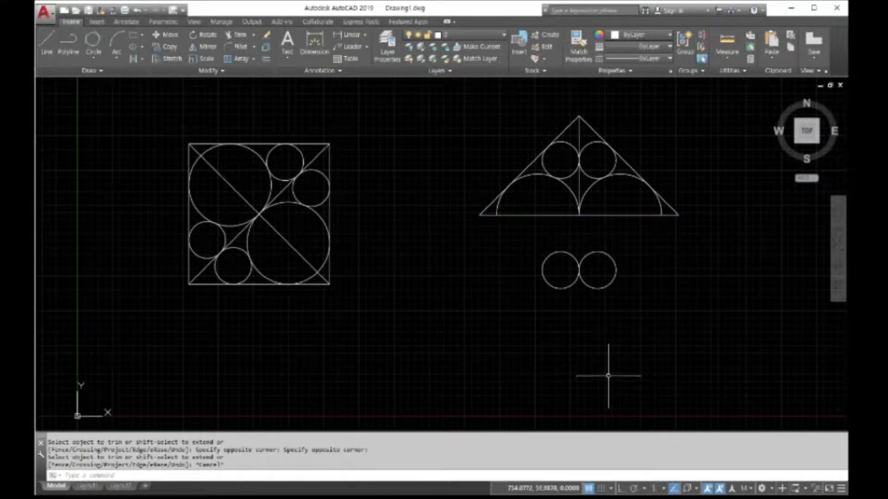
# - Erase the two small leftover circles below the trimmed triangular figure
pyautogui.write('e')
pyautogui.press('Return')
pyautogui.click(639, 325)
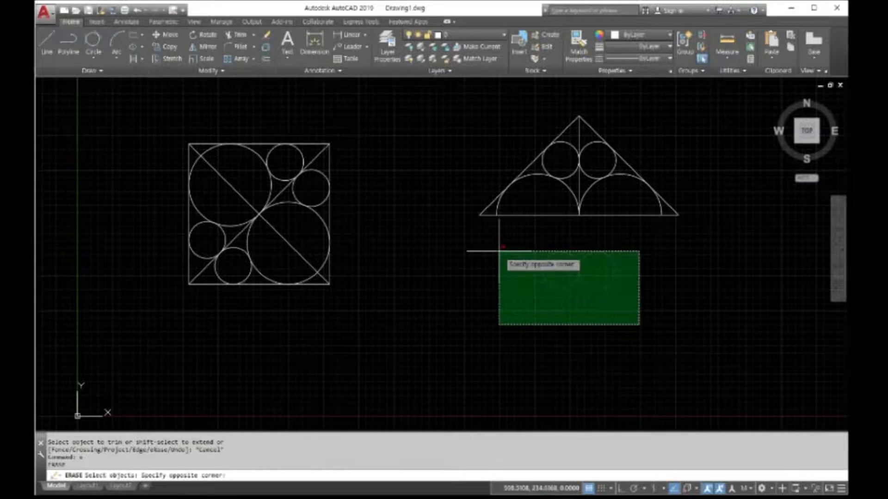
pyautogui.click(499, 251)
pyautogui.press('Return')
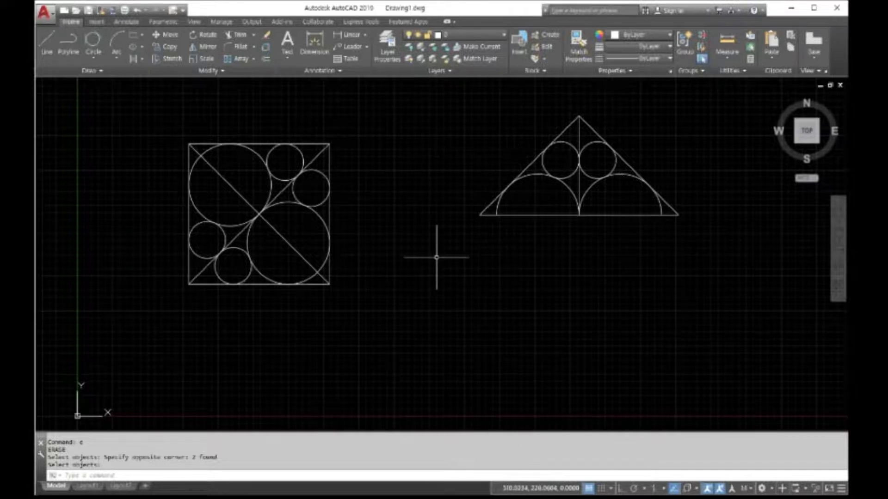
# - Mirror the triangular figure with its circles and arcs across its horizontal base line, keeping the source objects
pyautogui.write('mi')
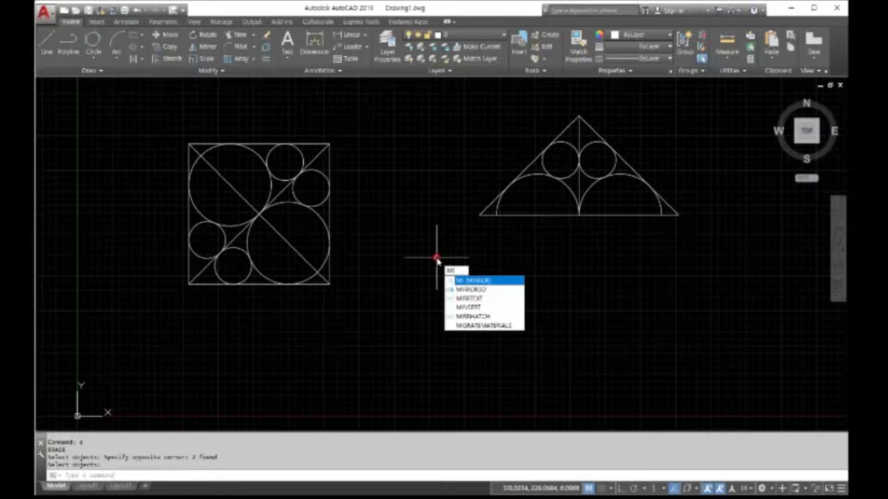
pyautogui.press('Return')
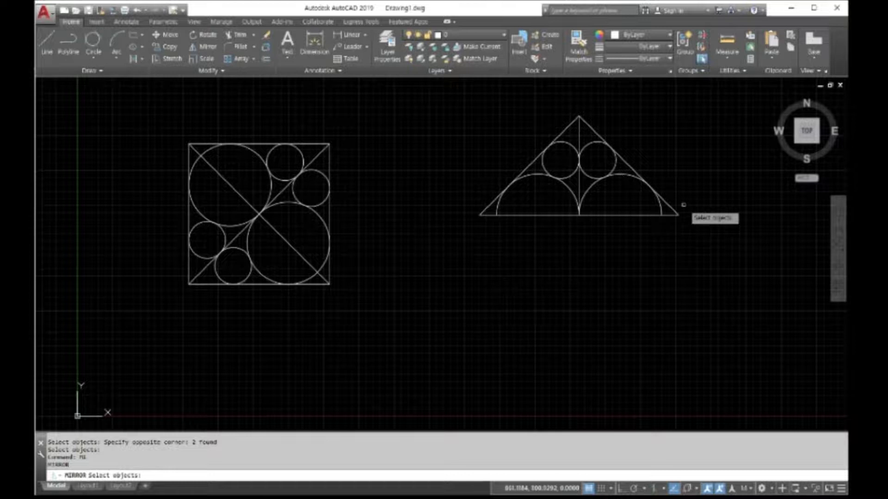
pyautogui.click(693, 221)
pyautogui.click(407, 104)
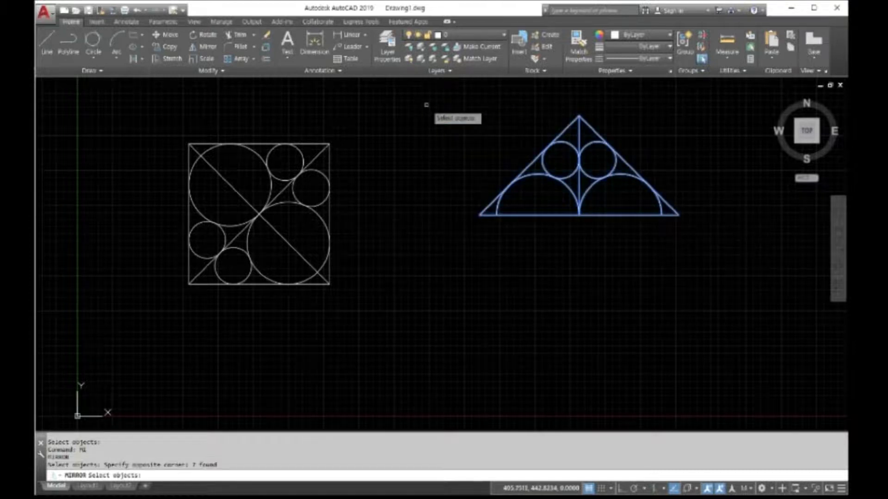
pyautogui.press('Return')
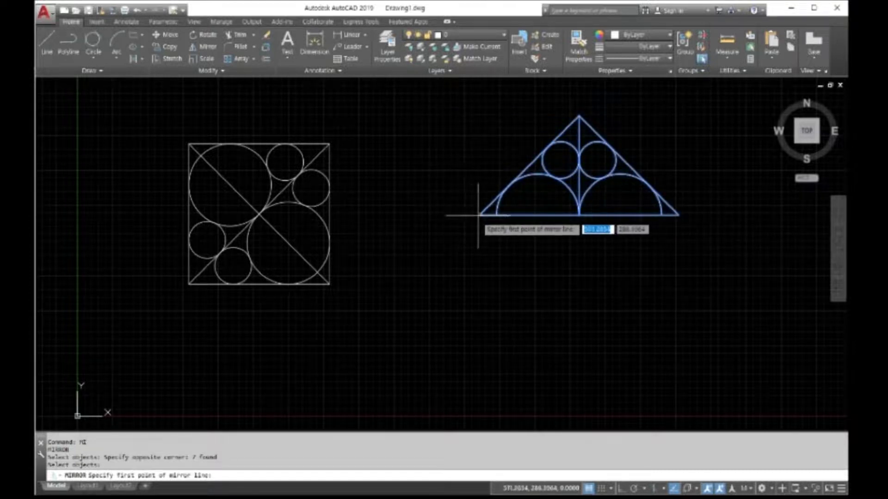
pyautogui.click(479, 215)
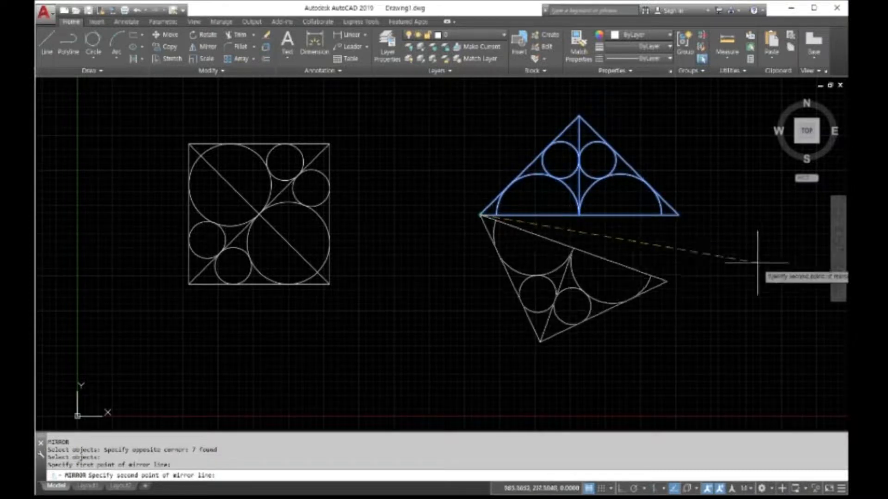
pyautogui.click(678, 215)
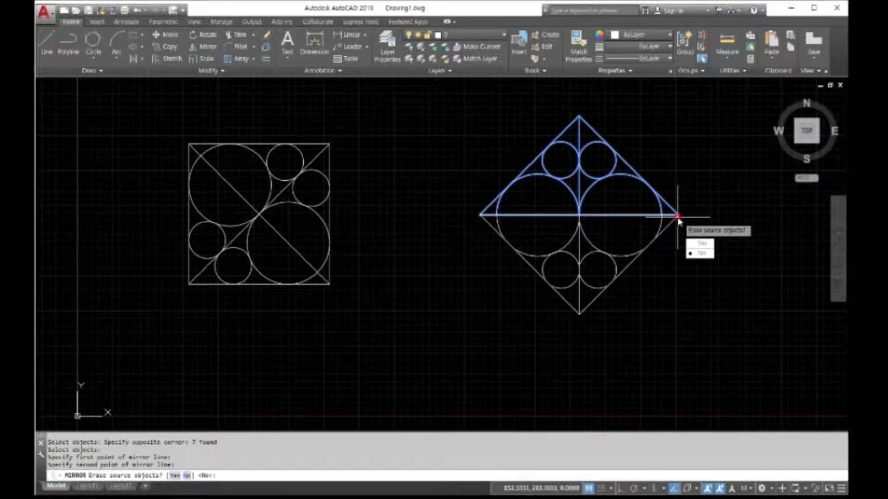
pyautogui.write('n')
pyautogui.press('Return')
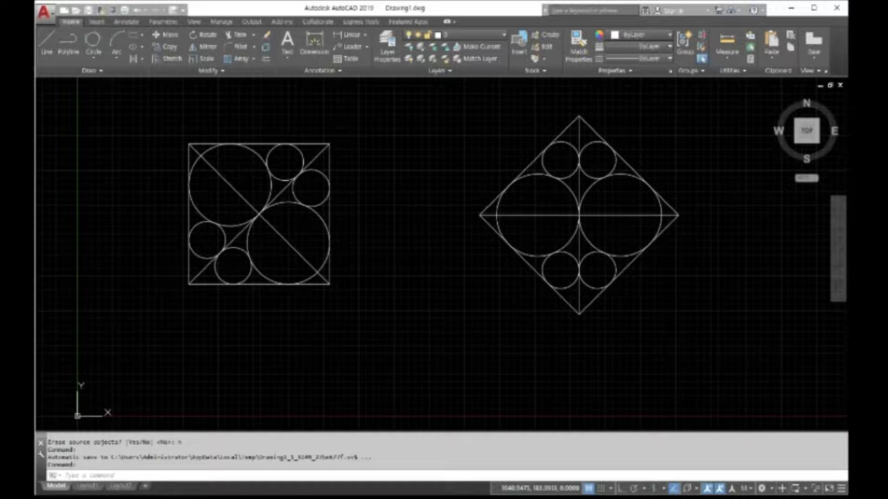
# - Erase the entire mirrored diamond figure
pyautogui.rightClick(710, 293)
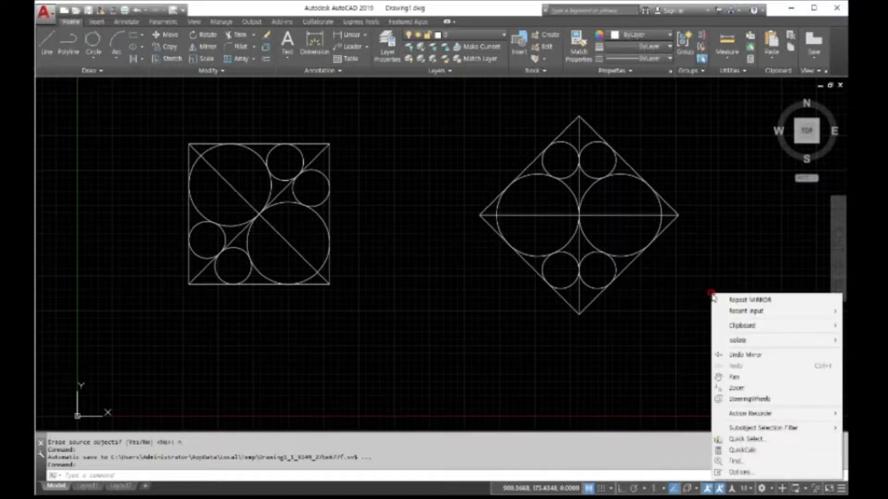
pyautogui.click(642, 276)
pyautogui.click(688, 293)
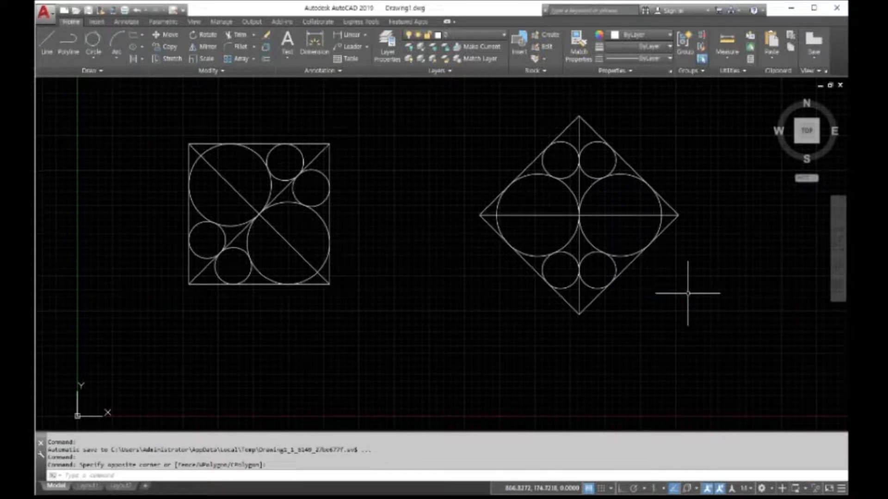
pyautogui.write('e')
pyautogui.press('Return')
pyautogui.click(723, 333)
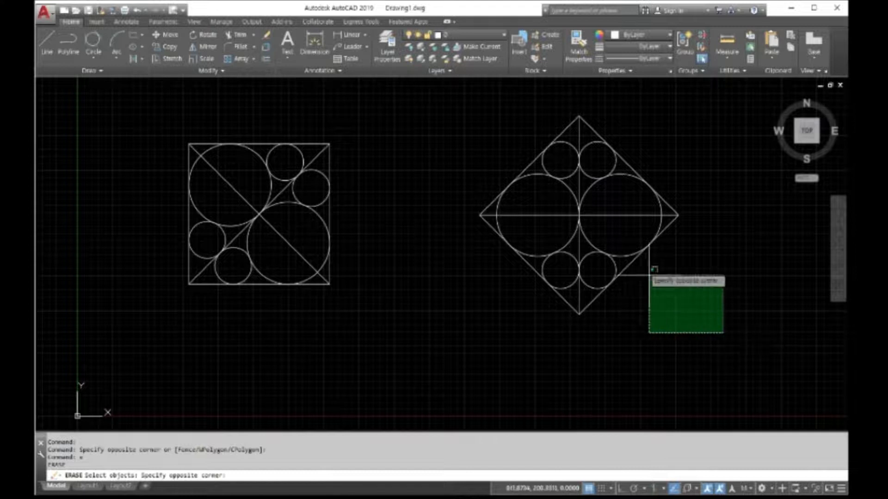
pyautogui.click(485, 129)
pyautogui.press('Return')
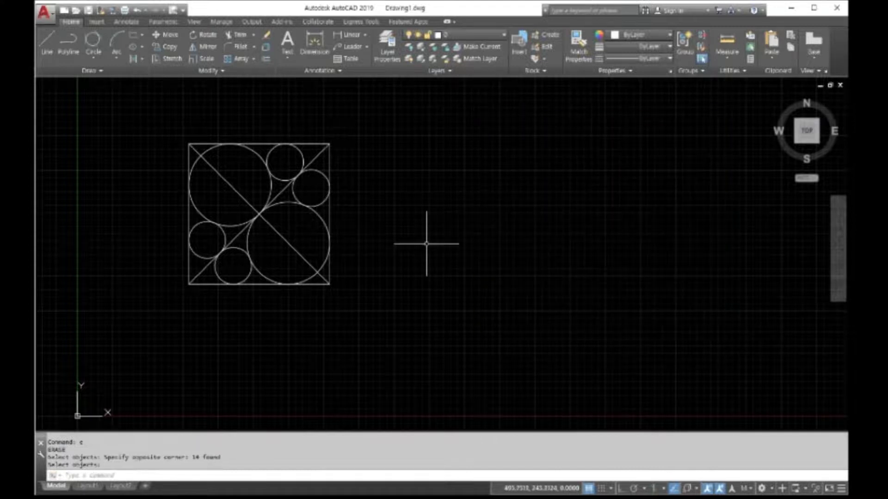
# - Check the current model space limits with the LIMITS command
pyautogui.click(175, 470)
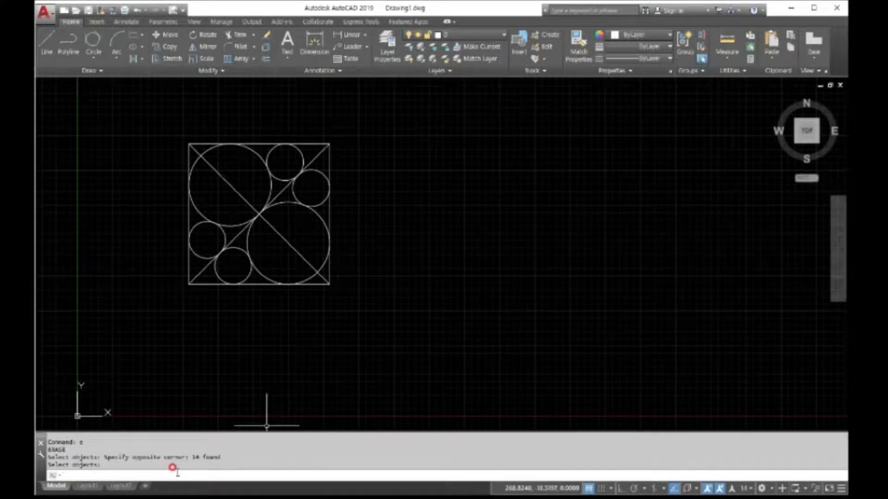
pyautogui.write('LIMITS')
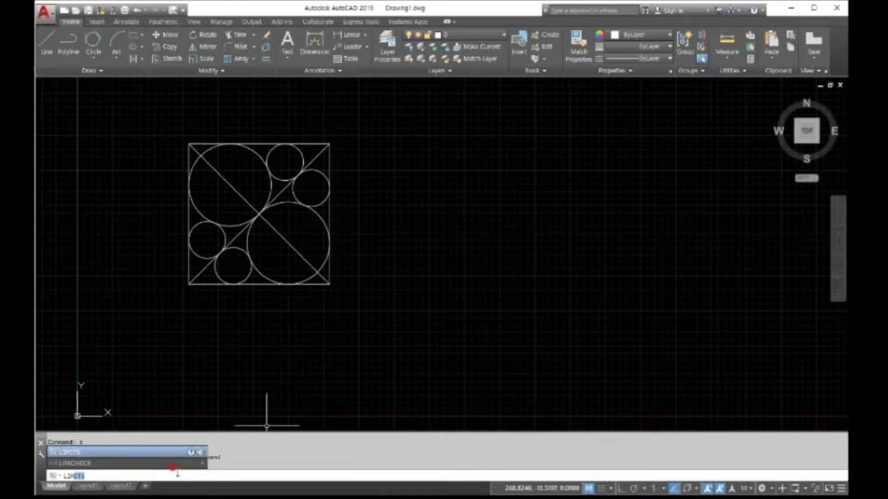
pyautogui.press('Return')
pyautogui.press('Return')
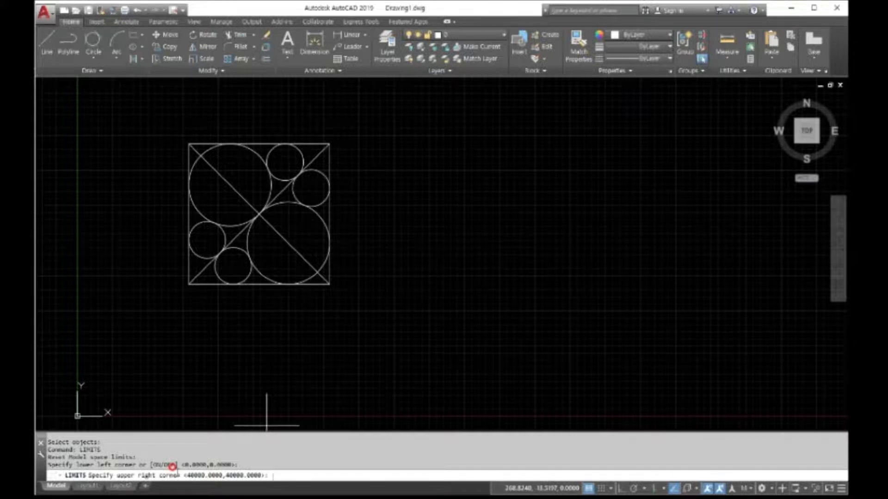
pyautogui.press('Escape')
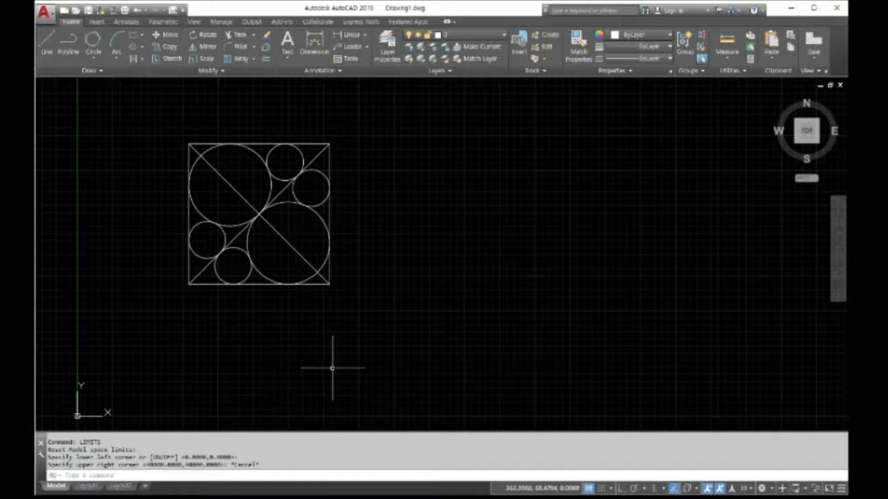
# - Erase the original square together with its circles and diagonals to leave the drawing area empty
pyautogui.scroll(-2, 320, 327)
pyautogui.scroll(-2, 320, 326)
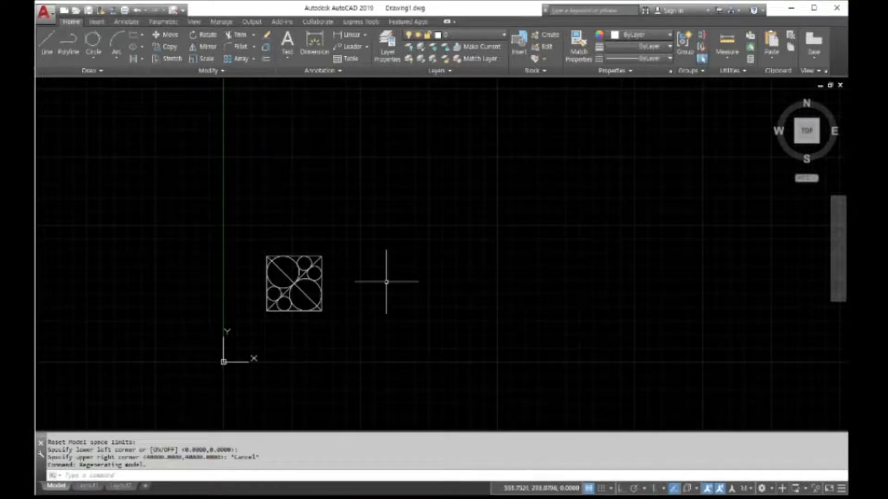
pyautogui.write('e')
pyautogui.press('Return')
pyautogui.click(361, 331)
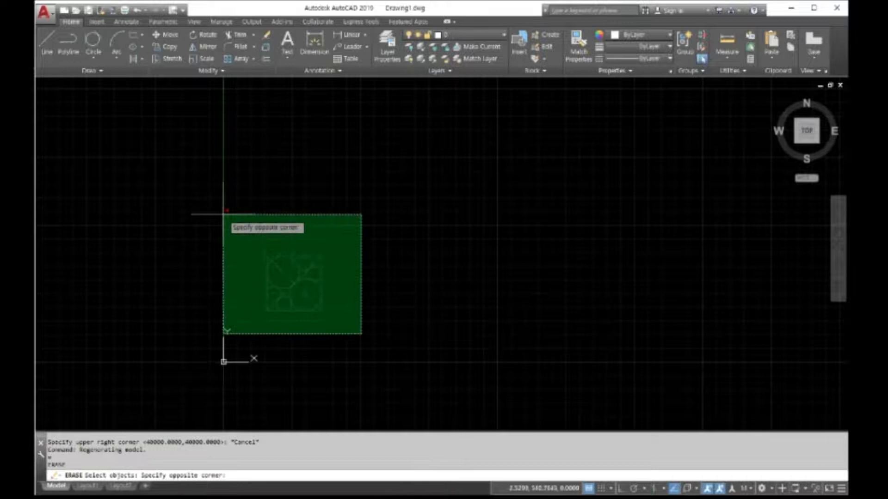
pyautogui.click(249, 221)
pyautogui.press('Return')
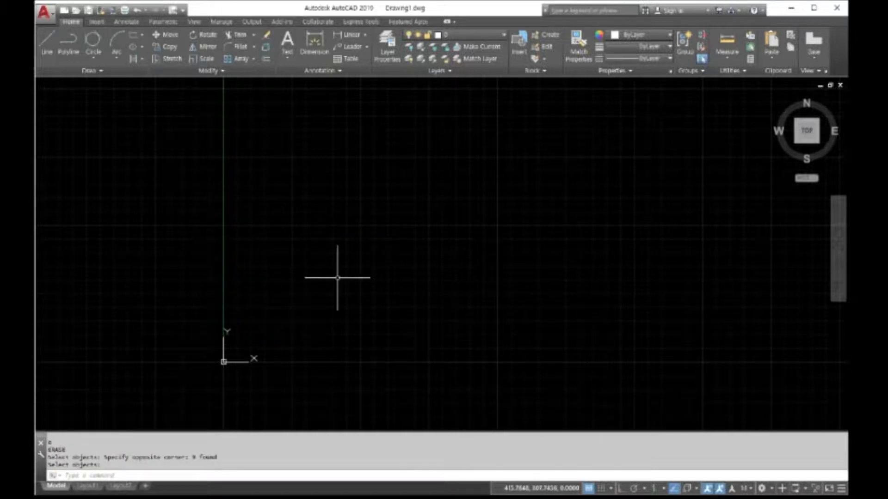
# - Draw a 1200 by 800 rectangle in the empty drawing area with the Rectangle command
pyautogui.click(837, 233)
pyautogui.moveTo(733, 208); pyautogui.dragTo(549, 268)
pyautogui.press('Escape')
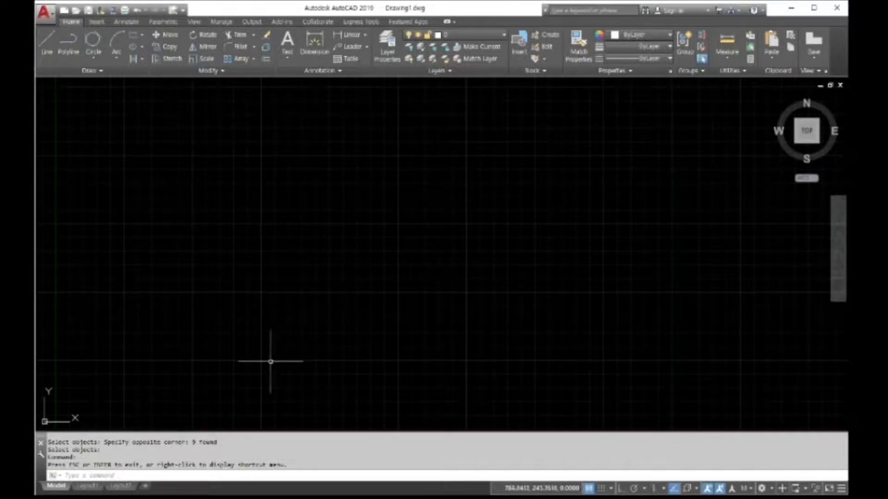
pyautogui.click(258, 297)
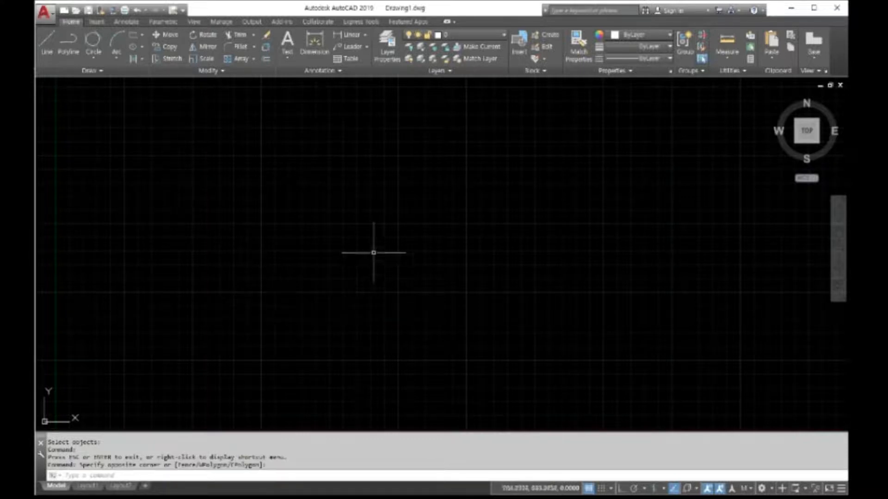
pyautogui.press('Escape')
pyautogui.click(132, 41)
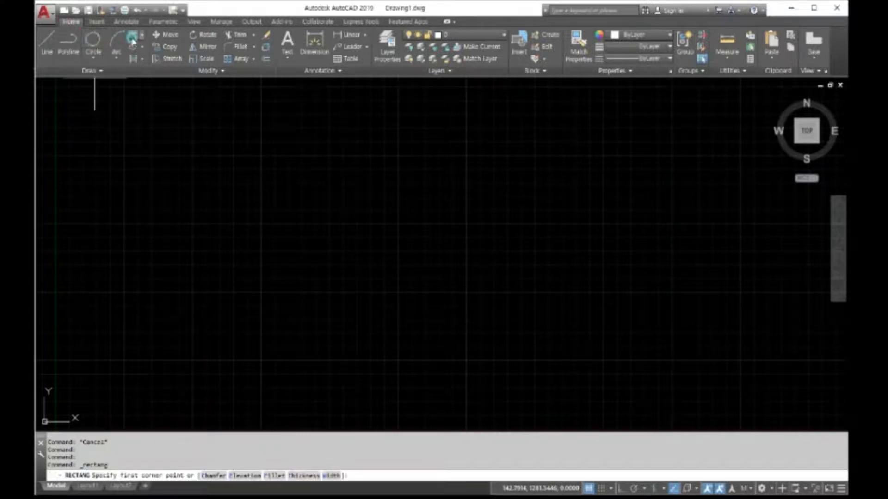
pyautogui.click(271, 296)
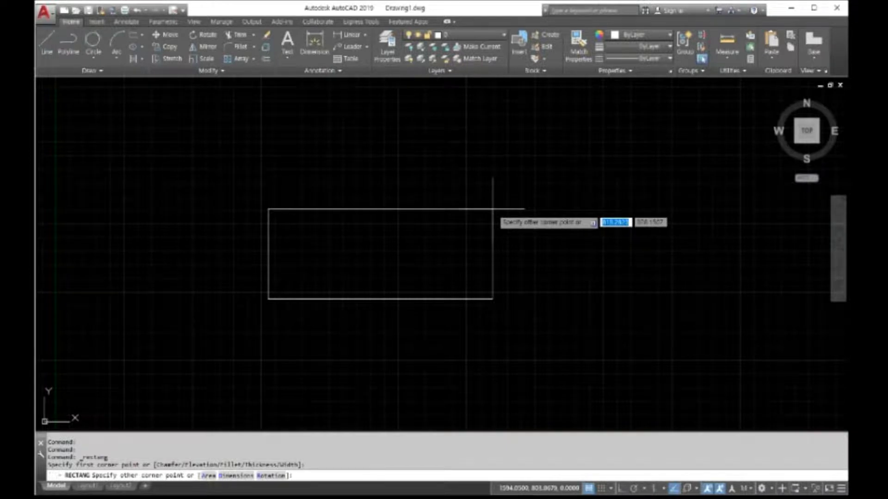
pyautogui.write('1070')
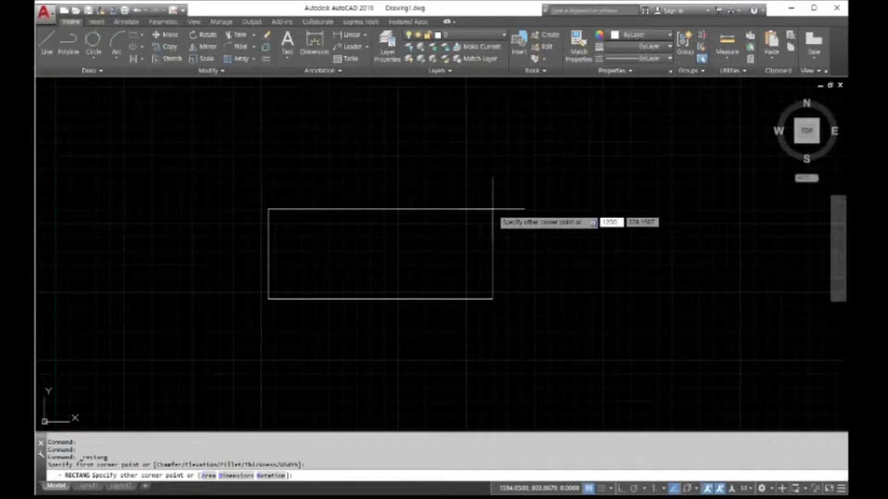
pyautogui.press('Tab')
pyautogui.write('500')
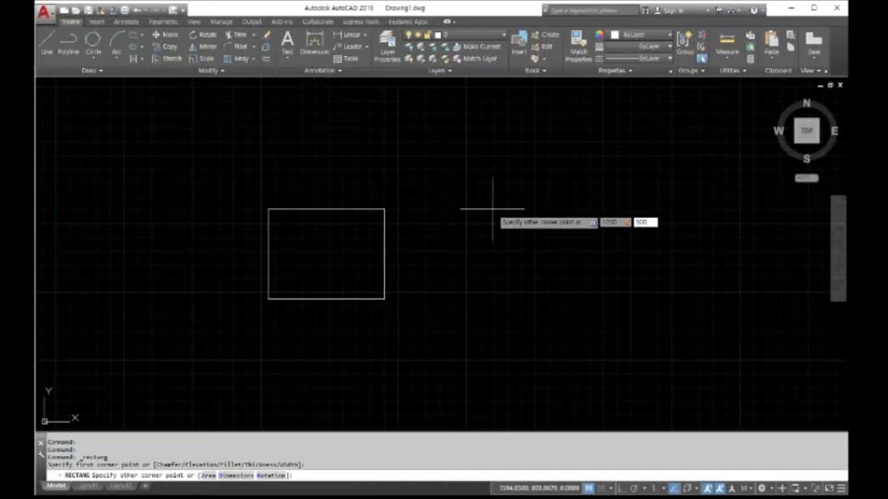
pyautogui.press('Return')
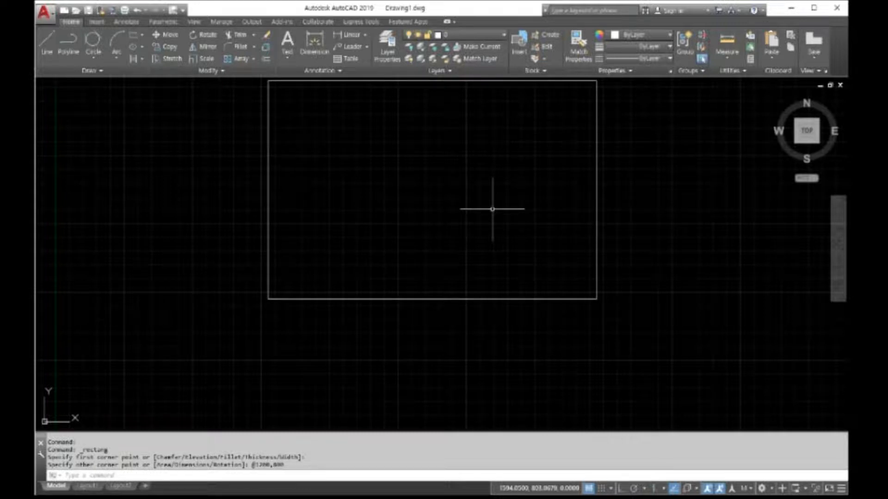
# - Move the rectangle by its upper-right corner up and to the right, away from the origin
pyautogui.scroll(-2, 492, 209)
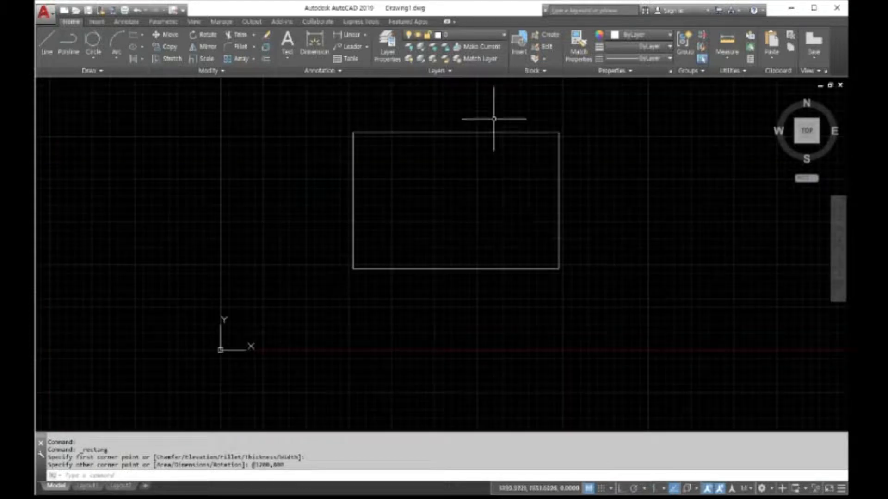
pyautogui.scroll(-3, 525, 115)
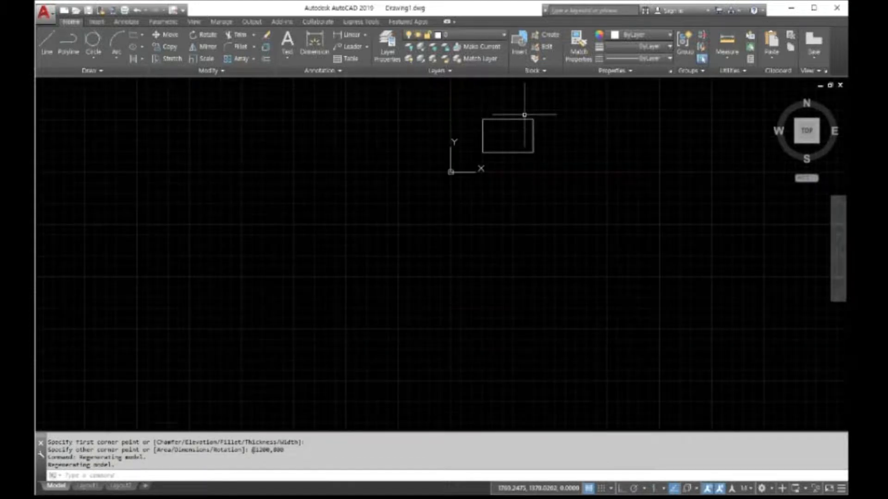
pyautogui.scroll(2, 551, 107)
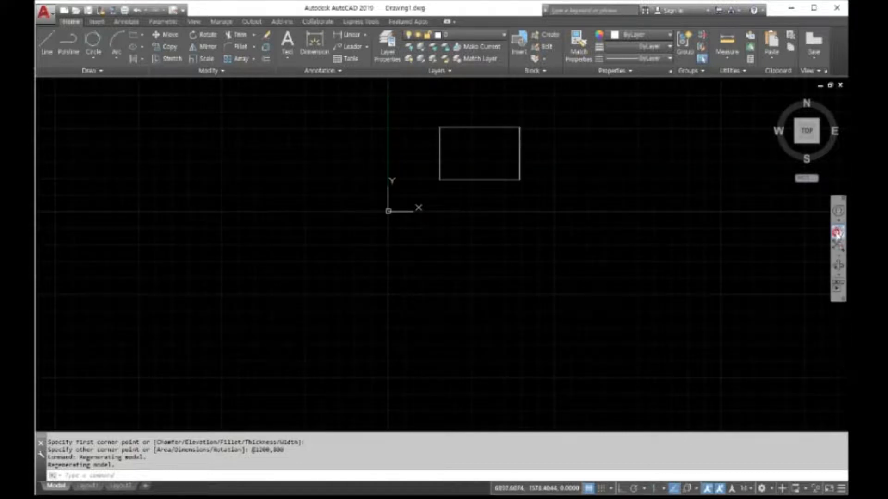
pyautogui.click(837, 231)
pyautogui.moveTo(773, 219)
pyautogui.mouseDown()
pyautogui.moveTo(630, 275)
pyautogui.moveTo(473, 374)
pyautogui.moveTo(436, 386)
pyautogui.mouseUp()
pyautogui.press('Escape')
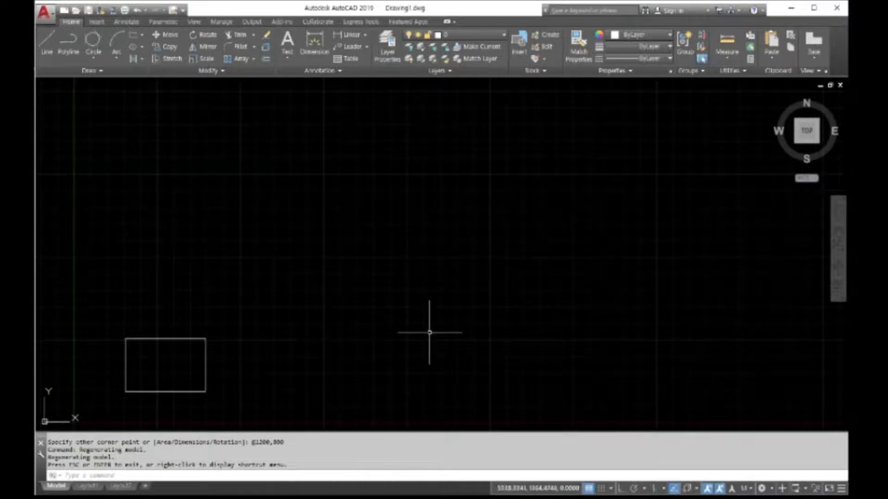
pyautogui.write('m')
pyautogui.press('Return')
pyautogui.click(155, 340)
pyautogui.press('Return')
pyautogui.click(206, 339)
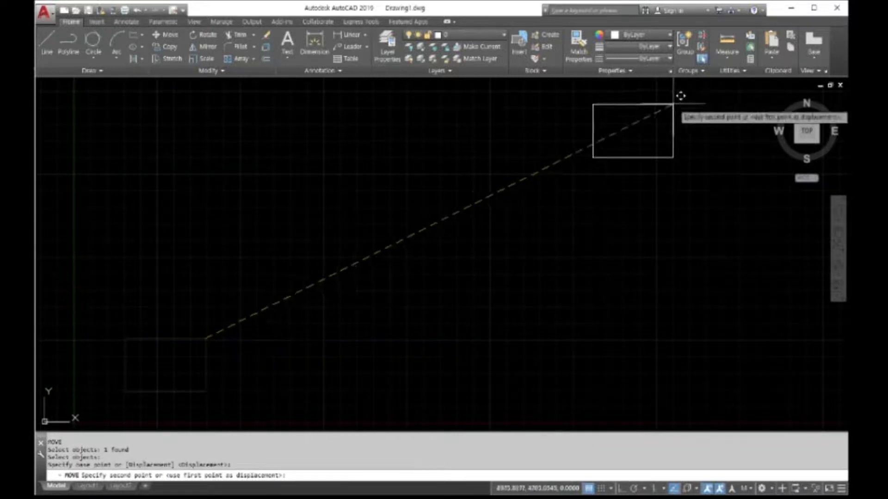
pyautogui.click(473, 195)
pyautogui.press('Escape')
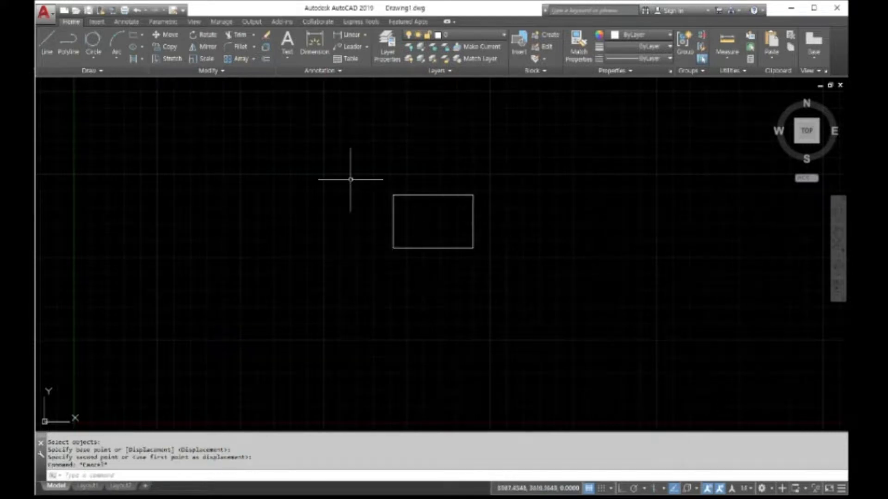
pyautogui.scroll(4, 401, 188)
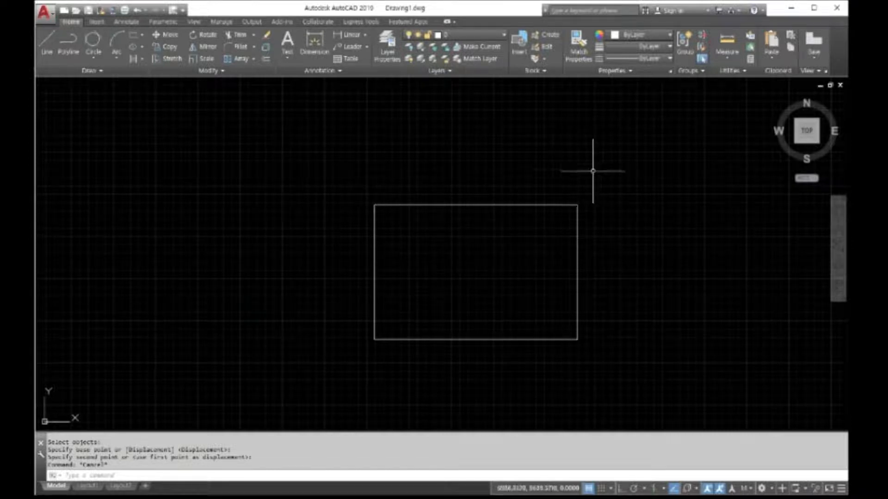
pyautogui.click(667, 37)
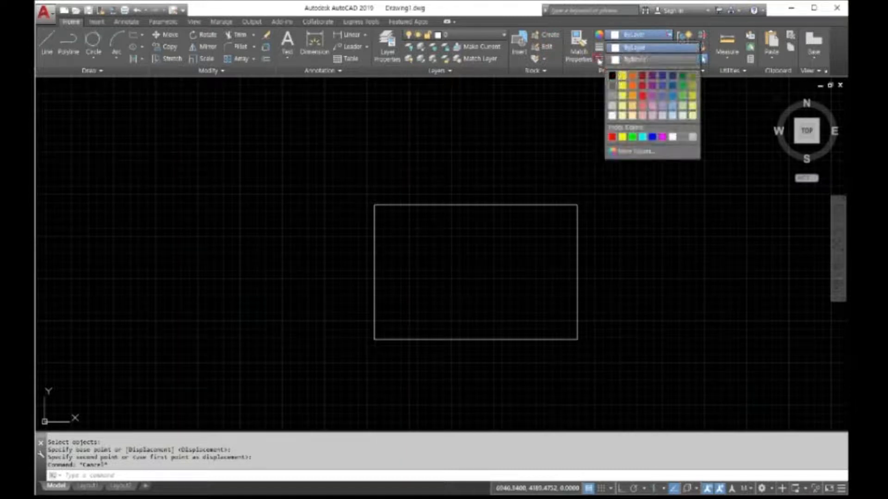
pyautogui.click(568, 107)
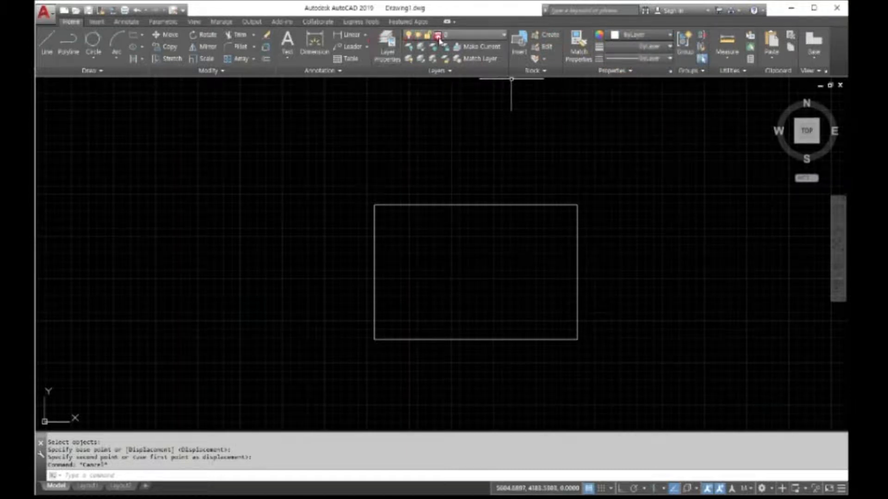
pyautogui.click(461, 40)
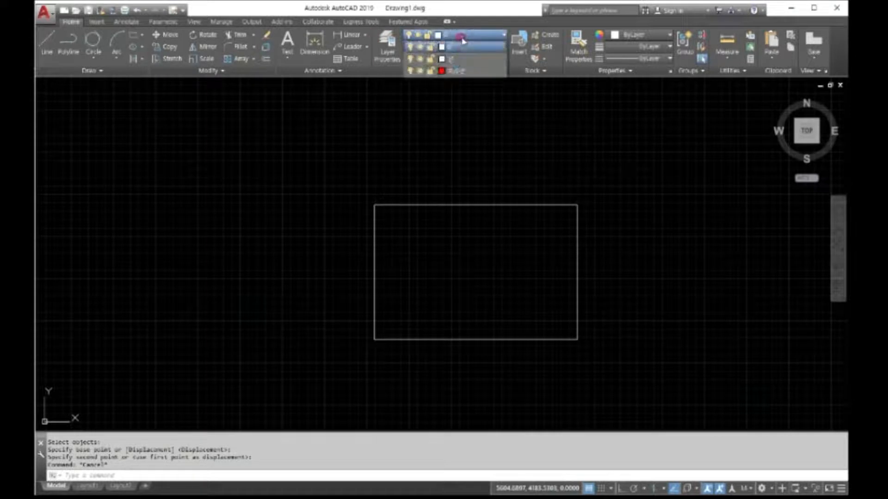
pyautogui.click(462, 39)
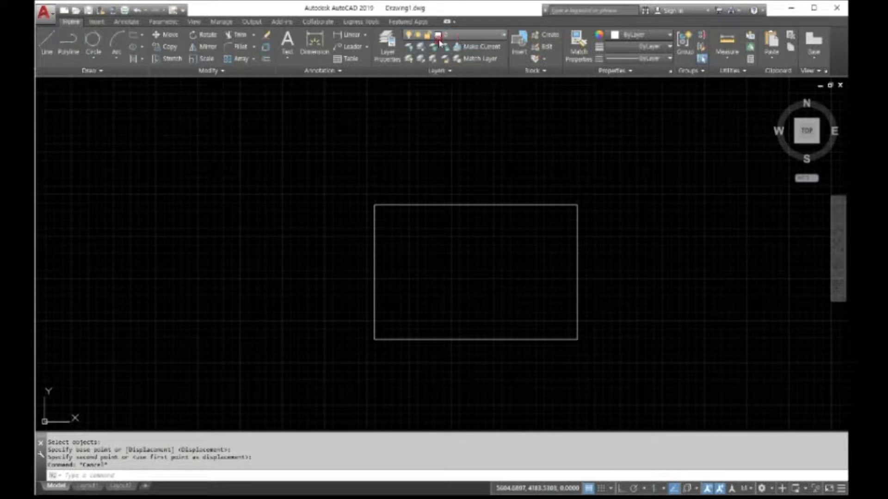
# - Create two new layers named 테이블 and 의자 in the layer properties
pyautogui.click(398, 41)
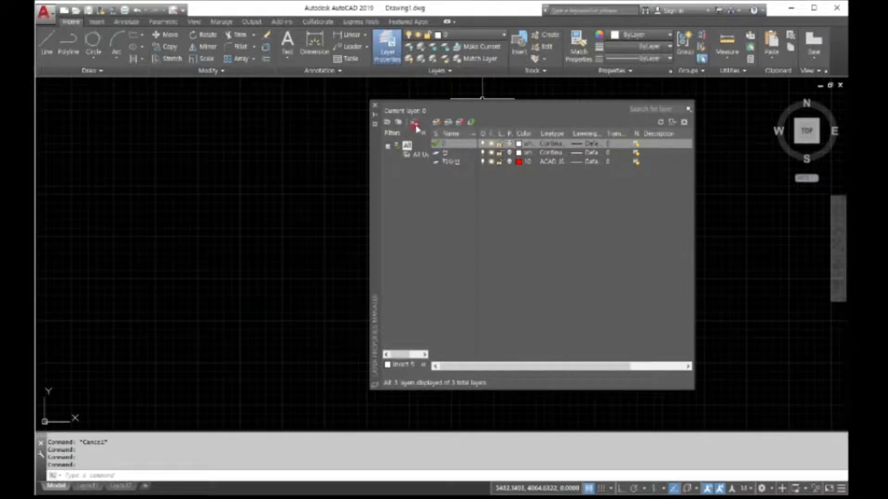
pyautogui.click(436, 123)
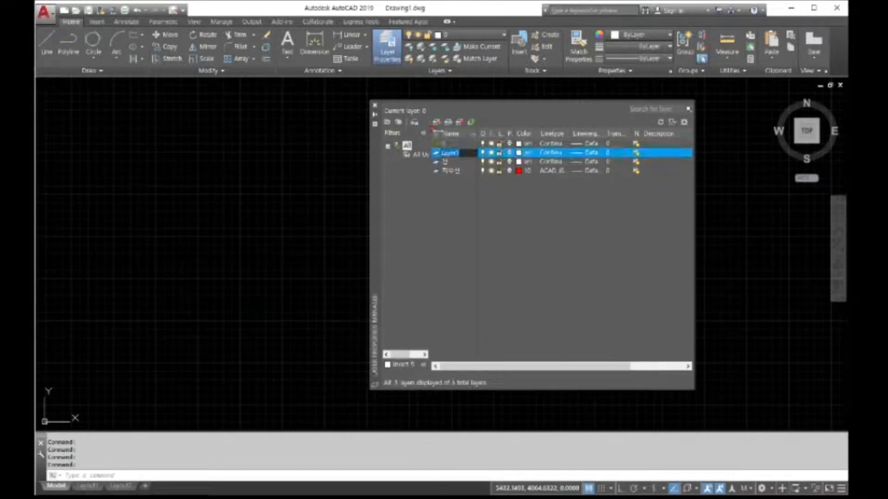
pyautogui.write('xp')
pyautogui.write('dlqm')
pyautogui.write('테이')
pyautogui.write('블')
pyautogui.press('Return')
pyautogui.press('Return')
pyautogui.write('의자')
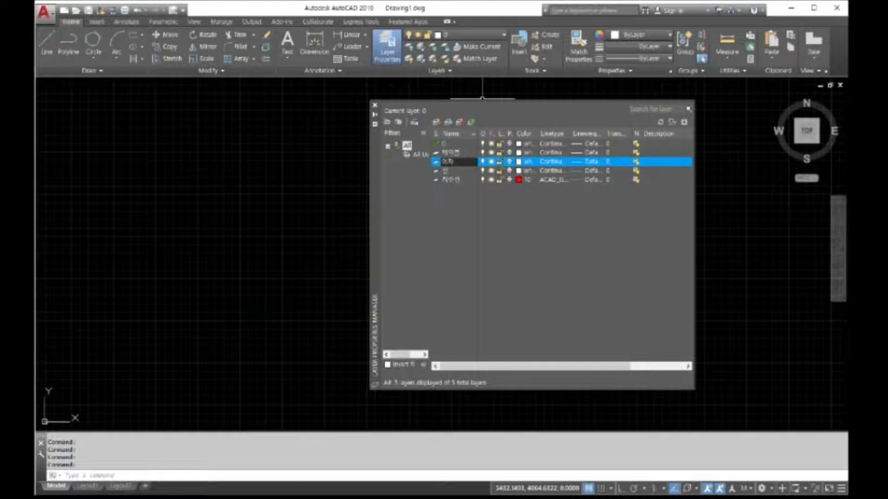
pyautogui.press('Return')
# - Assign index color 24 to the 테이블 layer and 44 to the 의자 layer, then close the layer properties
pyautogui.click(518, 153)
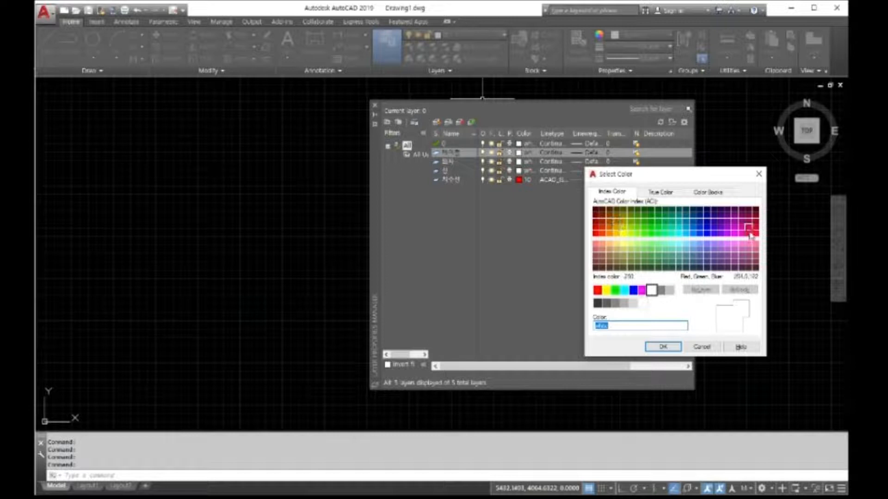
pyautogui.click(602, 221)
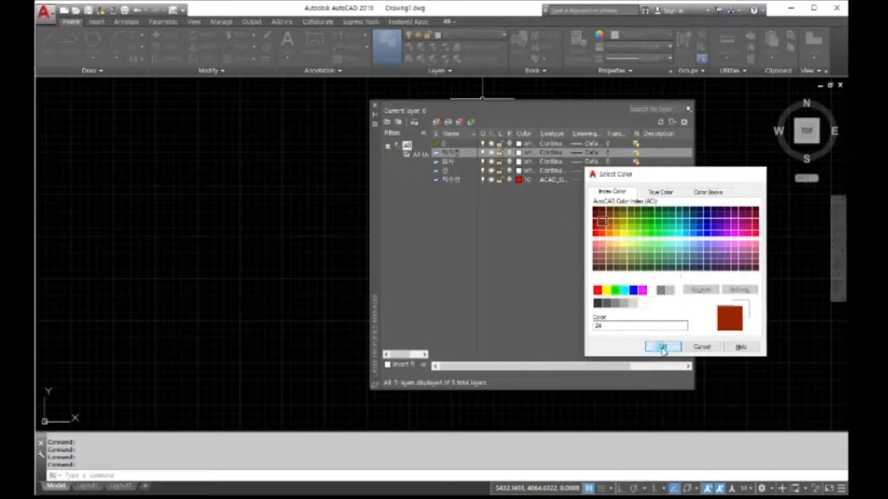
pyautogui.click(661, 346)
pyautogui.click(519, 162)
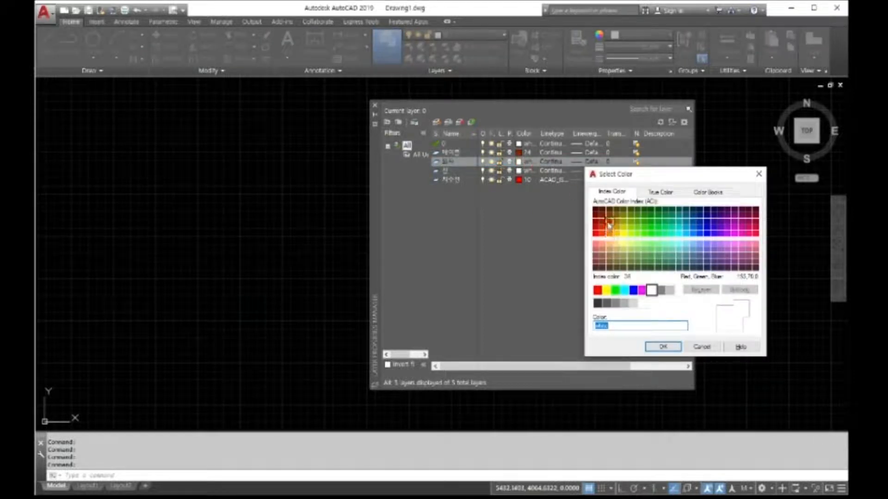
pyautogui.click(617, 221)
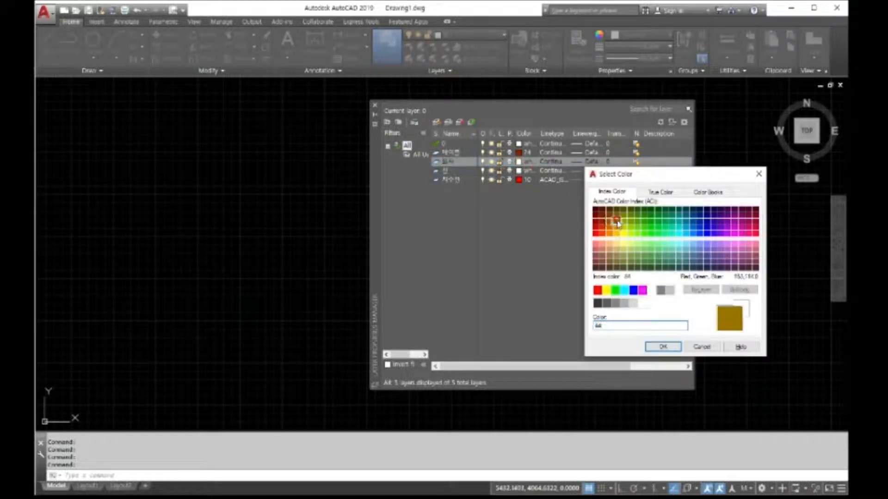
pyautogui.click(661, 347)
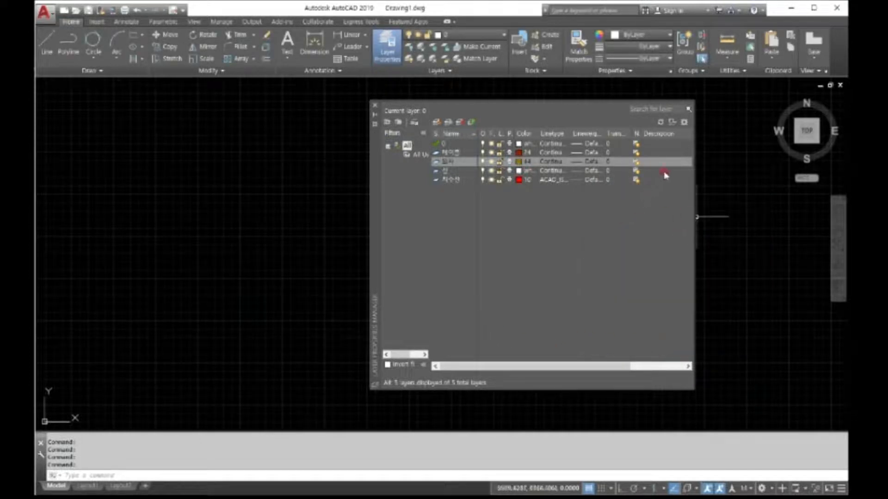
pyautogui.click(373, 106)
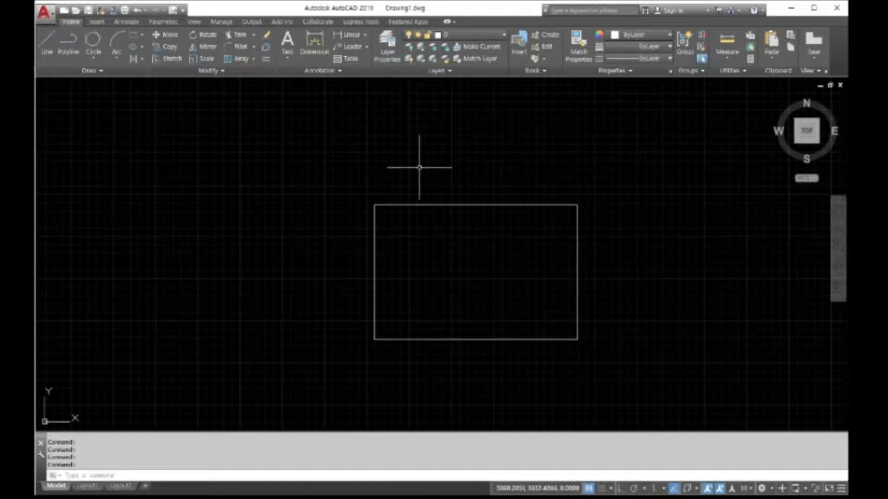
# - Make the 테이블 layer current and draw a rectangle over the existing one, from its lower-left to its upper-right corner
pyautogui.click(491, 36)
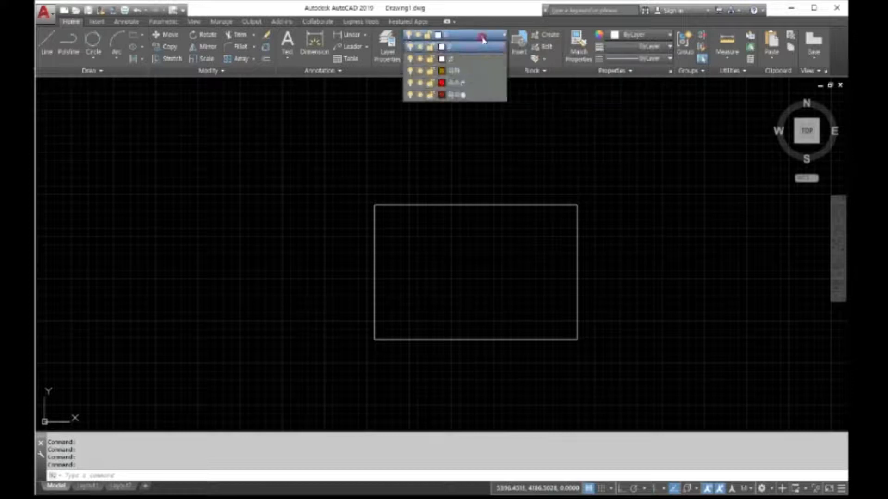
pyautogui.click(453, 83)
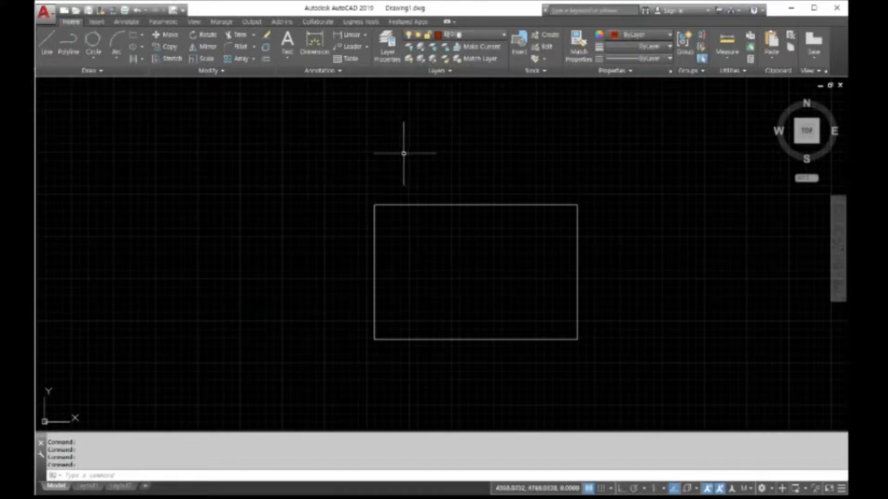
pyautogui.click(136, 39)
pyautogui.click(374, 340)
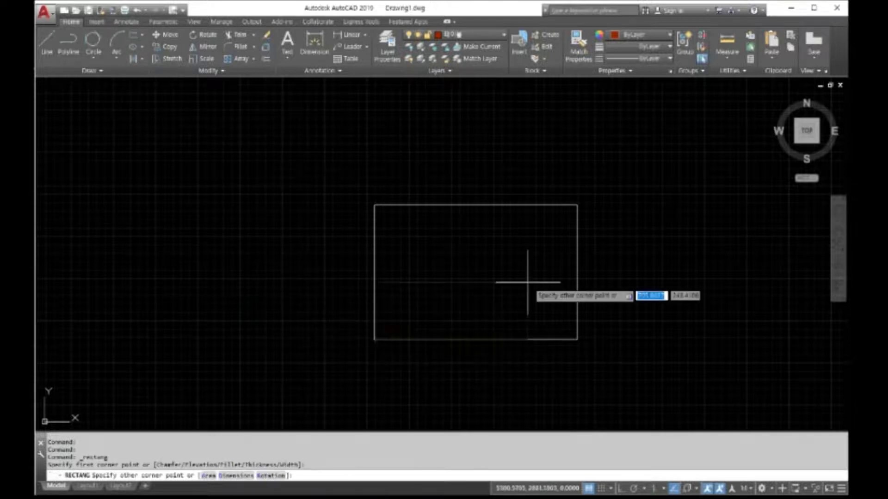
pyautogui.click(577, 204)
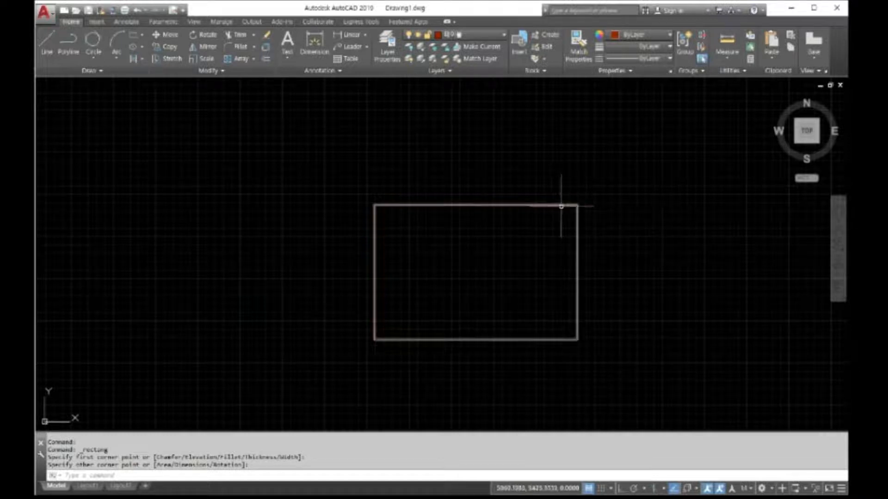
pyautogui.press('Escape')
pyautogui.press('Escape')
pyautogui.write('ㅡ')
pyautogui.press('space')
pyautogui.press('Escape')
pyautogui.press('Escape')
pyautogui.press('Escape')
pyautogui.click(501, 228)
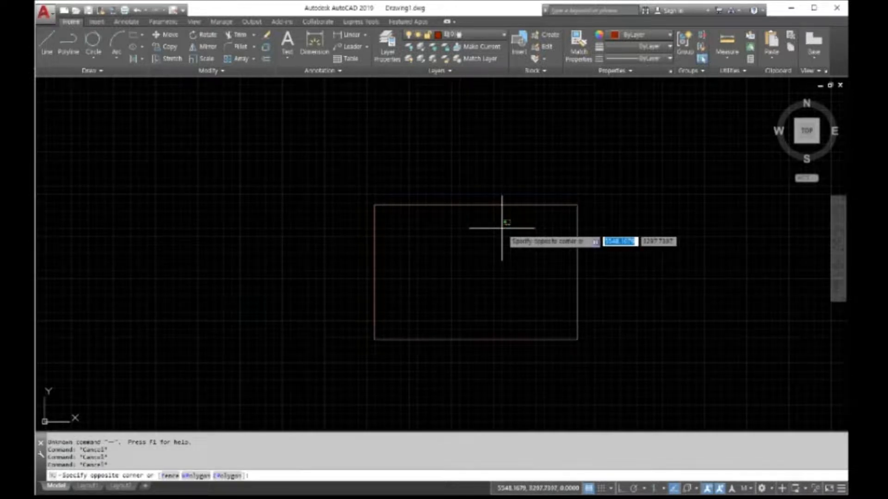
pyautogui.press('Escape')
pyautogui.write('~')
pyautogui.press('Return')
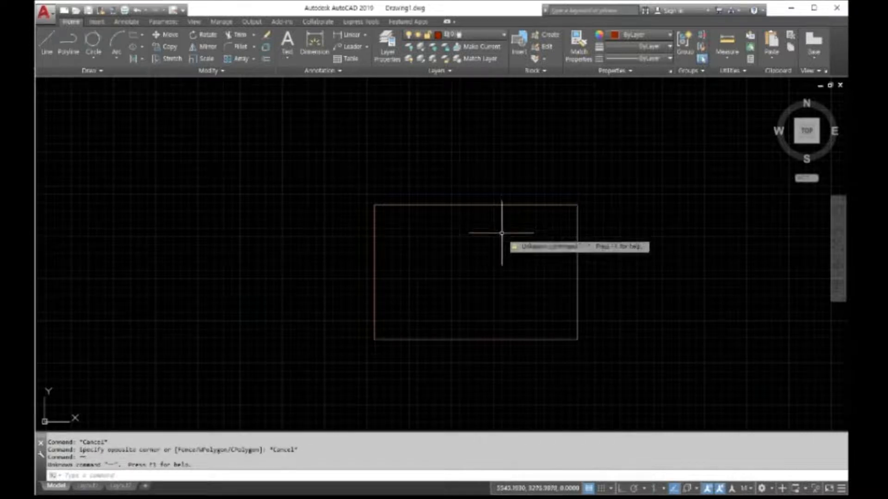
pyautogui.write('M')
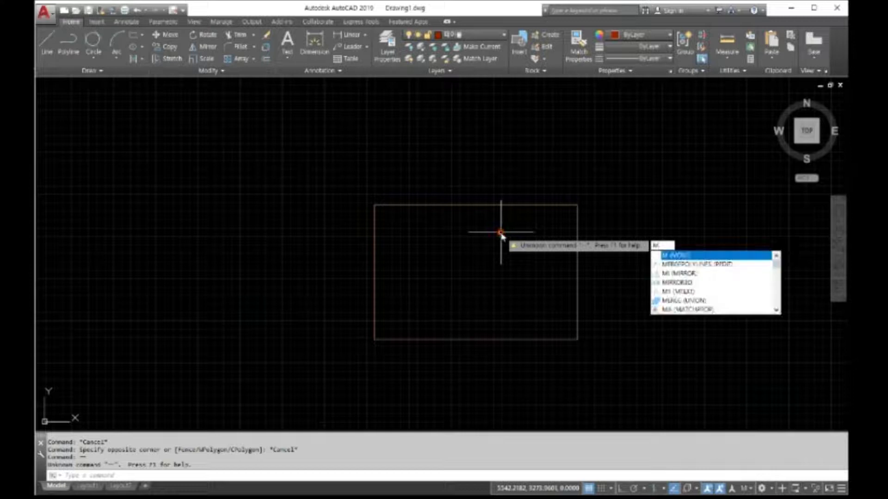
pyautogui.click(501, 232)
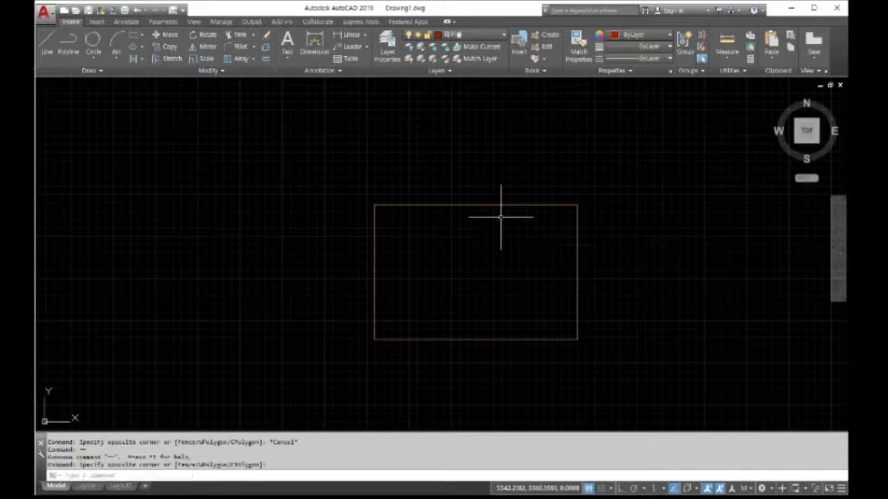
# - Move the newly drawn rectangle by its upper-right corner to the right, off the original rectangle beneath it
pyautogui.rightClick(495, 224)
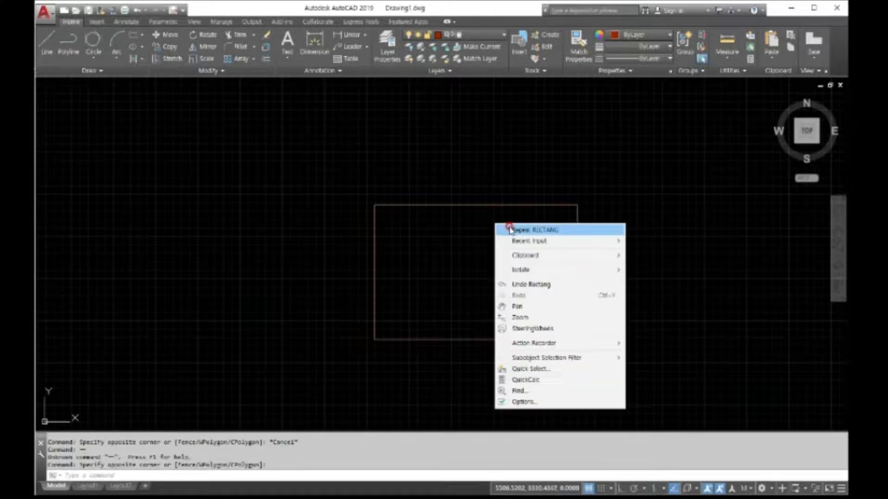
pyautogui.click(509, 229)
pyautogui.write('m')
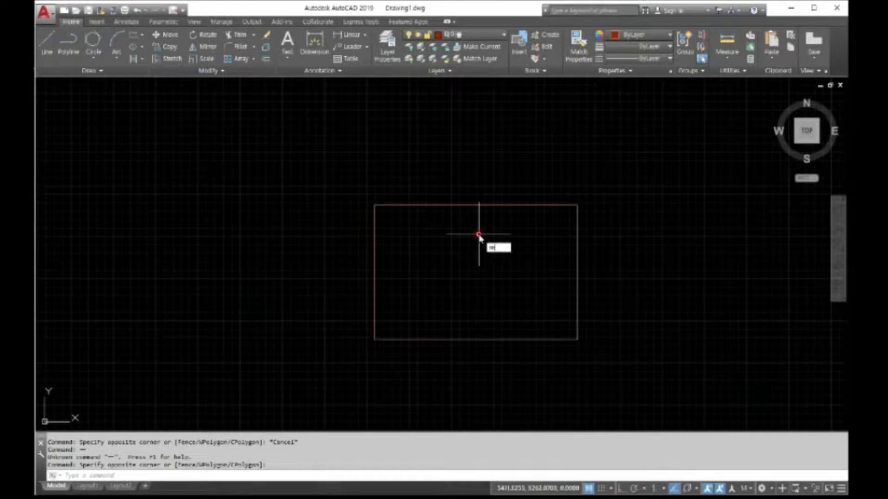
pyautogui.press('Return')
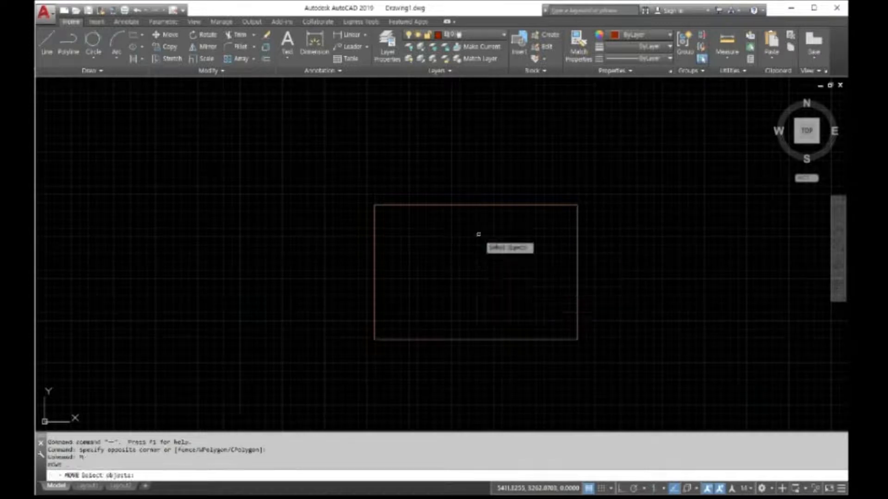
pyautogui.click(577, 222)
pyautogui.press('Return')
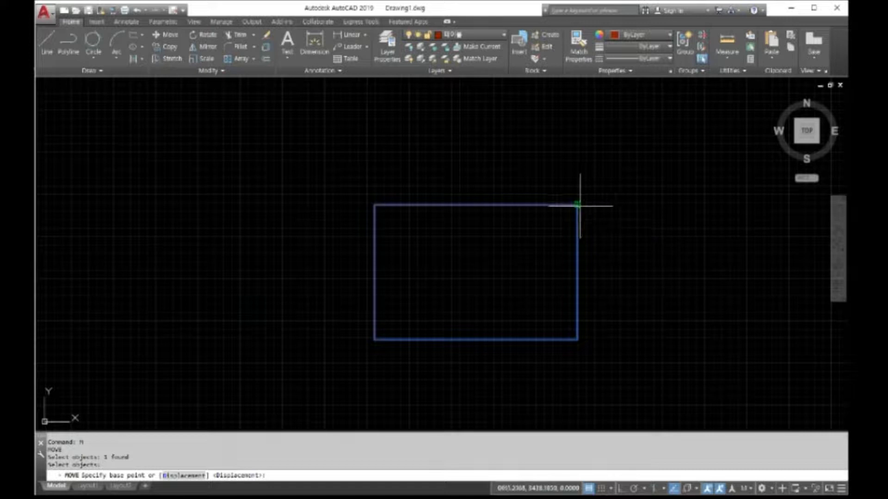
pyautogui.click(577, 204)
pyautogui.click(684, 199)
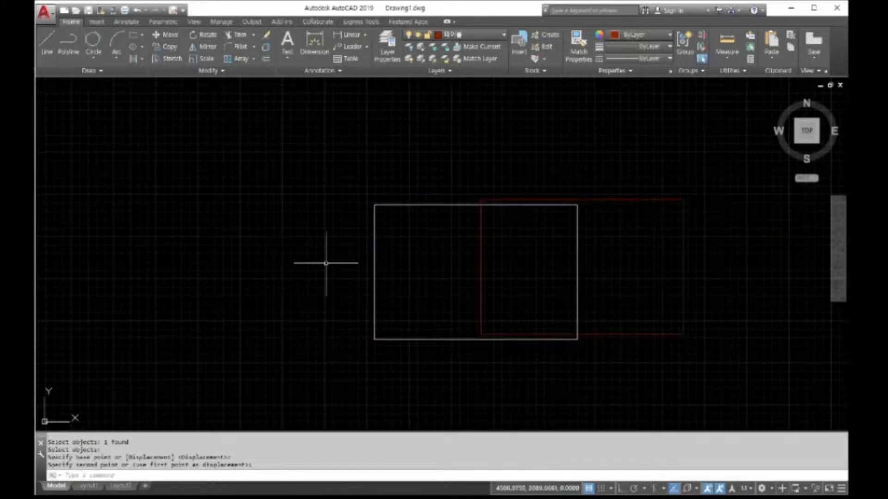
# - Erase the original white rectangle, keeping the red one
pyautogui.write('a')
pyautogui.press('Return')
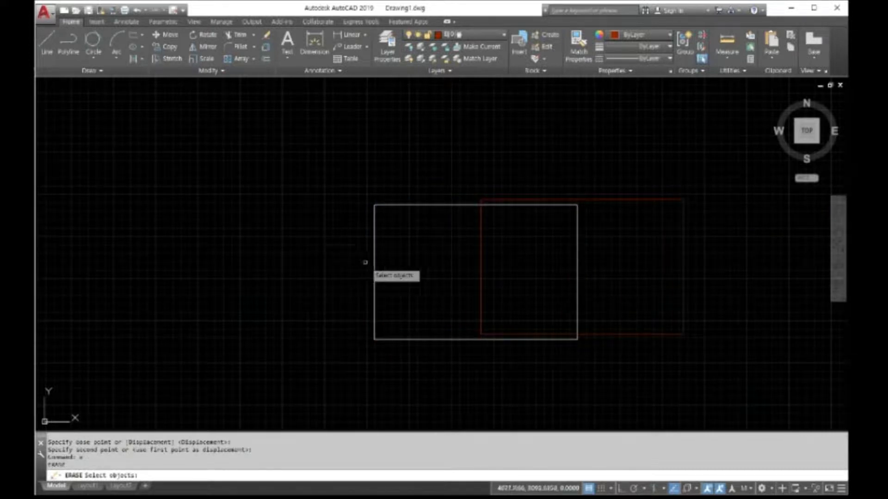
pyautogui.click(375, 262)
pyautogui.press('Return')
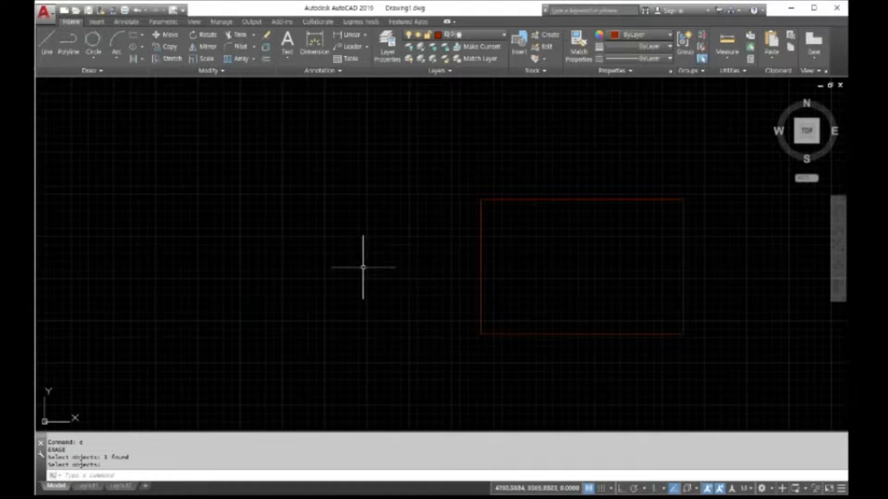
# - Move the red rectangle by its lower-left corner back to the left, near where the erased rectangle stood
pyautogui.write('m')
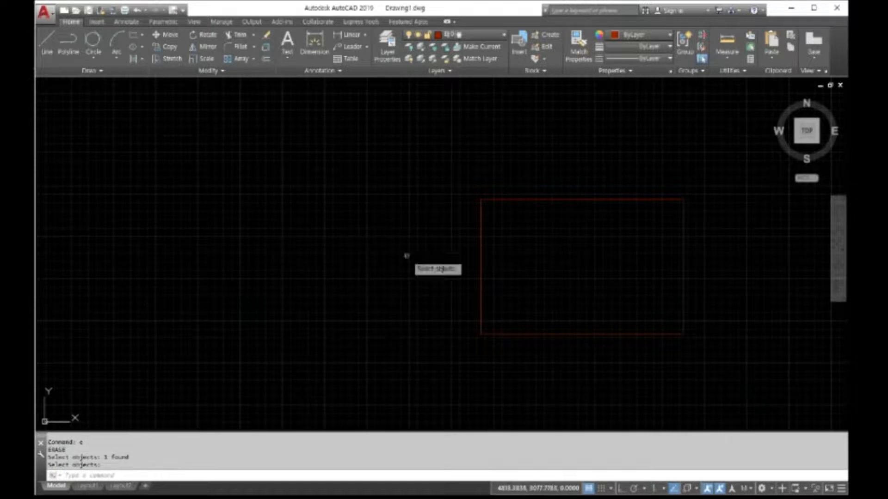
pyautogui.press('Return')
pyautogui.click(517, 199)
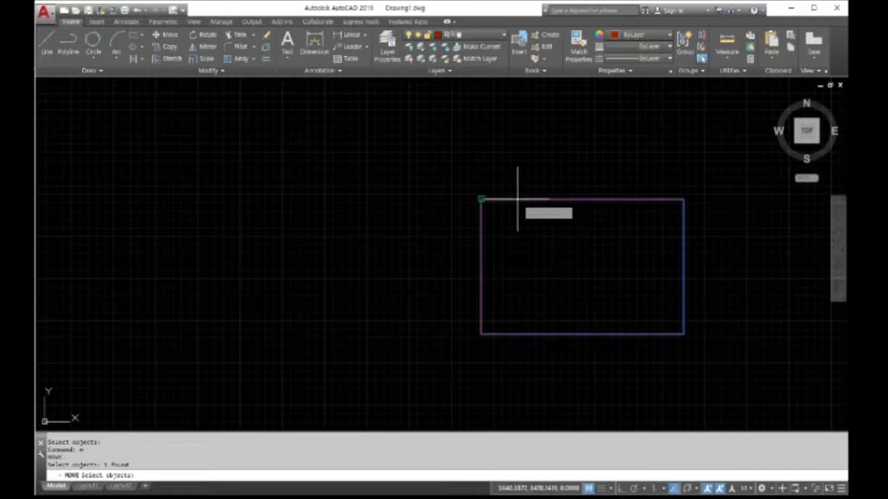
pyautogui.press('Return')
pyautogui.click(482, 333)
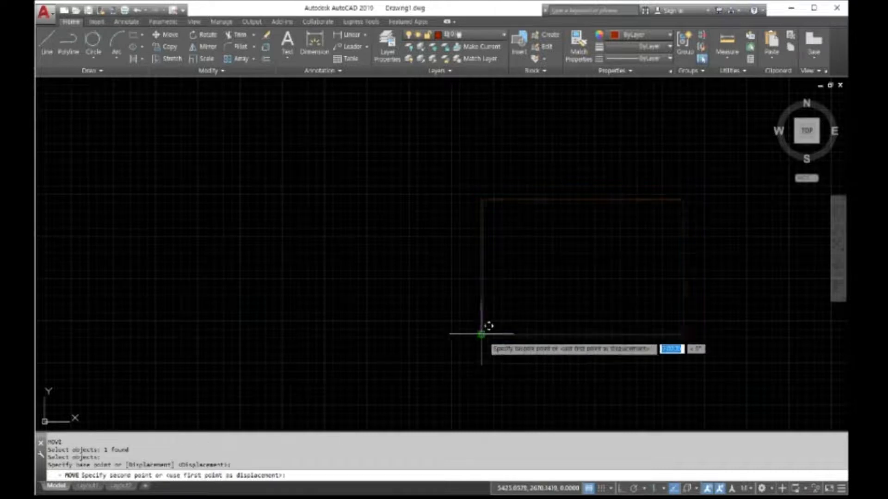
pyautogui.click(373, 320)
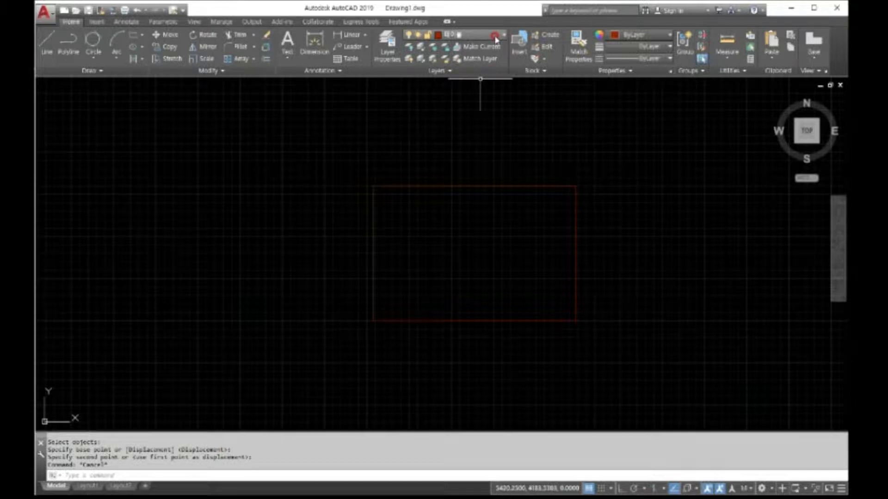
# - Make the white layer current
pyautogui.click(480, 35)
pyautogui.click(480, 49)
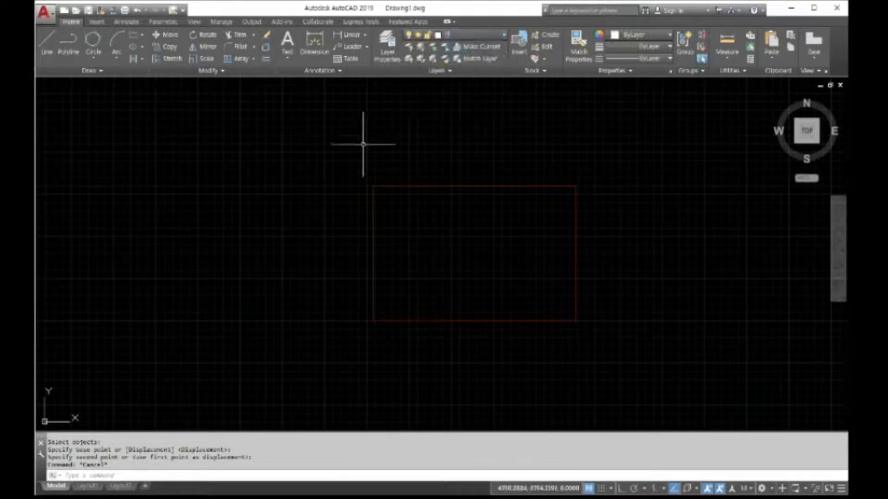
# - Draw a line from the rectangle's lower-left corner straight up past its top, then about 1935 down past its bottom
pyautogui.press('Return')
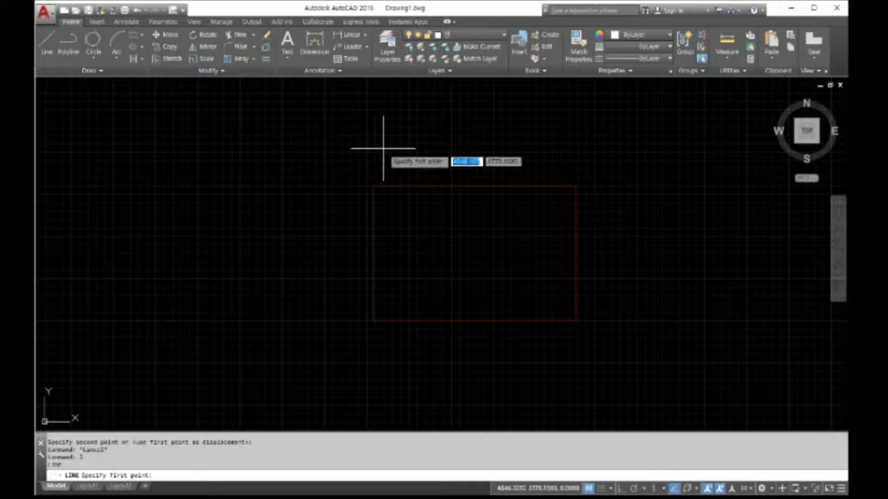
pyautogui.click(374, 320)
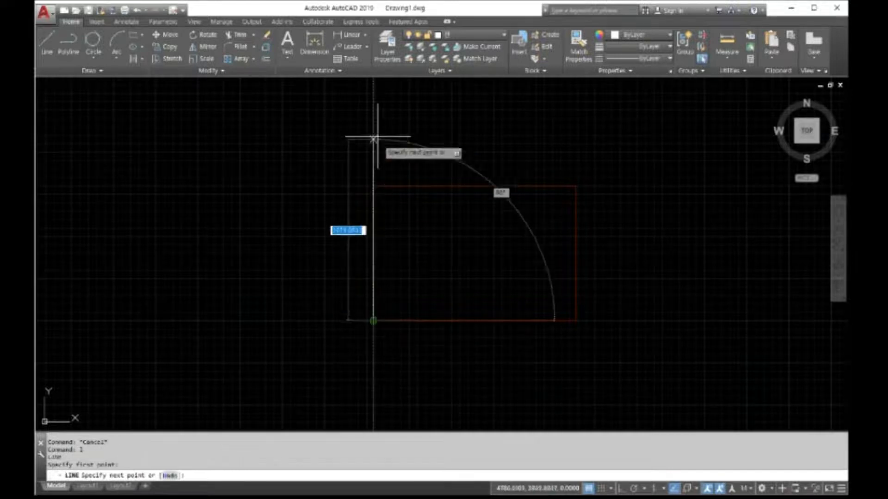
pyautogui.click(374, 102)
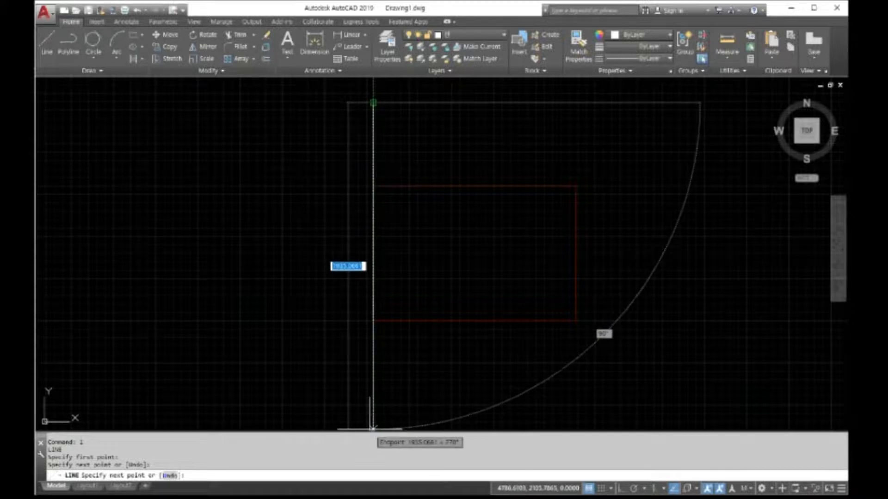
pyautogui.click(372, 429)
pyautogui.rightClick(374, 431)
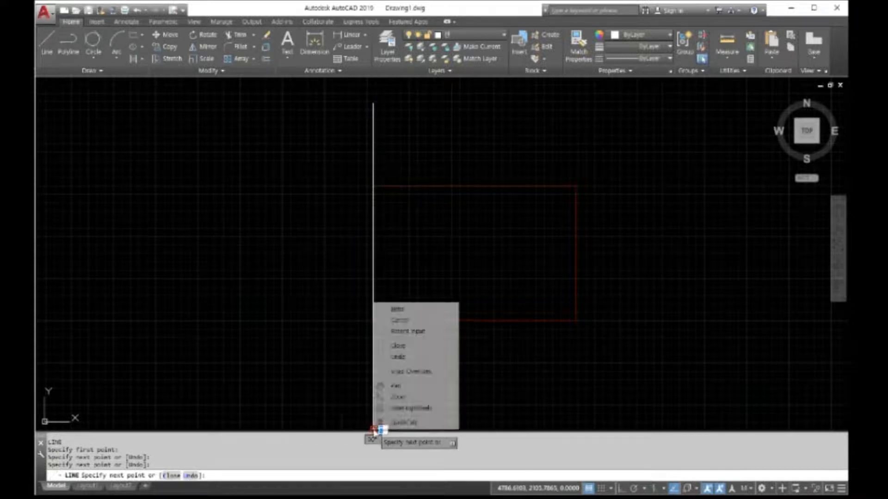
pyautogui.click(396, 309)
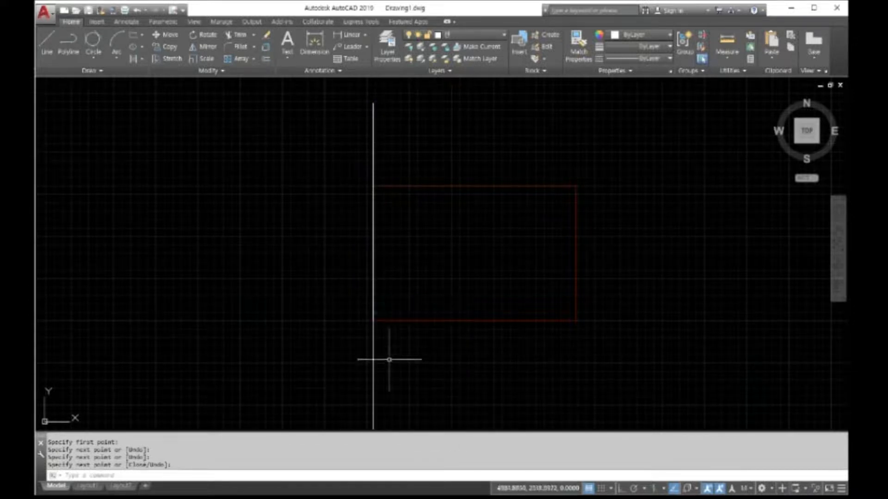
pyautogui.scroll(4, 367, 322)
pyautogui.scroll(-4, 457, 346)
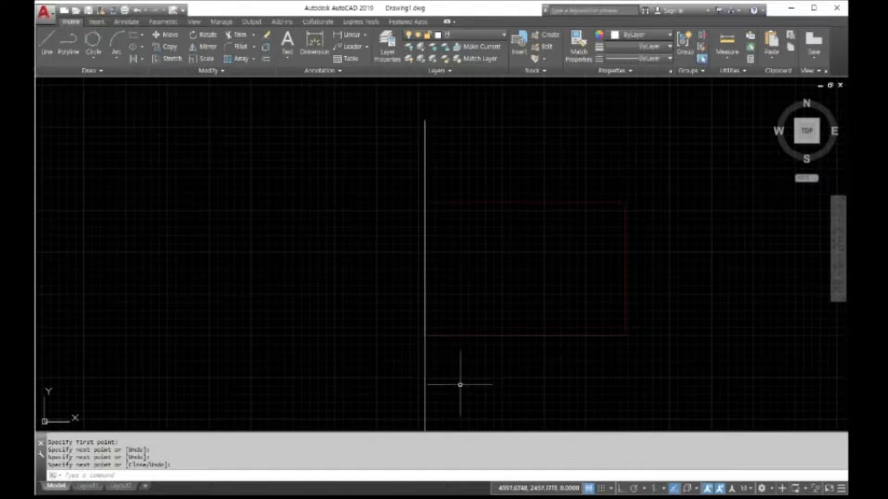
# - Erase both overlapping vertical line segments along the rectangle's left edge
pyautogui.write('e')
pyautogui.press('Return')
pyautogui.click(424, 377)
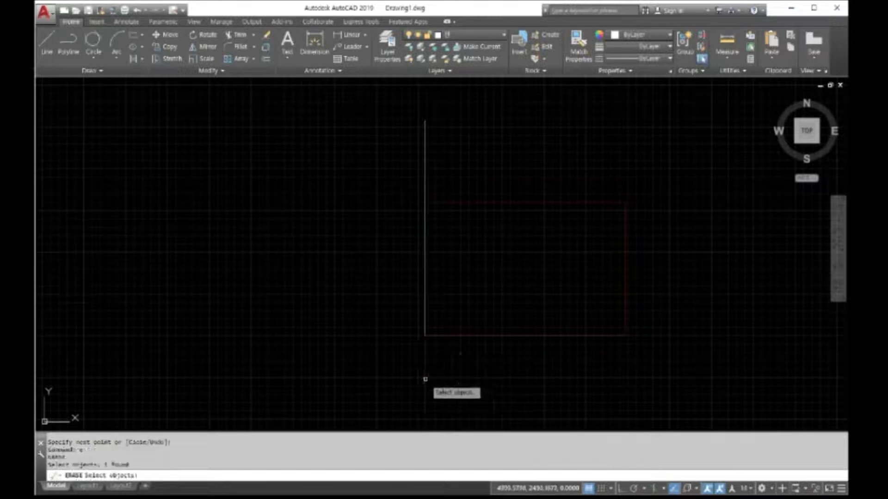
pyautogui.press('Return')
pyautogui.rightClick(365, 343)
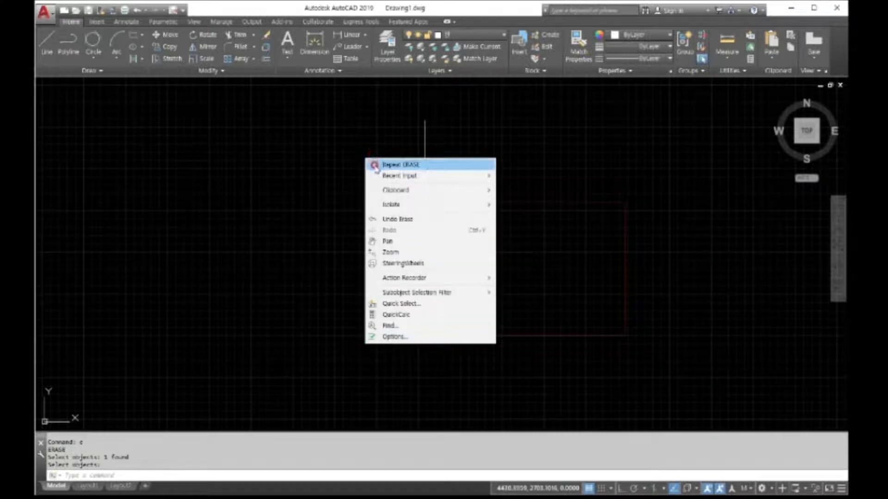
pyautogui.click(407, 157)
pyautogui.click(423, 155)
pyautogui.press('Return')
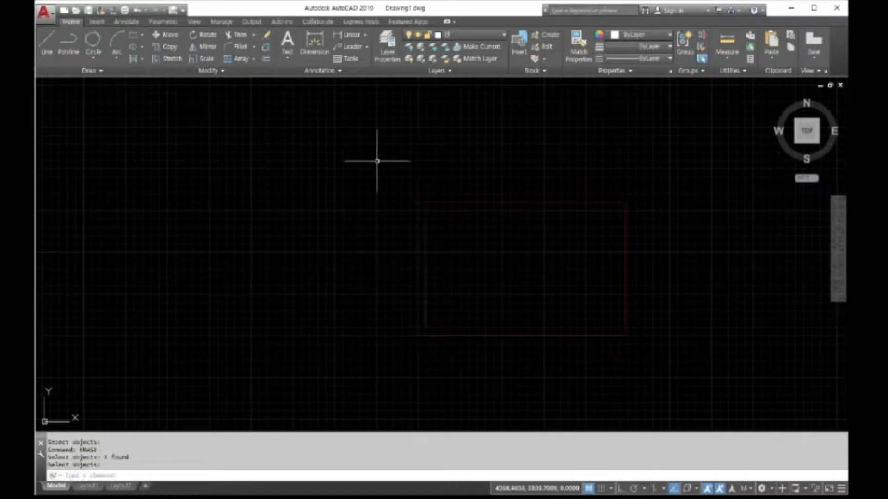
# - Turn on ortho mode
pyautogui.press('F8')
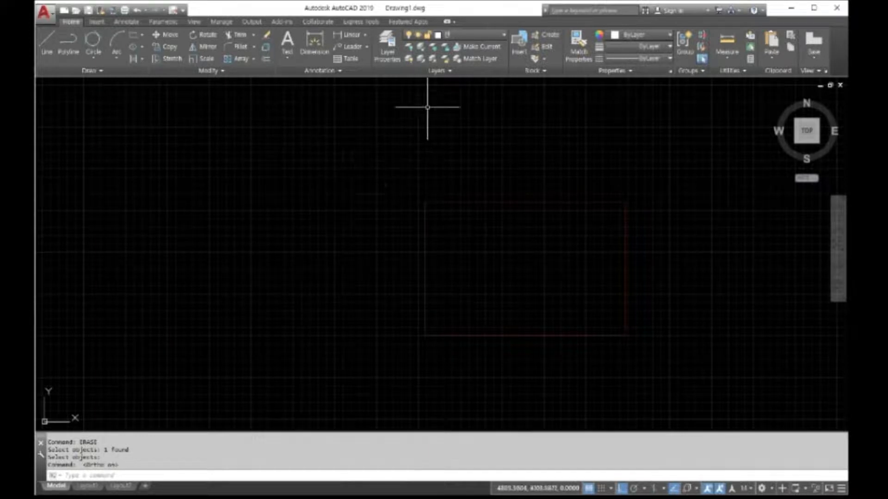
pyautogui.write('l')
pyautogui.press('Return')
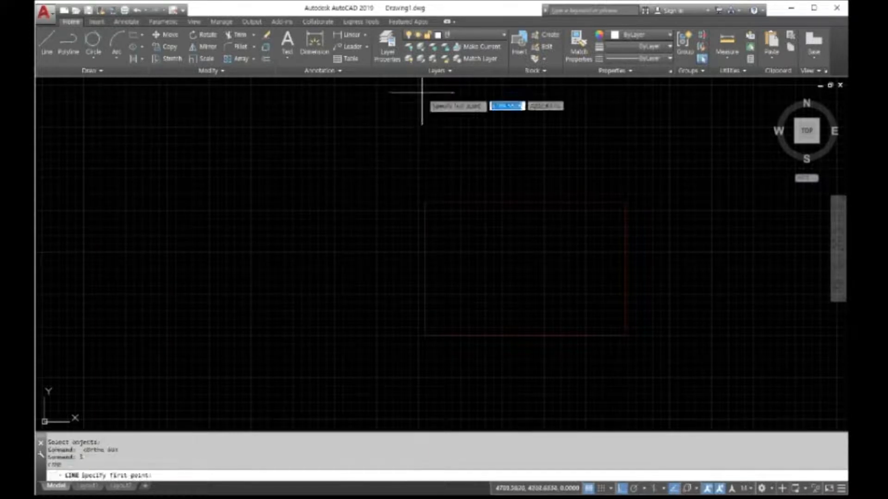
pyautogui.click(421, 94)
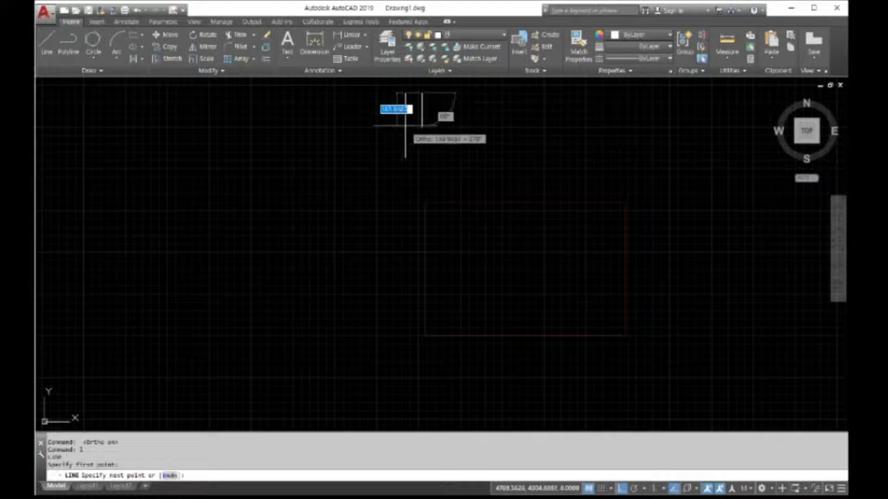
pyautogui.press('Escape')
# - Draw a vertical line about 637 long upward from the rectangle's upper-left corner
pyautogui.rightClick(418, 152)
pyautogui.click(429, 158)
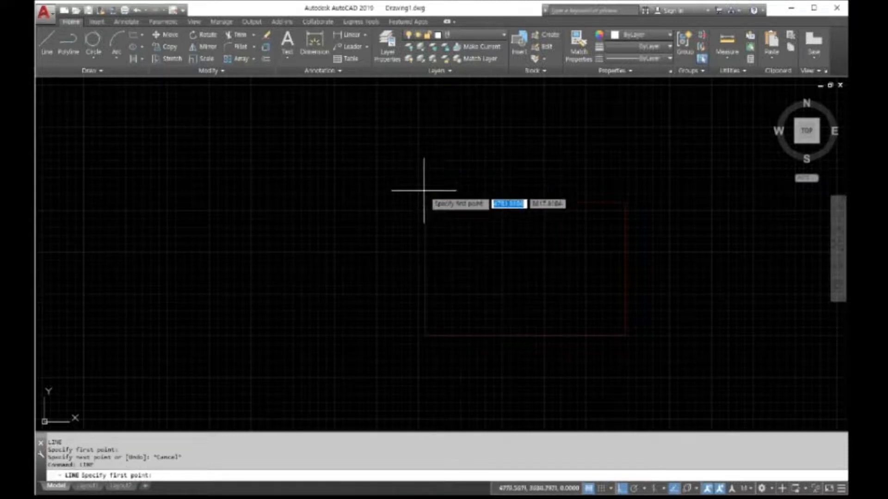
pyautogui.click(424, 202)
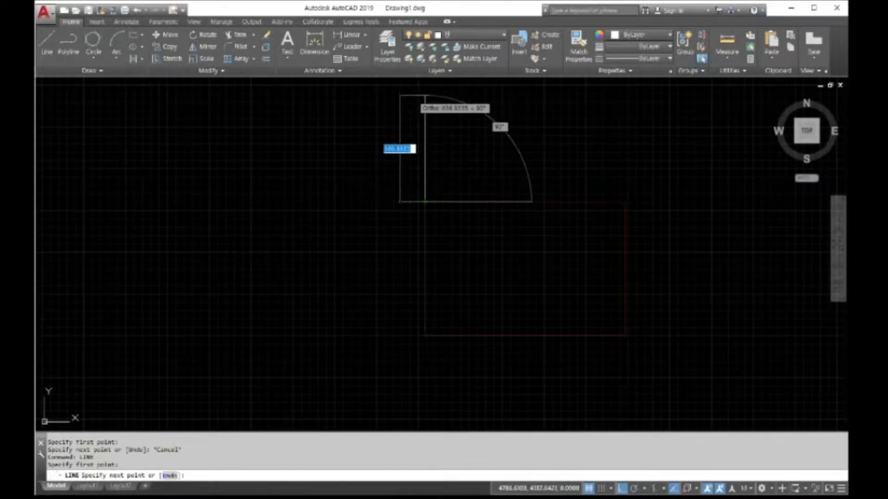
pyautogui.click(418, 95)
pyautogui.rightClick(411, 137)
pyautogui.click(423, 139)
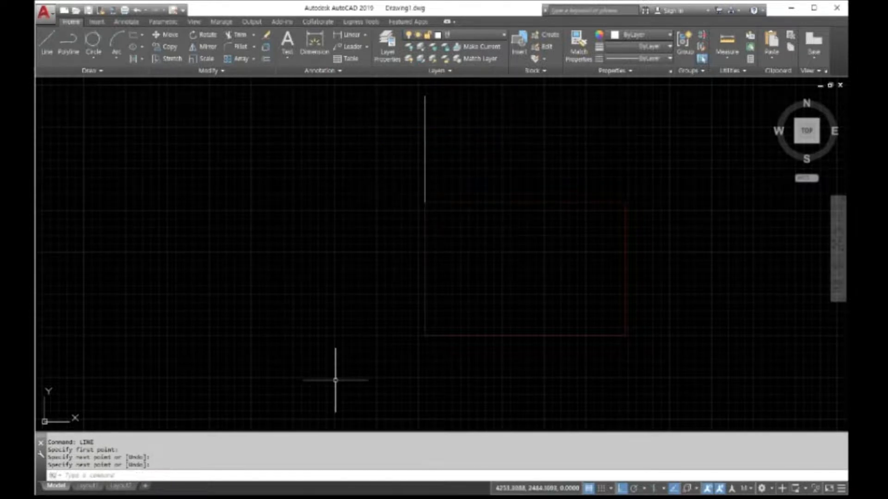
# - Draw a vertical line about 600 long downward from the rectangle's lower-left corner
pyautogui.rightClick(335, 376)
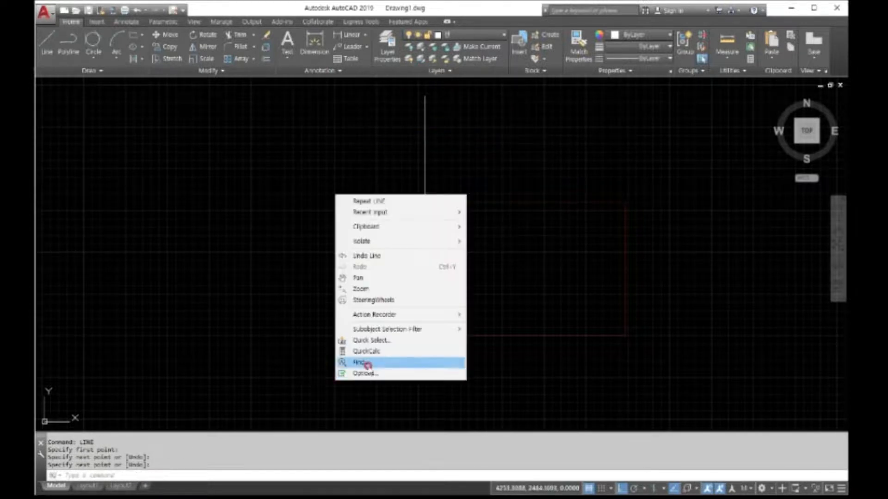
pyautogui.click(371, 201)
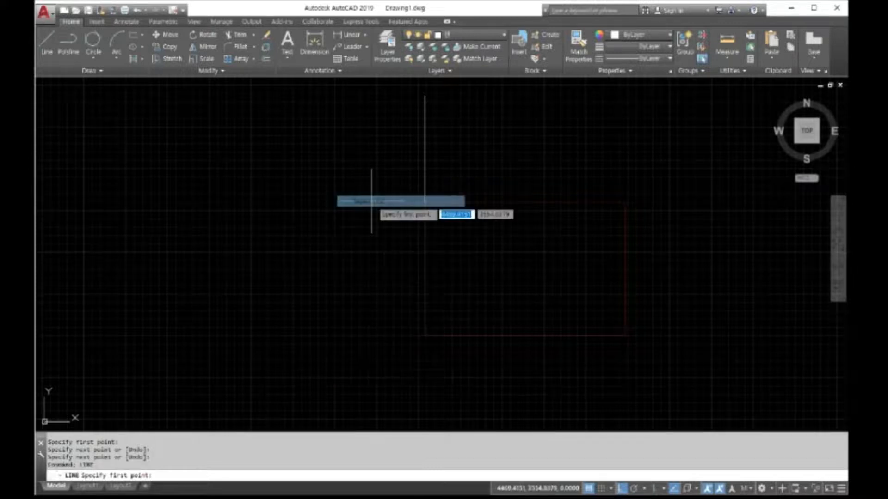
pyautogui.click(424, 336)
pyautogui.scroll(-2, 415, 419)
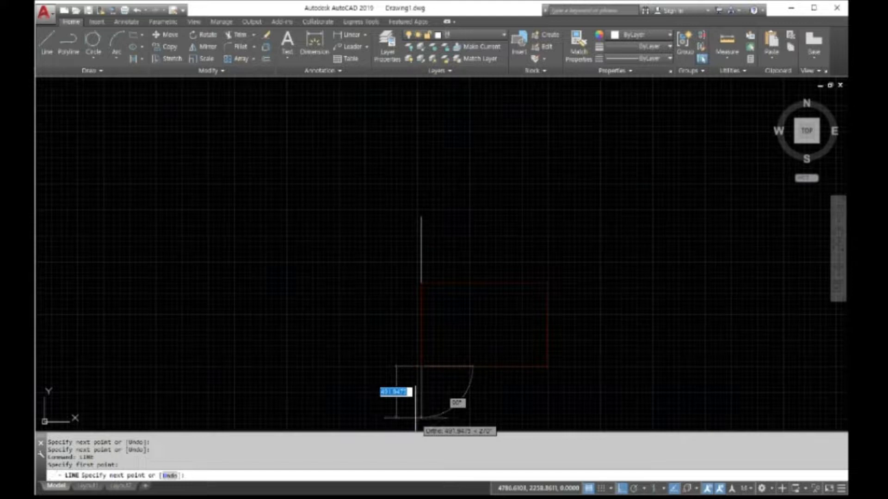
pyautogui.click(420, 429)
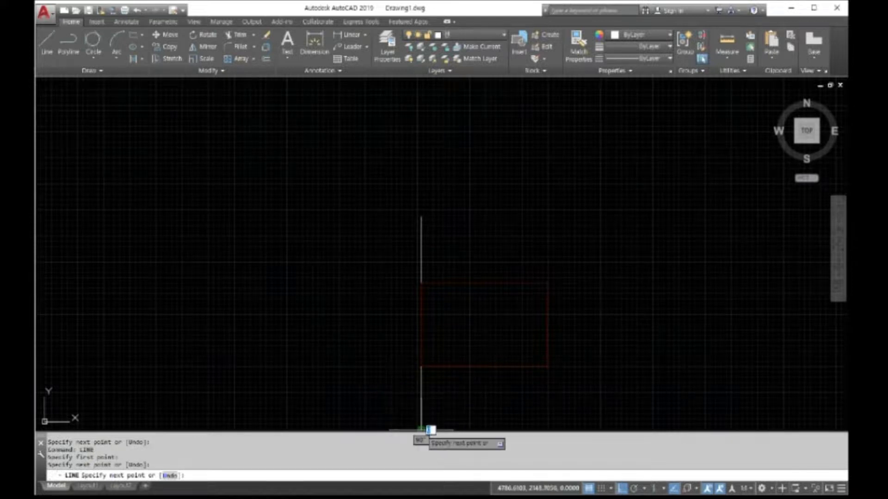
pyautogui.rightClick(431, 429)
pyautogui.click(445, 319)
pyautogui.scroll(-4, 476, 310)
pyautogui.scroll(4, 478, 324)
pyautogui.scroll(2, 475, 333)
pyautogui.scroll(-2, 475, 327)
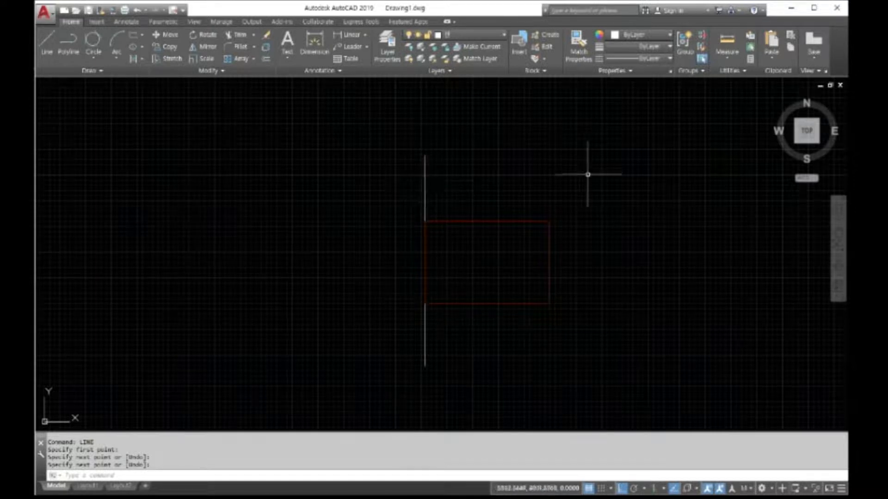
# - Try to extend the upper vertical line down to the lower vertical line, using the lower line as the boundary
pyautogui.write('x')
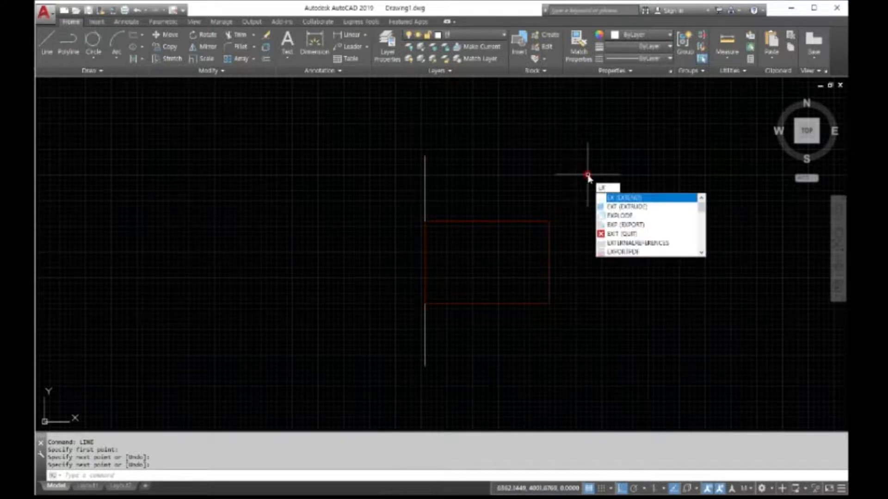
pyautogui.press('Return')
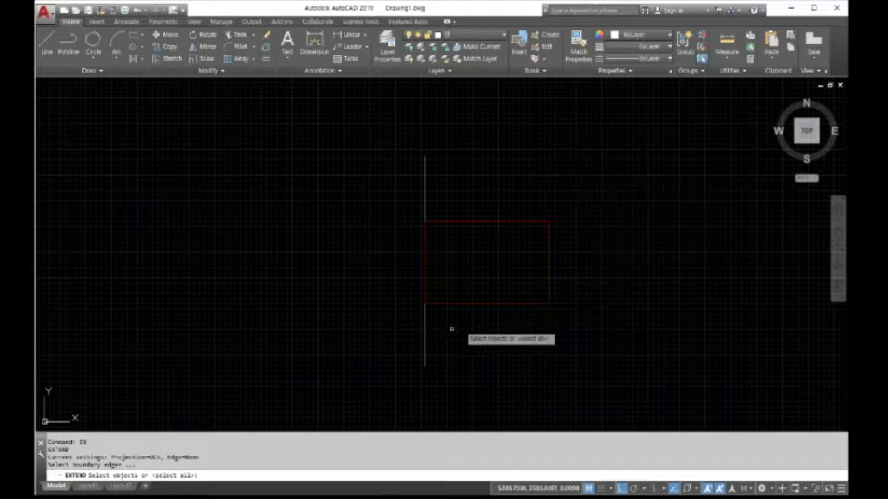
pyautogui.click(427, 334)
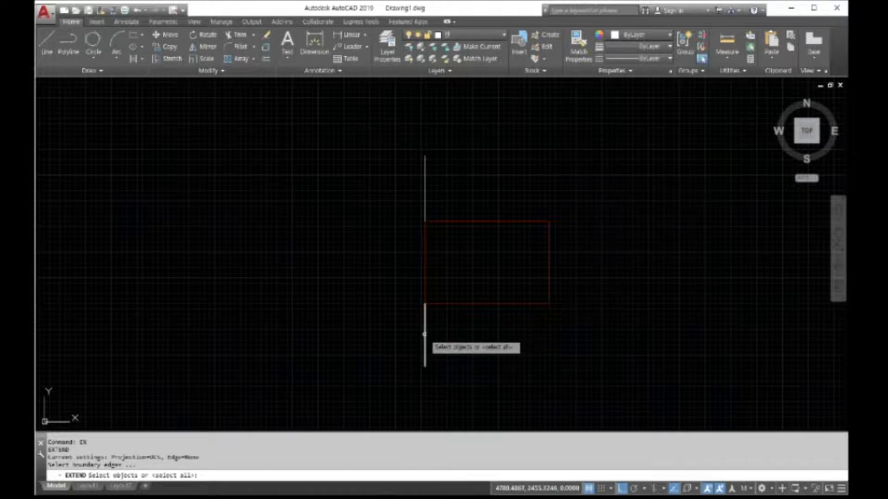
pyautogui.press('Return')
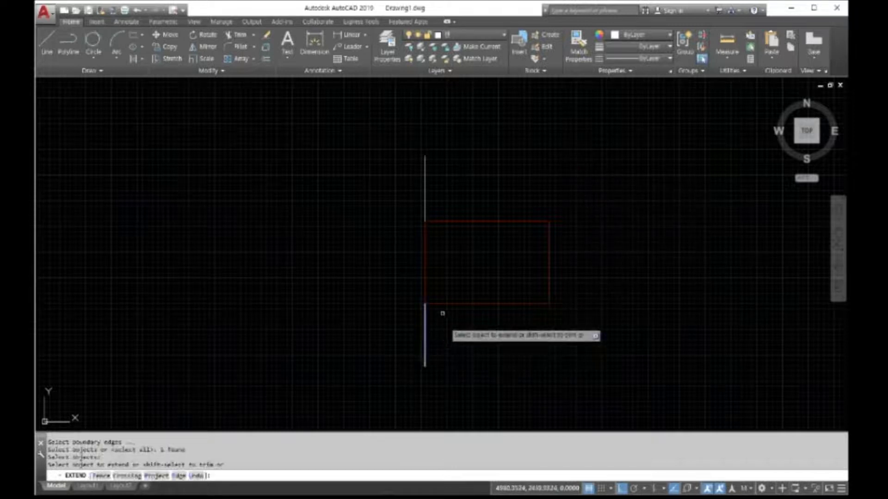
pyautogui.click(425, 203)
pyautogui.press('Escape')
# - Extend the upper vertical line down to the rectangle's bottom edge, using the rectangle as the boundary
pyautogui.rightClick(469, 204)
pyautogui.click(476, 212)
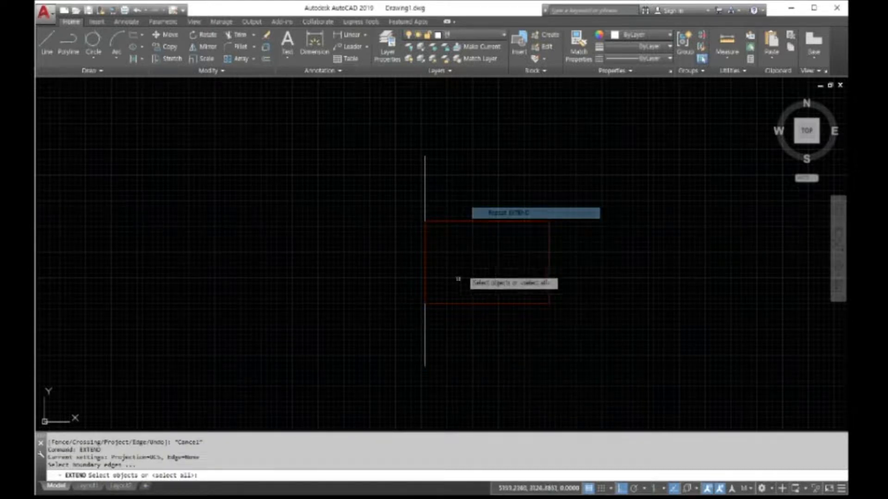
pyautogui.click(449, 304)
pyautogui.press('Return')
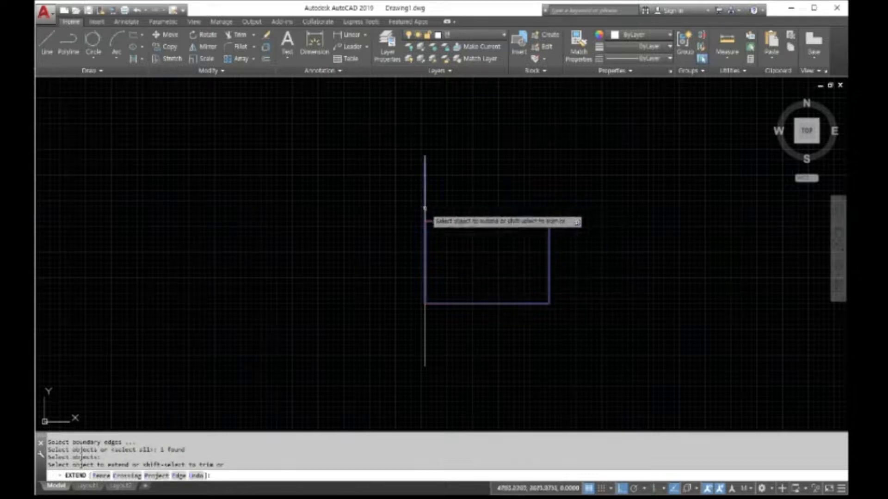
pyautogui.click(423, 207)
pyautogui.rightClick(465, 202)
pyautogui.click(466, 220)
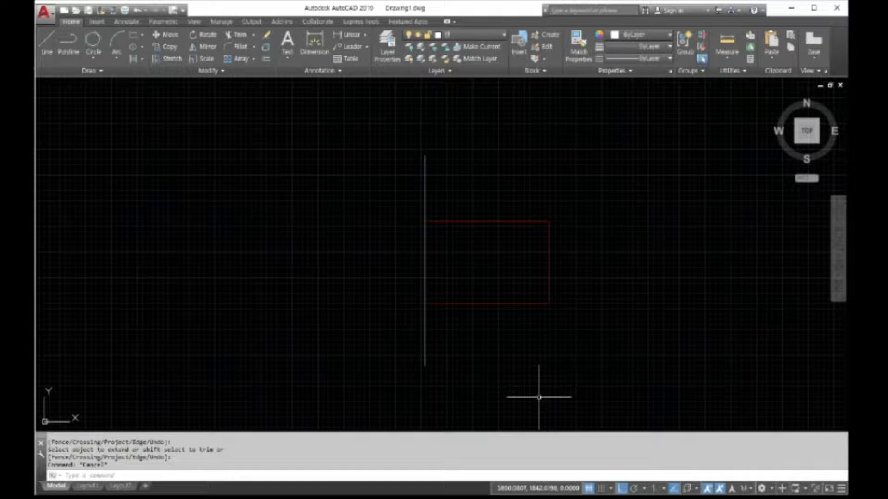
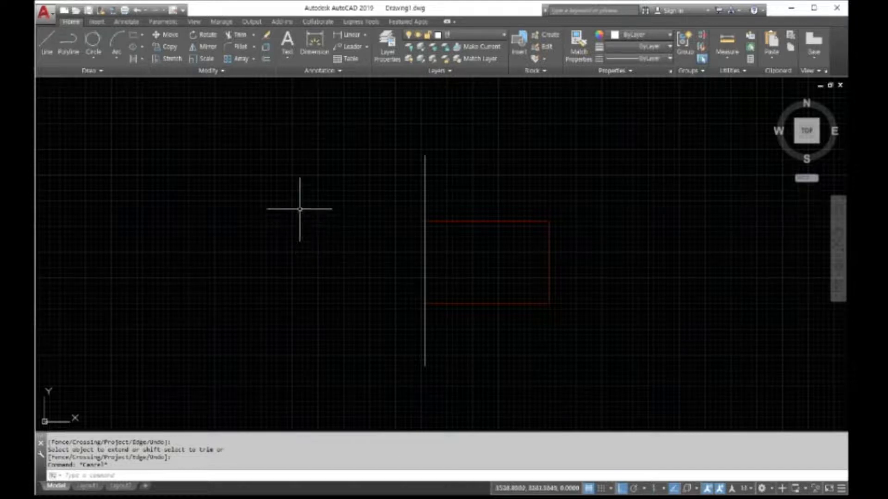
# - Draw a horizontal line about 2820 long to the right from the rectangle's upper-left corner, along its top edge
pyautogui.write('l')
pyautogui.press('Return')
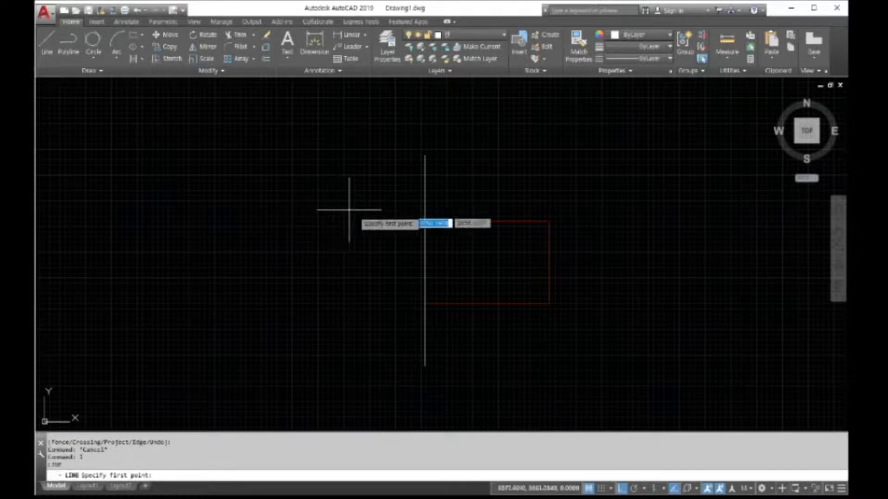
pyautogui.click(424, 221)
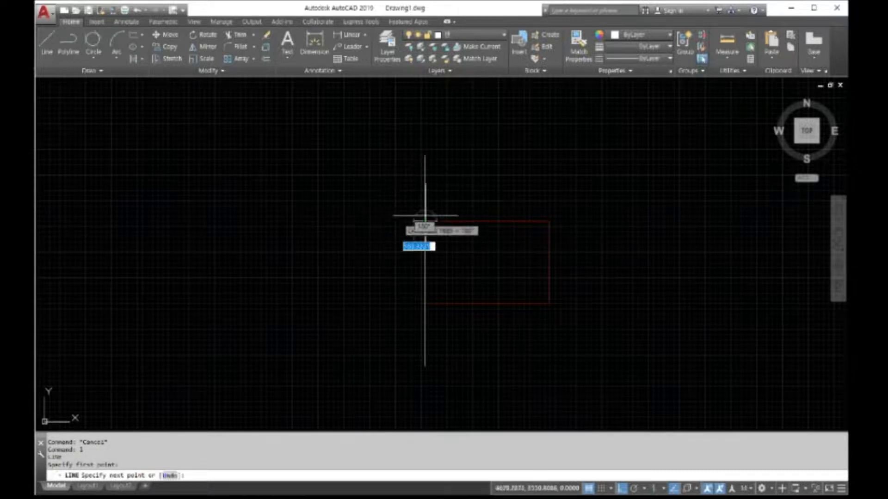
pyautogui.click(716, 222)
pyautogui.rightClick(715, 222)
pyautogui.click(728, 229)
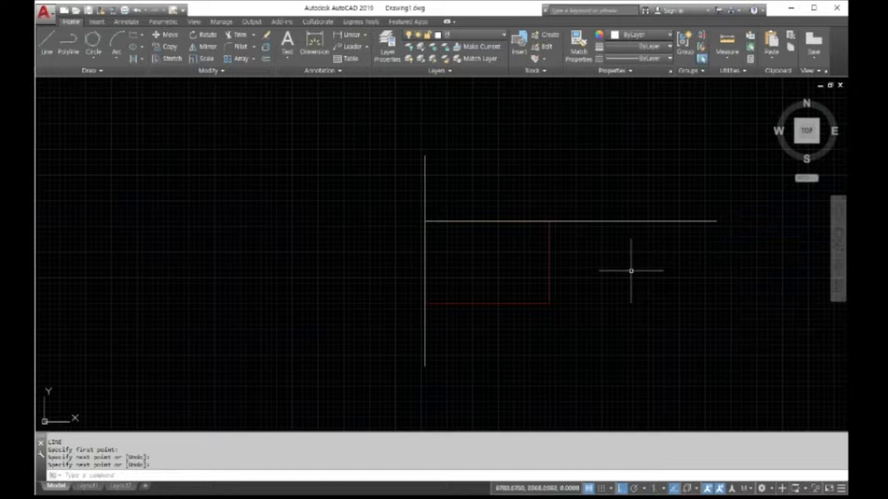
# - Move the horizontal line left along the top edge until it is roughly centred on the rectangle's upper-left corner
pyautogui.write('m')
pyautogui.press('Return')
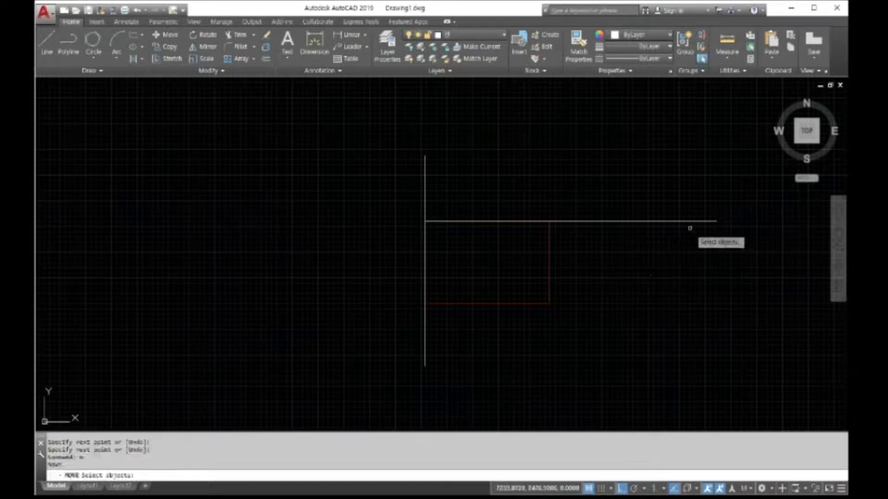
pyautogui.click(692, 221)
pyautogui.press('Return')
pyautogui.click(716, 221)
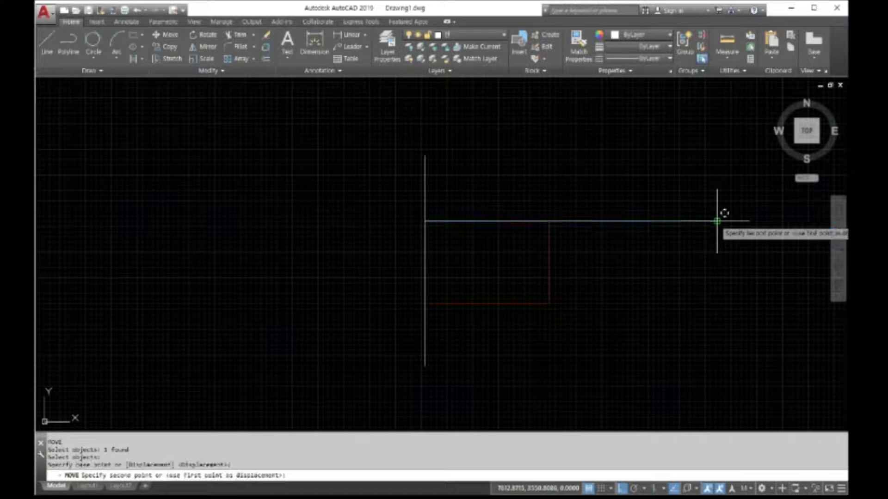
pyautogui.click(625, 217)
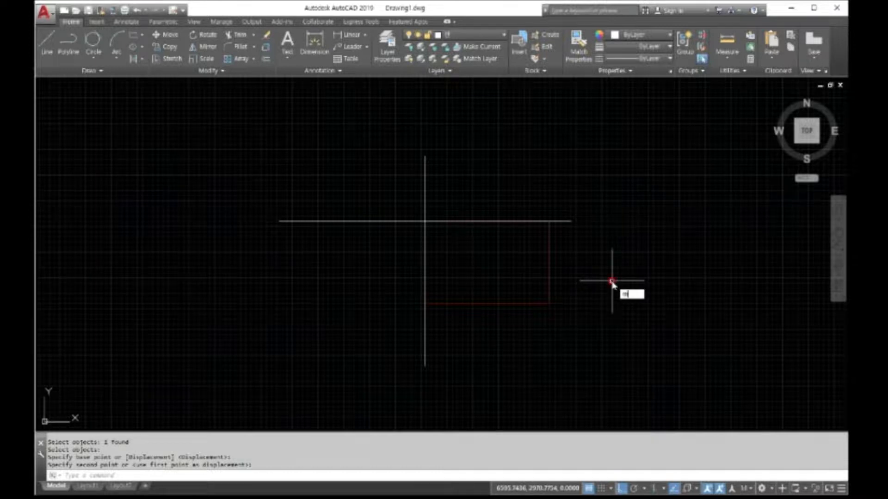
# - Move the horizontal line slightly right so it overhangs the rectangle's top edge more evenly on both sides
pyautogui.write('m')
pyautogui.press('Return')
pyautogui.click(573, 222)
pyautogui.press('Return')
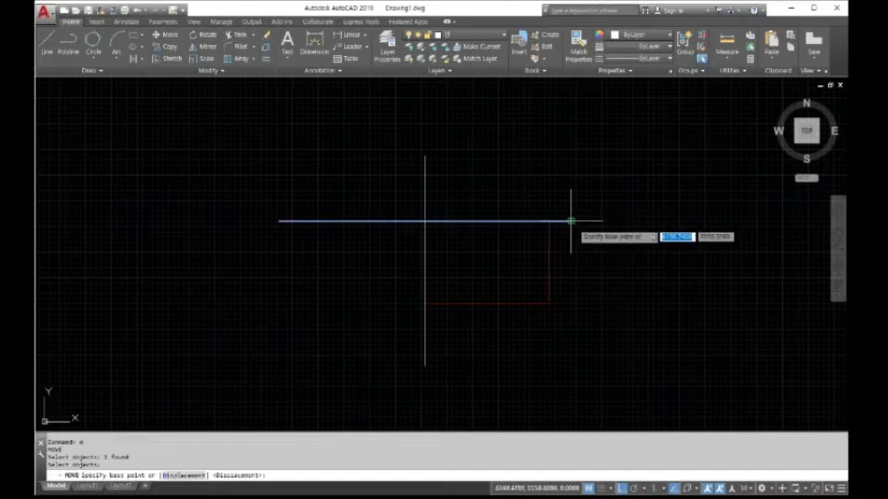
pyautogui.click(572, 222)
pyautogui.click(615, 229)
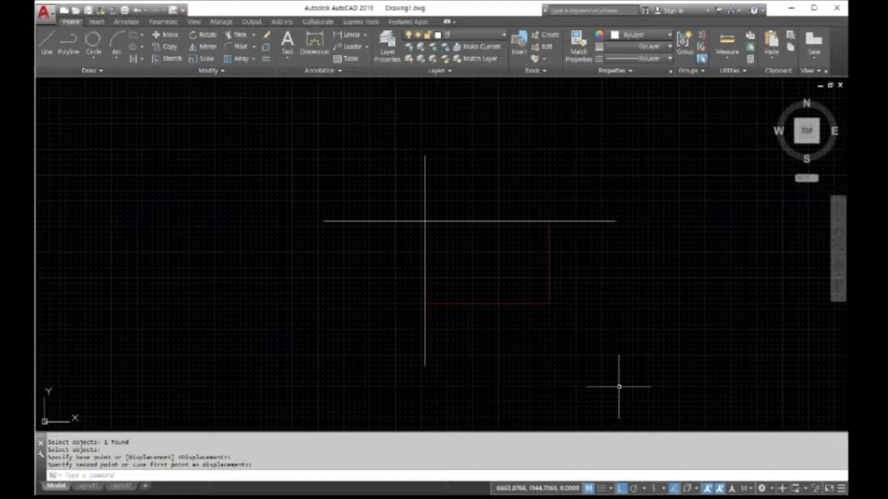
# - Copy the horizontal line 800 down, from the rectangle's upper-right corner to its lower-right corner
pyautogui.write('op')
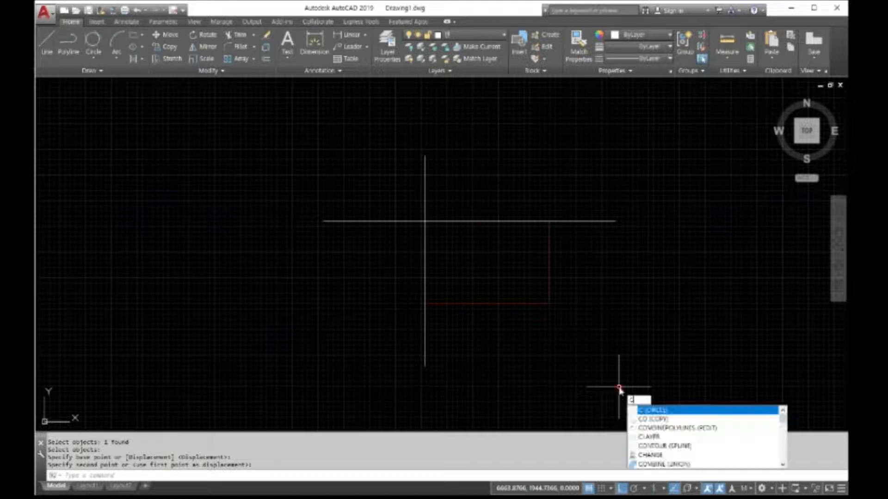
pyautogui.write('Y')
pyautogui.press('Return')
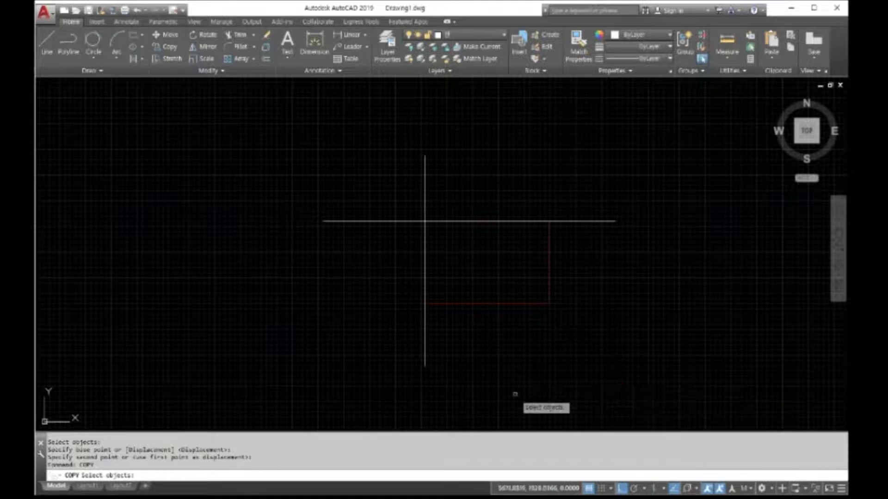
pyautogui.click(587, 222)
pyautogui.press('Return')
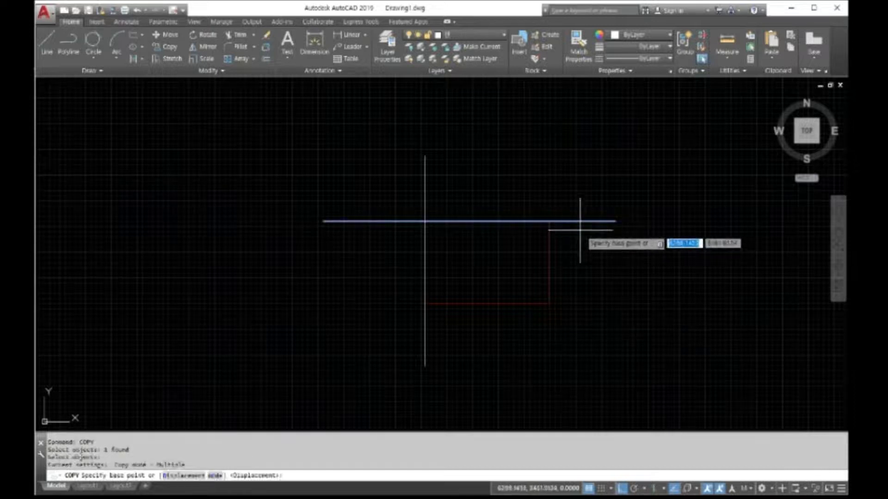
pyautogui.click(550, 221)
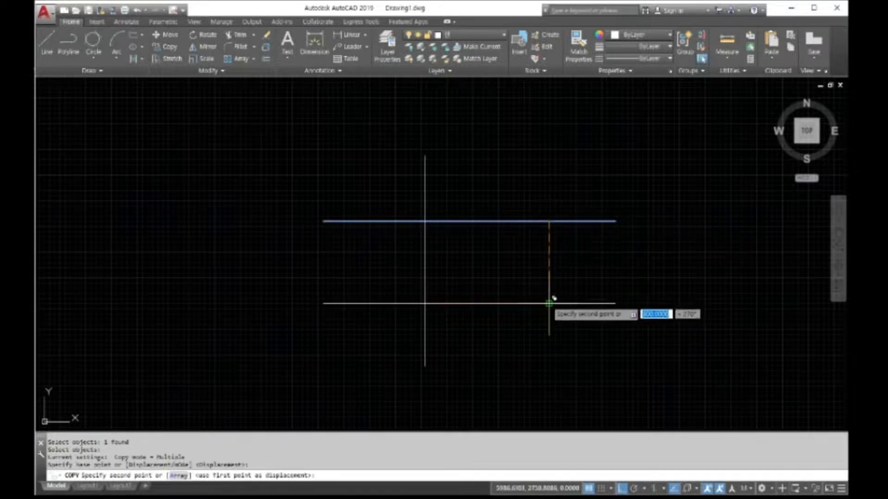
pyautogui.click(550, 304)
pyautogui.rightClick(553, 298)
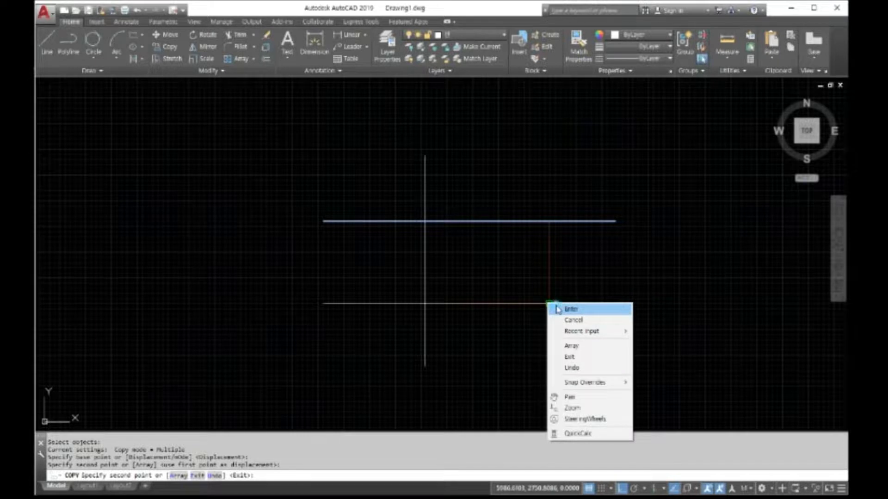
pyautogui.click(568, 308)
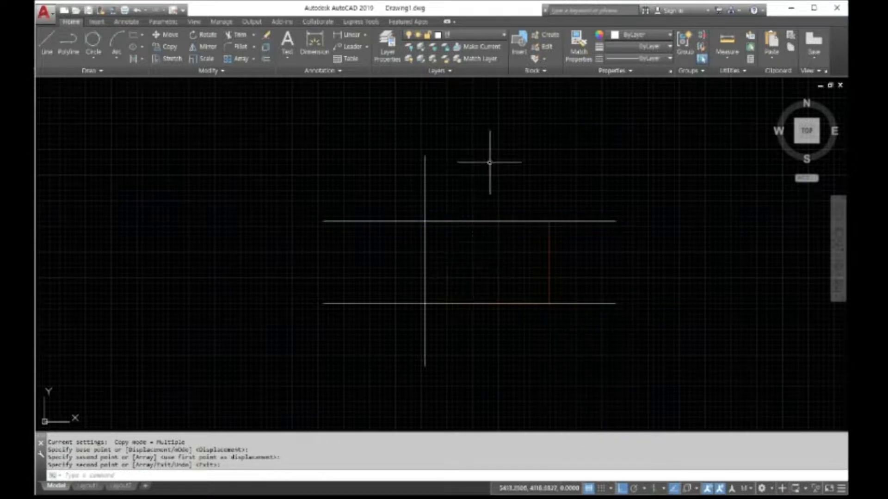
# - Draw one continuous vertical line from the top end of the upper vertical line to the bottom end of the lower one
pyautogui.write('l')
pyautogui.press('Return')
pyautogui.click(425, 156)
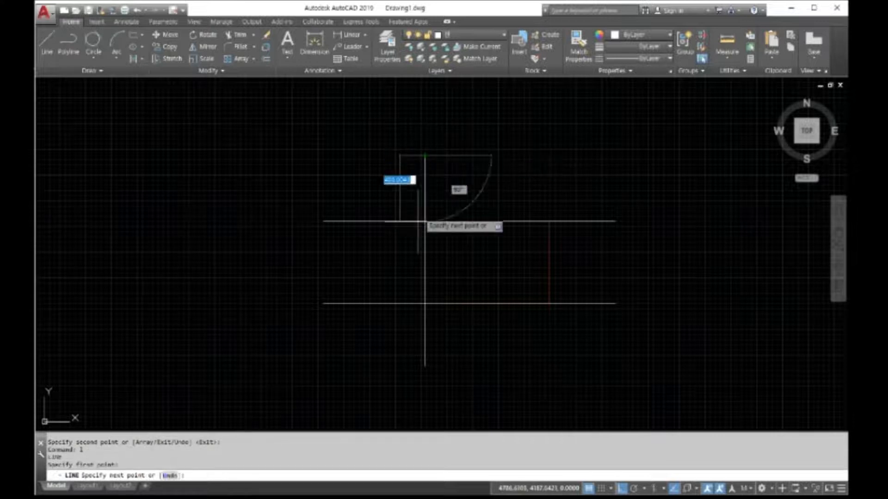
pyautogui.click(425, 365)
pyautogui.rightClick(425, 365)
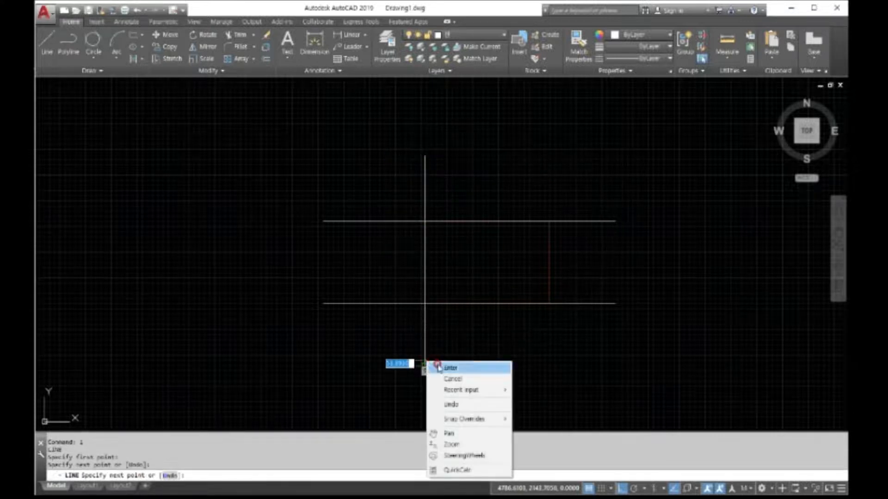
pyautogui.click(481, 369)
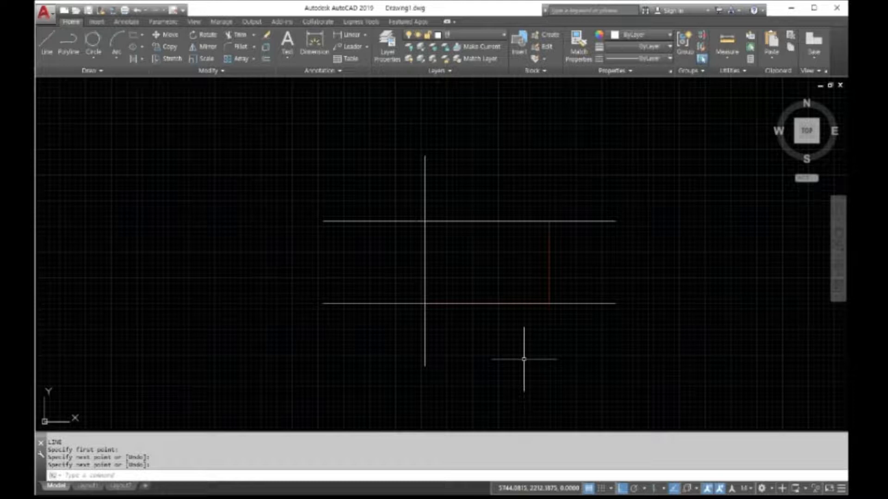
pyautogui.press('Return')
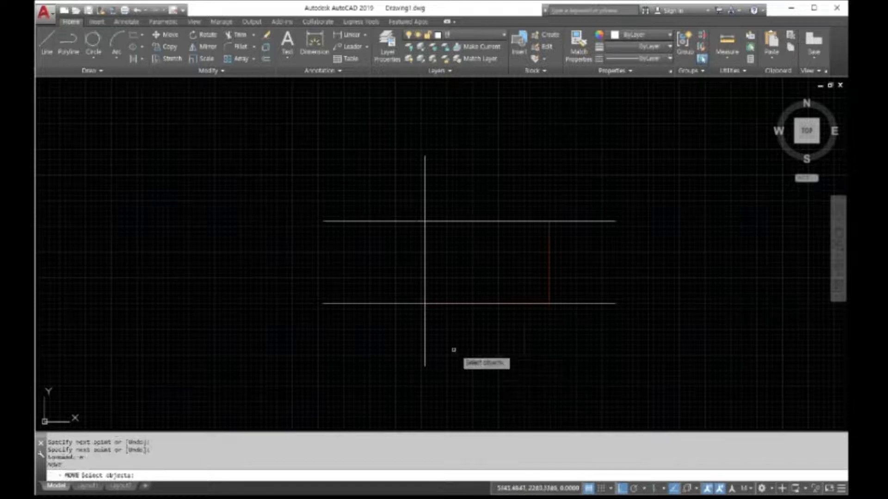
pyautogui.click(423, 350)
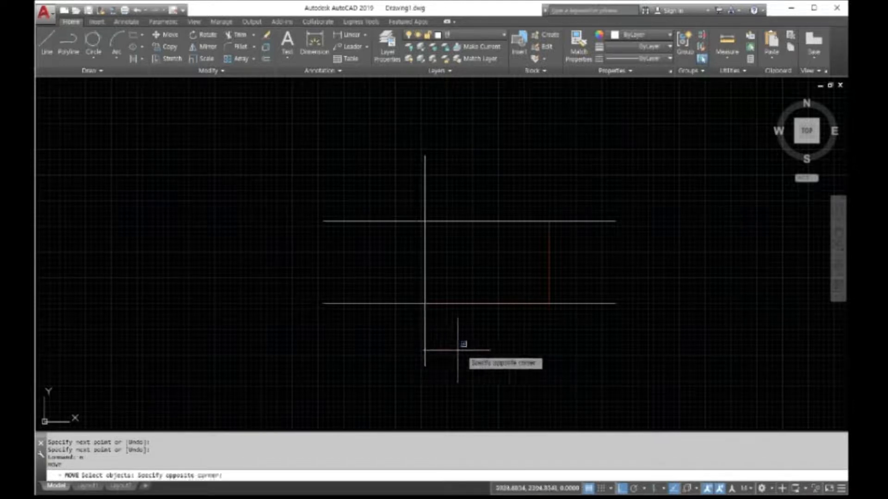
pyautogui.click(508, 359)
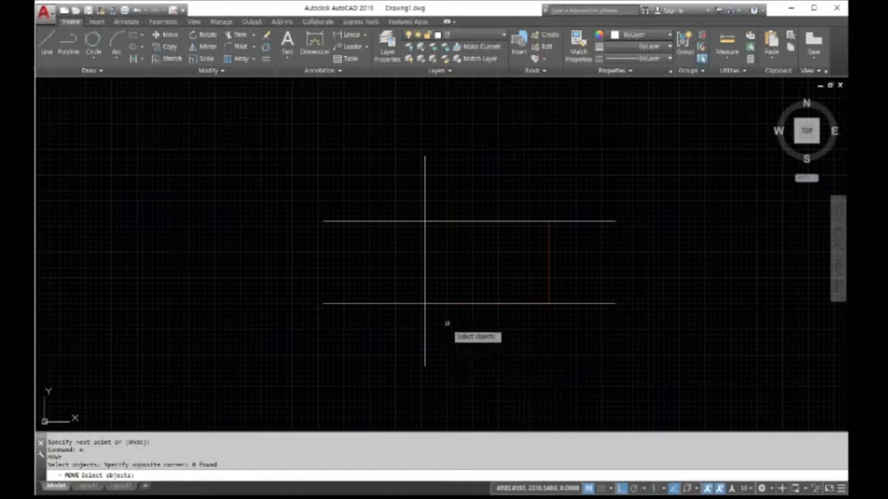
pyautogui.press('Return')
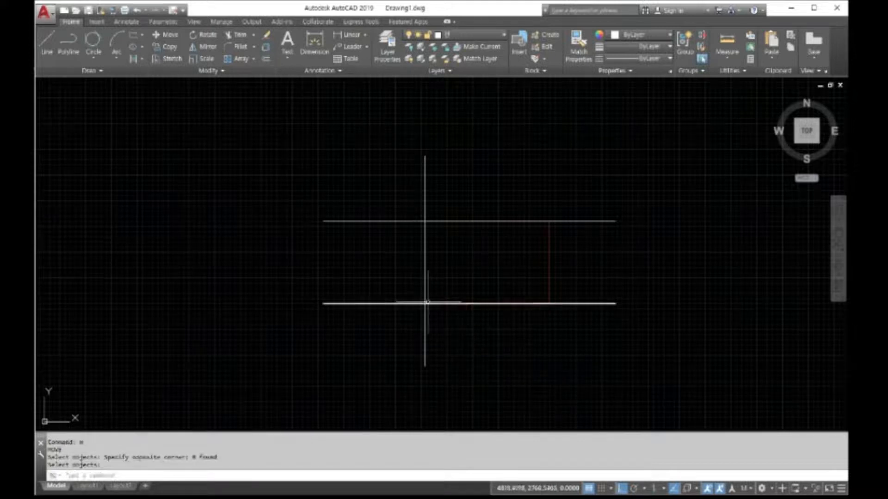
# - Move the full-length vertical line from the rectangle's upper-left corner to its upper-right corner
pyautogui.rightClick(452, 341)
pyautogui.click(497, 166)
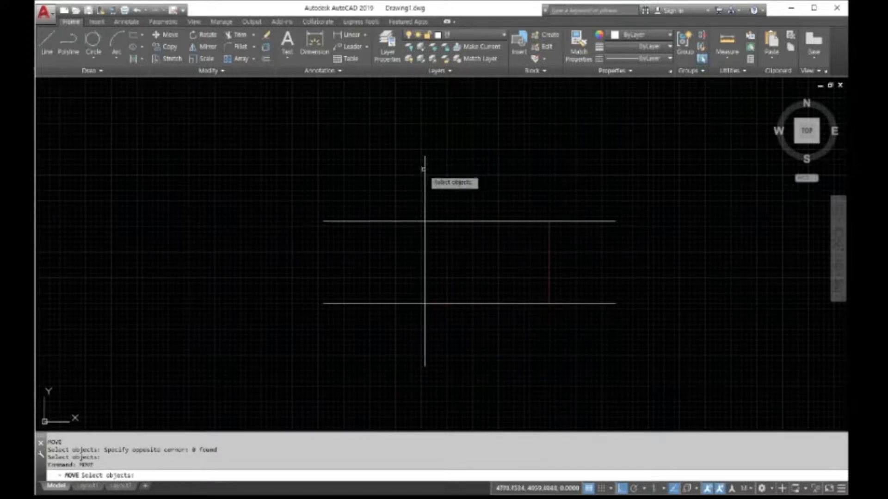
pyautogui.click(424, 171)
pyautogui.press('Return')
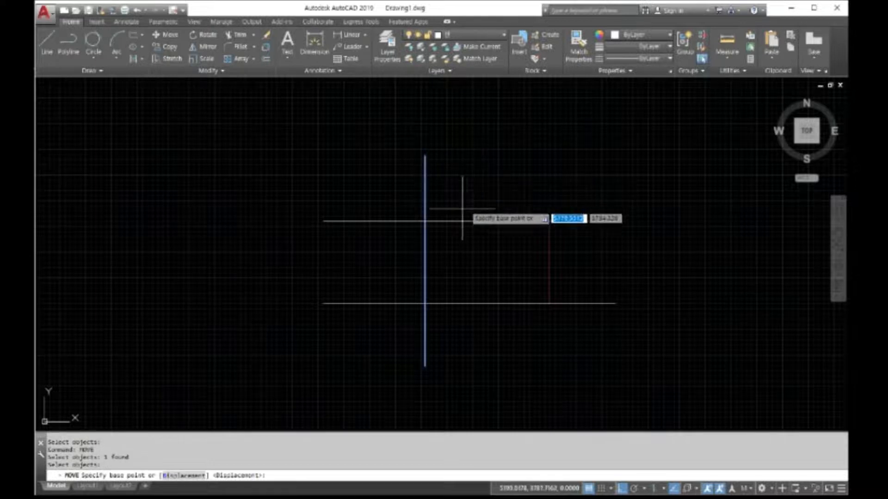
pyautogui.click(425, 221)
pyautogui.click(549, 220)
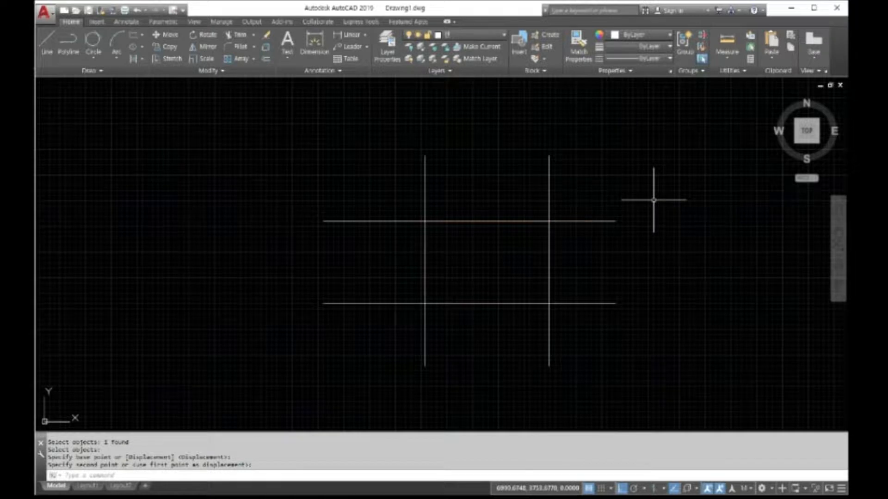
# - Erase the two short vertical lines extending above and below the rectangle's left edge
pyautogui.write('e')
pyautogui.press('Return')
pyautogui.click(460, 189)
pyautogui.click(370, 131)
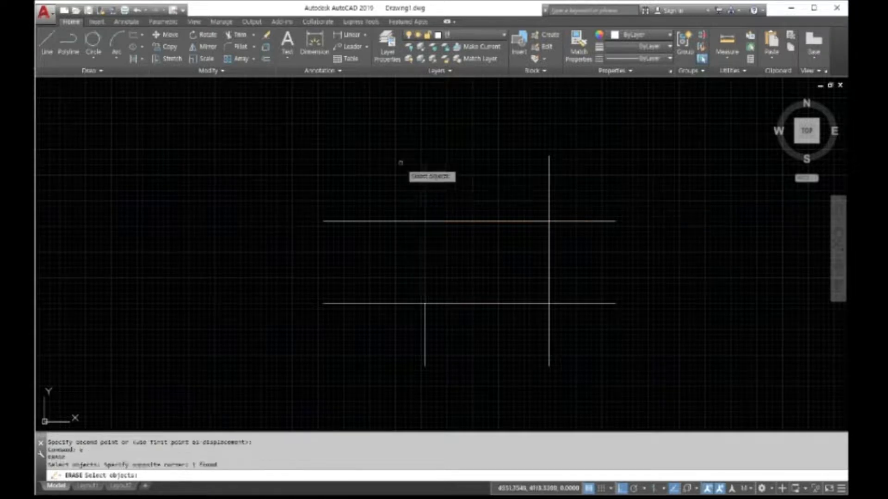
pyautogui.rightClick(466, 407)
pyautogui.click(476, 228)
pyautogui.click(456, 370)
pyautogui.click(396, 348)
pyautogui.rightClick(672, 396)
pyautogui.rightClick(672, 396)
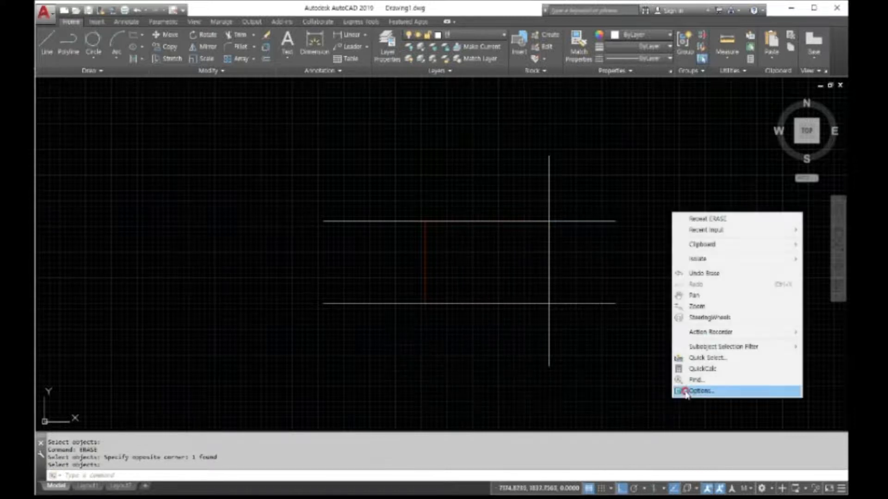
pyautogui.click(719, 219)
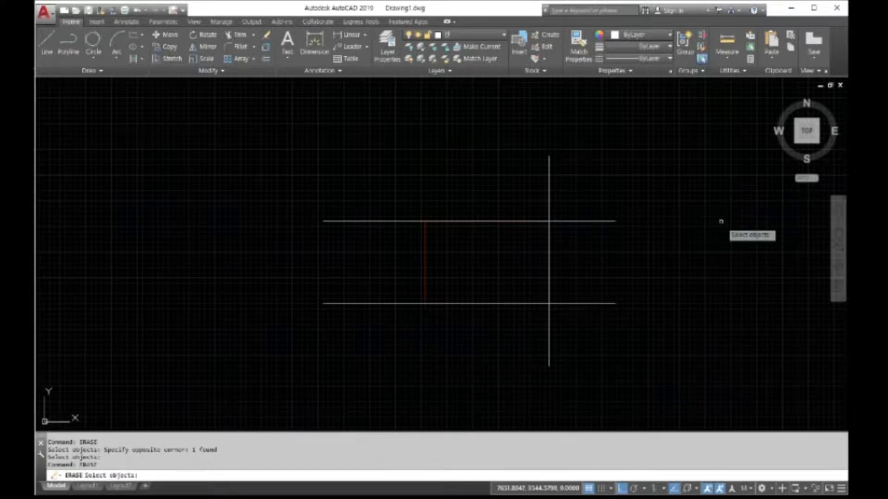
pyautogui.press('Escape')
# - Copy the full-length vertical line from the rectangle's upper-right corner to its upper-left corner
pyautogui.write('COPY')
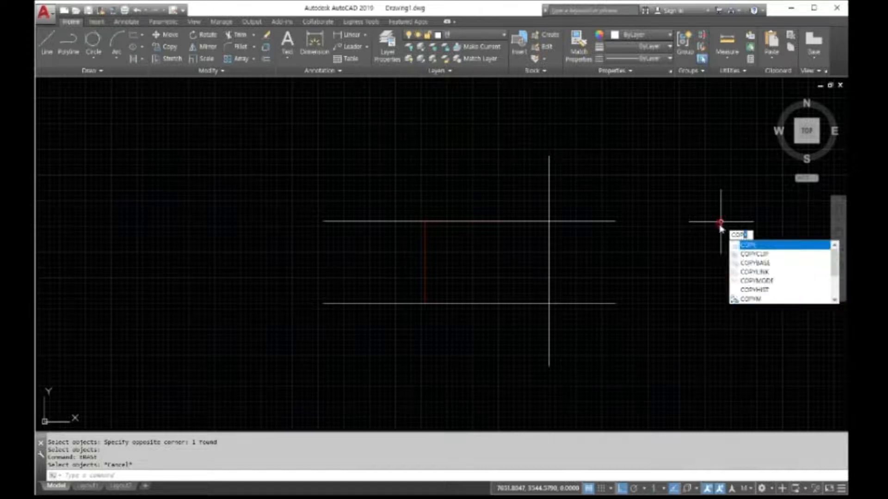
pyautogui.press('Return')
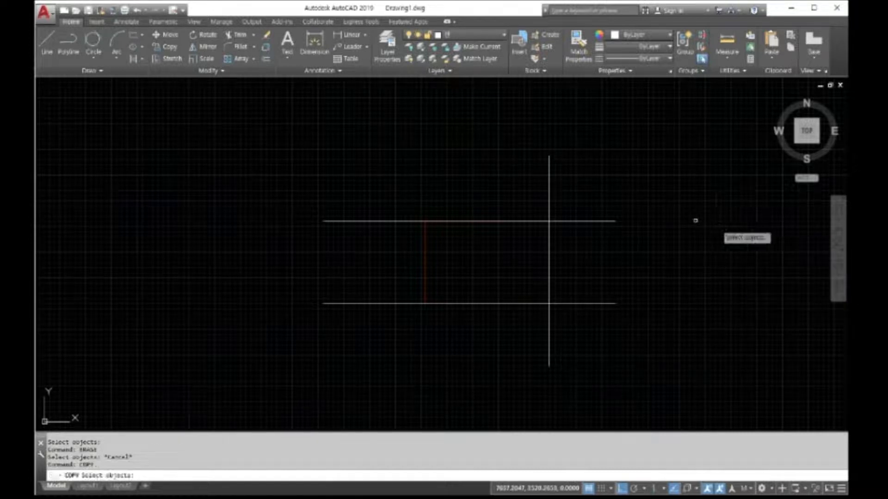
pyautogui.click(548, 190)
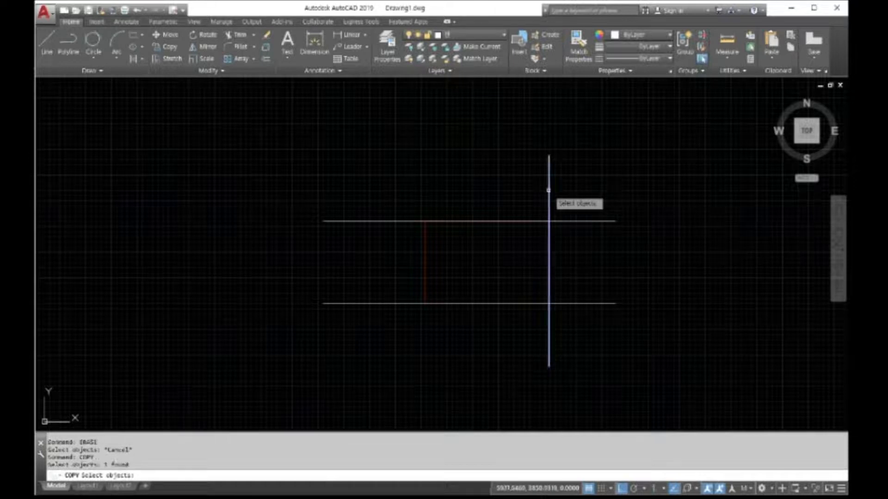
pyautogui.press('Return')
pyautogui.click(549, 222)
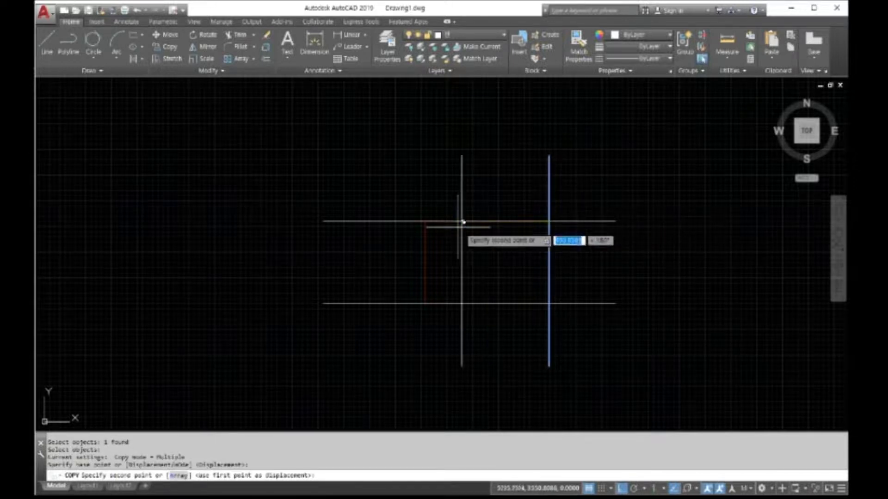
pyautogui.click(425, 221)
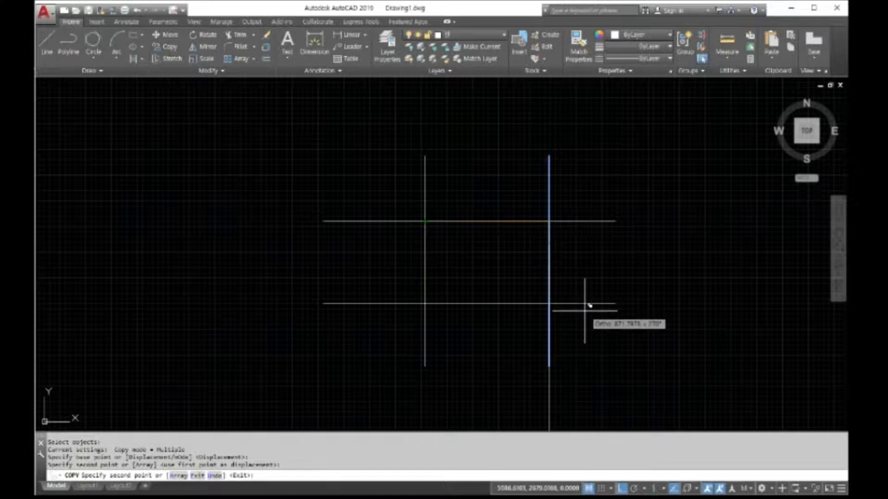
pyautogui.press('Escape')
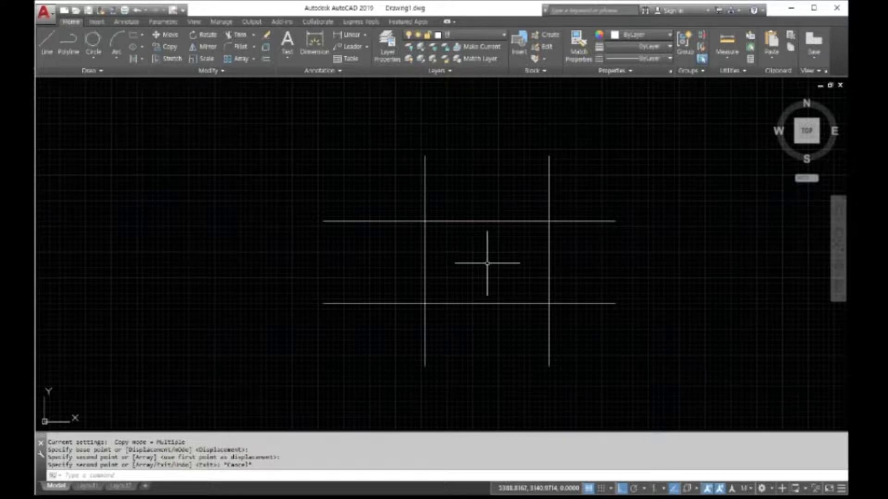
# - Offset the left and right full-length vertical lines 50 inward, toward the middle of the rectangle
pyautogui.write('OFF')
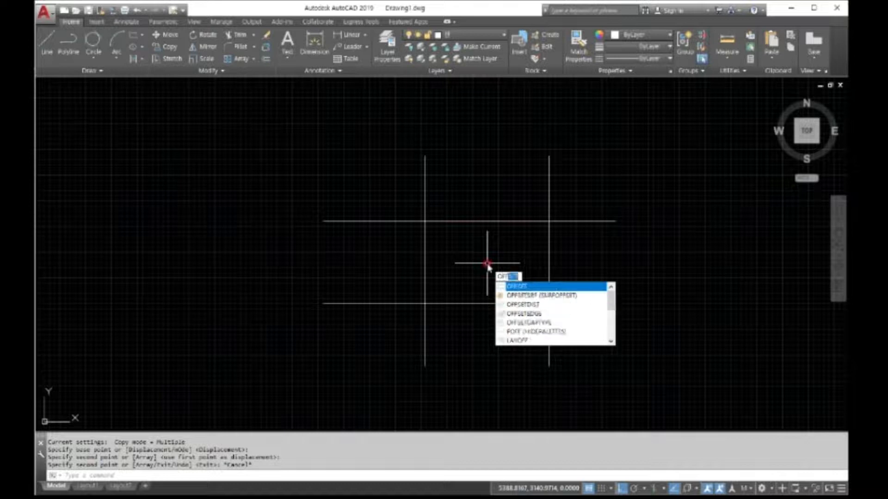
pyautogui.press('Return')
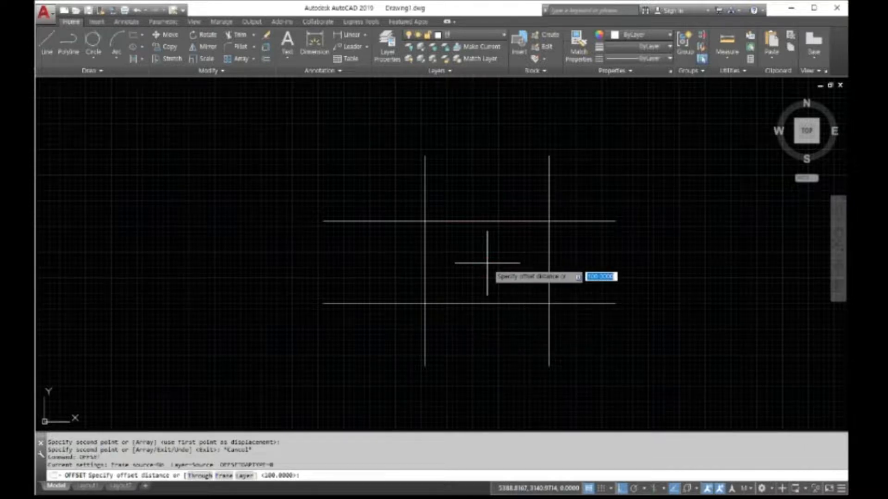
pyautogui.write('50')
pyautogui.press('Return')
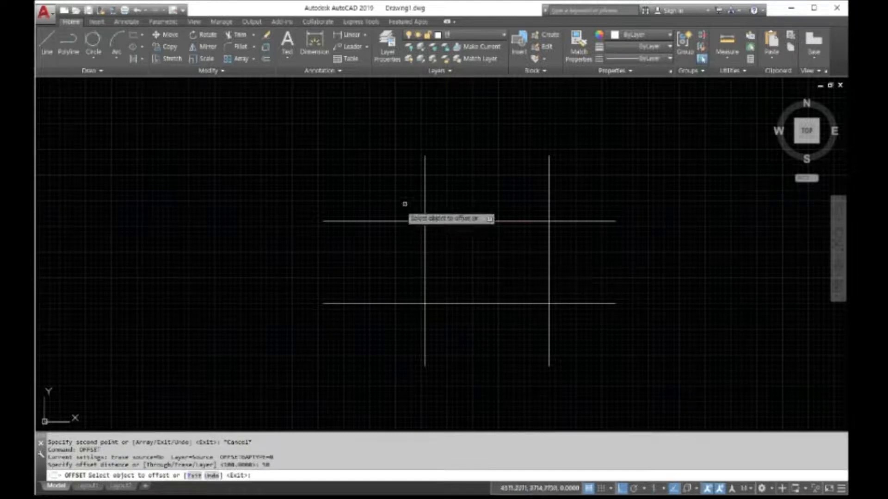
pyautogui.click(426, 202)
pyautogui.click(442, 200)
pyautogui.click(550, 193)
pyautogui.click(476, 230)
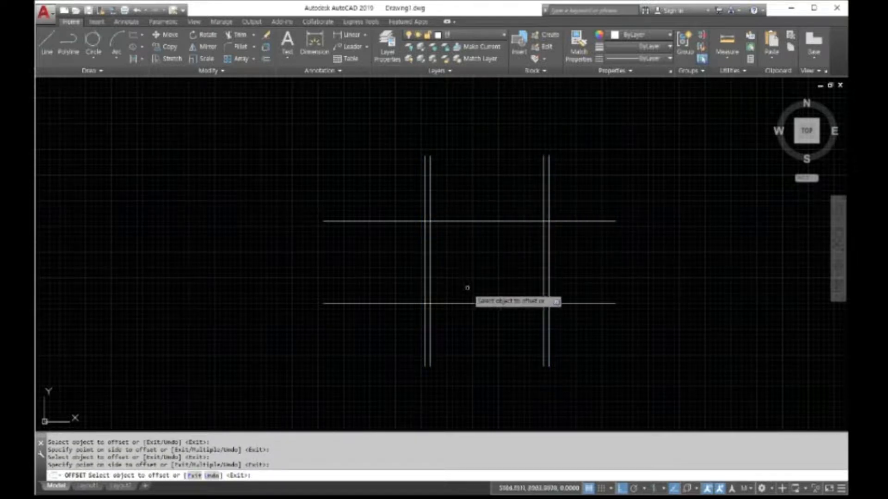
pyautogui.press('Escape')
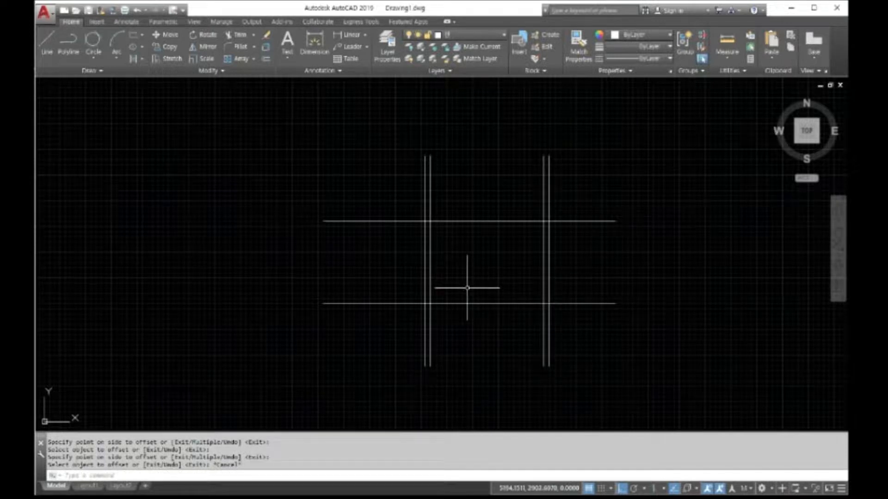
# - Offset the two inner vertical lines 500 toward the middle of the rectangle
pyautogui.rightClick(467, 288)
pyautogui.click(486, 293)
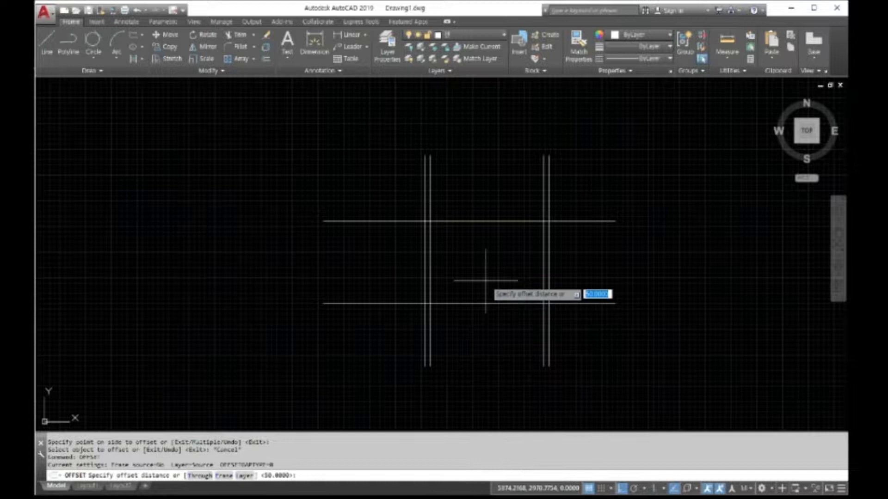
pyautogui.write('100')
pyautogui.press('Return')
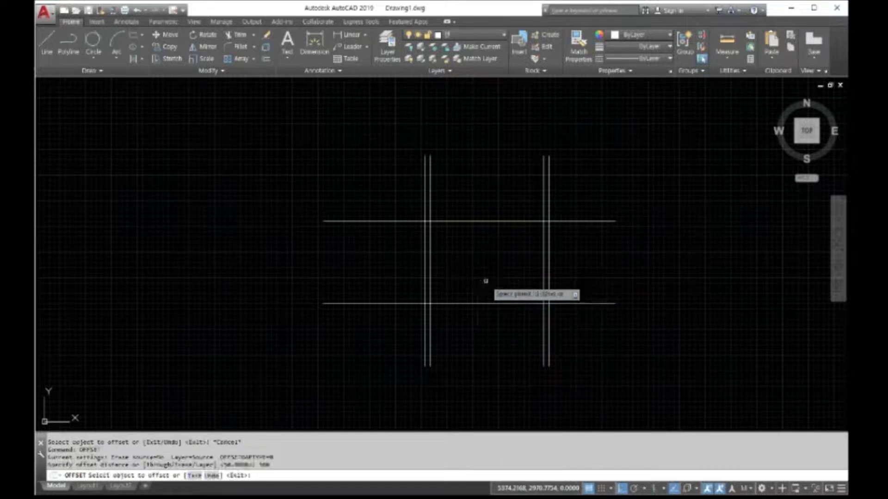
pyautogui.click(430, 276)
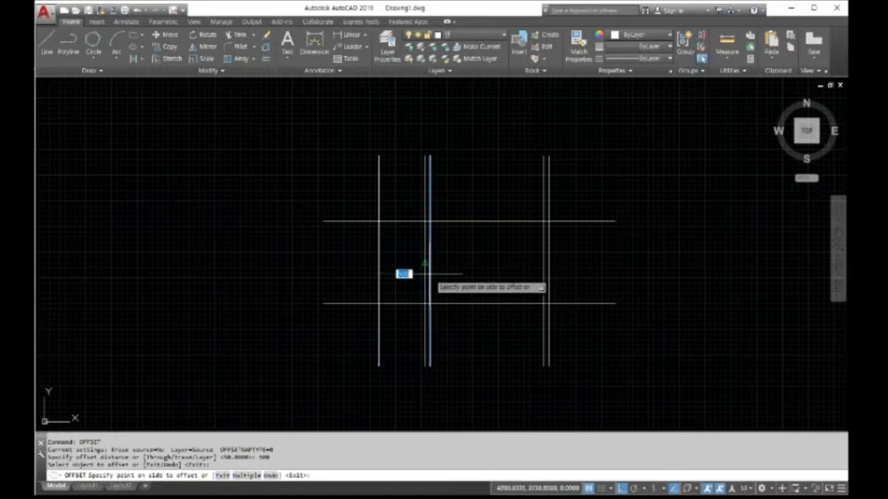
pyautogui.click(472, 275)
pyautogui.click(543, 275)
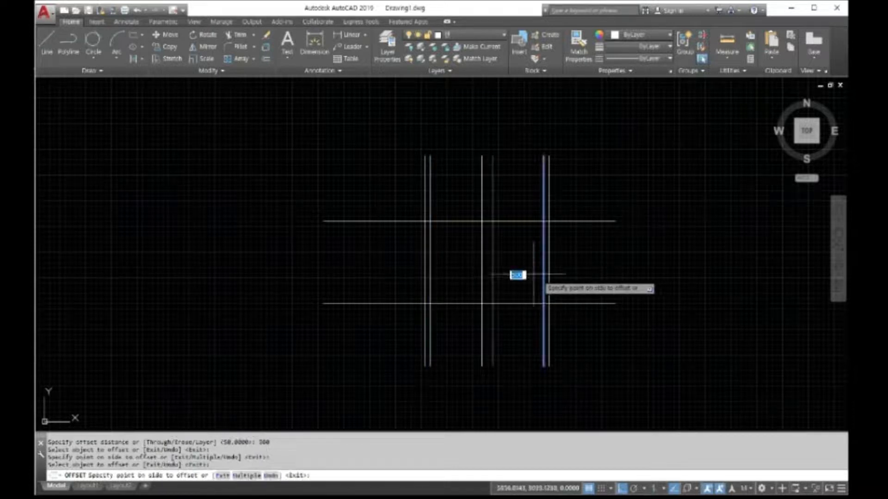
pyautogui.click(532, 273)
pyautogui.press('Escape')
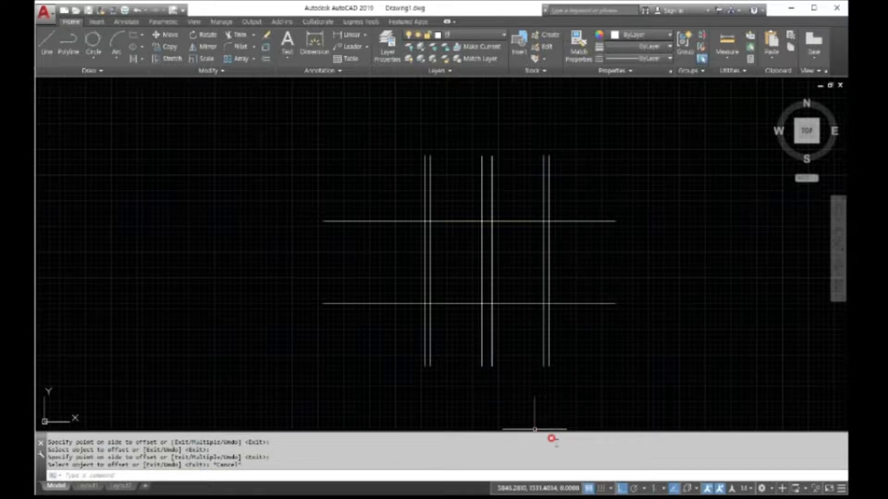
pyautogui.rightClick(551, 439)
pyautogui.moveTo(595, 341)
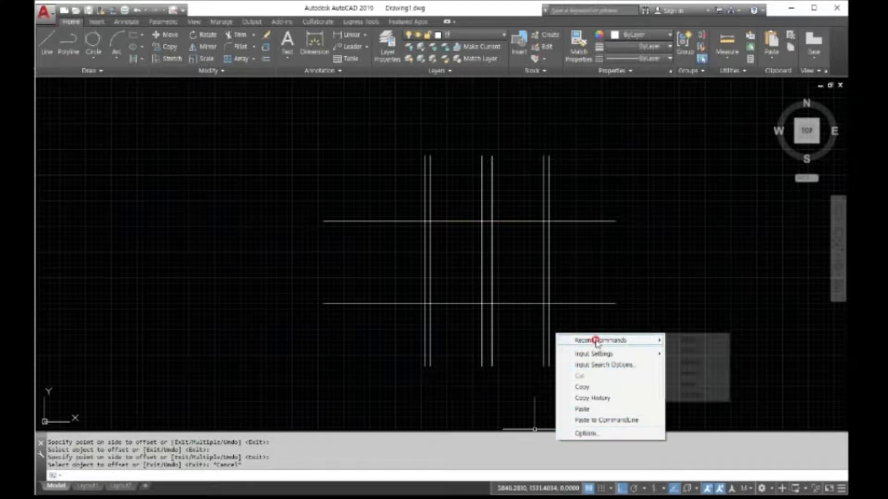
pyautogui.press('Escape')
pyautogui.press('Escape')
# - Offset the upper horizontal line 400 upward and the lower horizontal line 400 downward
pyautogui.rightClick(641, 334)
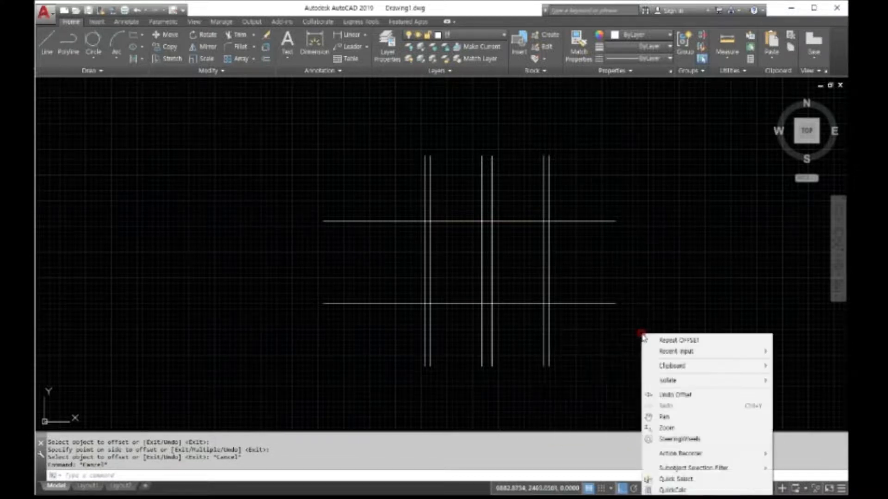
pyautogui.click(660, 341)
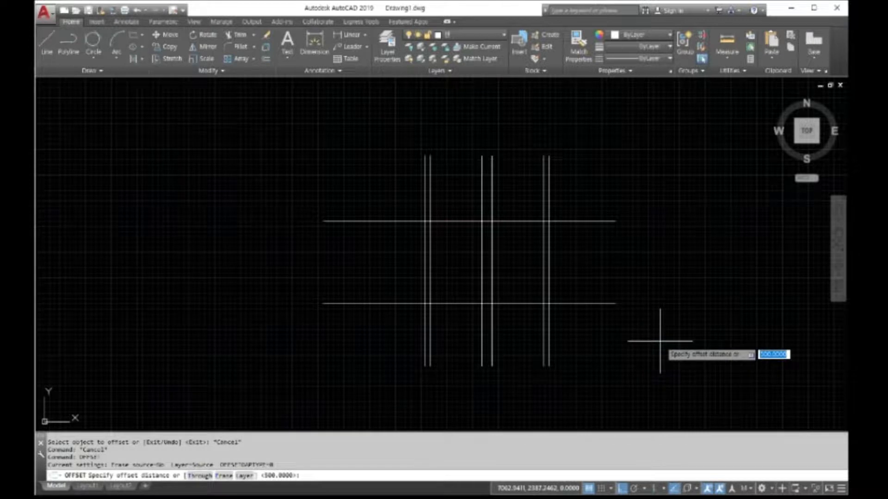
pyautogui.write('400')
pyautogui.press('Return')
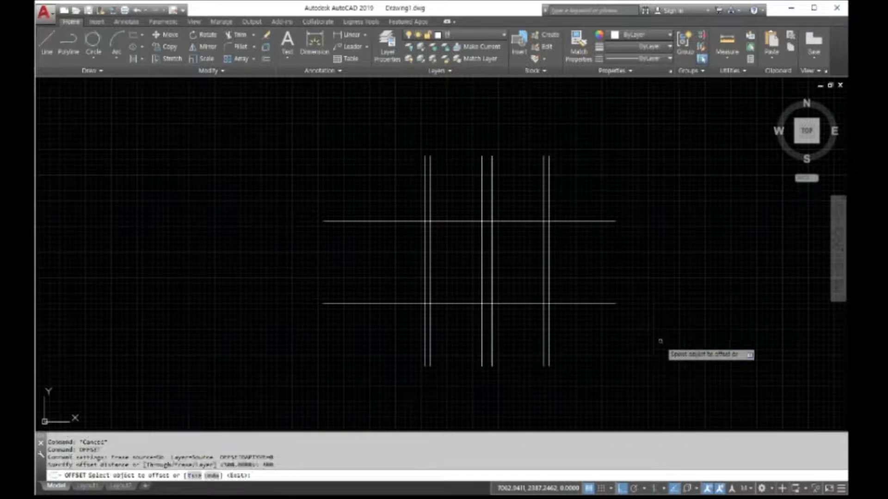
pyautogui.click(596, 221)
pyautogui.click(590, 204)
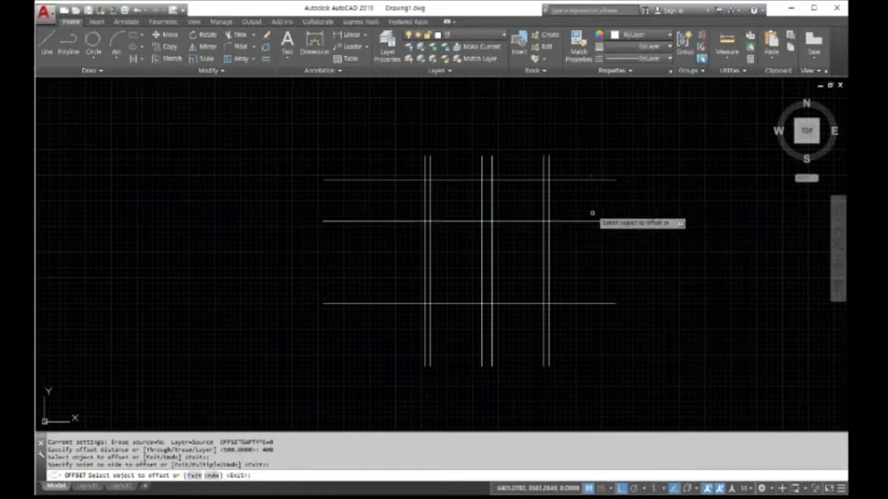
pyautogui.click(606, 303)
pyautogui.click(592, 324)
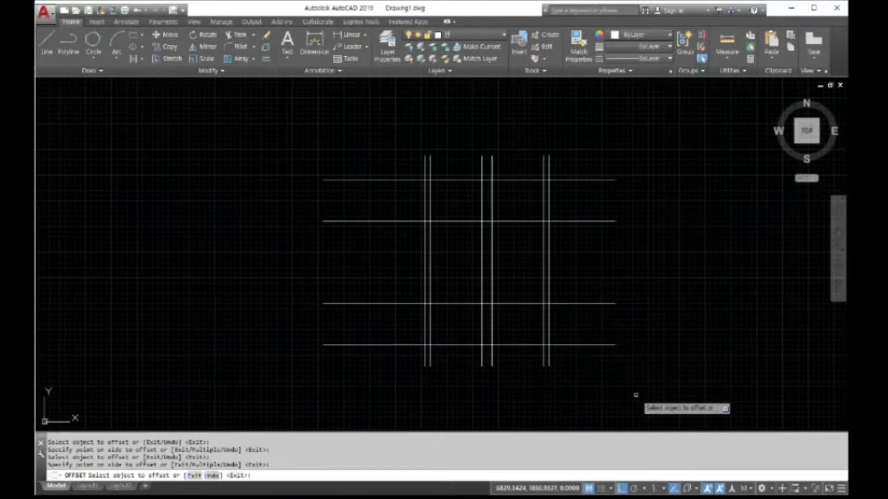
pyautogui.press('Escape')
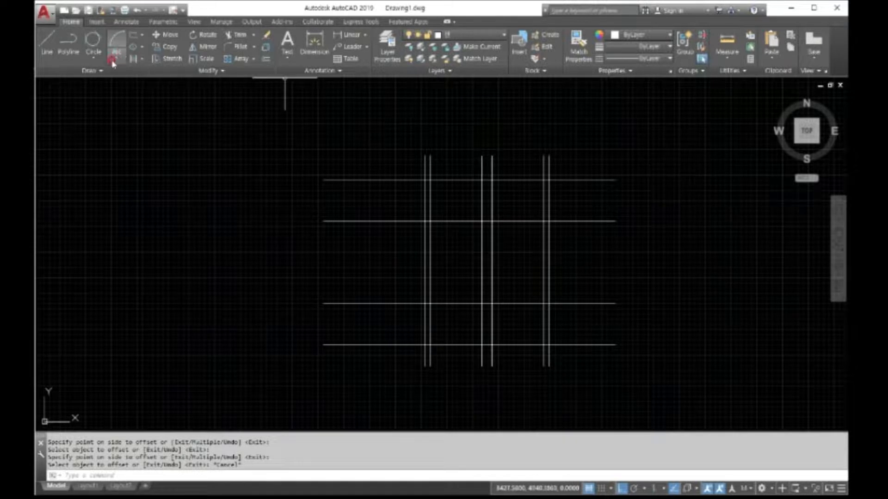
# - Make the 의자 layer current and draw a 500 by 400 chair rectangle above the left half of the tabletop
pyautogui.click(483, 34)
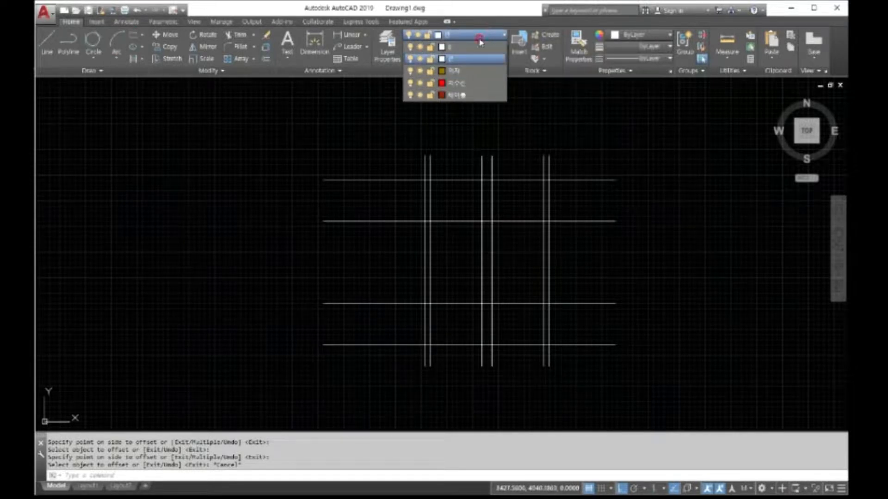
pyautogui.click(458, 72)
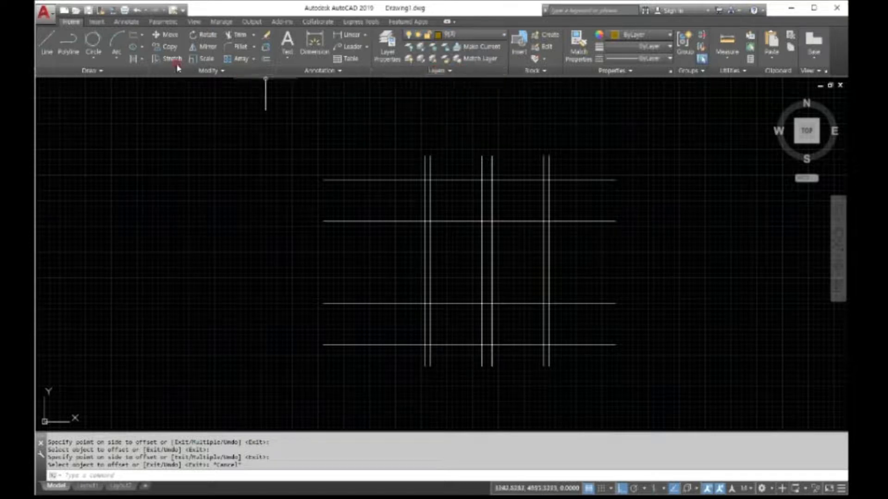
pyautogui.click(133, 34)
pyautogui.click(430, 180)
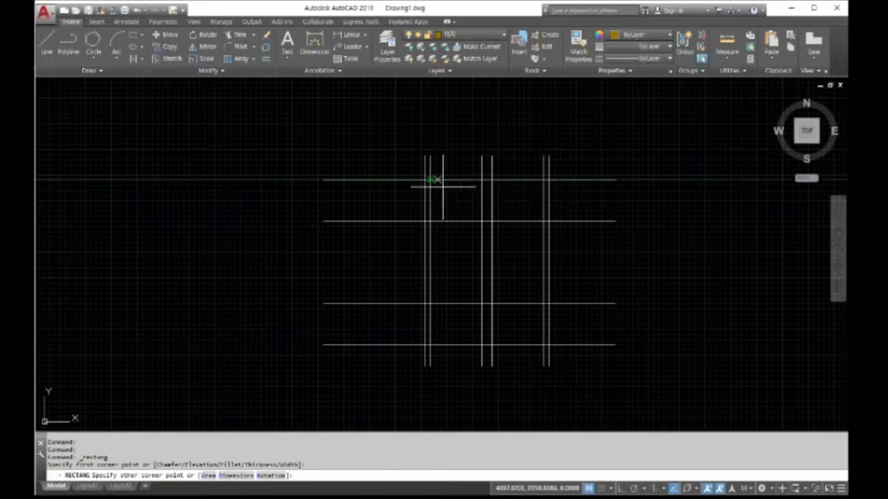
pyautogui.click(482, 221)
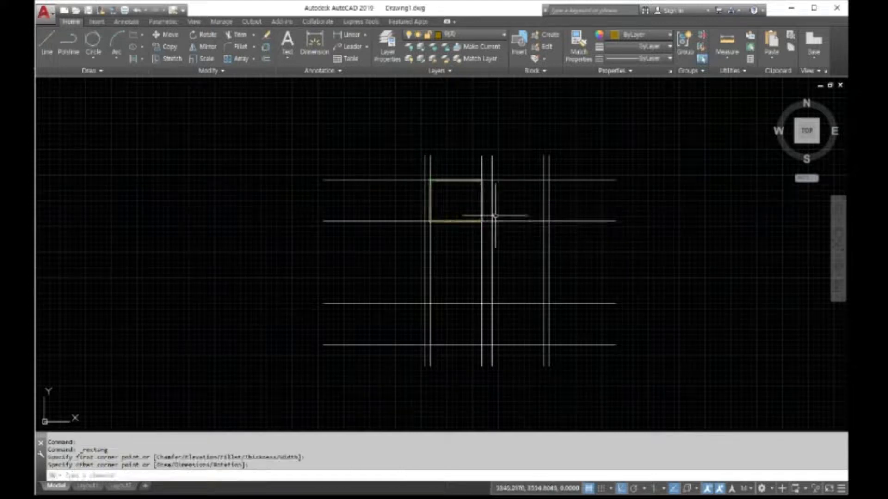
# - Draw a second 500 by 400 chair rectangle above the right half of the tabletop, between the construction line intersections
pyautogui.rightClick(517, 199)
pyautogui.click(521, 204)
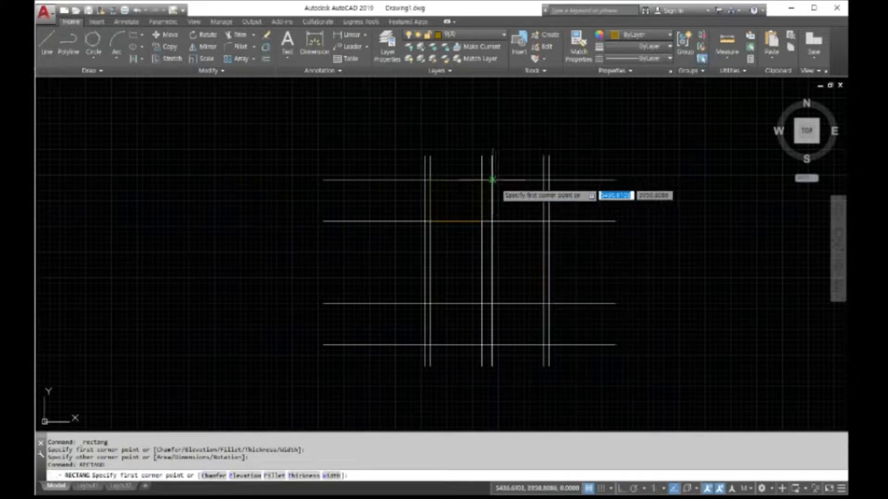
pyautogui.click(519, 199)
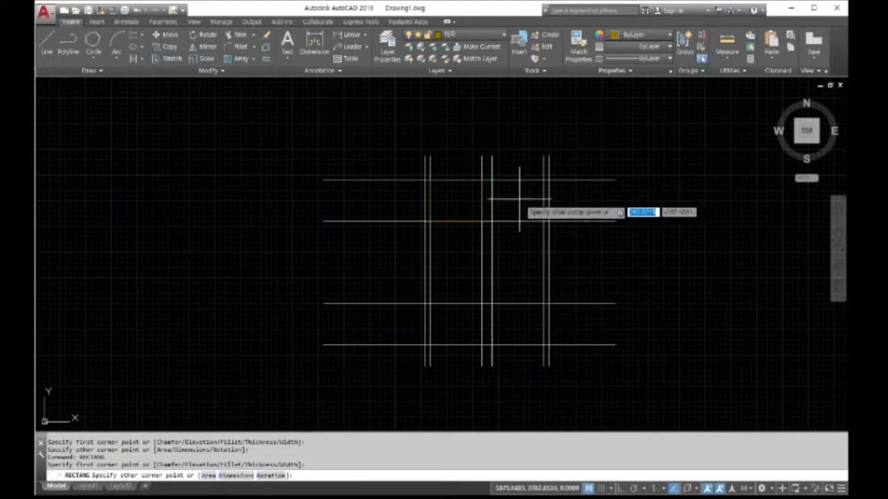
pyautogui.click(540, 220)
pyautogui.press('Escape')
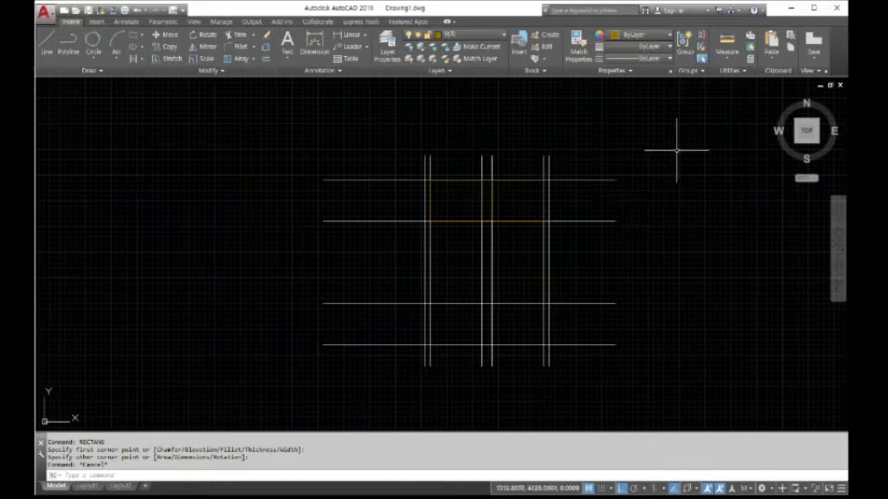
# - Erase all six full-length vertical construction lines
pyautogui.write('e')
pyautogui.press('Return')
pyautogui.click(608, 161)
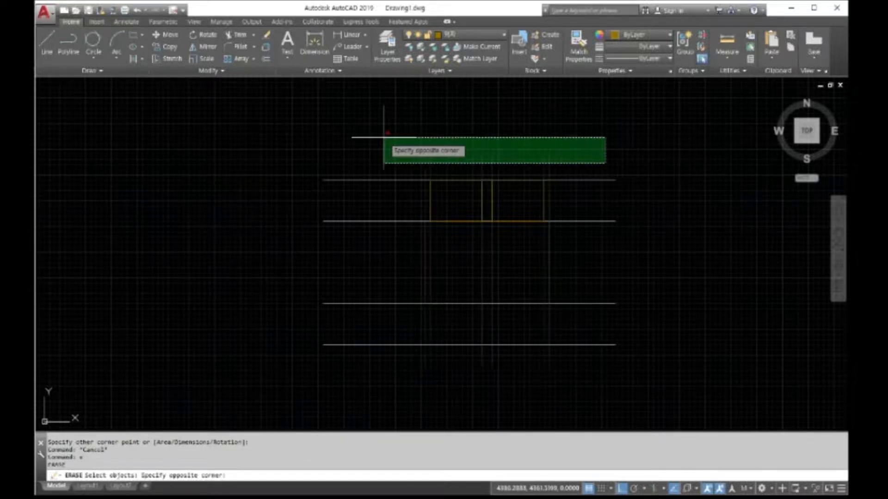
pyautogui.click(382, 138)
pyautogui.press('Return')
# - Erase the four remaining horizontal construction lines around the tabletop and chairs
pyautogui.rightClick(707, 152)
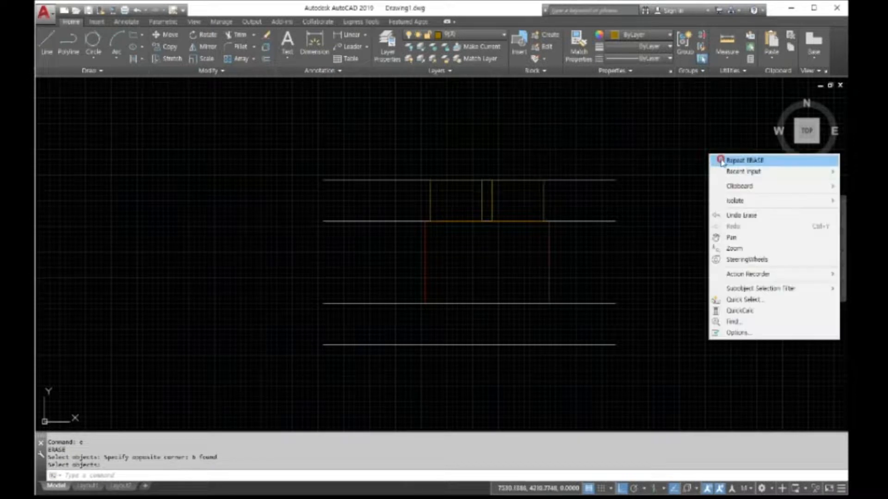
pyautogui.click(726, 156)
pyautogui.click(639, 360)
pyautogui.click(609, 150)
pyautogui.press('Return')
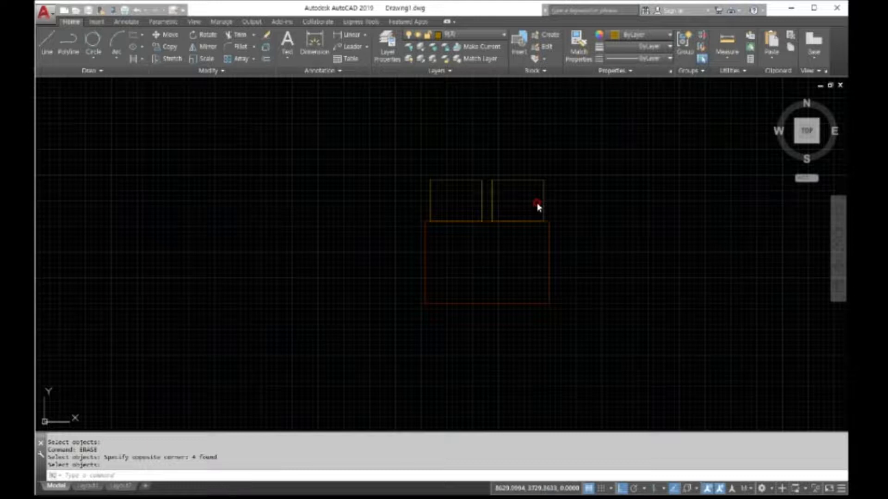
# - Set the fillet radius to 100 with the FILLET command
pyautogui.click(233, 474)
pyautogui.write('FI')
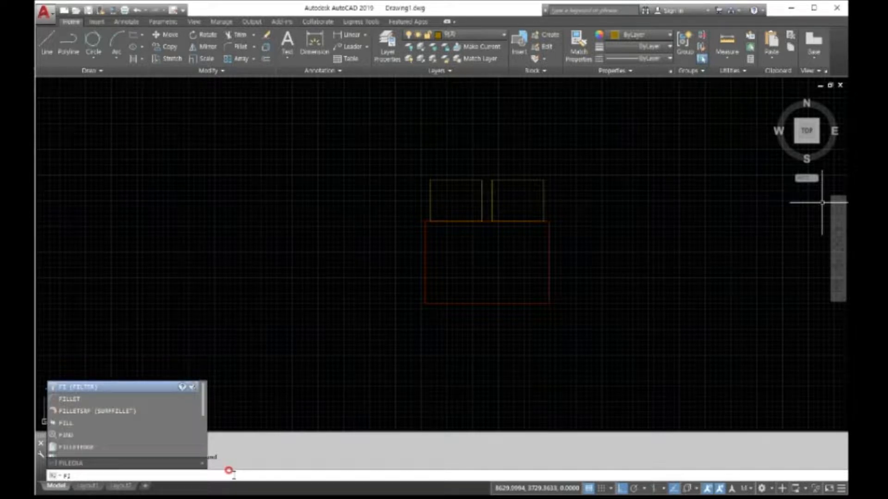
pyautogui.write('LL')
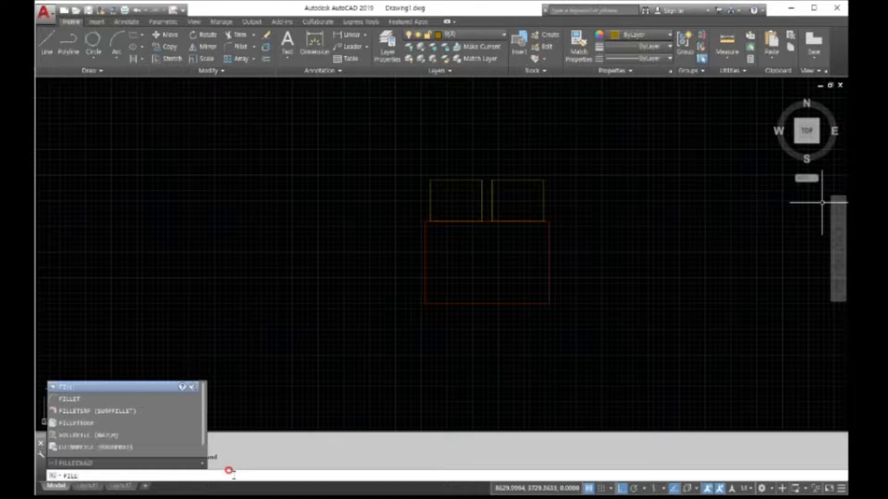
pyautogui.write('ET')
pyautogui.press('Return')
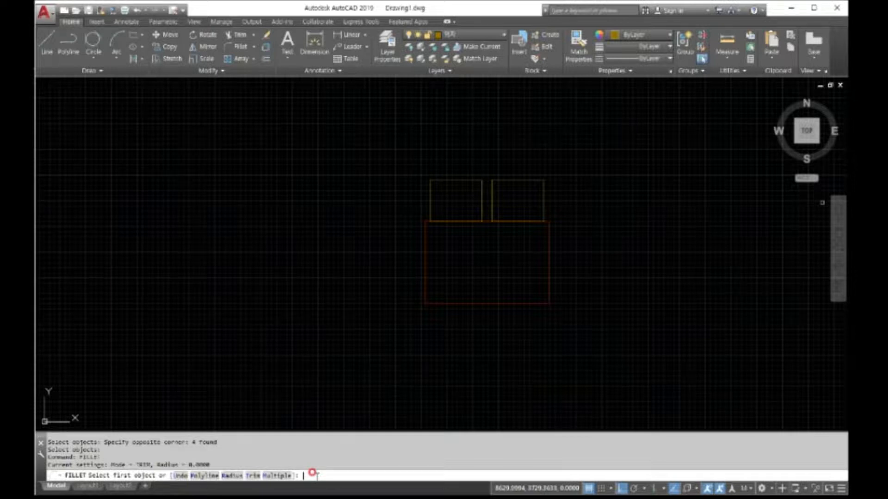
pyautogui.write('r')
pyautogui.press('Return')
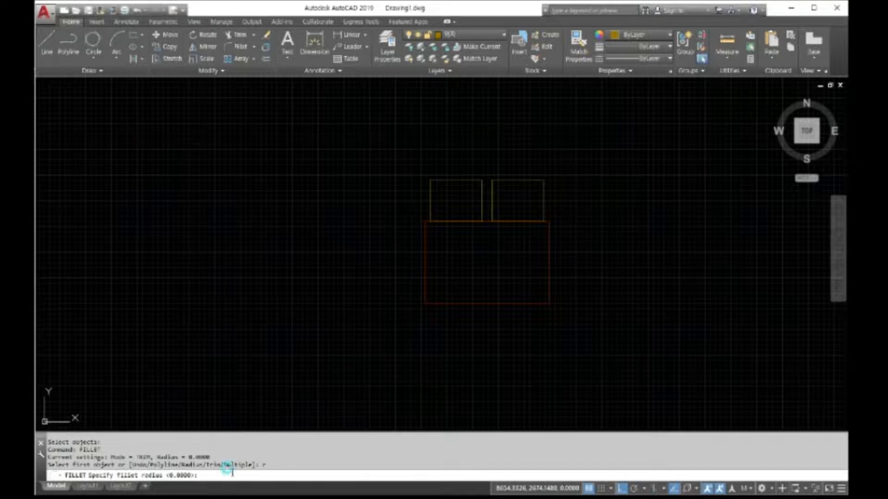
pyautogui.write('100')
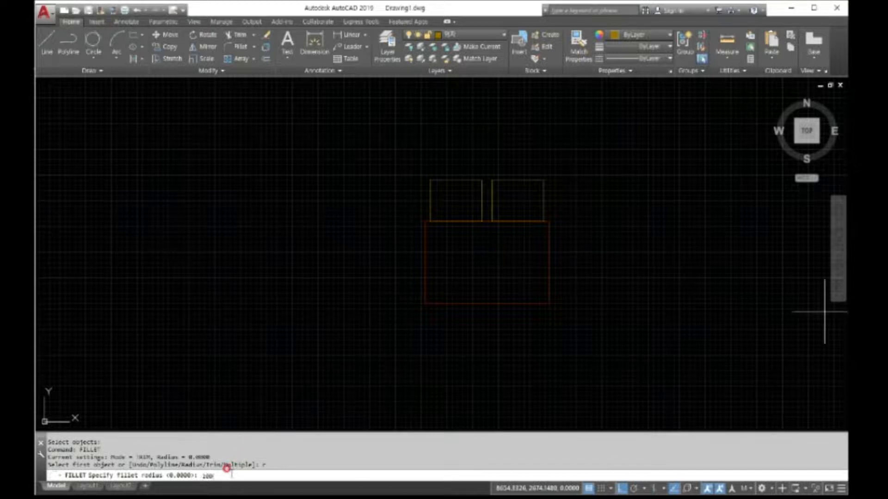
pyautogui.press('Return')
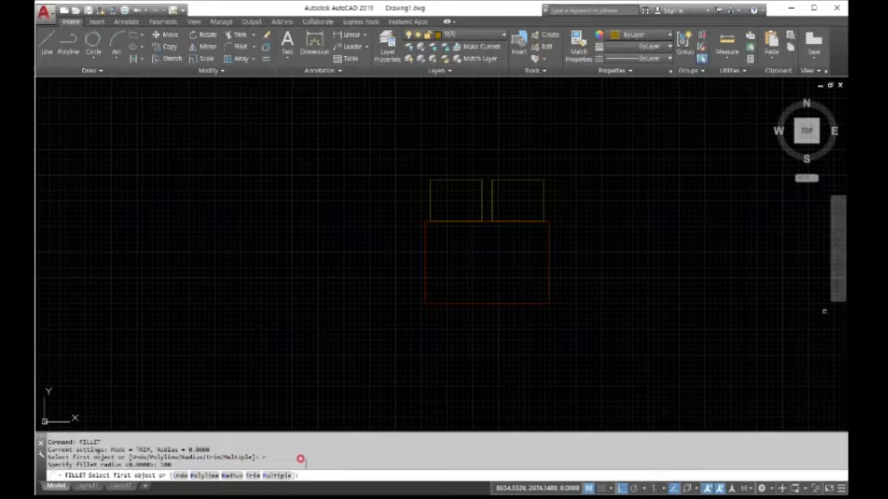
pyautogui.press('Escape')
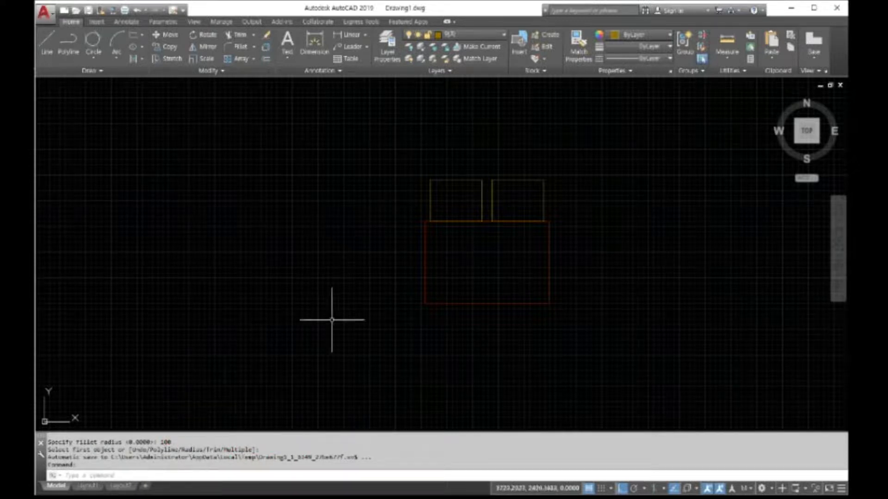
# - Fillet both outer corners of the left chair, on the side away from the tabletop, with the 100 radius
pyautogui.rightClick(288, 310)
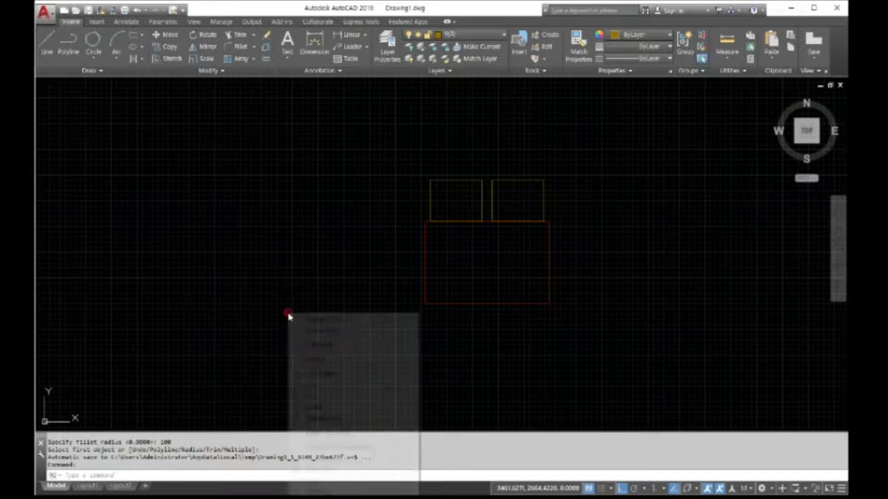
pyautogui.click(319, 320)
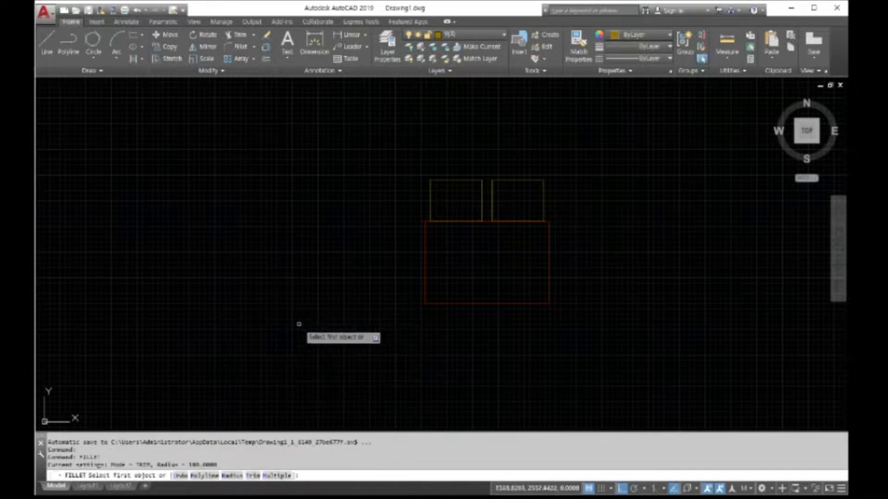
pyautogui.click(430, 189)
pyautogui.click(455, 181)
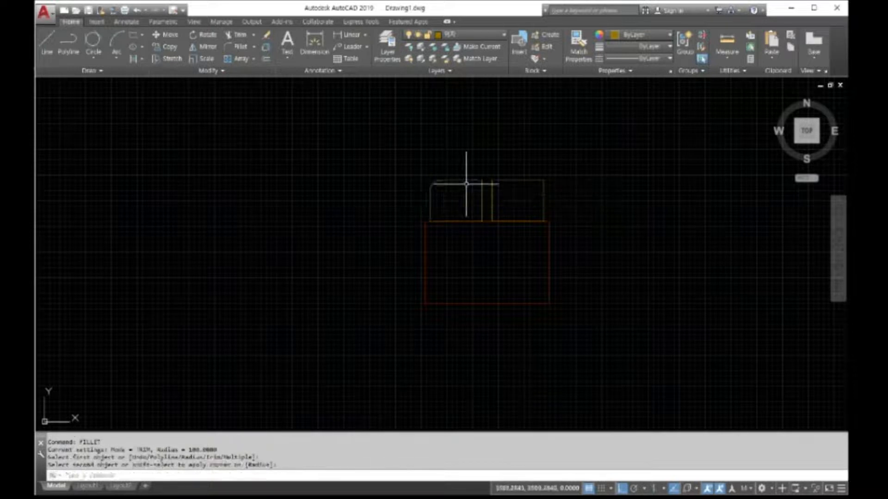
pyautogui.rightClick(468, 196)
pyautogui.click(469, 202)
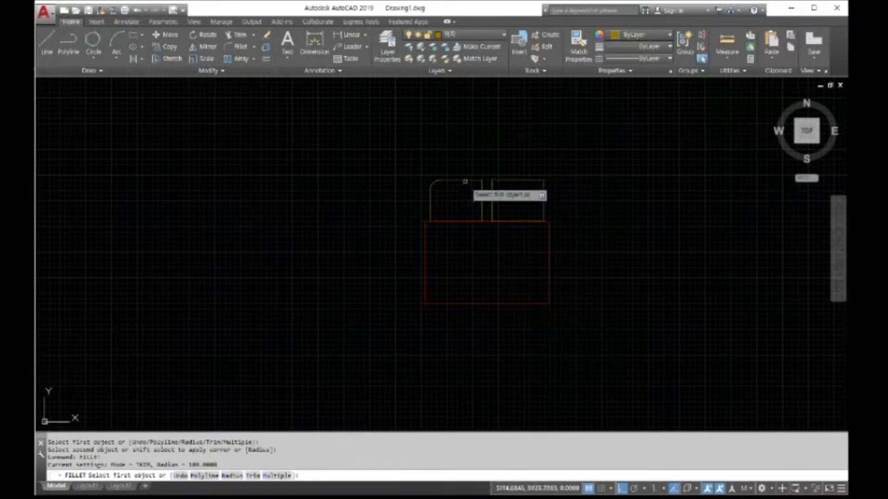
pyautogui.click(477, 182)
pyautogui.click(481, 194)
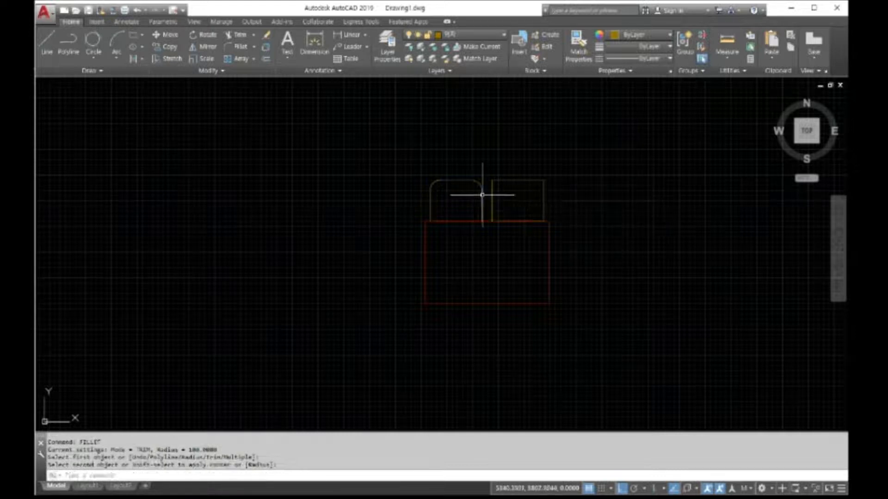
# - Fillet both outer corners of the right chair, on the side away from the tabletop, with the 100 radius
pyautogui.rightClick(507, 197)
pyautogui.click(519, 202)
pyautogui.click(492, 196)
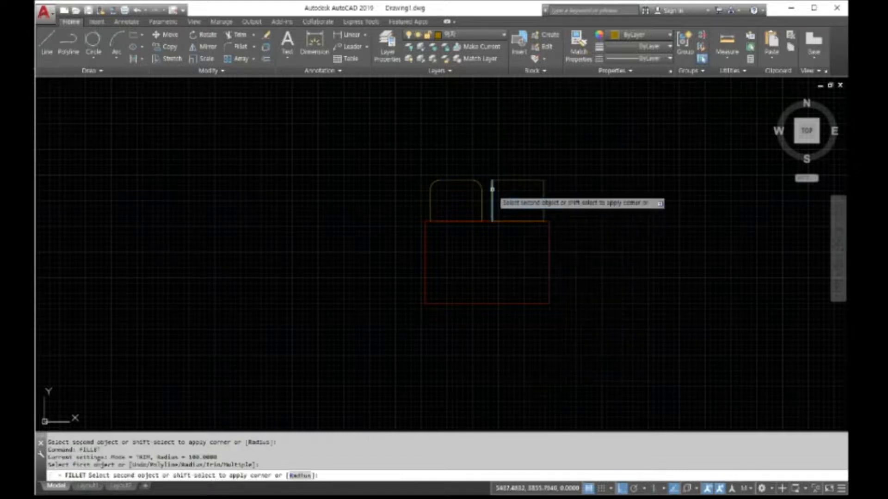
pyautogui.click(502, 180)
pyautogui.rightClick(525, 198)
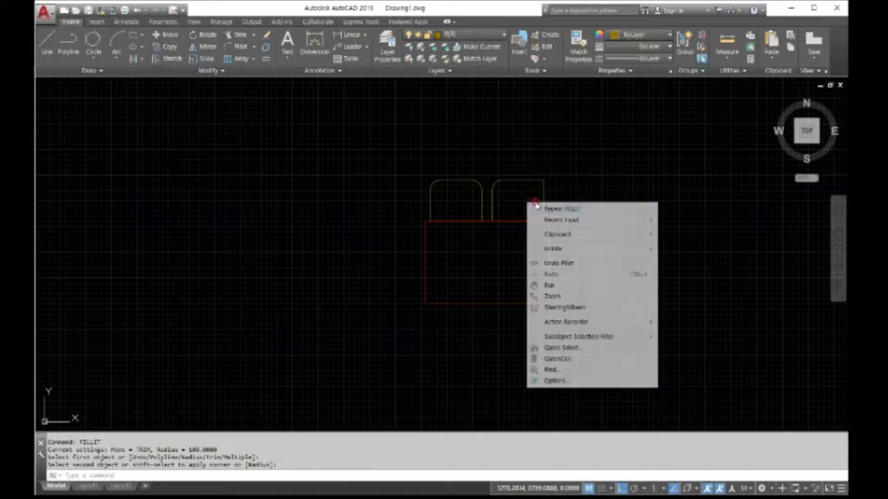
pyautogui.click(543, 205)
pyautogui.click(543, 198)
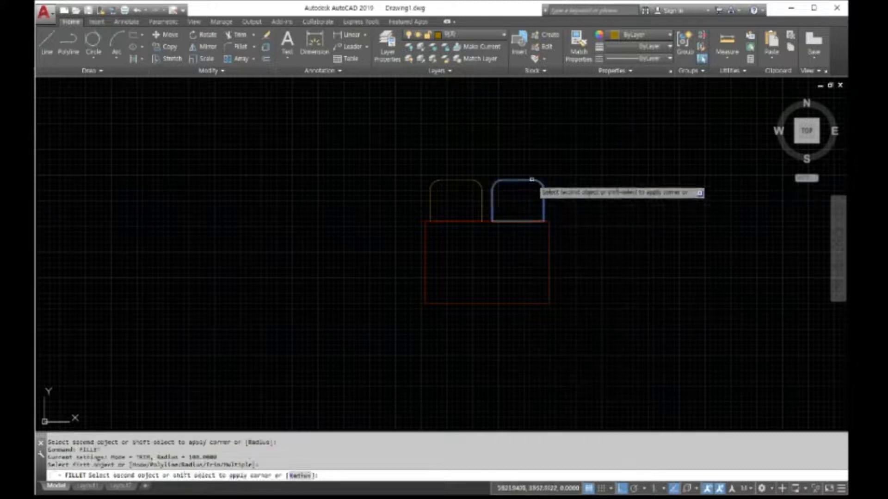
pyautogui.click(535, 181)
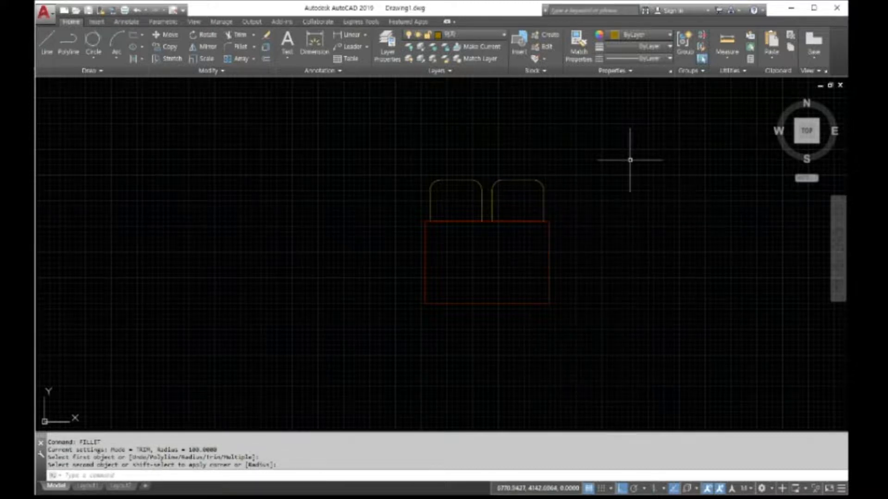
pyautogui.press('Escape')
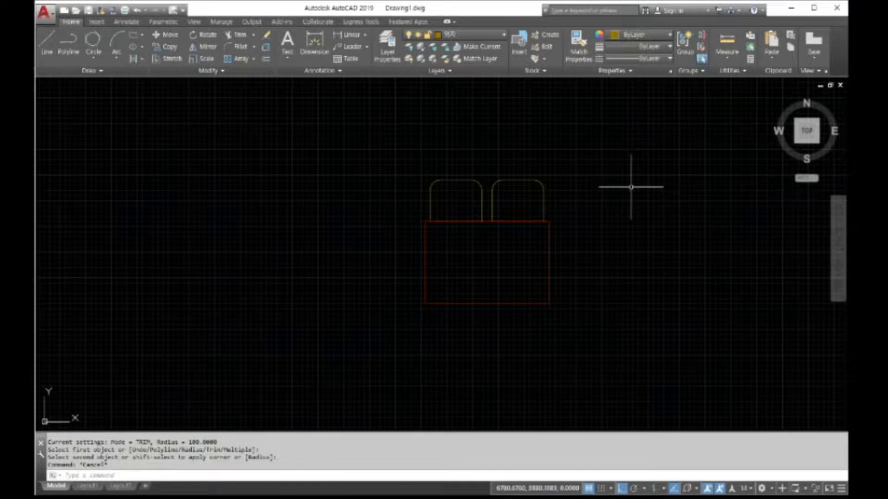
pyautogui.write('m')
pyautogui.write('il')
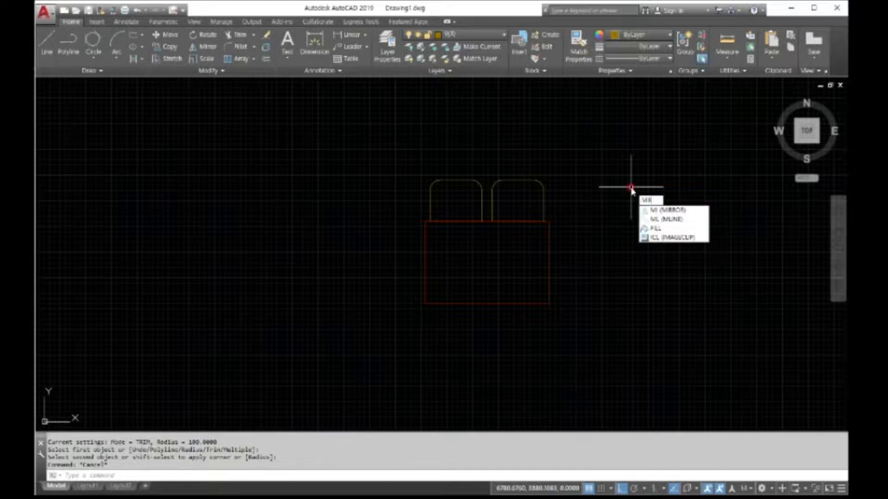
pyautogui.write('l')
pyautogui.press('Escape')
pyautogui.write('Millor')
pyautogui.press('Return')
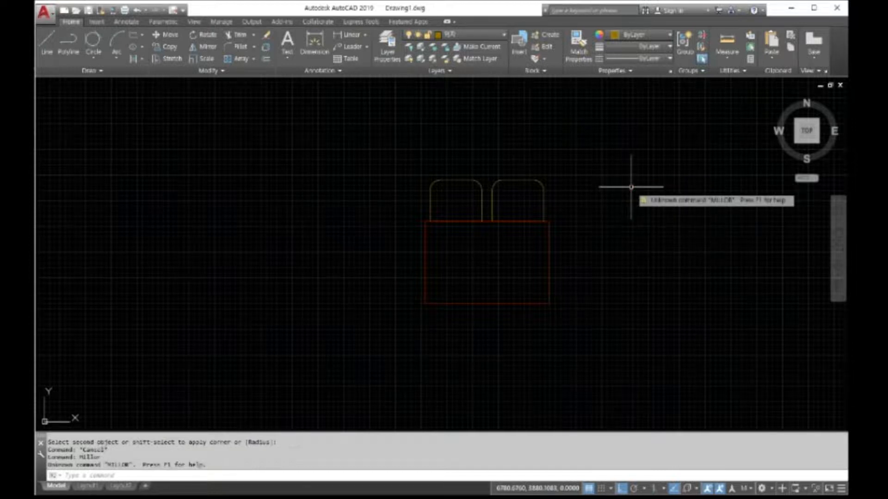
pyautogui.rightClick(618, 207)
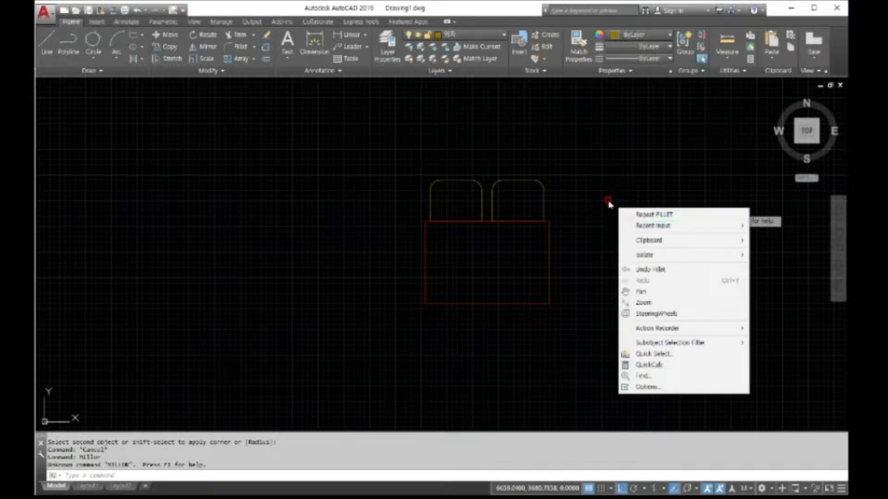
pyautogui.press('Escape')
# - Mirror both chairs to the lower side of the tabletop about its horizontal centreline, keeping the source objects
pyautogui.click(306, 467)
pyautogui.write('a')
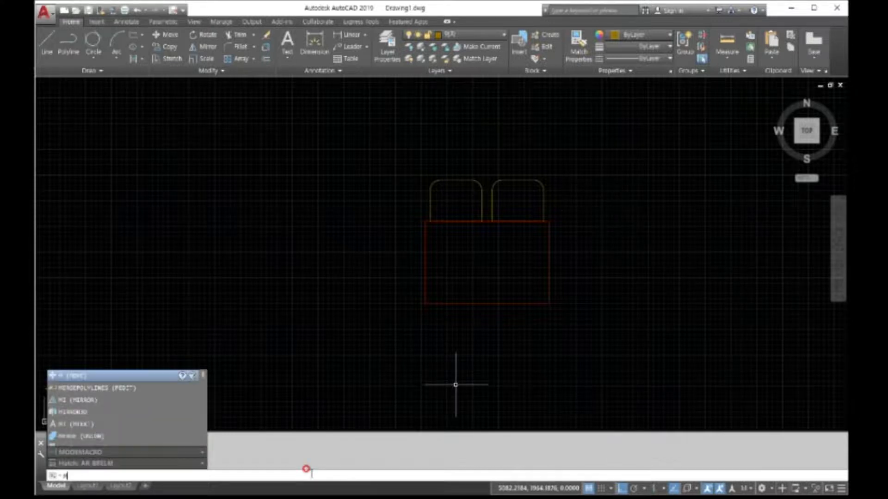
pyautogui.click(83, 400)
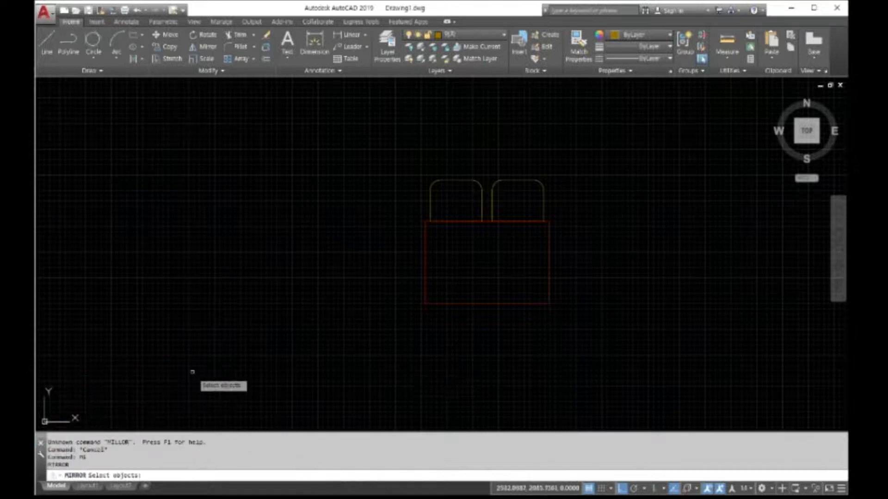
pyautogui.click(431, 194)
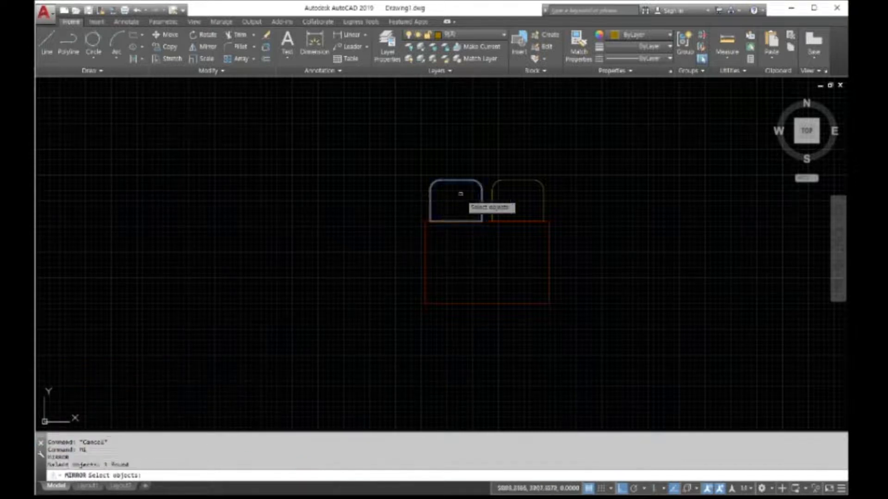
pyautogui.click(504, 180)
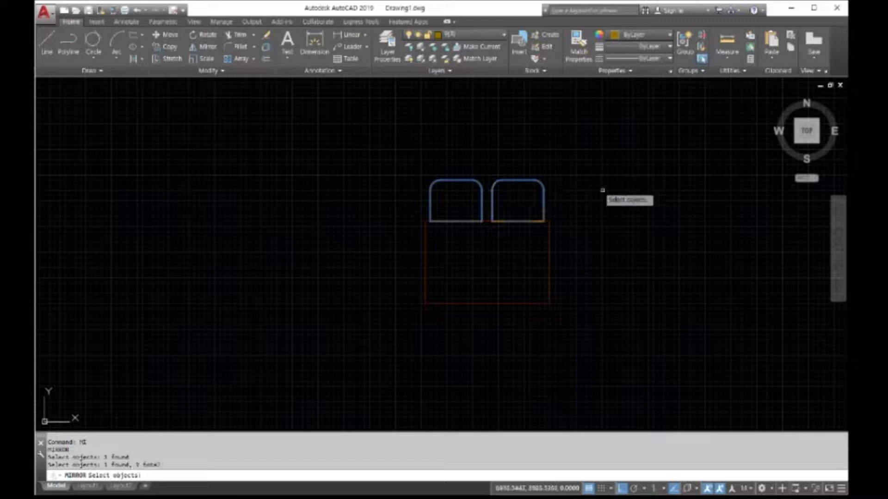
pyautogui.press('Return')
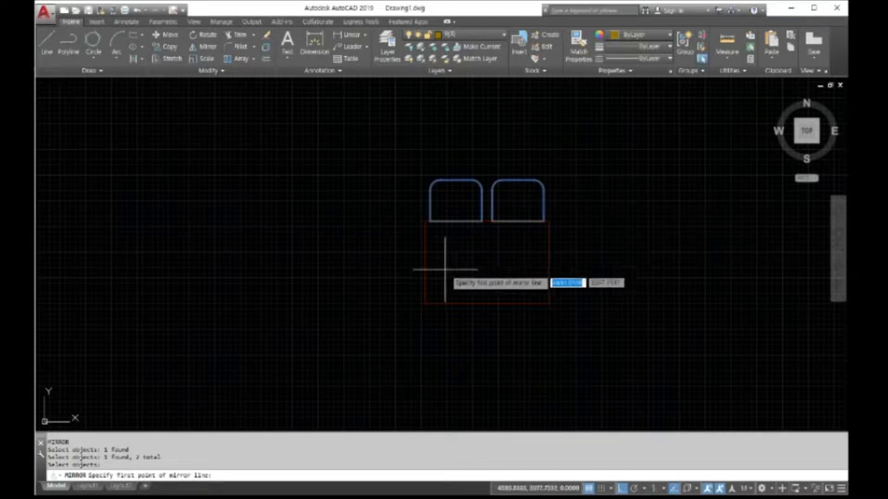
pyautogui.click(423, 263)
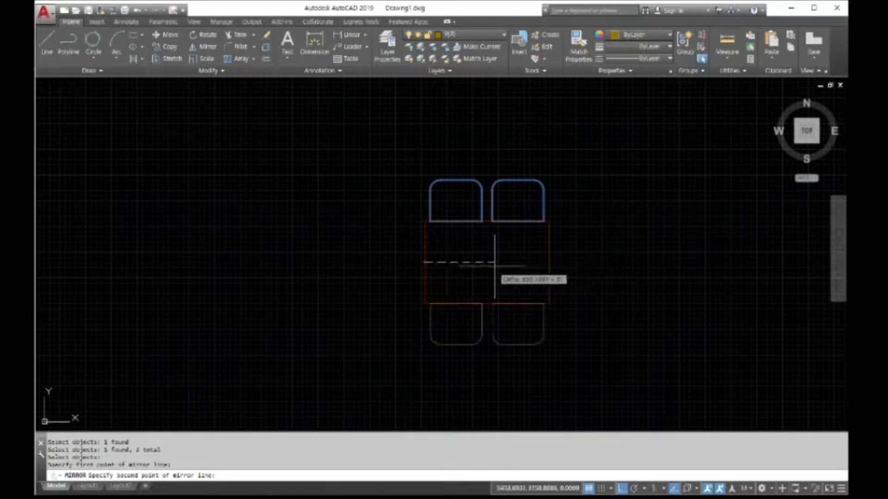
pyautogui.click(549, 263)
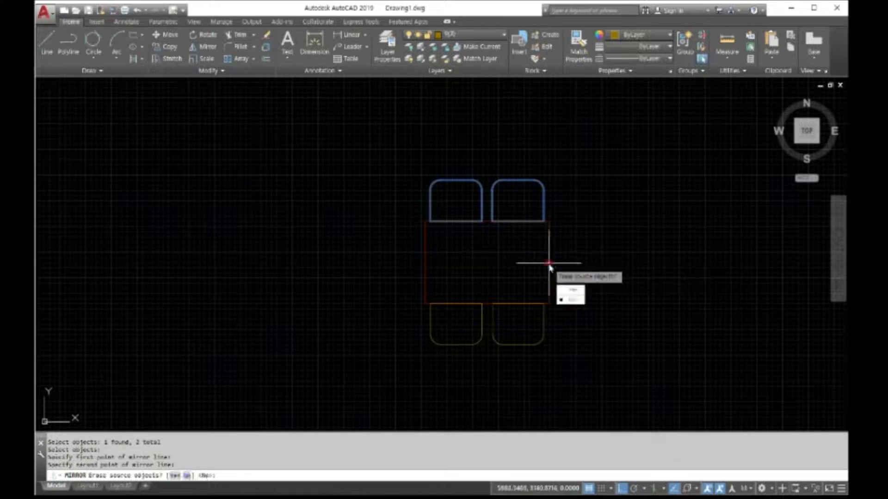
pyautogui.write('n')
pyautogui.press('Return')
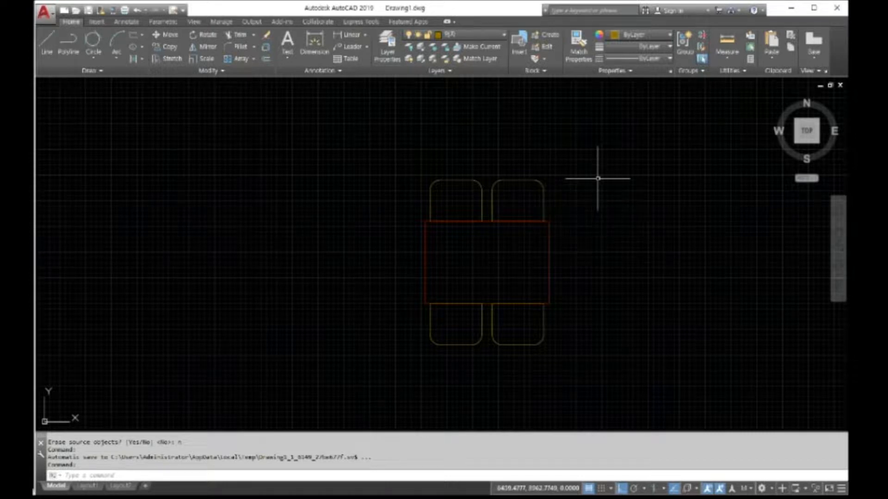
# - Explode the upper-right chair outline into separate segments with the EXPLODE command
pyautogui.write('e')
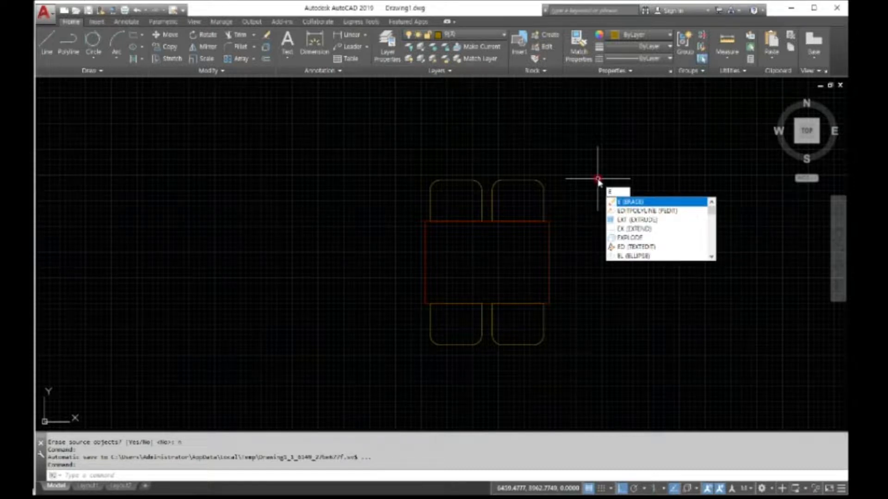
pyautogui.write('x')
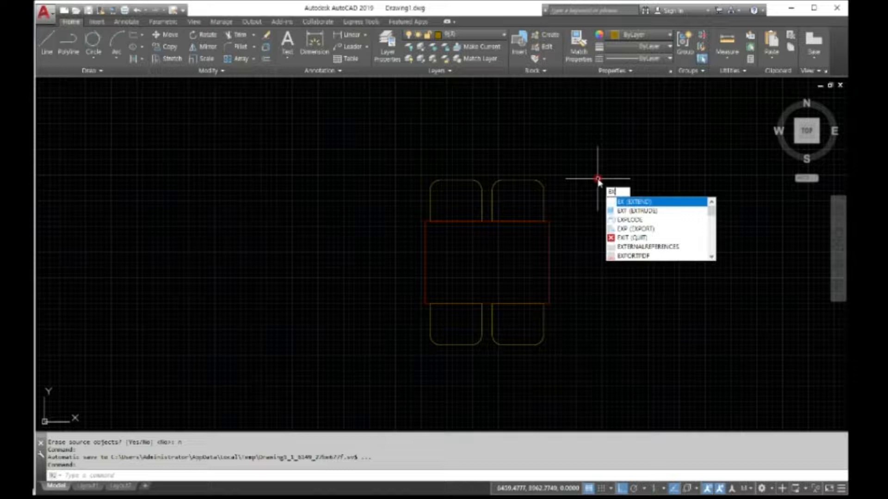
pyautogui.write('pl')
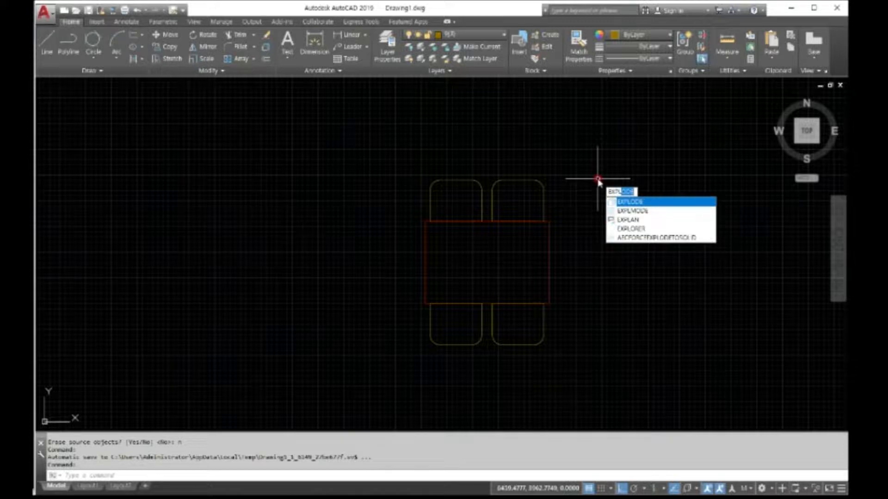
pyautogui.write('o')
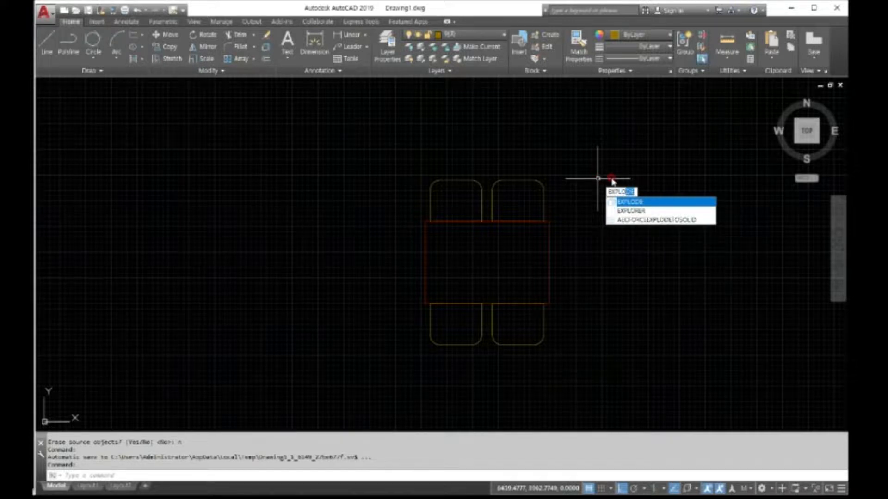
pyautogui.write('de')
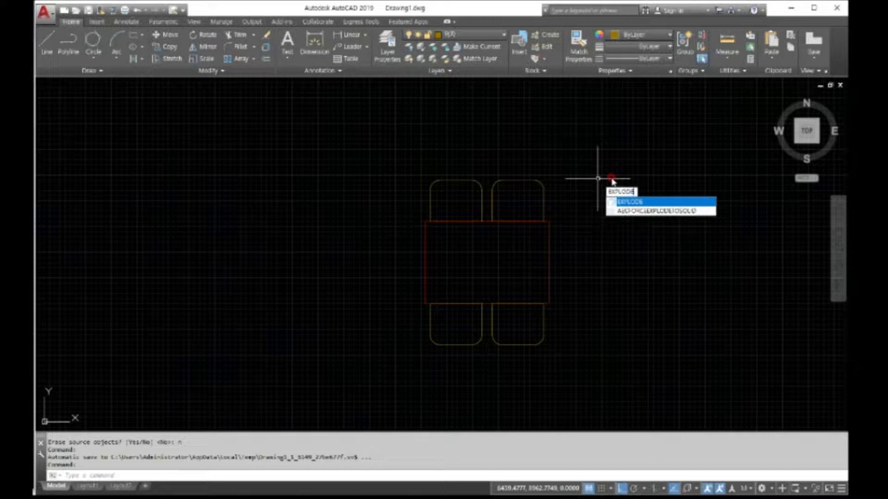
pyautogui.press('Return')
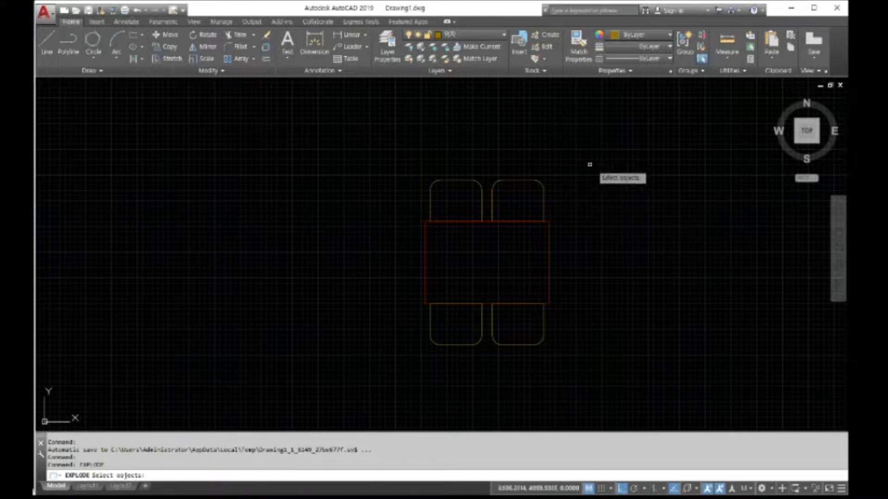
pyautogui.click(544, 175)
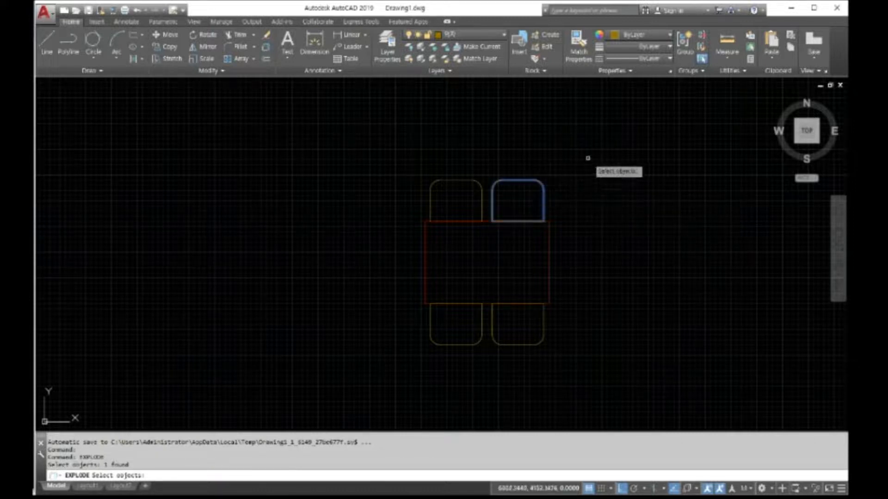
pyautogui.press('Return')
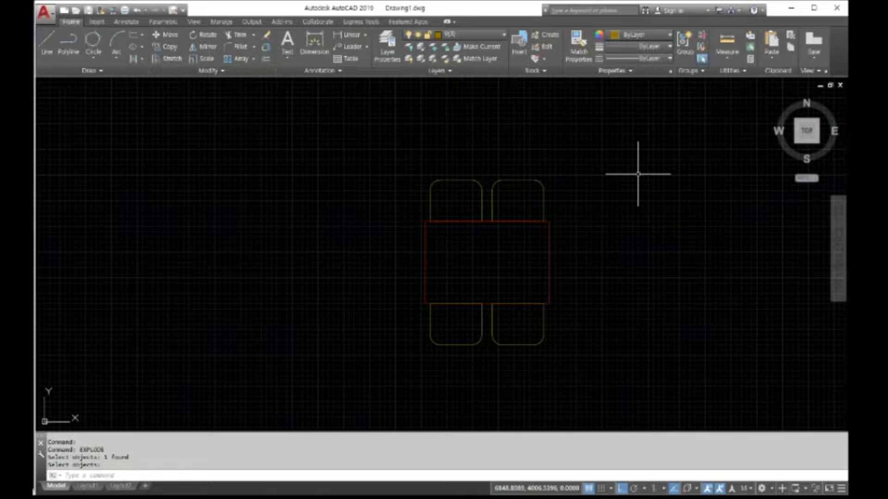
pyautogui.write('PE')
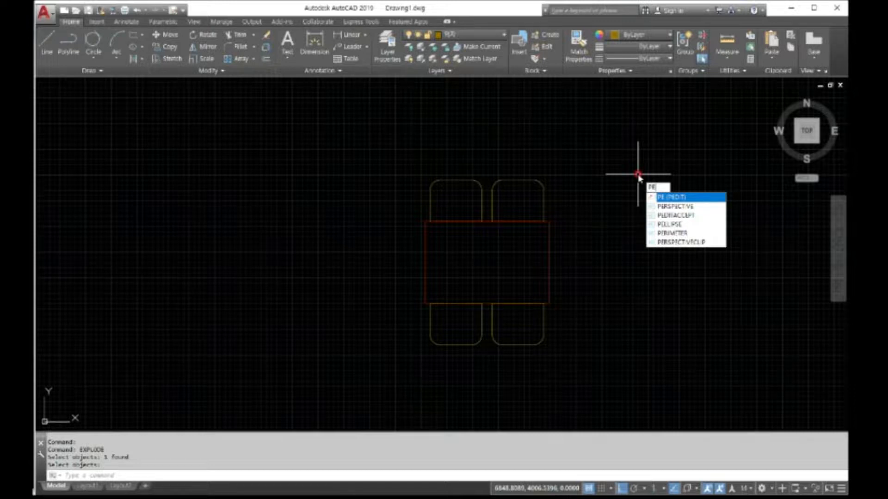
pyautogui.write('DIT')
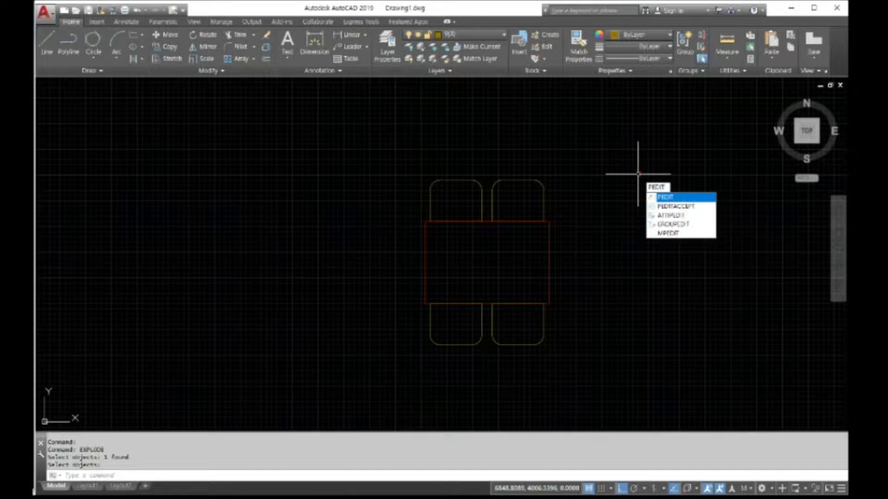
pyautogui.press('Return')
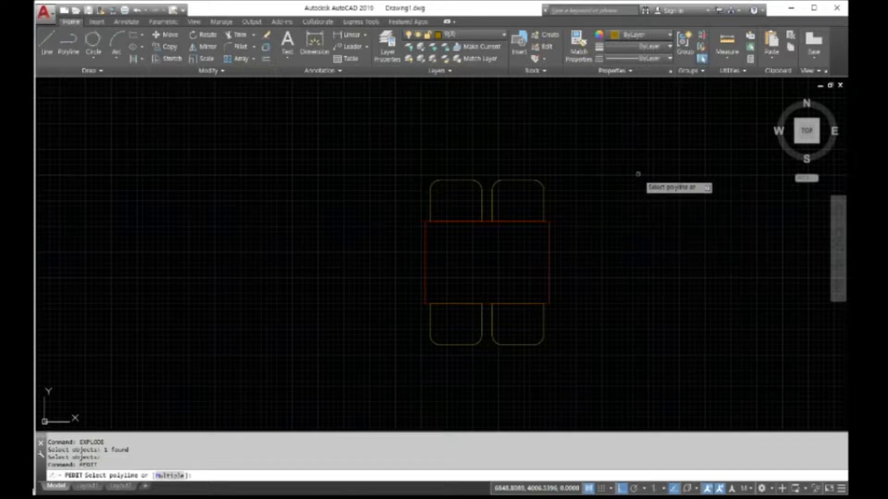
pyautogui.click(476, 158)
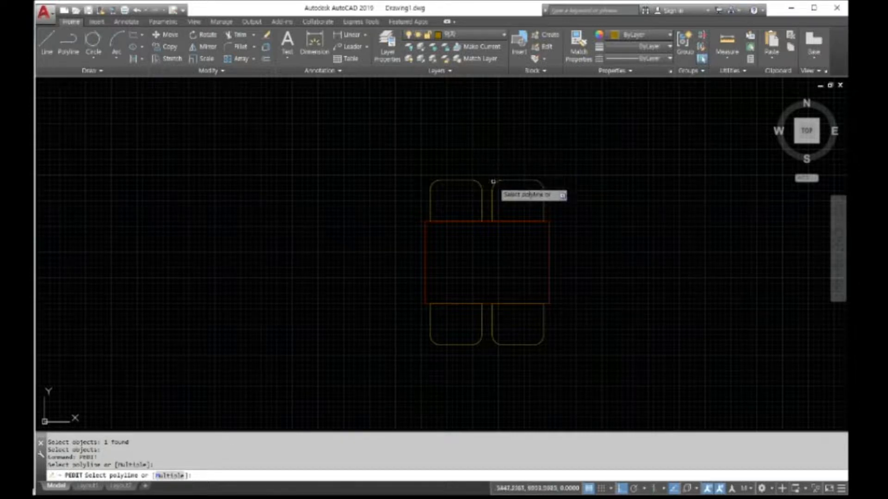
pyautogui.click(497, 181)
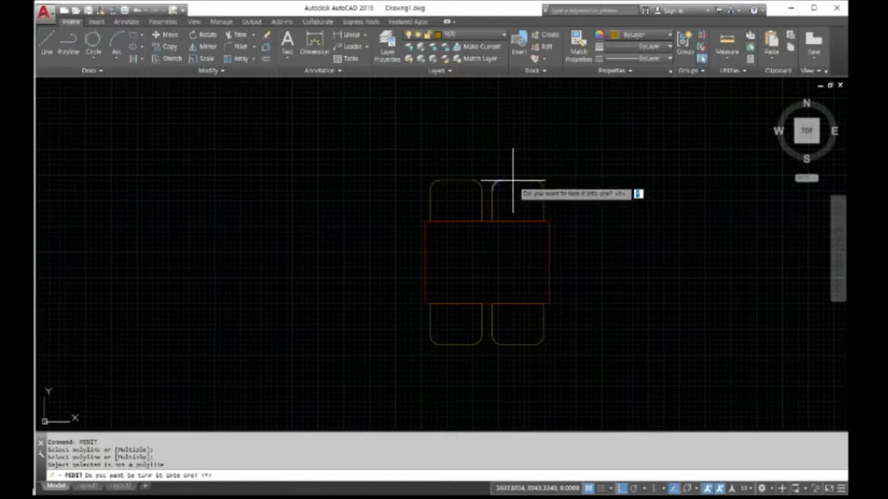
pyautogui.press('Escape')
# - Convert all segments of the exploded upper-right chair to polylines using the Multiple option of PEDIT
pyautogui.press('Return')
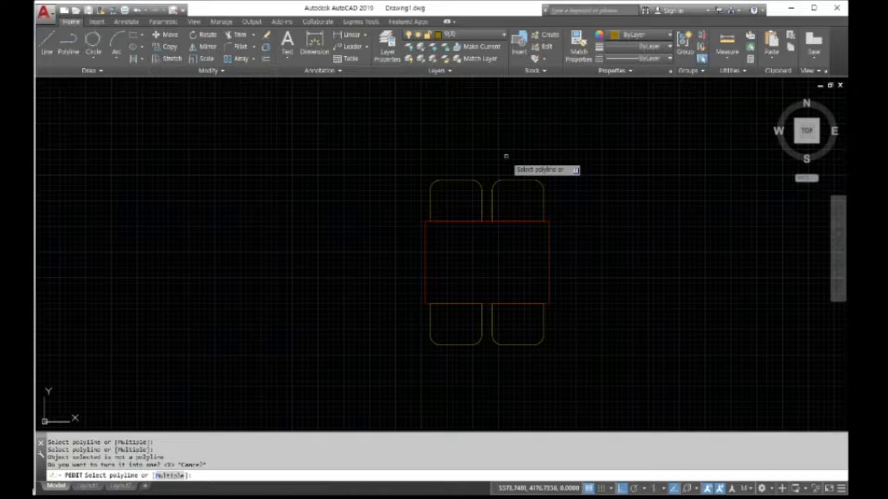
pyautogui.write('m')
pyautogui.press('Return')
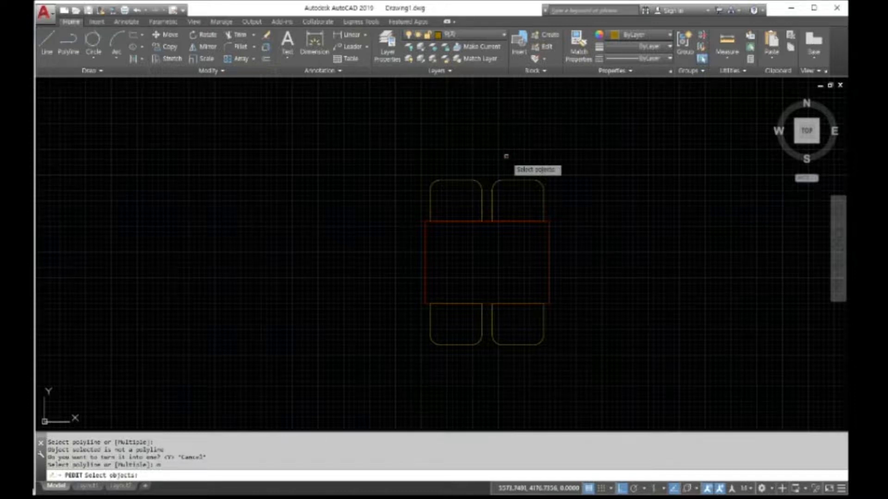
pyautogui.click(483, 168)
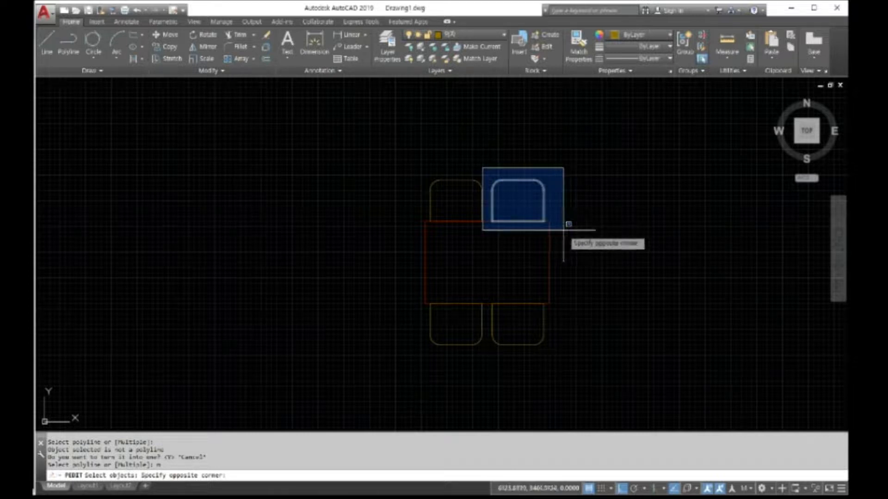
pyautogui.click(564, 223)
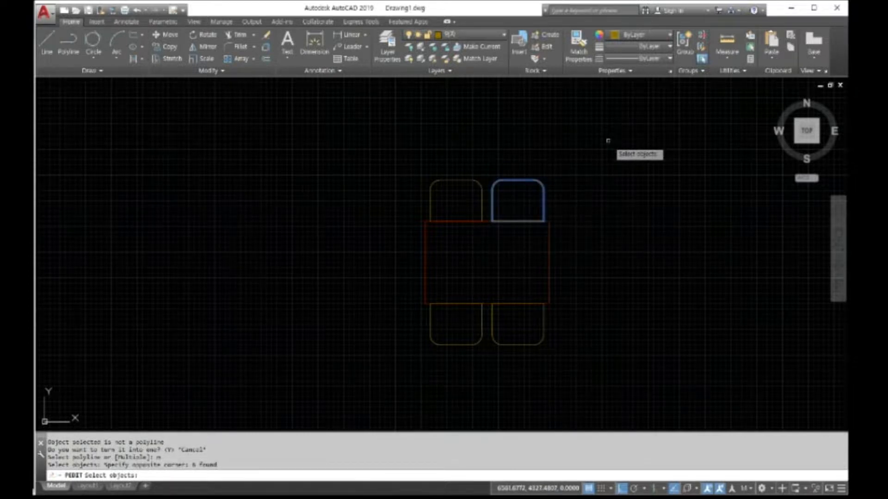
pyautogui.press('Return')
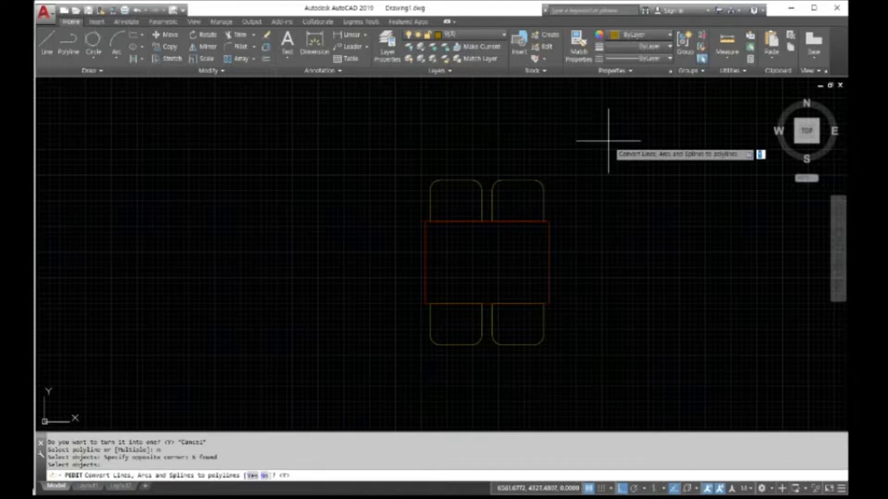
pyautogui.write('y')
pyautogui.press('Return')
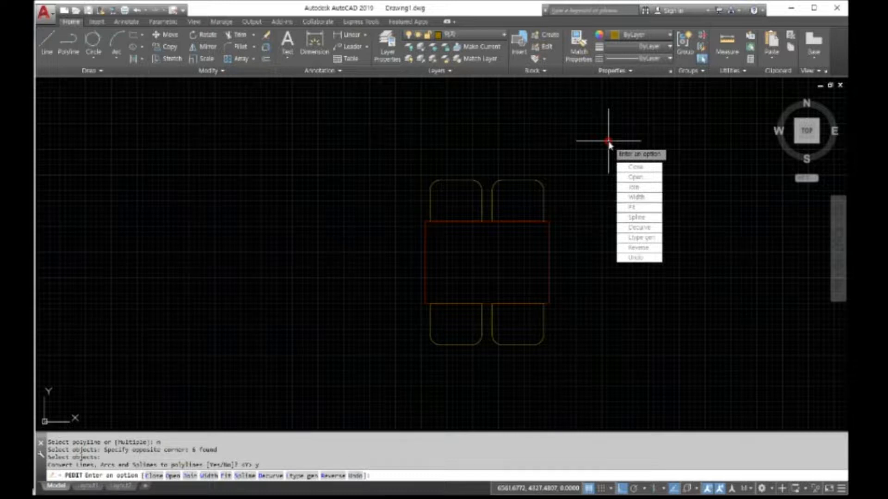
# - Join the upper-right chair's segments into one polyline with the default fuzz distance of 0.0000 and finish the polyline edit
pyautogui.write('join')
pyautogui.press('Return')
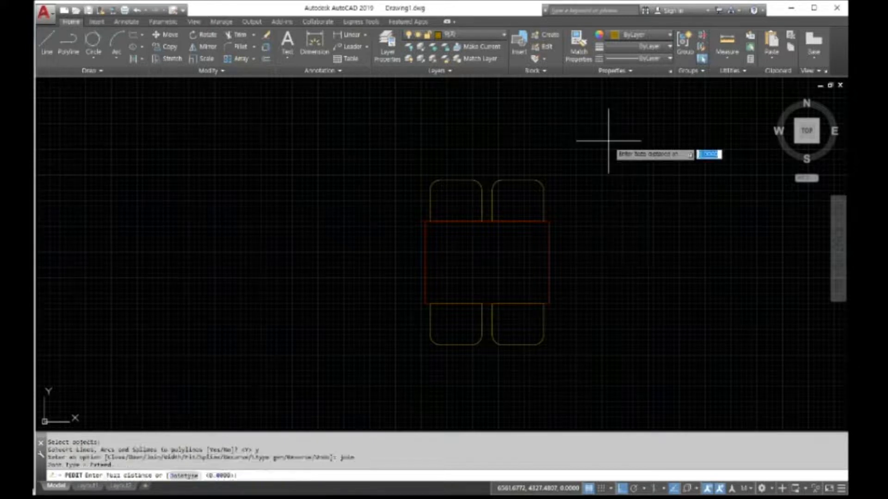
pyautogui.press('Return')
pyautogui.press('Return')
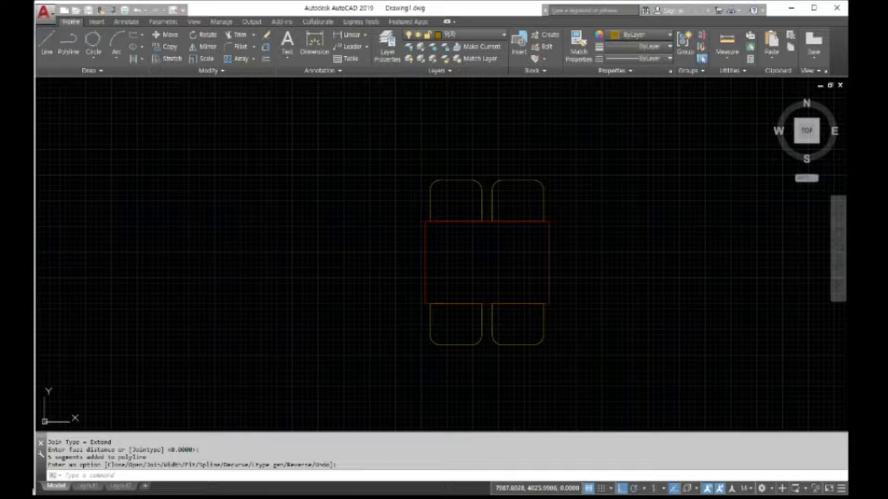
pyautogui.press('Return')
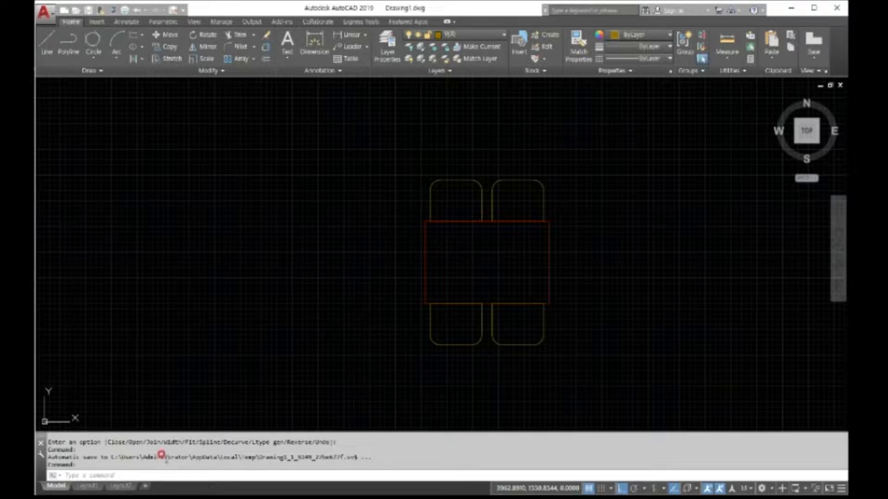
# - Start the HATCH command and choose the user-defined USER pattern for the hatch
pyautogui.click(120, 475)
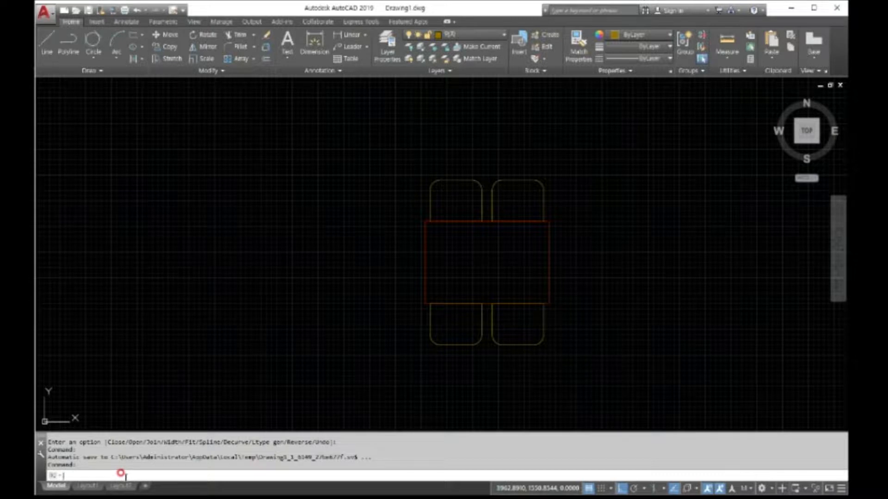
pyautogui.write('h')
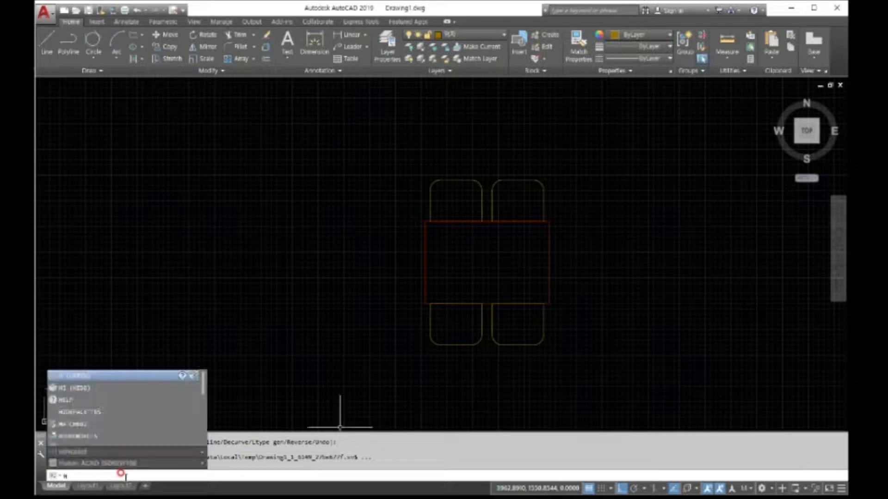
pyautogui.write('at')
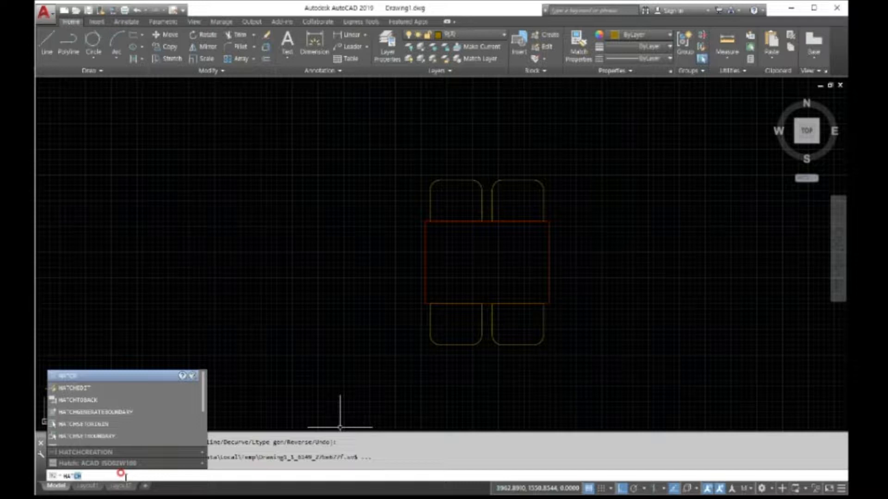
pyautogui.press('Return')
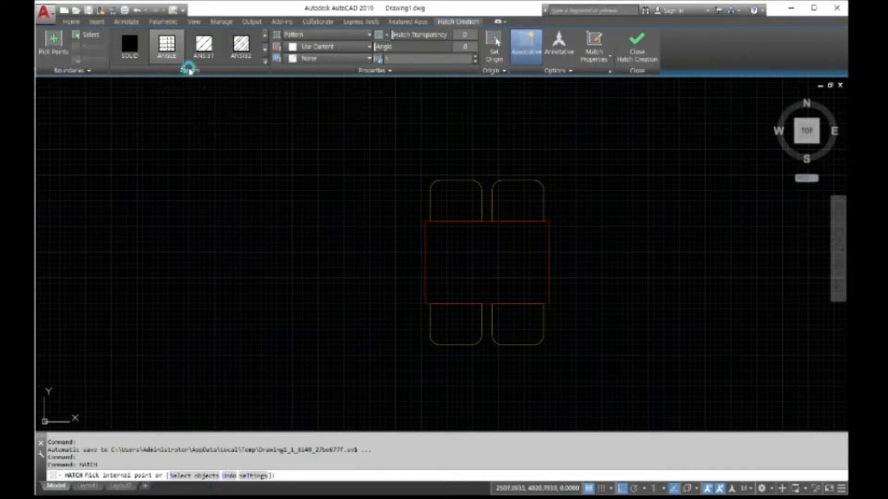
pyautogui.click(263, 65)
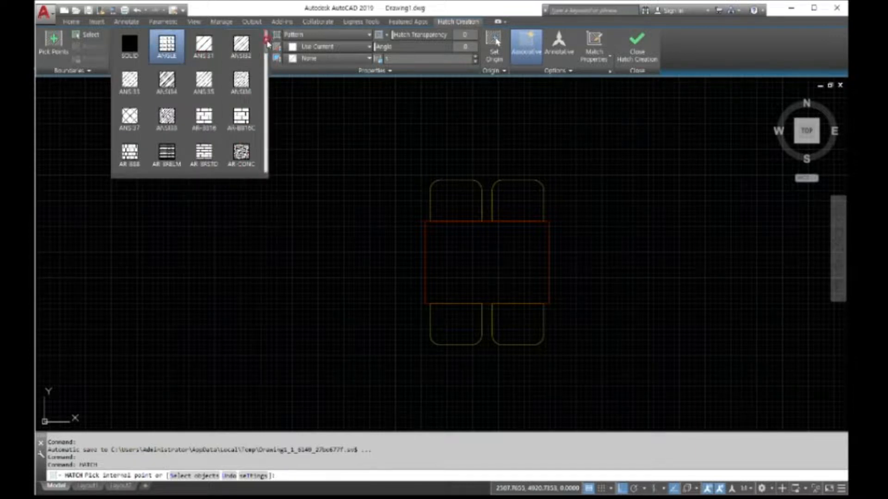
pyautogui.scroll(-1, 266, 44)
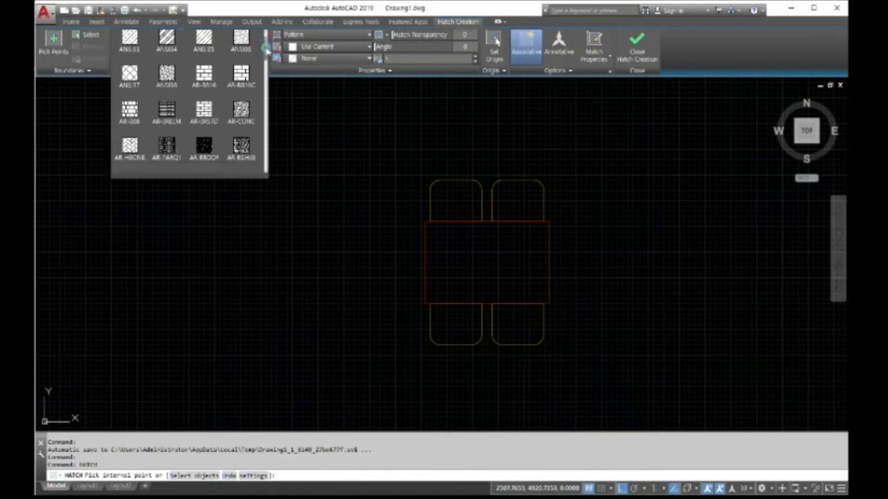
pyautogui.scroll(-1, 265, 51)
pyautogui.scroll(-2, 264, 57)
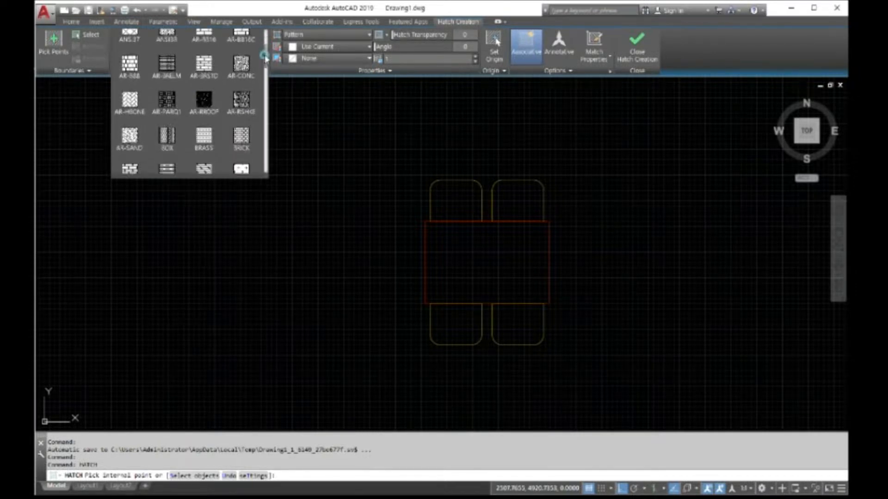
pyautogui.scroll(-2, 265, 65)
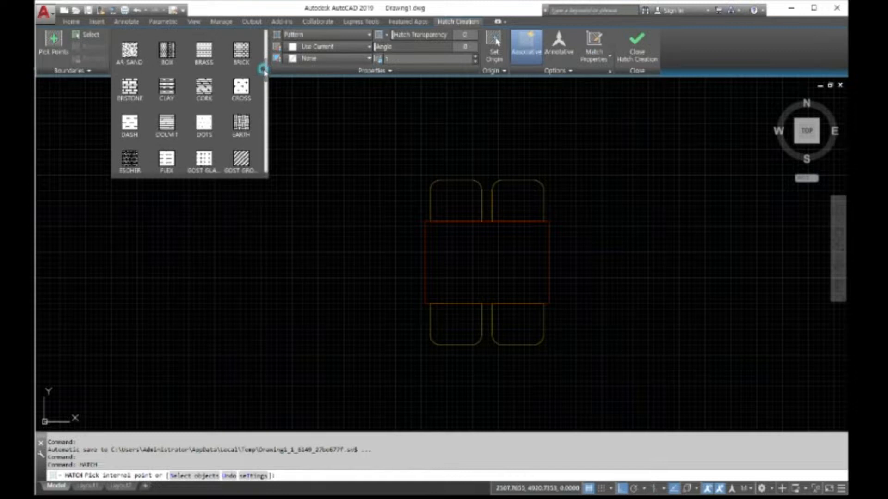
pyautogui.scroll(-4, 263, 70)
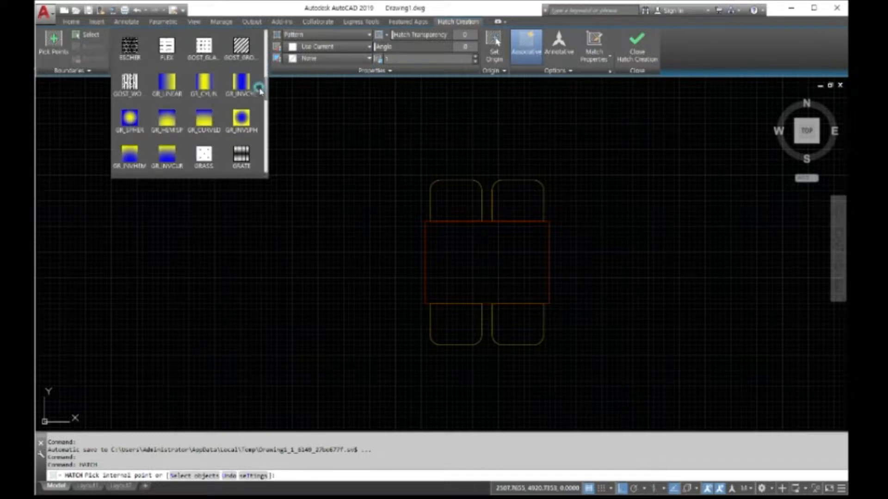
pyautogui.scroll(-4, 261, 98)
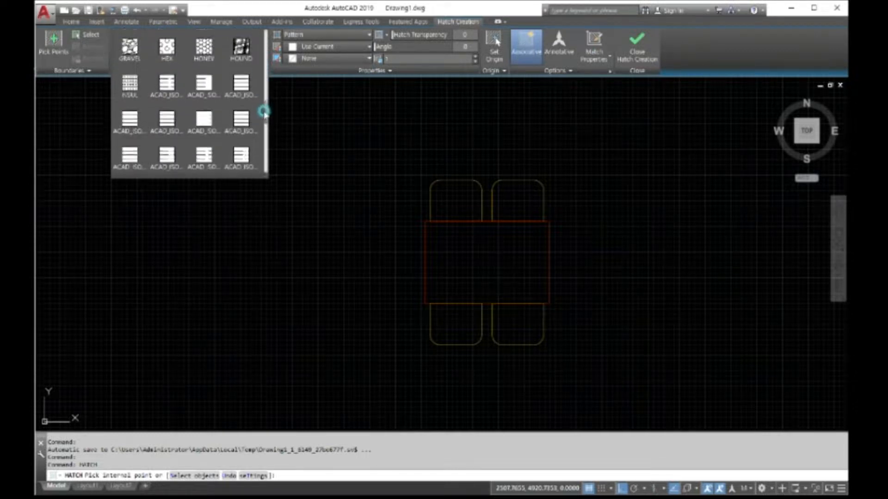
pyautogui.scroll(-10, 267, 117)
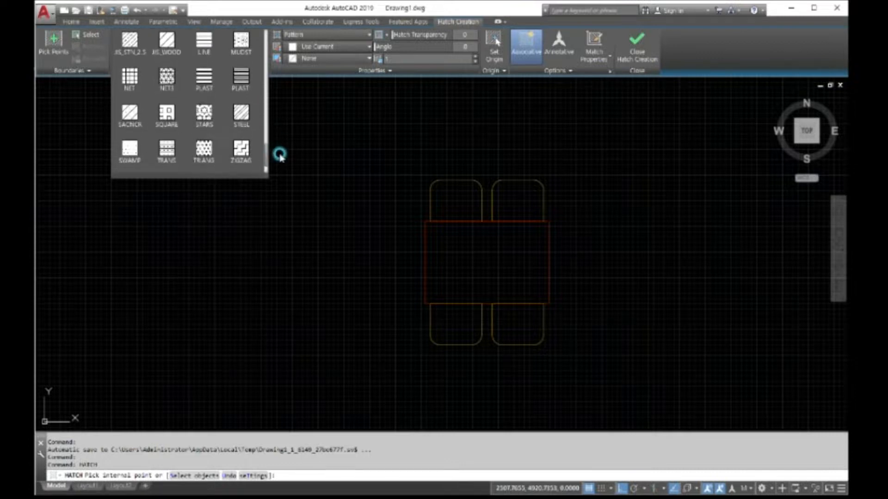
pyautogui.moveTo(280, 157); pyautogui.dragTo(279, 170)
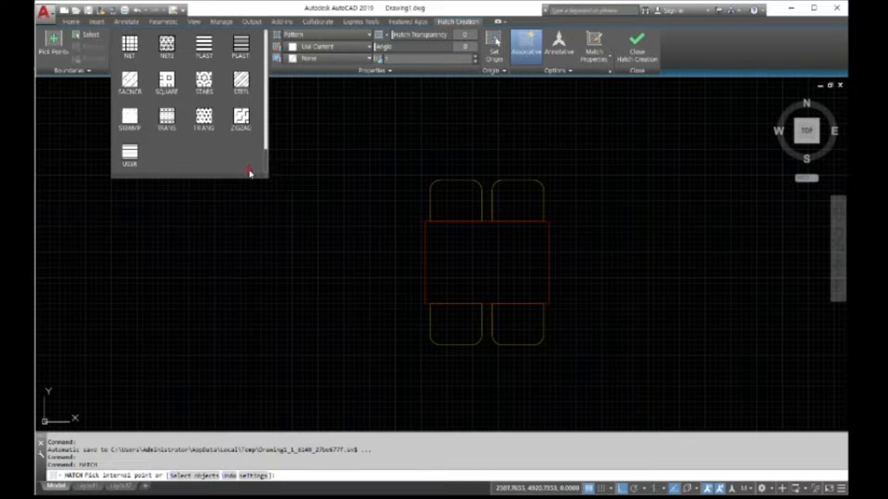
pyautogui.click(129, 156)
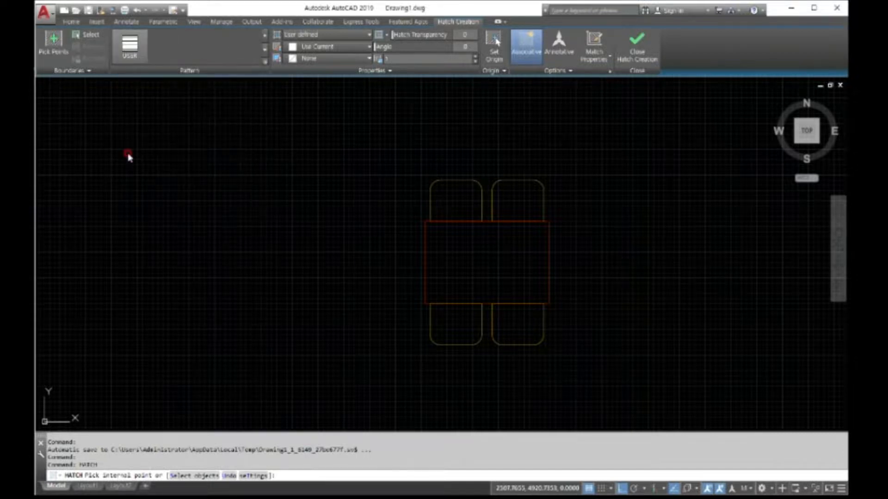
# - Pick the interior of the tabletop rectangle as the area to fill with the user-defined hatch
pyautogui.click(492, 259)
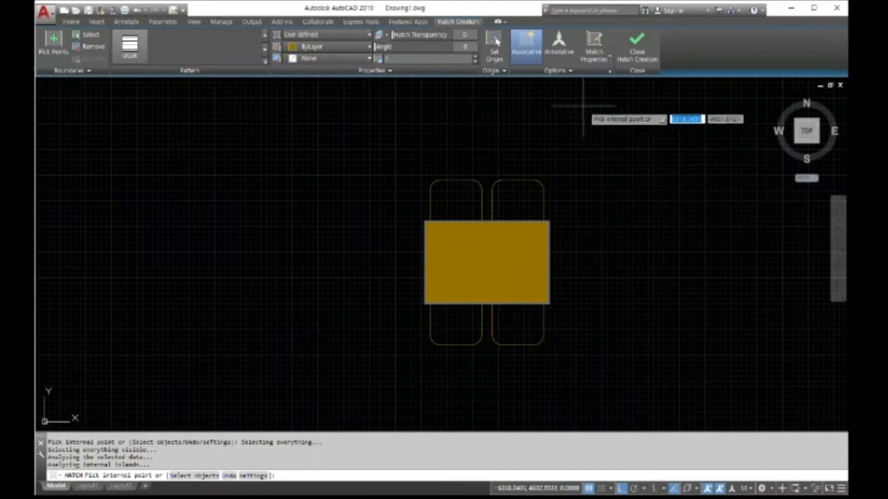
pyautogui.scroll(6, 490, 264)
pyautogui.scroll(3, 460, 259)
pyautogui.scroll(-6, 460, 259)
pyautogui.scroll(2, 460, 259)
pyautogui.scroll(4, 459, 259)
pyautogui.scroll(-2, 460, 259)
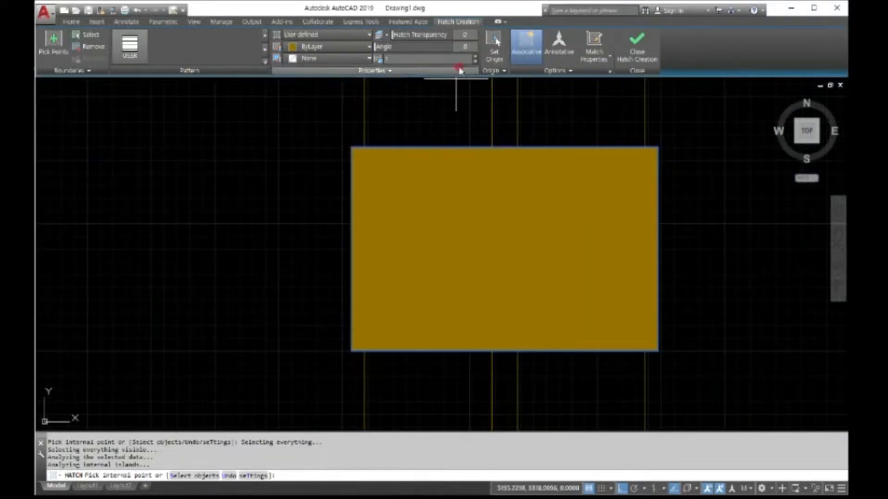
# - Set the tabletop hatch spacing to 50 and finish the HATCH command
pyautogui.moveTo(411, 55); pyautogui.dragTo(375, 66)
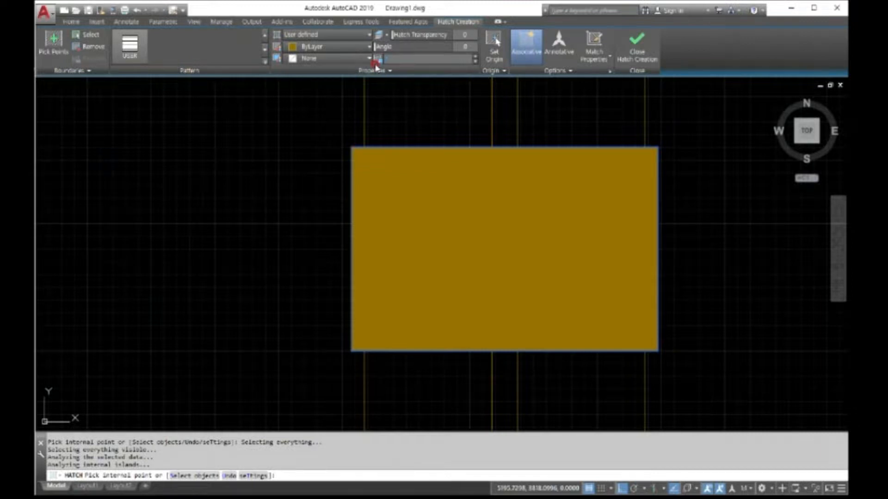
pyautogui.press('Return')
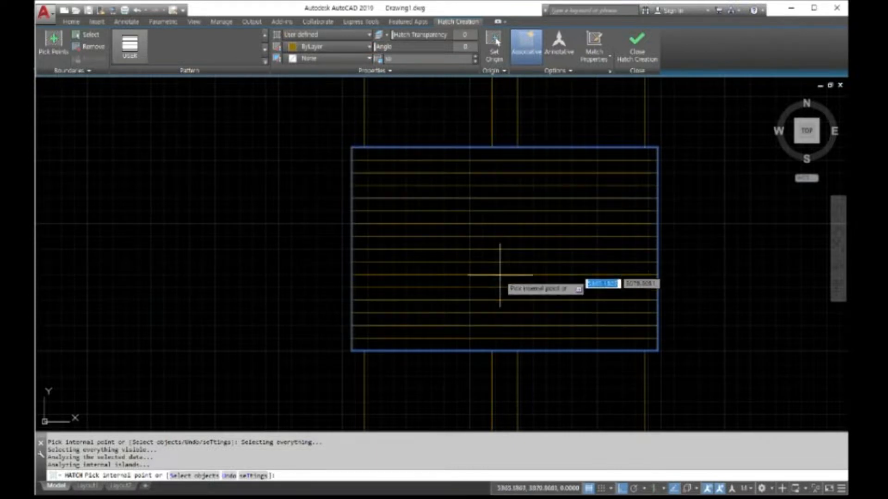
pyautogui.scroll(-2, 501, 282)
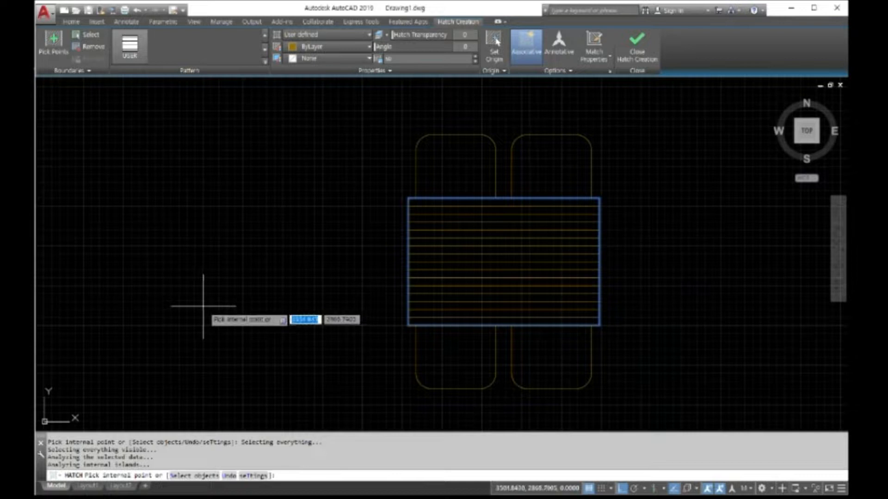
pyautogui.press('Escape')
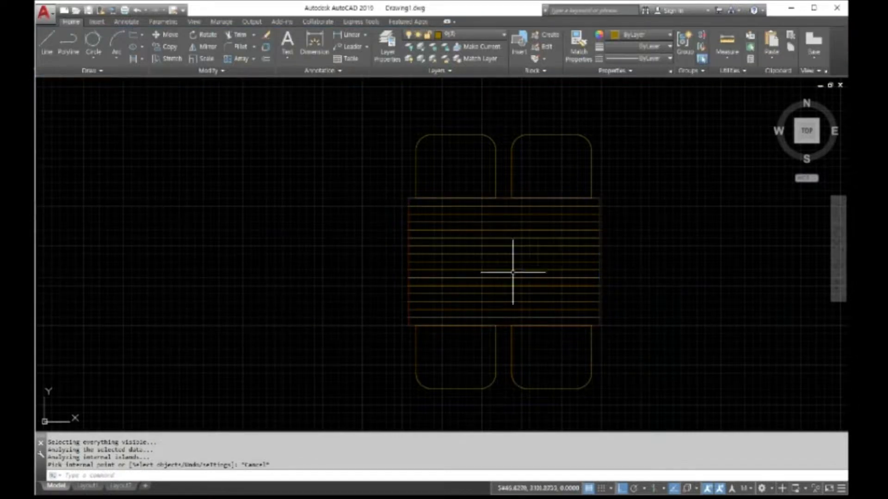
# - Draw an open square polyline beside the table: 500 right, 500 up, 500 left and 490 down, leaving the lower-left corner open
pyautogui.scroll(-3, 187, 276)
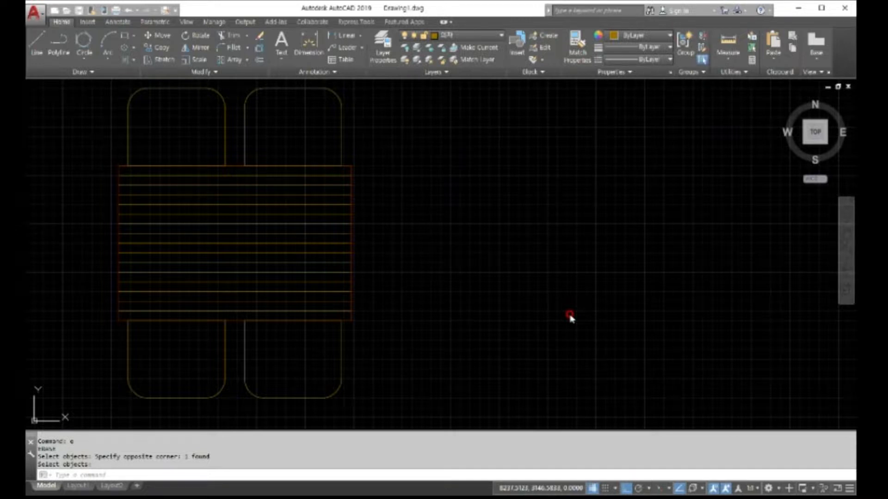
pyautogui.click(423, 472)
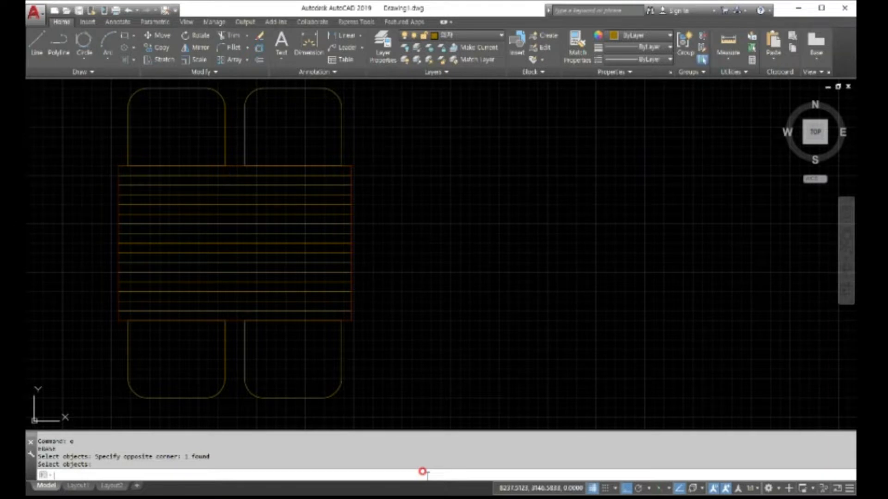
pyautogui.write('PLINE')
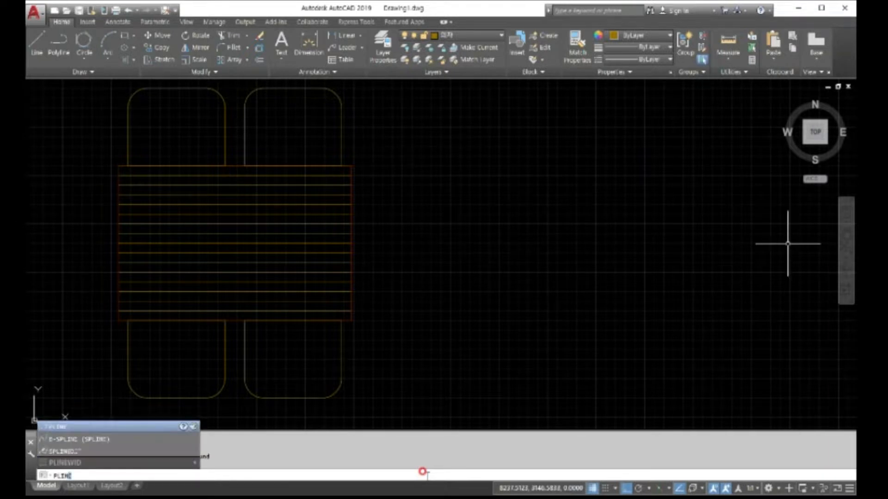
pyautogui.press('Return')
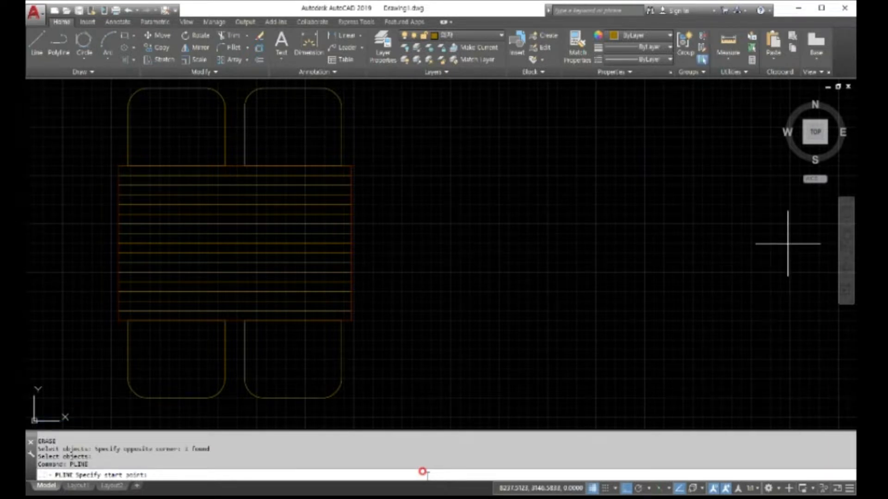
pyautogui.click(502, 314)
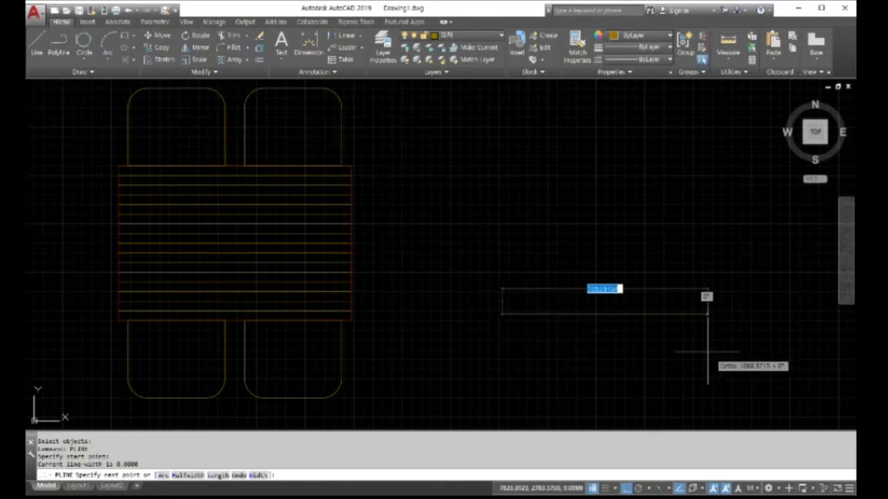
pyautogui.write('500')
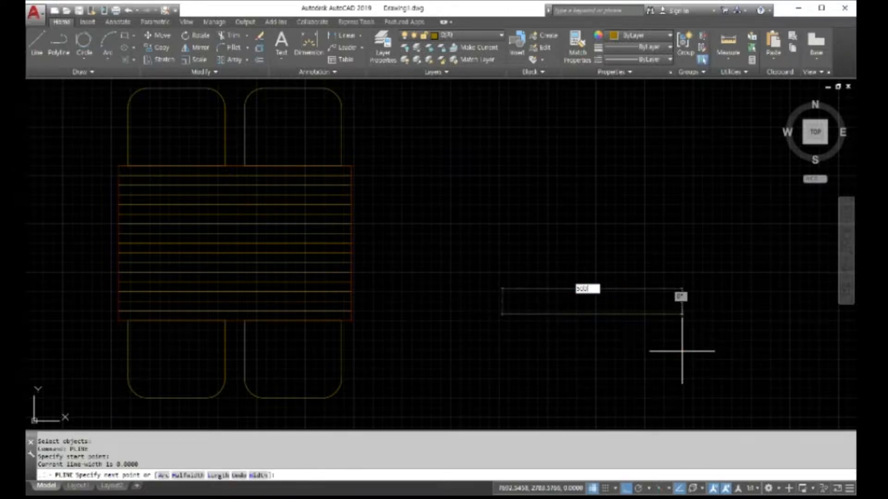
pyautogui.press('Return')
pyautogui.write('500')
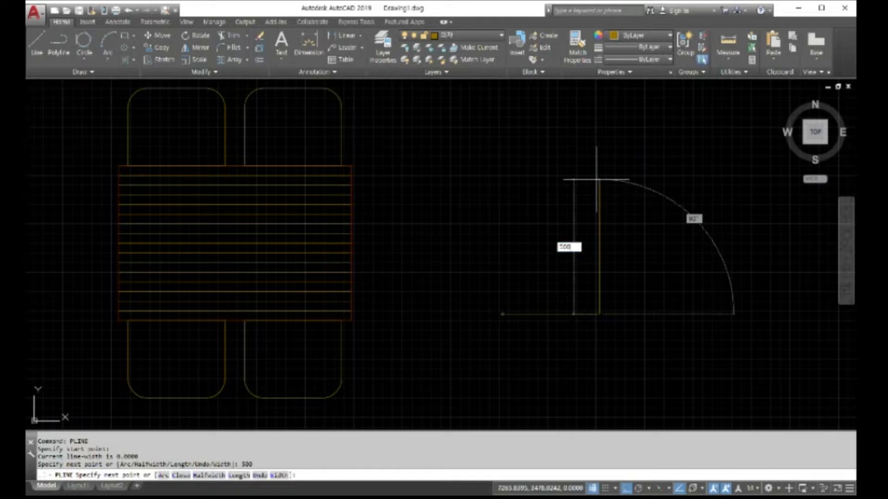
pyautogui.press('Return')
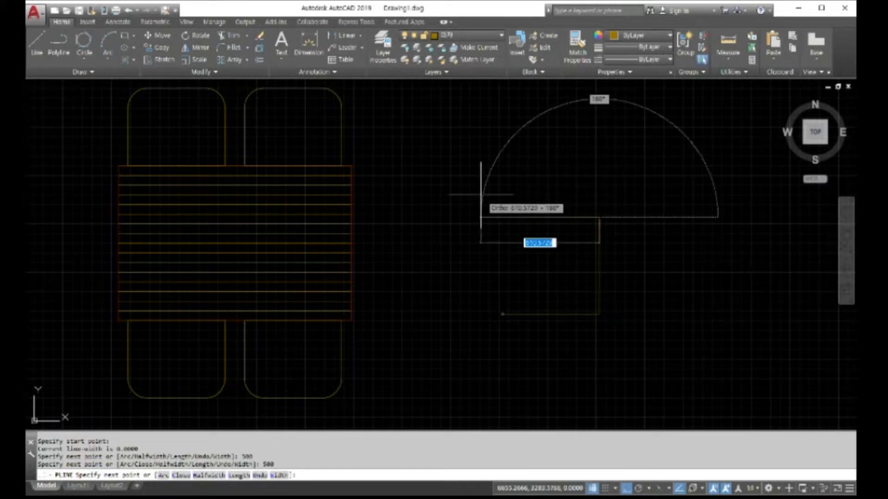
pyautogui.write('500')
pyautogui.press('Return')
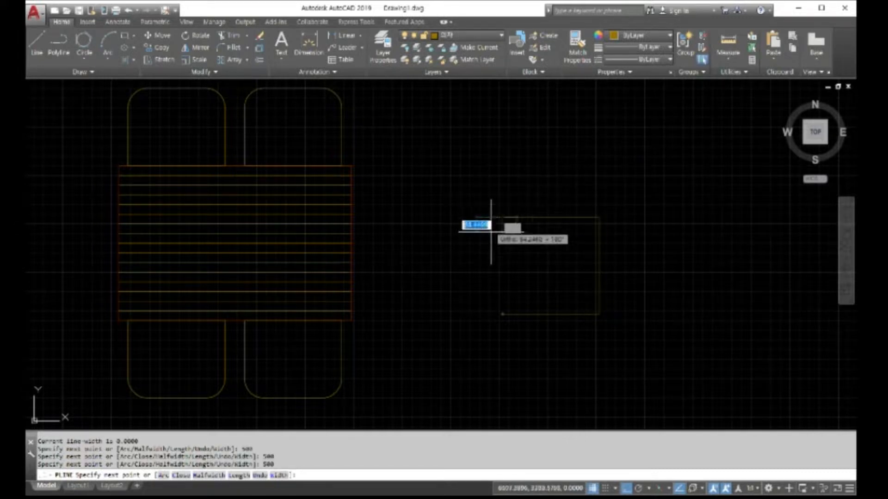
pyautogui.write('400')
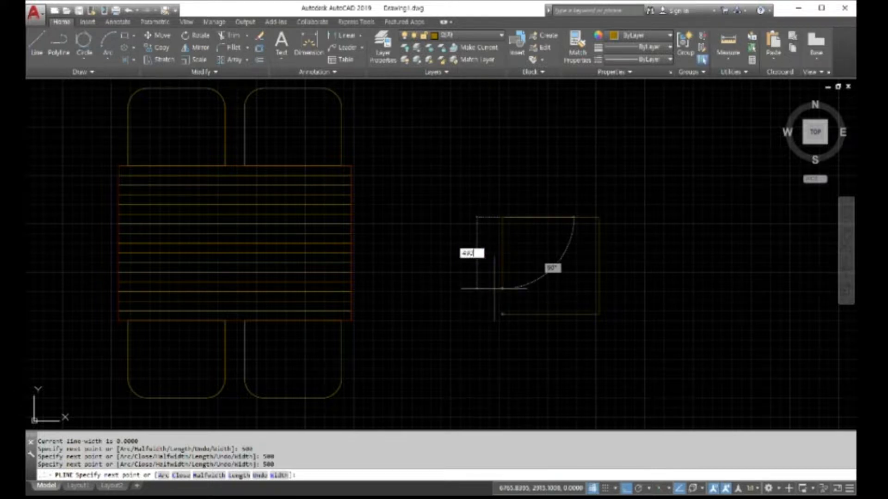
pyautogui.press('Return')
pyautogui.press('Return')
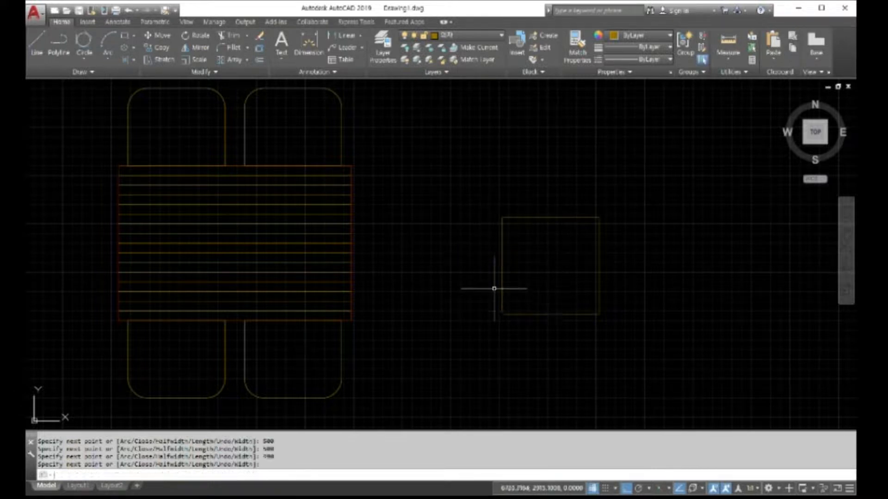
# - Try to hatch the inside of the open square beside the table with the user-defined pattern
pyautogui.scroll(2, 503, 324)
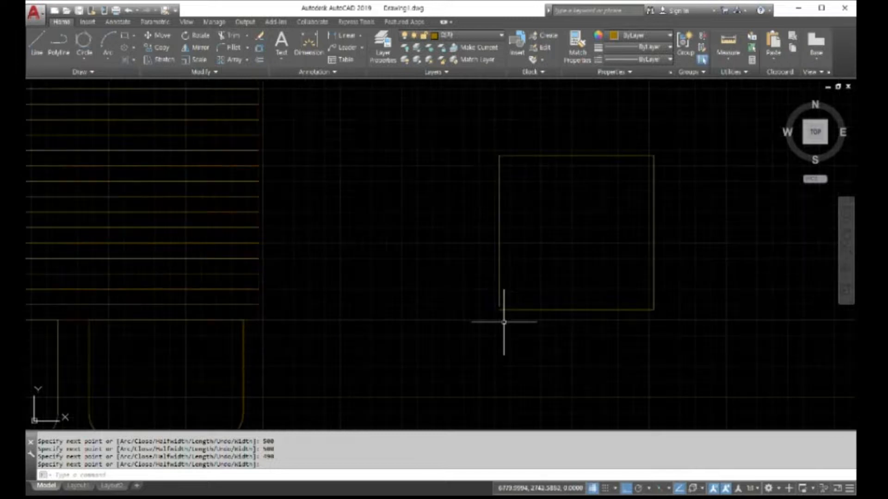
pyautogui.scroll(-2, 503, 323)
pyautogui.scroll(-6, 512, 328)
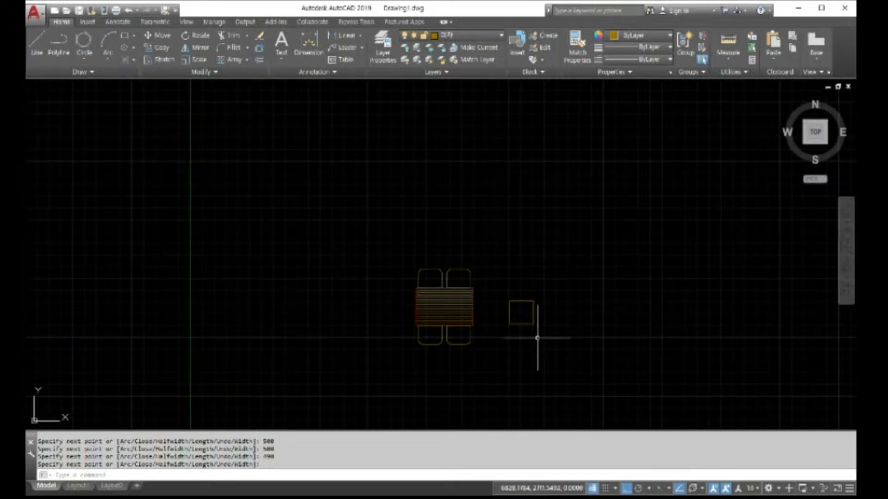
pyautogui.scroll(4, 576, 329)
pyautogui.scroll(-2, 576, 329)
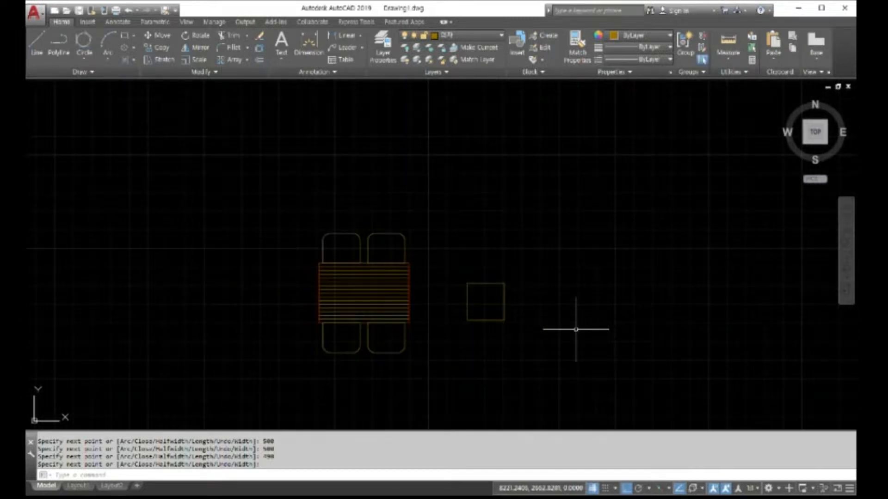
pyautogui.click(91, 473)
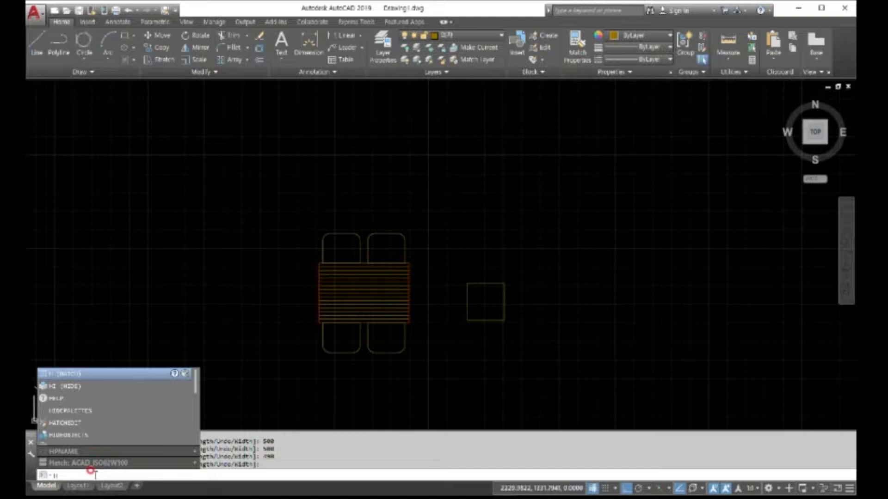
pyautogui.write('h')
pyautogui.press('Return')
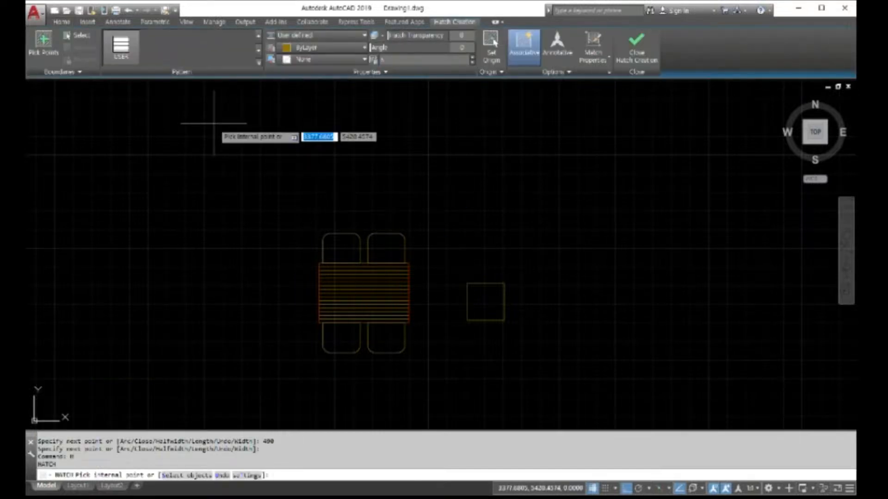
pyautogui.click(487, 303)
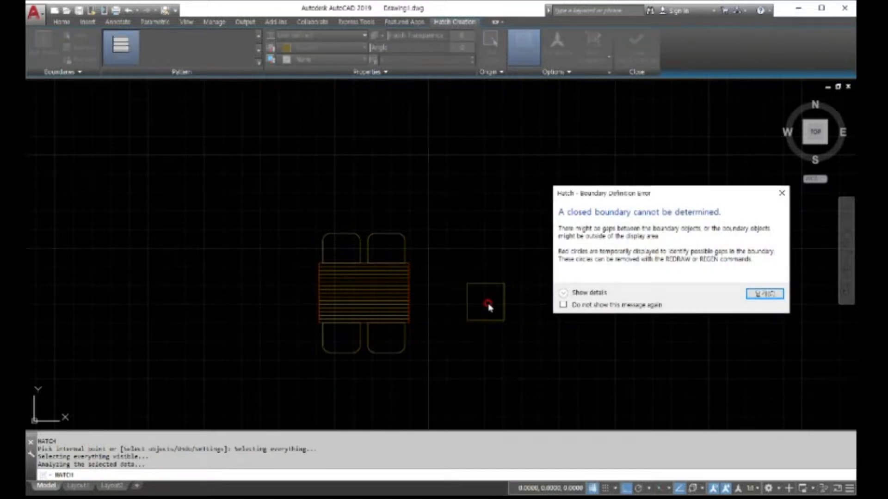
pyautogui.click(768, 294)
pyautogui.scroll(5, 527, 340)
pyautogui.scroll(2, 462, 301)
pyautogui.scroll(-2, 469, 303)
pyautogui.scroll(6, 468, 319)
pyautogui.scroll(-6, 468, 323)
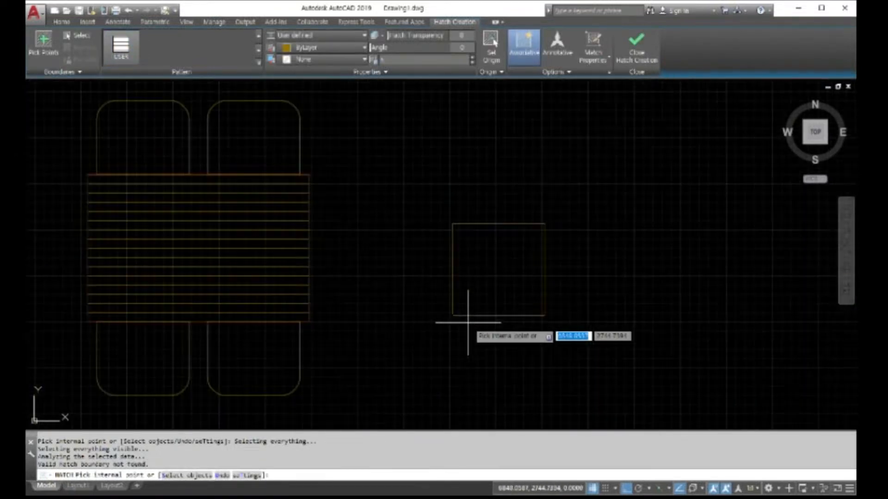
pyautogui.click(607, 313)
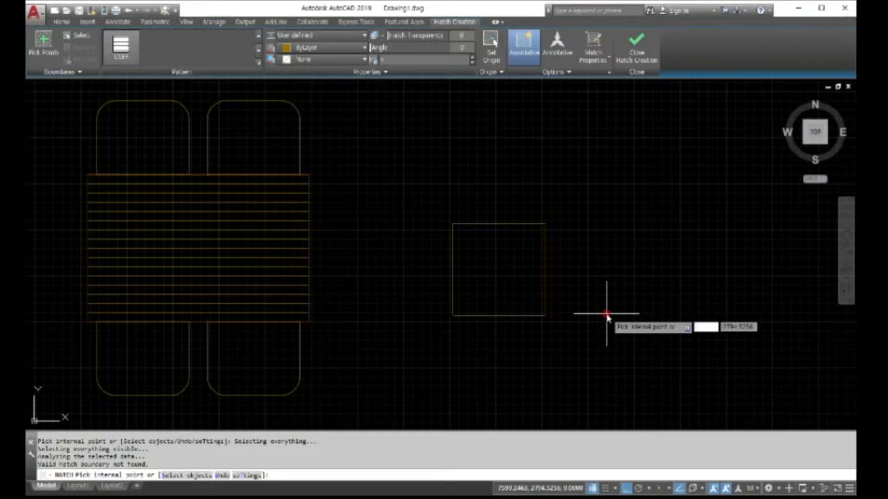
pyautogui.press('Escape')
# - Draw a second open square polyline beside the first: 500 right, 500 up, 500 left and 498 down
pyautogui.write('pl')
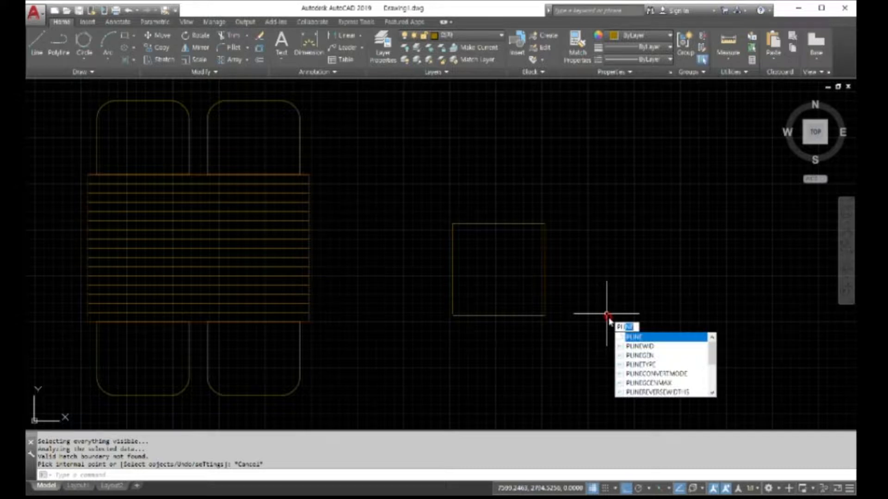
pyautogui.press('Return')
pyautogui.click(610, 315)
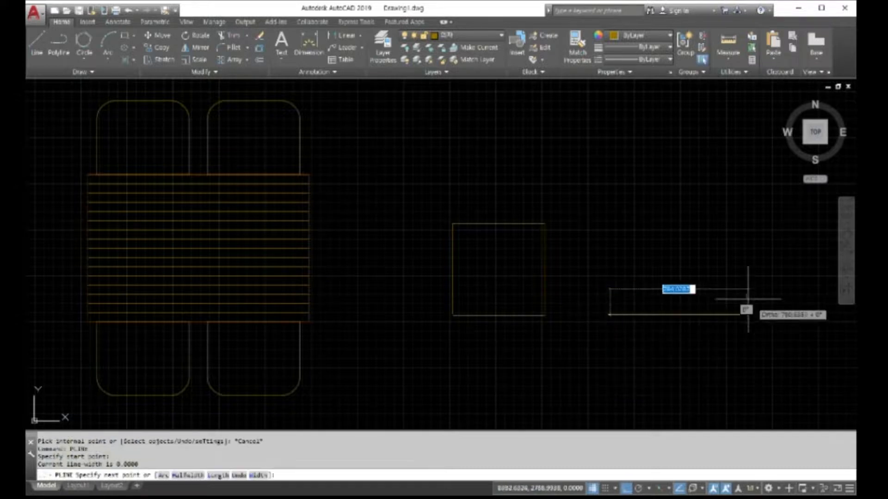
pyautogui.write('500')
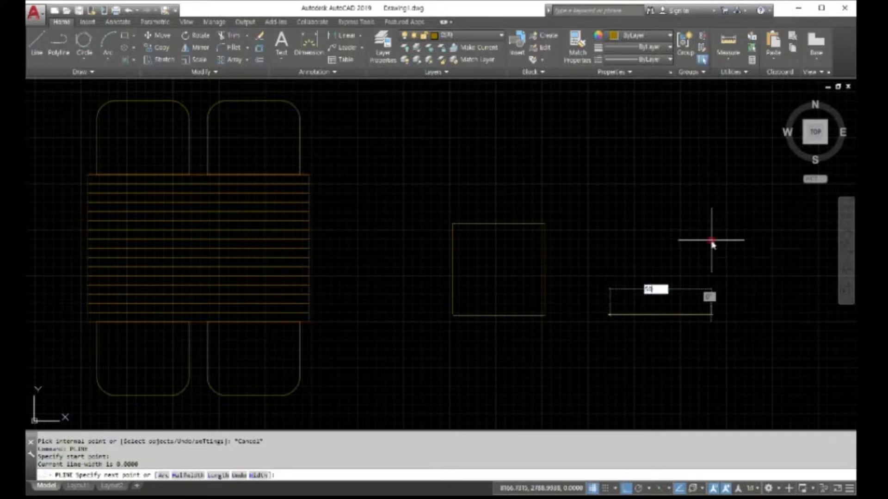
pyautogui.press('Return')
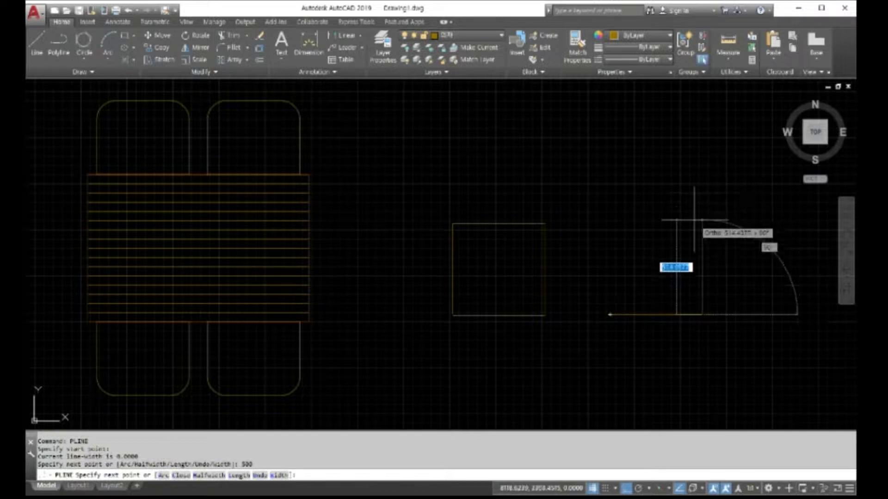
pyautogui.write('500')
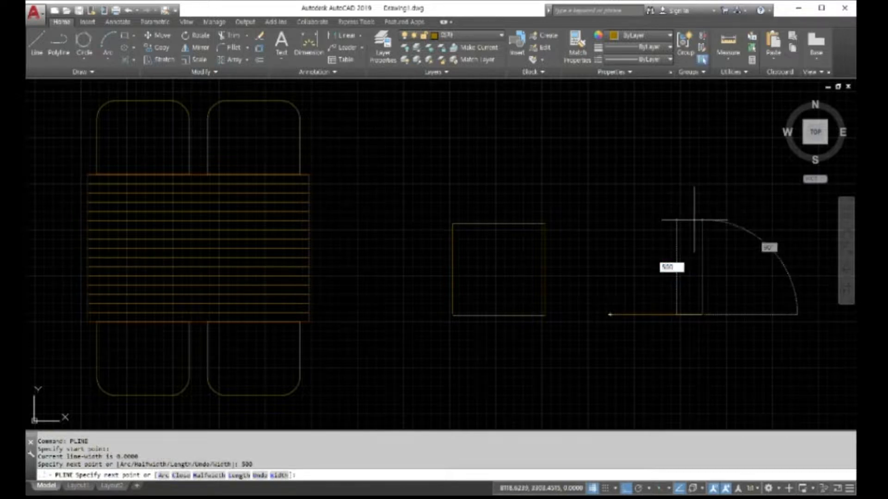
pyautogui.press('Return')
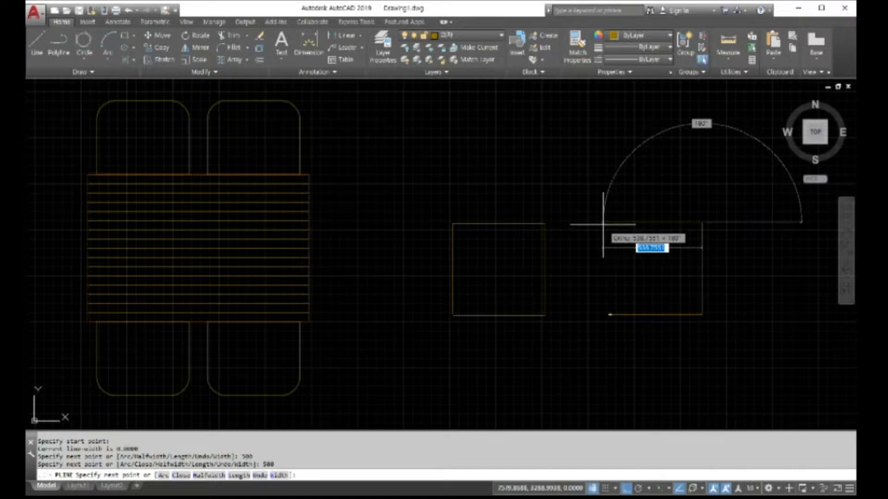
pyautogui.write('500')
pyautogui.press('Return')
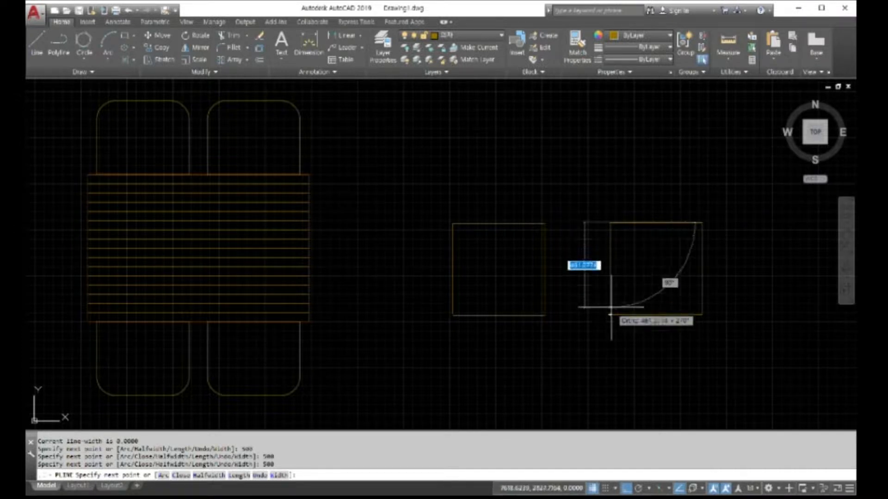
pyautogui.write('4')
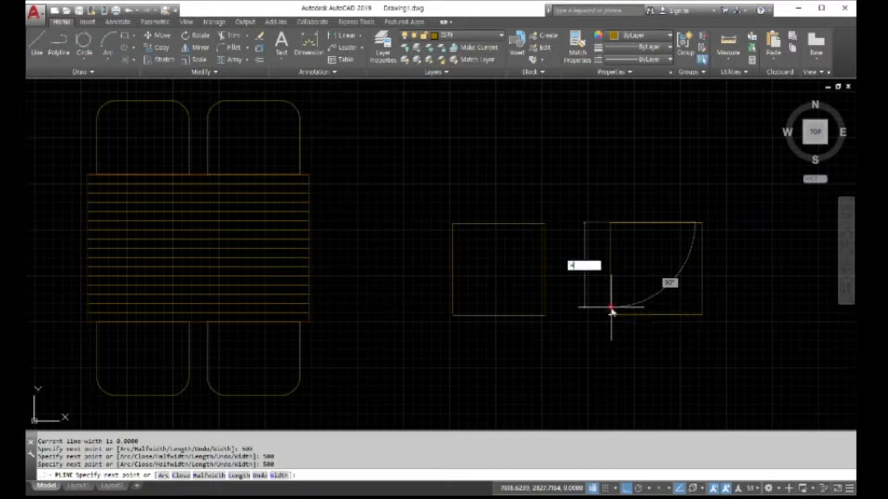
pyautogui.write('98')
pyautogui.press('Return')
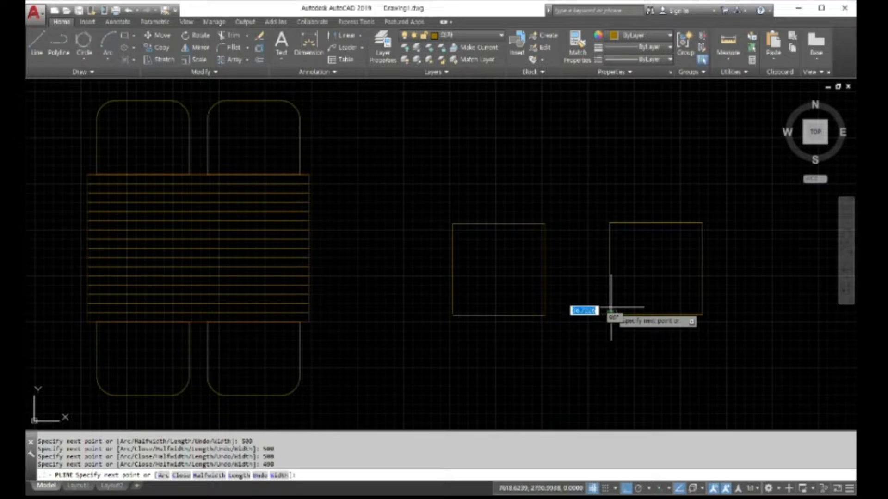
pyautogui.press('Return')
pyautogui.scroll(5, 616, 317)
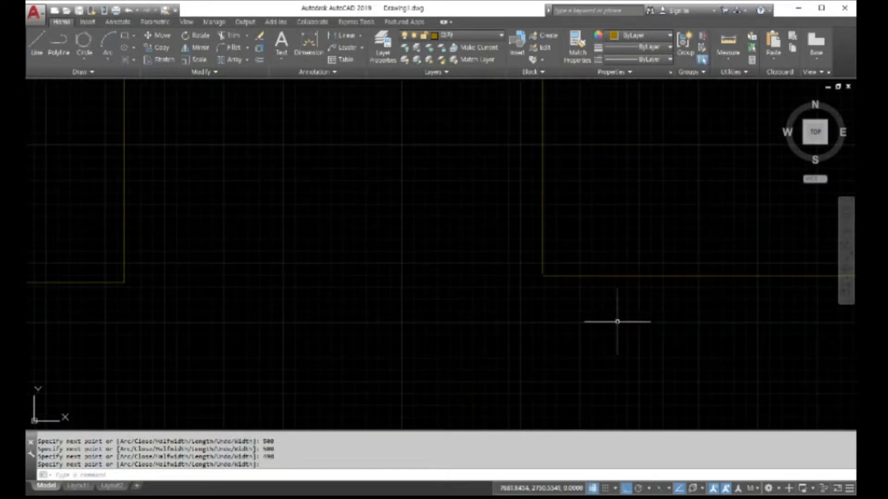
# - Hatch the inside of the second open square with the user-defined pattern
pyautogui.scroll(2, 557, 285)
pyautogui.scroll(-7, 566, 292)
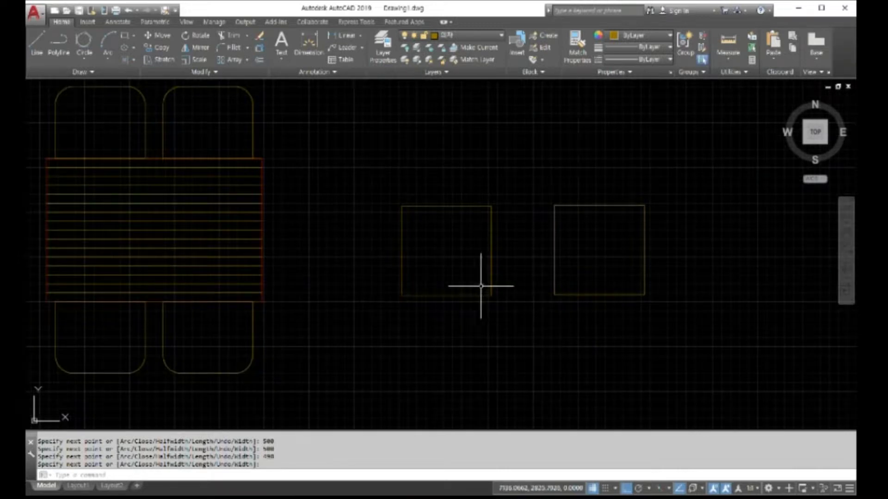
pyautogui.click(125, 59)
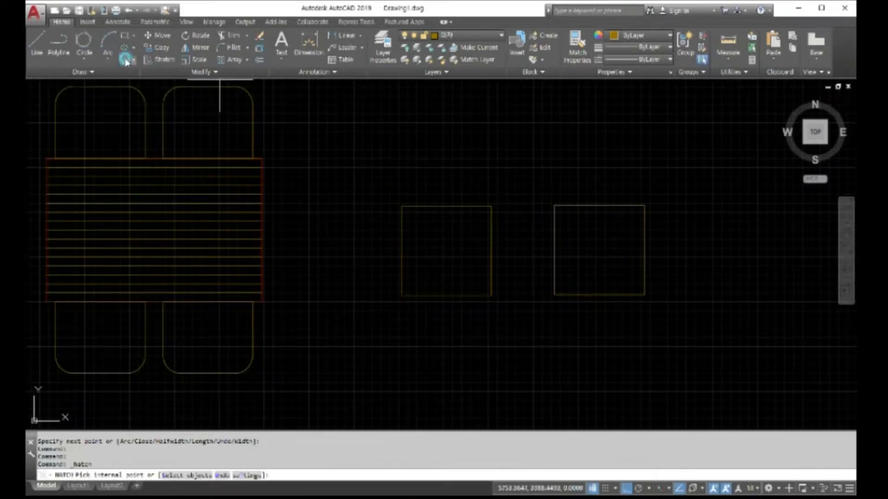
pyautogui.scroll(4, 625, 263)
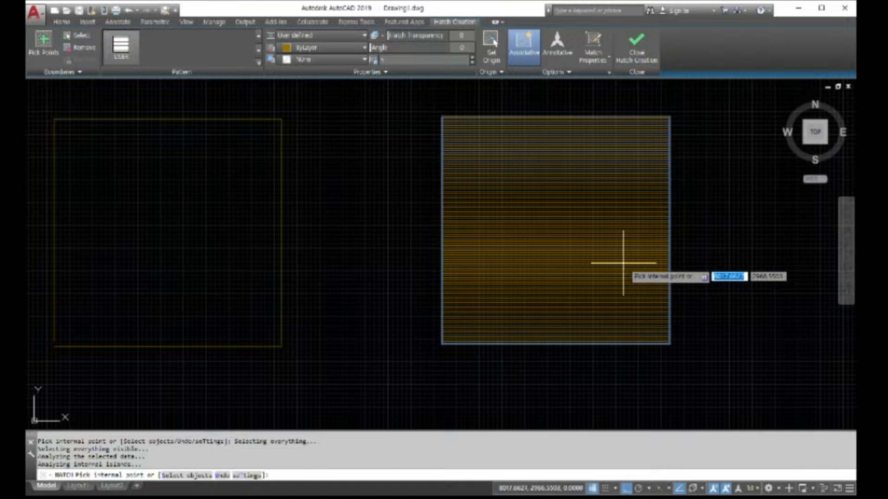
# - Examine the gap at the hatched square's lower-left corner, compare it with the first square, and leave the HATCH command
pyautogui.scroll(2, 434, 351)
pyautogui.scroll(5, 457, 378)
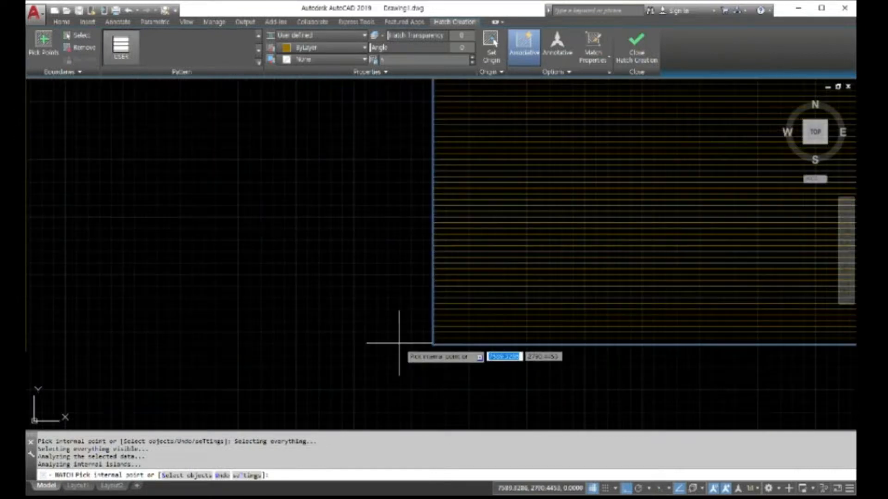
pyautogui.scroll(4, 451, 341)
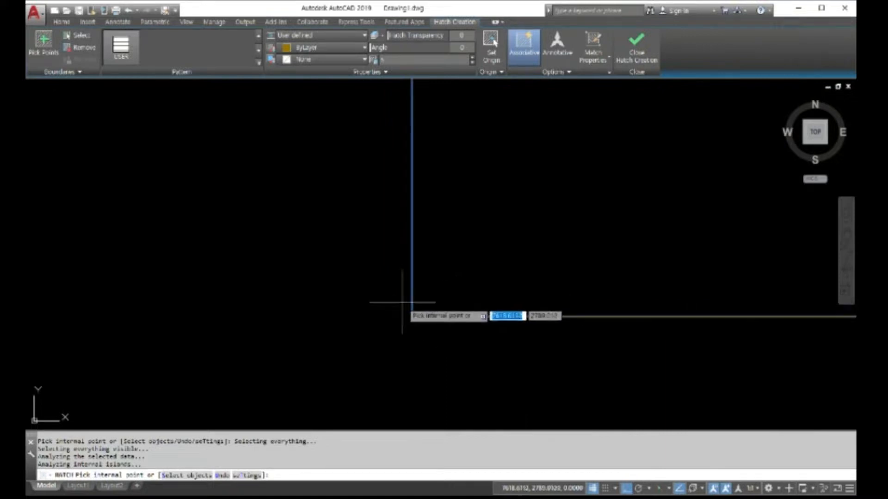
pyautogui.scroll(-3, 438, 318)
pyautogui.scroll(-6, 438, 318)
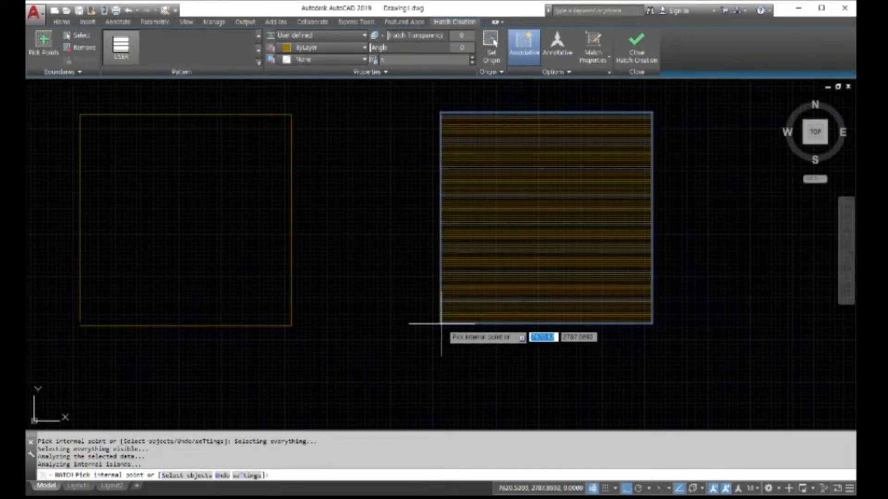
pyautogui.scroll(-4, 342, 296)
pyautogui.scroll(4, 304, 287)
pyautogui.scroll(-2, 305, 290)
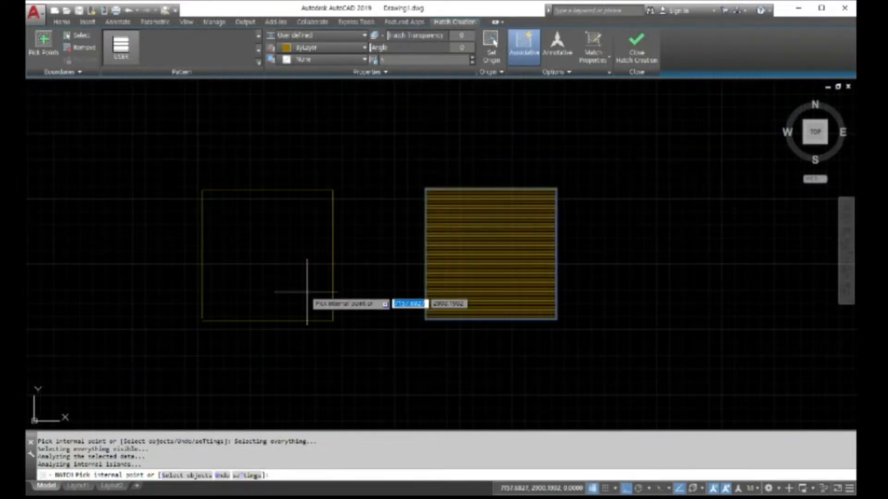
pyautogui.write('c')
pyautogui.rightClick(415, 348)
pyautogui.press('Escape')
pyautogui.press('Escape')
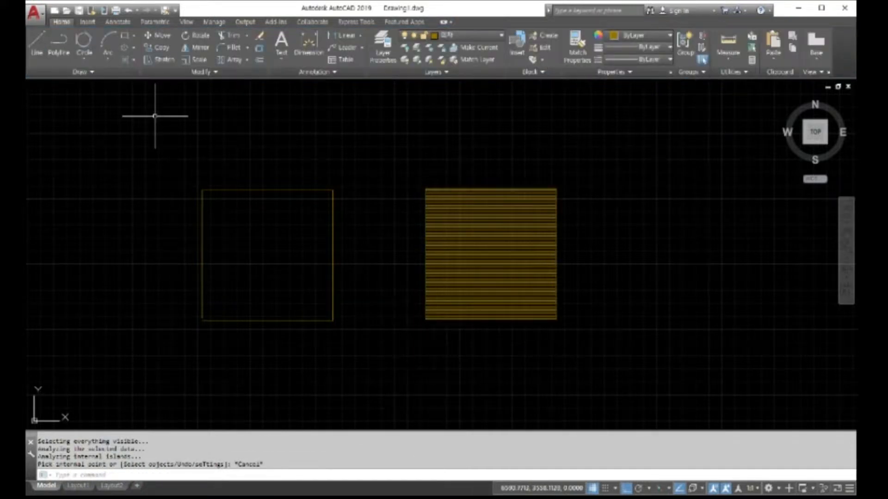
# - Erase the hatch inside the second open square, keeping its outline
pyautogui.write('e')
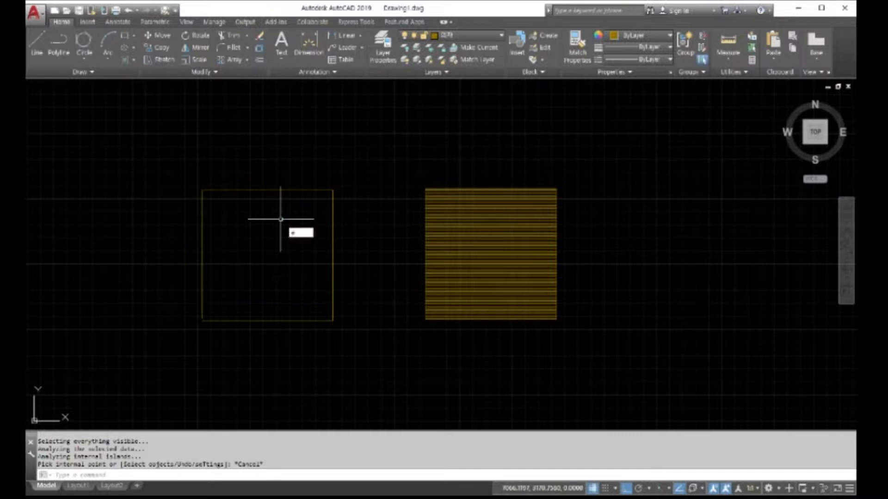
pyautogui.press('Return')
pyautogui.click(477, 244)
pyautogui.press('Return')
# - Compare the gaps at the lower-left corners of the two open squares
pyautogui.scroll(2, 398, 342)
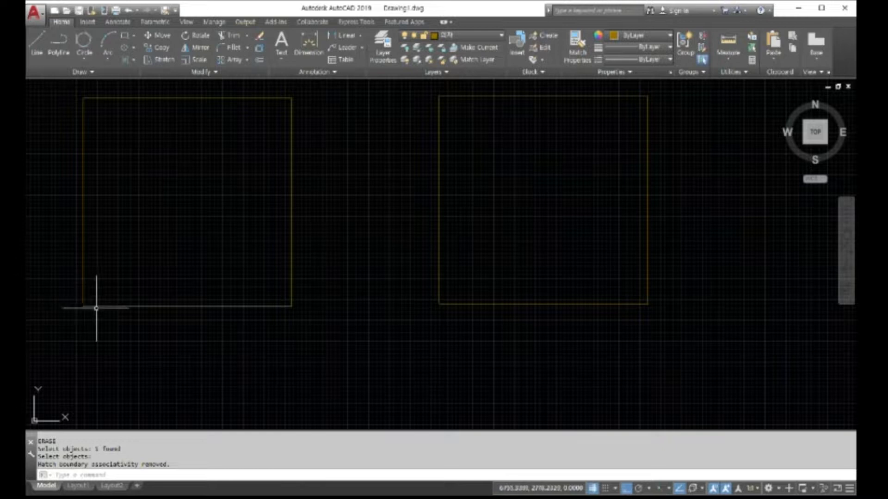
pyautogui.scroll(1, 434, 303)
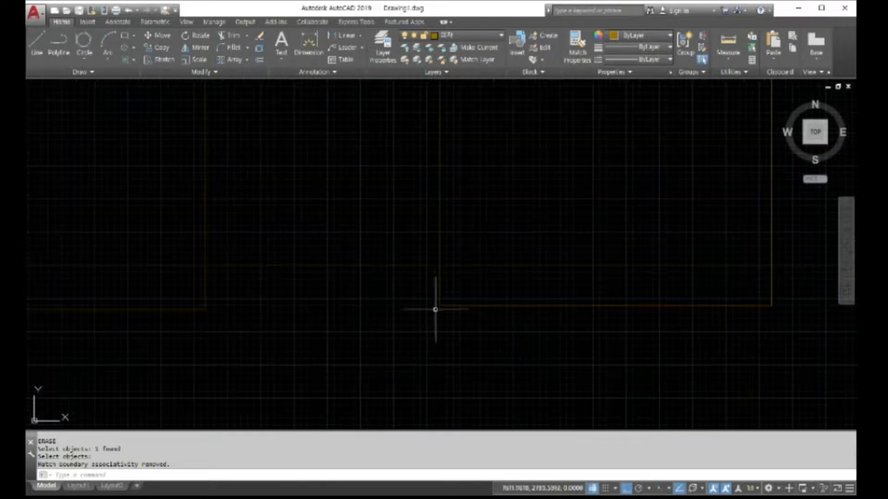
pyautogui.scroll(1, 439, 303)
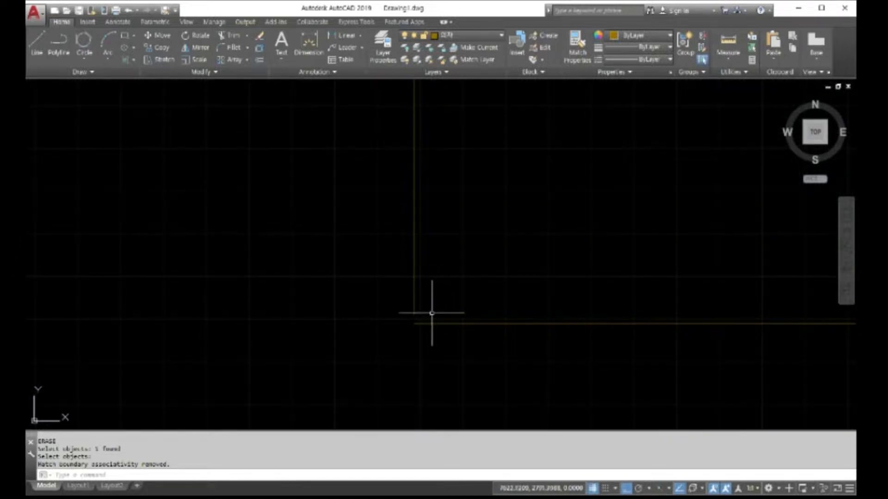
pyautogui.scroll(-5, 473, 304)
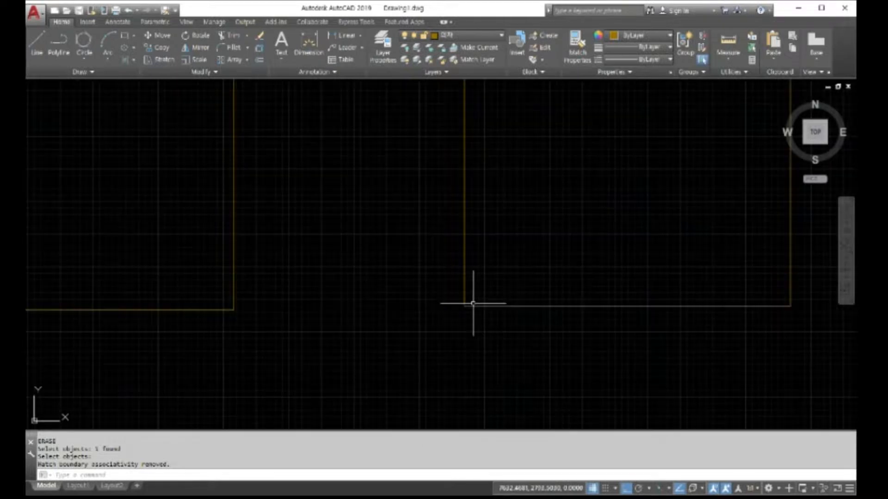
pyautogui.scroll(2, 472, 306)
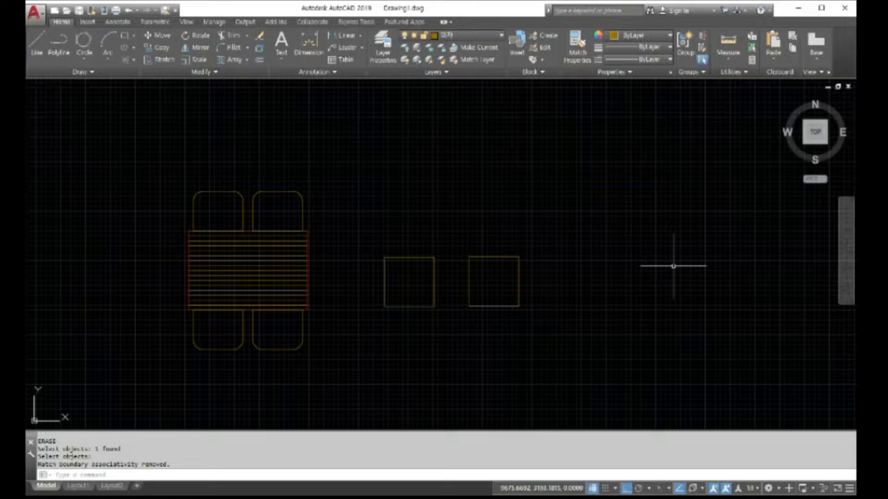
pyautogui.scroll(2, 416, 321)
pyautogui.scroll(1, 306, 270)
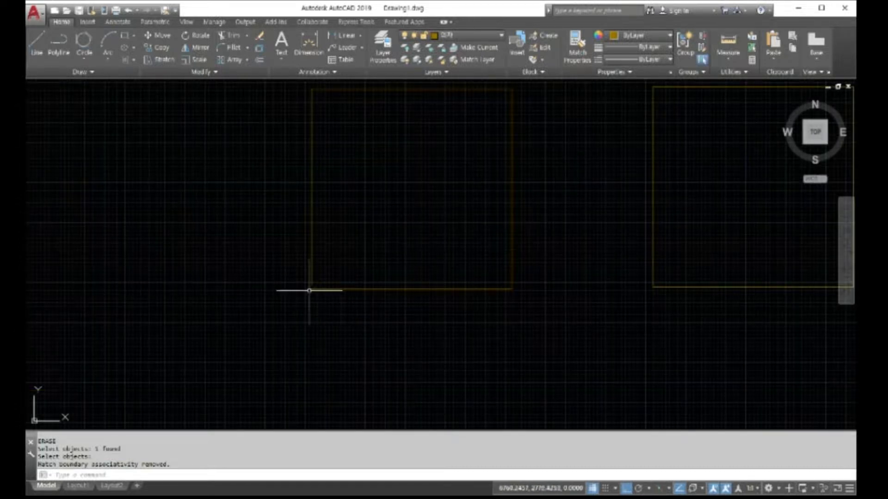
pyautogui.scroll(4, 674, 288)
pyautogui.scroll(-1, 674, 287)
pyautogui.scroll(1, 569, 293)
pyautogui.scroll(1, 570, 292)
pyautogui.scroll(-5, 571, 291)
pyautogui.scroll(3, 570, 298)
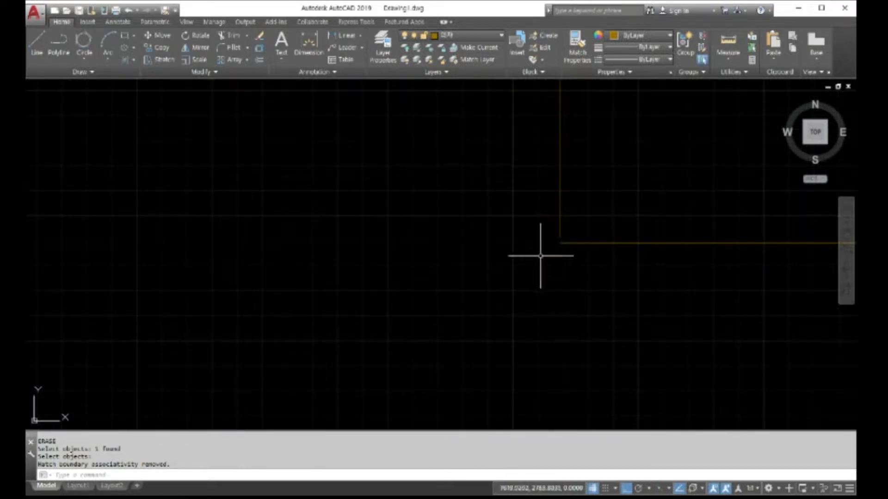
pyautogui.press('Escape')
pyautogui.write('l')
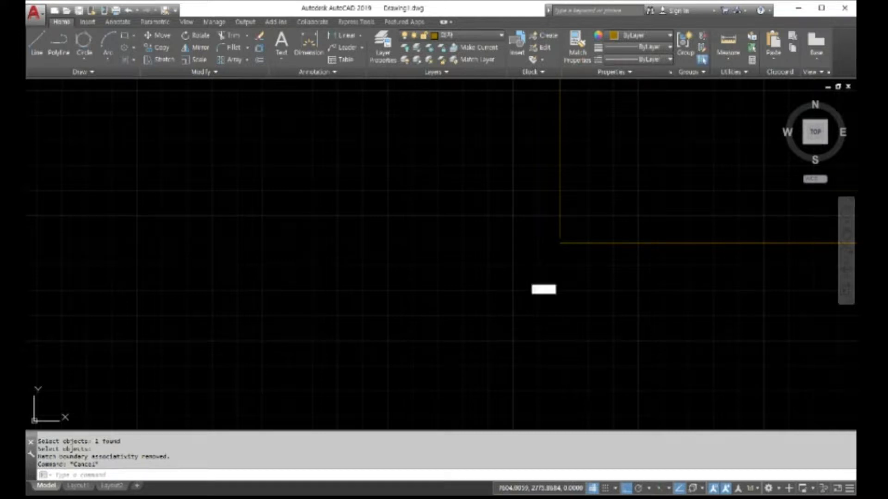
pyautogui.press('Return')
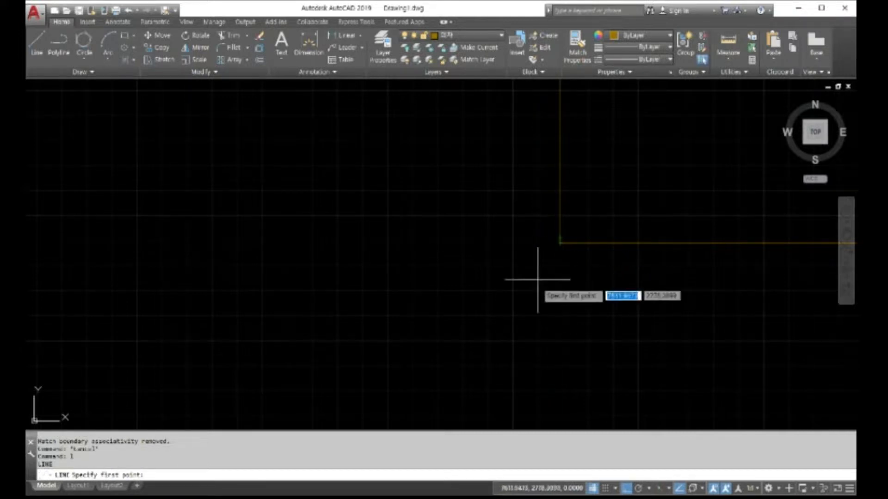
pyautogui.scroll(-4, 537, 279)
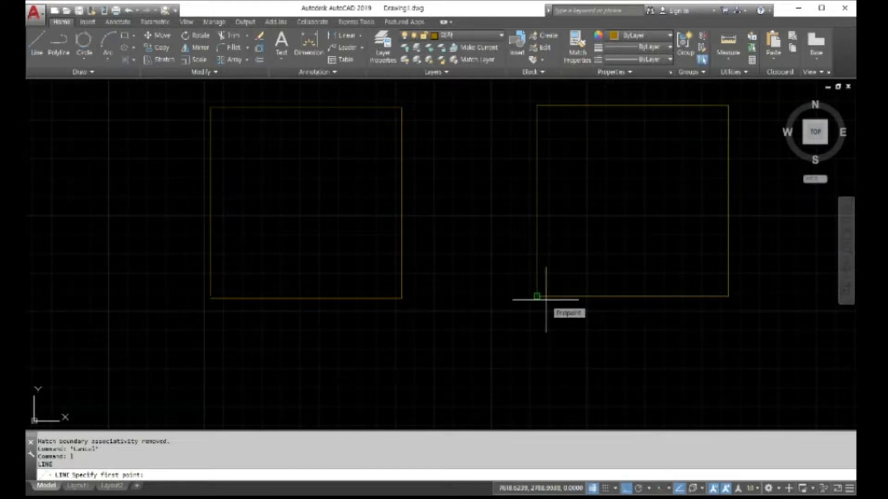
pyautogui.scroll(2, 542, 298)
pyautogui.scroll(-2, 532, 319)
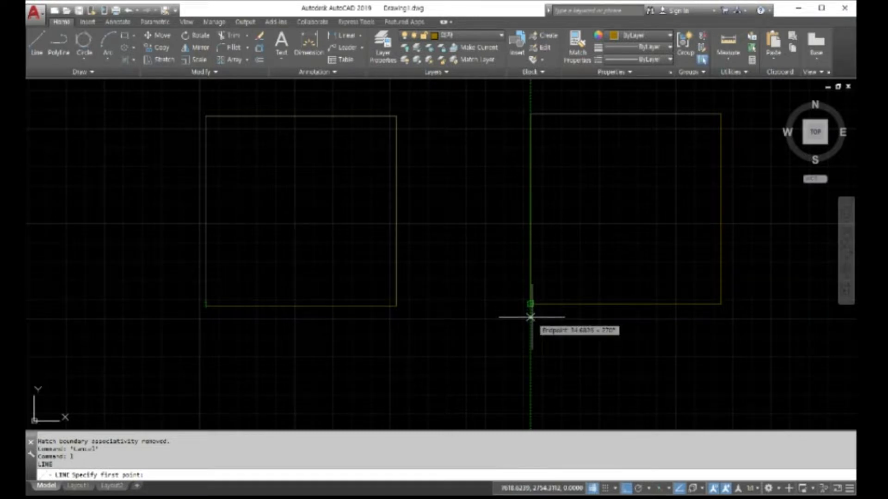
pyautogui.press('Escape')
pyautogui.scroll(-2, 513, 356)
pyautogui.scroll(6, 511, 351)
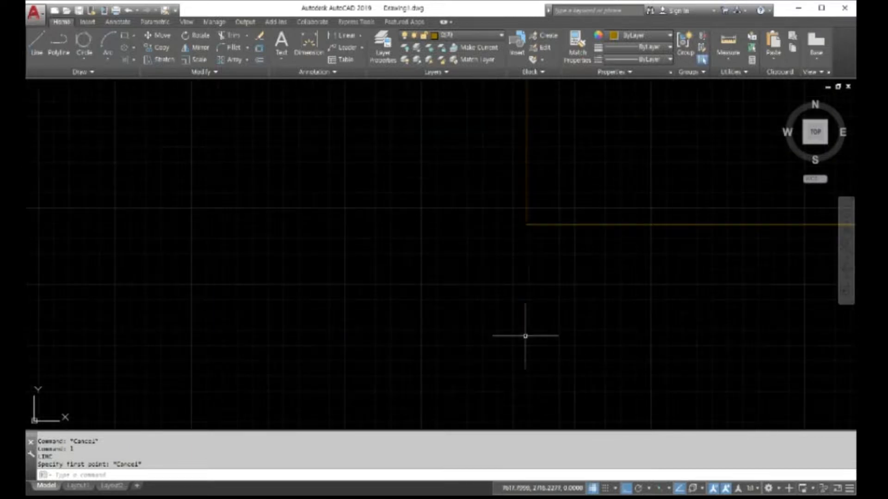
pyautogui.scroll(-4, 525, 336)
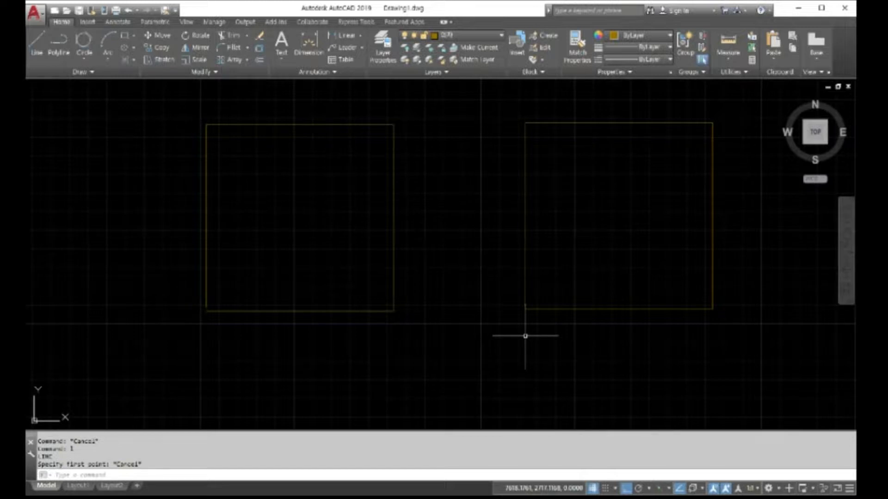
pyautogui.scroll(-4, 525, 337)
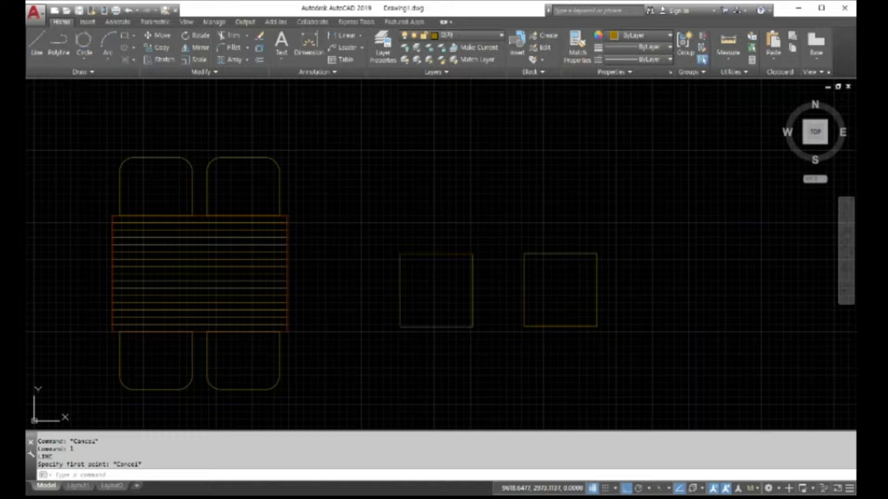
pyautogui.moveTo(164, 497)
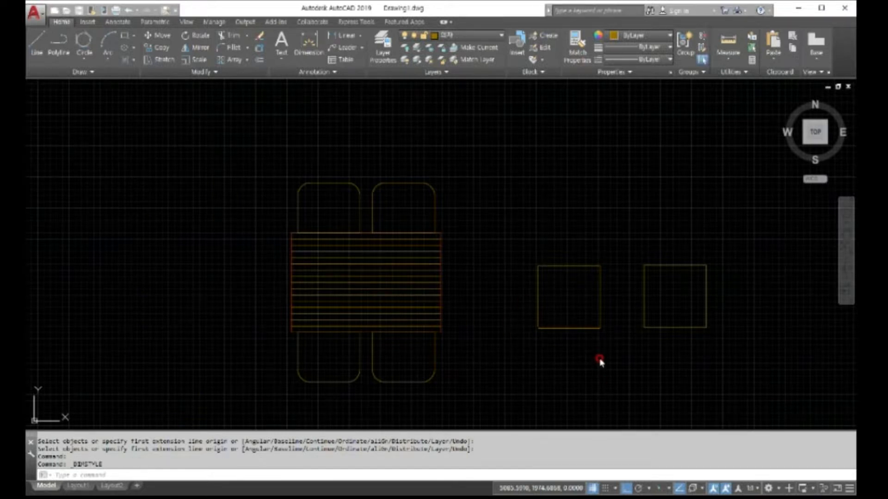
# - Erase both open squares beside the table
pyautogui.rightClick(598, 360)
pyautogui.click(599, 359)
pyautogui.click(590, 374)
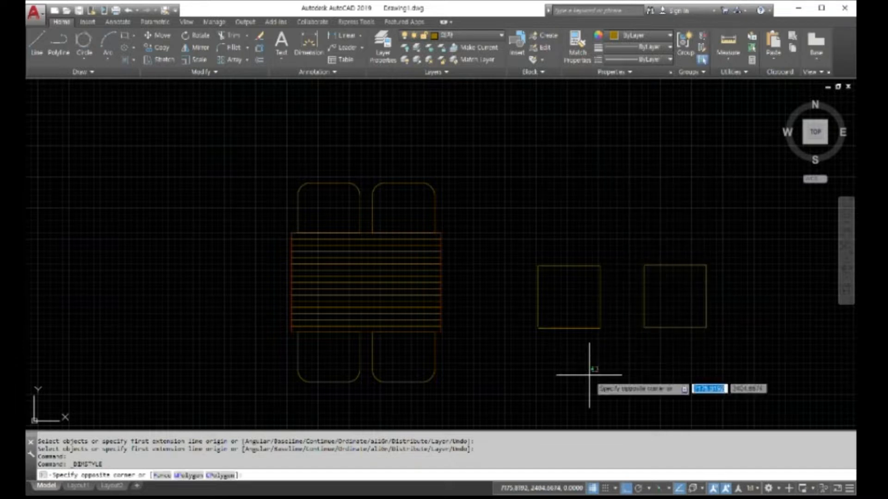
pyautogui.click(589, 375)
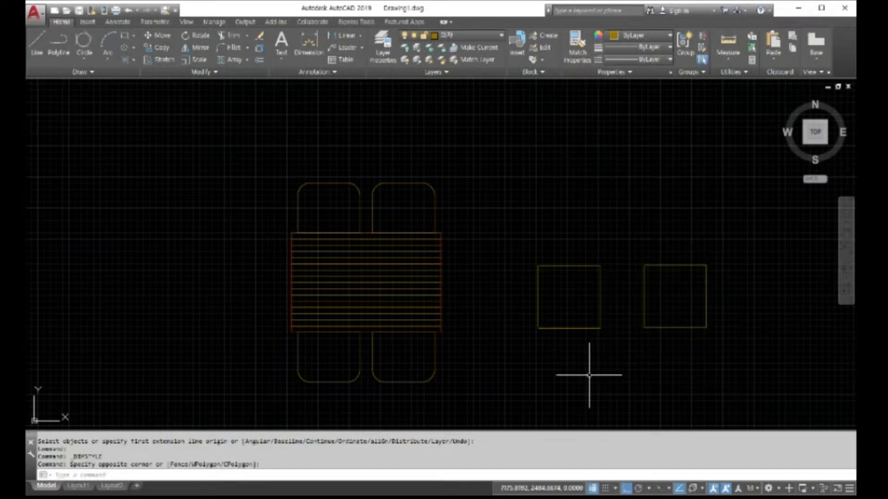
pyautogui.write('E')
pyautogui.press('Return')
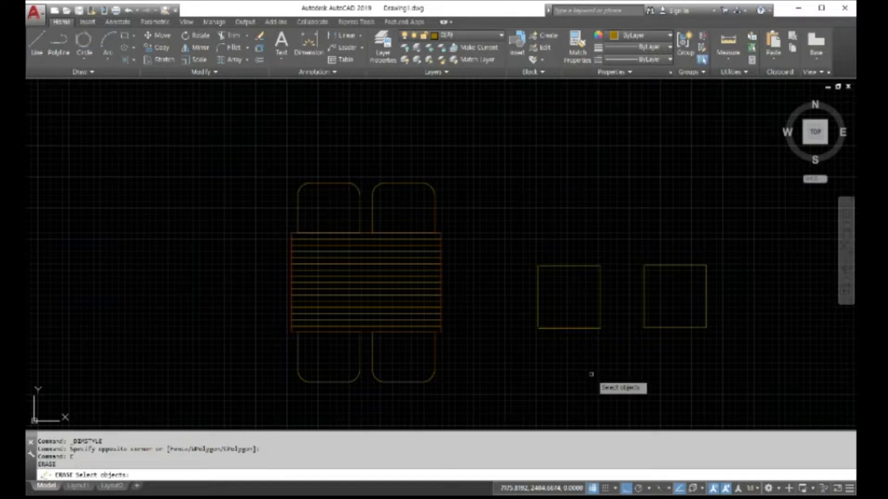
pyautogui.click(761, 333)
pyautogui.click(548, 253)
pyautogui.press('Return')
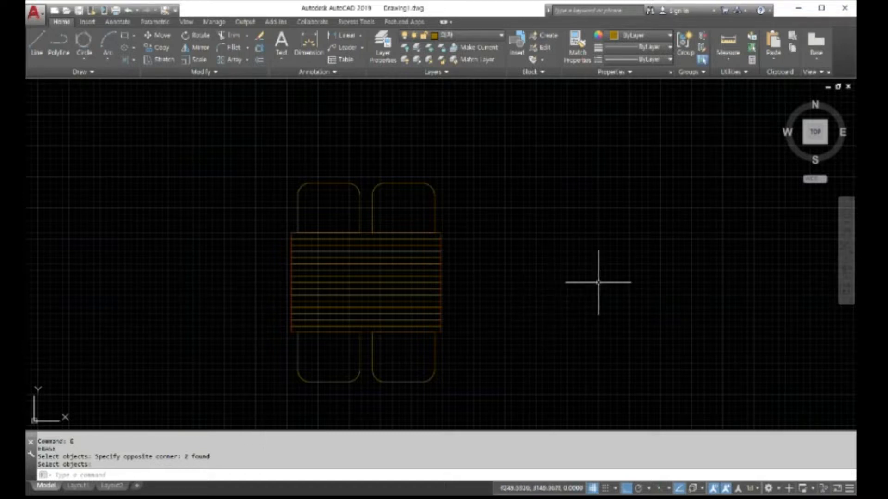
# - Draw a horizontal line about 3120 units long above the upper chairs, extending past both sides of the table
pyautogui.write('l')
pyautogui.press('Return')
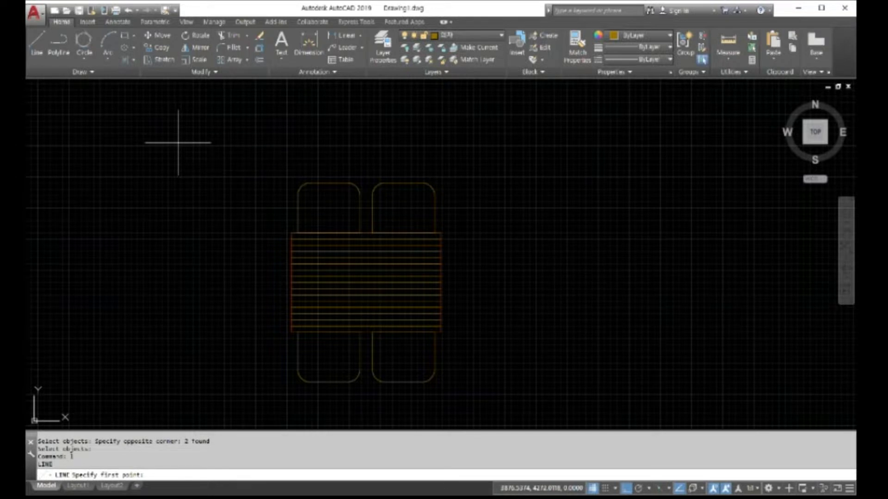
pyautogui.click(178, 142)
pyautogui.click(568, 135)
pyautogui.rightClick(568, 134)
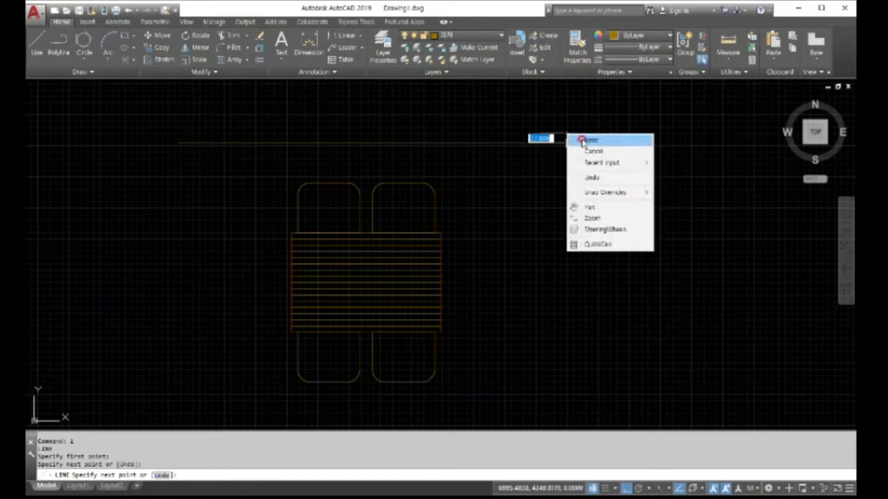
pyautogui.press('Escape')
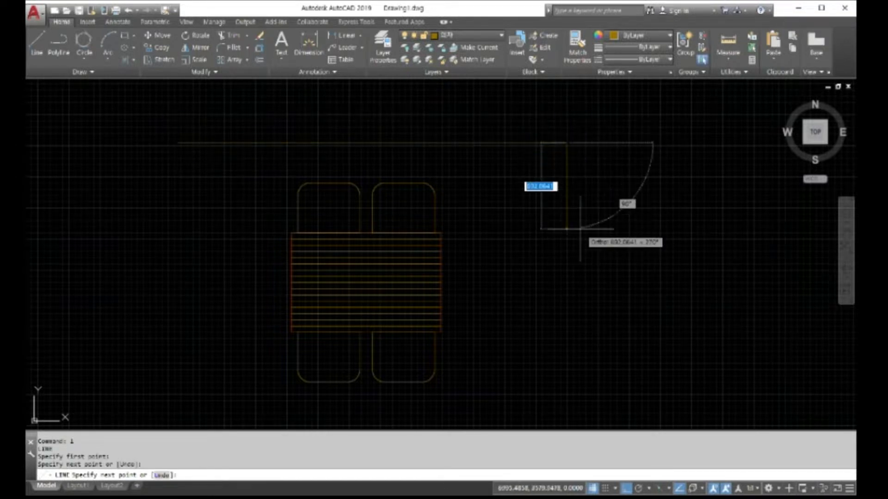
pyautogui.press('Escape')
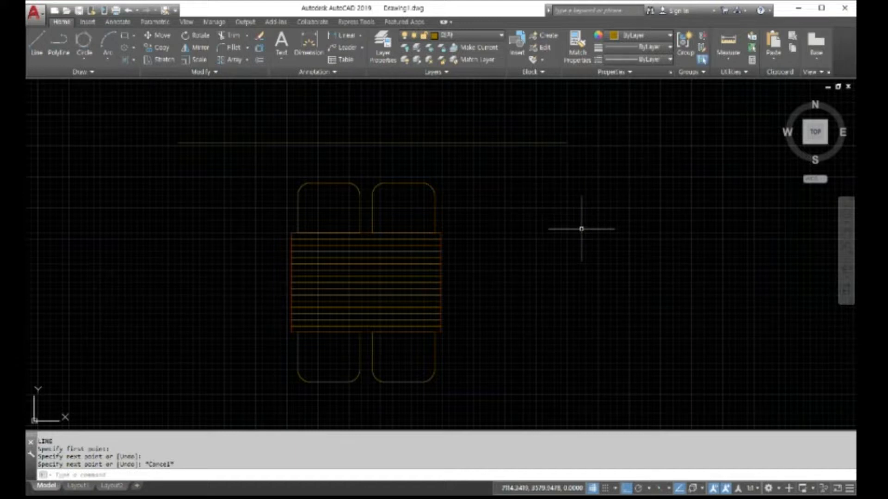
pyautogui.write('r')
pyautogui.press('Return')
pyautogui.press('Escape')
pyautogui.press('Escape')
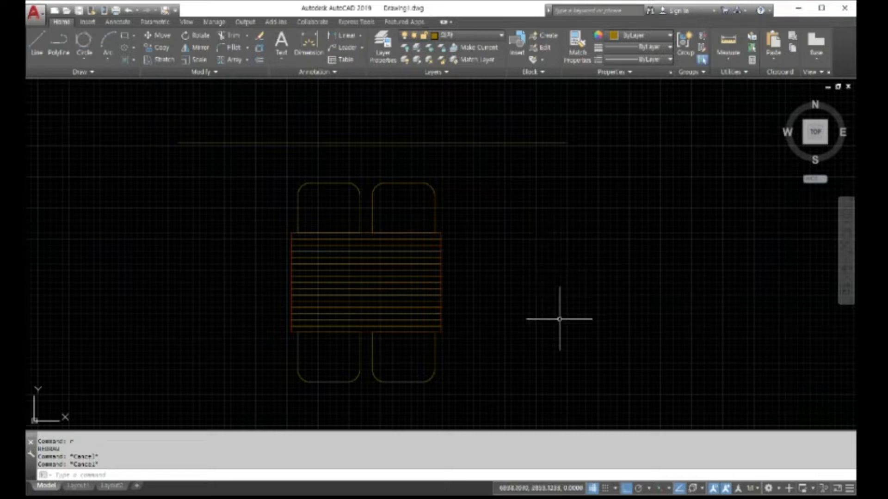
pyautogui.scroll(-2, 568, 315)
pyautogui.scroll(4, 541, 337)
pyautogui.scroll(-4, 540, 339)
pyautogui.scroll(2, 541, 338)
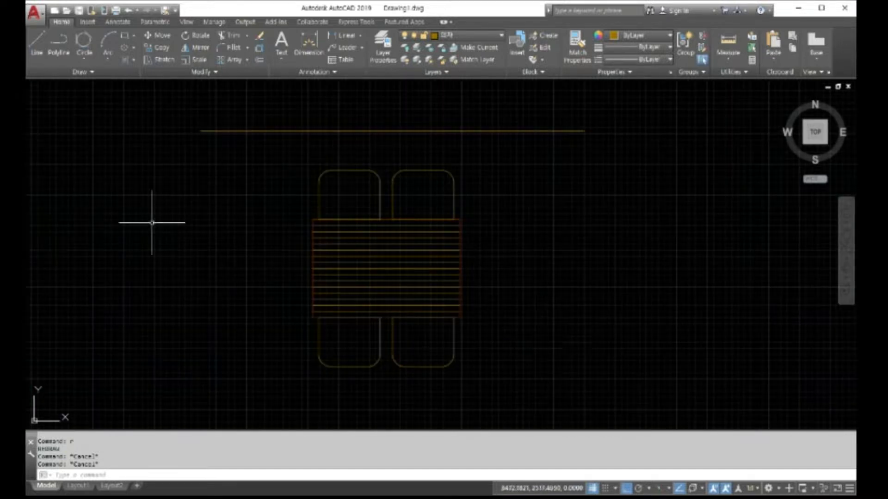
# - Draw a vertical line to the left of the table, crossing the upper horizontal line and ending below the lower chairs
pyautogui.write('l')
pyautogui.press('Return')
pyautogui.click(200, 131)
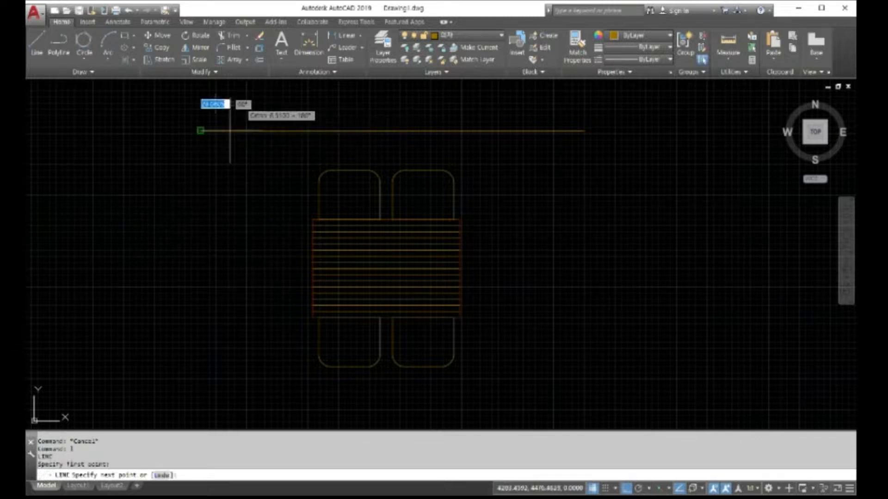
pyautogui.click(240, 396)
pyautogui.rightClick(262, 399)
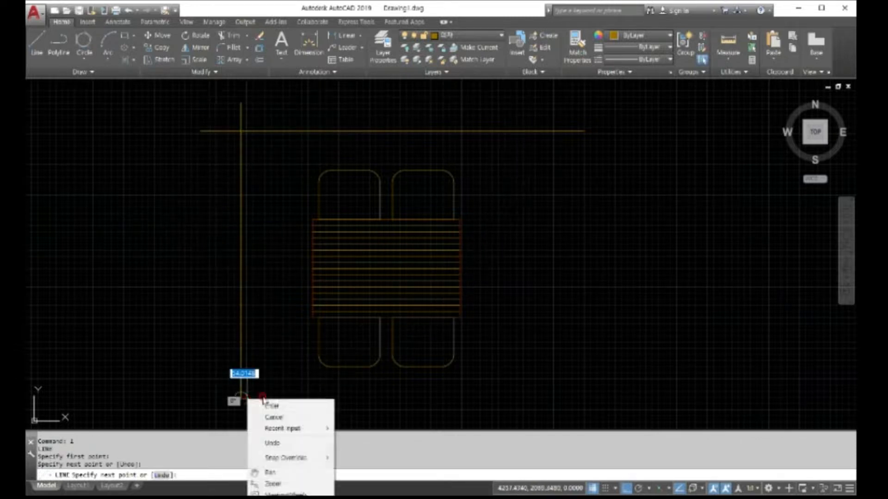
pyautogui.click(271, 405)
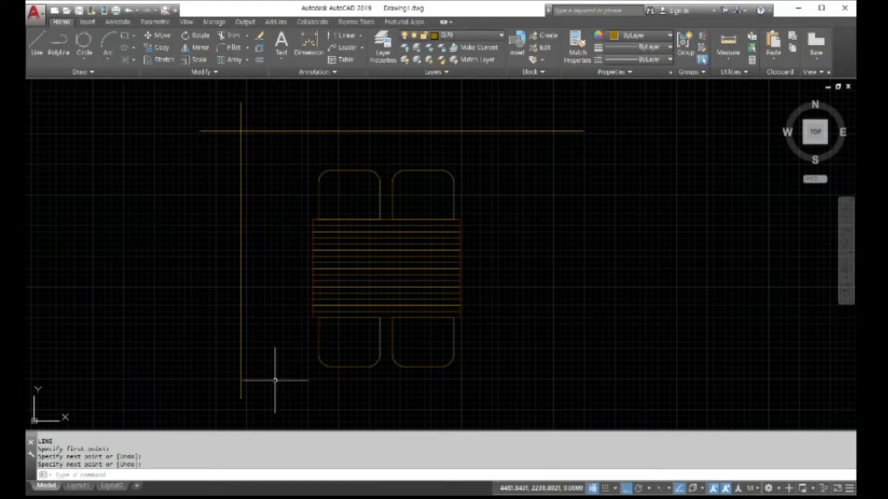
# - Mirror the upper horizontal line about the axis through the midpoints of the table's left and right edges, keeping the original
pyautogui.write('MI')
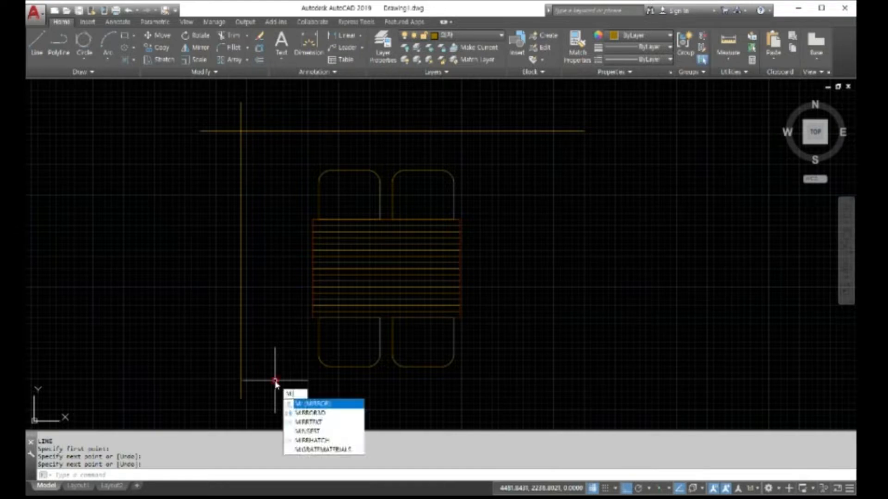
pyautogui.press('Return')
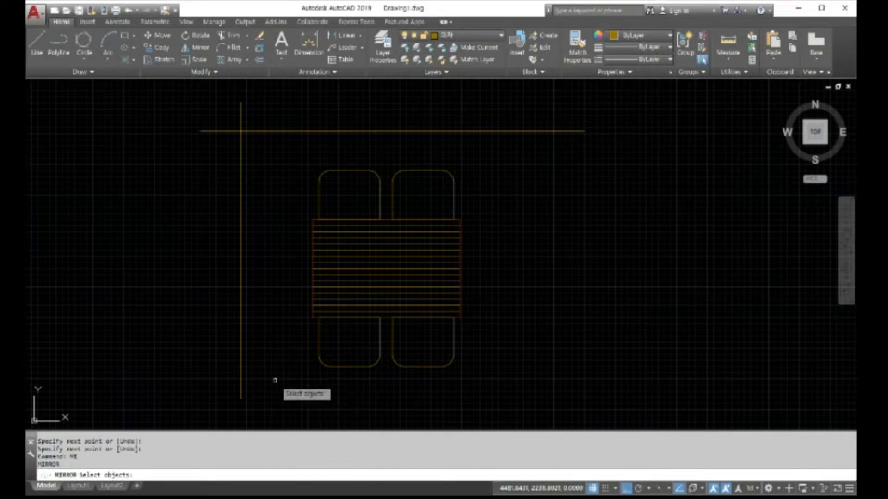
pyautogui.click(307, 130)
pyautogui.press('Return')
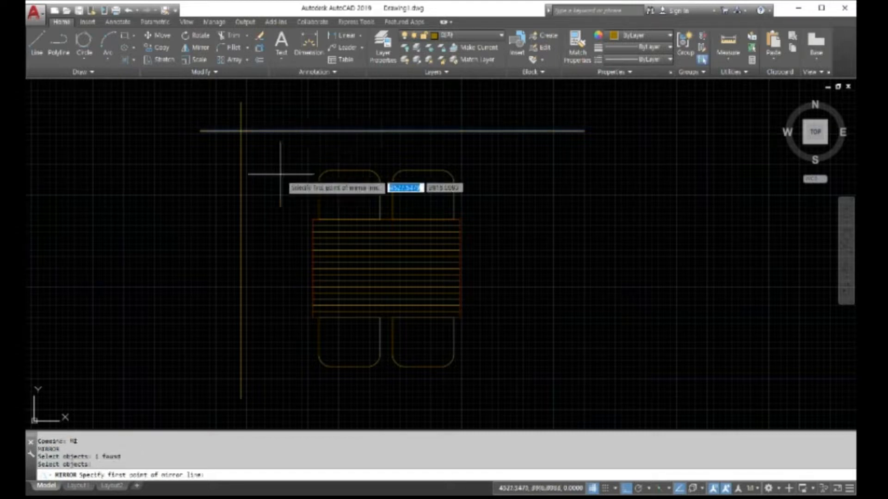
pyautogui.click(313, 268)
pyautogui.click(460, 269)
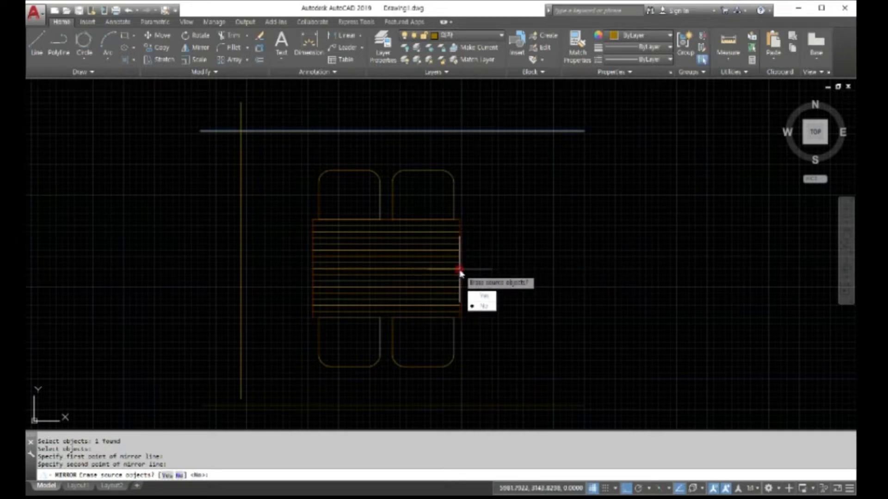
pyautogui.press('Return')
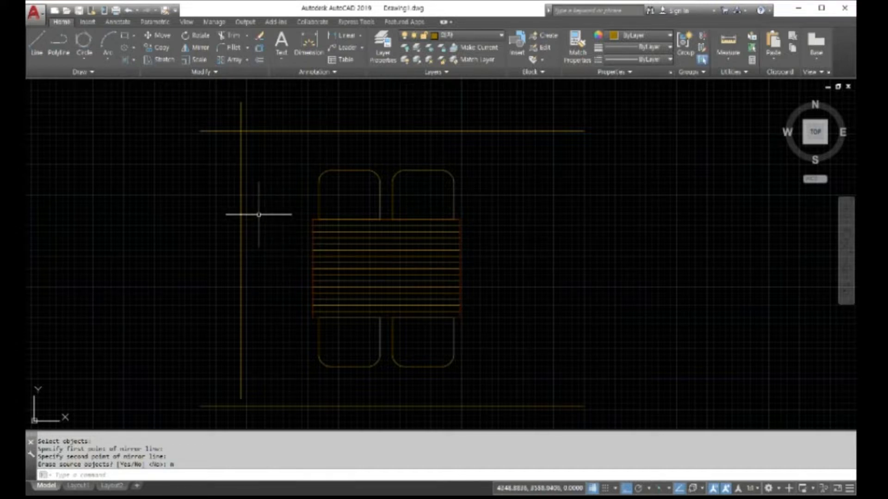
# - Erase the vertical line to the left of the table
pyautogui.write('e')
pyautogui.press('Return')
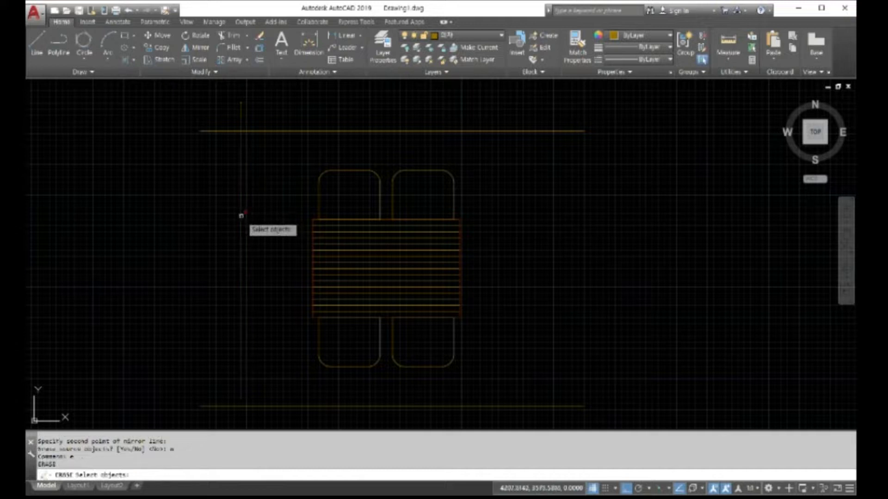
pyautogui.click(241, 214)
pyautogui.scroll(-2, 239, 240)
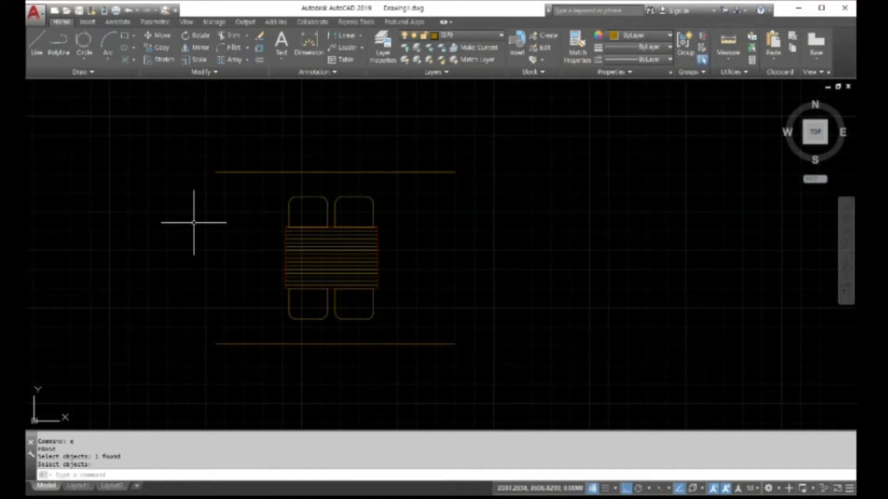
pyautogui.press('Return')
# - Draw a vertical line about 3150 units long to the left of the table, crossing both horizontal lines
pyautogui.write('l')
pyautogui.press('Return')
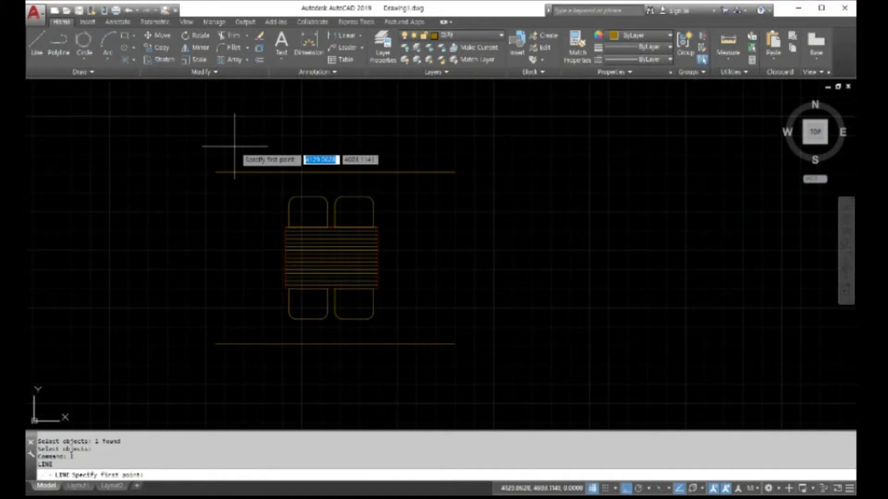
pyautogui.click(234, 147)
pyautogui.click(222, 388)
pyautogui.rightClick(224, 390)
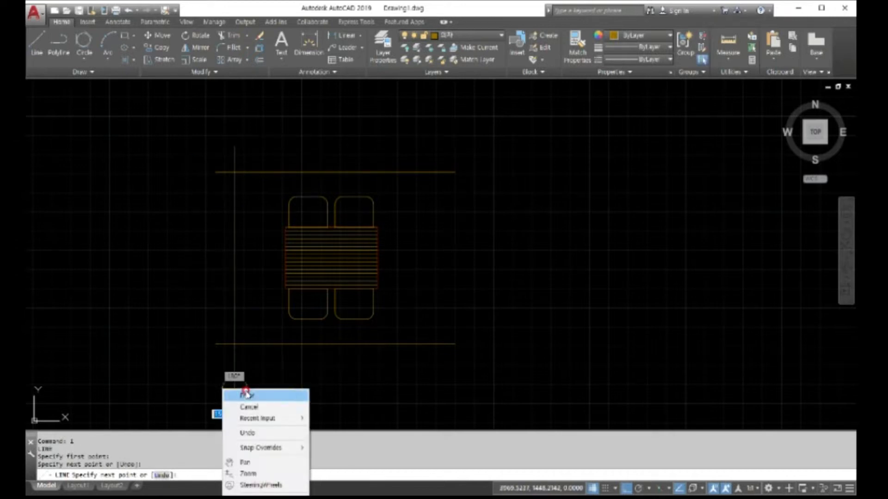
pyautogui.click(245, 394)
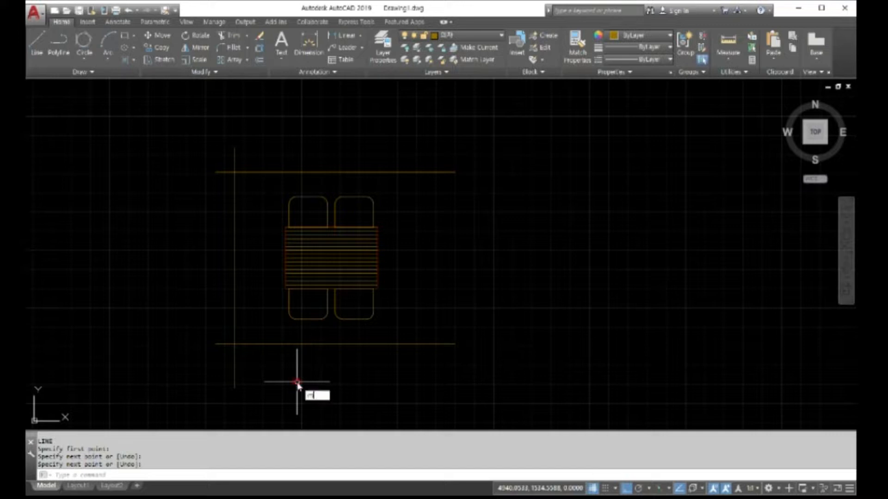
# - Mirror the left vertical line about the axis through the midpoints of the table's upper and lower edges, keeping the original
pyautogui.write('m')
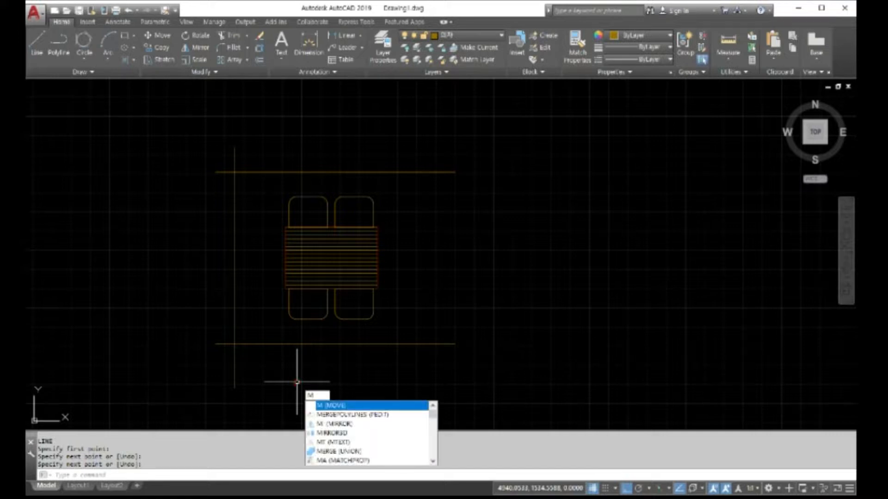
pyautogui.write('i')
pyautogui.press('Return')
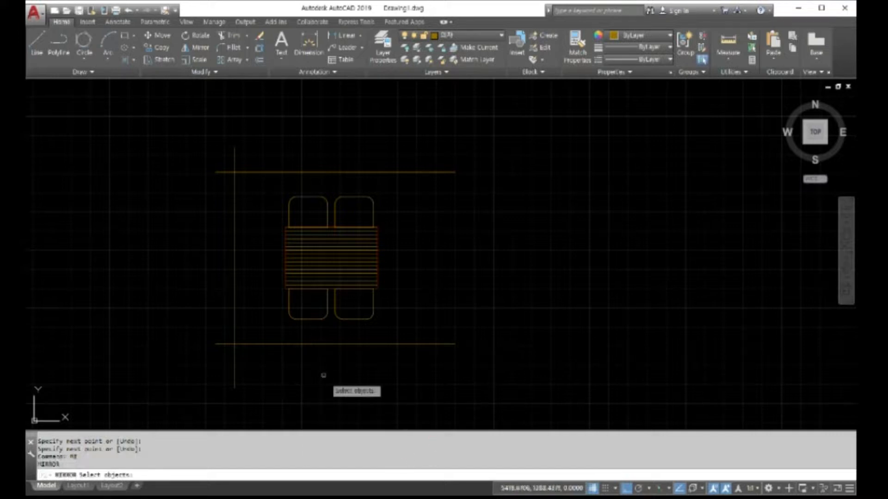
pyautogui.click(234, 295)
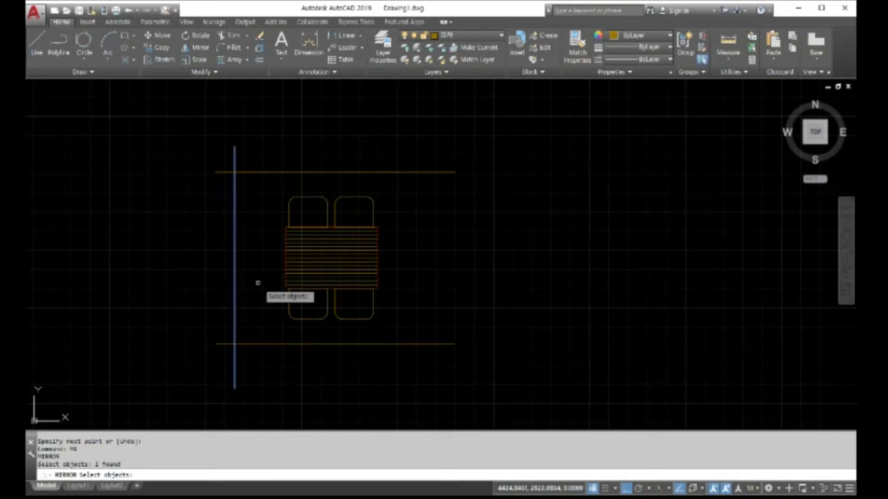
pyautogui.press('Return')
pyautogui.click(331, 227)
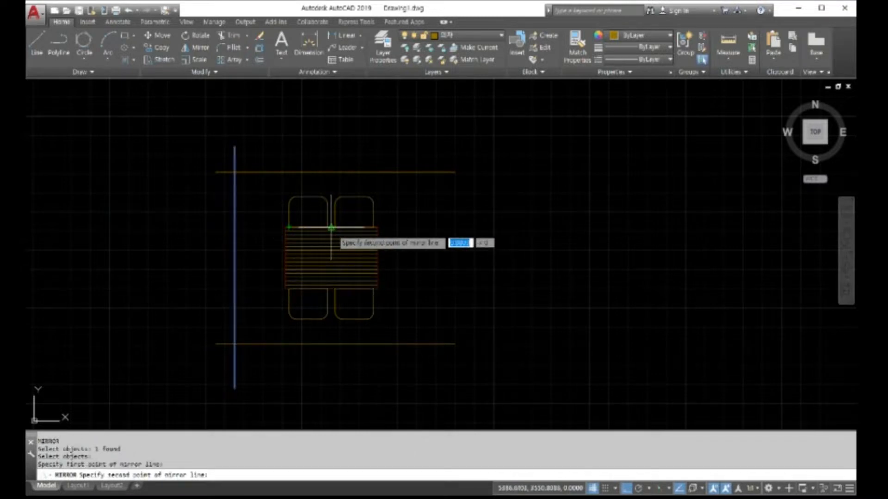
pyautogui.click(331, 290)
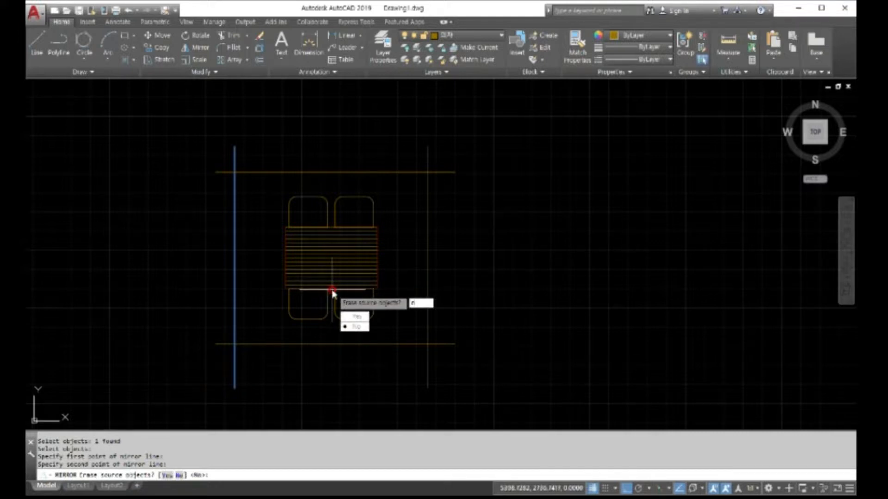
pyautogui.write('n')
pyautogui.press('Return')
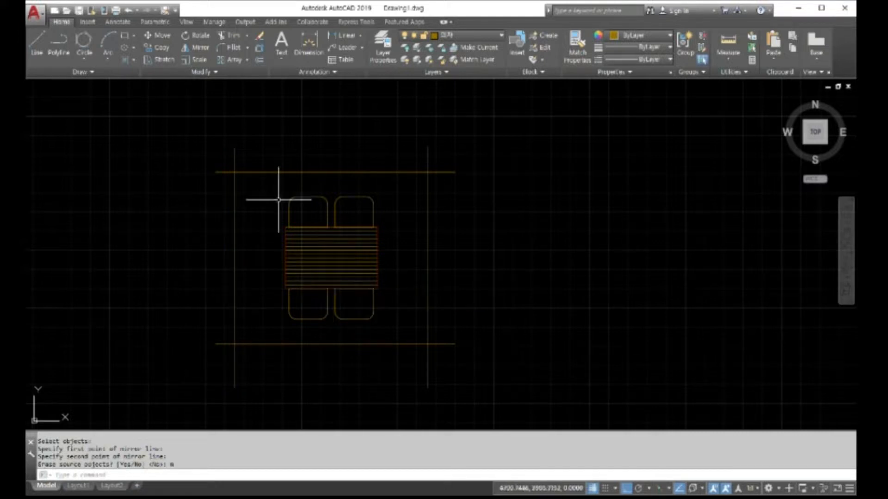
# - Make the bright red layer the current layer
pyautogui.scroll(4, 278, 200)
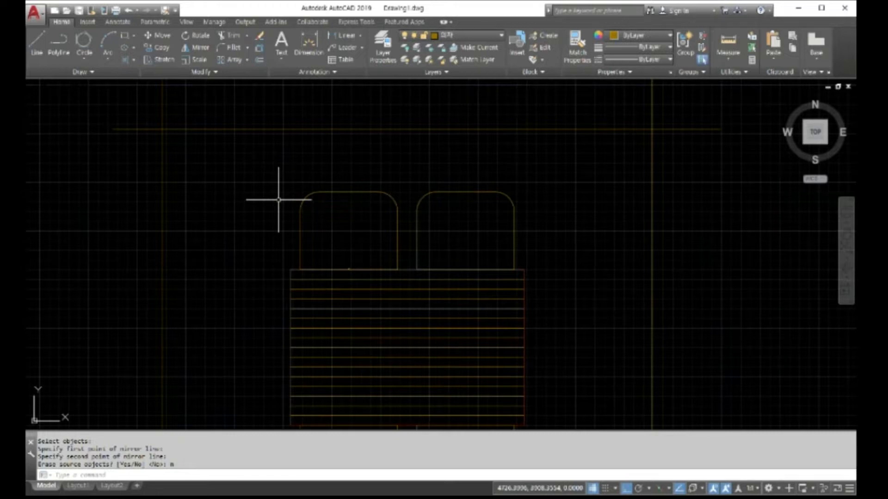
pyautogui.scroll(-4, 278, 200)
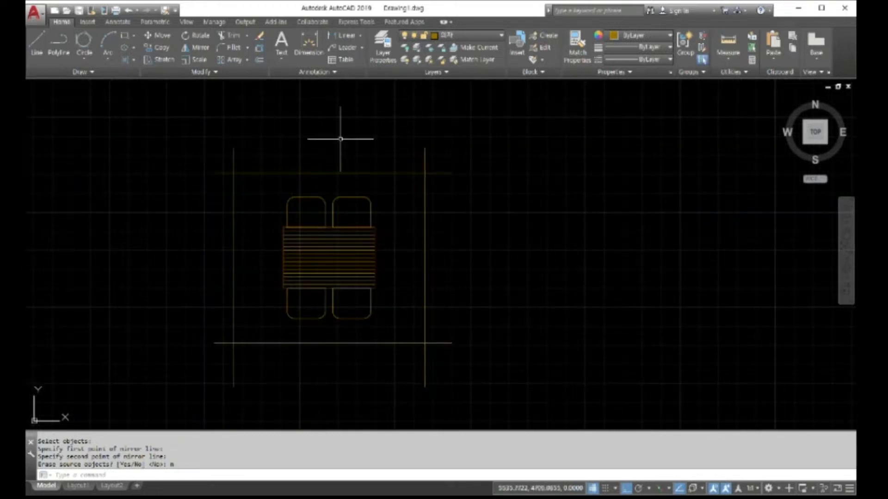
pyautogui.scroll(2, 341, 138)
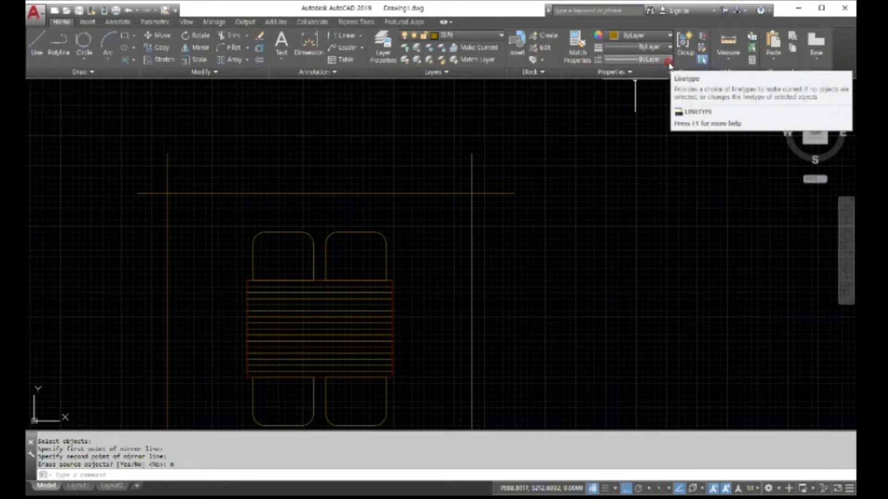
pyautogui.click(668, 37)
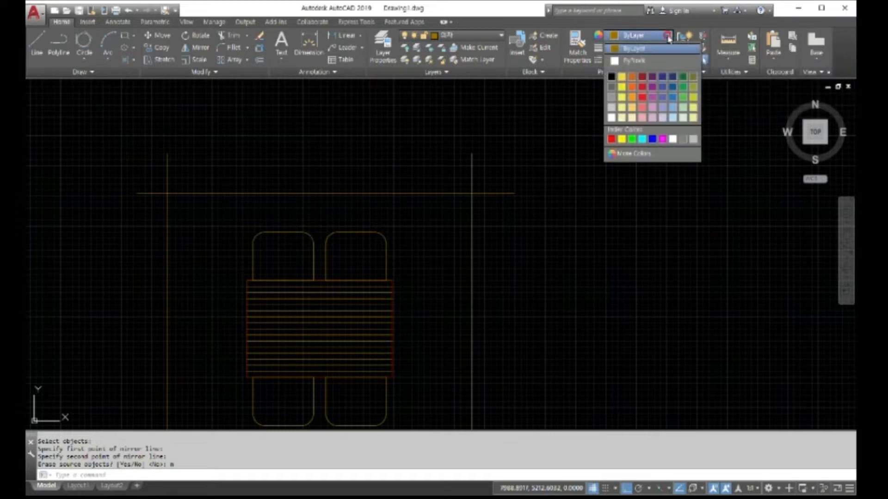
pyautogui.click(663, 33)
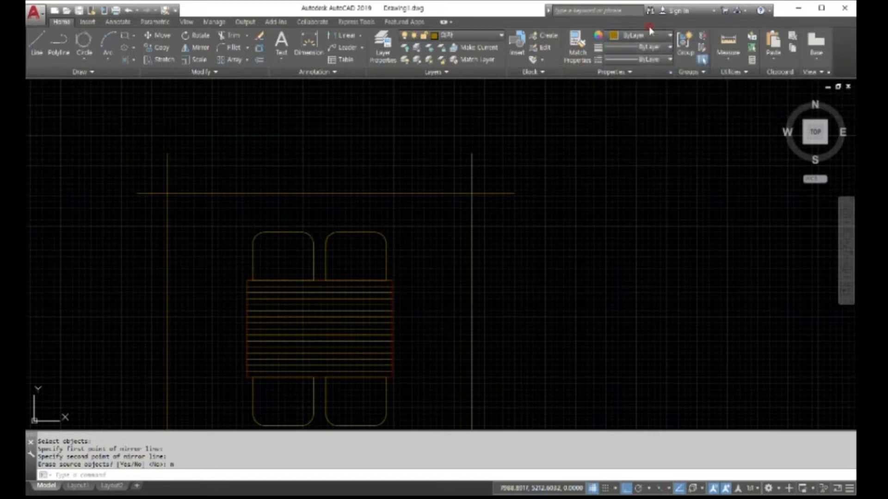
pyautogui.click(472, 37)
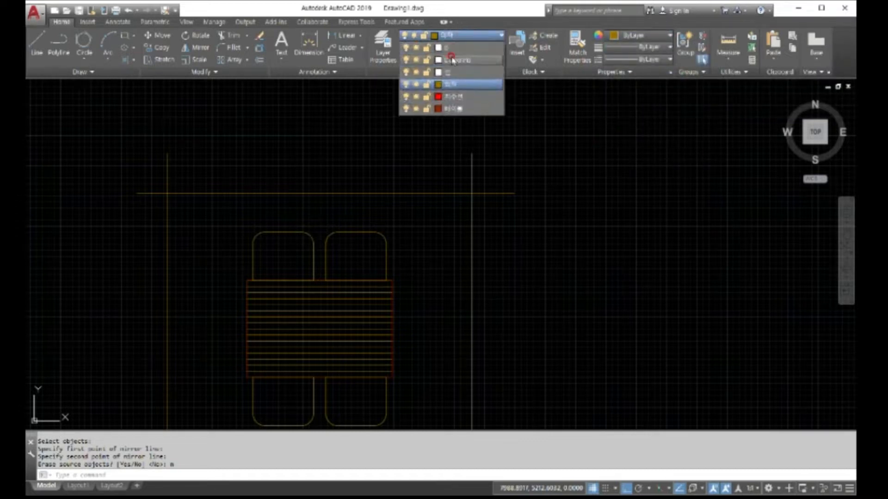
pyautogui.click(452, 97)
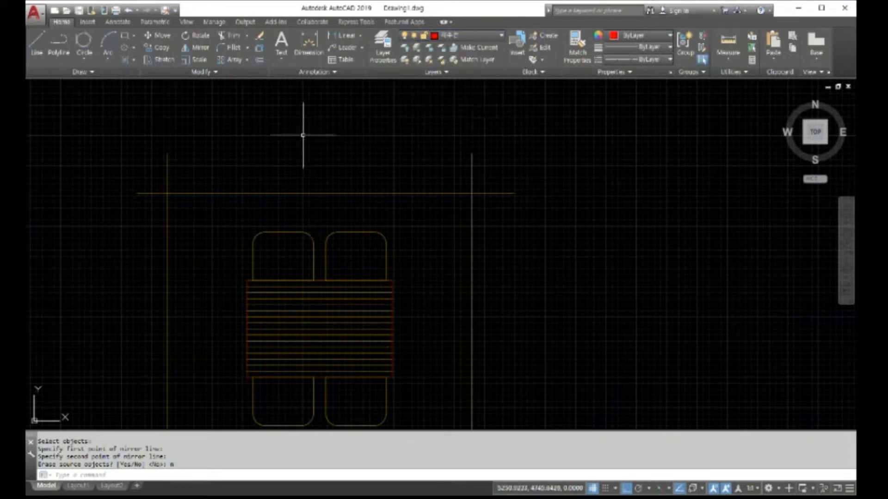
# - Draw a vertical line from the table's upper-left corner up past the upper horizontal line
pyautogui.scroll(2, 207, 295)
pyautogui.scroll(-2, 206, 293)
pyautogui.scroll(2, 207, 294)
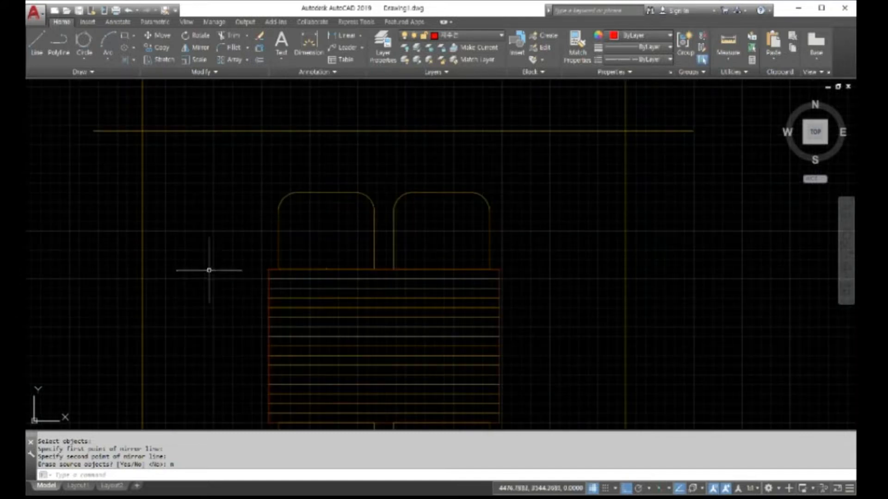
pyautogui.write('l')
pyautogui.press('Return')
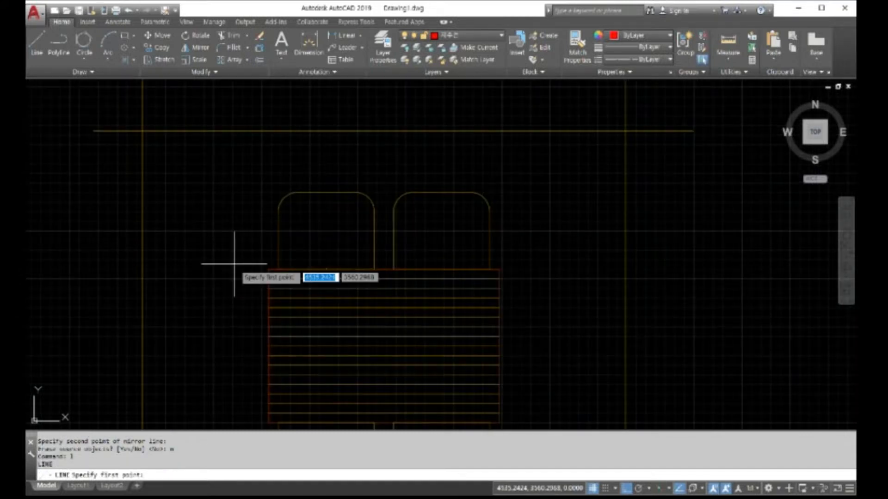
pyautogui.click(268, 269)
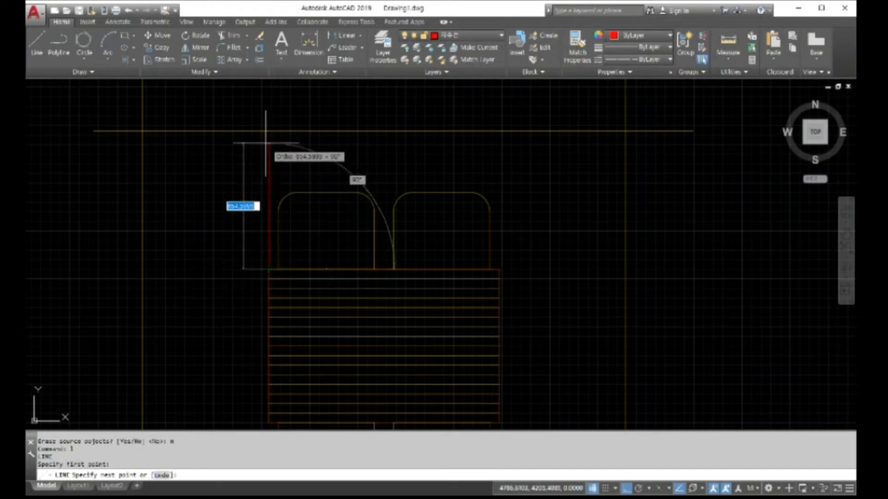
pyautogui.click(268, 108)
pyautogui.rightClick(268, 108)
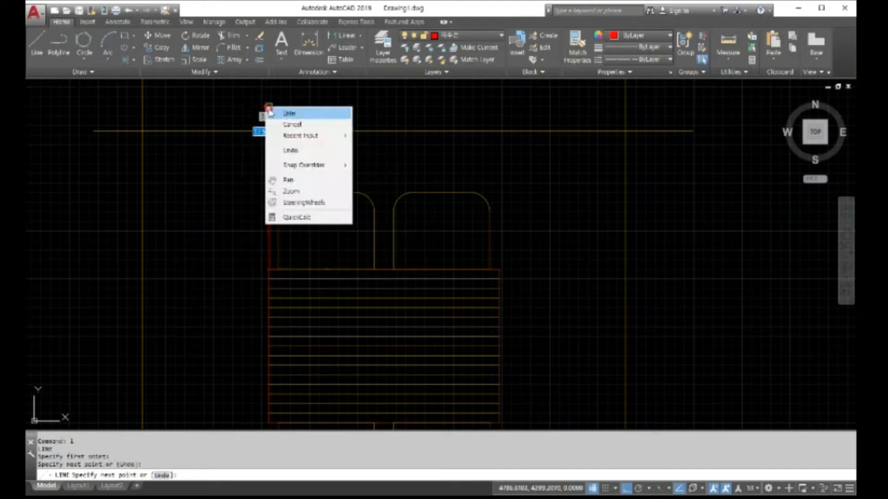
pyautogui.click(273, 113)
# - Draw a vertical line from the lower-left corner of the upper-left chair up past the upper horizontal line
pyautogui.rightClick(370, 164)
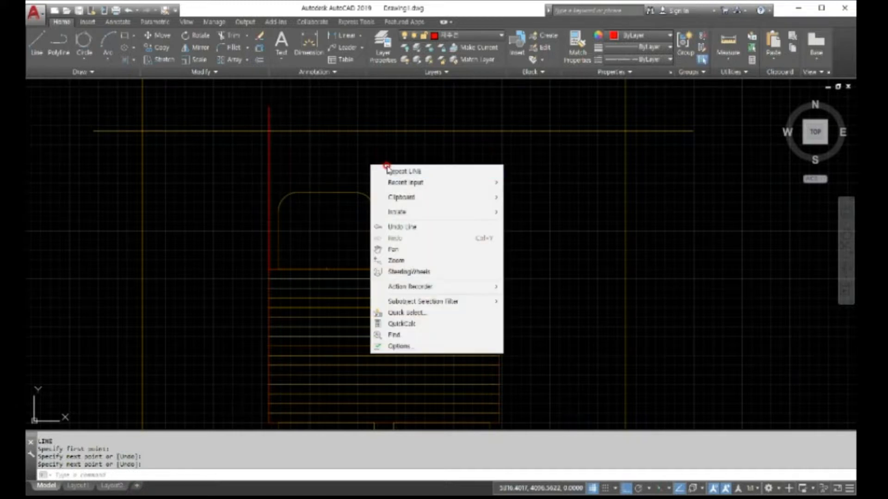
pyautogui.click(394, 172)
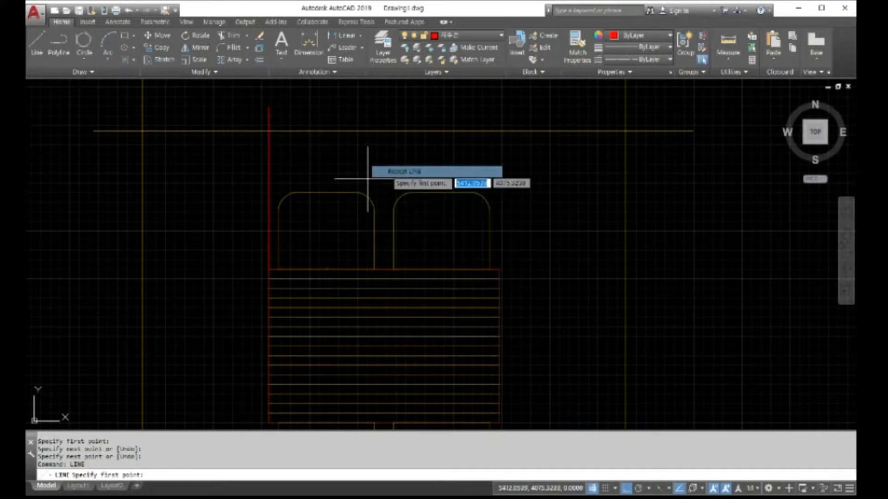
pyautogui.click(278, 268)
pyautogui.rightClick(279, 107)
pyautogui.click(305, 113)
# - Draw a vertical line from the lower-right corner of the upper-left chair up past the upper horizontal line
pyautogui.rightClick(375, 181)
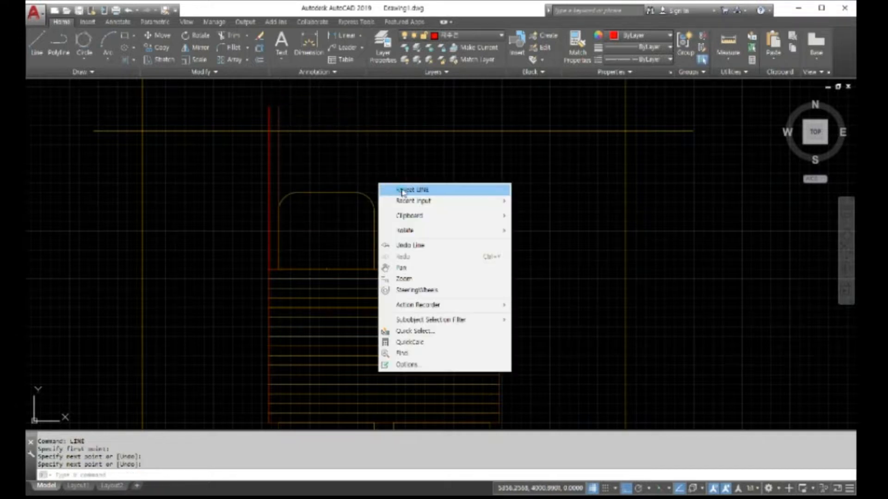
pyautogui.click(397, 186)
pyautogui.click(375, 268)
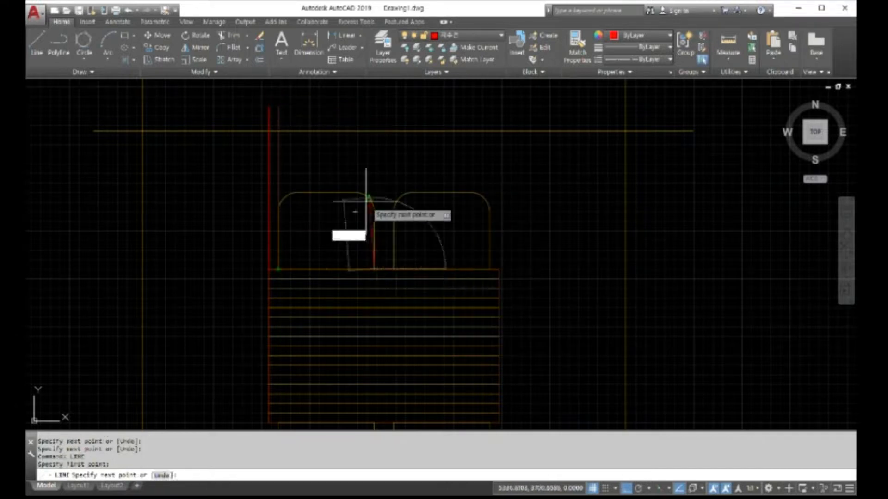
pyautogui.click(357, 106)
pyautogui.rightClick(359, 107)
pyautogui.click(365, 114)
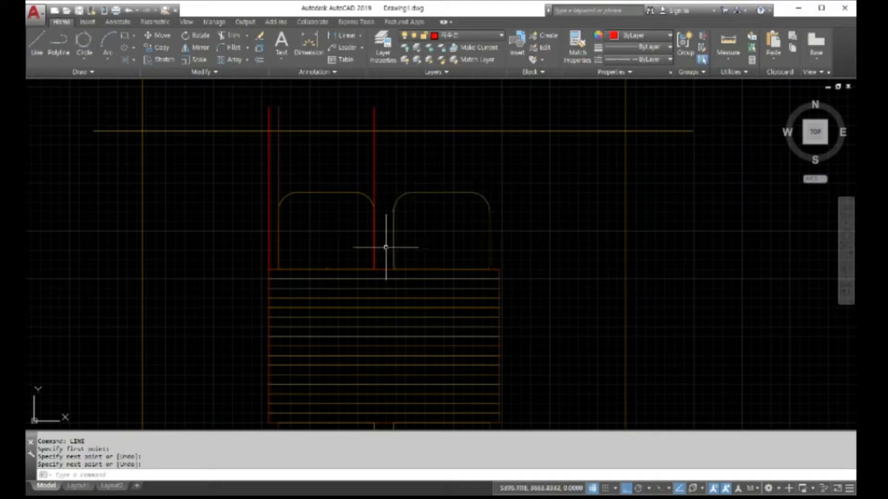
# - Draw a vertical line from the lower-left corner of the upper-right chair up past the upper horizontal line
pyautogui.rightClick(402, 249)
pyautogui.click(402, 254)
pyautogui.click(393, 269)
pyautogui.click(397, 110)
pyautogui.rightClick(403, 106)
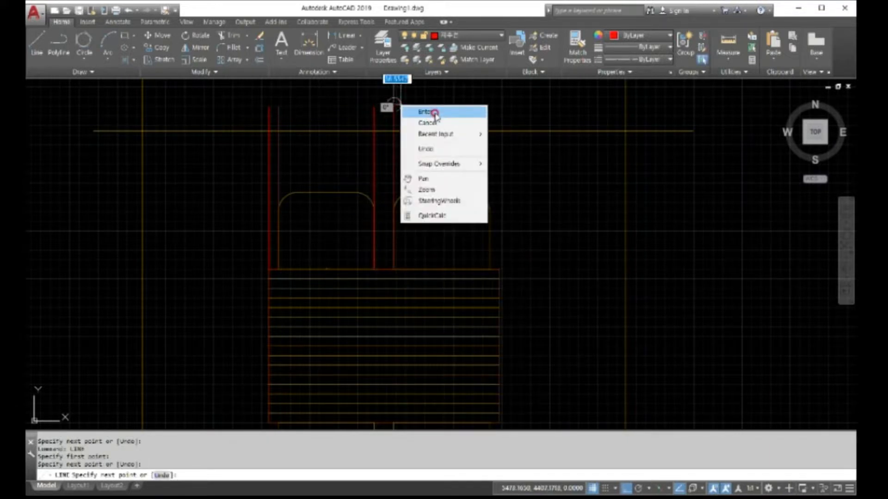
# - Draw a vertical guide line from the outer side of the upper right chair, at the table edge, up past the upper boundary line
pyautogui.click(408, 113)
pyautogui.rightClick(525, 211)
pyautogui.click(544, 221)
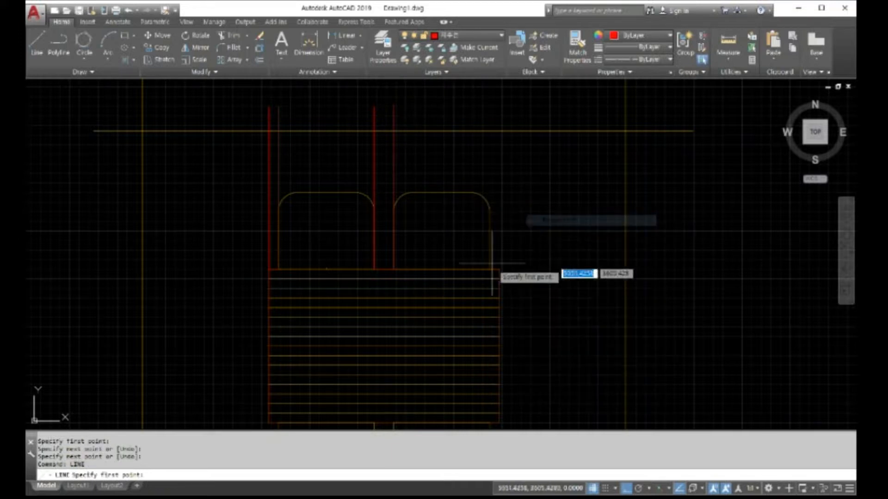
pyautogui.click(489, 269)
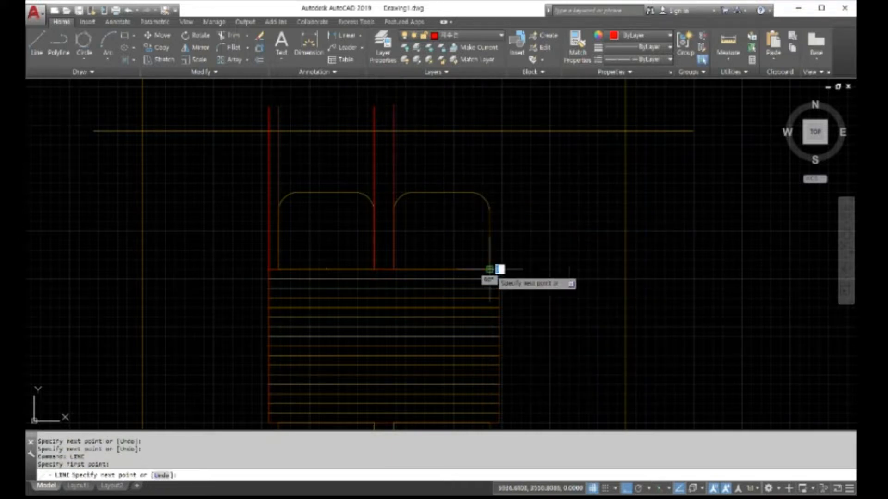
pyautogui.click(470, 96)
pyautogui.rightClick(470, 95)
pyautogui.click(482, 101)
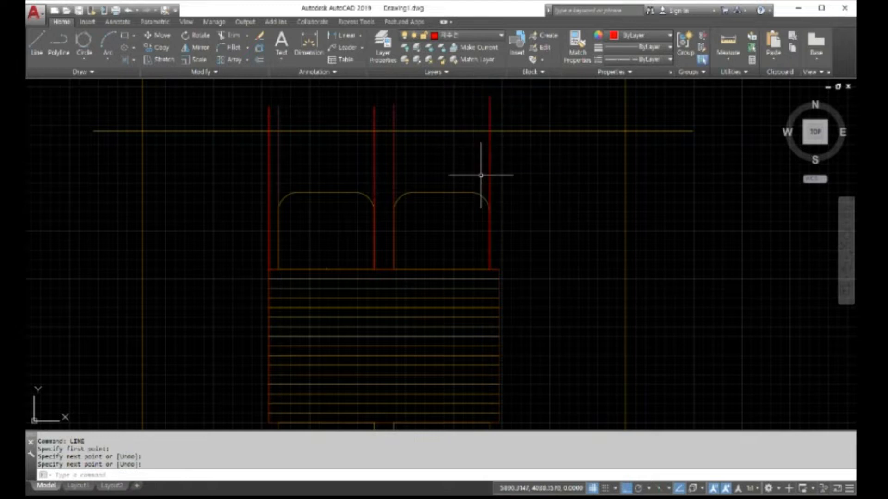
# - Draw a vertical guide line from the table's upper right corner up past the upper boundary line
pyautogui.rightClick(552, 226)
pyautogui.click(568, 232)
pyautogui.click(499, 269)
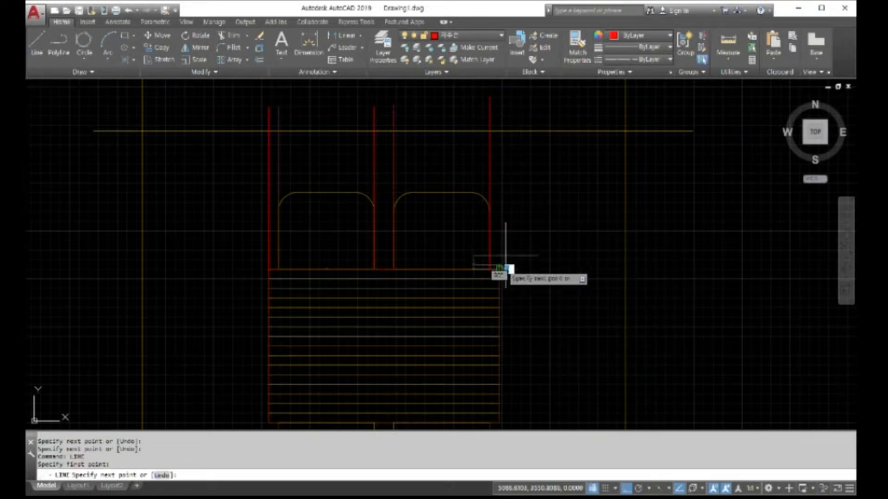
pyautogui.click(499, 97)
pyautogui.rightClick(500, 98)
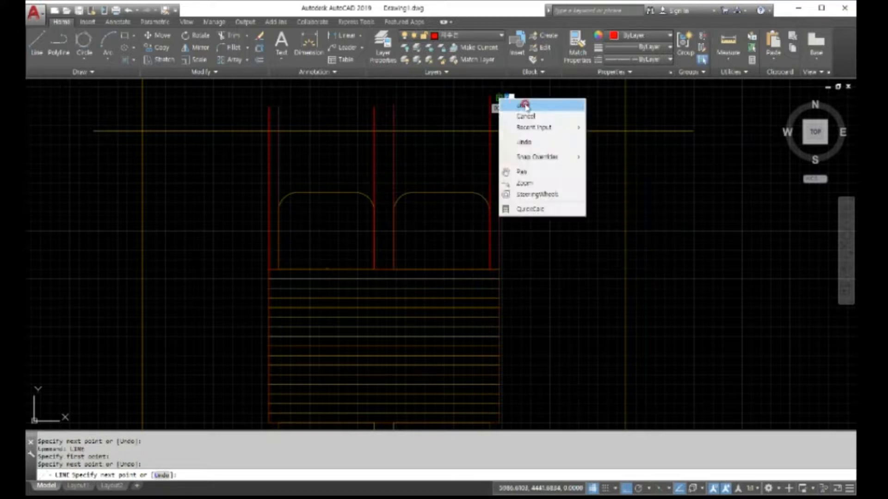
pyautogui.click(525, 105)
# - Draw a horizontal guide line from the table's upper left corner outward past the left boundary line
pyautogui.scroll(-4, 604, 222)
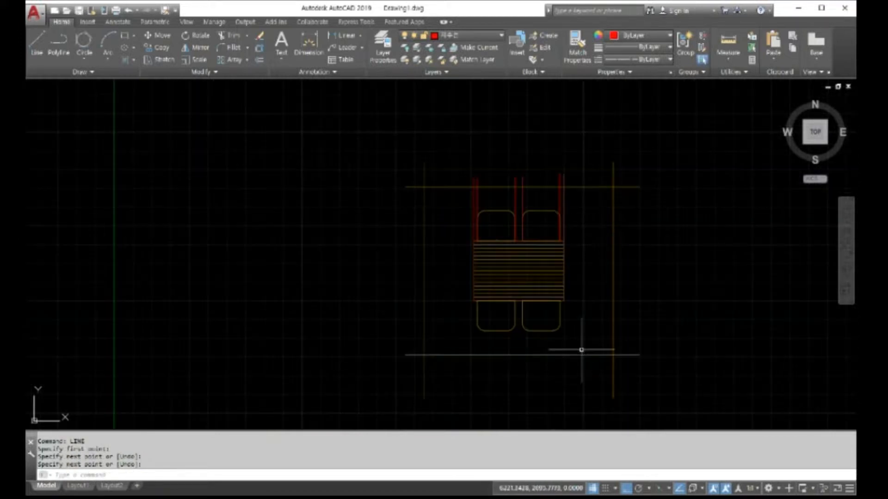
pyautogui.scroll(2, 581, 350)
pyautogui.scroll(-2, 581, 350)
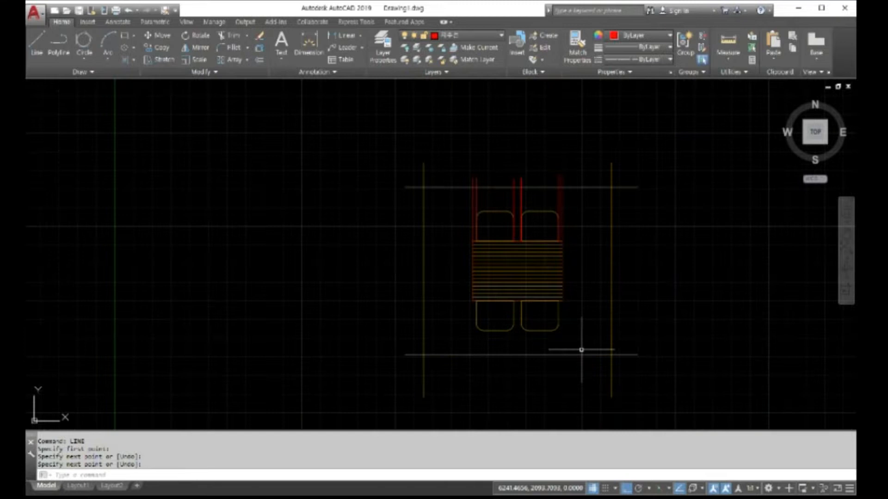
pyautogui.scroll(2, 581, 350)
pyautogui.scroll(-1, 579, 349)
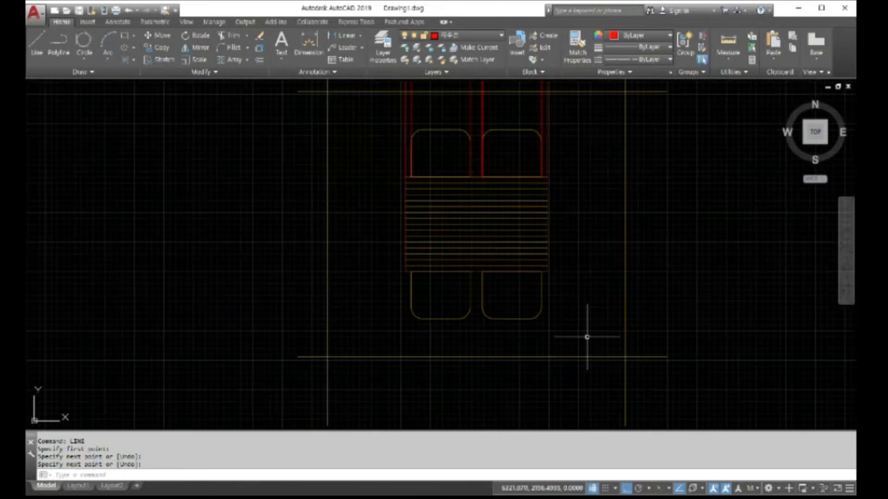
pyautogui.rightClick(586, 337)
pyautogui.click(614, 343)
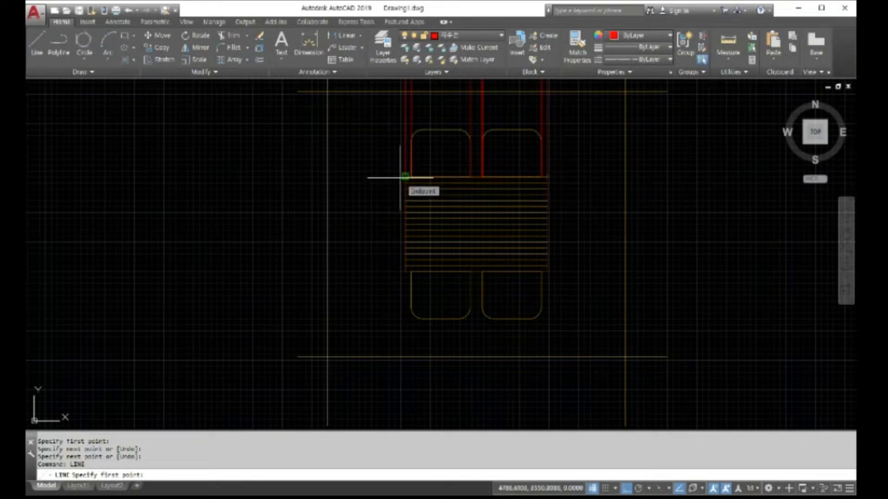
pyautogui.press('Escape')
pyautogui.rightClick(382, 184)
pyautogui.click(391, 190)
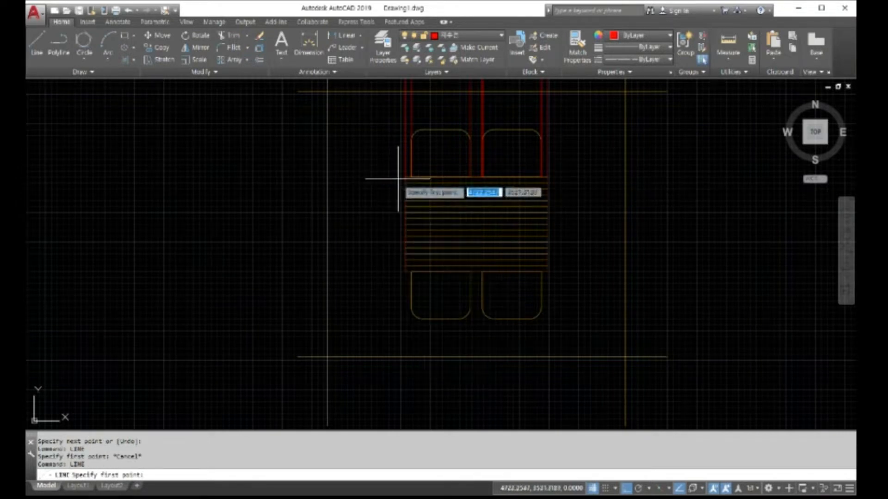
pyautogui.click(404, 178)
pyautogui.click(306, 177)
pyautogui.rightClick(305, 180)
pyautogui.click(317, 186)
# - Draw a horizontal guide line about 800 units long from the table's lower left corner outward past the left boundary line
pyautogui.rightClick(371, 276)
pyautogui.click(379, 282)
pyautogui.click(405, 271)
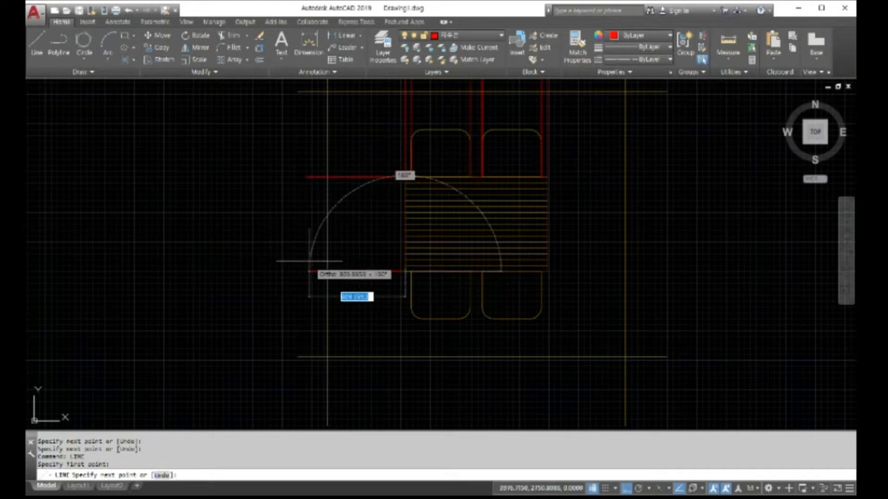
pyautogui.click(309, 262)
pyautogui.rightClick(310, 265)
pyautogui.click(323, 268)
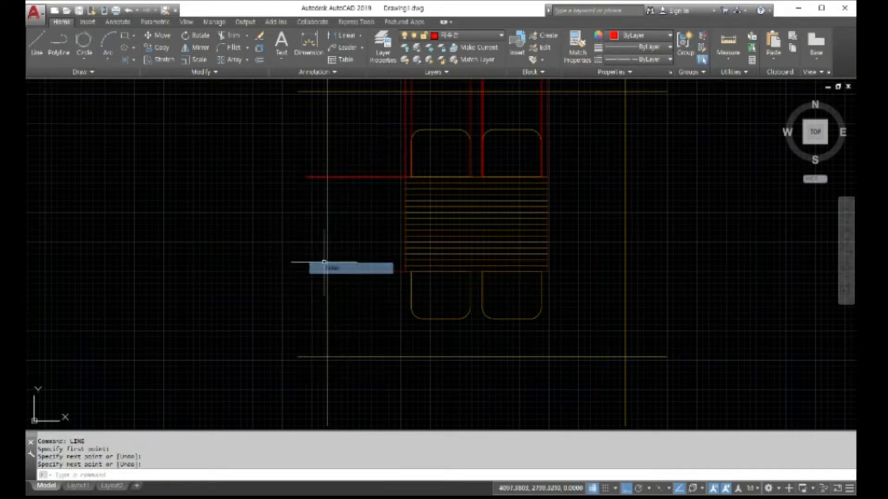
# - Draw a horizontal guide line from the top edge of the upper left chair outward past the left boundary line
pyautogui.rightClick(358, 152)
pyautogui.click(382, 159)
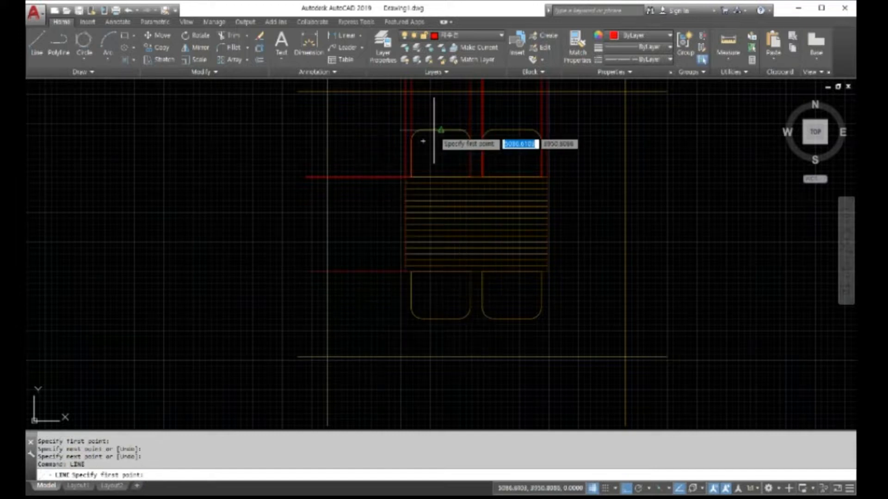
pyautogui.click(421, 130)
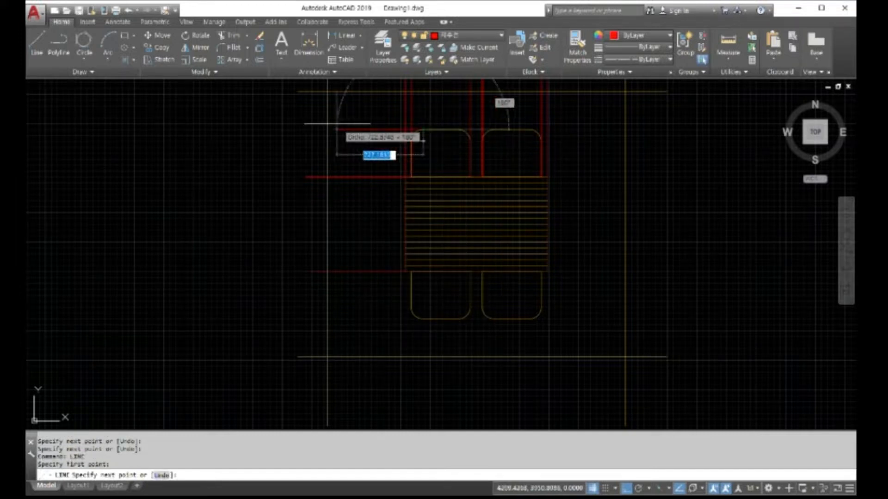
pyautogui.rightClick(307, 121)
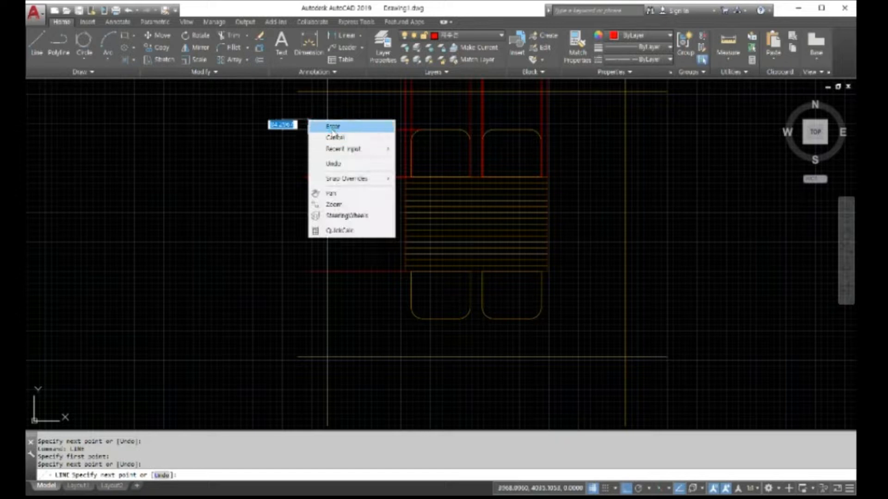
pyautogui.click(327, 129)
# - Dimension the gap between the two leftmost vertical guide lines with the DIM command, placing the dimension just above the upper boundary line
pyautogui.scroll(-3, 262, 276)
pyautogui.scroll(2, 207, 259)
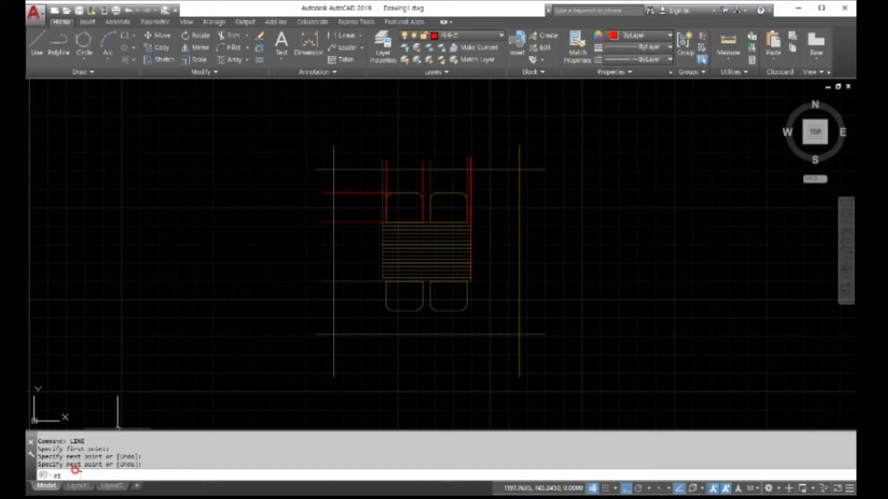
pyautogui.write('m')
pyautogui.press('Return')
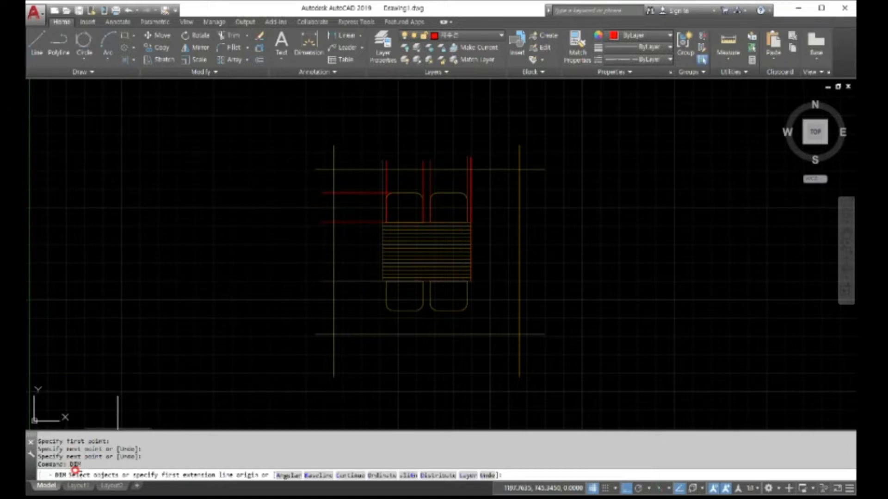
pyautogui.scroll(6, 370, 124)
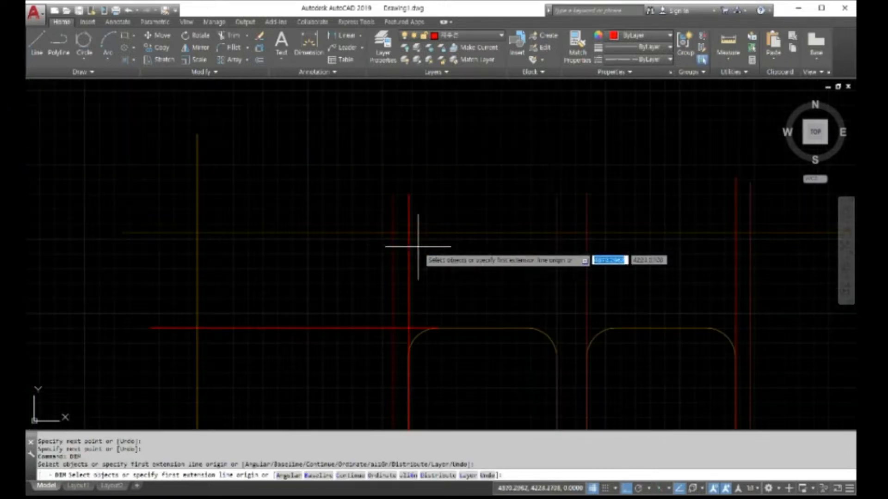
pyautogui.click(409, 233)
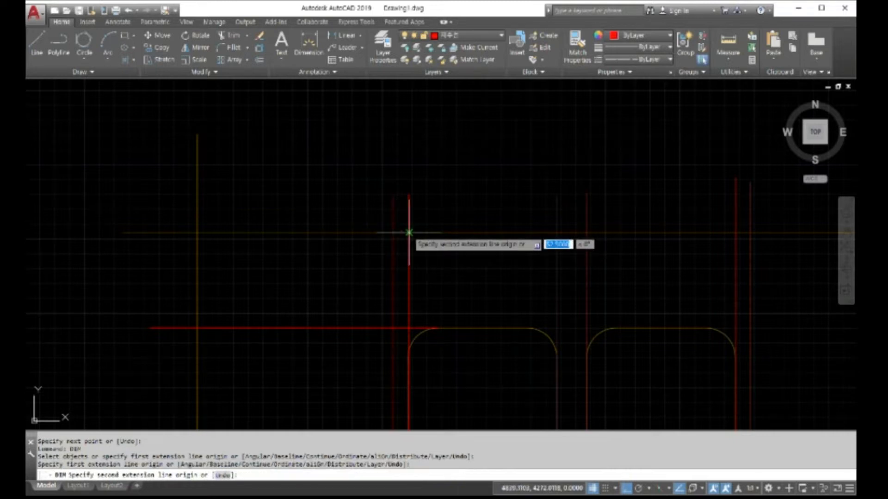
pyautogui.click(409, 233)
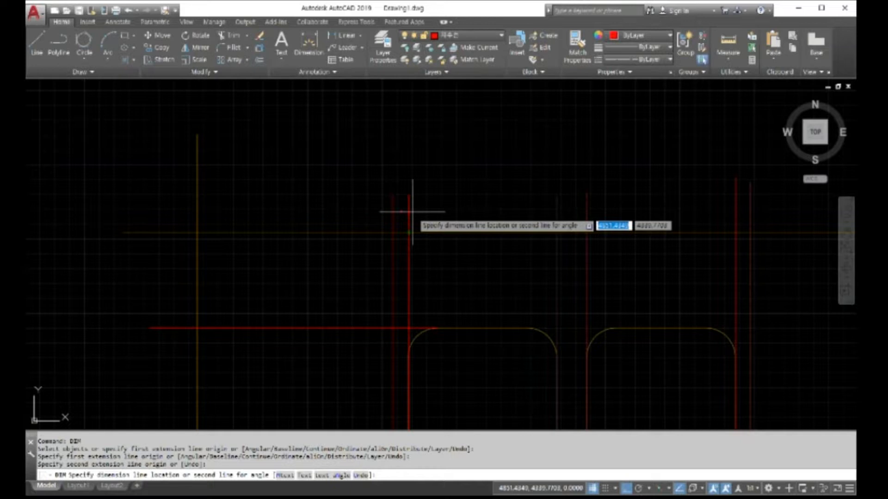
pyautogui.click(412, 212)
pyautogui.scroll(5, 402, 222)
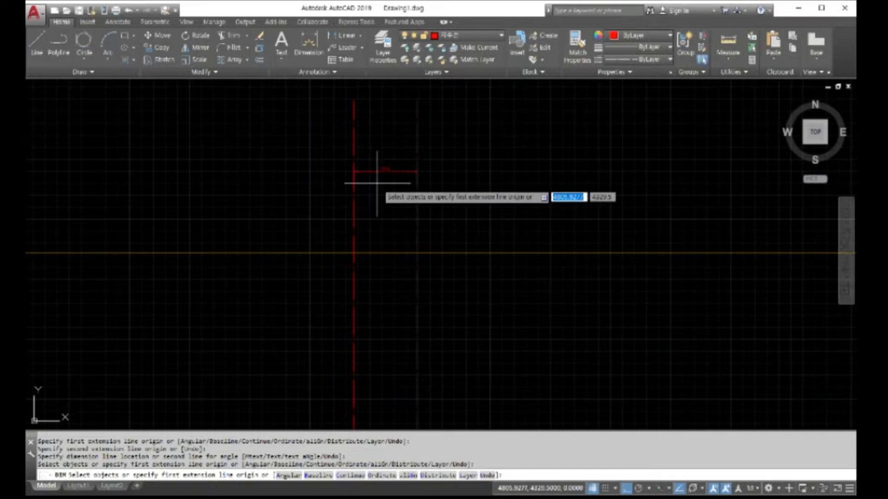
pyautogui.scroll(-2, 377, 183)
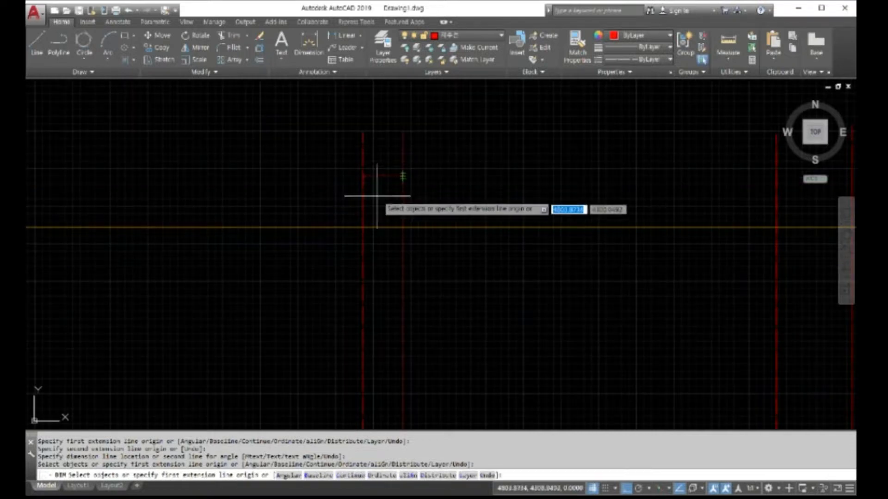
pyautogui.scroll(6, 376, 177)
pyautogui.scroll(3, 368, 158)
pyautogui.scroll(-3, 367, 157)
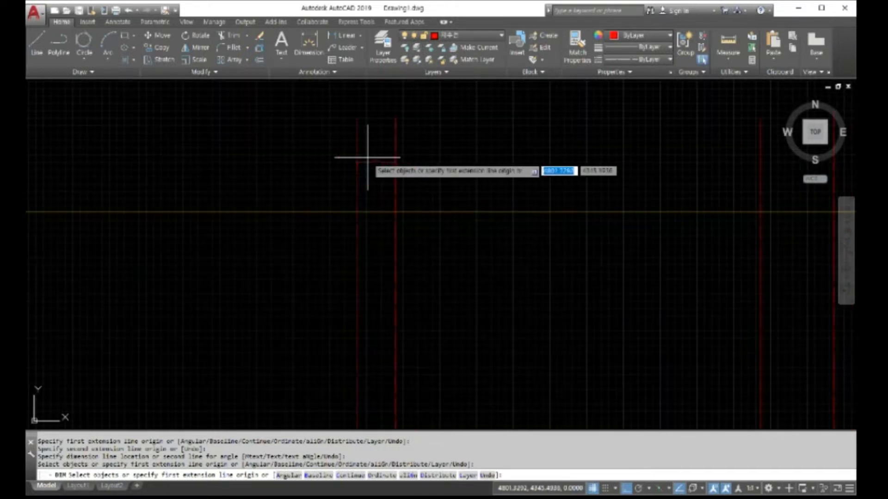
pyautogui.scroll(-2, 367, 157)
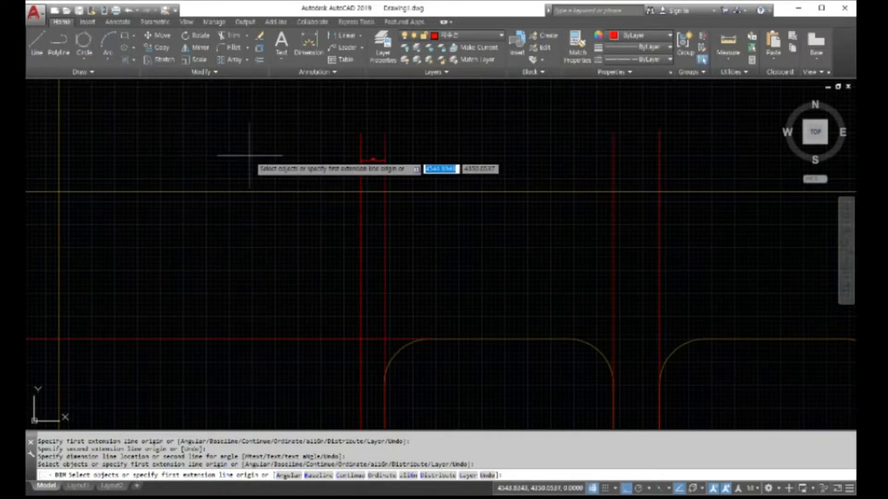
pyautogui.click(369, 160)
pyautogui.click(368, 160)
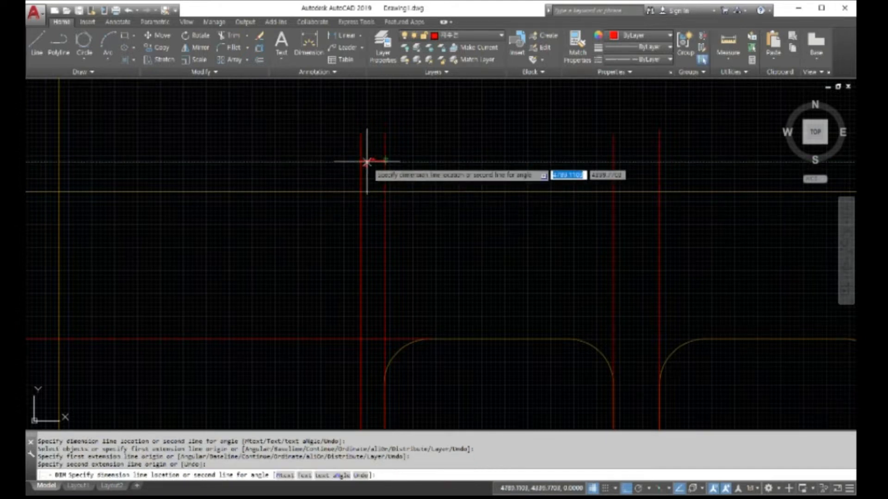
pyautogui.press('Escape')
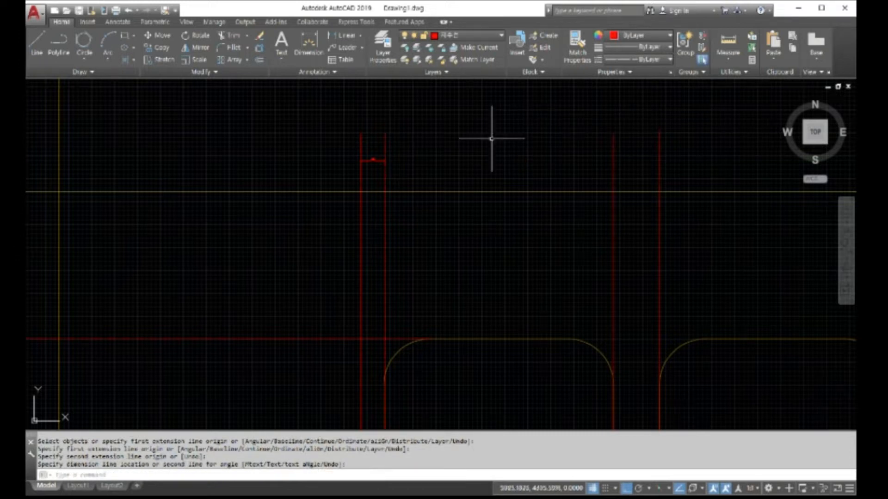
# - Open the style overrides of the ISO-25 dimension style for modification in the Dimension Style Manager
pyautogui.scroll(2, 263, 91)
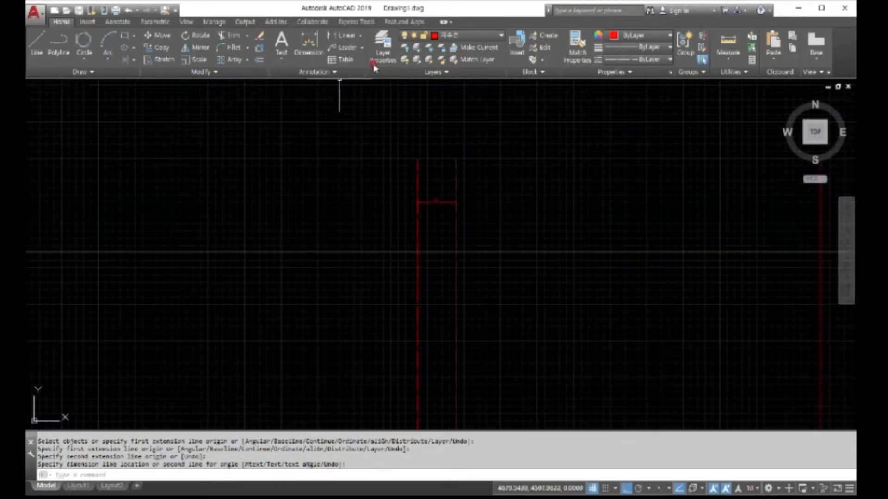
pyautogui.click(321, 71)
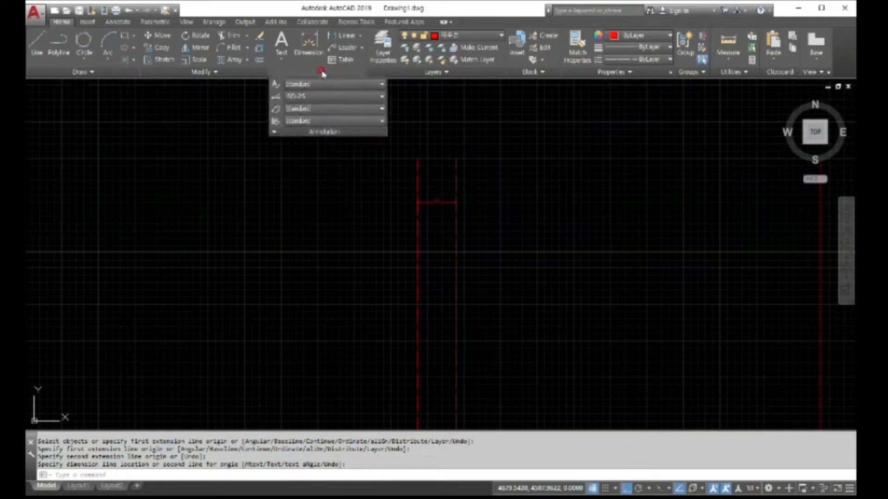
pyautogui.click(323, 97)
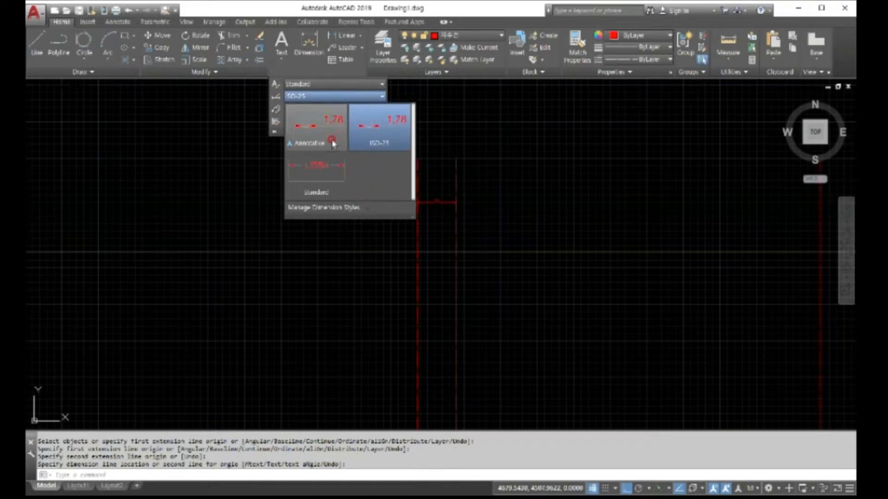
pyautogui.click(326, 209)
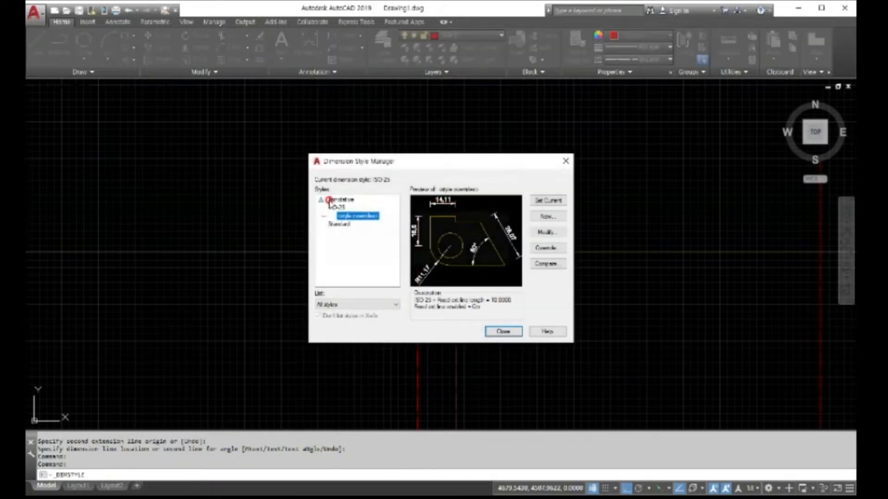
pyautogui.moveTo(511, 158); pyautogui.dragTo(331, 105)
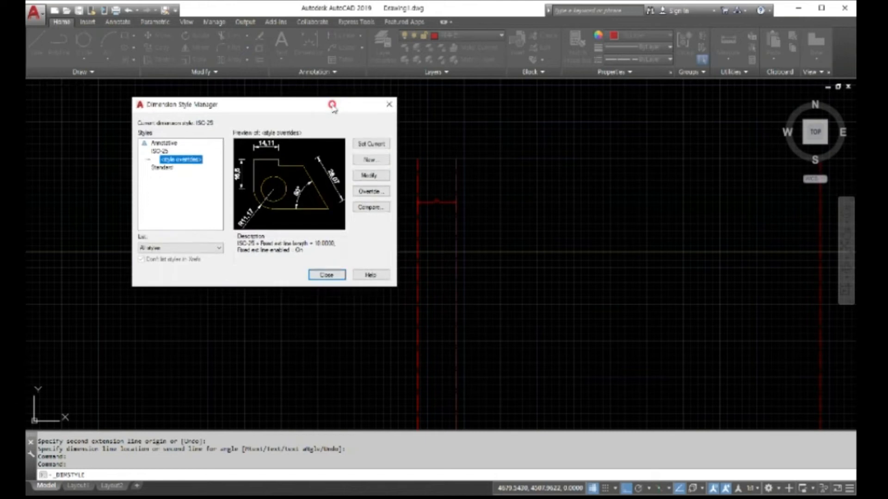
pyautogui.click(370, 176)
pyautogui.click(370, 176)
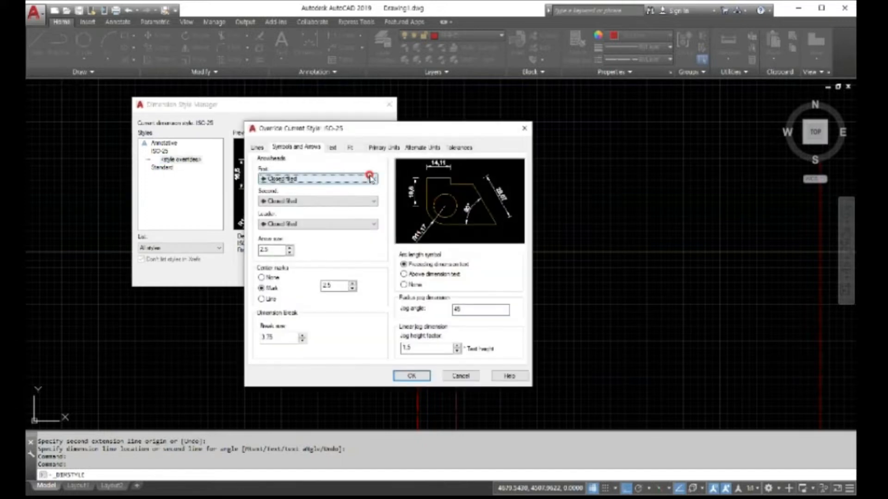
# - Set the arrow size of the ISO-25 style override to 20 and accept the change
pyautogui.moveTo(364, 129); pyautogui.dragTo(250, 114)
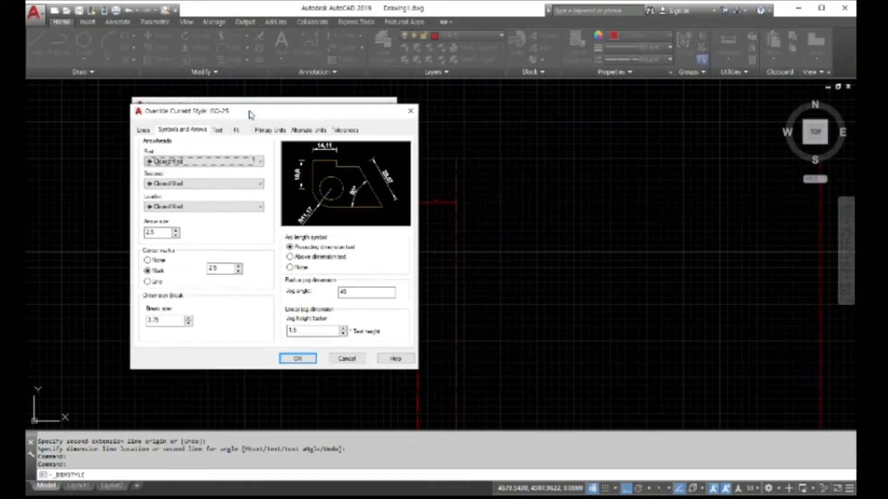
pyautogui.click(163, 231)
pyautogui.click(332, 180)
pyautogui.moveTo(156, 229); pyautogui.dragTo(125, 226)
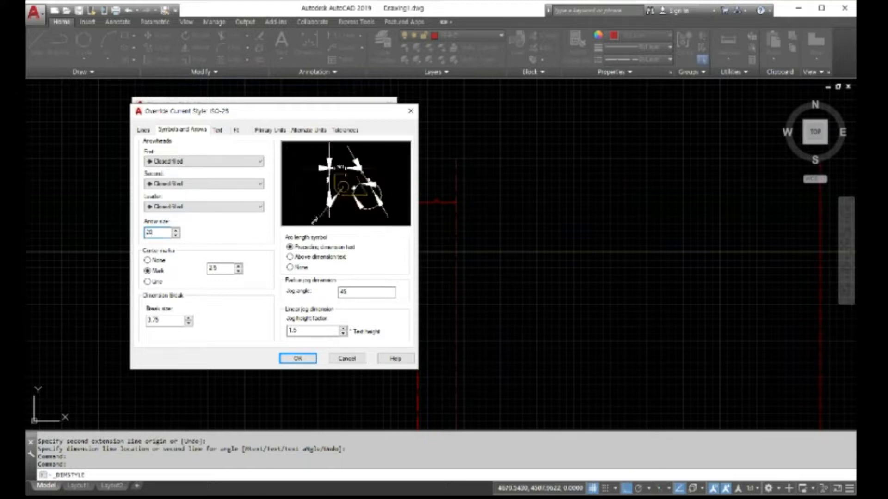
pyautogui.click(297, 358)
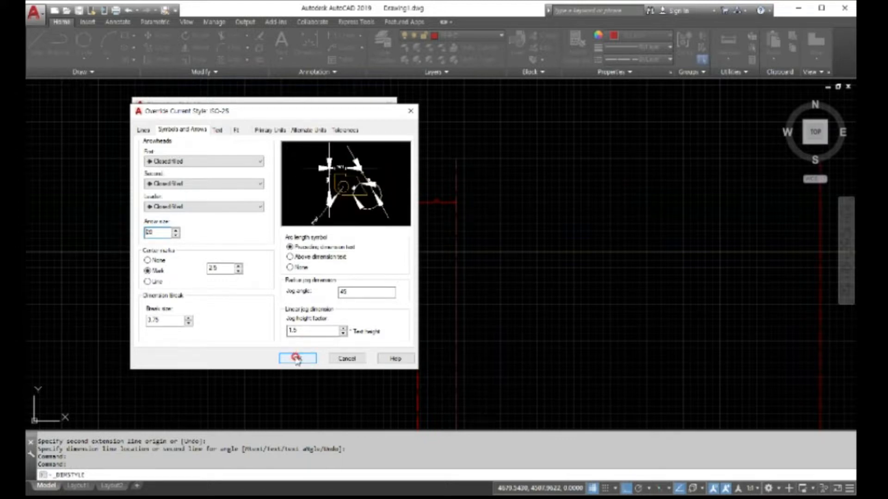
# - Turn on a frame around the dimension text in the ISO-25 style override, accept it and close the Dimension Style Manager
pyautogui.click(217, 130)
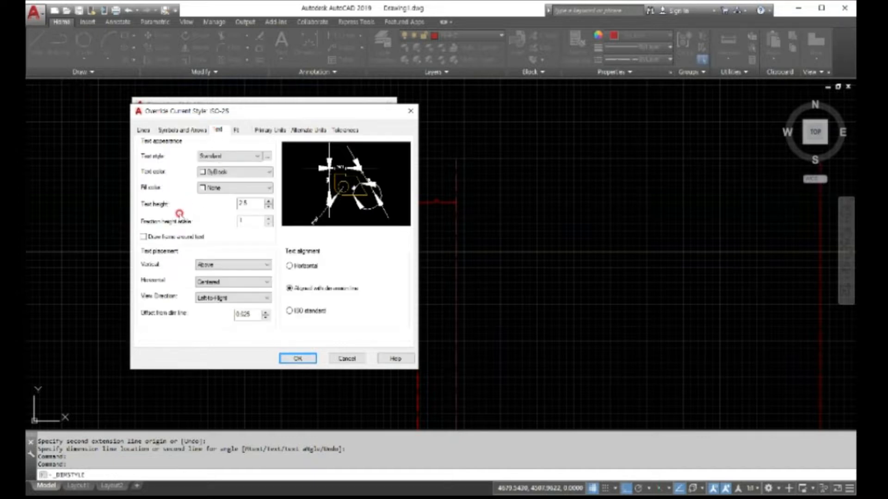
pyautogui.moveTo(248, 203); pyautogui.dragTo(226, 196)
pyautogui.click(238, 220)
pyautogui.click(258, 200)
pyautogui.click(253, 202)
pyautogui.click(253, 227)
pyautogui.click(144, 237)
pyautogui.click(297, 354)
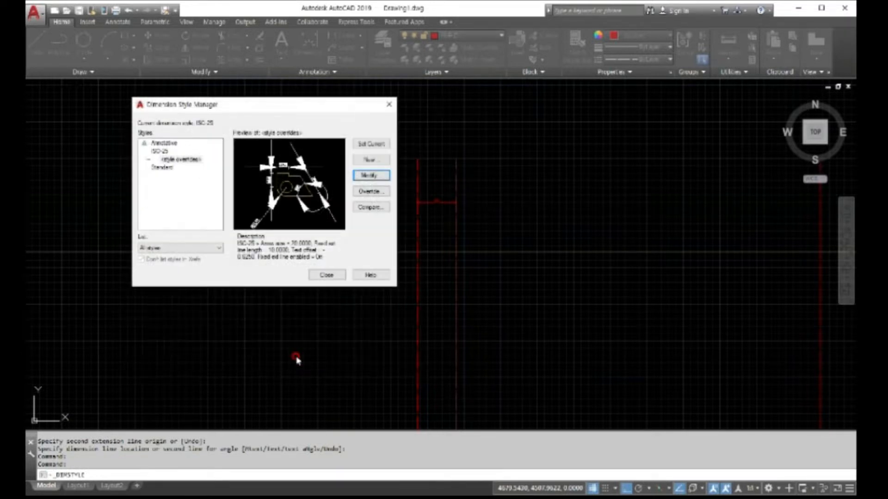
pyautogui.click(315, 279)
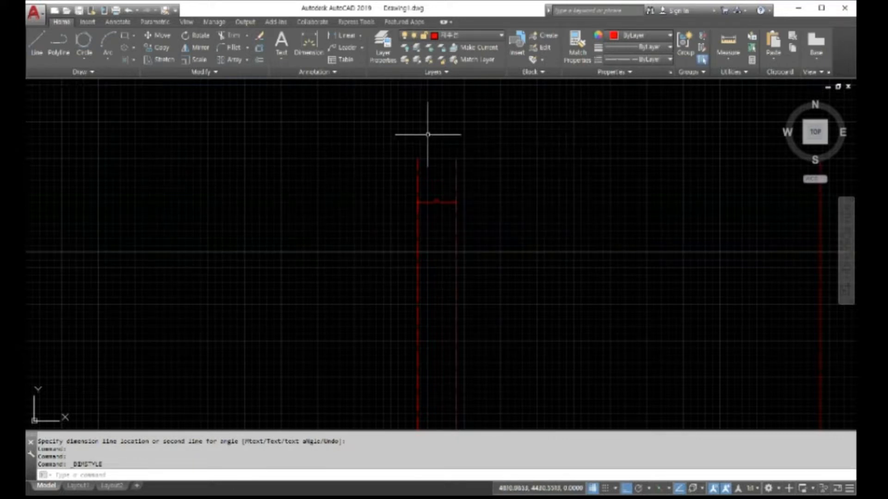
# - Dimension the gap between the two leftmost vertical guide lines again with DIM, placing the dimension line just above the existing one
pyautogui.click(184, 472)
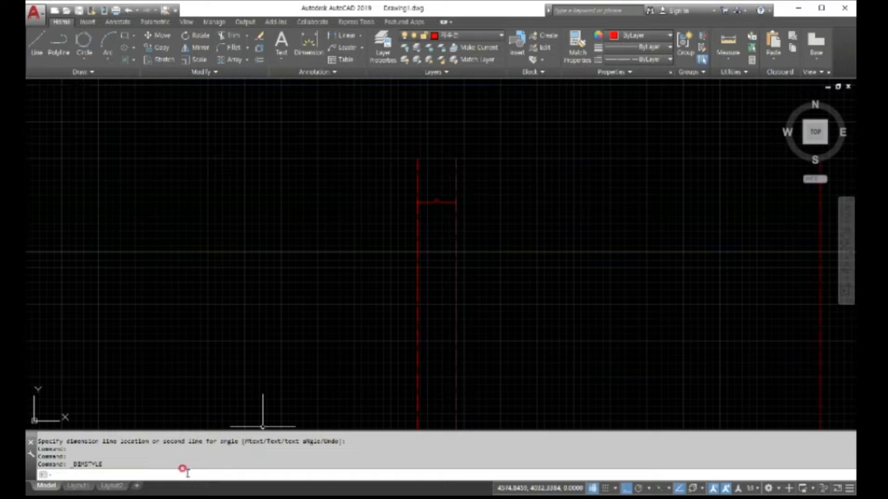
pyautogui.write('dim')
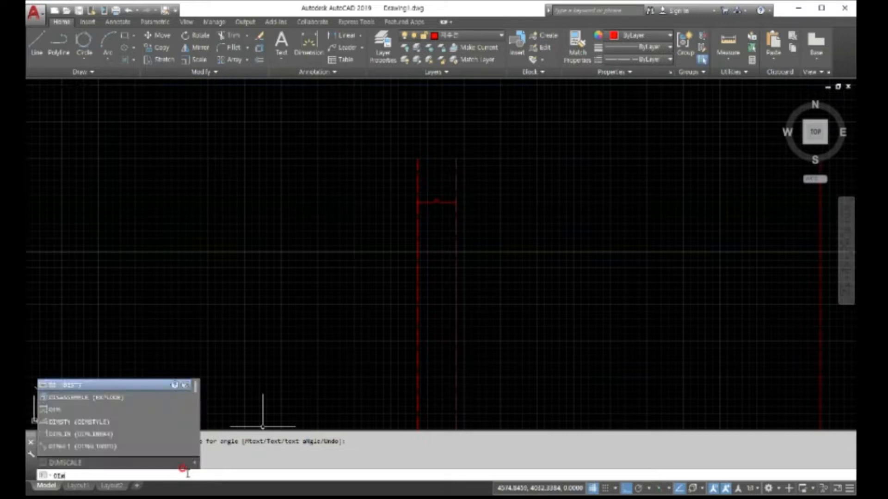
pyautogui.press('Return')
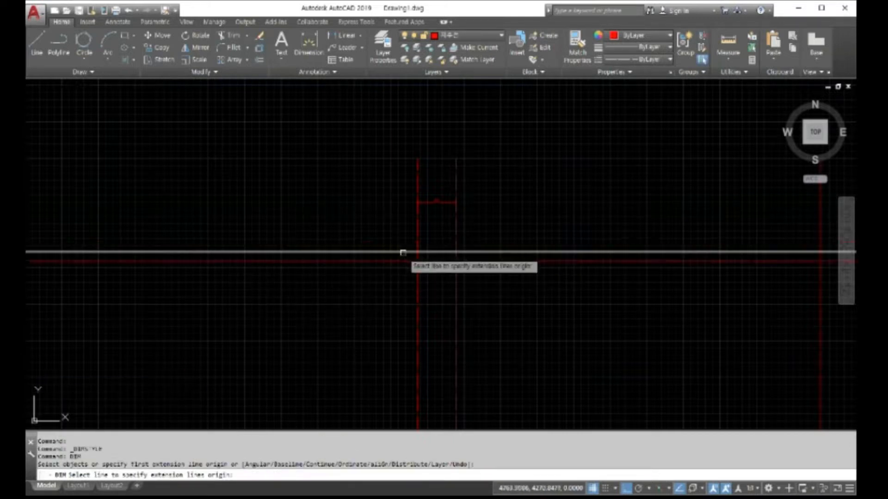
pyautogui.click(417, 251)
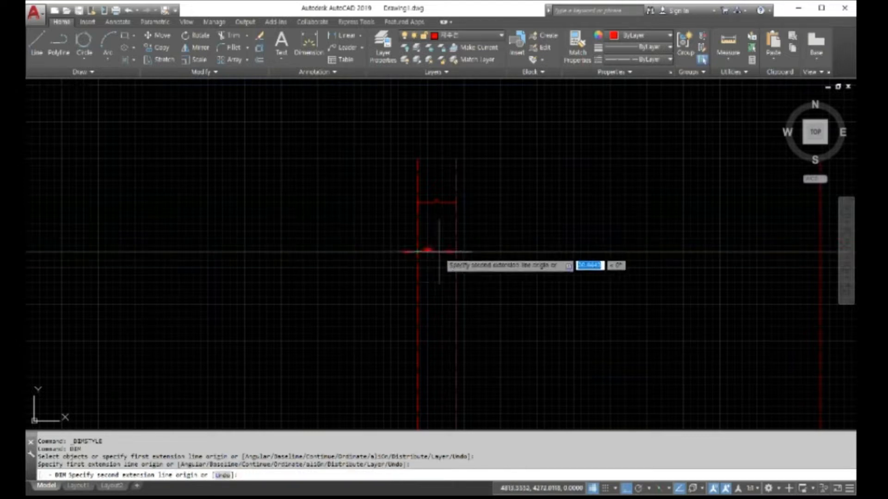
pyautogui.click(456, 252)
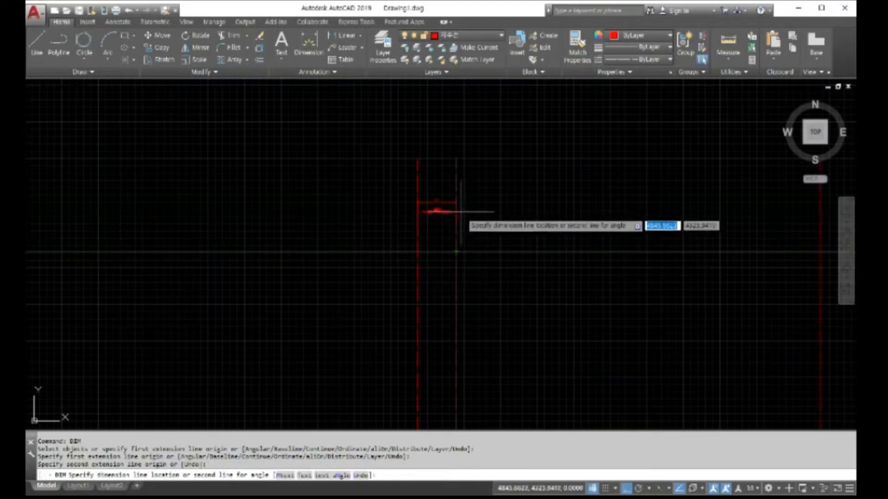
pyautogui.click(456, 186)
pyautogui.rightClick(518, 202)
pyautogui.click(536, 208)
pyautogui.scroll(8, 427, 189)
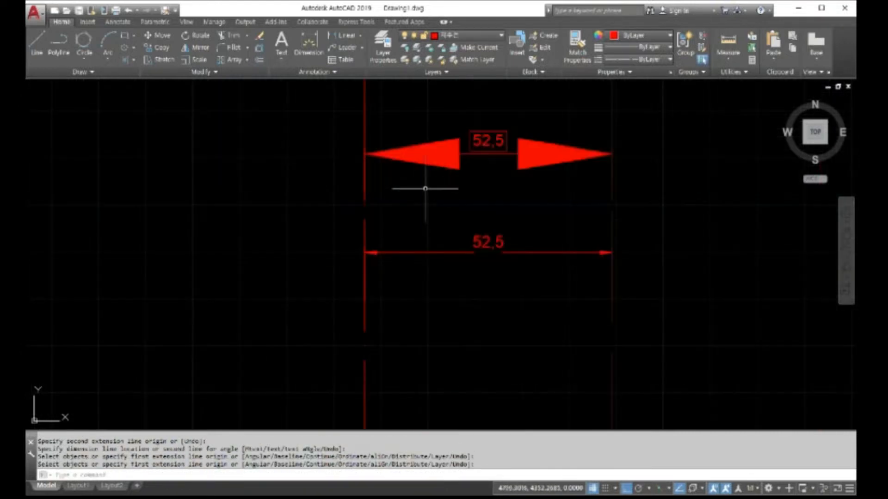
pyautogui.scroll(-10, 466, 187)
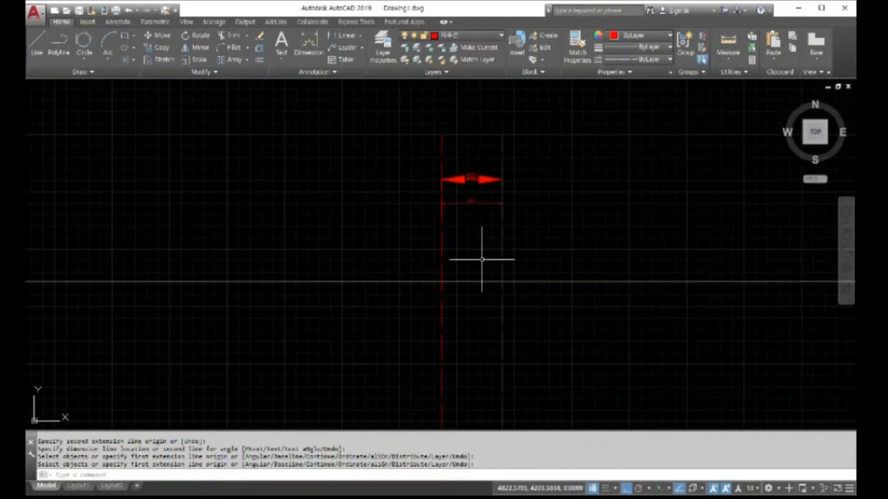
pyautogui.scroll(3, 497, 331)
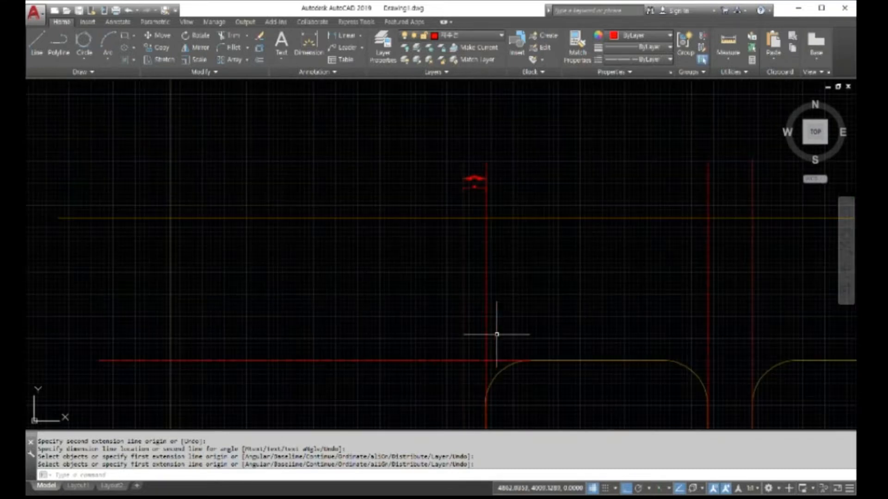
pyautogui.scroll(5, 476, 164)
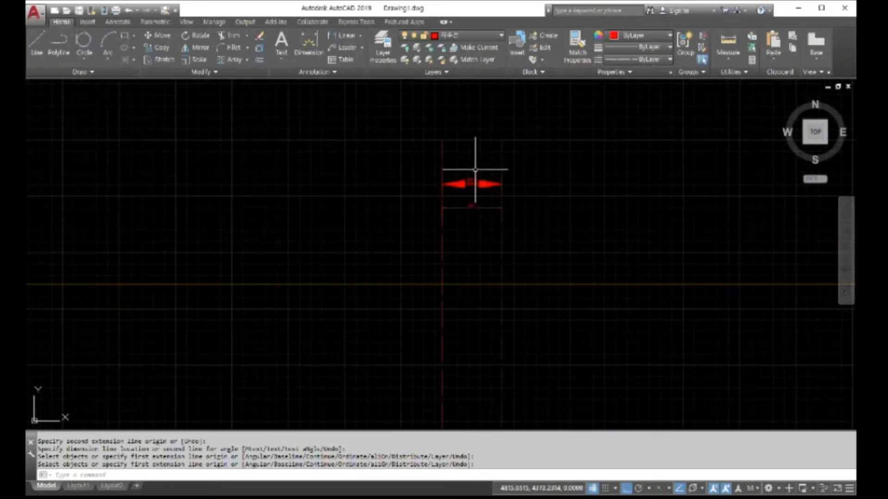
pyautogui.scroll(-2, 475, 170)
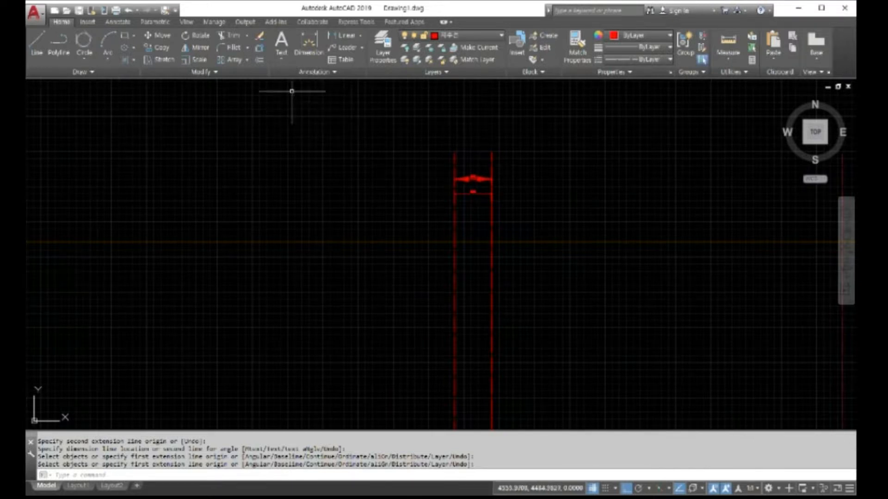
# - Reopen the ISO-25 style override for modification and set its arrow size to 5
pyautogui.click(312, 54)
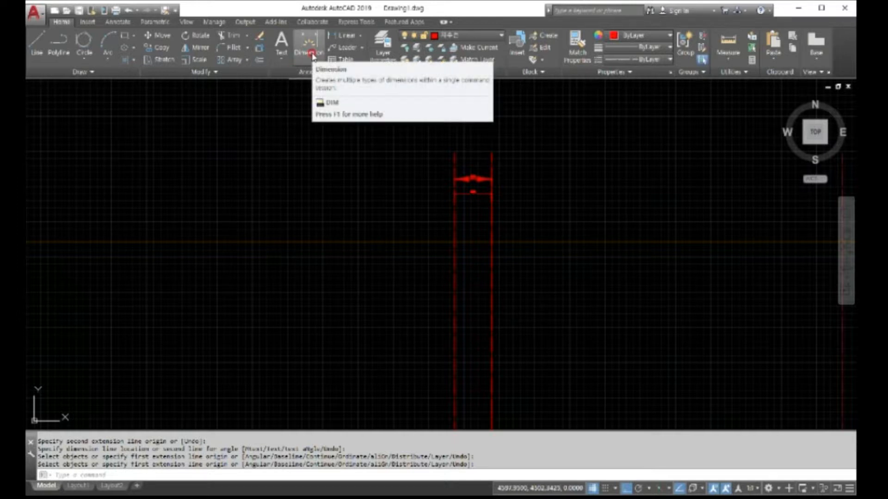
pyautogui.click(313, 72)
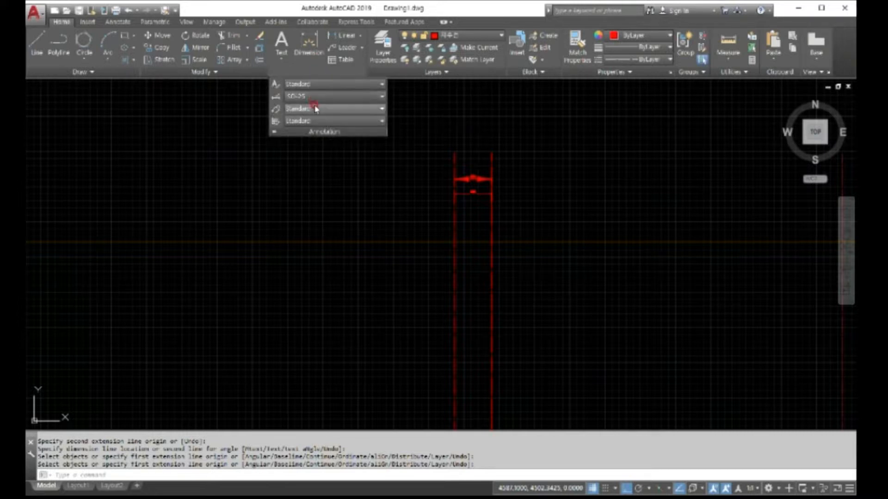
pyautogui.click(314, 97)
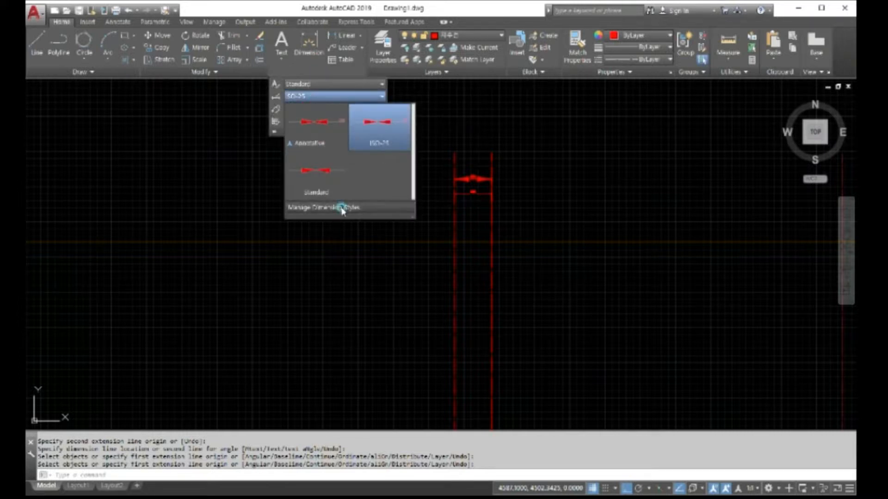
pyautogui.click(341, 207)
pyautogui.click(363, 202)
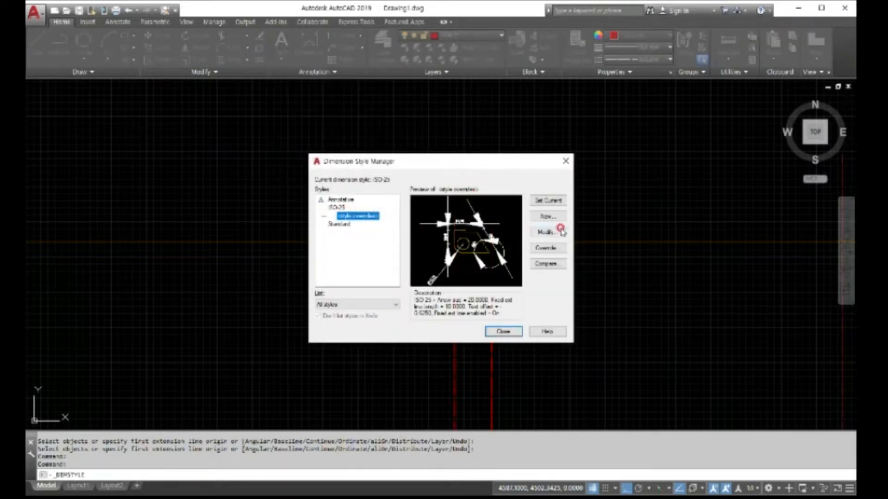
pyautogui.click(544, 236)
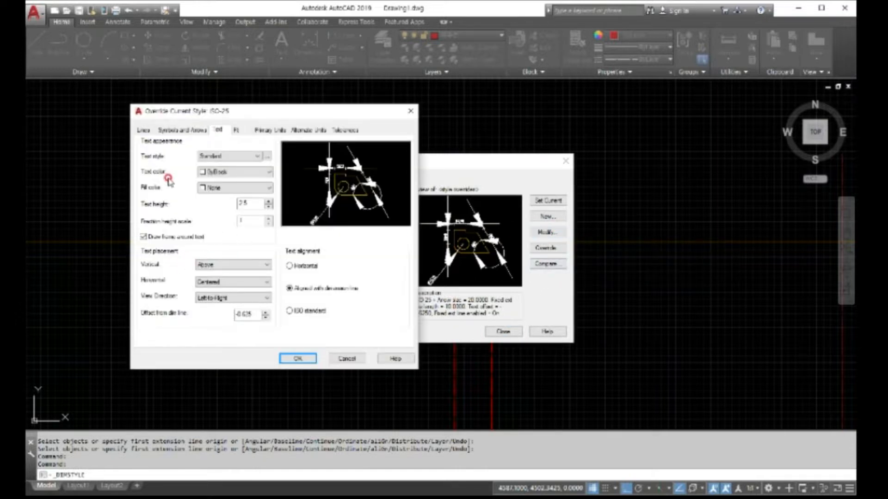
pyautogui.click(181, 130)
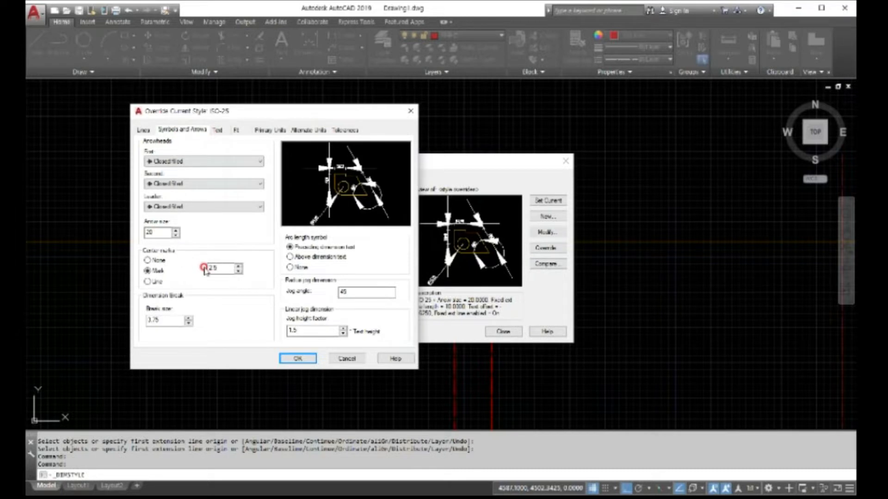
pyautogui.doubleClick(153, 232)
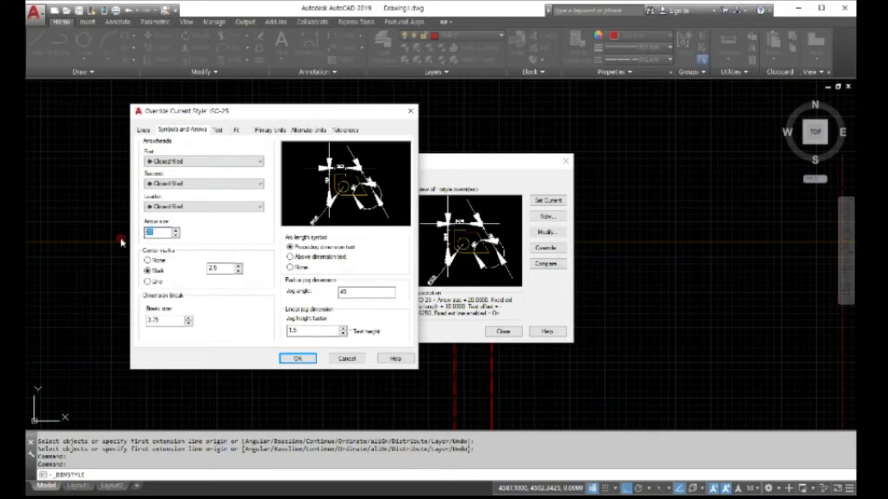
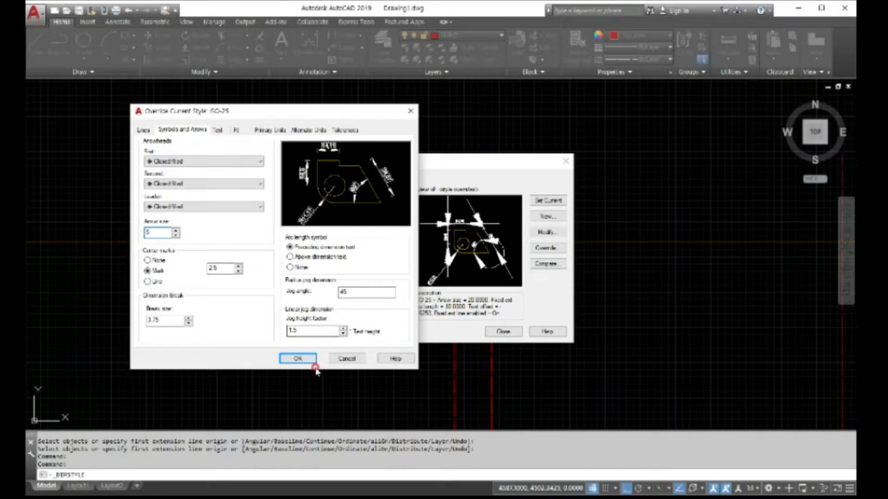
# - Remove the frame around the dimension text, set the override's text height to 20, and accept the style changes
pyautogui.click(217, 130)
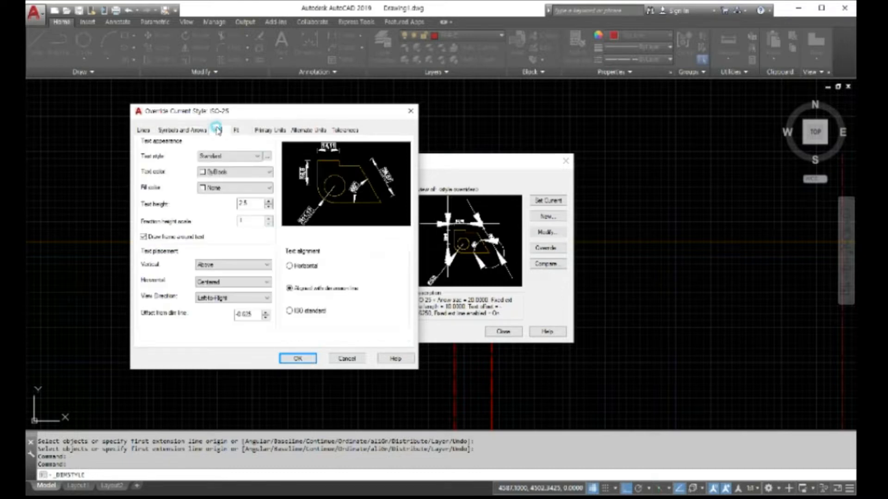
pyautogui.click(144, 237)
pyautogui.doubleClick(245, 203)
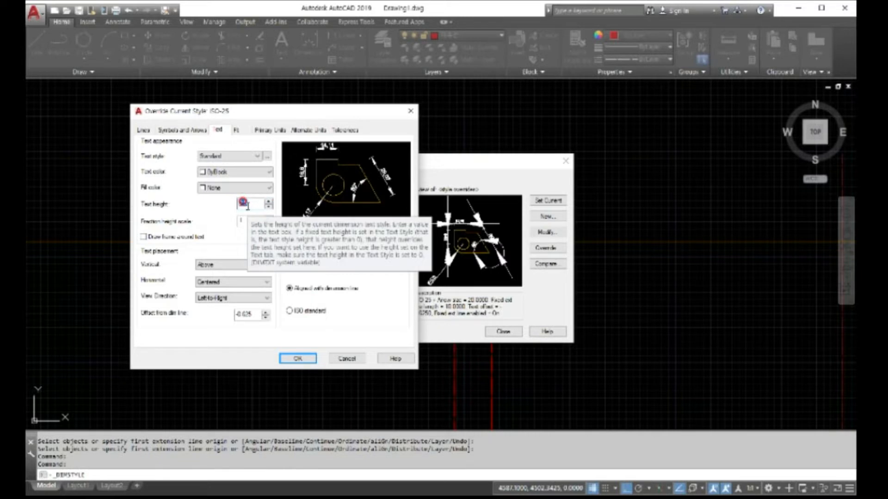
pyautogui.write('20')
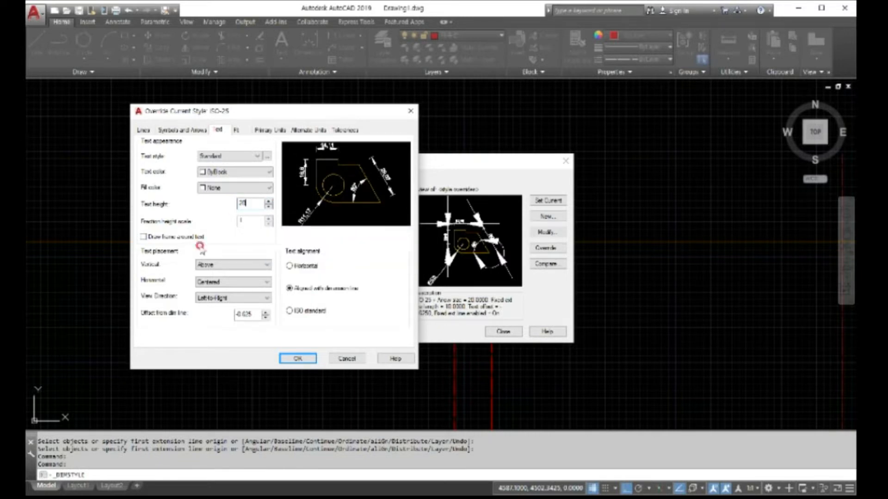
pyautogui.click(298, 359)
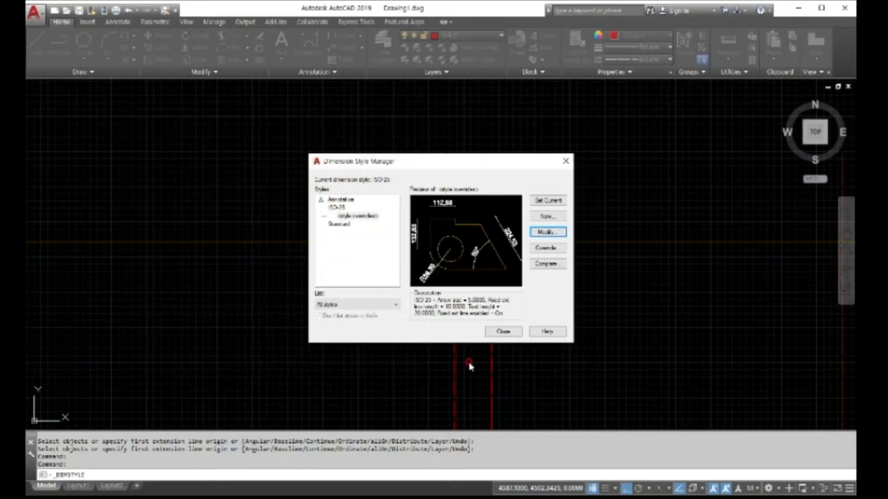
pyautogui.click(503, 331)
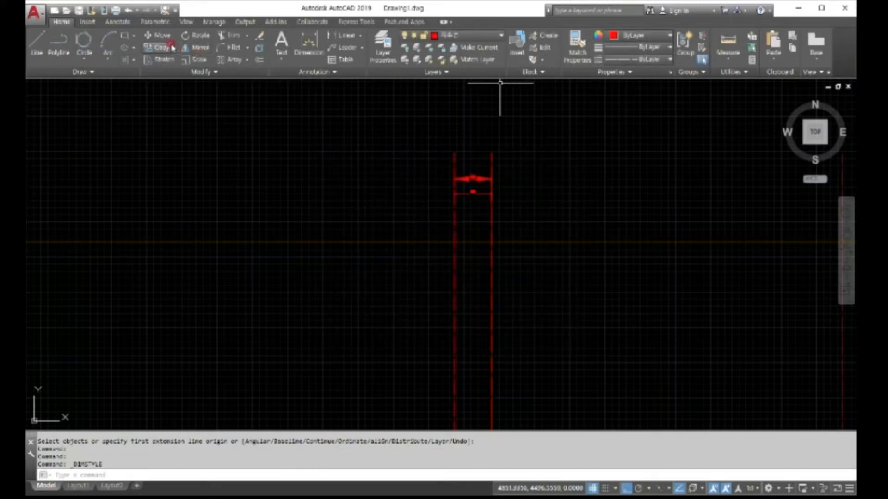
# - Add a third dimension across the two leftmost vertical guide lines, placing it above the two existing dimensions near the guide lines' upper ends
pyautogui.click(308, 42)
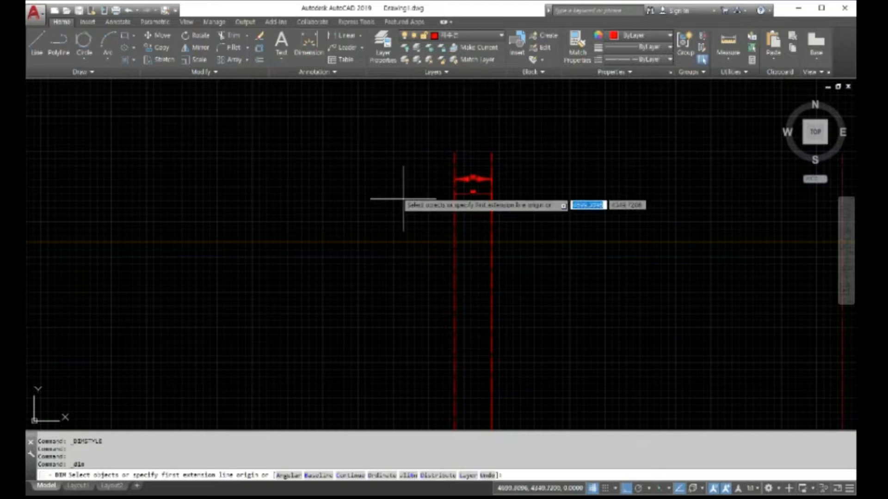
pyautogui.click(455, 241)
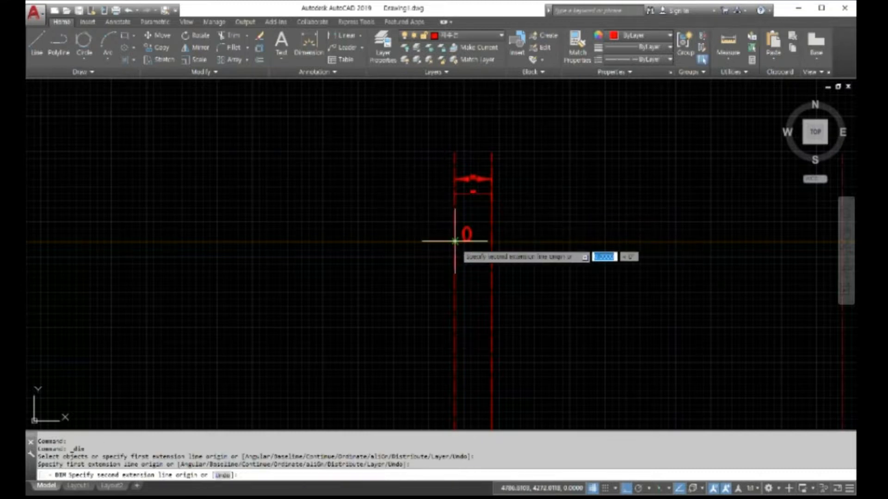
pyautogui.click(491, 242)
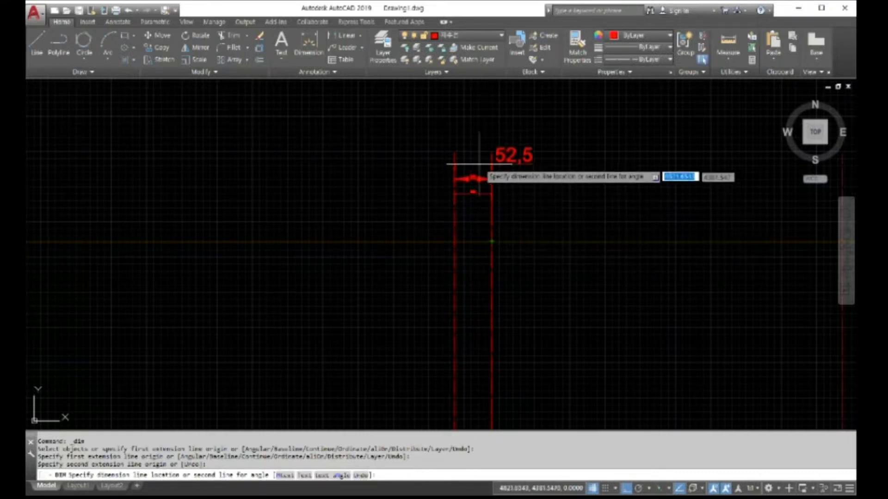
pyautogui.click(472, 145)
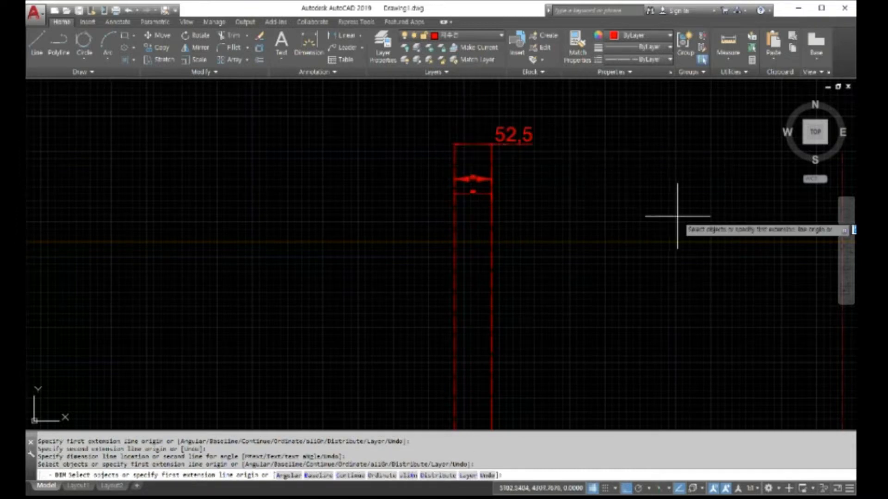
pyautogui.scroll(2, 527, 169)
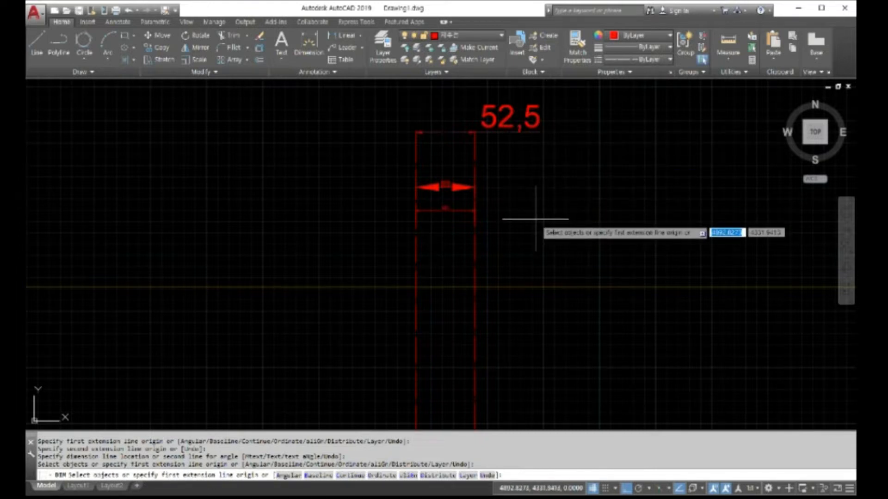
# - Set the text height of the ISO-25 style override to 5 and close the style manager
pyautogui.click(295, 72)
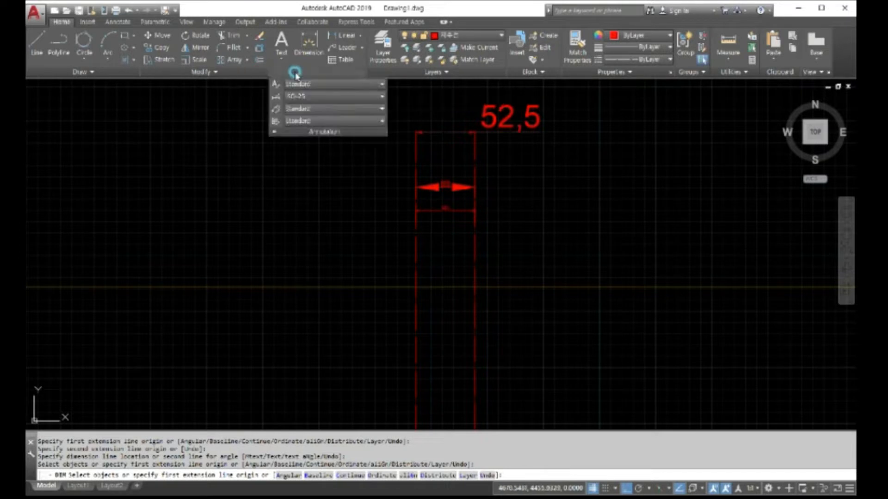
pyautogui.click(309, 100)
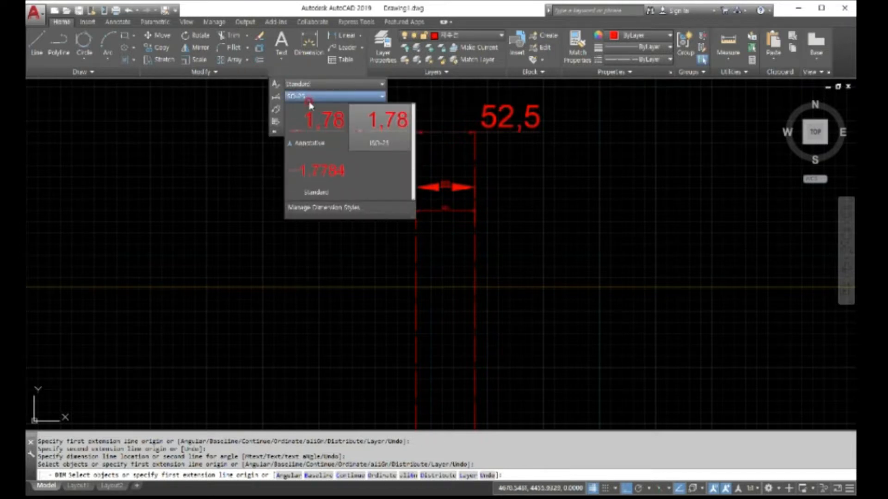
pyautogui.click(312, 207)
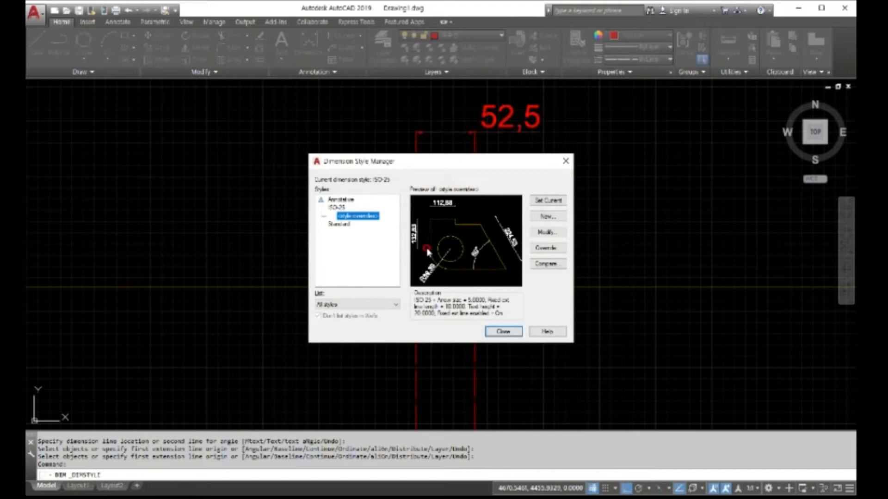
pyautogui.click(545, 232)
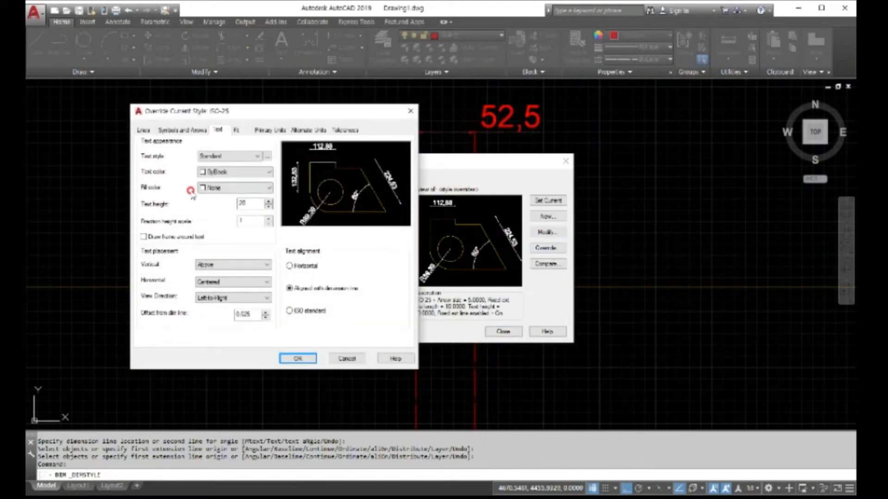
pyautogui.doubleClick(241, 206)
pyautogui.click(301, 360)
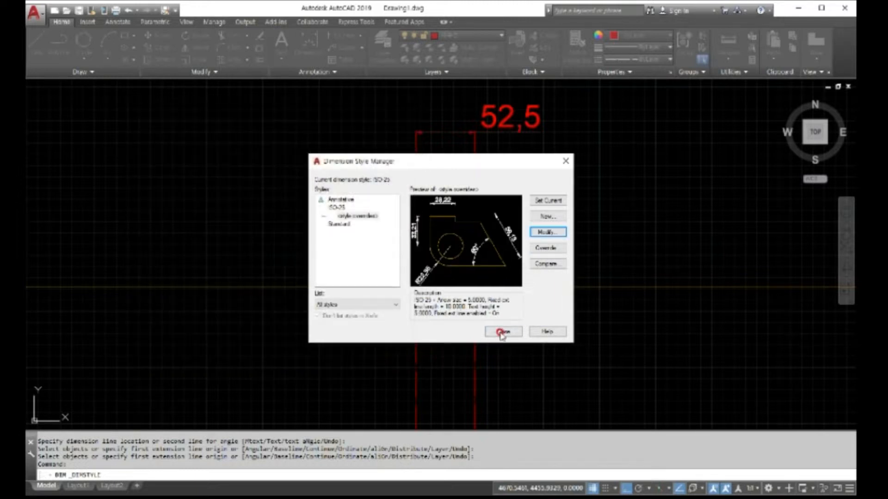
pyautogui.click(502, 332)
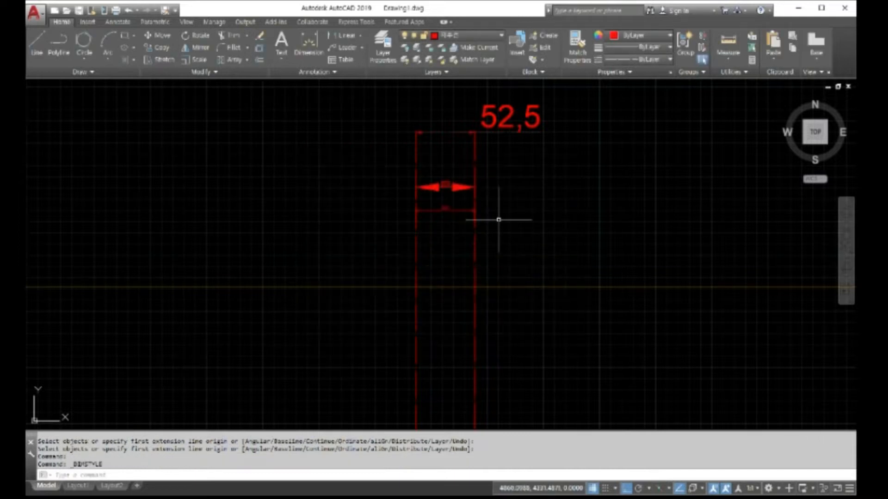
# - Erase the three trial dimensions between the two leftmost vertical guide lines
pyautogui.write('e')
pyautogui.press('Return')
pyautogui.click(452, 208)
pyautogui.click(448, 186)
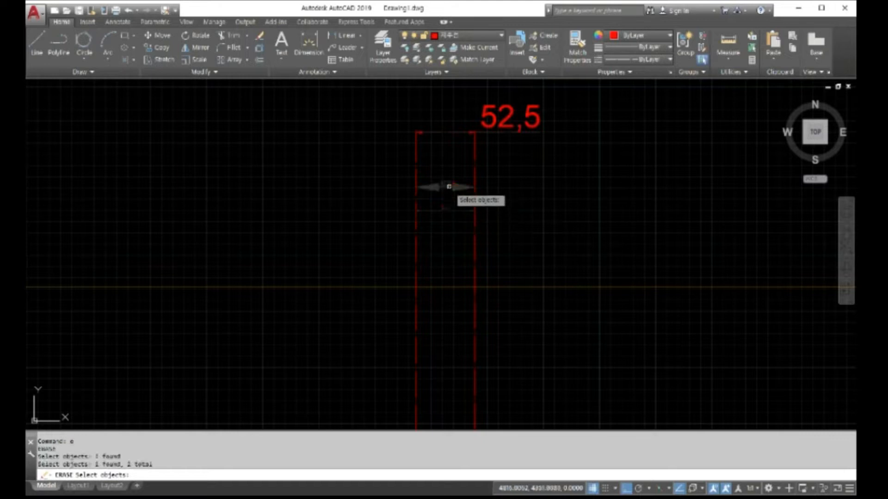
pyautogui.click(512, 122)
pyautogui.click(501, 117)
pyautogui.press('Return')
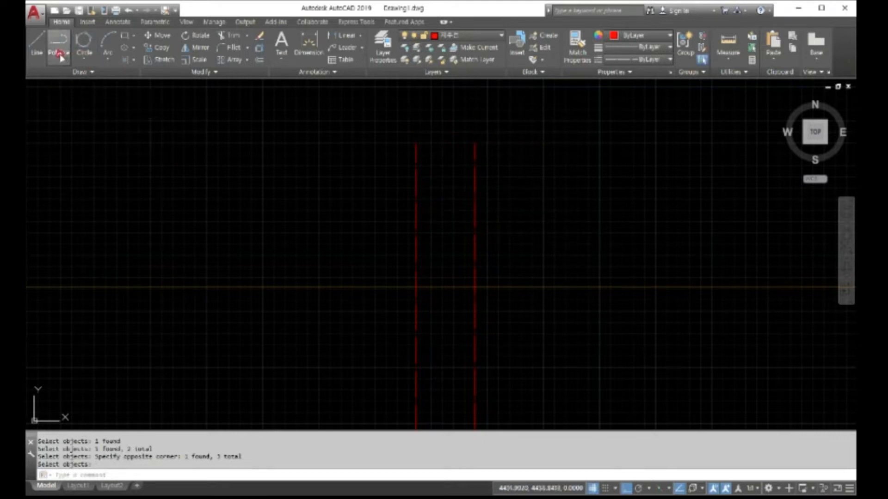
pyautogui.click(131, 473)
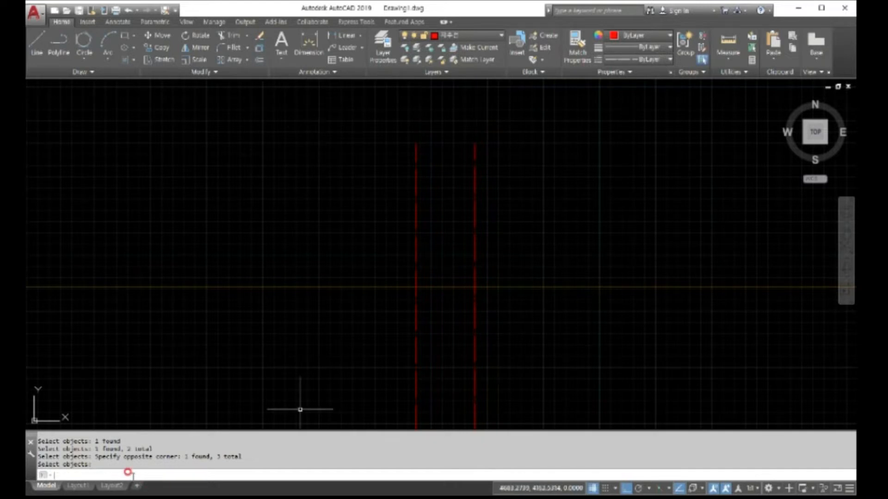
pyautogui.write('dim')
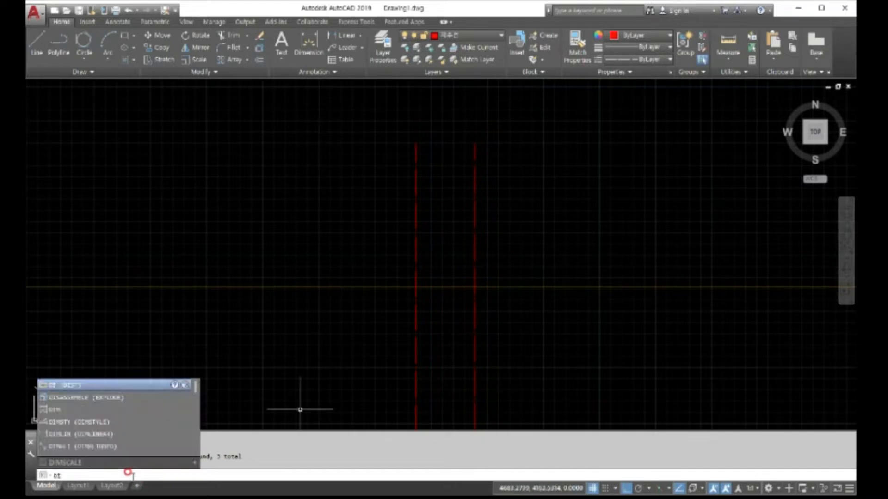
pyautogui.press('Return')
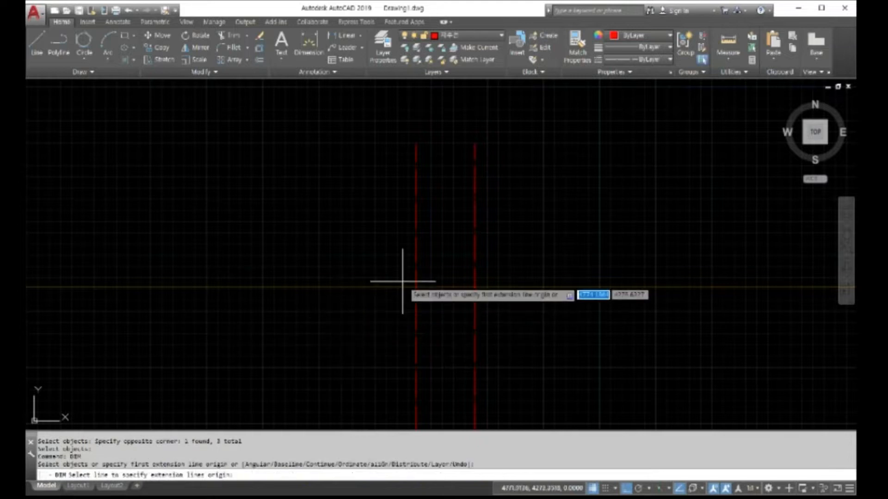
pyautogui.click(416, 287)
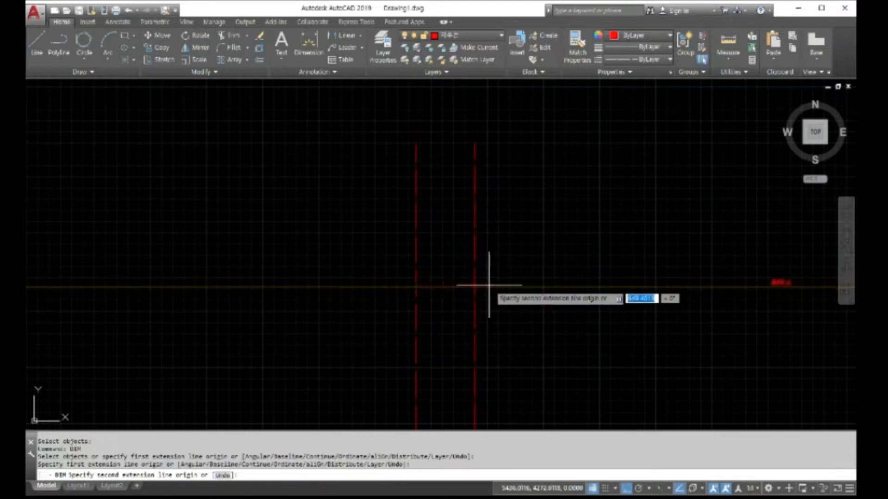
pyautogui.click(475, 288)
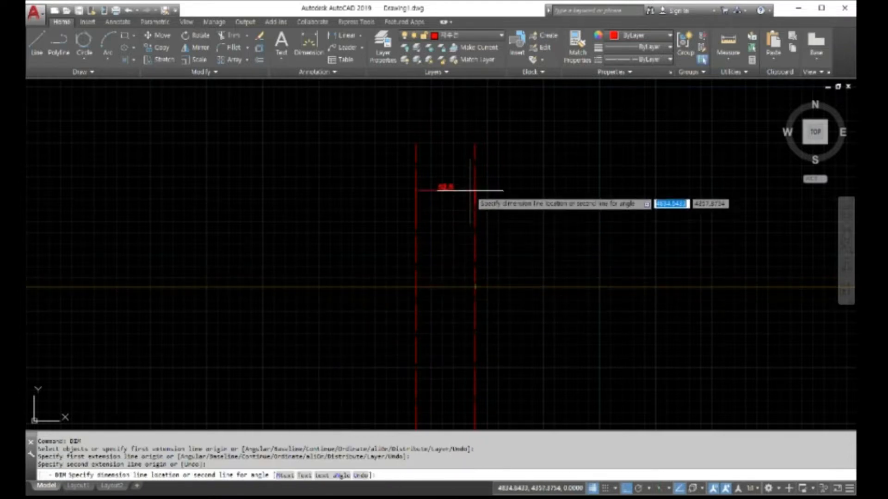
pyautogui.scroll(7, 451, 295)
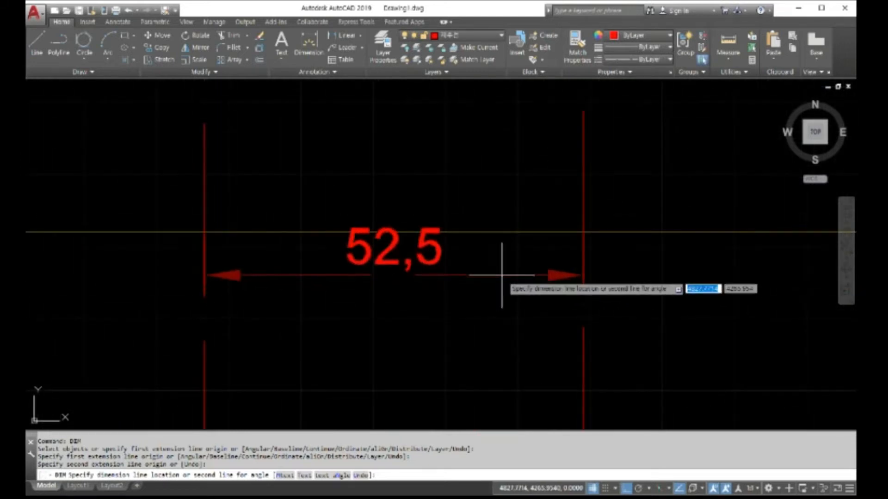
pyautogui.scroll(-6, 492, 278)
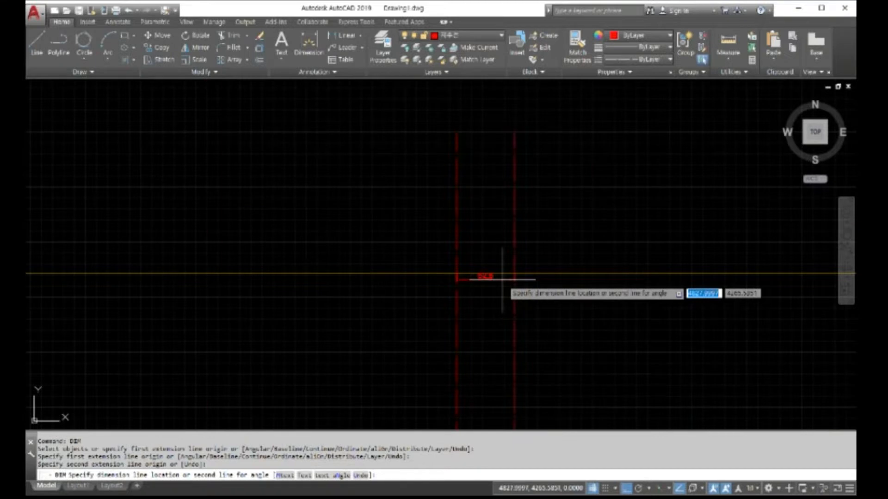
pyautogui.scroll(4, 511, 258)
pyautogui.scroll(6, 507, 395)
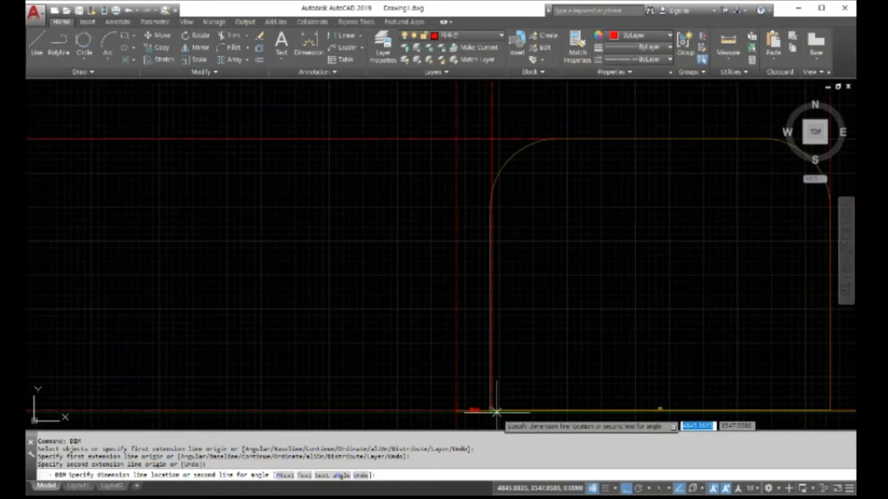
pyautogui.scroll(2, 499, 412)
pyautogui.press('Escape')
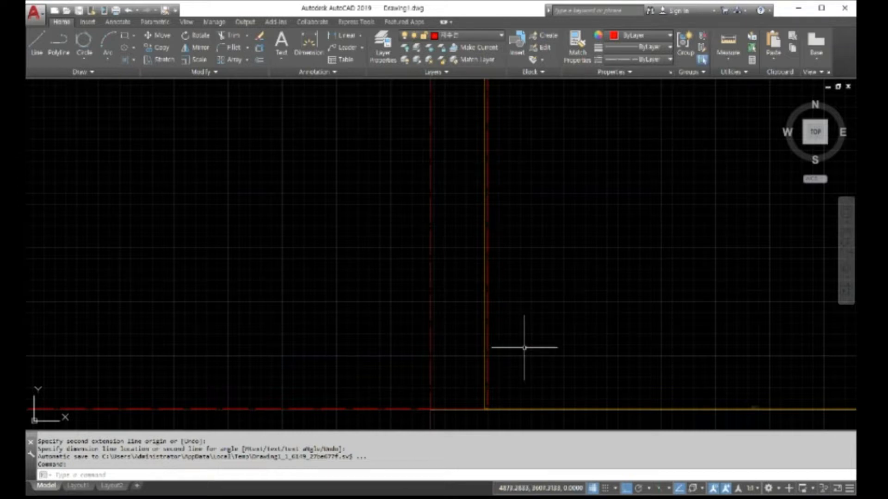
# - Erase the misaligned vertical guide line beside the left chair's left edge
pyautogui.write('e')
pyautogui.press('Return')
pyautogui.click(486, 361)
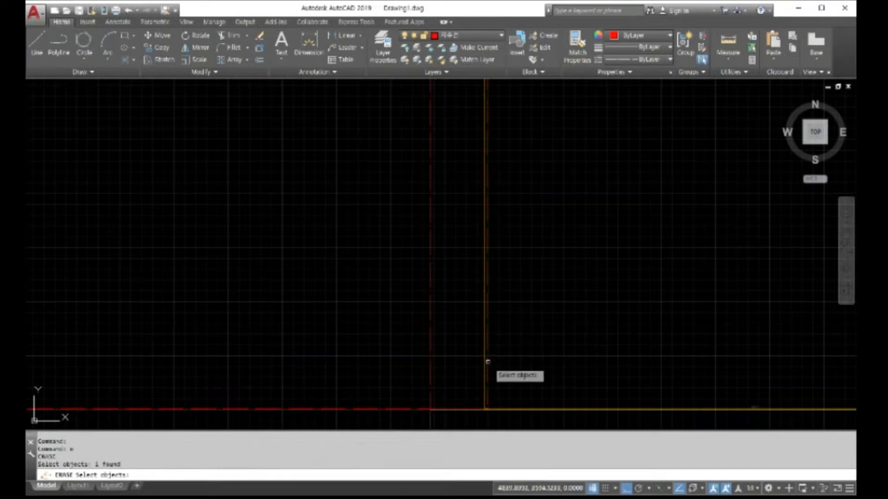
pyautogui.press('Return')
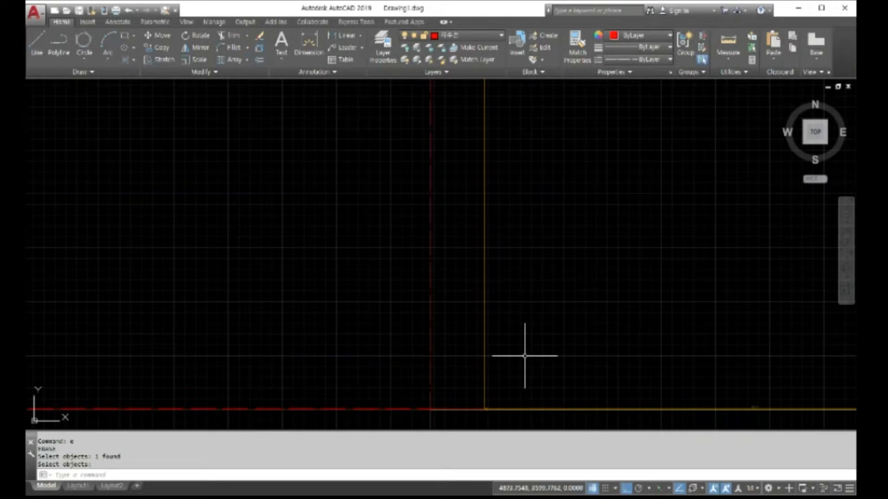
pyautogui.write('l')
pyautogui.press('Return')
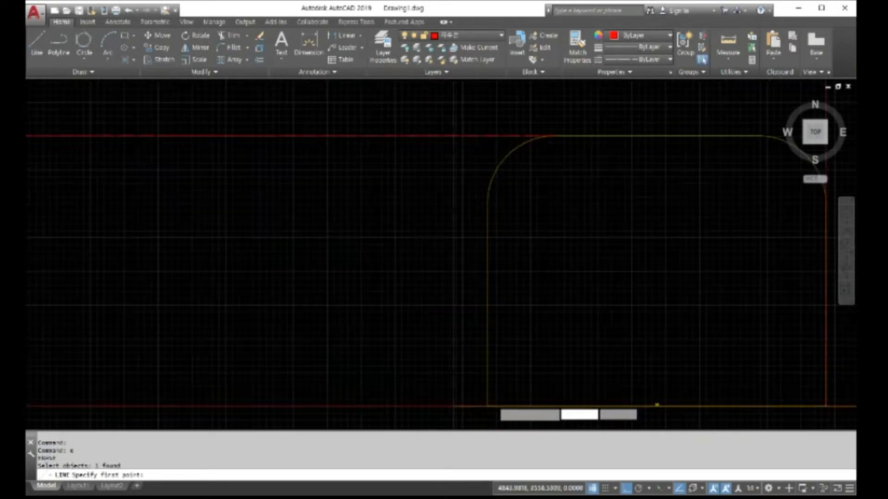
pyautogui.scroll(-6, 515, 363)
pyautogui.press('Escape')
pyautogui.press('Escape')
pyautogui.press('Escape')
pyautogui.press('Escape')
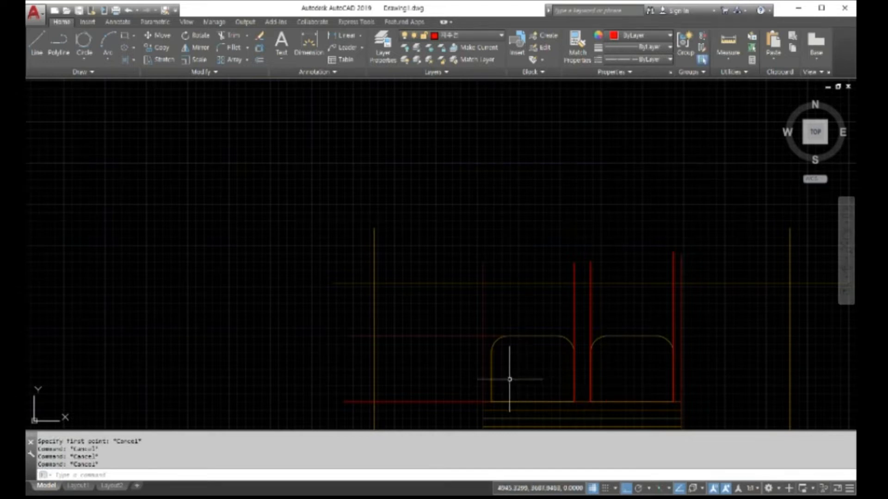
# - Draw a vertical guide line from the left chair's lower-left corner up past the horizontal line above the chairs
pyautogui.write('l')
pyautogui.press('Return')
pyautogui.scroll(6, 492, 402)
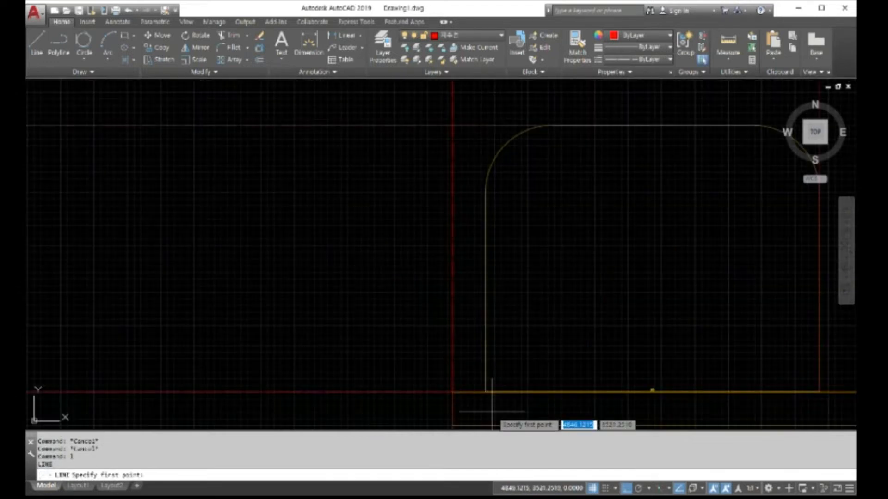
pyautogui.click(480, 379)
pyautogui.scroll(-3, 480, 380)
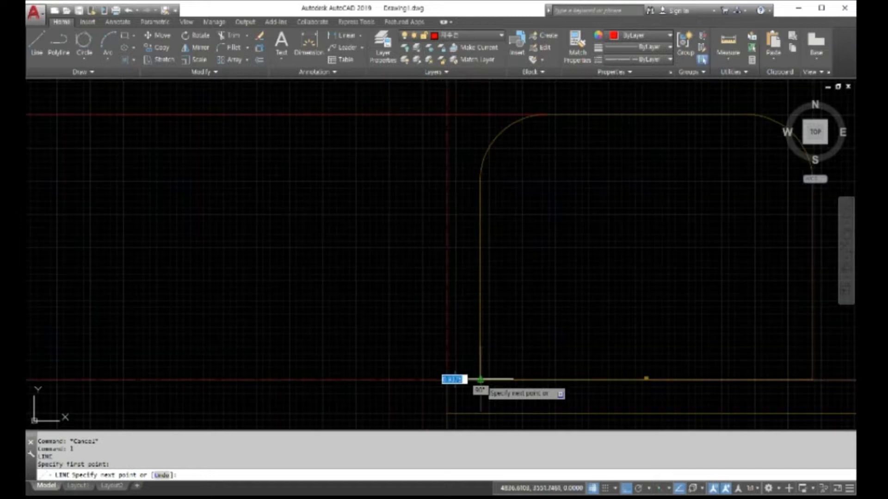
pyautogui.rightClick(466, 143)
pyautogui.click(483, 151)
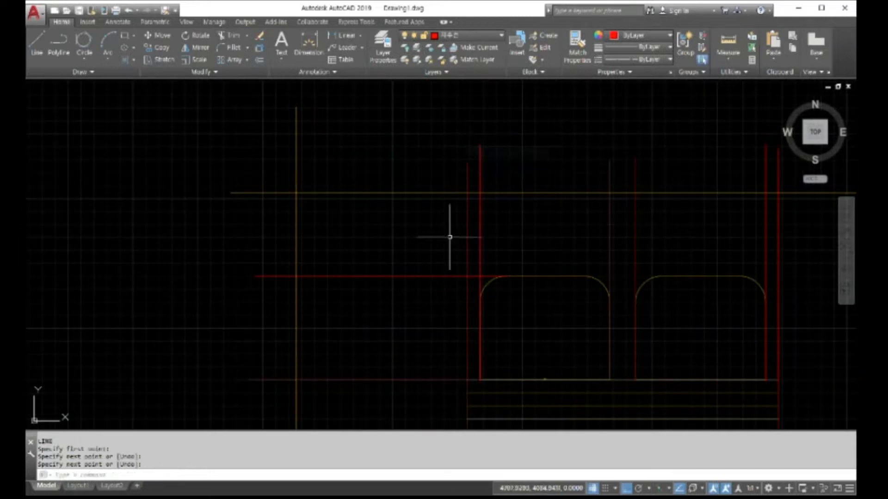
# - Dimension the gap between the two leftmost vertical guide lines with DIM, placing the dimension line just above the horizontal line
pyautogui.scroll(4, 456, 227)
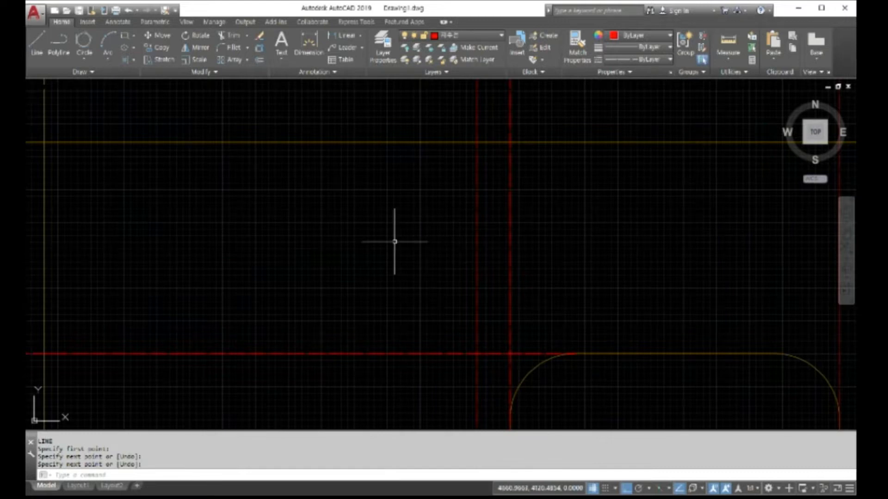
pyautogui.scroll(-4, 364, 230)
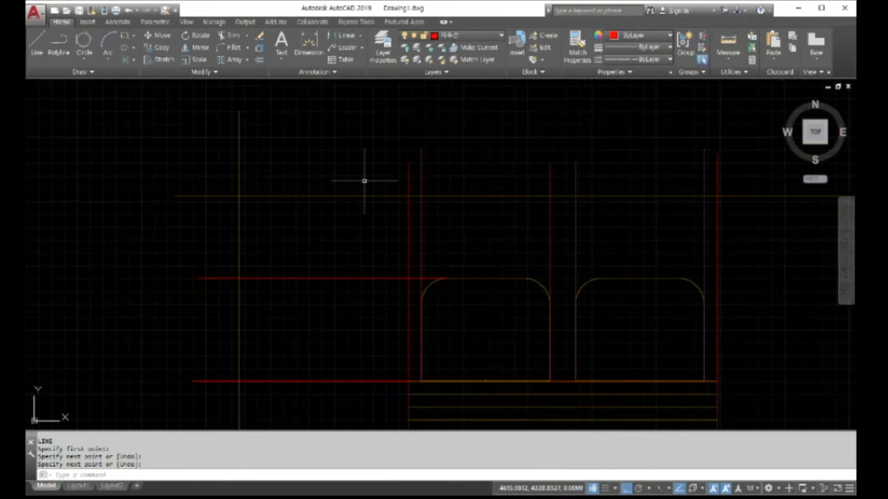
pyautogui.click(122, 475)
pyautogui.click(121, 472)
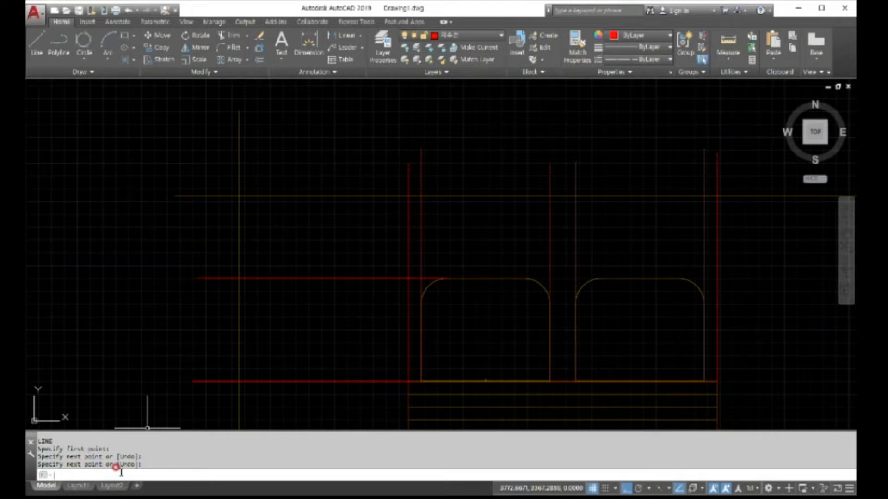
pyautogui.write('m')
pyautogui.press('Return')
pyautogui.scroll(5, 375, 214)
pyautogui.scroll(-5, 458, 213)
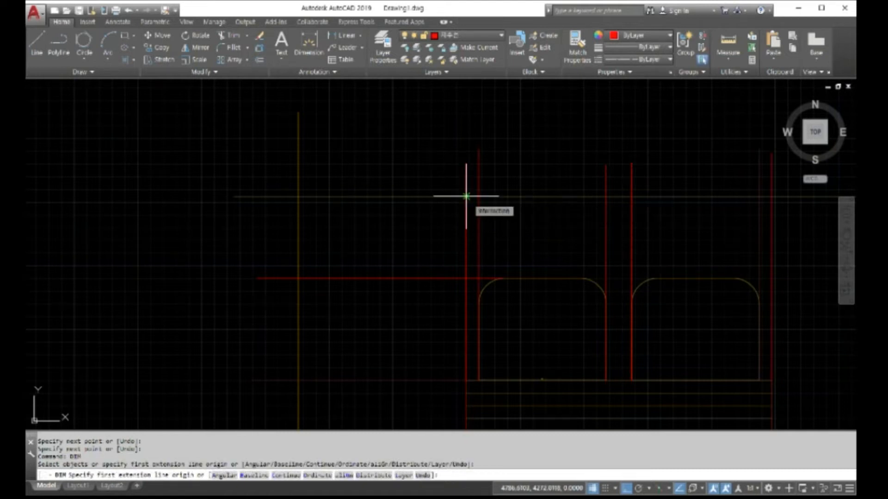
pyautogui.scroll(6, 466, 196)
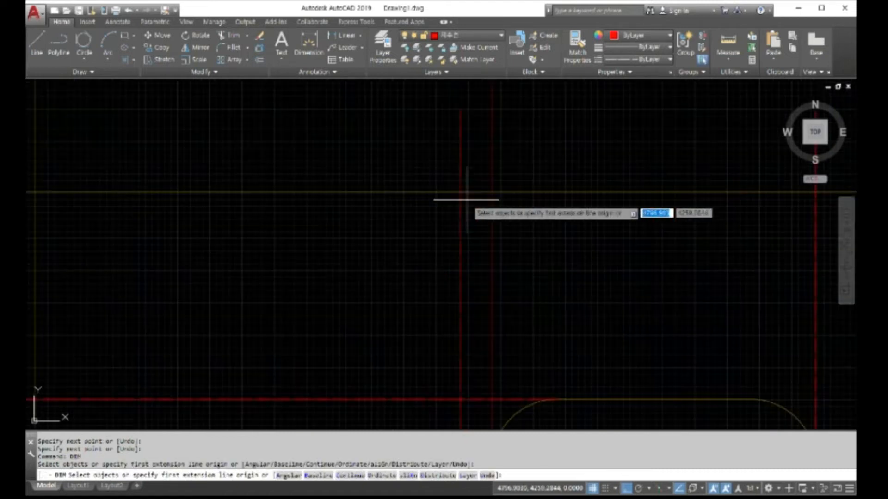
pyautogui.click(455, 176)
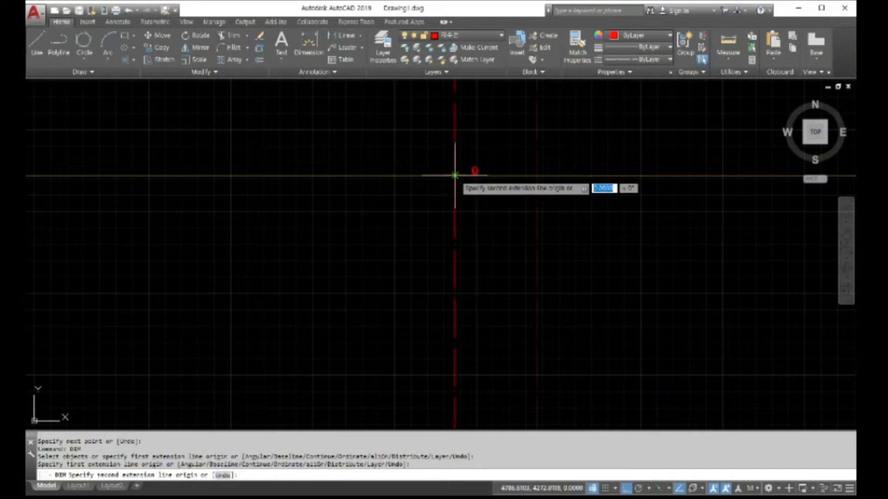
pyautogui.click(536, 175)
pyautogui.scroll(-2, 536, 176)
pyautogui.scroll(2, 515, 99)
pyautogui.click(491, 129)
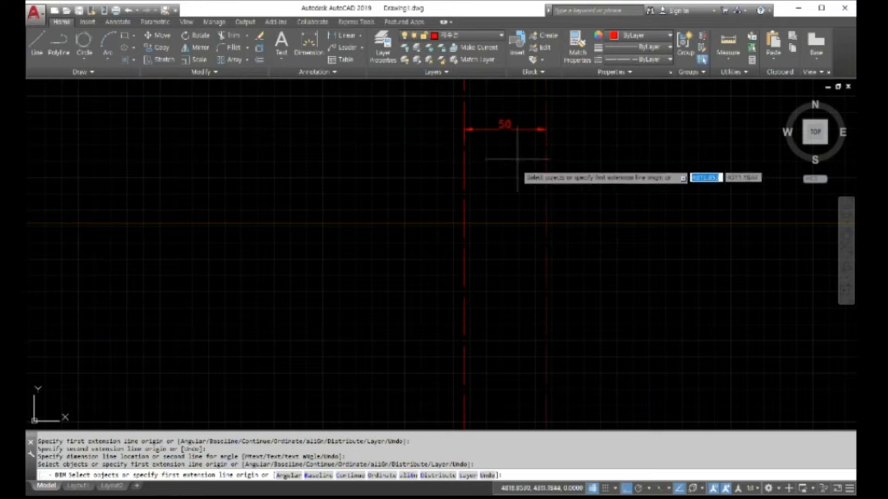
# - Examine the new dimension's size and legibility against the guide lines and the two chairs
pyautogui.scroll(-2, 504, 220)
pyautogui.scroll(-3, 490, 283)
pyautogui.scroll(3, 571, 278)
pyautogui.scroll(-5, 571, 277)
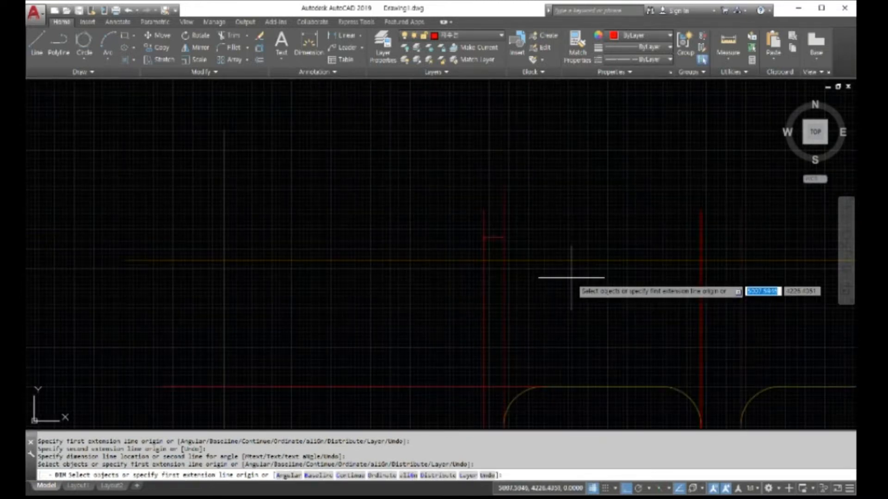
pyautogui.scroll(4, 474, 259)
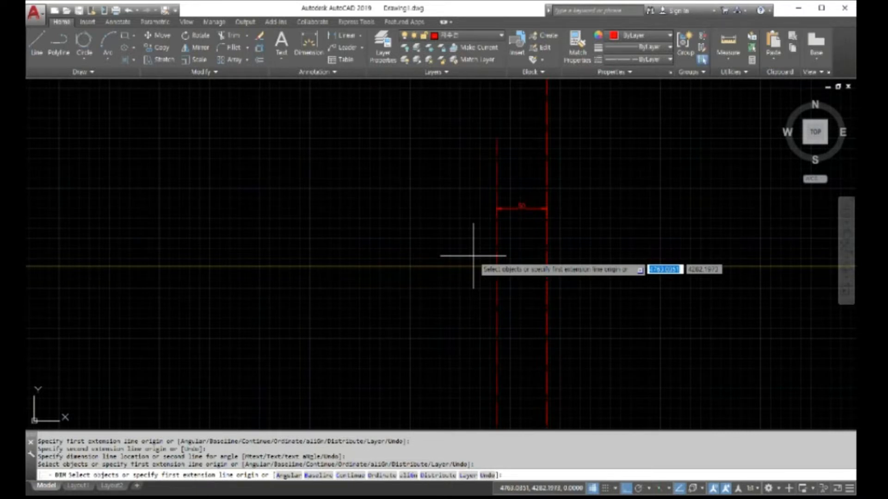
pyautogui.scroll(-5, 474, 257)
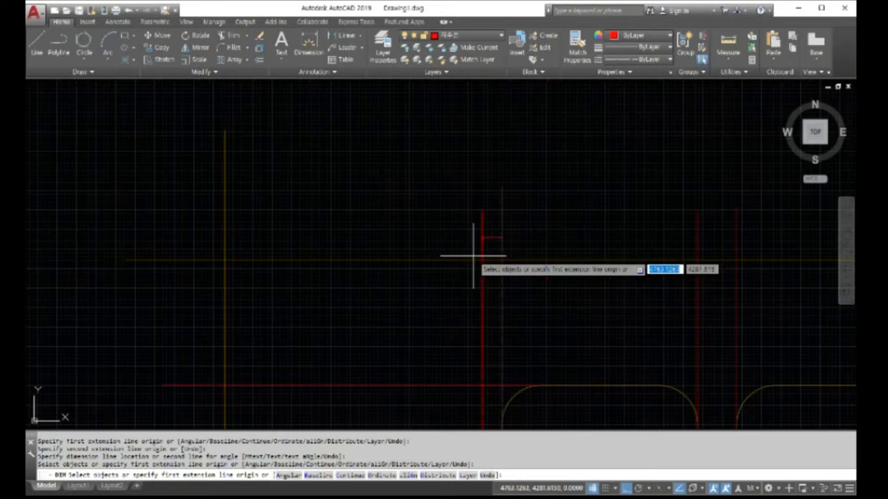
pyautogui.scroll(1, 495, 277)
pyautogui.scroll(-1, 495, 277)
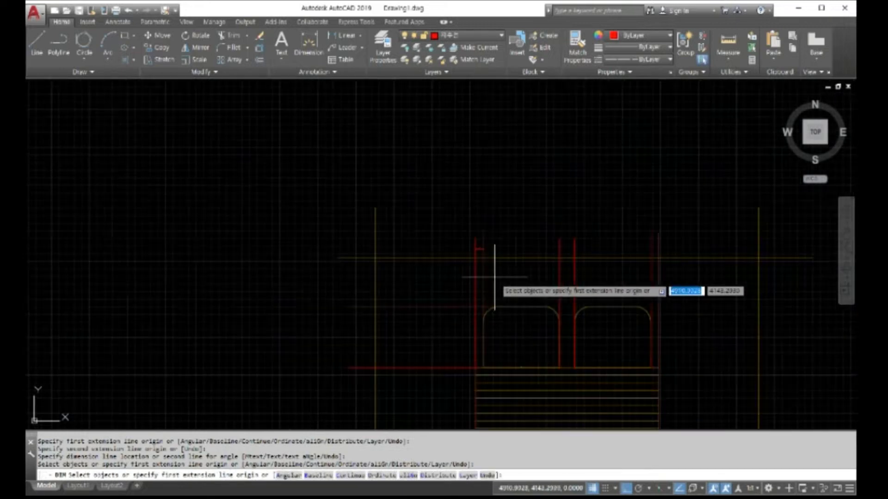
# - Set the text height of the ISO-25 dimension style override to 10
pyautogui.scroll(2, 494, 277)
pyautogui.scroll(3, 478, 263)
pyautogui.scroll(2, 477, 268)
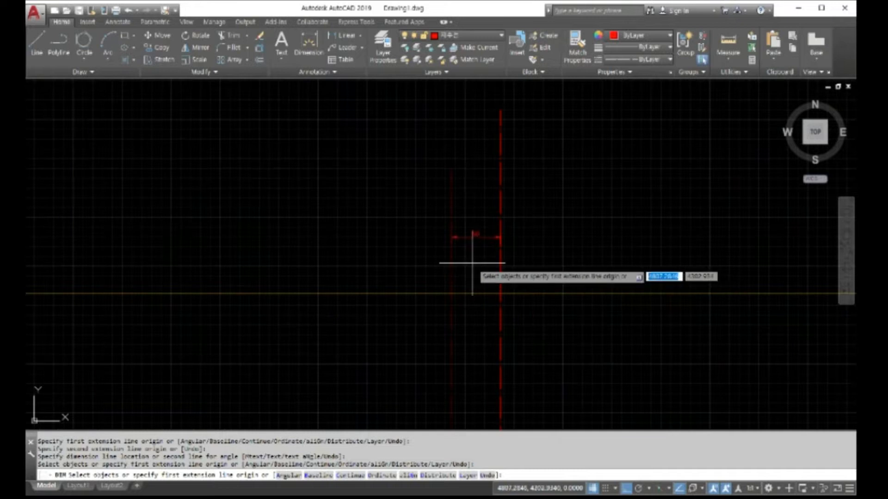
pyautogui.click(326, 72)
pyautogui.click(318, 98)
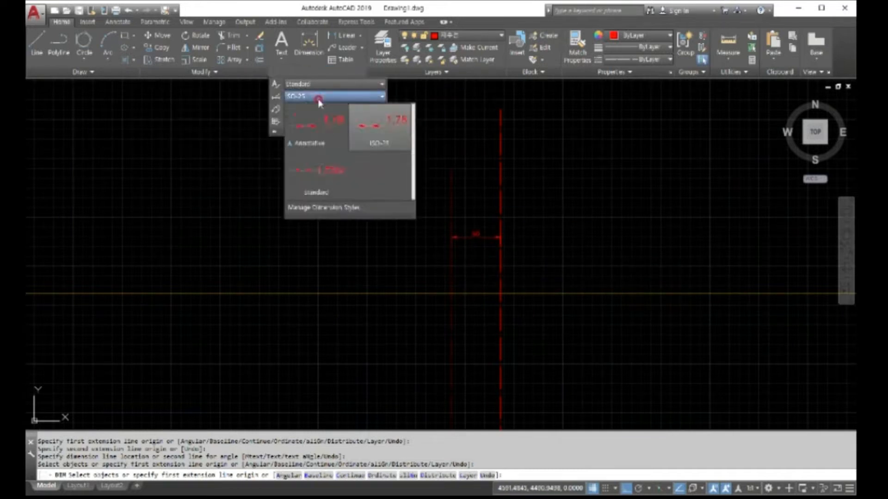
pyautogui.click(335, 208)
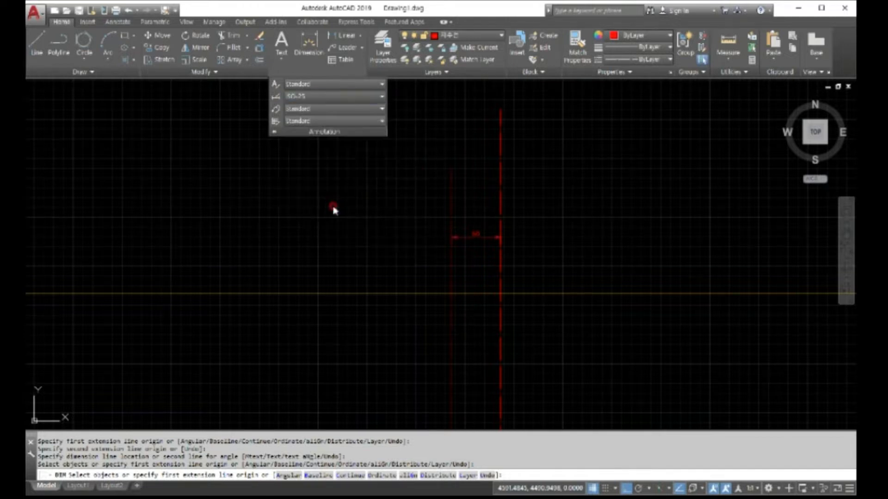
pyautogui.click(546, 246)
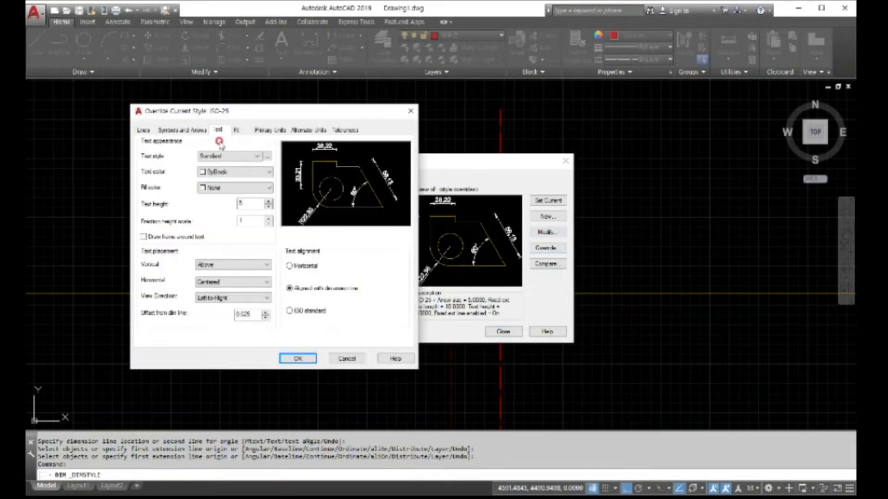
pyautogui.moveTo(249, 200); pyautogui.dragTo(211, 209)
pyautogui.write('10')
pyautogui.click(297, 359)
pyautogui.click(505, 332)
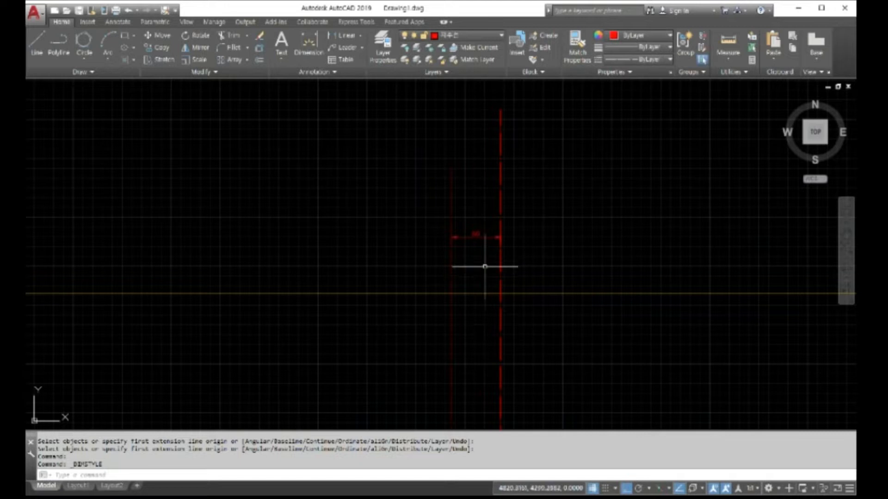
# - Erase the small dimension between the two leftmost vertical guide lines
pyautogui.write('e')
pyautogui.press('Return')
pyautogui.click(481, 237)
# - Dimension the gap between the two leftmost vertical guide lines again with DIM, placing the dimension line above the horizontal line
pyautogui.click(151, 470)
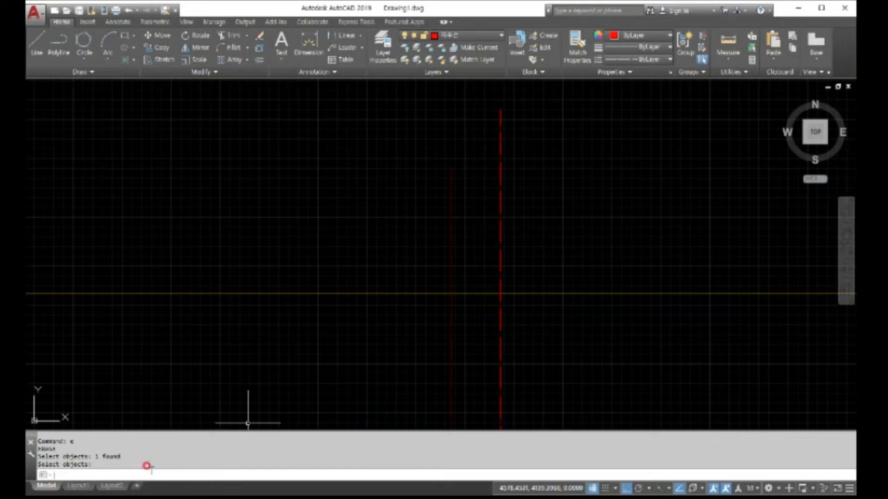
pyautogui.write('dim')
pyautogui.press('Return')
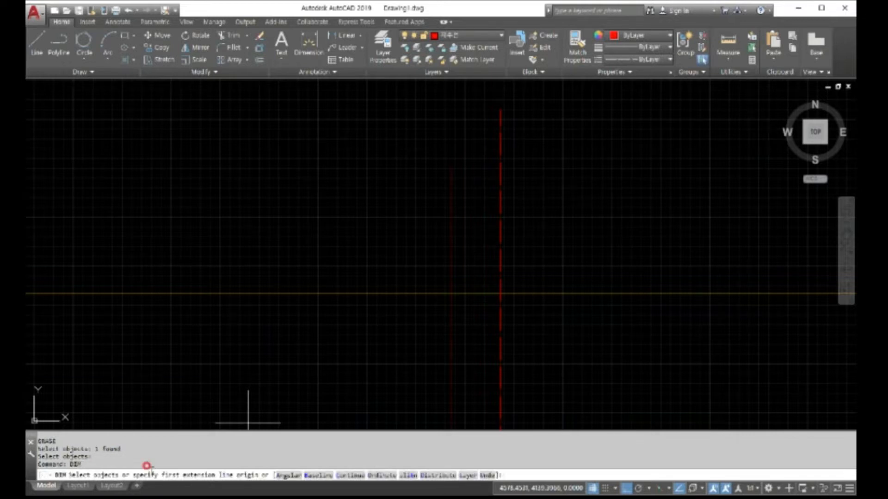
pyautogui.click(451, 293)
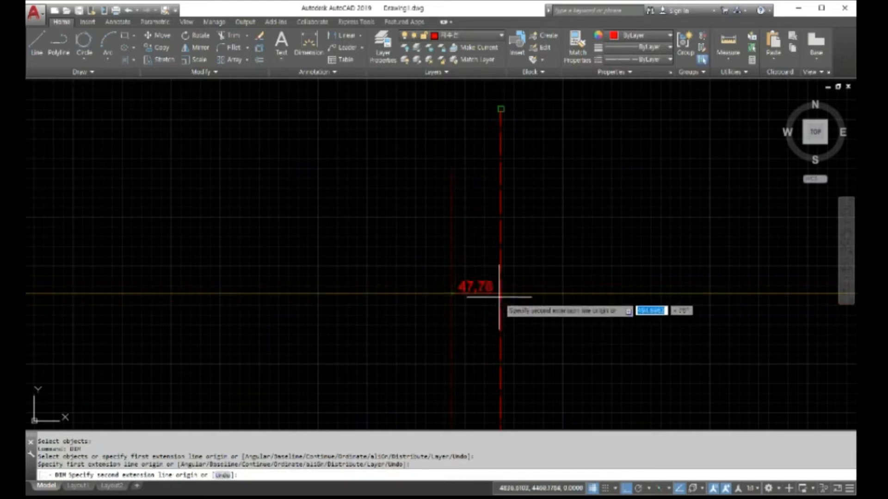
pyautogui.click(500, 293)
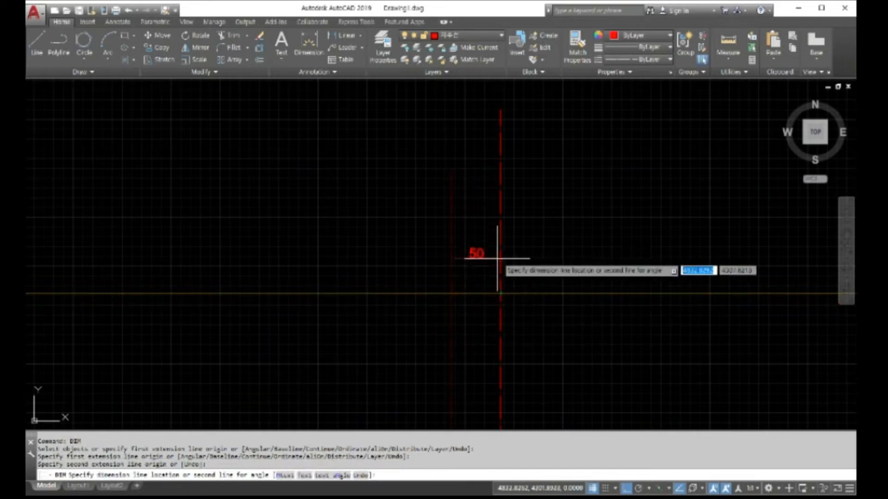
pyautogui.click(492, 208)
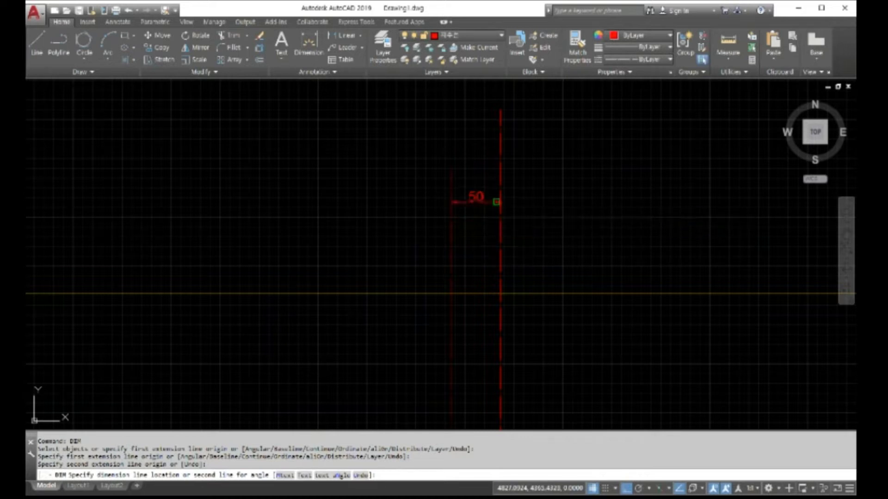
# - Examine the legibility of the re-created gap dimension near and far, and end the DIM command
pyautogui.scroll(-2, 485, 266)
pyautogui.scroll(-4, 473, 338)
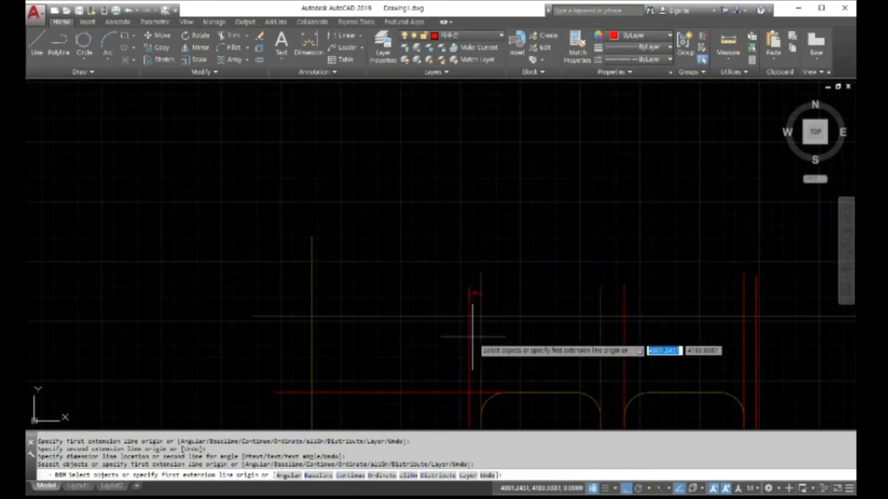
pyautogui.scroll(4, 494, 352)
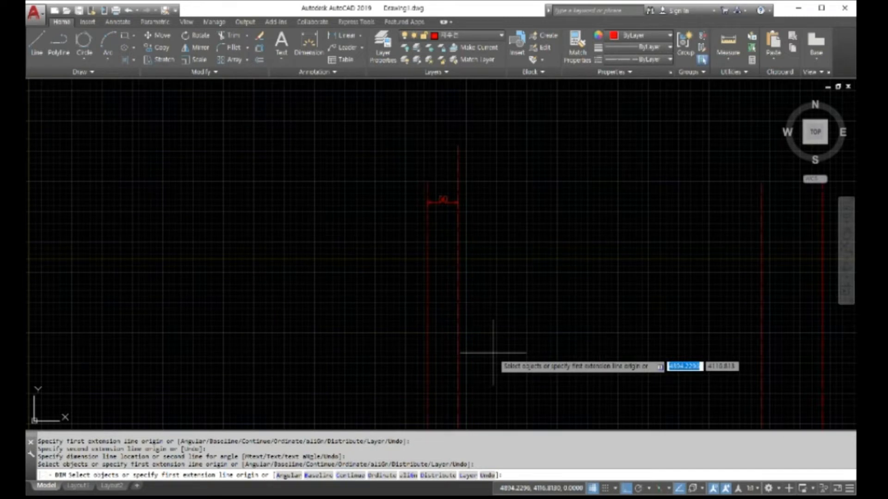
pyautogui.scroll(-4, 493, 352)
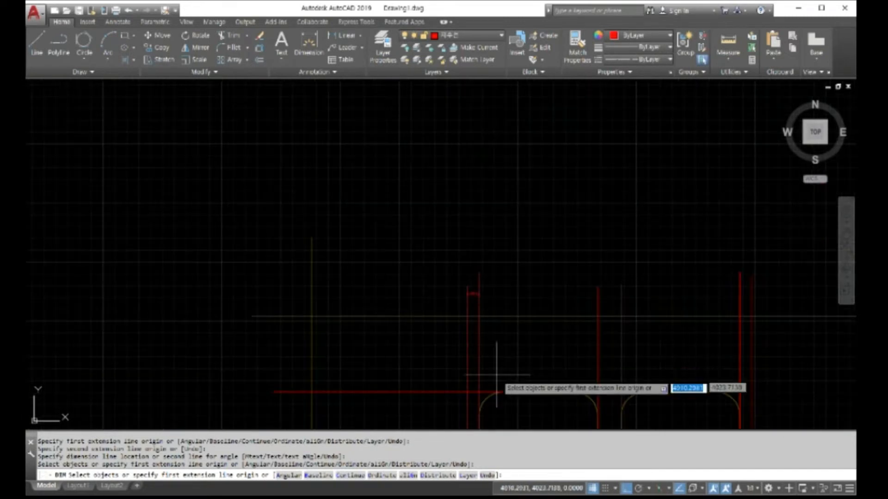
pyautogui.press('Return')
pyautogui.scroll(4, 485, 354)
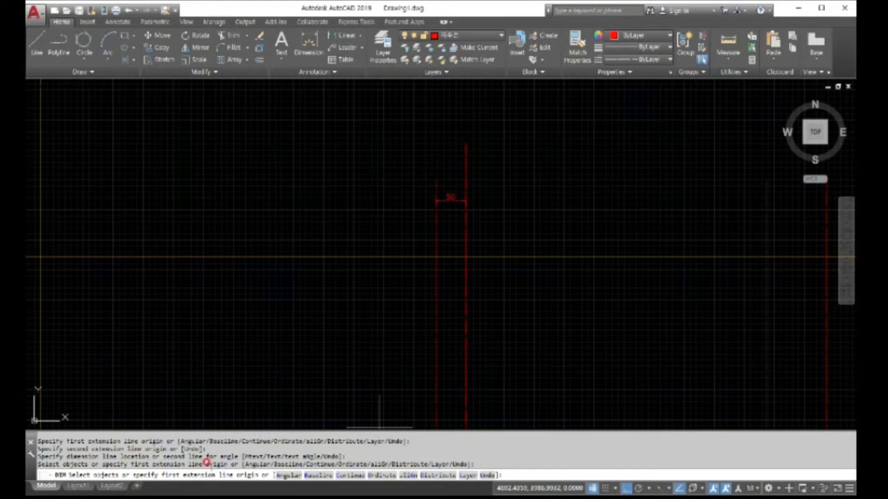
pyautogui.press('Return')
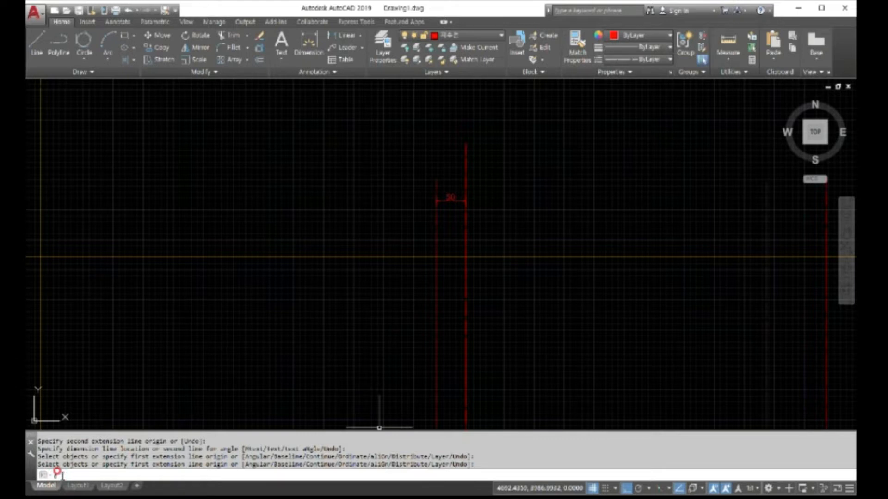
# - Review the ISO-25 override in the Dimension Style Manager with DDIM and close it without changing any settings
pyautogui.write('ddin')
pyautogui.press('BackSpace')
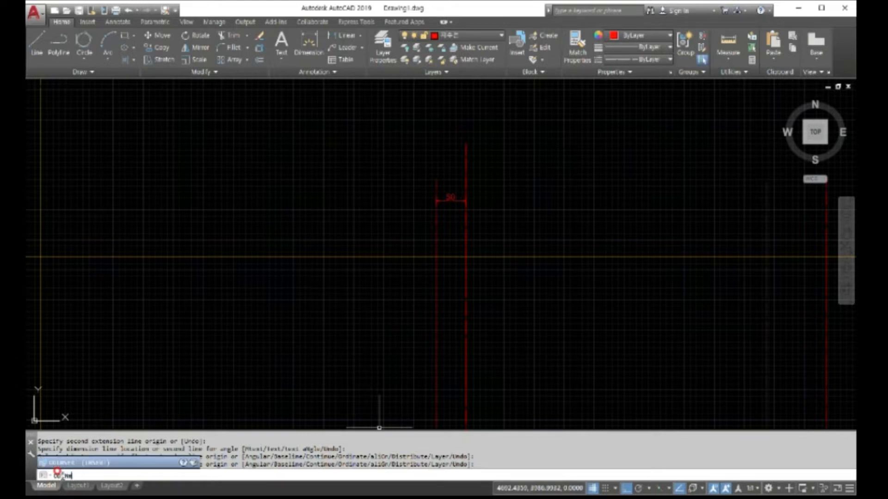
pyautogui.press('BackSpace')
pyautogui.write('m')
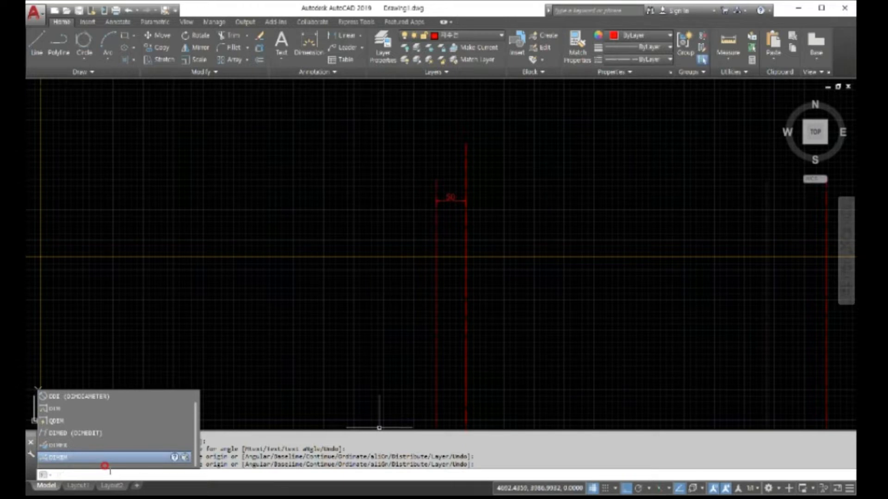
pyautogui.click(105, 466)
pyautogui.write('ddi')
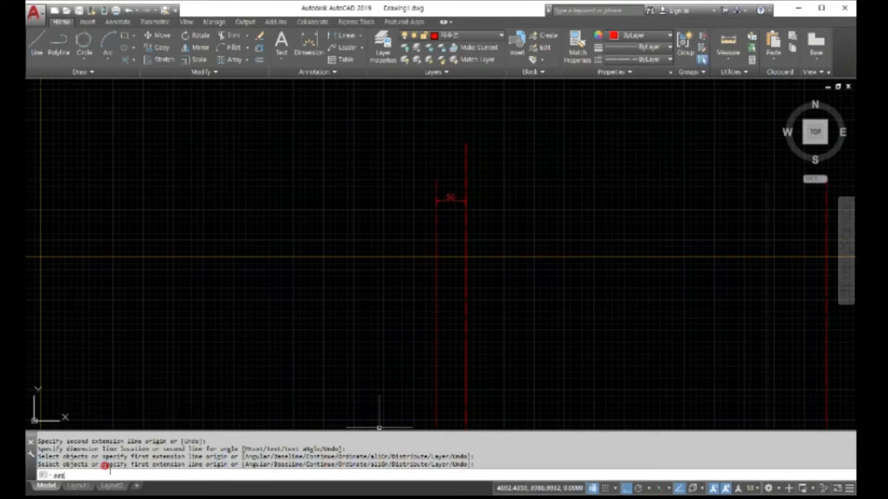
pyautogui.write('m')
pyautogui.press('Return')
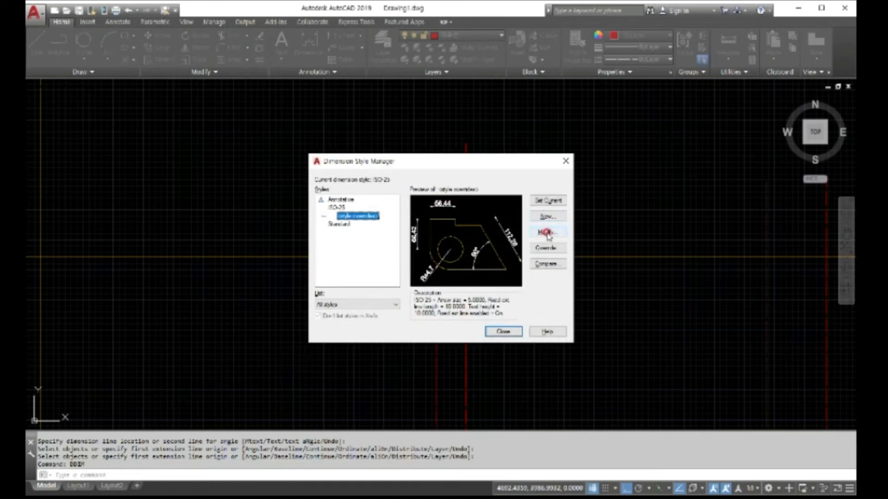
pyautogui.click(547, 331)
pyautogui.click(779, 76)
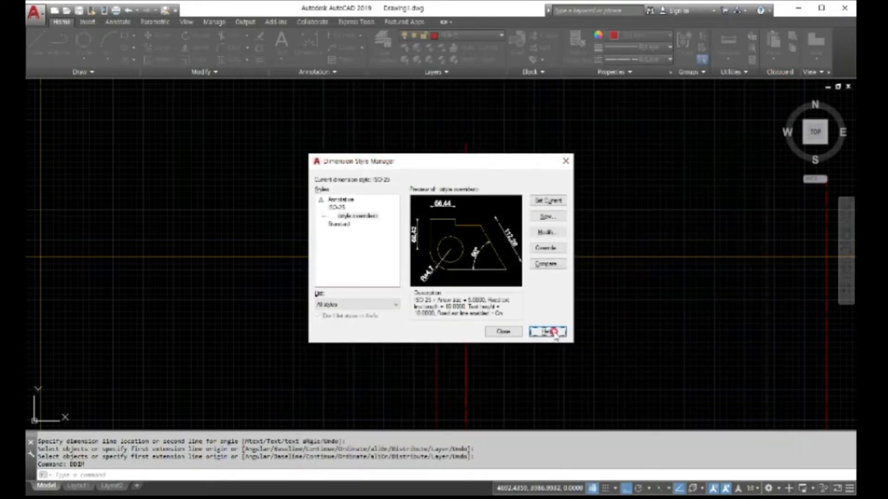
pyautogui.click(504, 332)
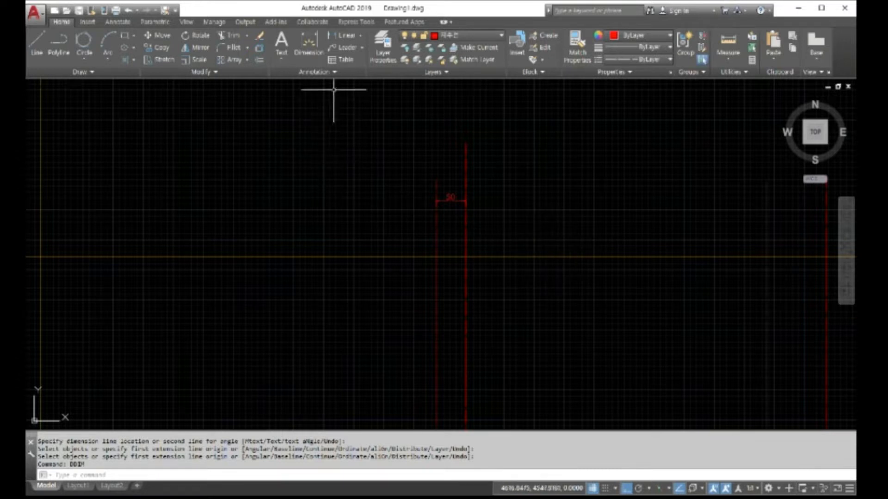
# - Dimension the left chair's width between its two vertical guide lines, with the dimension line directly on the horizontal line
pyautogui.click(313, 51)
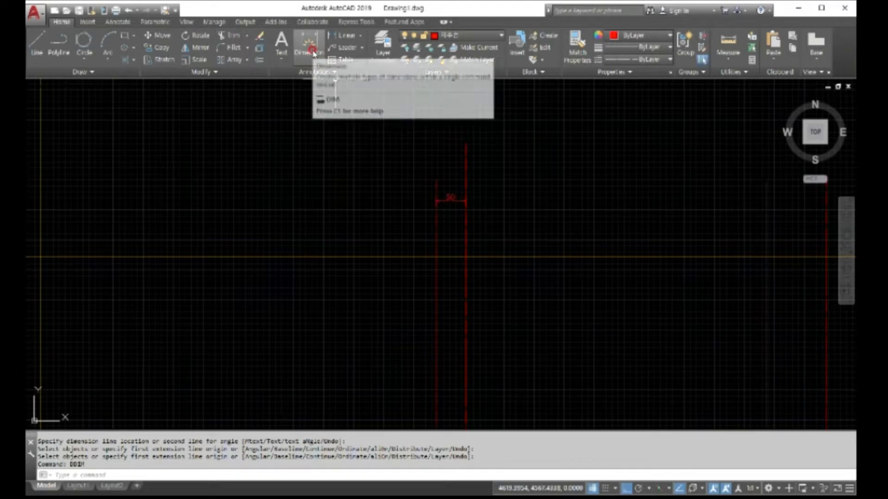
pyautogui.click(313, 51)
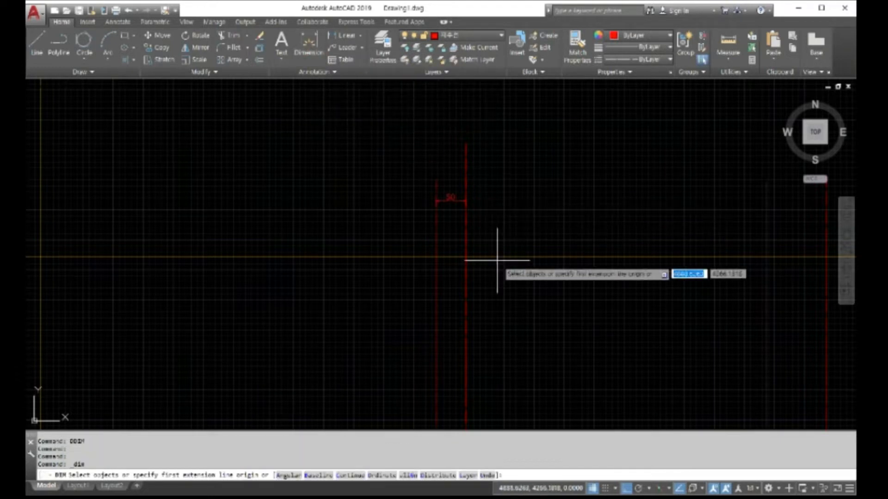
pyautogui.click(465, 256)
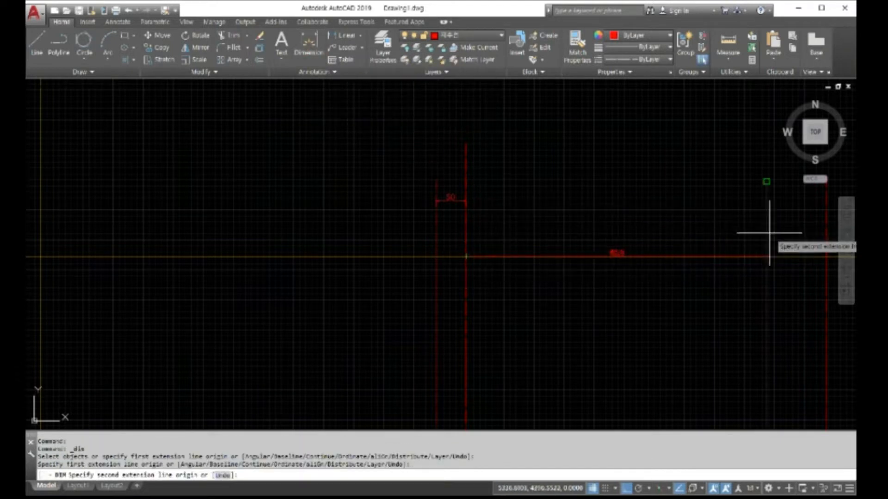
pyautogui.click(766, 256)
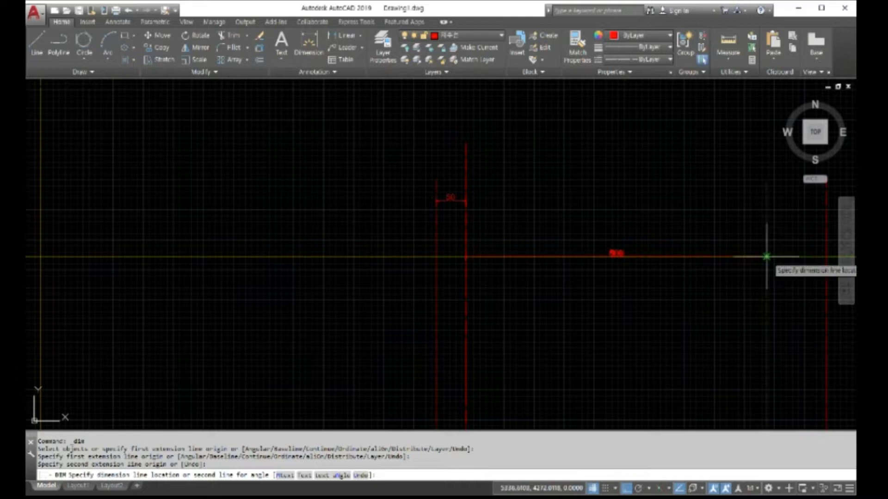
pyautogui.click(826, 257)
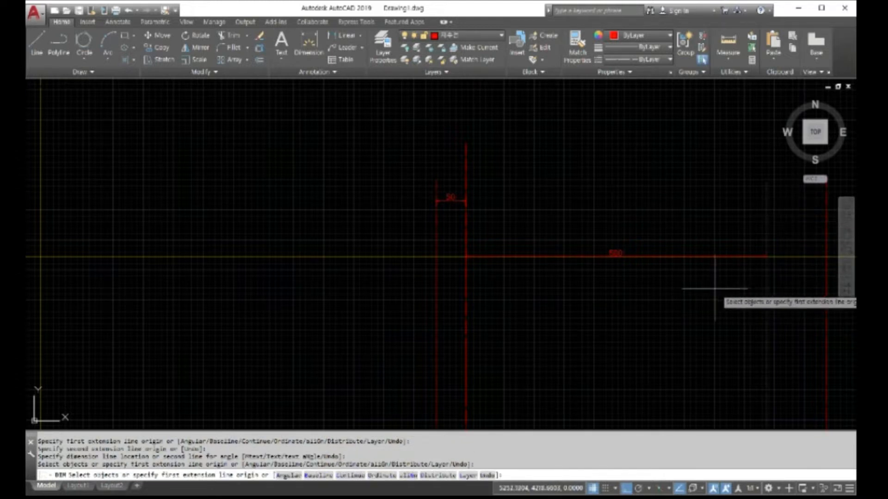
# - Erase the chair-width dimension that overlaps the horizontal line
pyautogui.scroll(-3, 693, 287)
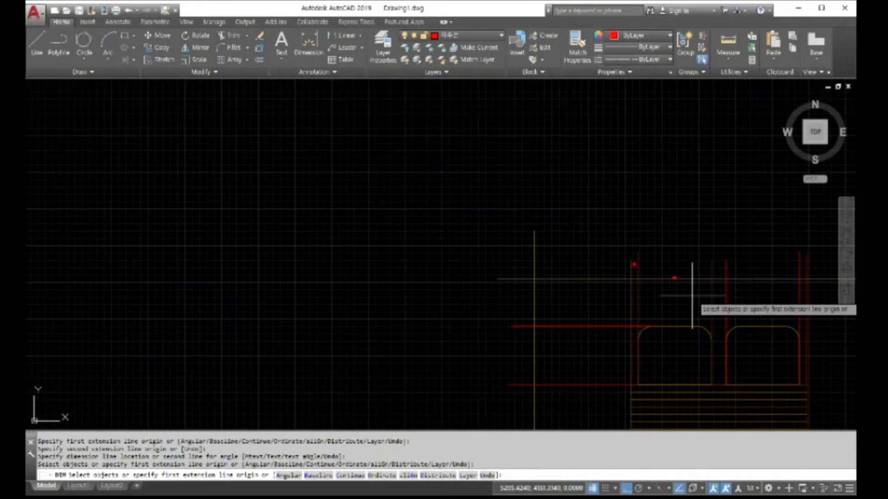
pyautogui.scroll(2, 692, 296)
pyautogui.scroll(2, 692, 296)
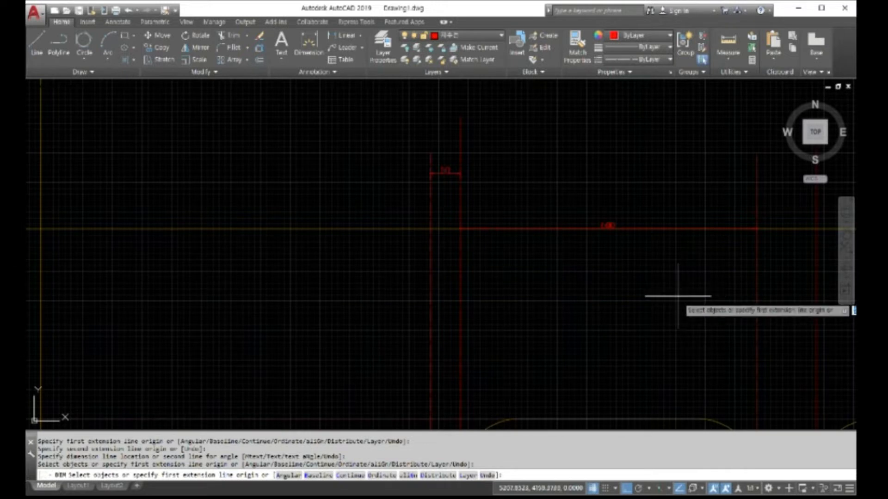
pyautogui.rightClick(672, 302)
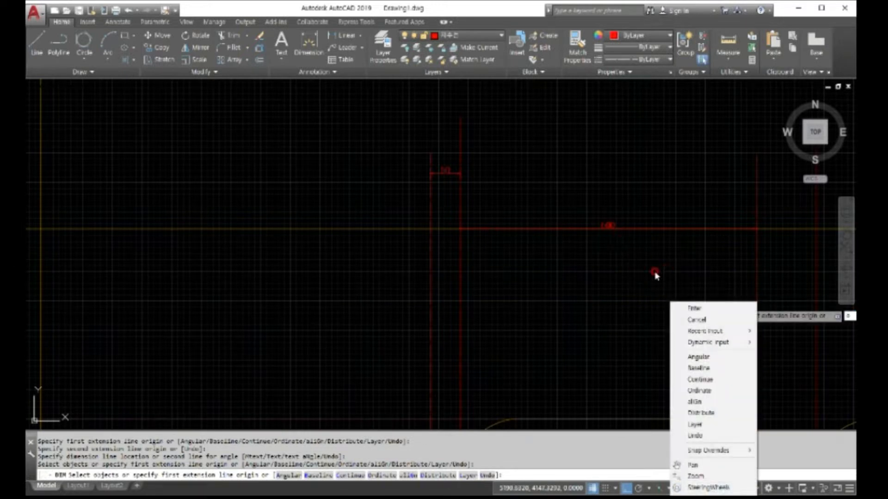
pyautogui.press('Escape')
pyautogui.press('Escape')
pyautogui.write('e')
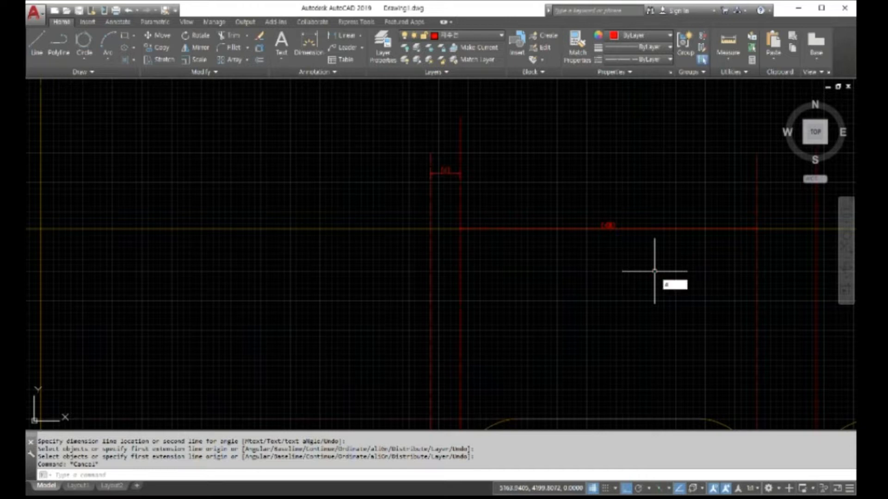
pyautogui.press('Return')
pyautogui.click(608, 228)
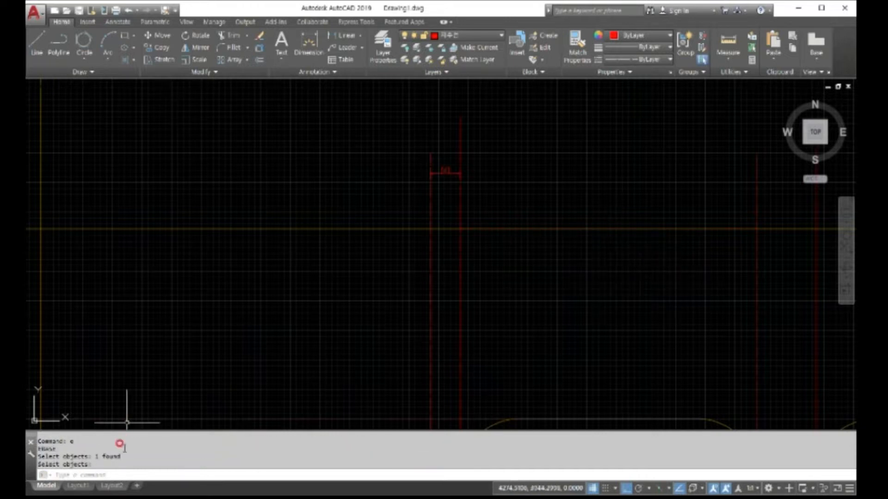
# - Dimension the upper-left chair's width with DIM between its vertical guide lines, aligning the dimension line with the existing gap dimension above the horizontal line
pyautogui.click(71, 473)
pyautogui.write('dim')
pyautogui.press('Return')
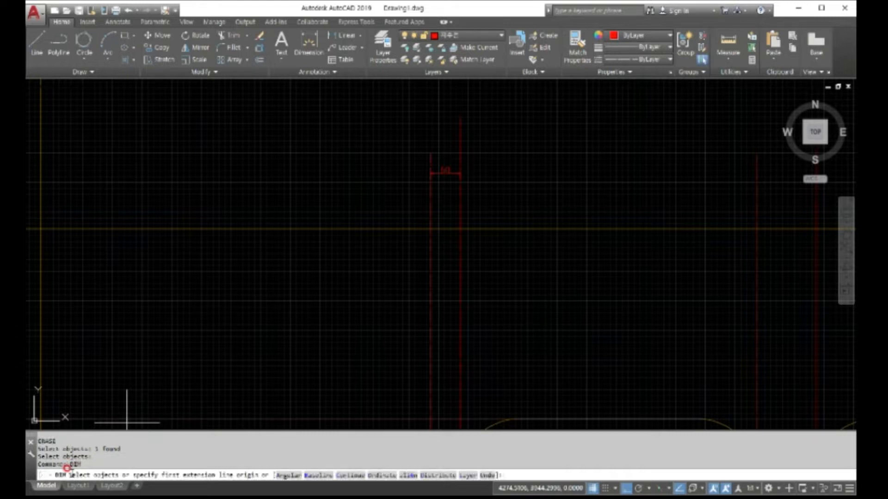
pyautogui.press('Return')
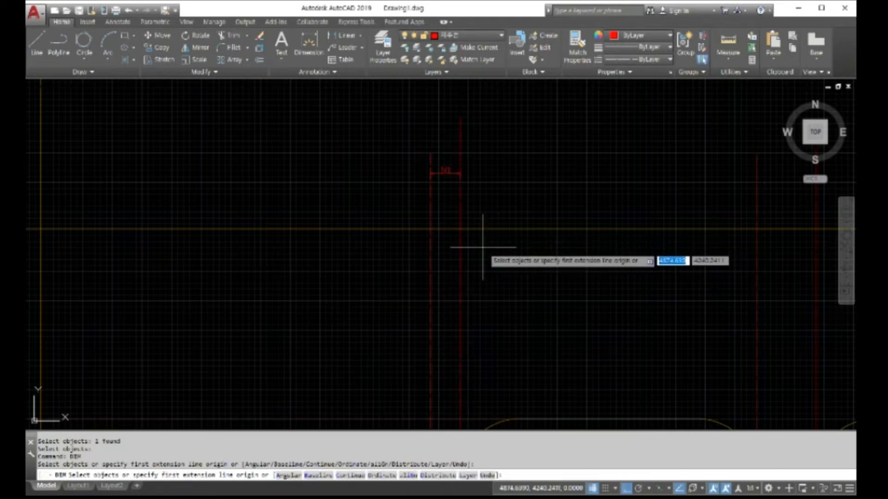
pyautogui.click(461, 228)
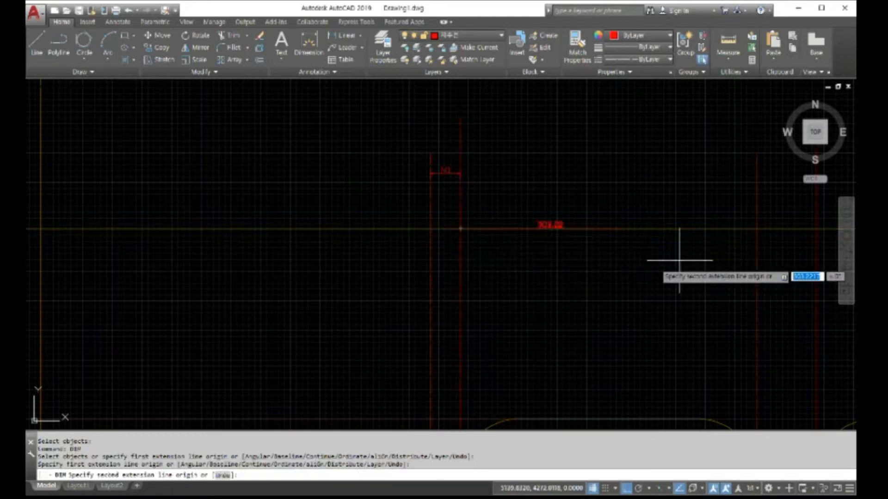
pyautogui.click(757, 228)
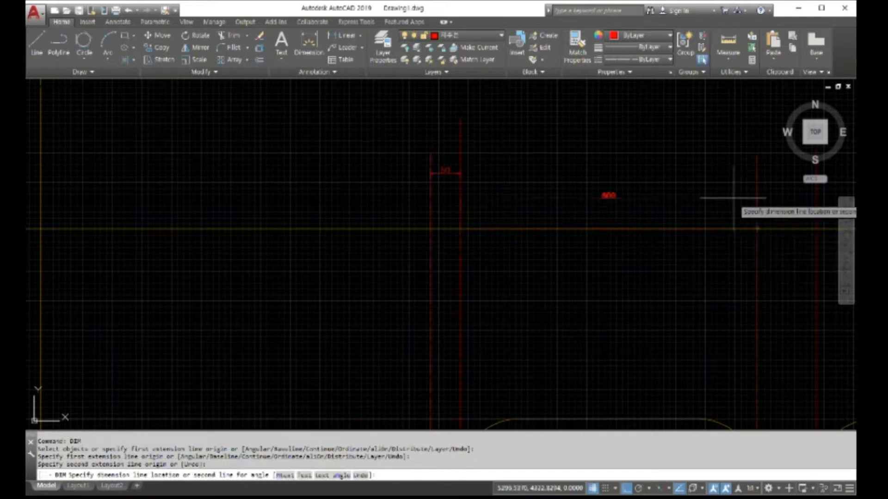
pyautogui.click(710, 173)
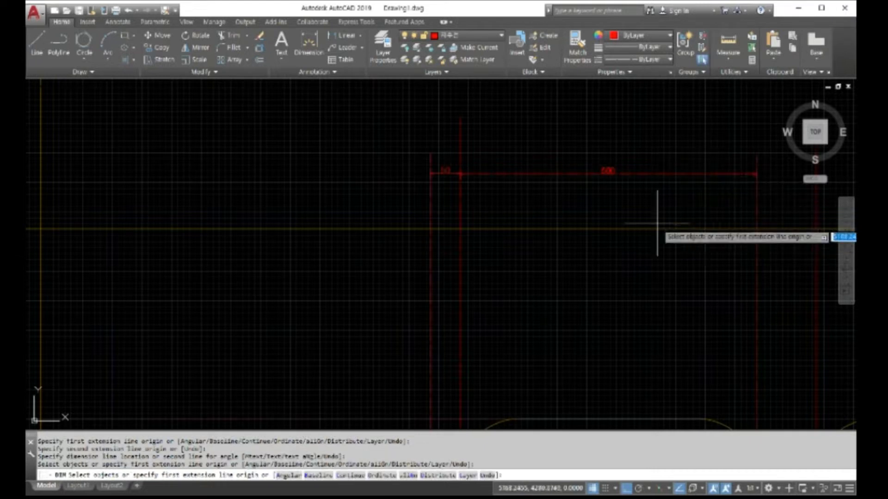
pyautogui.press('Return')
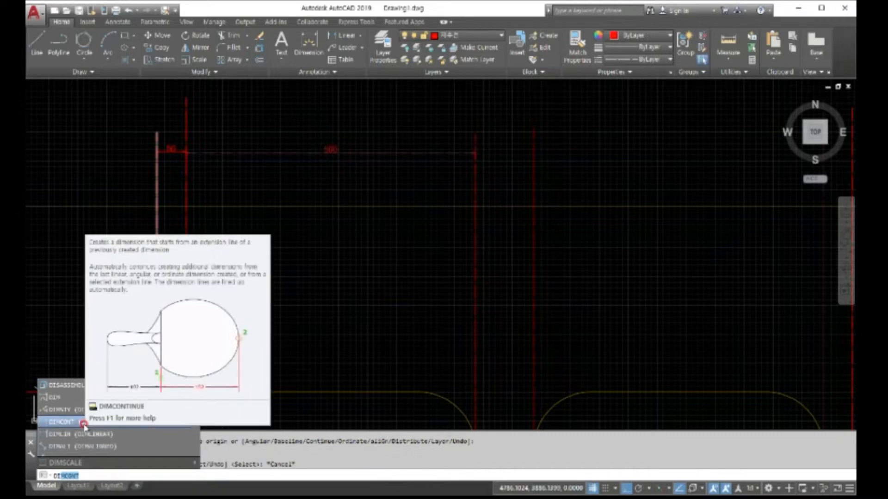
# - Continue the dimension chain with DIMCONTINUE across the gap between the upper chairs and the right chair's width
pyautogui.click(83, 423)
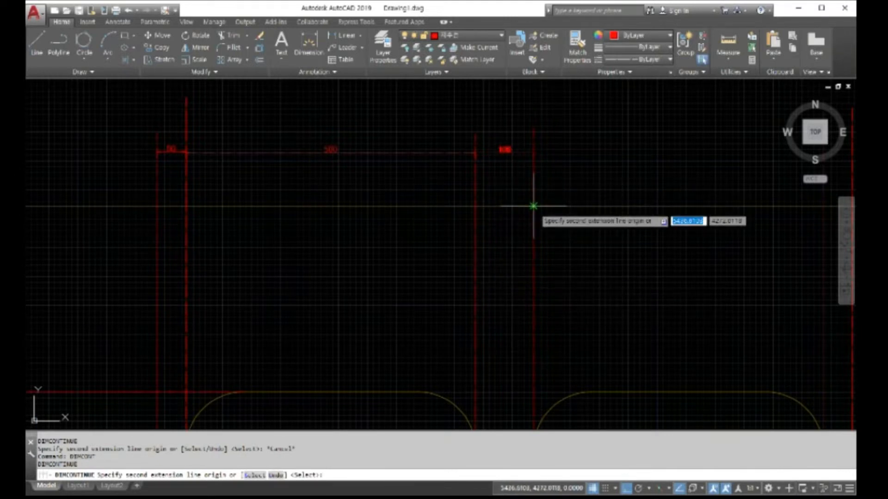
pyautogui.click(534, 206)
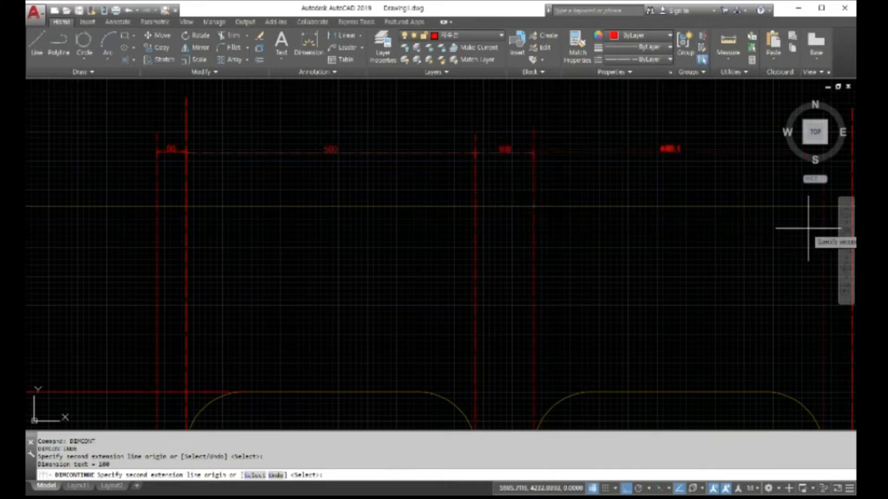
pyautogui.click(824, 206)
pyautogui.scroll(-3, 823, 206)
pyautogui.scroll(3, 823, 206)
pyautogui.scroll(-3, 740, 201)
pyautogui.scroll(3, 749, 199)
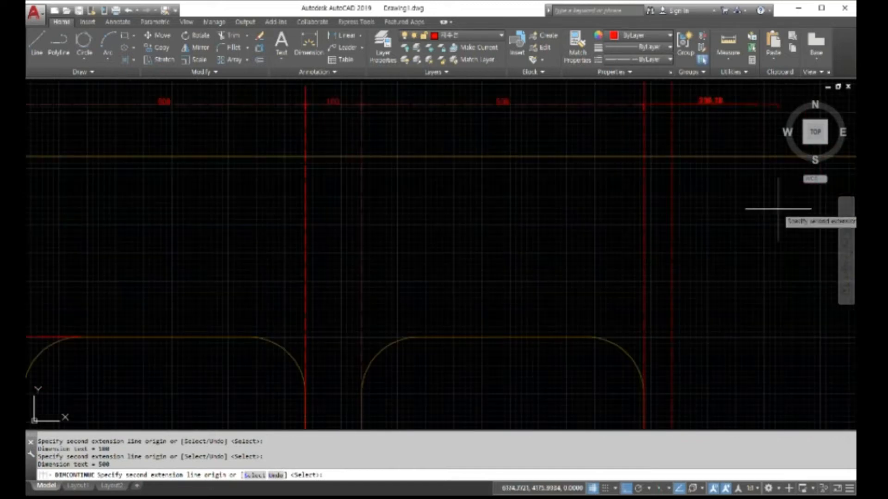
# - Extend the chain to the table's right edge guide line and end the continued dimensioning
pyautogui.click(669, 156)
pyautogui.rightClick(675, 157)
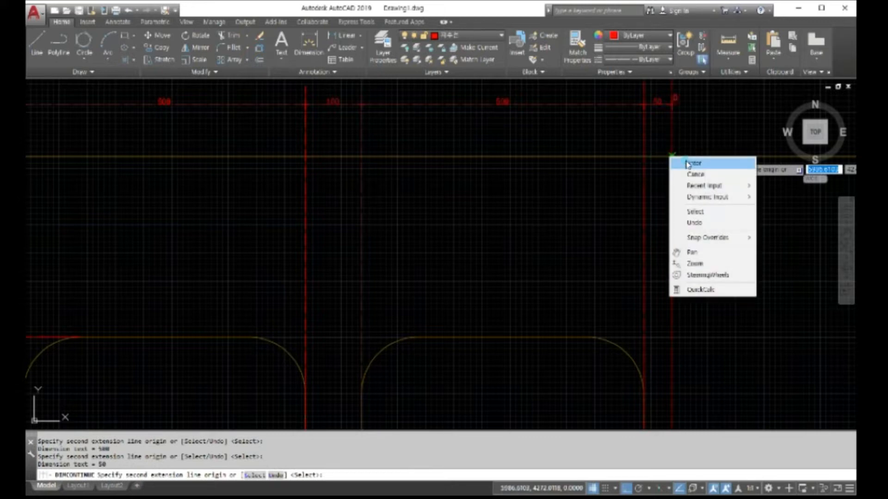
pyautogui.click(686, 160)
pyautogui.scroll(-3, 569, 284)
pyautogui.scroll(2, 510, 278)
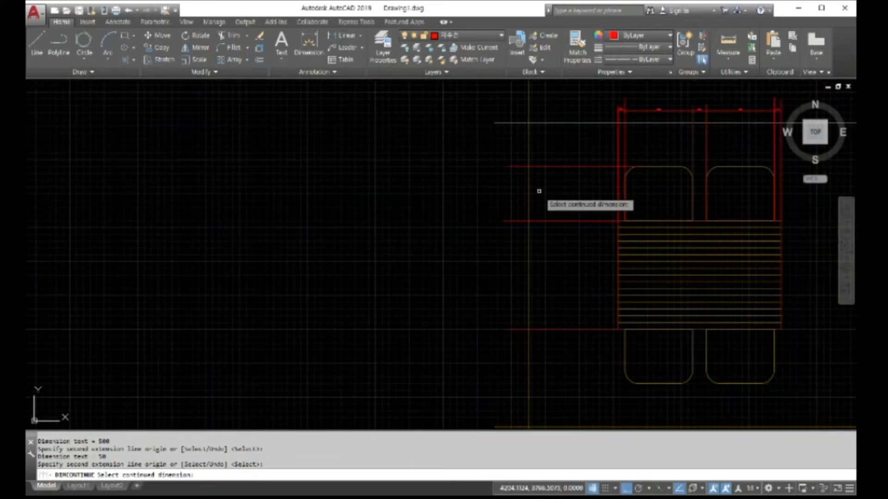
pyautogui.press('Escape')
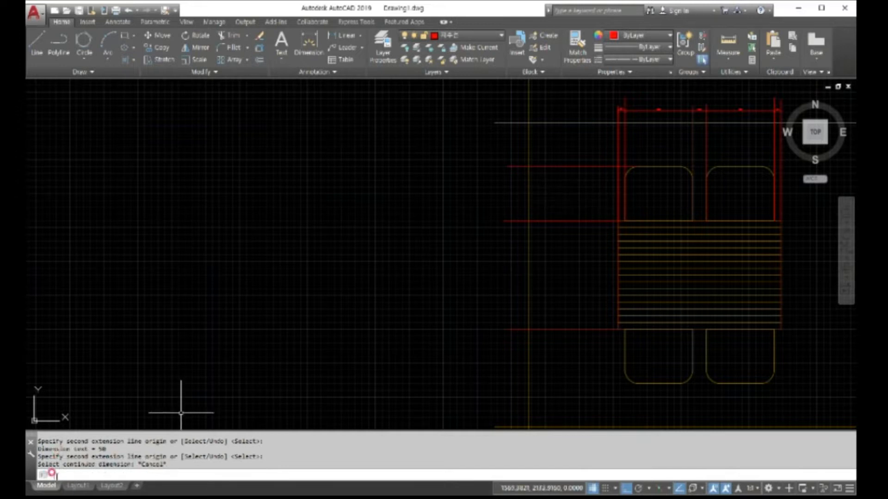
pyautogui.write('DIMCONT')
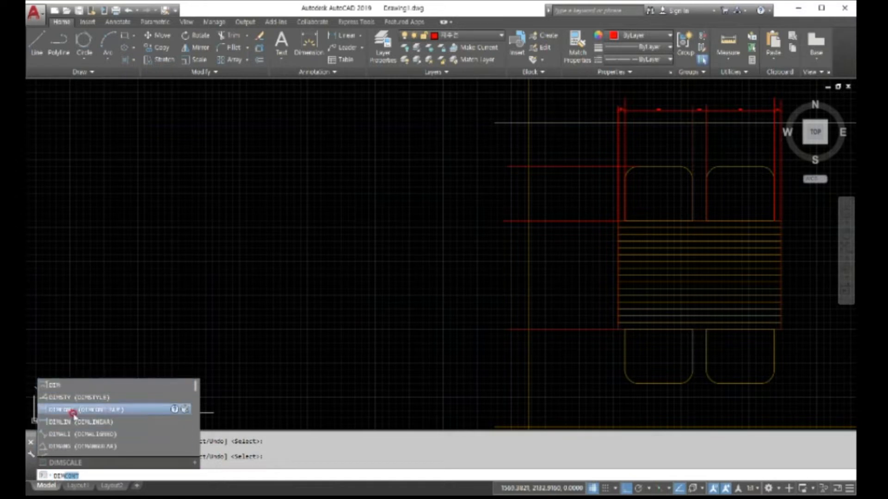
pyautogui.press('Return')
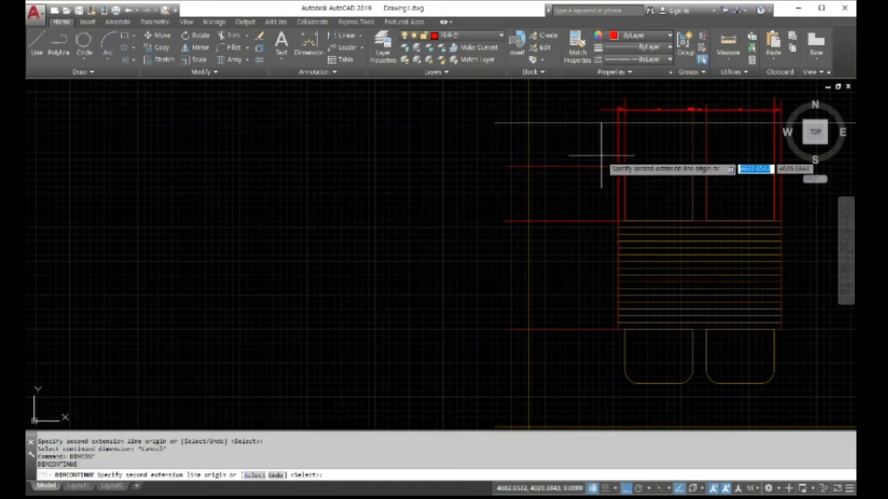
pyautogui.press('Escape')
# - Dimension the upper chair's depth with DIM between its two horizontal guide lines, placing the dimension line just left of the vertical line
pyautogui.scroll(4, 600, 181)
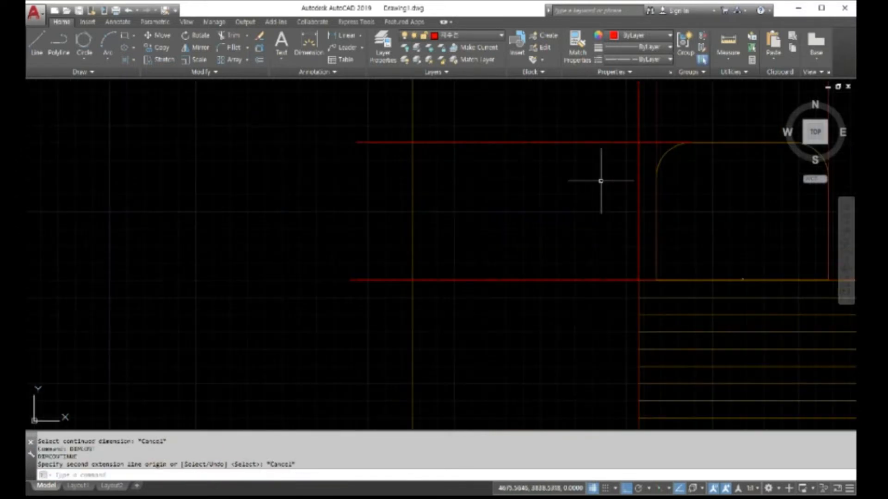
pyautogui.scroll(-2, 522, 245)
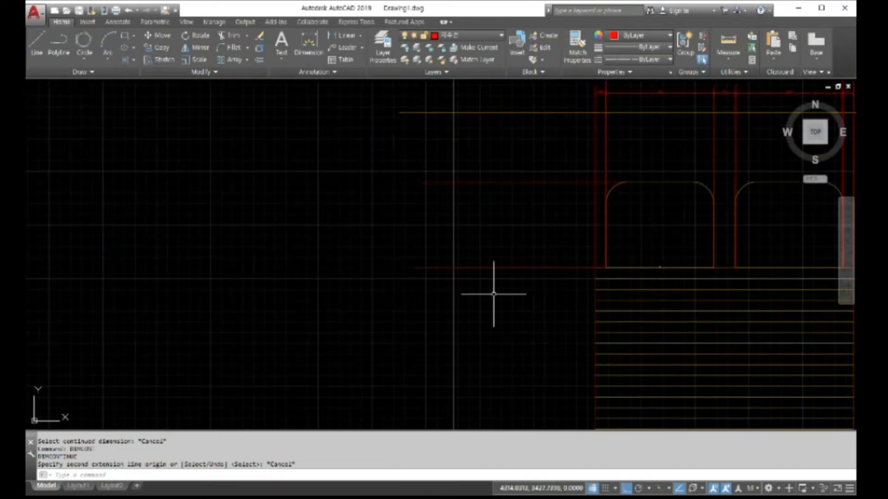
pyautogui.write('DIM')
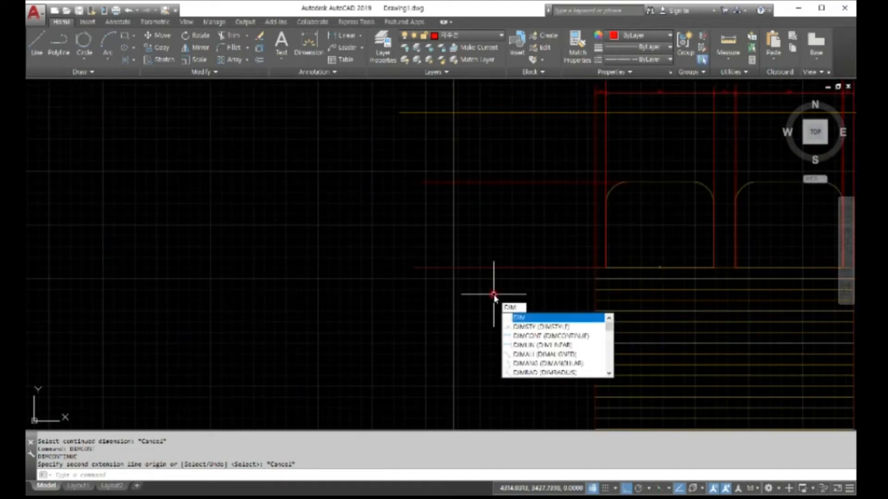
pyautogui.press('Return')
pyautogui.scroll(-2, 493, 294)
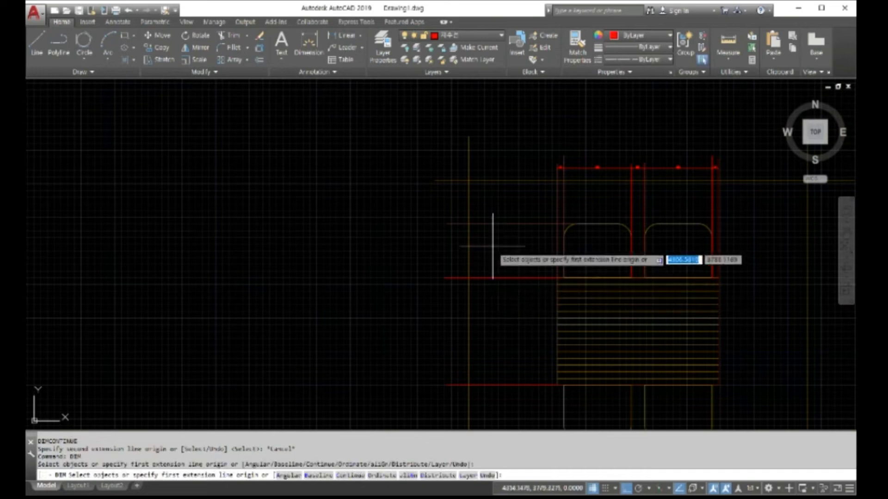
pyautogui.click(468, 225)
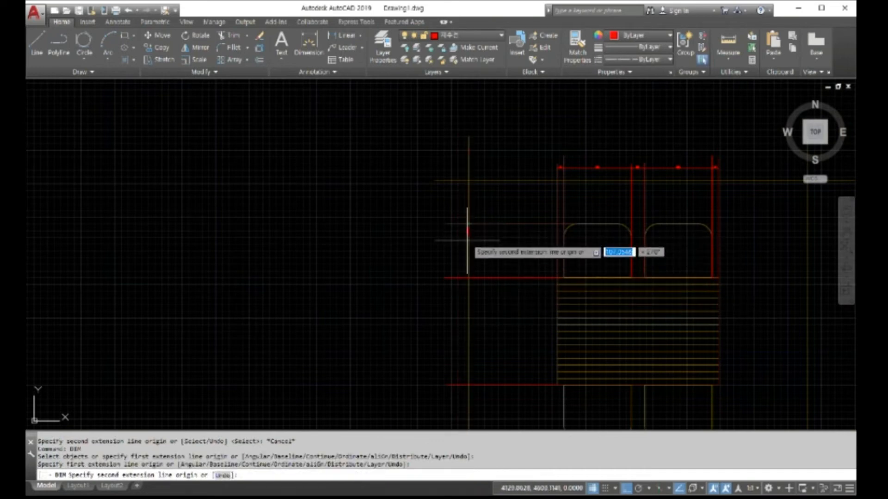
pyautogui.click(468, 277)
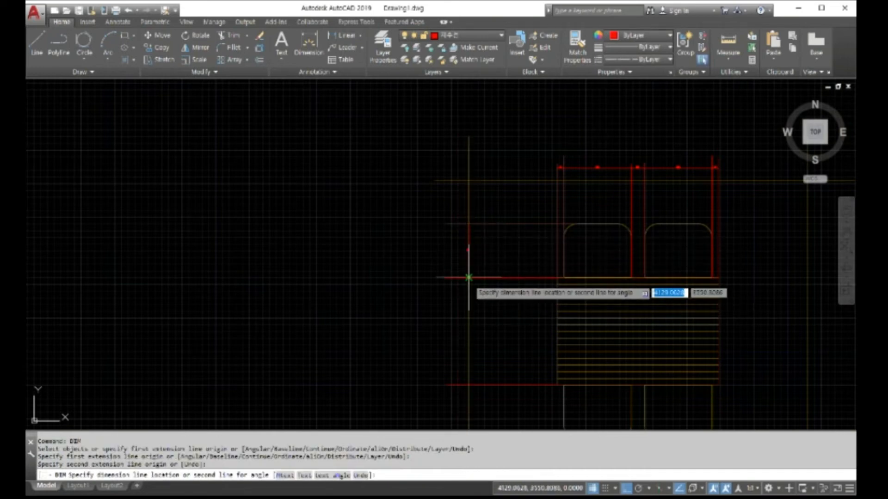
pyautogui.scroll(2, 468, 277)
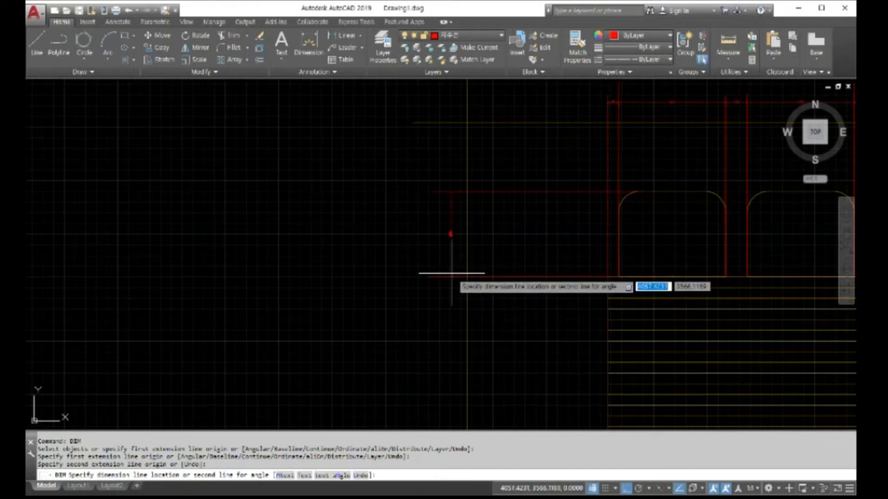
pyautogui.click(451, 273)
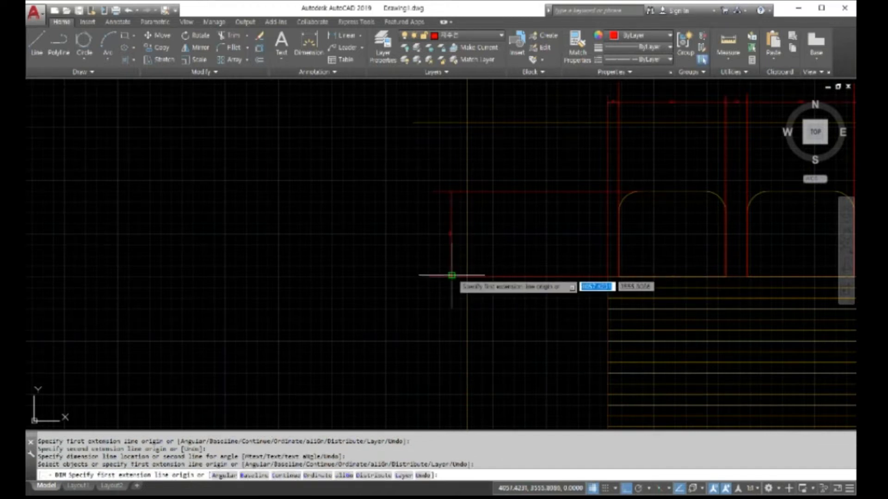
pyautogui.scroll(-2, 437, 319)
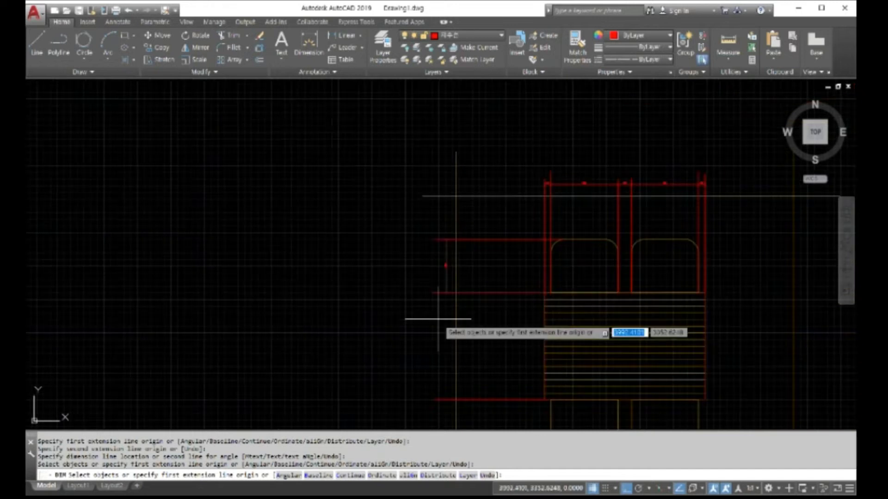
pyautogui.scroll(-2, 437, 319)
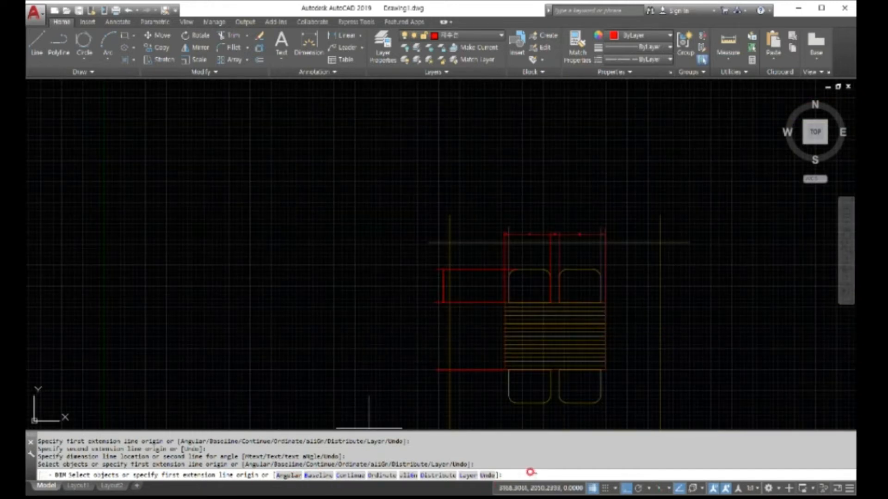
pyautogui.press('Return')
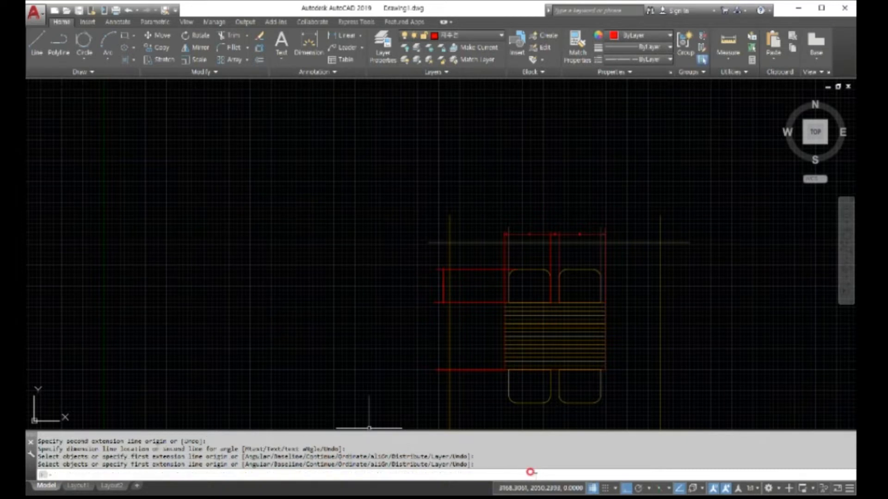
# - Continue the vertical dimension with DIMCONTINUE down to the table's lower edge guide line, and end the command
pyautogui.write('dim')
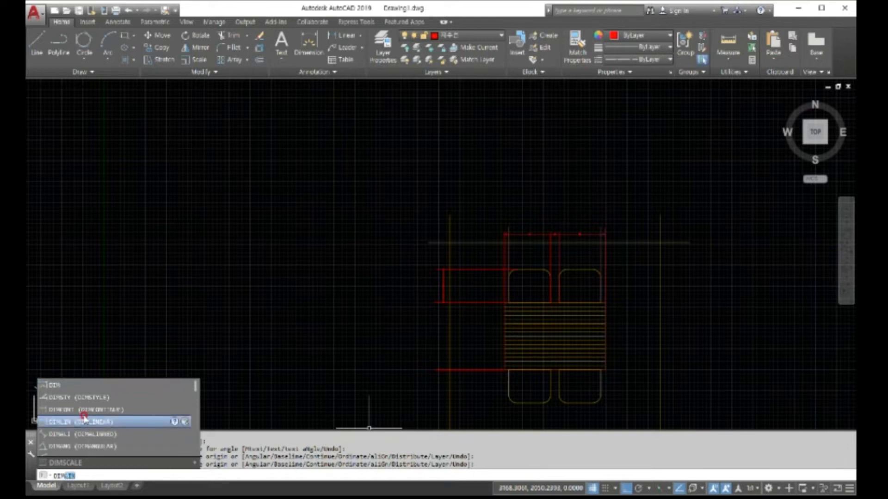
pyautogui.click(86, 414)
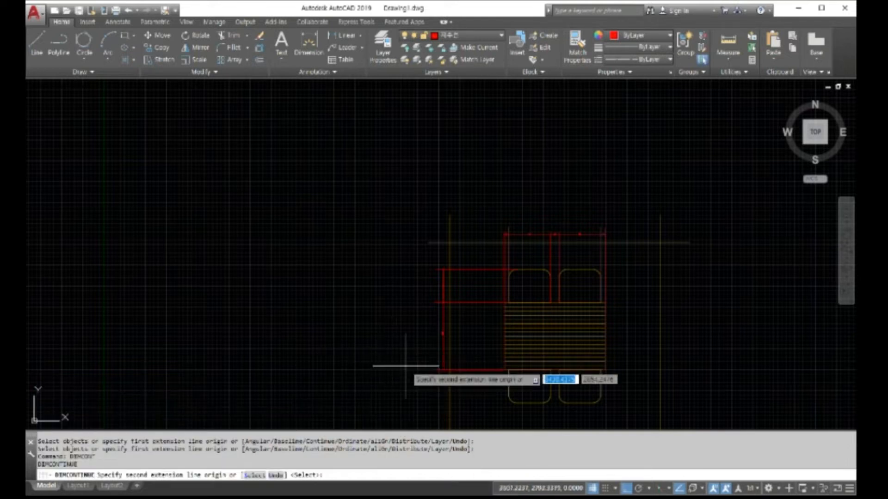
pyautogui.scroll(2, 450, 370)
pyautogui.scroll(4, 451, 369)
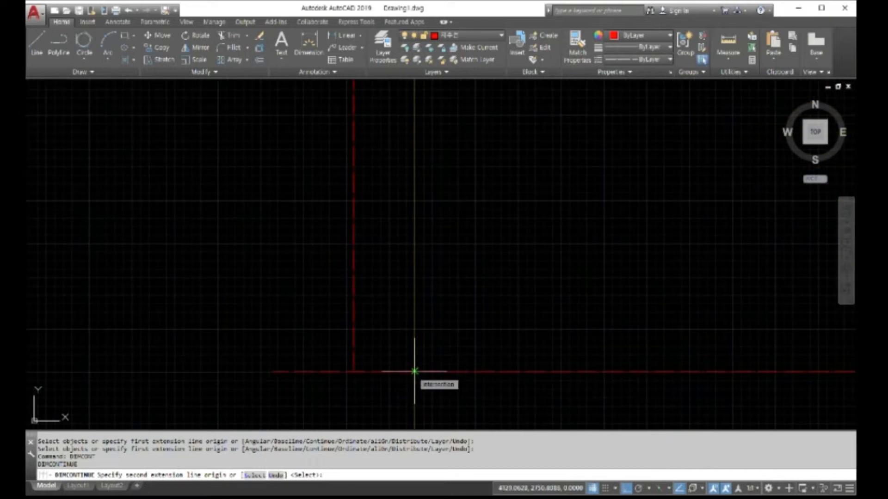
pyautogui.scroll(-3, 415, 372)
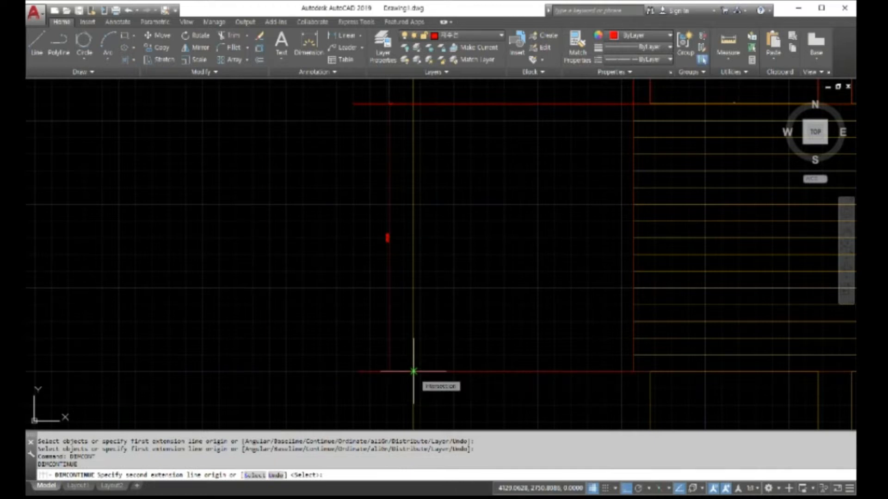
pyautogui.scroll(3, 413, 371)
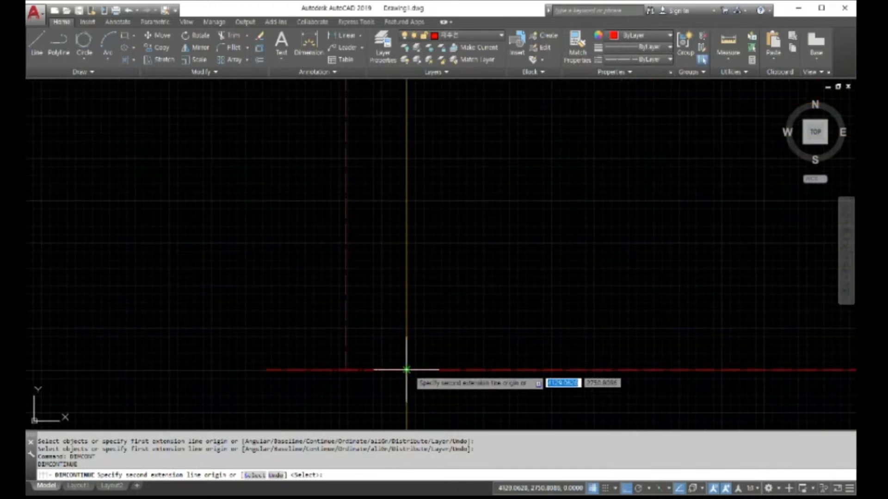
pyautogui.click(406, 370)
pyautogui.scroll(-5, 406, 370)
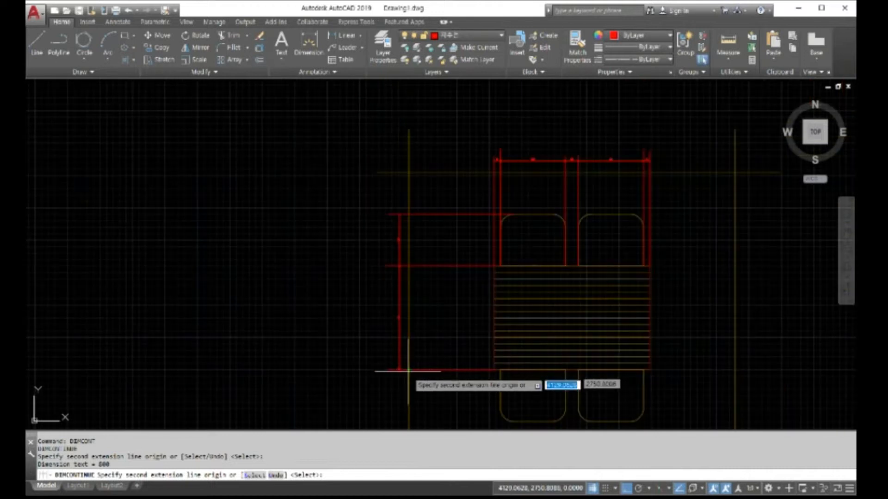
pyautogui.scroll(2, 407, 379)
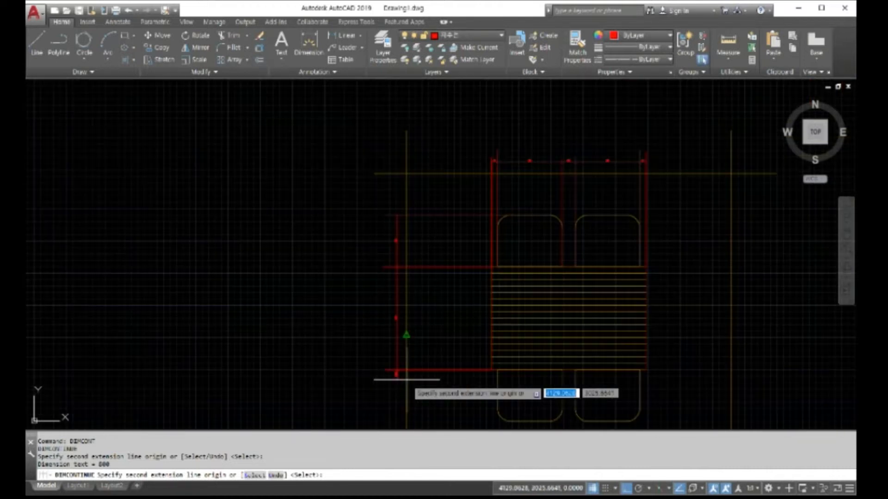
pyautogui.rightClick(406, 380)
pyautogui.click(427, 388)
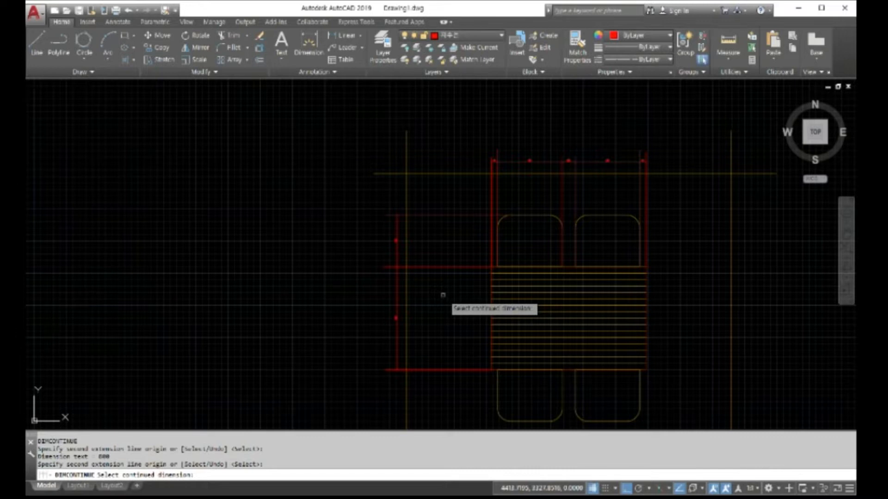
pyautogui.press('Escape')
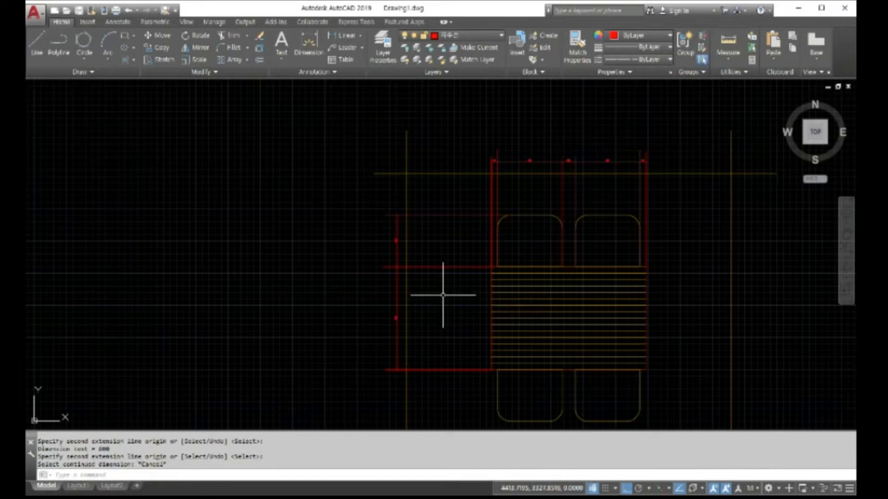
# - Erase the four horizontal guide lines extending to the left of the table and above the chairs
pyautogui.write('e')
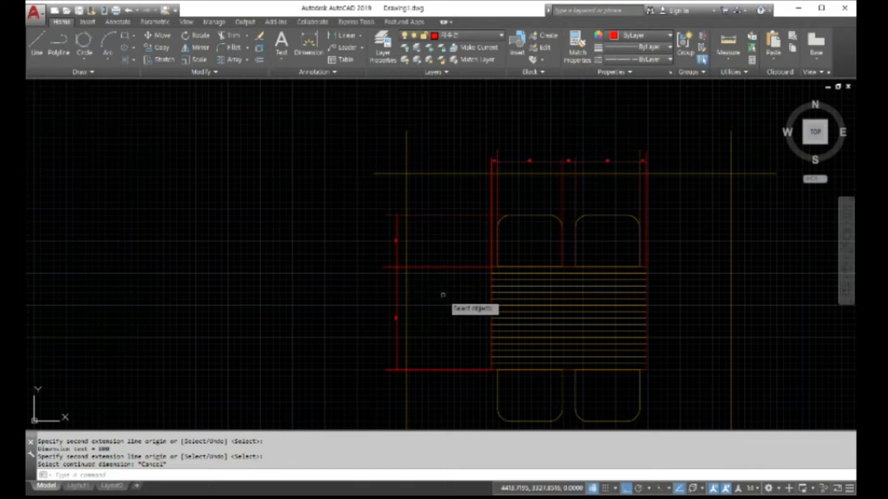
pyautogui.press('Return')
pyautogui.click(448, 398)
pyautogui.click(435, 157)
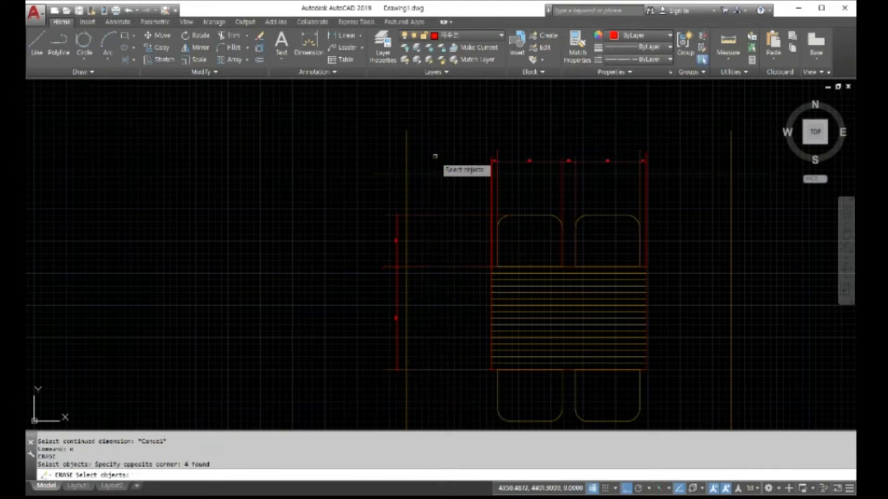
pyautogui.press('Return')
# - Erase the long vertical guide line to the left of the table, beside the vertical dimensions
pyautogui.rightClick(436, 159)
pyautogui.click(462, 163)
pyautogui.click(447, 161)
pyautogui.click(380, 146)
pyautogui.rightClick(380, 147)
# - Erase the six vertical guide lines rising from the table and upper chairs to the horizontal dimension chain
pyautogui.rightClick(405, 147)
pyautogui.click(428, 154)
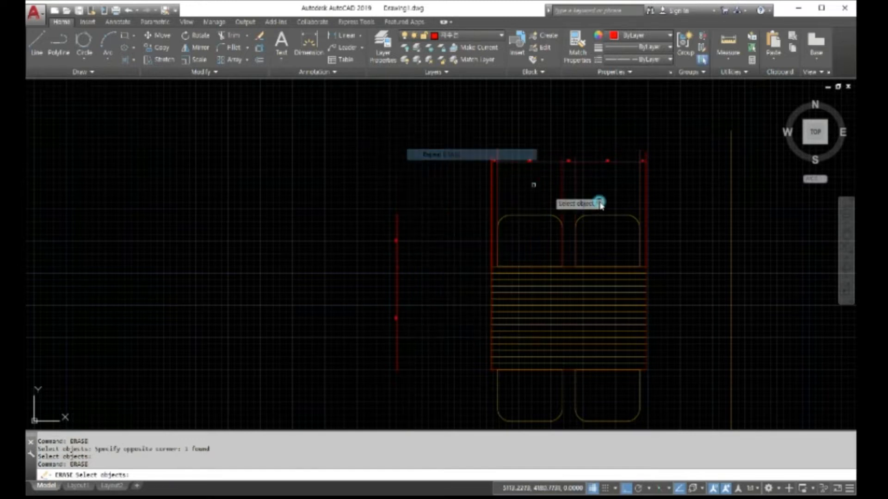
pyautogui.click(663, 197)
pyautogui.click(478, 187)
pyautogui.press('Return')
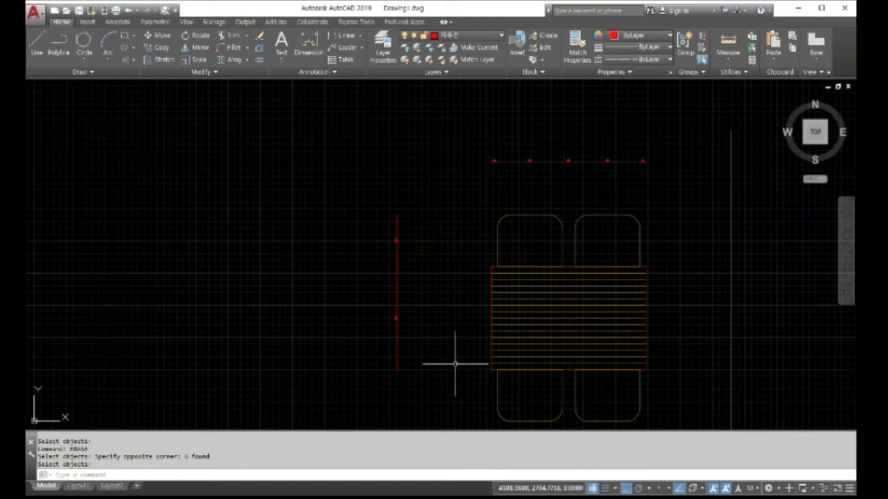
# - Erase the remaining long vertical guide line to the right of the table
pyautogui.rightClick(700, 245)
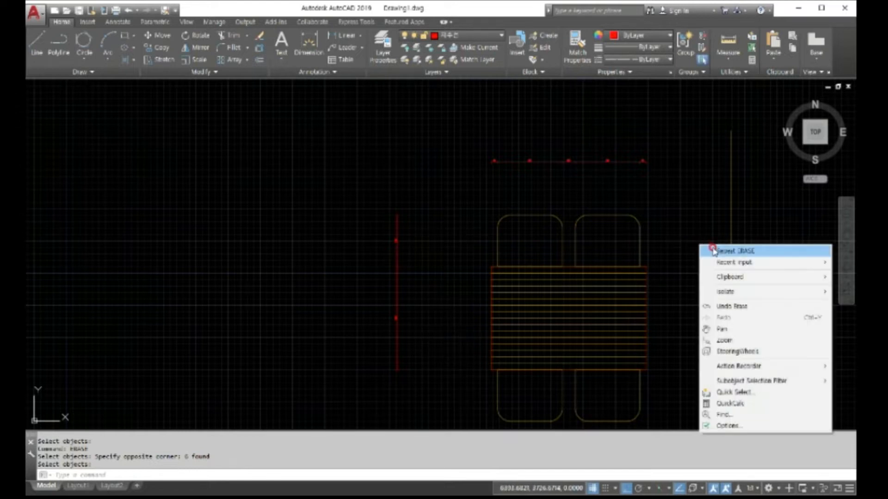
pyautogui.click(729, 250)
pyautogui.click(730, 251)
pyautogui.press('Return')
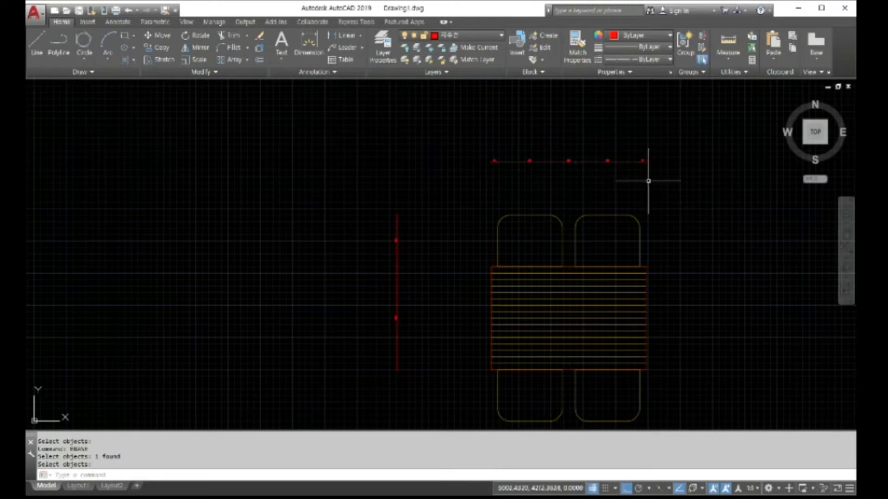
# - Move the two vertical dimensions 550 units horizontally toward the table, using the table's lower-left corner as the base point
pyautogui.scroll(5, 651, 177)
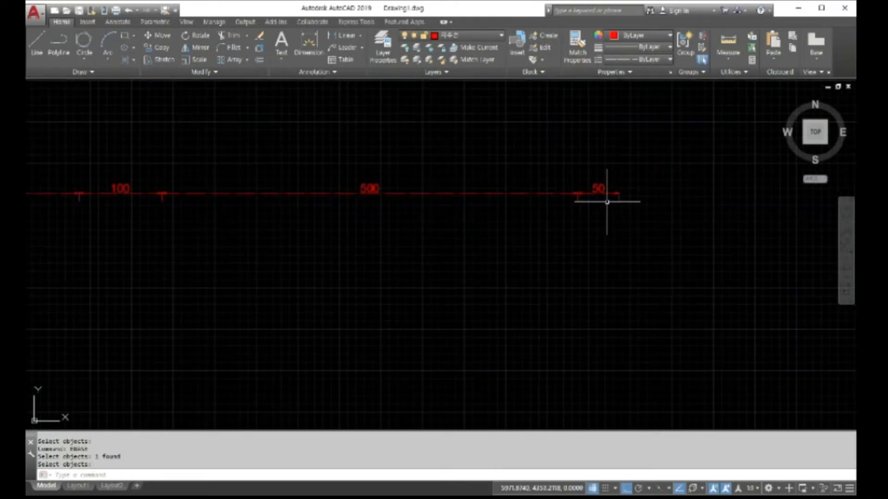
pyautogui.scroll(-5, 653, 212)
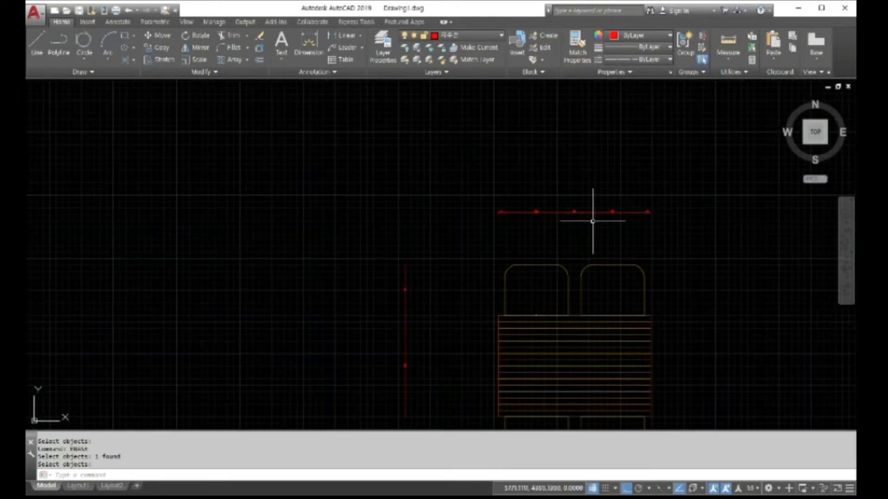
pyautogui.scroll(2, 578, 224)
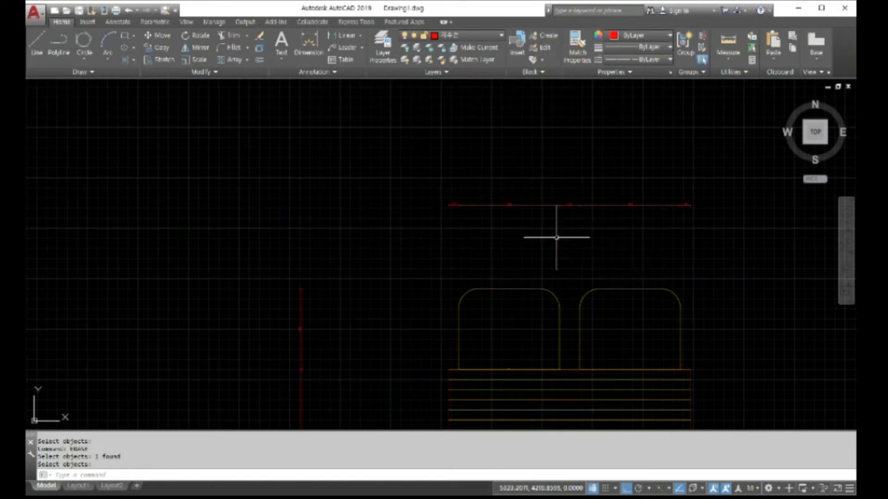
pyautogui.scroll(-4, 501, 356)
pyautogui.scroll(2, 495, 363)
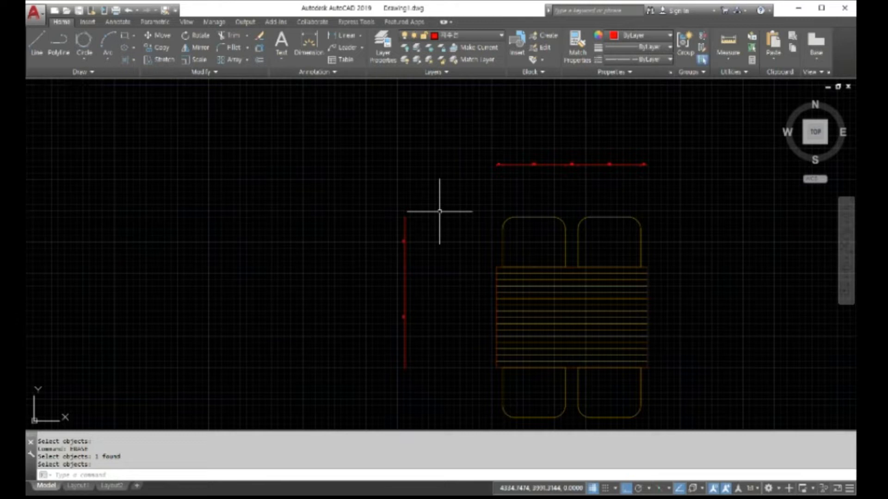
pyautogui.press('Return')
pyautogui.write('m')
pyautogui.press('Return')
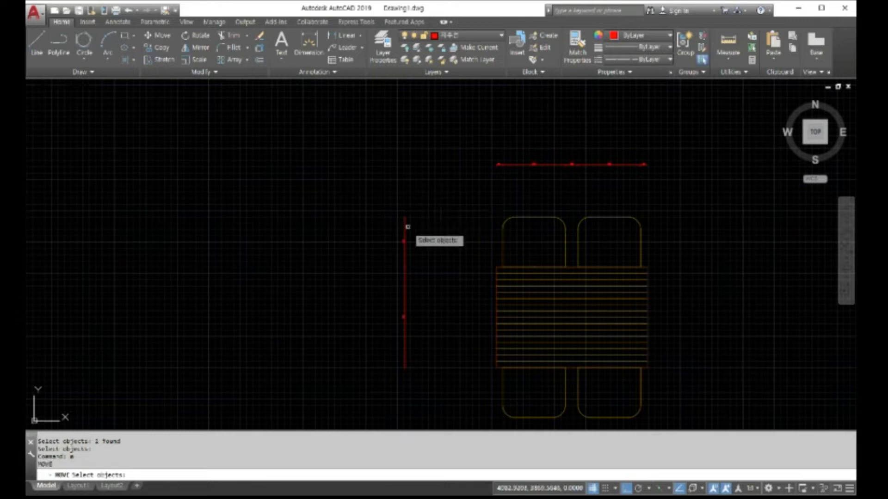
pyautogui.click(445, 382)
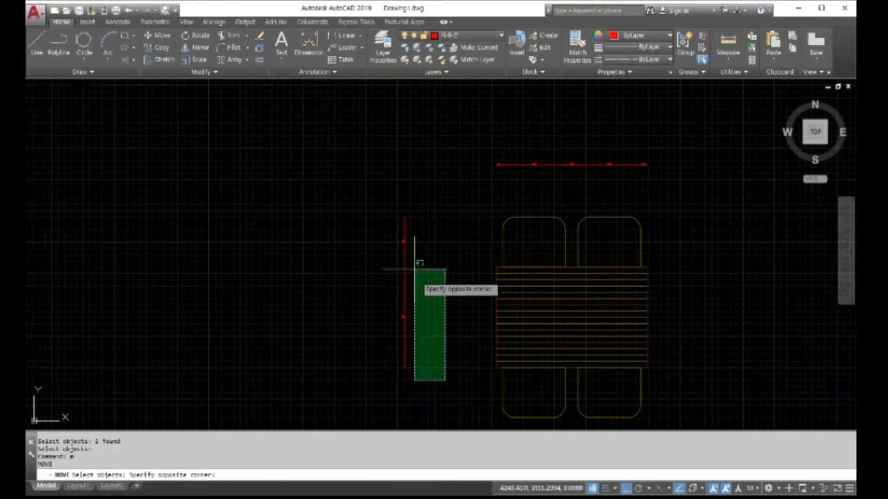
pyautogui.click(380, 202)
pyautogui.press('Return')
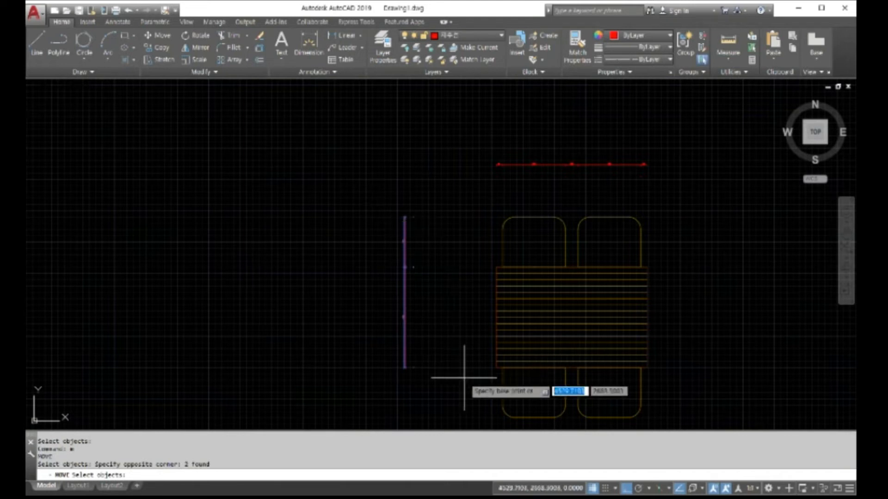
pyautogui.click(501, 359)
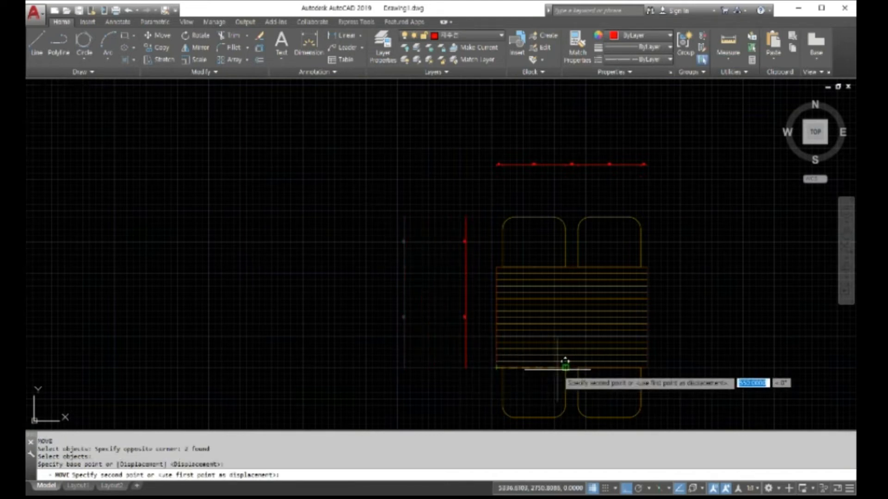
pyautogui.click(569, 365)
# - Try to move the five horizontal dimensions straight down toward the upper chairs, using the table's upper-right corner as the base point
pyautogui.rightClick(369, 297)
pyautogui.click(387, 306)
pyautogui.click(439, 129)
pyautogui.click(701, 201)
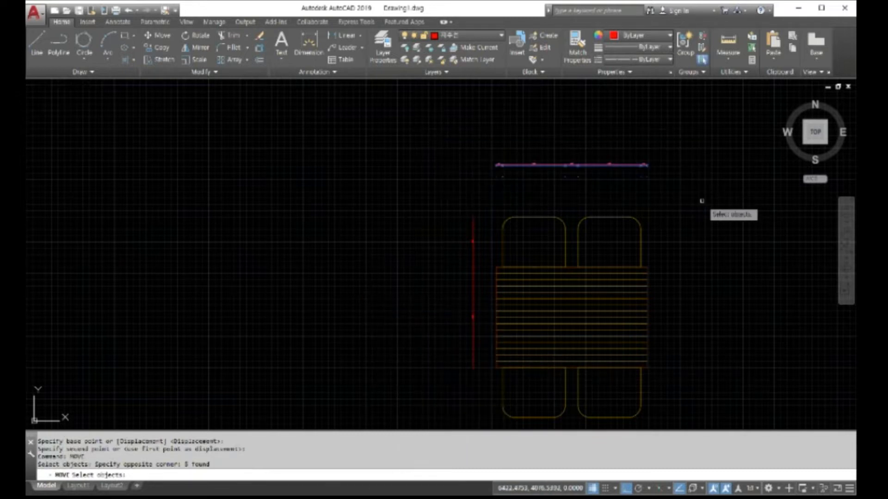
pyautogui.press('Return')
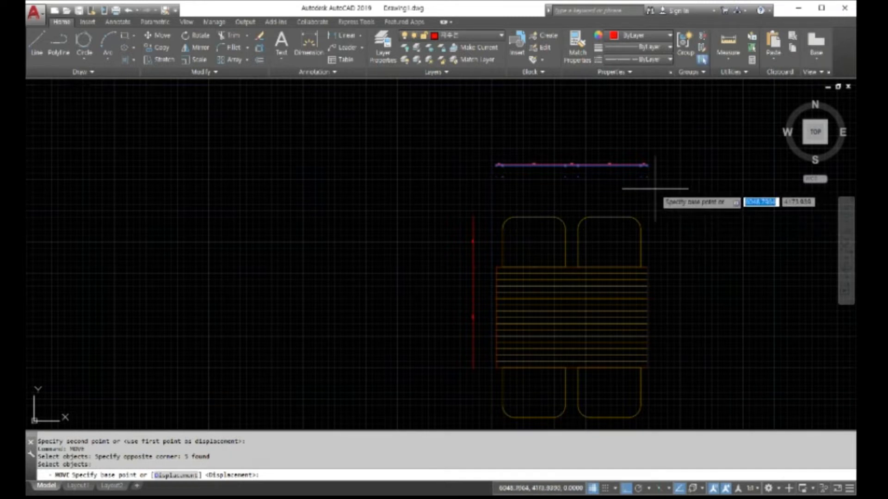
pyautogui.click(646, 268)
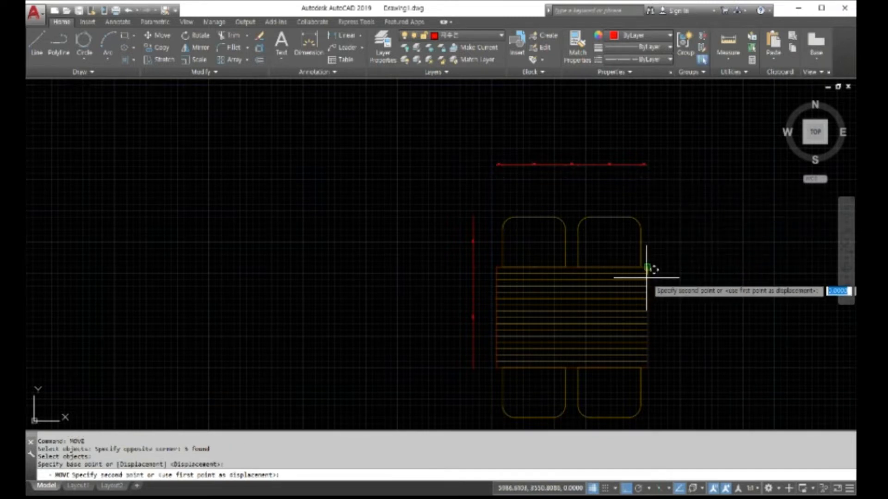
pyautogui.click(647, 301)
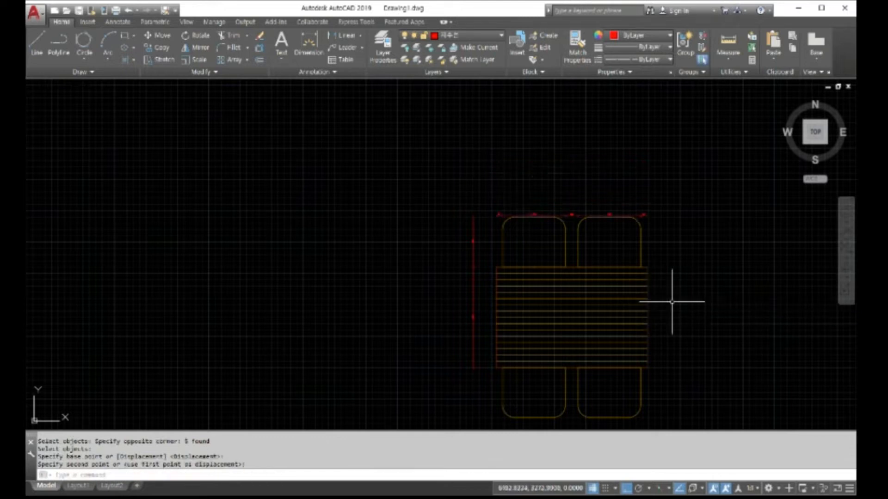
# - Undo the last move of the horizontal dimension chain
pyautogui.click(149, 36)
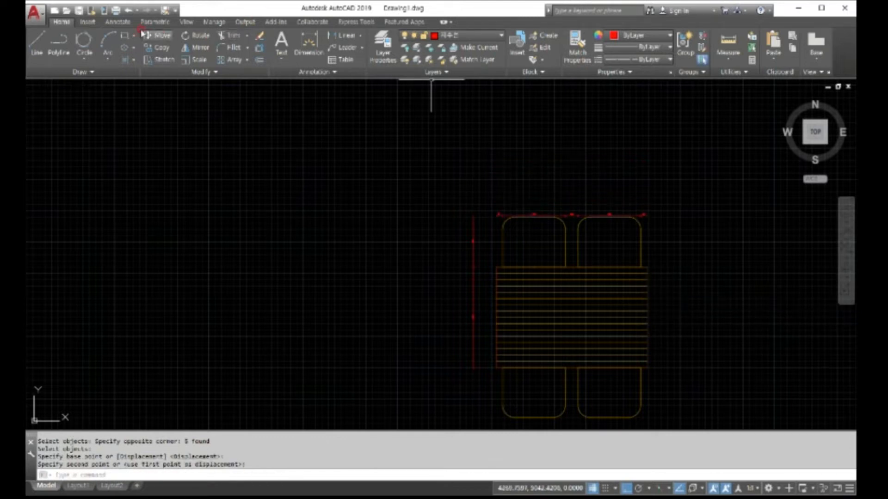
pyautogui.click(131, 10)
pyautogui.rightClick(436, 143)
pyautogui.click(450, 147)
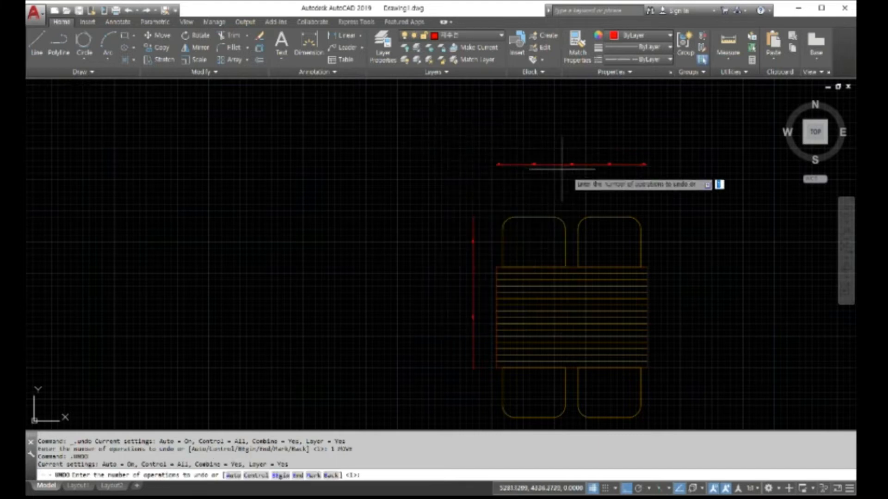
pyautogui.press('Escape')
# - Move the five horizontal dimensions straight down to just above the chairs from the table's upper-right corner, overriding object snap with None
pyautogui.rightClick(689, 192)
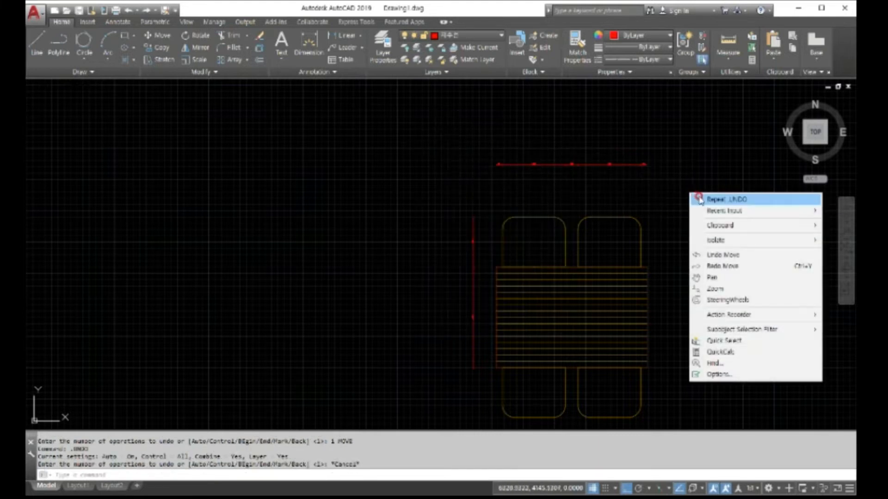
pyautogui.click(699, 199)
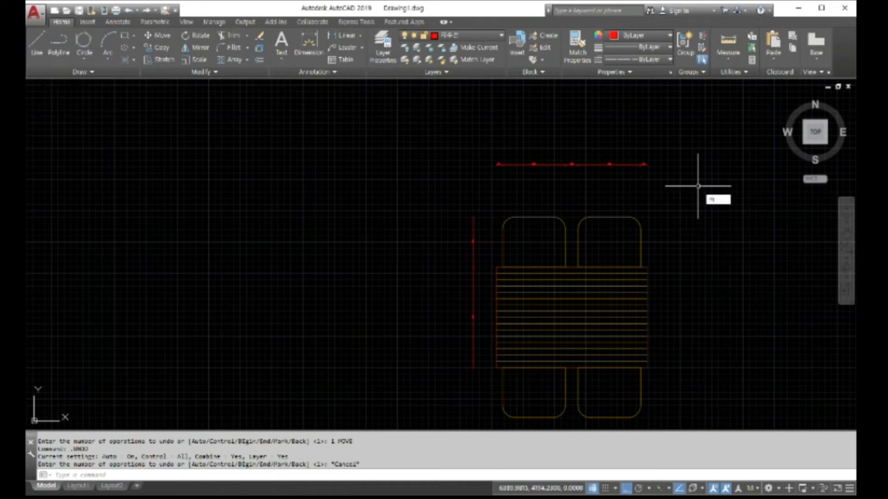
pyautogui.press('Return')
pyautogui.click(690, 183)
pyautogui.click(436, 105)
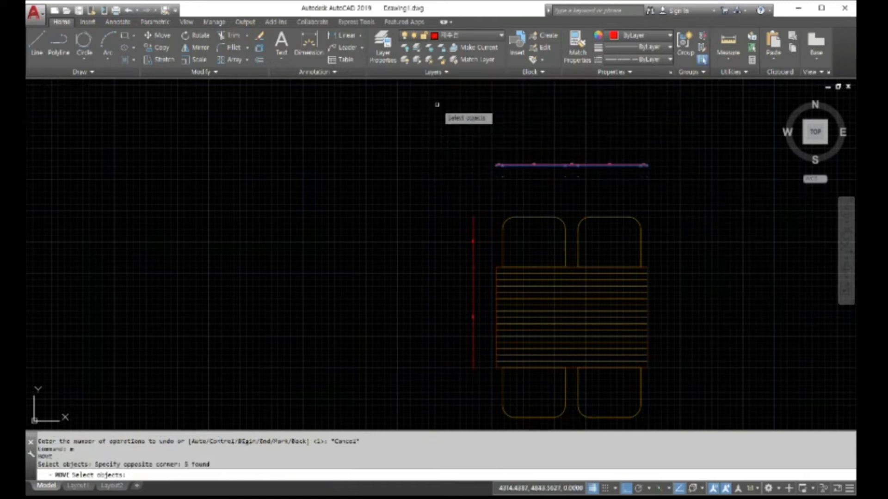
pyautogui.press('Return')
pyautogui.scroll(2, 660, 188)
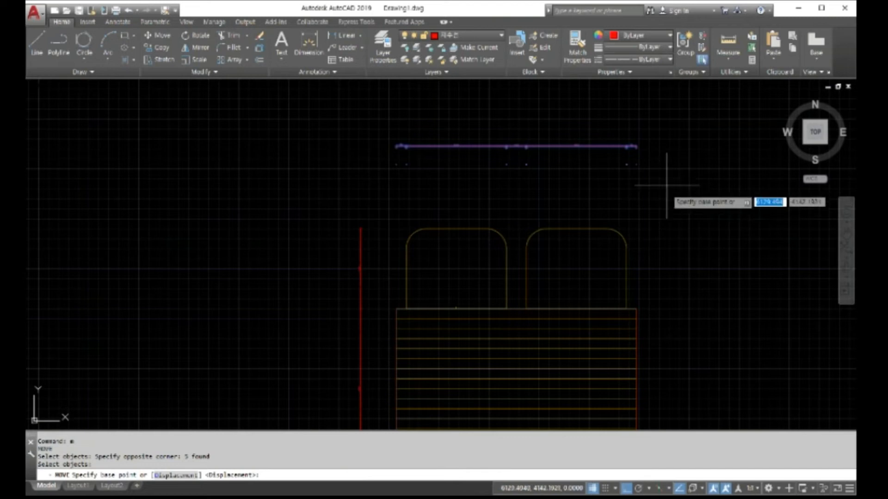
pyautogui.click(637, 308)
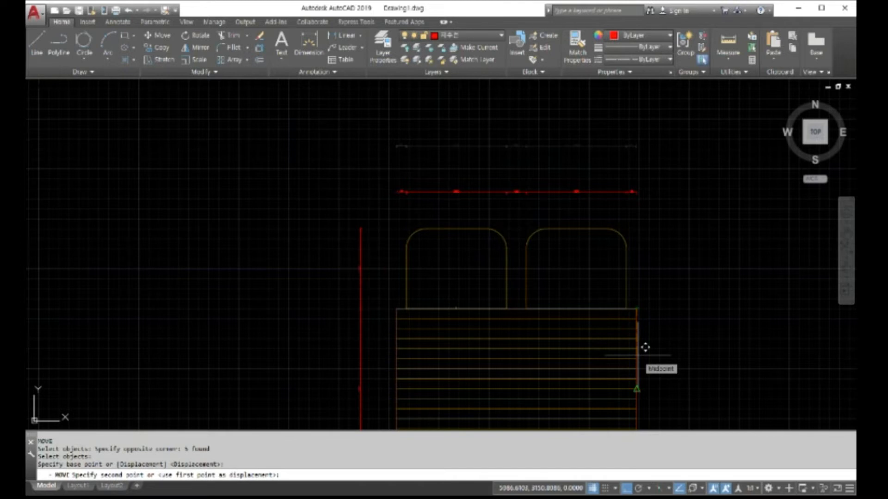
pyautogui.keyDown('shift'); pyautogui.rightClick(638, 356); pyautogui.keyUp('shift')
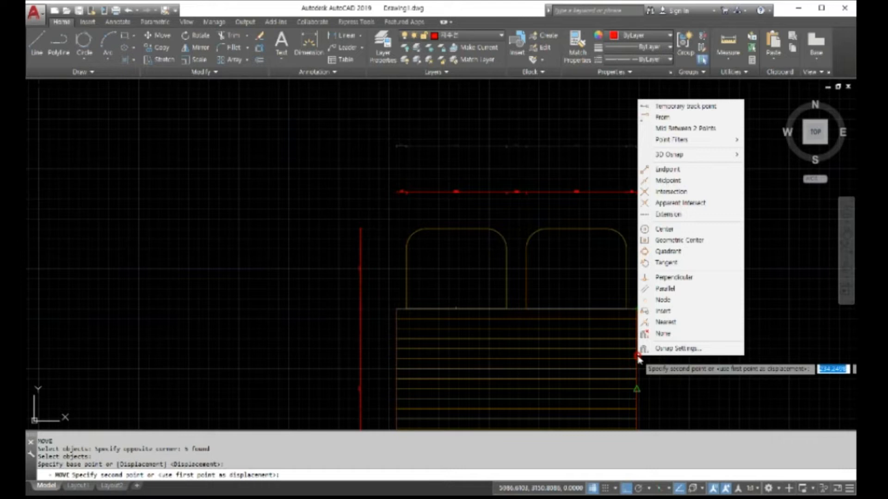
pyautogui.click(662, 334)
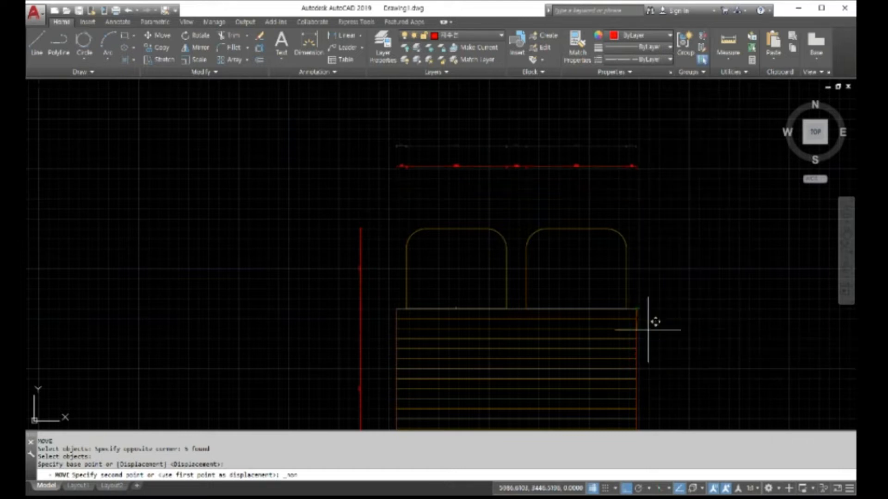
pyautogui.click(644, 362)
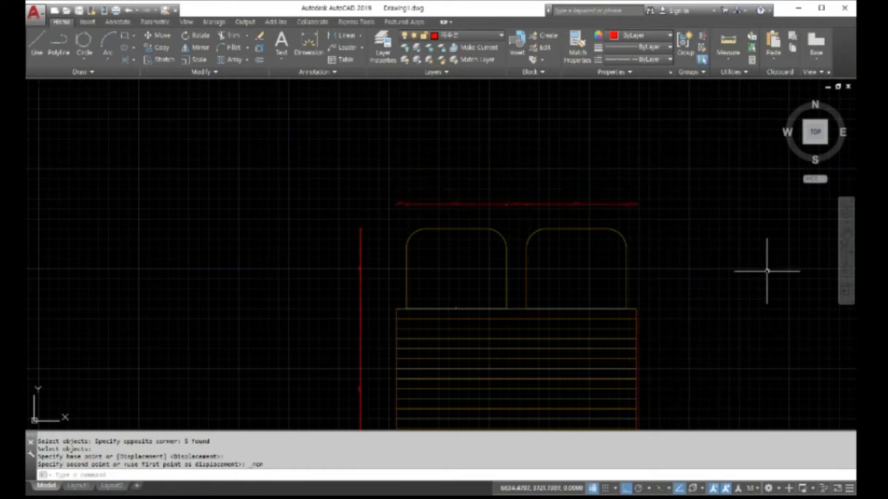
# - Examine the dimension text and extension line ticks of the upper chain and the vertical dimensions beside the chairs
pyautogui.scroll(-2, 665, 240)
pyautogui.scroll(4, 590, 237)
pyautogui.scroll(5, 352, 218)
pyautogui.scroll(-6, 366, 221)
pyautogui.scroll(4, 416, 193)
pyautogui.scroll(3, 327, 145)
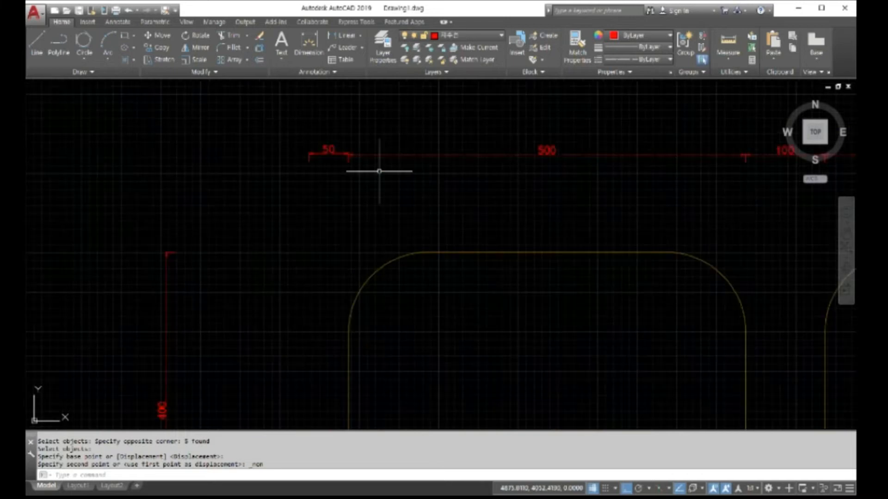
pyautogui.scroll(-1, 337, 168)
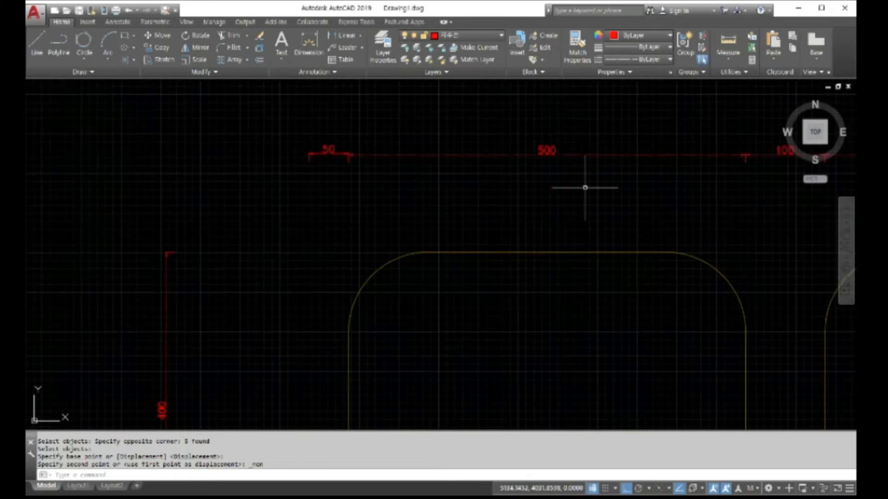
pyautogui.scroll(-6, 421, 178)
pyautogui.scroll(4, 444, 211)
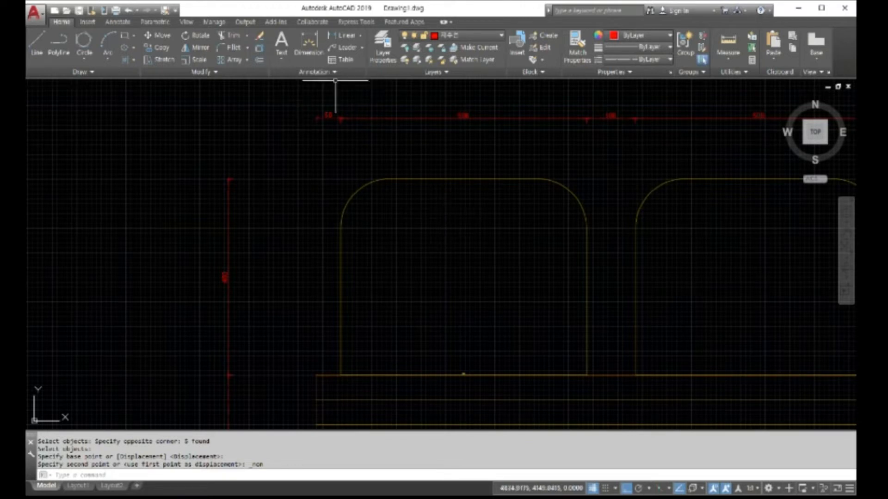
# - Override the current ISO-25 dimension style with an arrow size of 10
pyautogui.click(321, 72)
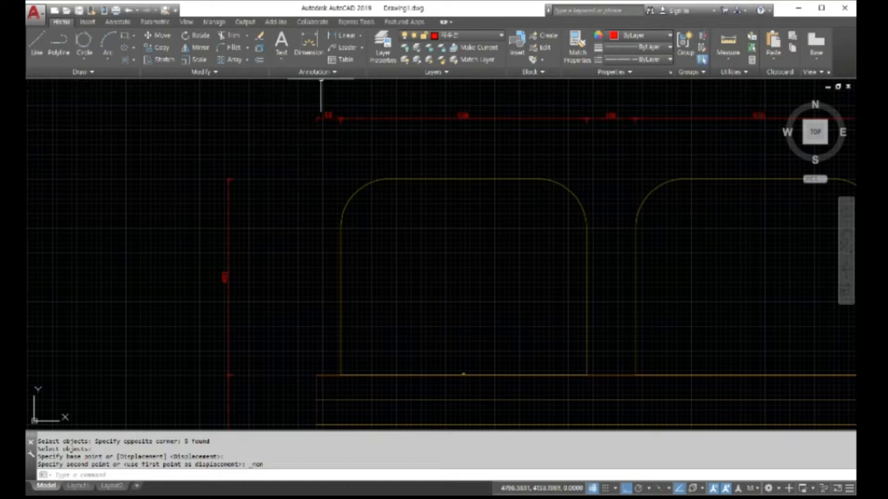
pyautogui.click(323, 73)
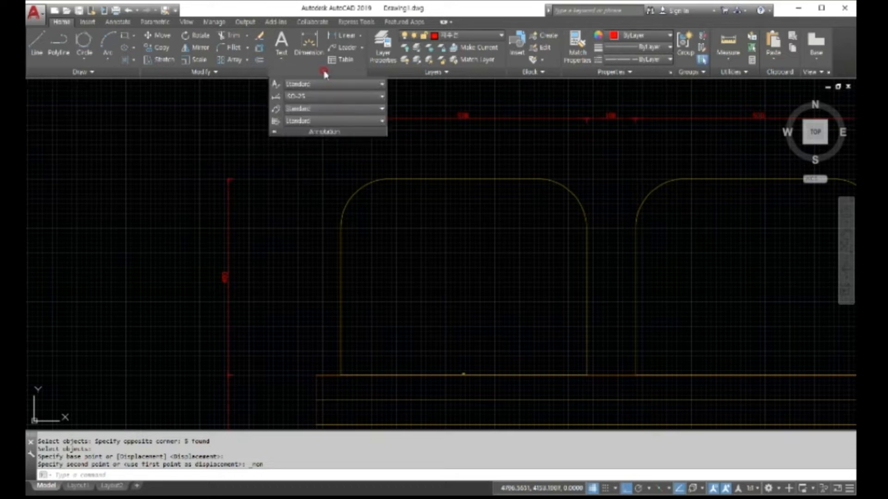
pyautogui.click(307, 96)
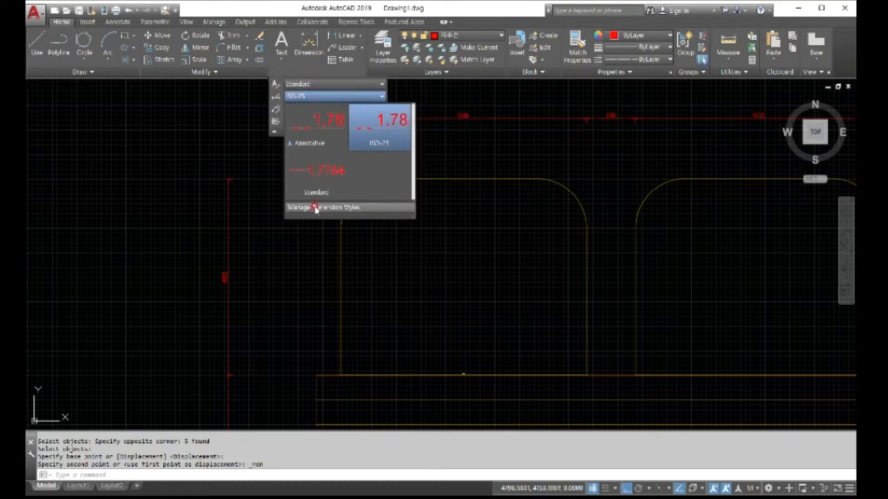
pyautogui.click(318, 207)
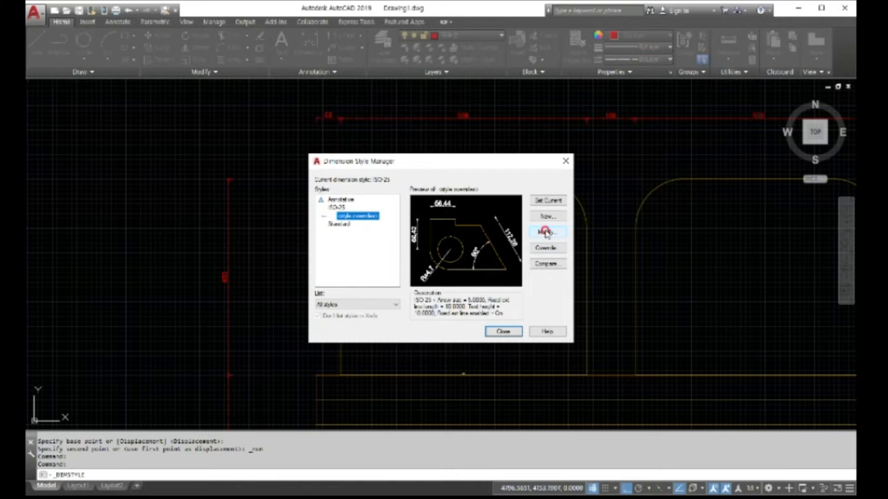
pyautogui.click(546, 248)
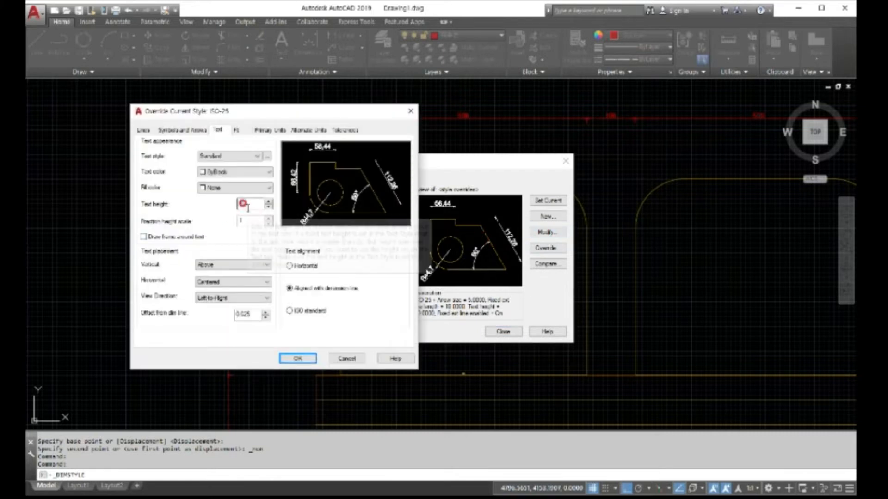
pyautogui.click(178, 130)
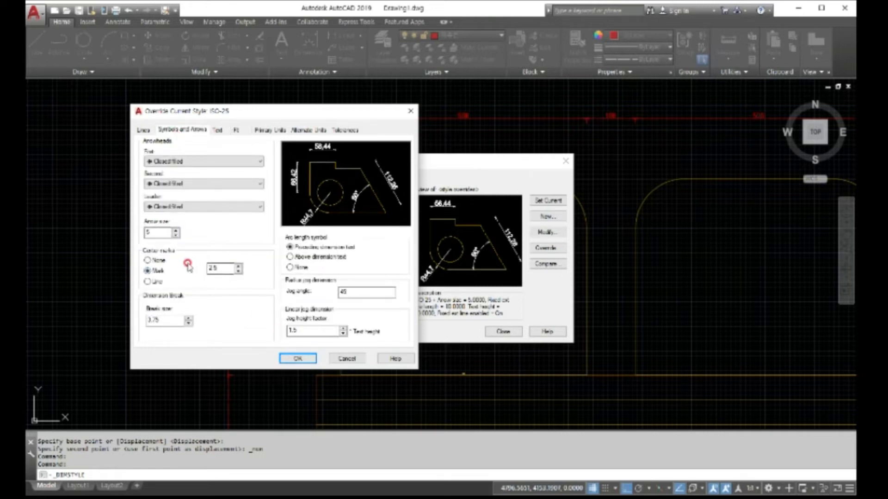
pyautogui.moveTo(154, 231); pyautogui.dragTo(141, 232)
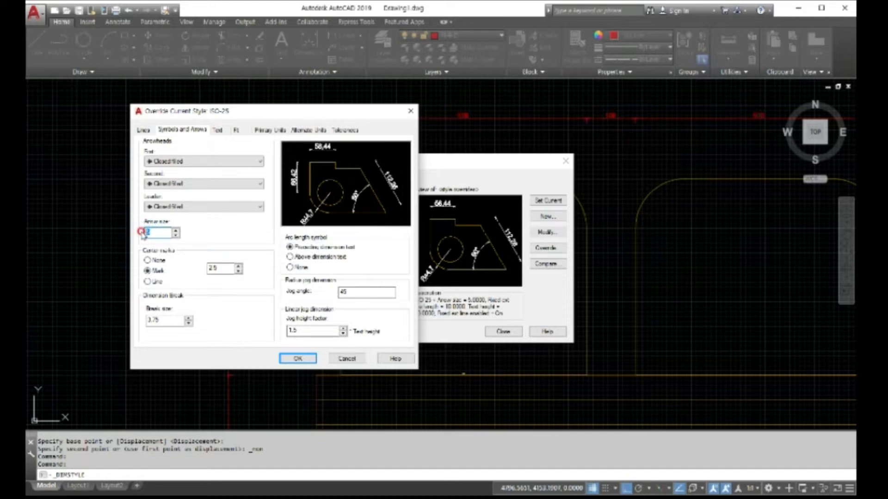
pyautogui.write('10')
pyautogui.click(206, 334)
pyautogui.click(295, 358)
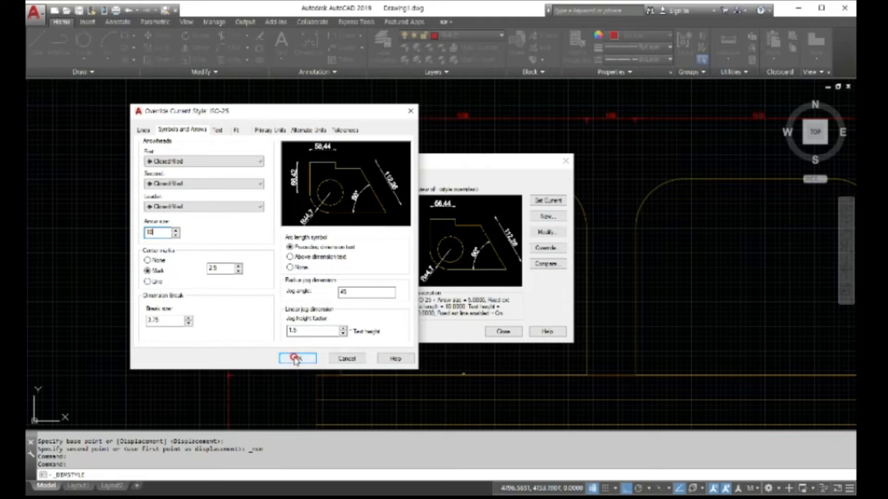
# - Set the dimension text height of the ISO-25 style override to 20 and close the style manager
pyautogui.click(218, 130)
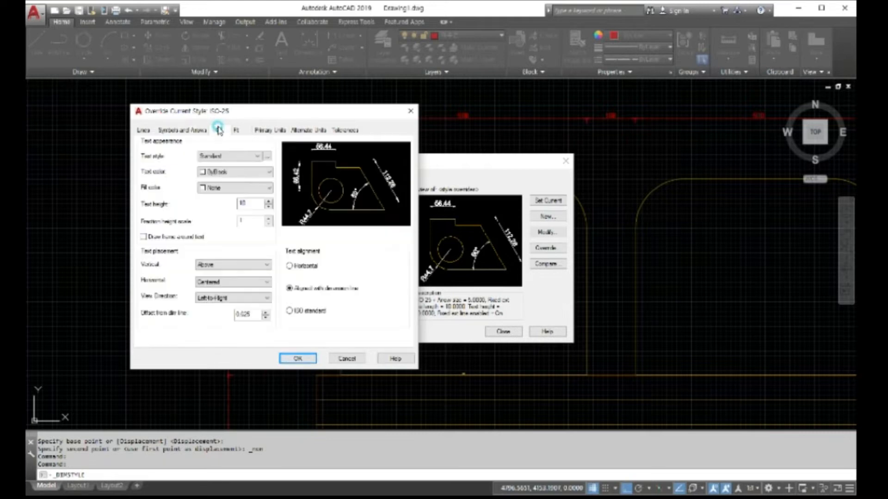
pyautogui.moveTo(245, 203); pyautogui.dragTo(233, 205)
pyautogui.click(298, 358)
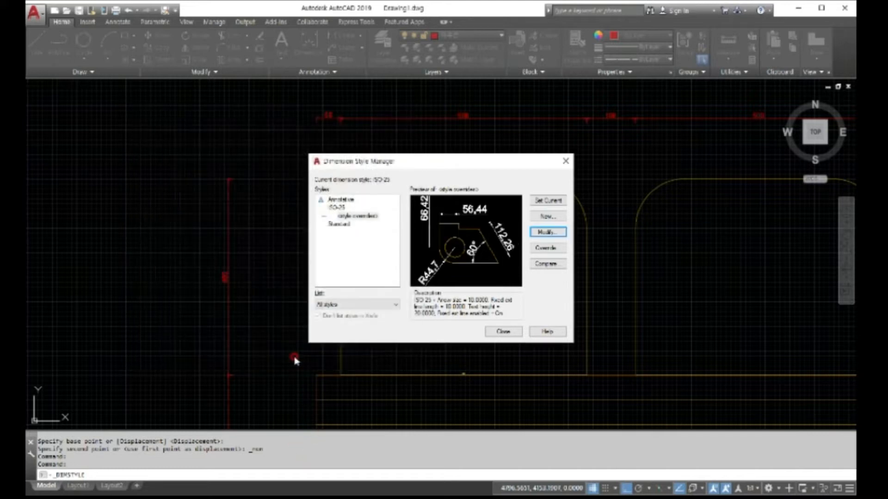
pyautogui.click(502, 332)
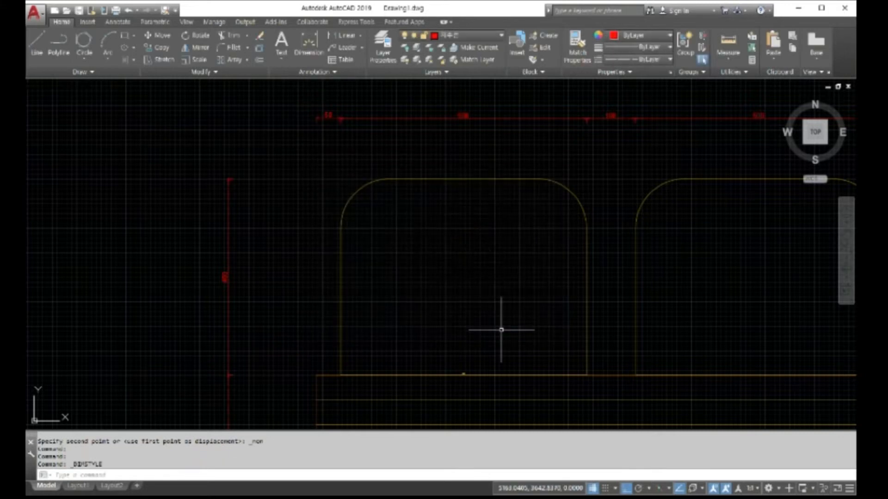
pyautogui.scroll(-2, 280, 219)
pyautogui.scroll(1, 265, 203)
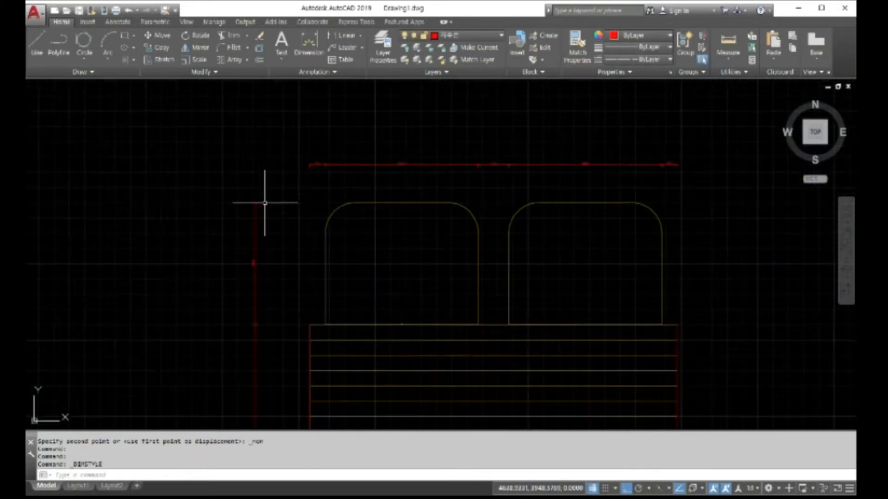
pyautogui.scroll(1, 265, 203)
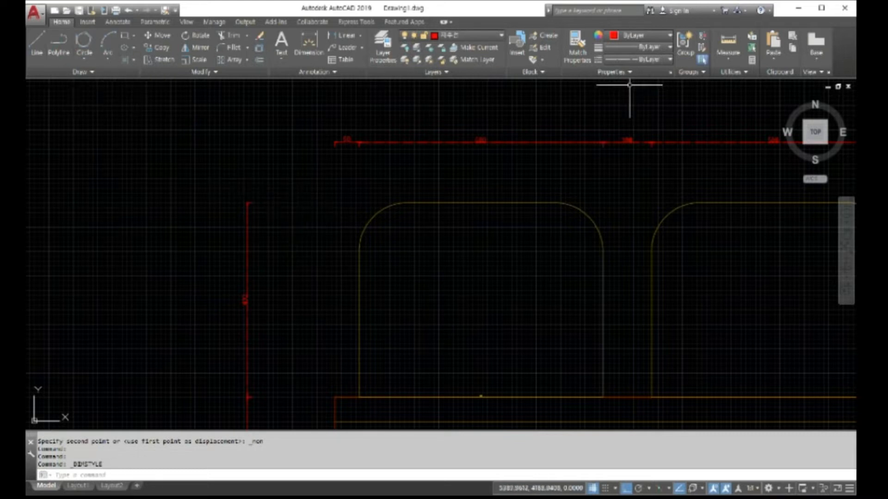
pyautogui.click(308, 45)
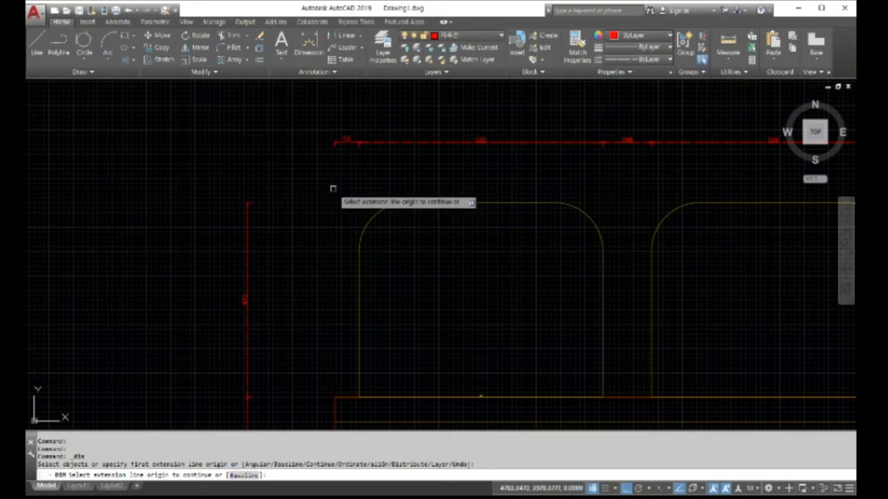
pyautogui.press('Return')
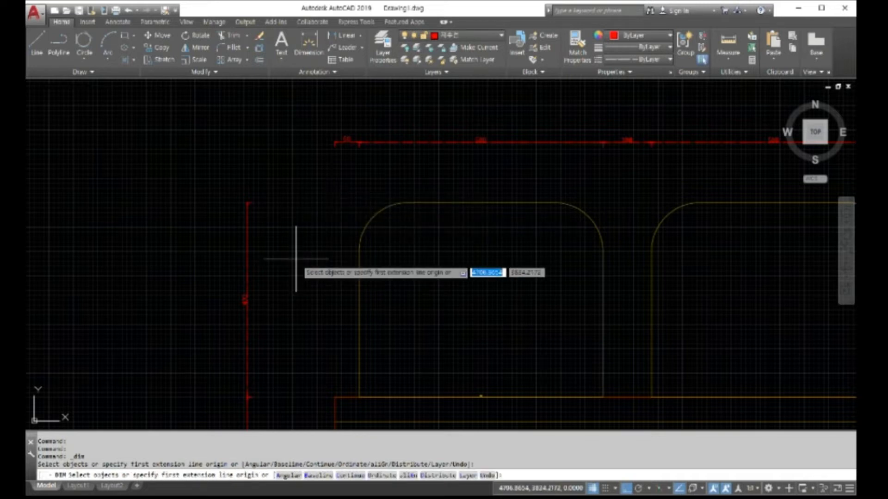
pyautogui.click(280, 395)
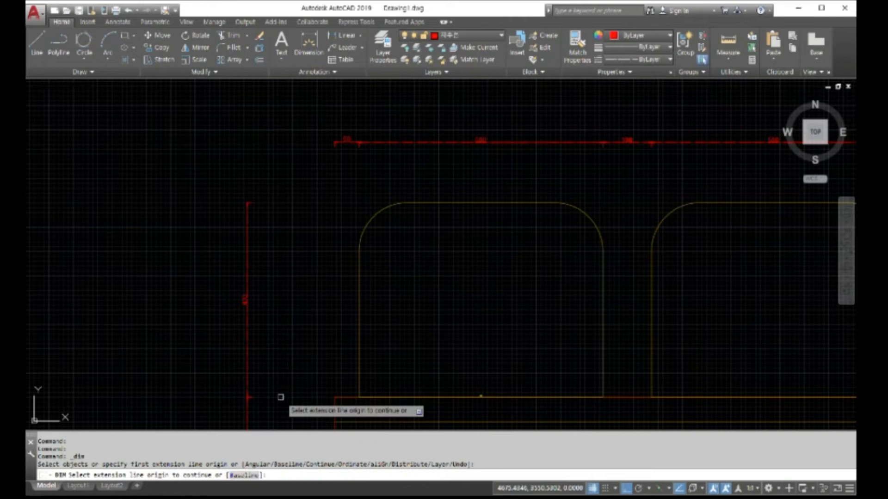
pyautogui.press('Escape')
pyautogui.click(308, 57)
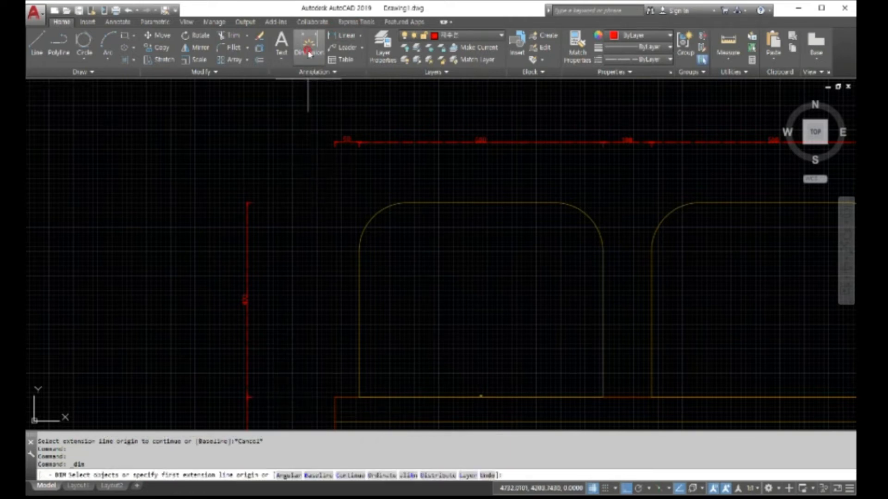
pyautogui.click(308, 55)
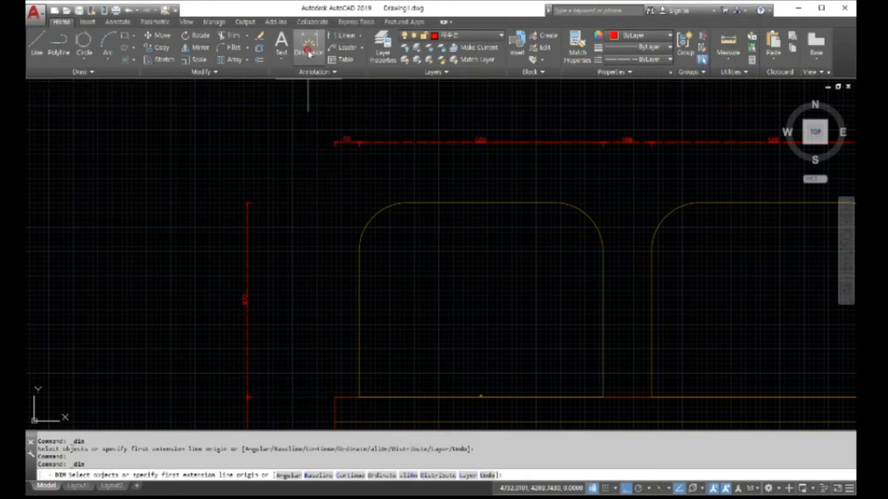
pyautogui.click(360, 37)
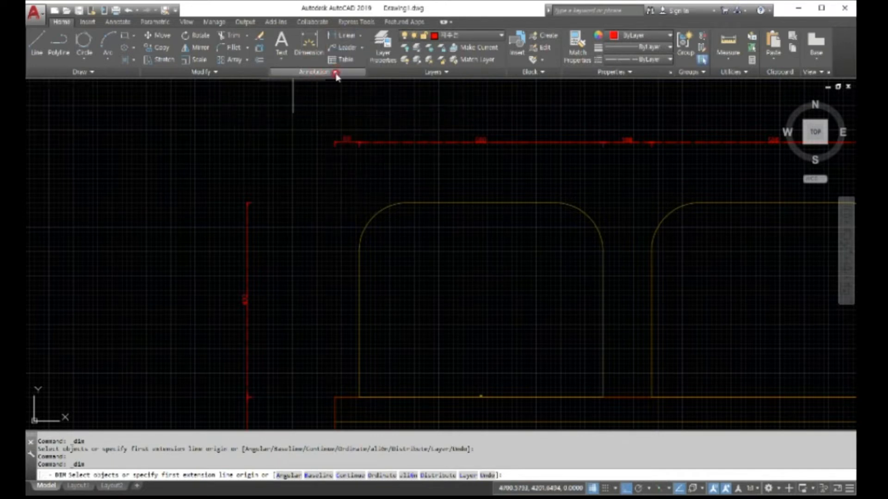
pyautogui.click(357, 37)
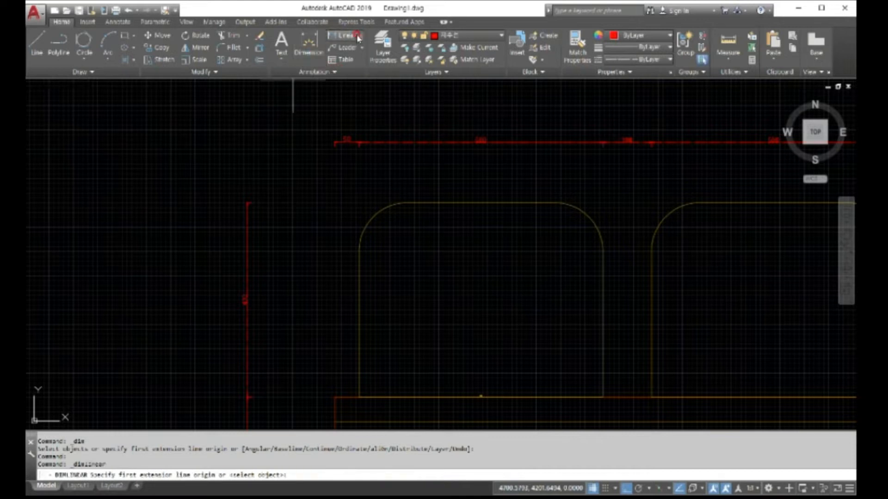
pyautogui.click(358, 37)
pyautogui.click(360, 36)
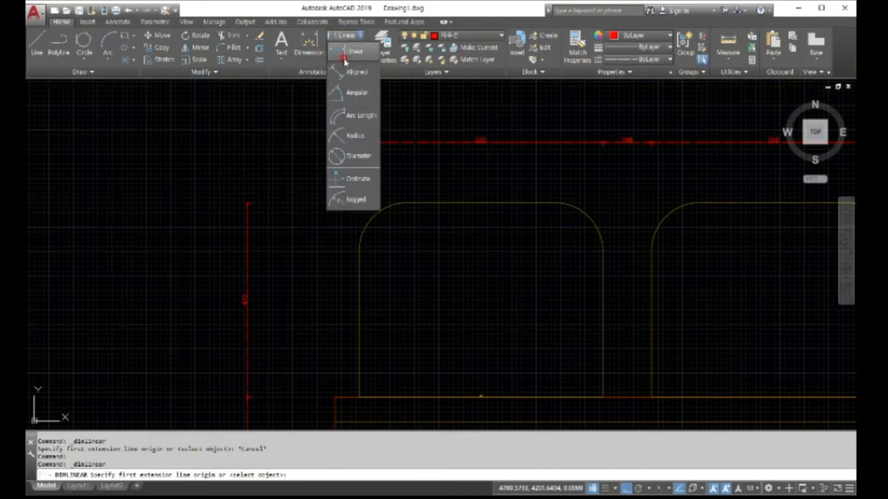
pyautogui.click(345, 59)
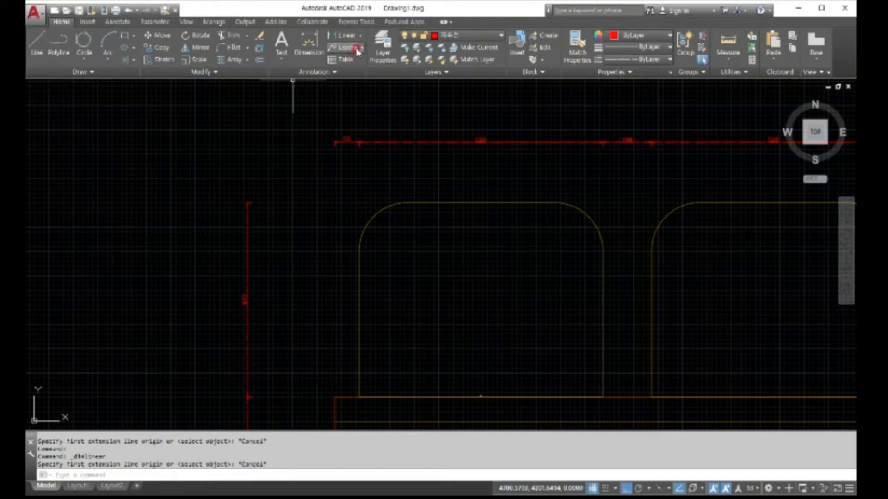
pyautogui.click(358, 48)
pyautogui.click(359, 48)
pyautogui.click(360, 48)
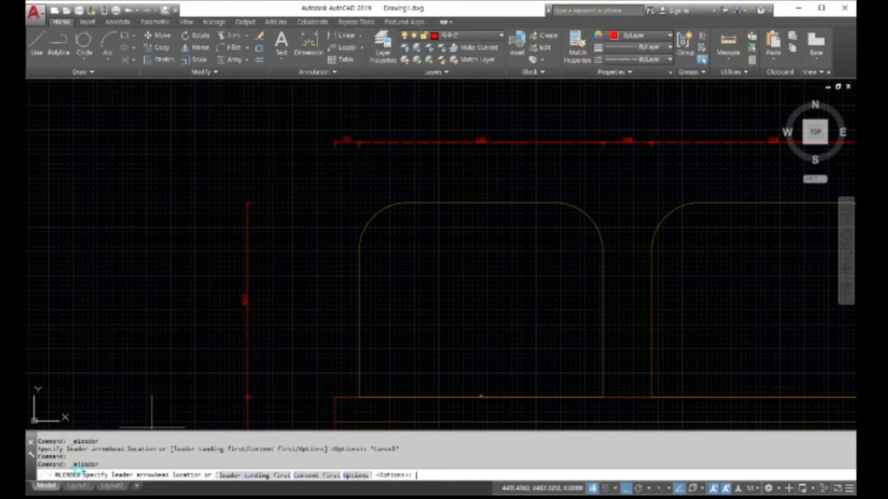
pyautogui.press('Escape')
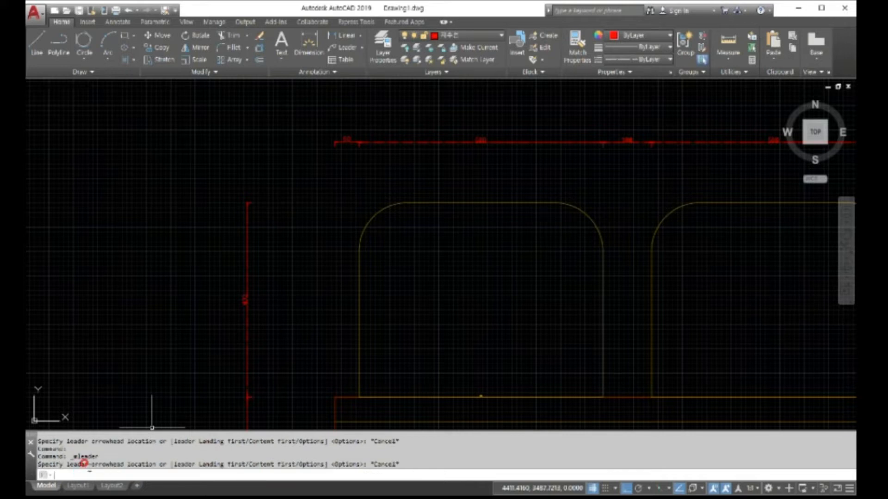
# - Review the text, arrow, line and fit settings of the ISO-25 style override using the DDIM command
pyautogui.write('ddim')
pyautogui.press('Return')
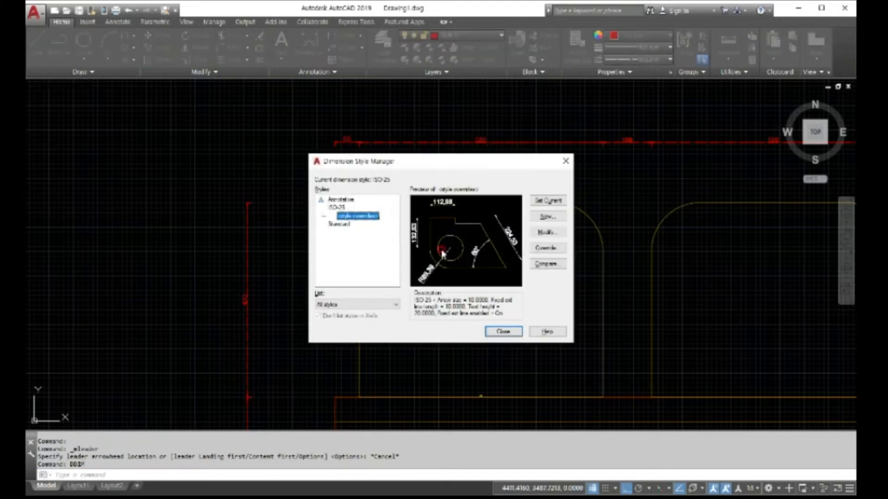
pyautogui.click(553, 234)
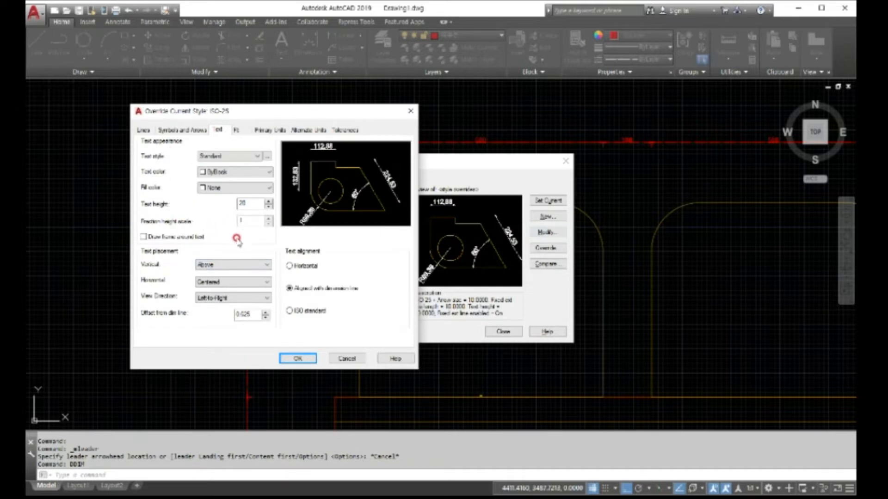
pyautogui.click(186, 129)
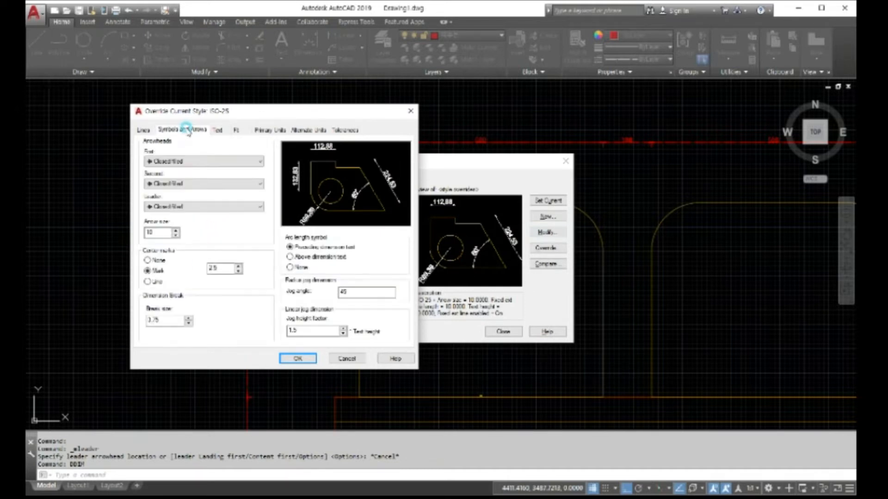
pyautogui.click(142, 130)
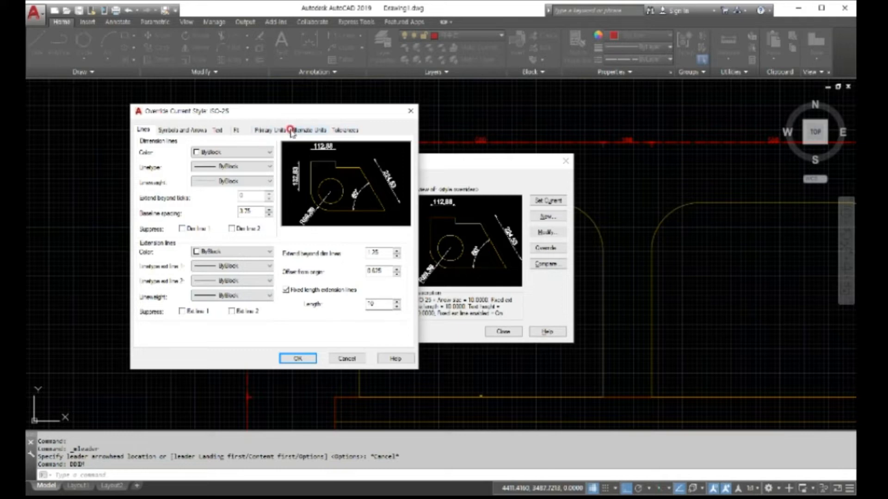
pyautogui.click(227, 130)
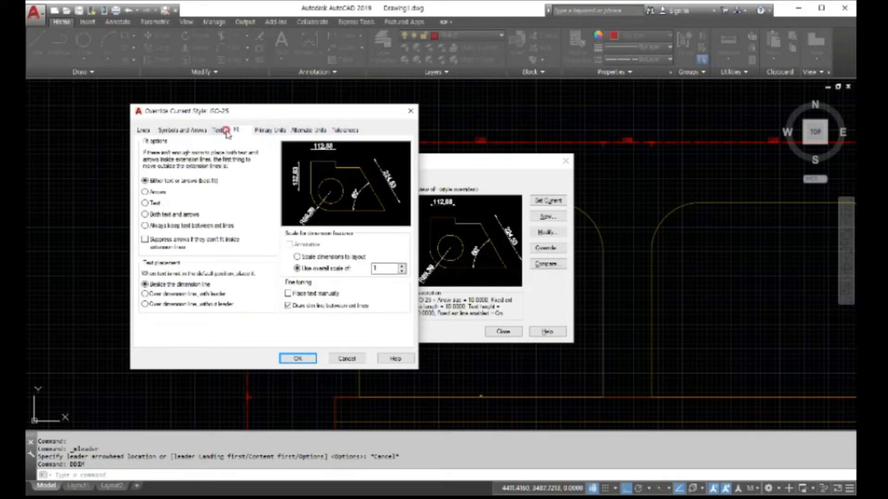
pyautogui.click(224, 131)
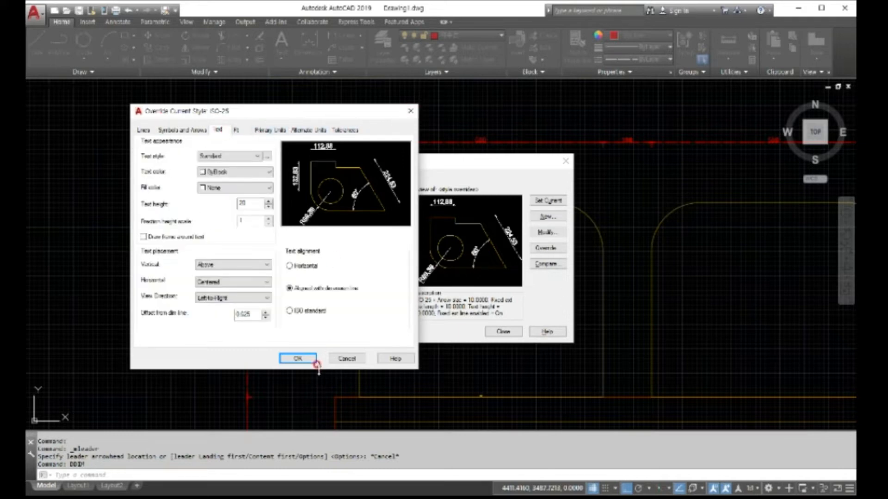
pyautogui.click(298, 359)
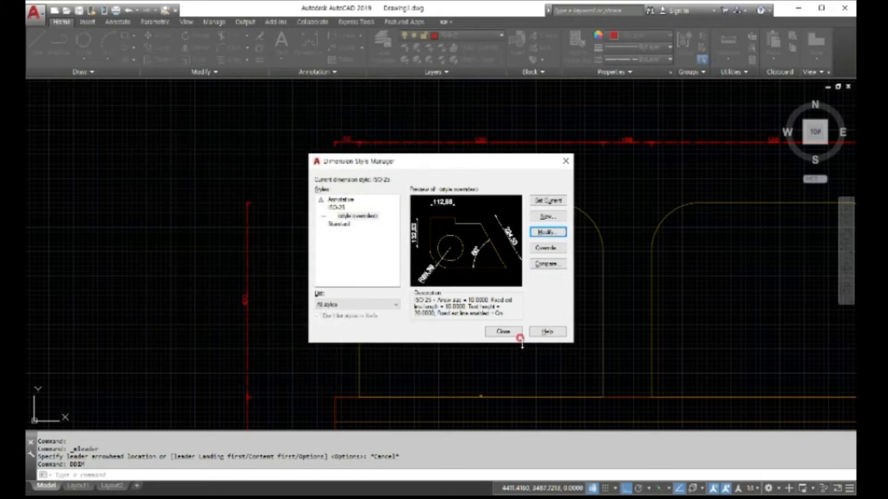
pyautogui.click(503, 332)
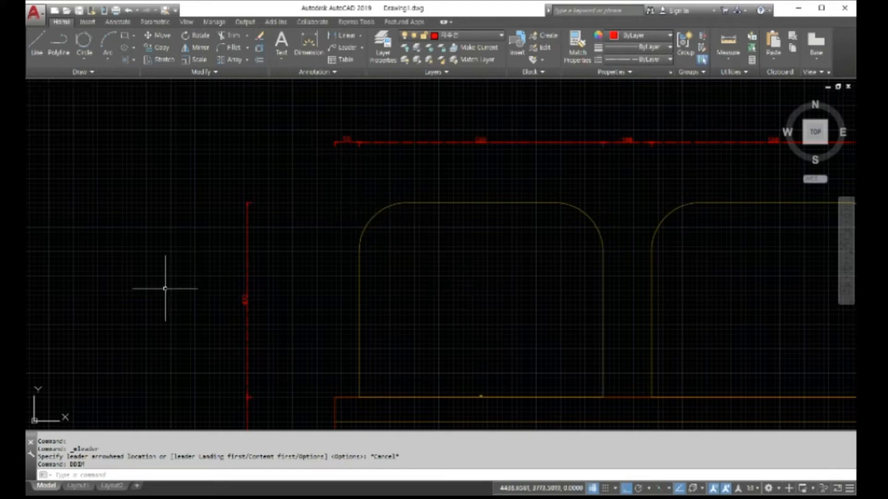
# - Add a radius dimension to the upper-left rounded corner of the left chair, with its text outside the arc
pyautogui.click(328, 48)
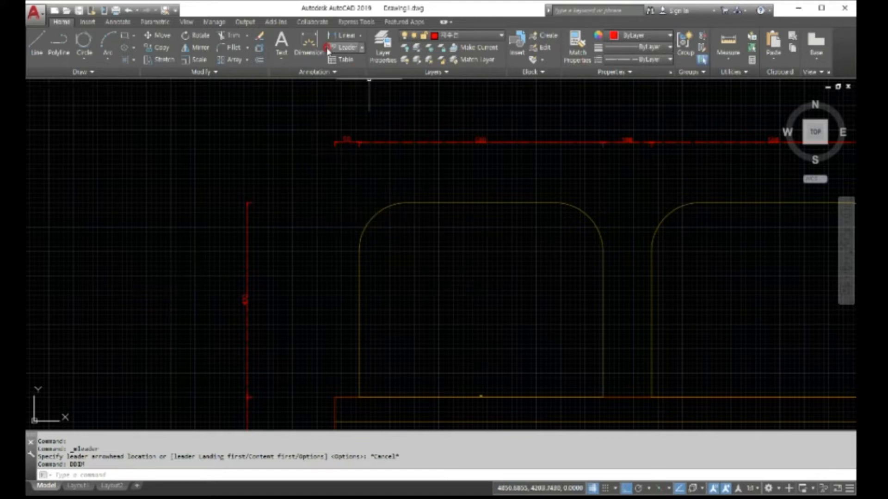
pyautogui.click(360, 36)
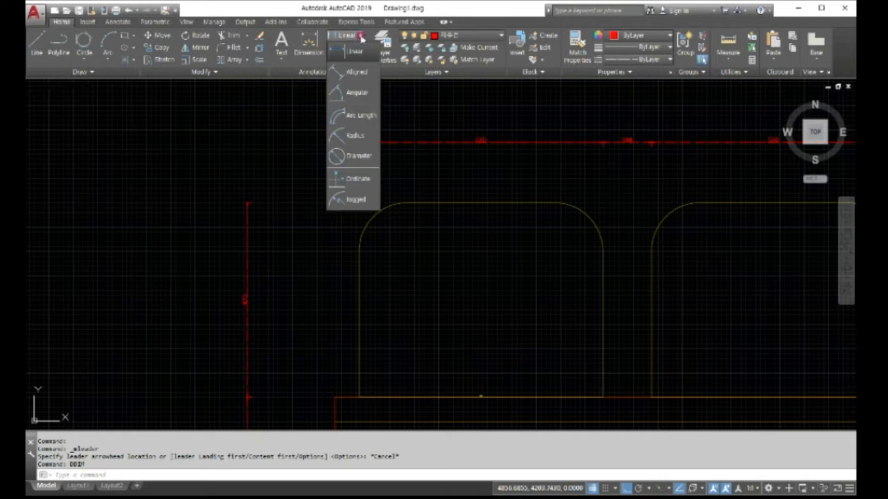
pyautogui.click(337, 135)
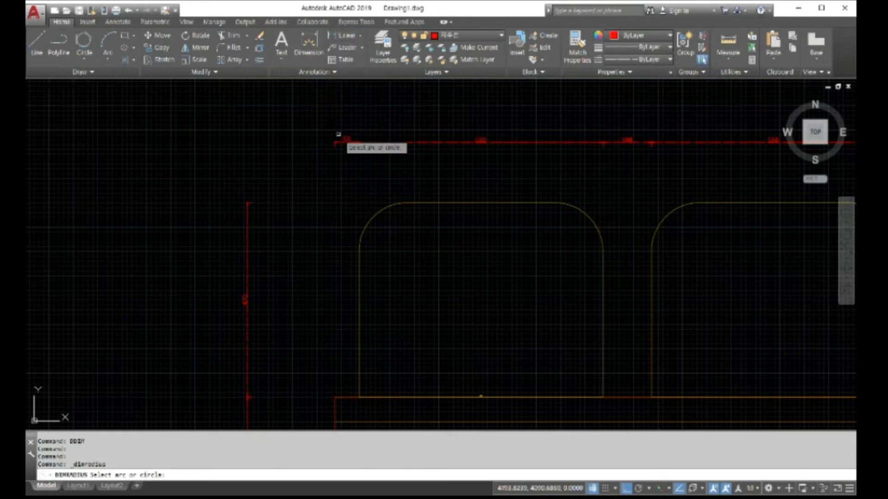
pyautogui.click(368, 219)
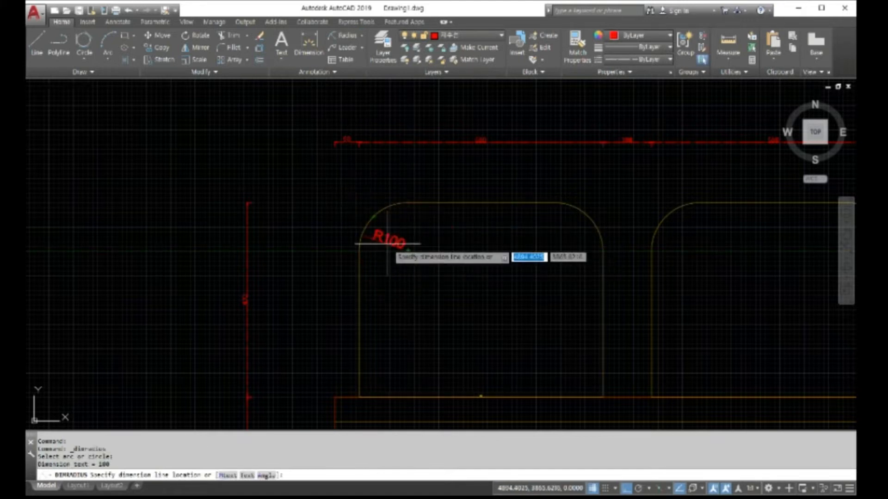
pyautogui.click(370, 211)
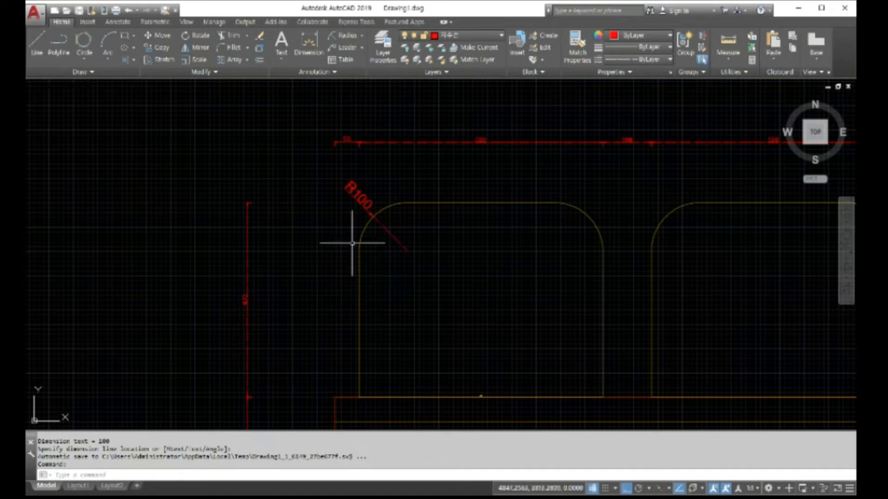
pyautogui.click(369, 212)
pyautogui.doubleClick(368, 212)
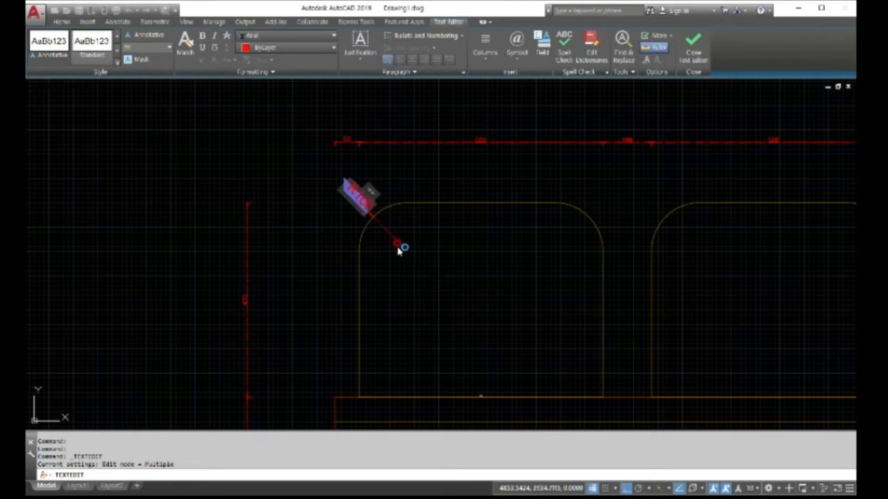
pyautogui.press('Escape')
pyautogui.click(733, 273)
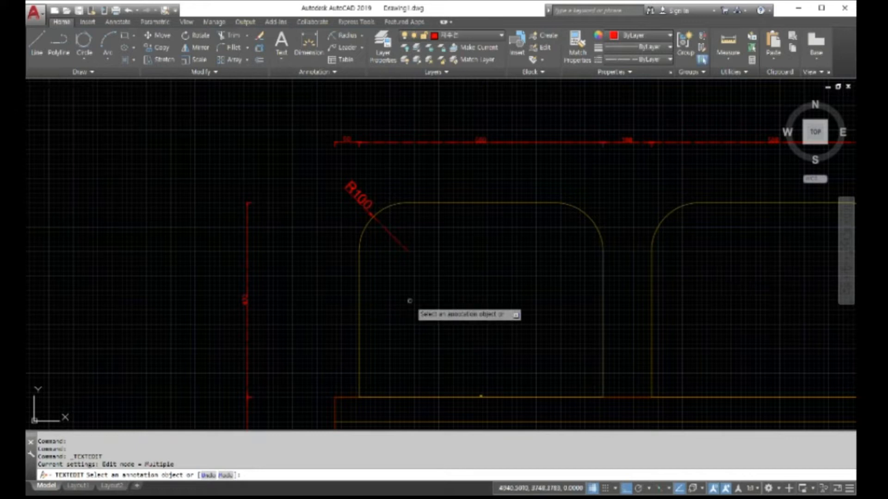
pyautogui.click(251, 475)
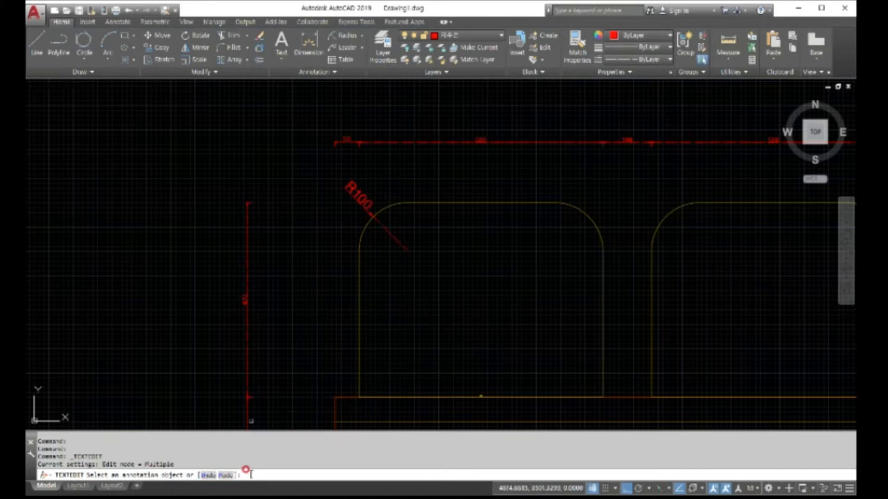
pyautogui.press('Escape')
# - Review the primary units, alternate units, tolerances, arrowhead and line settings of the ISO-25 style override with DDIM, leaving without changes
pyautogui.click(226, 474)
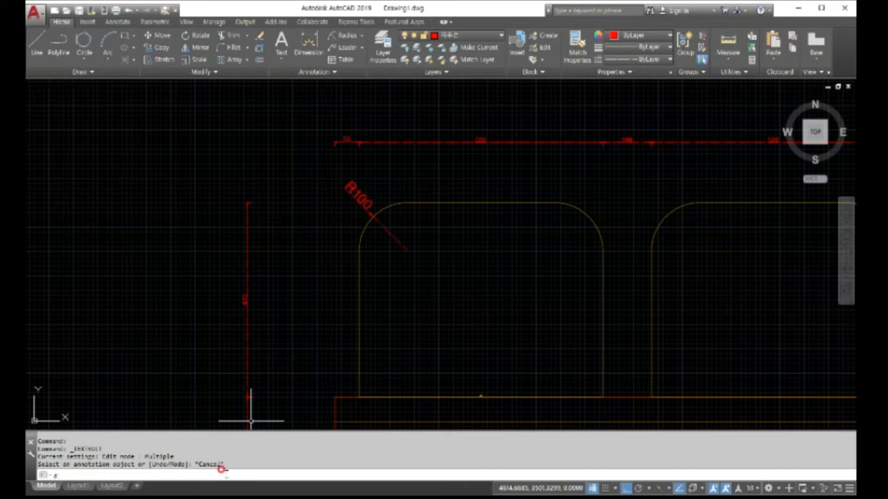
pyautogui.write('ddim')
pyautogui.press('Return')
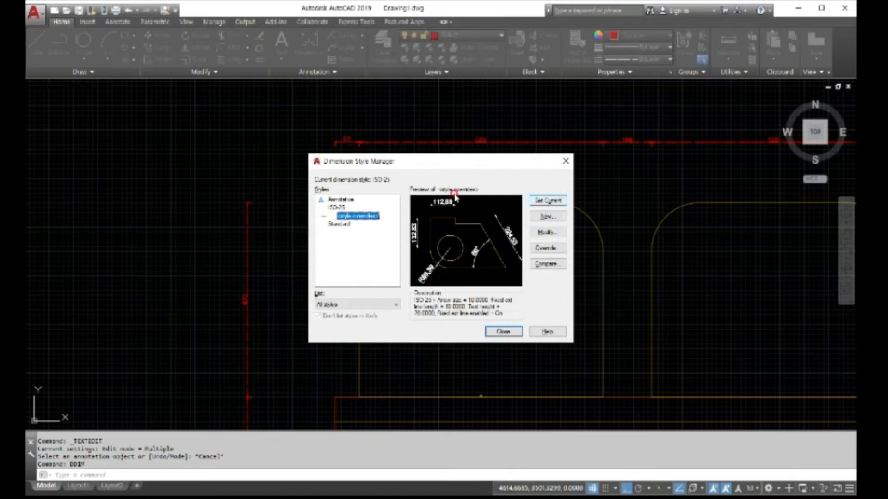
pyautogui.click(551, 235)
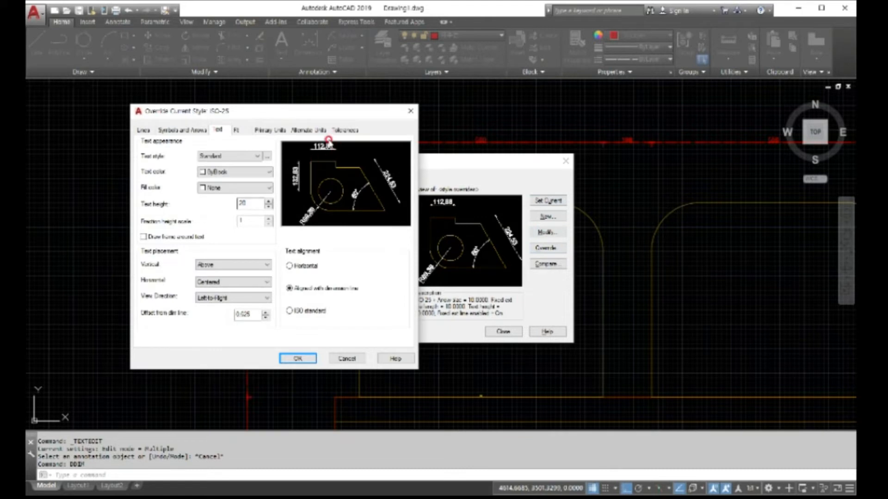
pyautogui.click(266, 130)
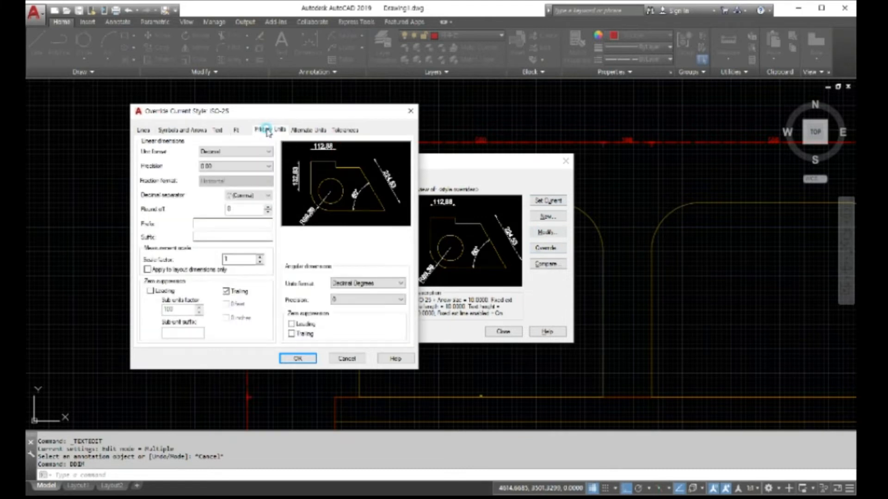
pyautogui.click(303, 131)
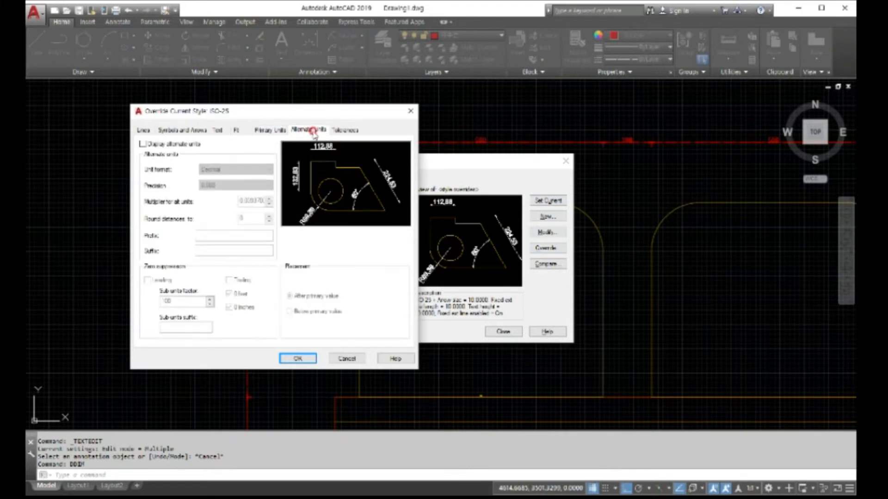
pyautogui.click(348, 131)
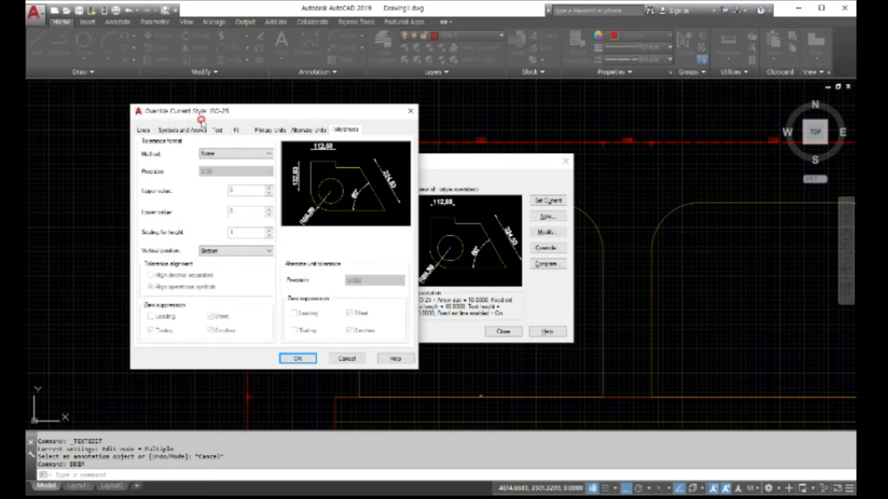
pyautogui.click(177, 130)
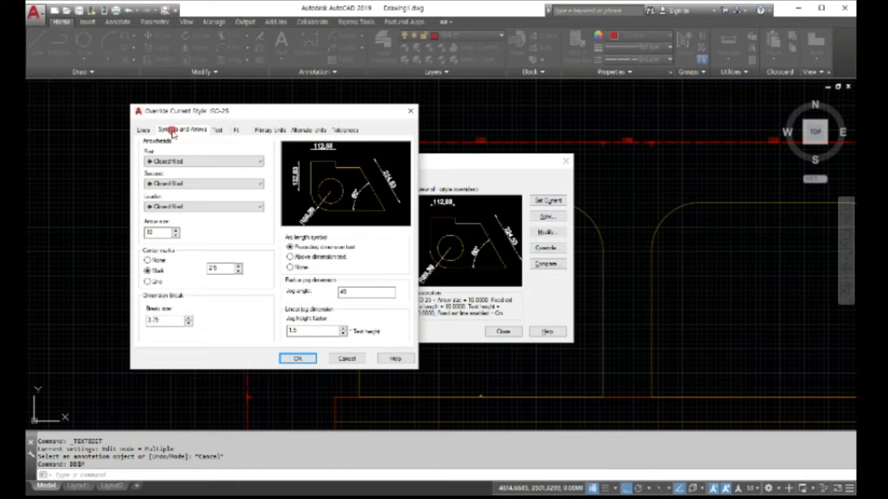
pyautogui.click(261, 185)
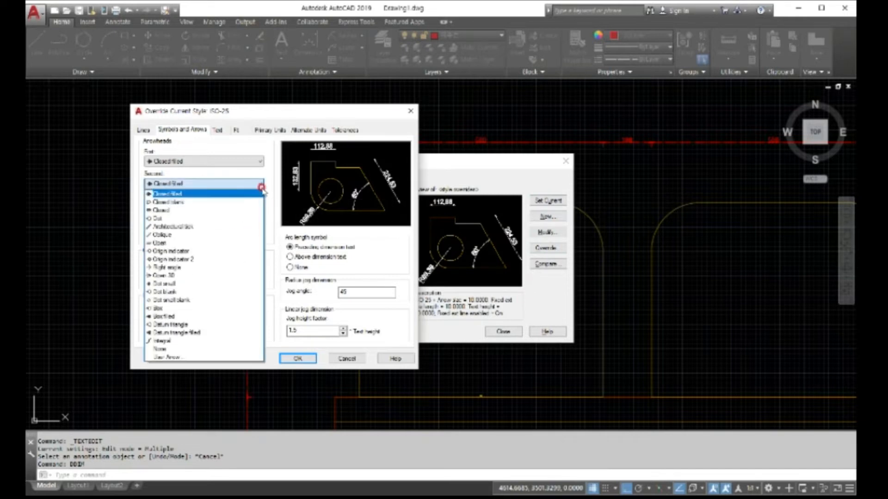
pyautogui.click(260, 184)
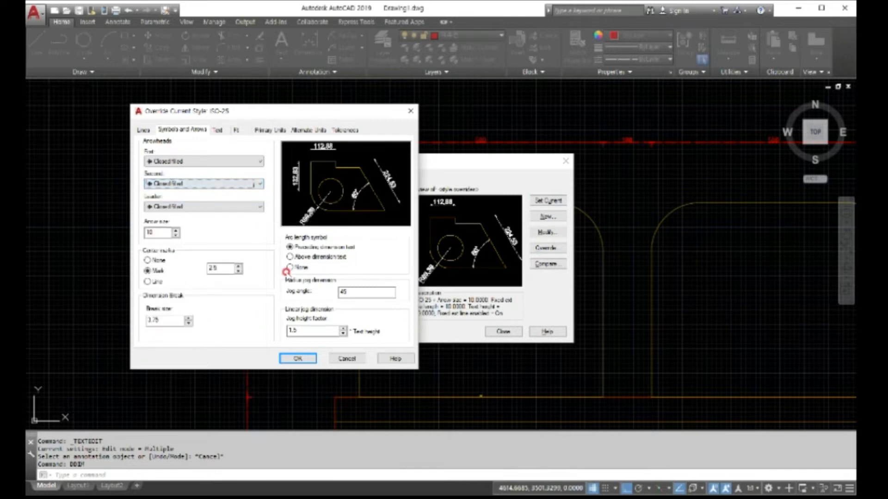
pyautogui.click(145, 130)
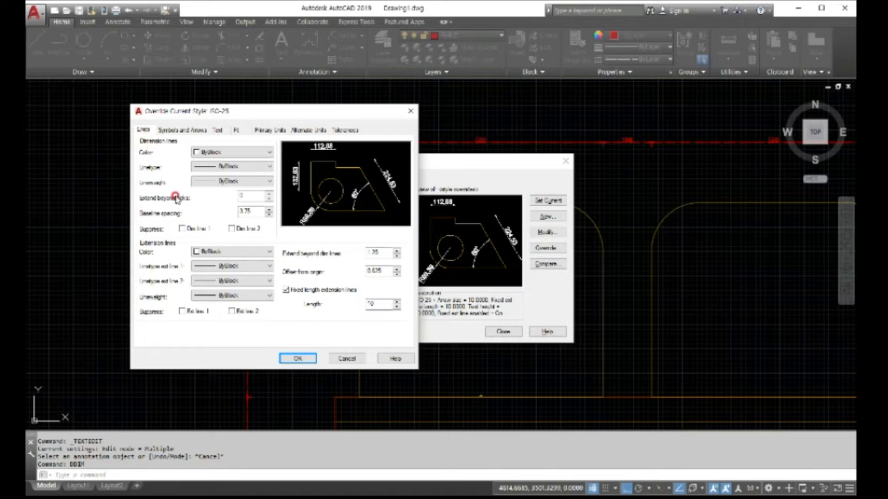
pyautogui.click(348, 129)
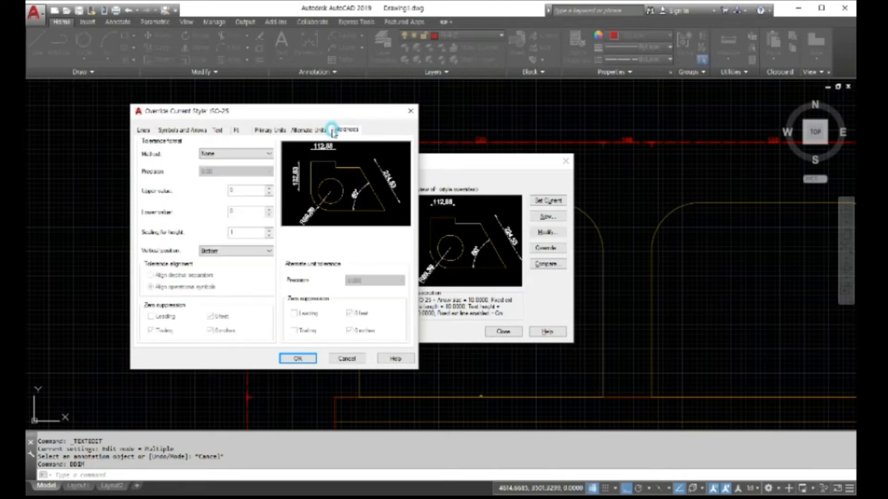
pyautogui.click(308, 130)
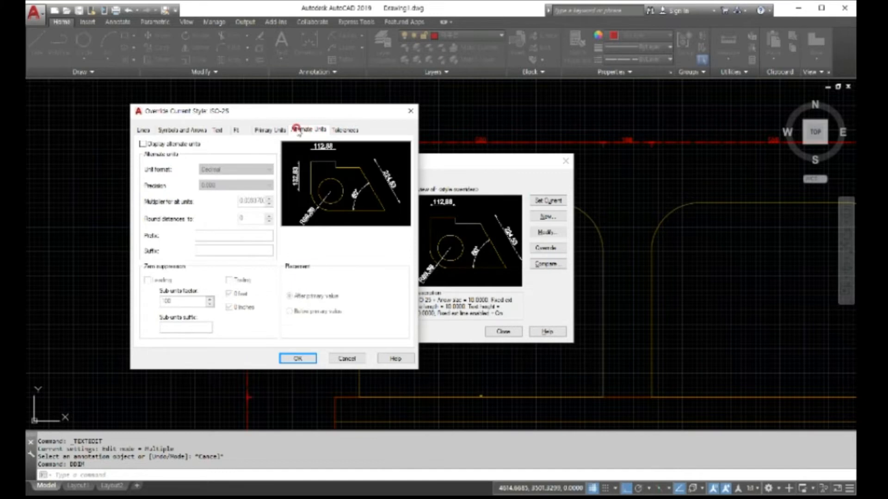
pyautogui.click(274, 131)
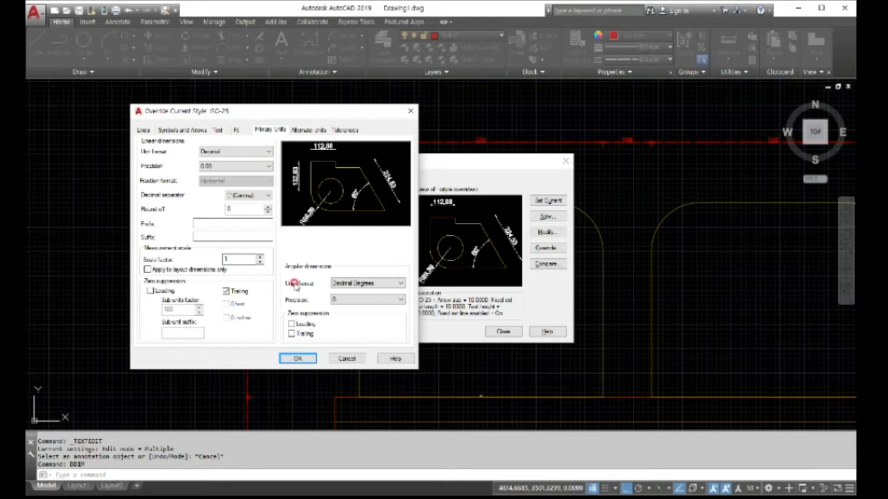
pyautogui.click(348, 359)
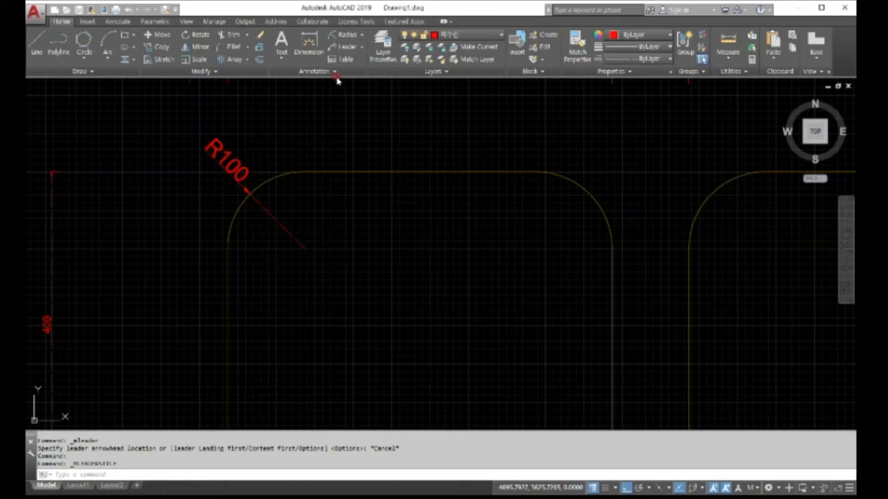
# - Add a radius dimension to the upper-right rounded corner of the left chair, with its text inside the arc
pyautogui.click(334, 36)
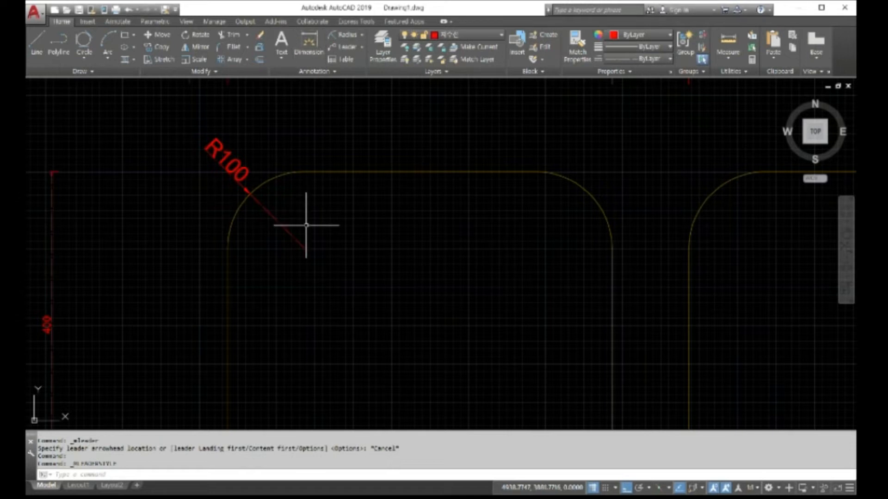
pyautogui.click(588, 193)
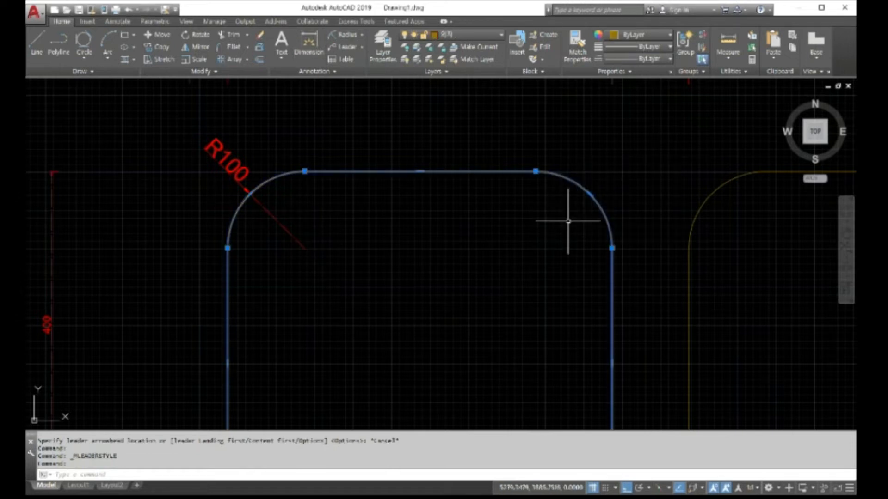
pyautogui.click(584, 192)
pyautogui.press('Escape')
pyautogui.press('Escape')
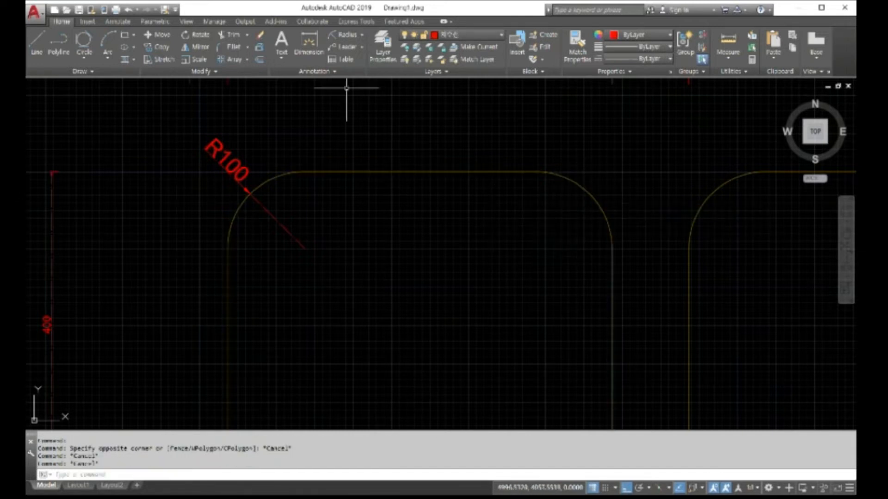
pyautogui.click(345, 36)
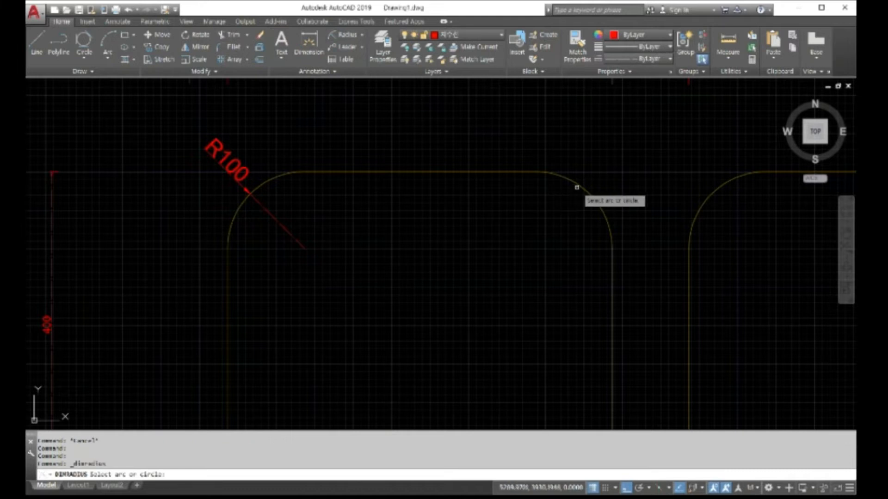
pyautogui.click(592, 194)
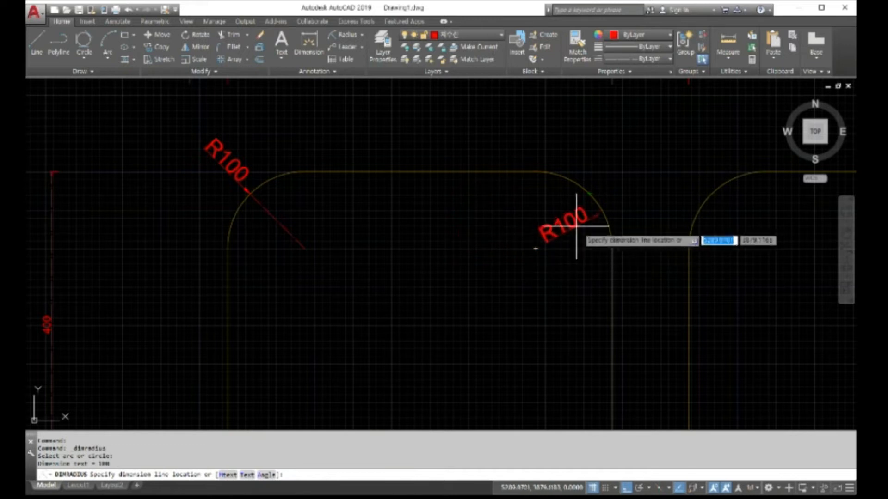
pyautogui.click(580, 190)
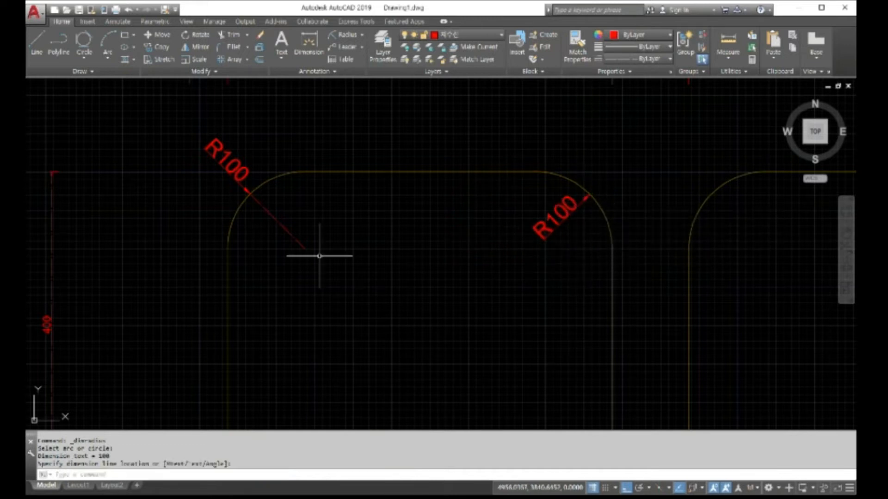
# - Erase the radius dimension at the upper-left corner of the left chair
pyautogui.click(333, 247)
pyautogui.write('e')
pyautogui.press('Return')
pyautogui.click(298, 238)
pyautogui.press('Return')
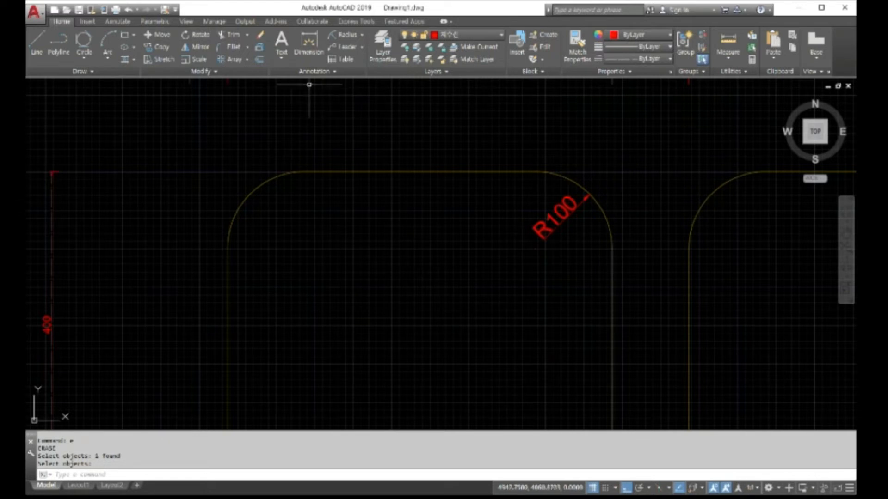
pyautogui.click(342, 50)
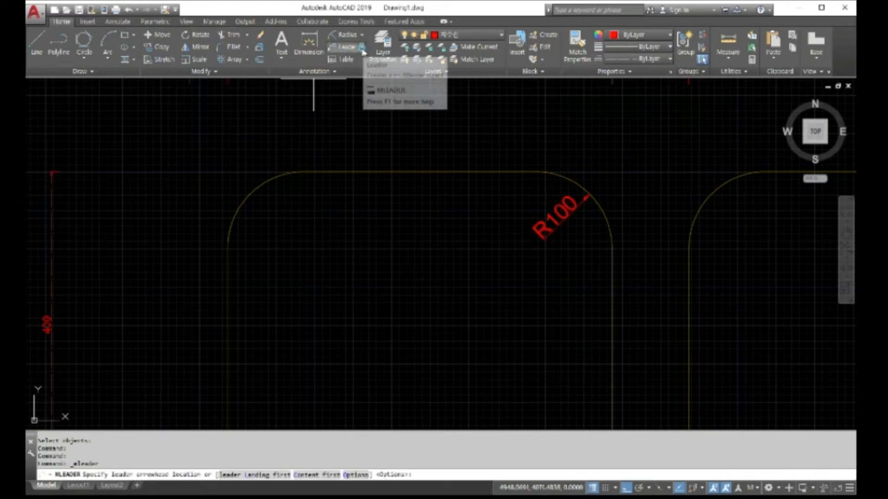
pyautogui.click(362, 48)
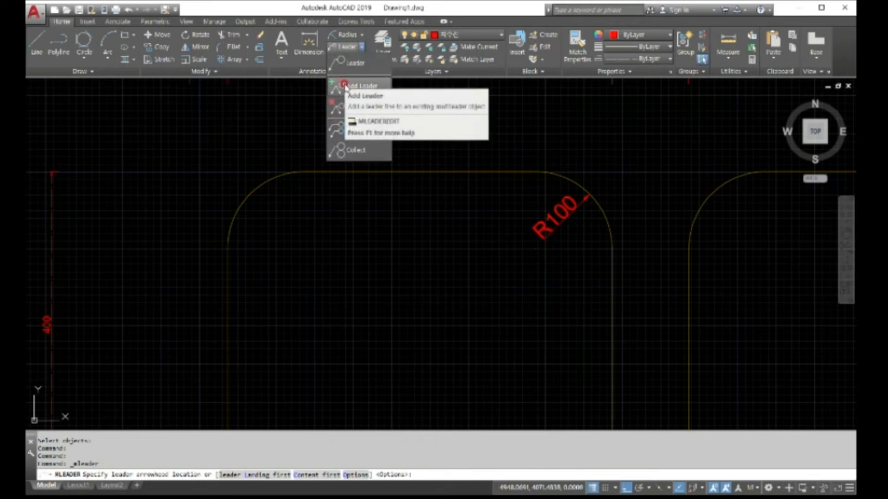
pyautogui.click(347, 87)
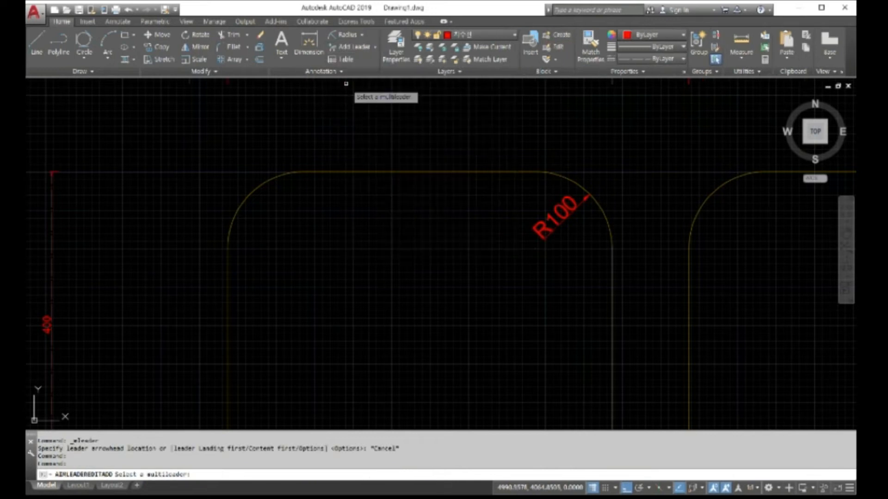
# - Add a multileader from the upper-left rounded corner of the left chair, landing inside the chair, with the note R100
pyautogui.click(373, 48)
pyautogui.click(357, 61)
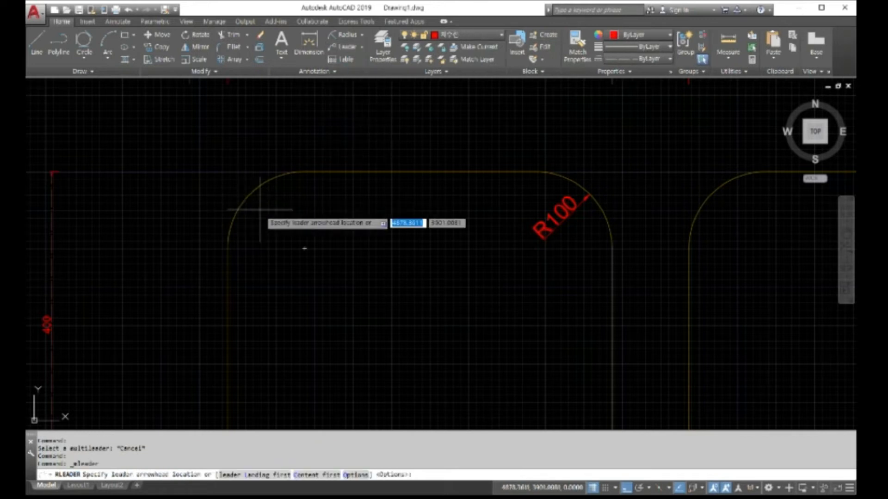
pyautogui.click(250, 193)
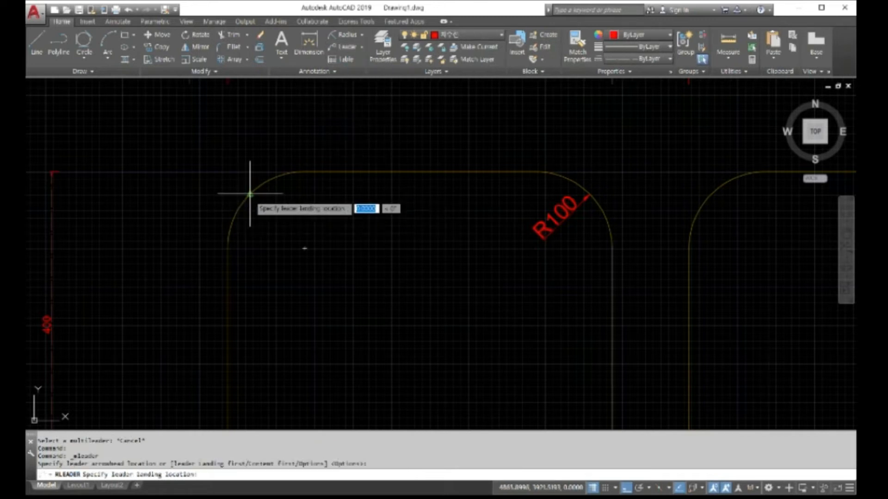
pyautogui.click(305, 248)
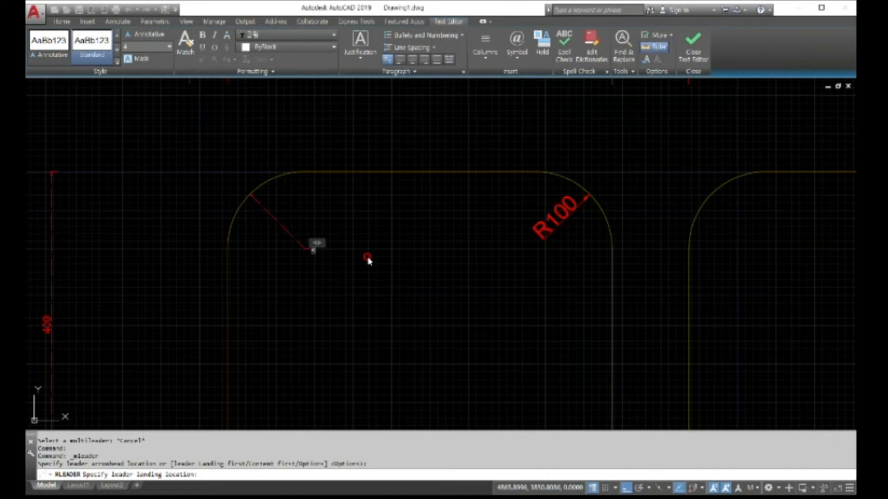
pyautogui.press('Return')
pyautogui.click(365, 258)
# - Enlarge the text height of the leader's R100 note in the left chair
pyautogui.scroll(5, 286, 254)
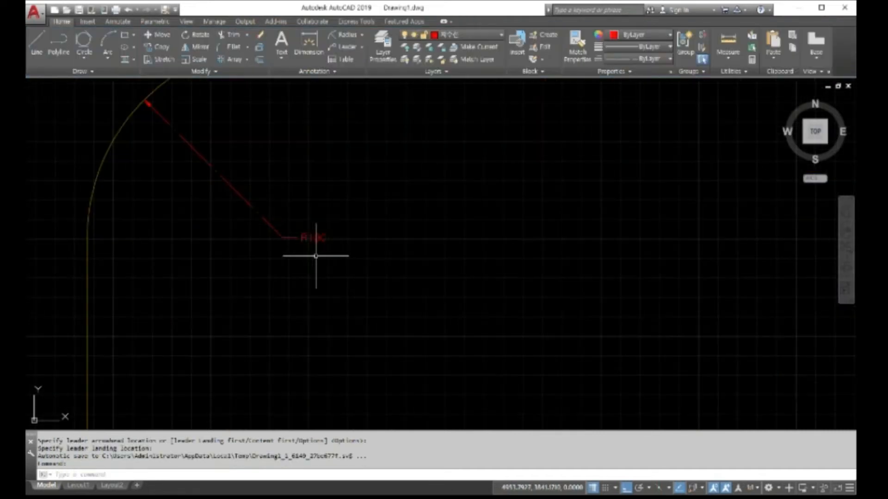
pyautogui.scroll(-3, 410, 256)
pyautogui.click(338, 243)
pyautogui.doubleClick(353, 246)
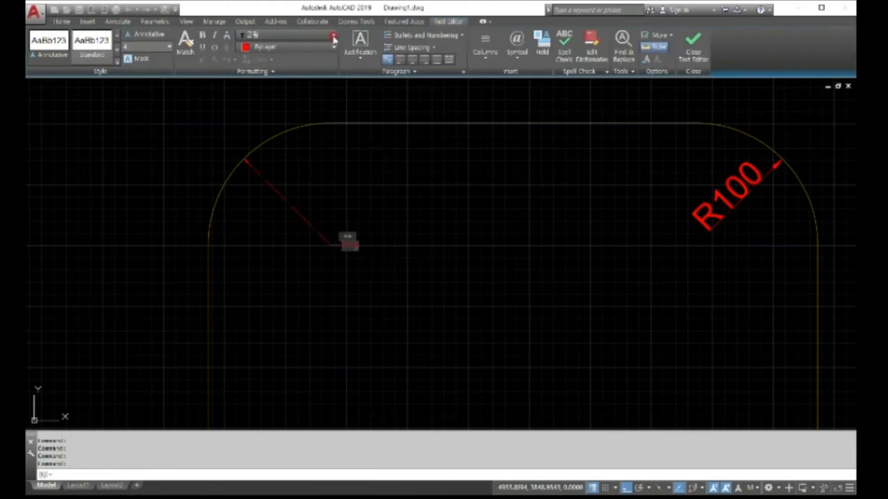
pyautogui.moveTo(142, 46); pyautogui.dragTo(106, 41)
pyautogui.write('20')
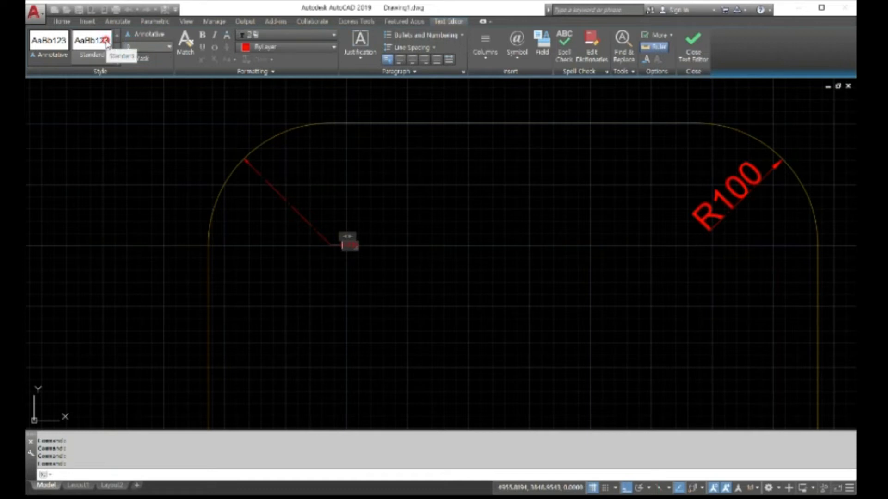
pyautogui.doubleClick(344, 240)
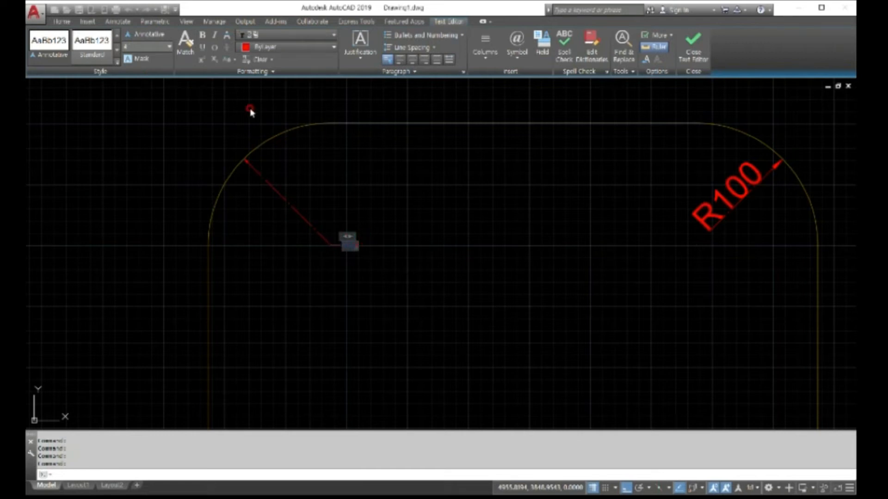
pyautogui.click(169, 46)
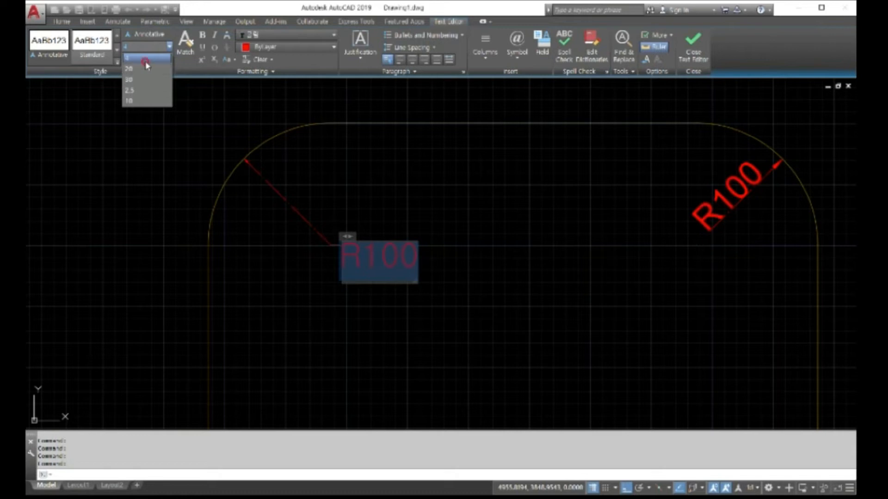
pyautogui.click(139, 57)
pyautogui.click(122, 45)
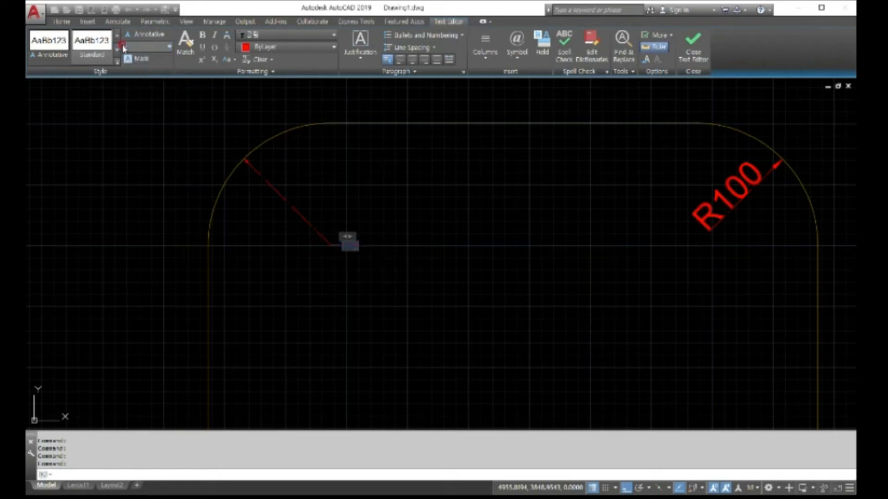
pyautogui.press('Return')
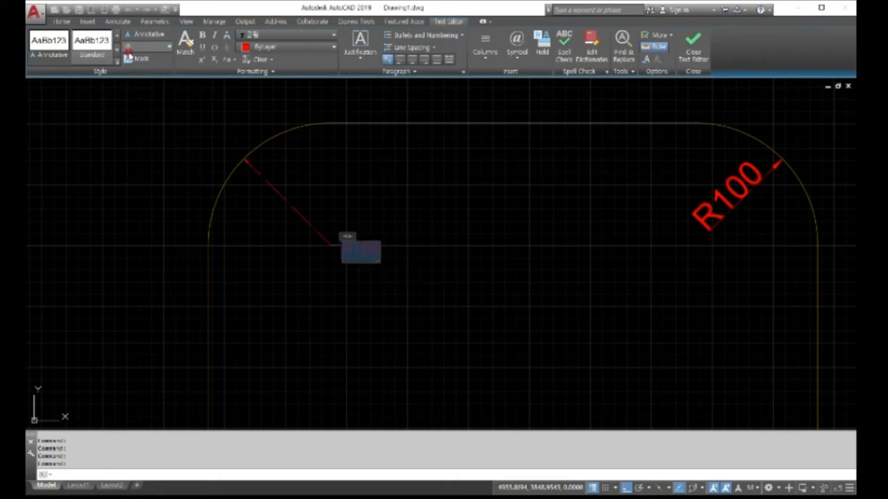
pyautogui.click(490, 245)
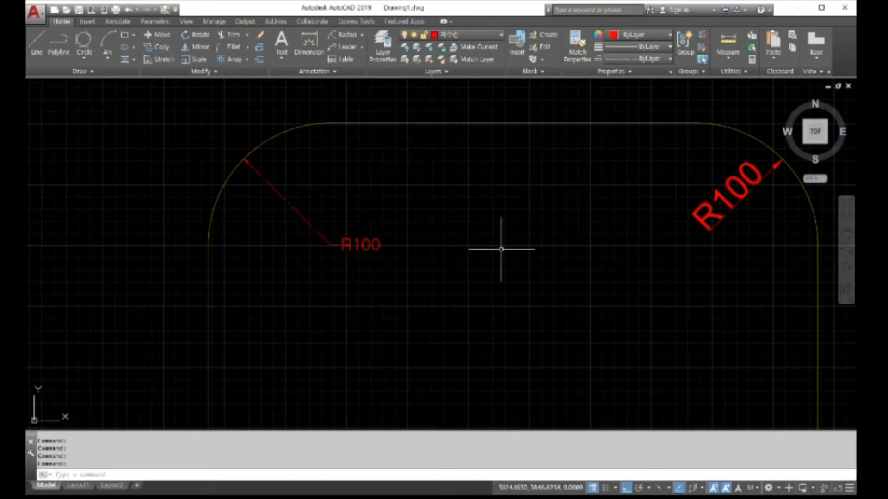
# - Erase the stray horizontal line beneath the lower chairs
pyautogui.click(352, 48)
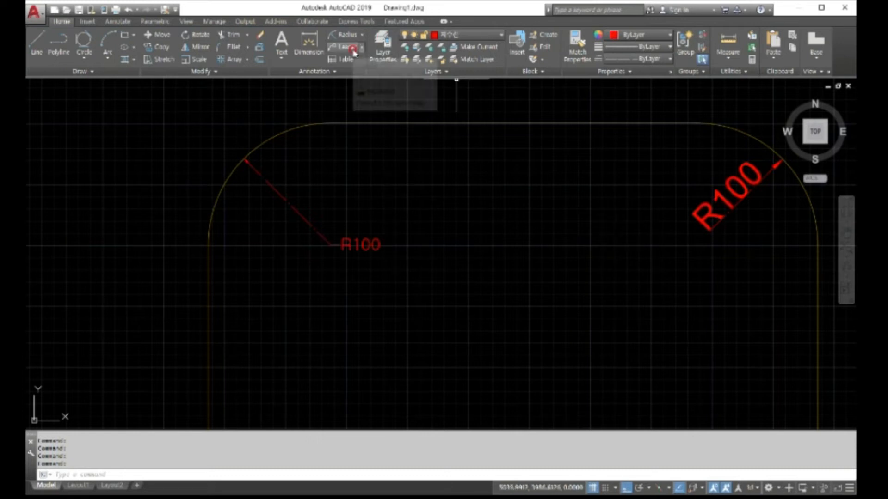
pyautogui.scroll(-5, 527, 255)
pyautogui.scroll(-6, 492, 254)
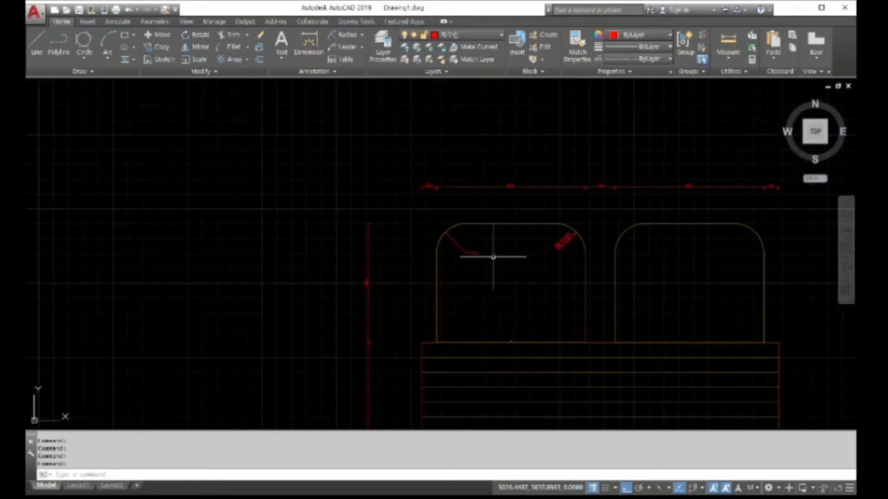
pyautogui.scroll(4, 465, 353)
pyautogui.scroll(-4, 468, 355)
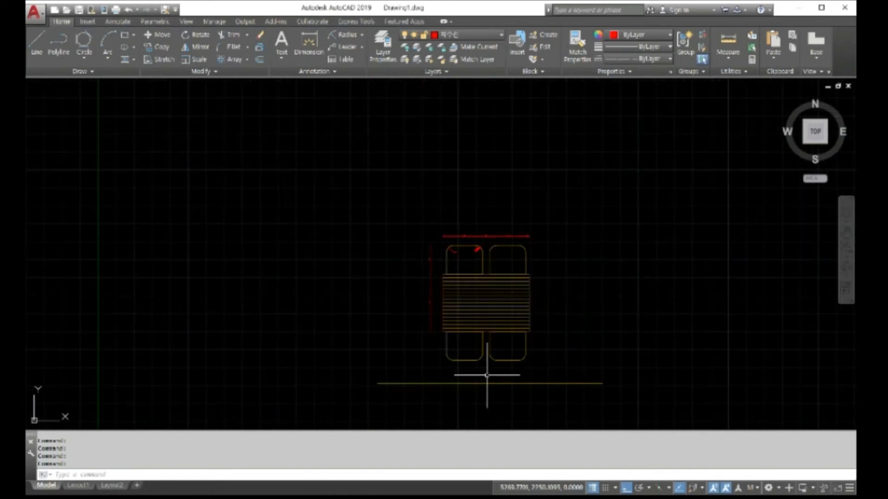
pyautogui.write('e')
pyautogui.press('Return')
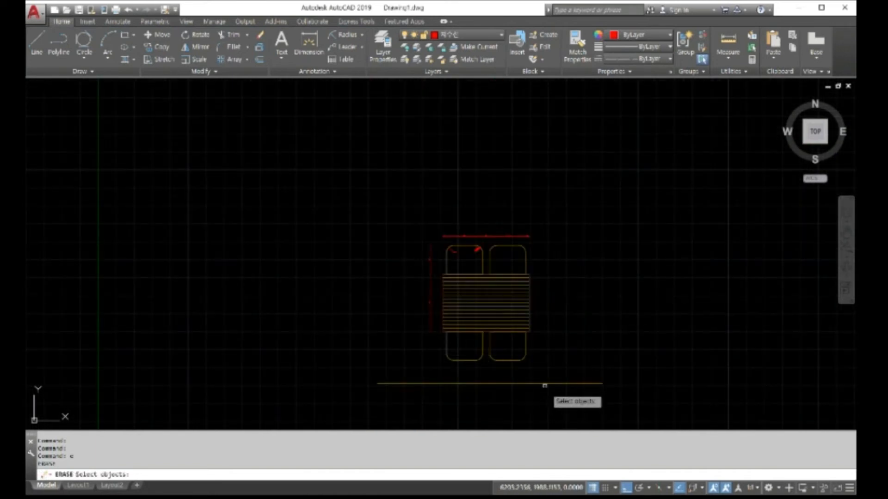
pyautogui.click(542, 382)
pyautogui.scroll(4, 476, 306)
pyautogui.scroll(-4, 476, 306)
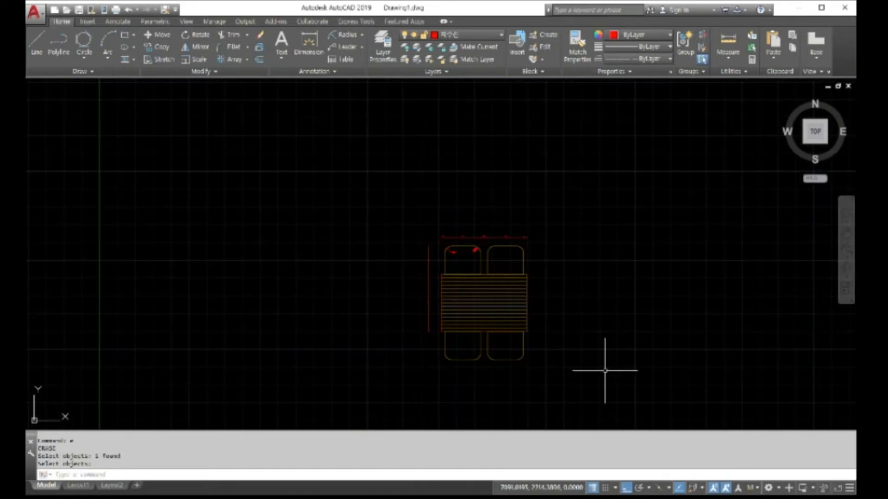
# - Start WBLOCK and select the whole table-and-chairs plan with its dimensions as the objects to export
pyautogui.scroll(4, 579, 388)
pyautogui.scroll(-2, 579, 389)
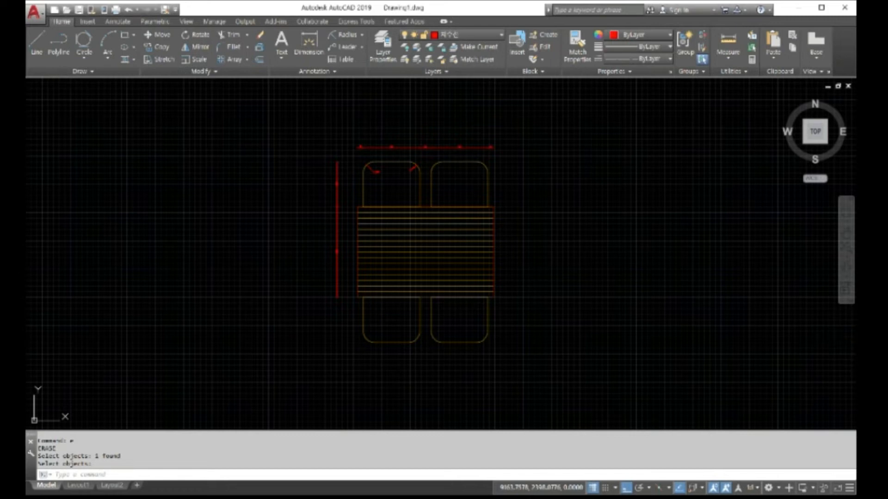
pyautogui.click(405, 472)
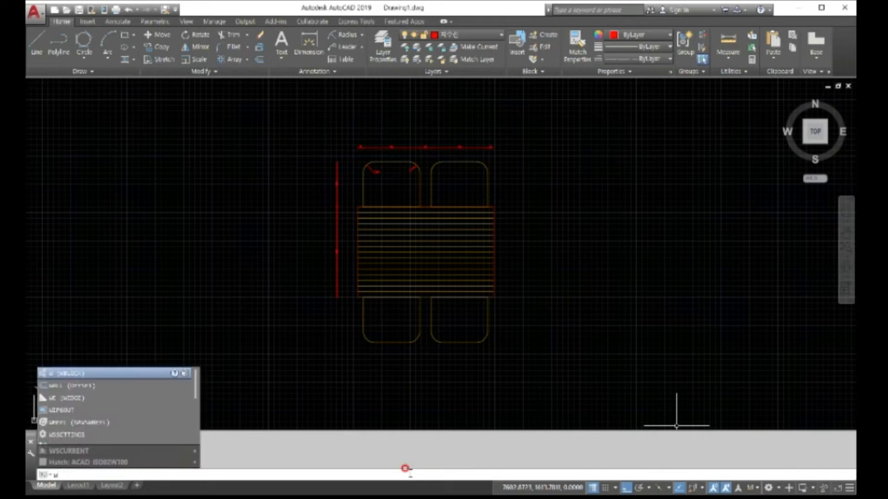
pyautogui.write('wbl')
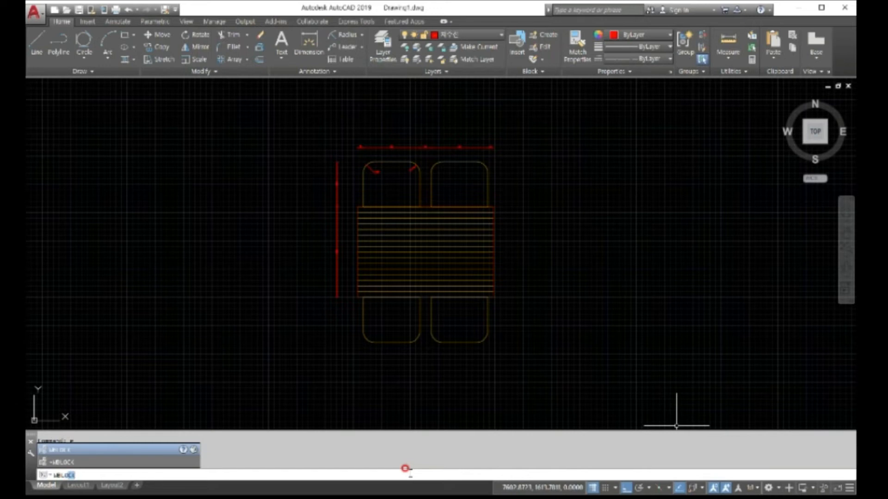
pyautogui.press('Return')
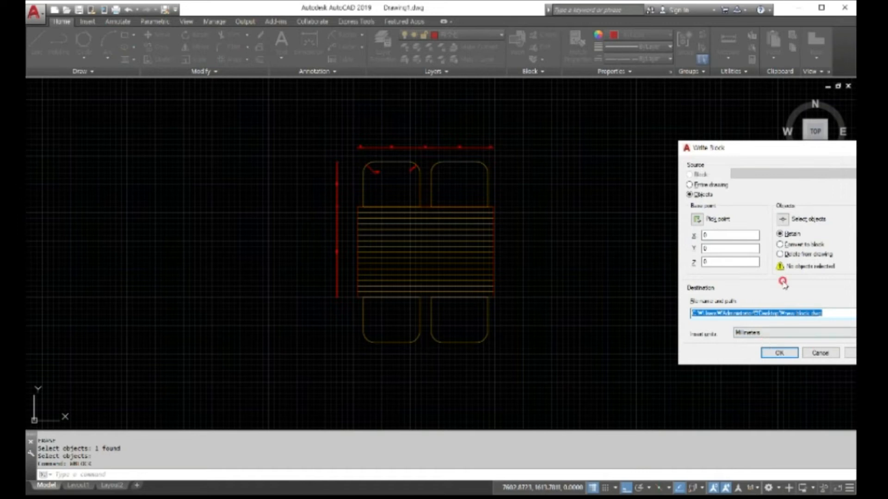
pyautogui.click(783, 219)
pyautogui.click(697, 220)
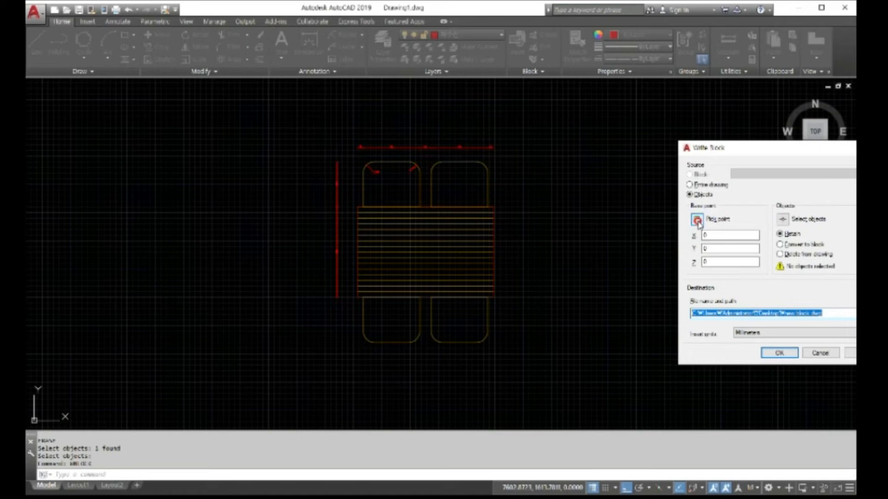
pyautogui.click(782, 220)
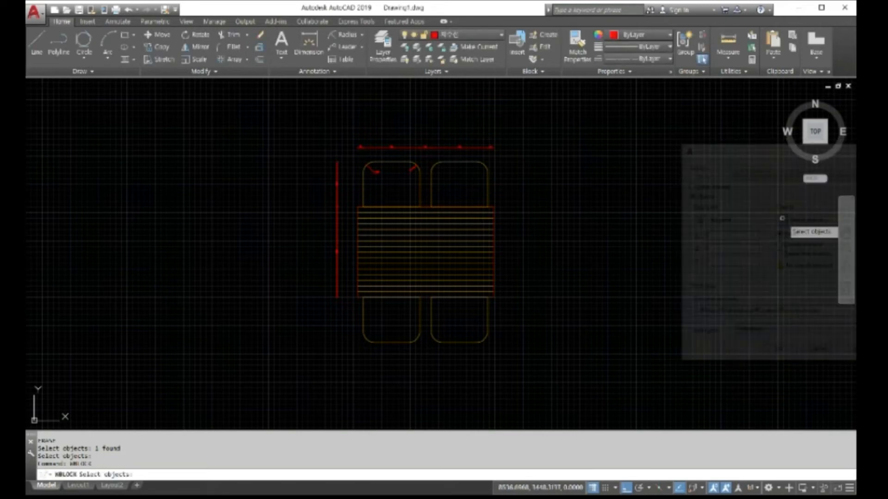
pyautogui.click(533, 352)
pyautogui.click(297, 124)
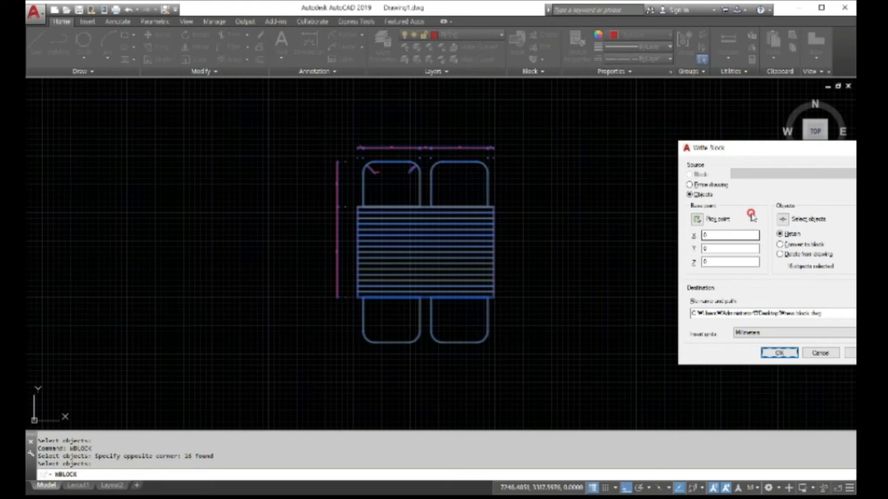
# - Name the block file 테이블 in the desktop folder and write it out
pyautogui.moveTo(789, 148); pyautogui.dragTo(700, 138)
pyautogui.click(784, 303)
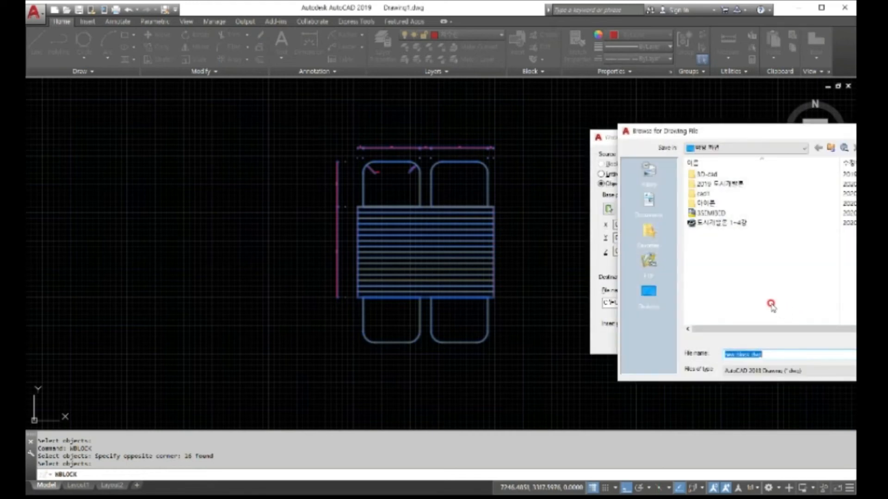
pyautogui.click(709, 355)
pyautogui.write('의자')
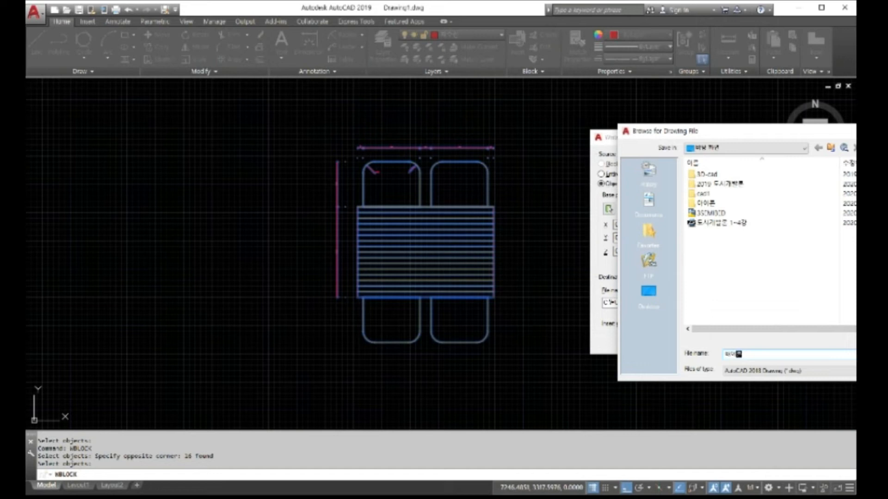
pyautogui.press('Return')
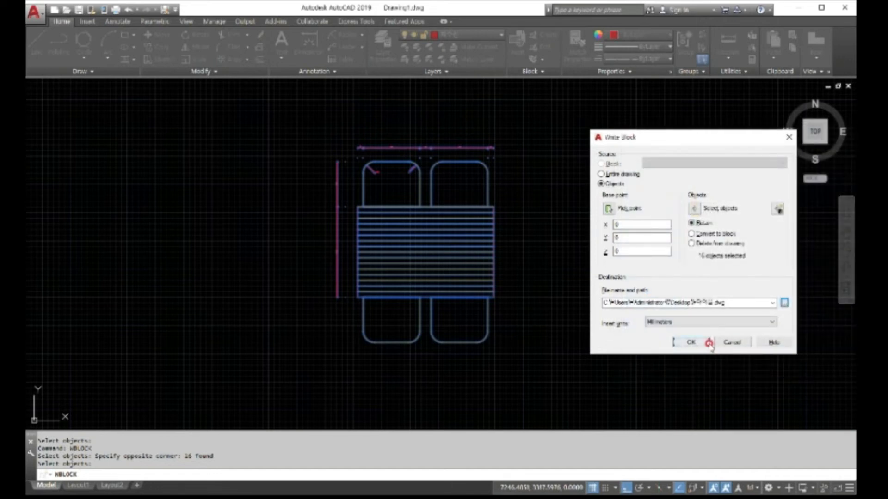
pyautogui.click(707, 343)
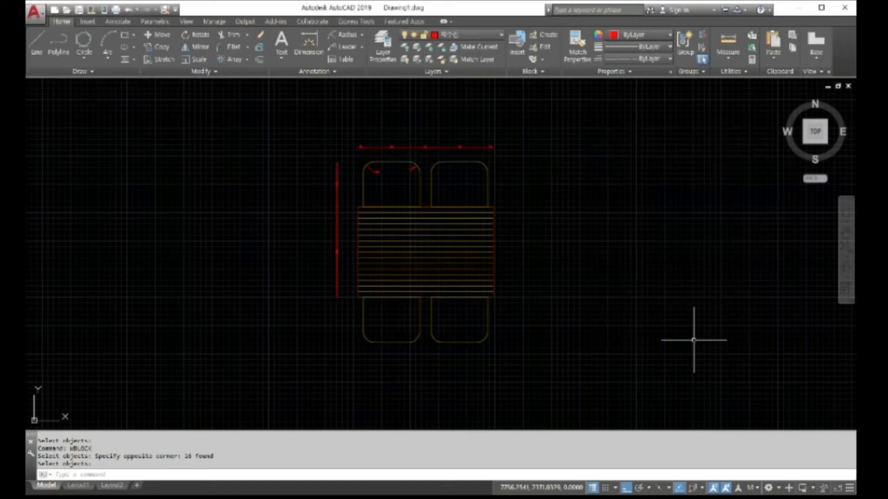
pyautogui.scroll(-6, 693, 340)
pyautogui.scroll(8, 675, 333)
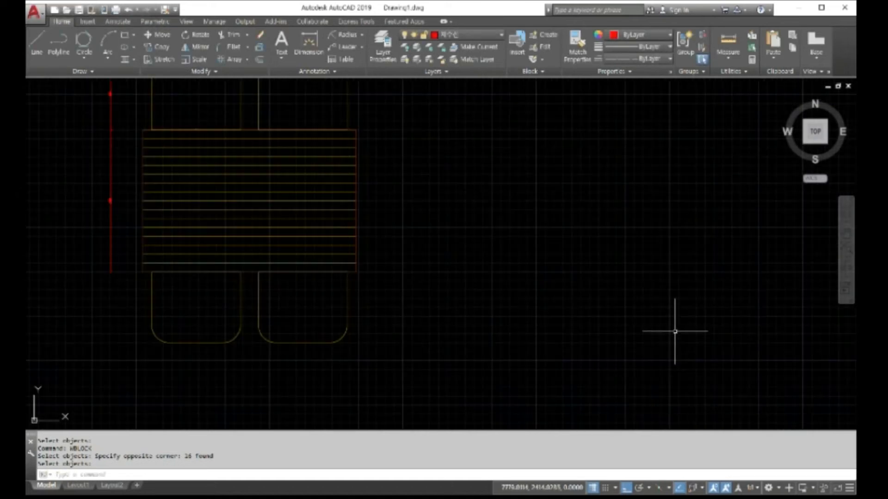
pyautogui.scroll(-3, 697, 216)
pyautogui.scroll(3, 697, 216)
pyautogui.scroll(-4, 696, 216)
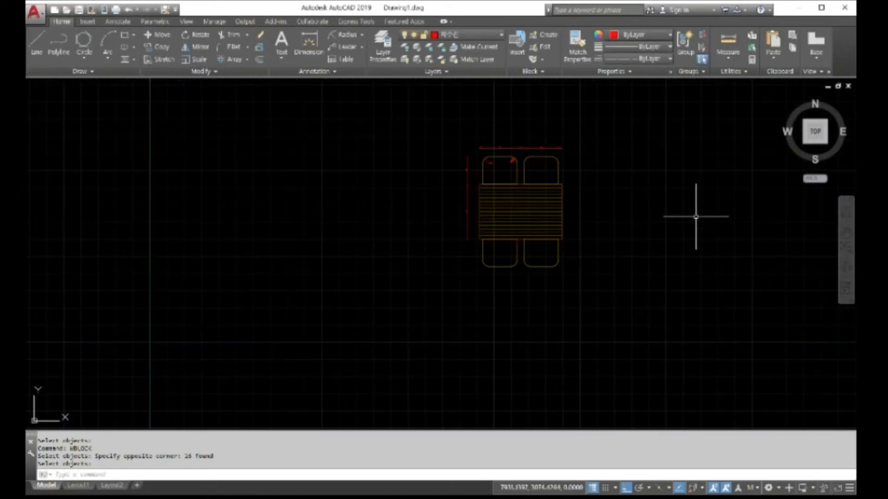
pyautogui.scroll(2, 696, 217)
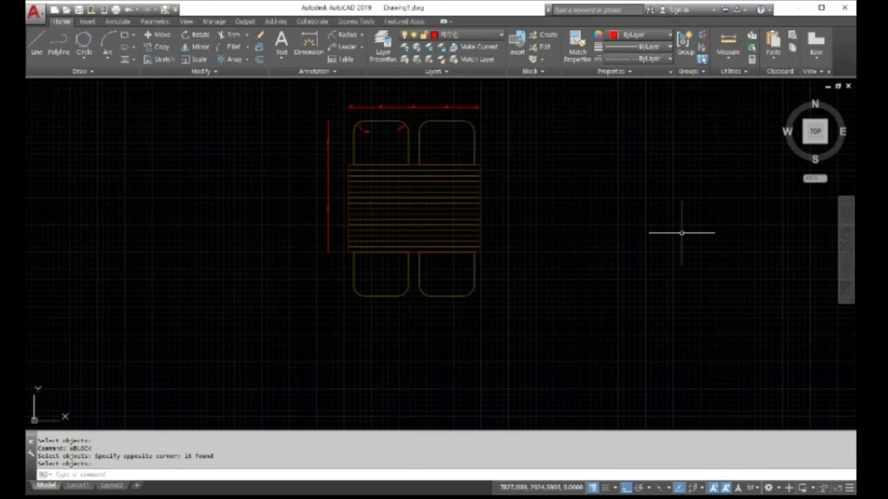
pyautogui.scroll(2, 640, 232)
pyautogui.scroll(-4, 642, 232)
pyautogui.scroll(2, 641, 231)
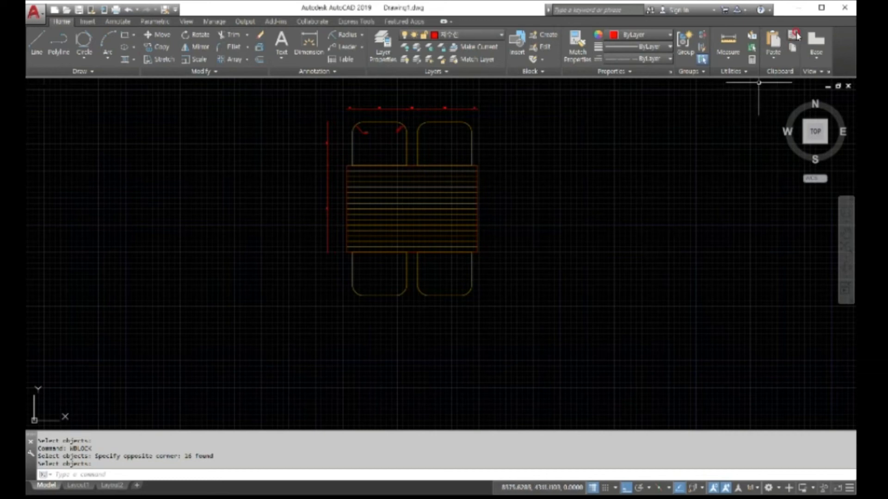
# - Show the desktop to check for the exported 테이블 drawing file
pyautogui.click(794, 11)
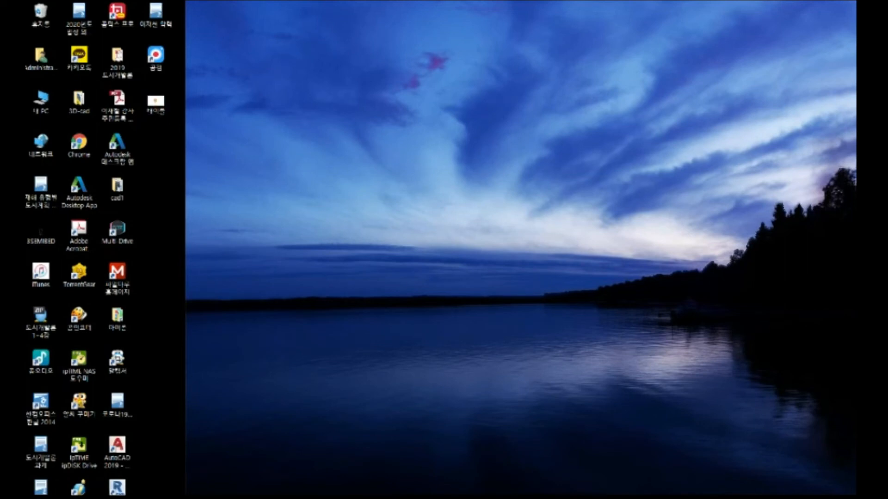
# - Return to AutoCAD and start a new drawing from the acadiso template
pyautogui.hotkey('alt', 'Tab')
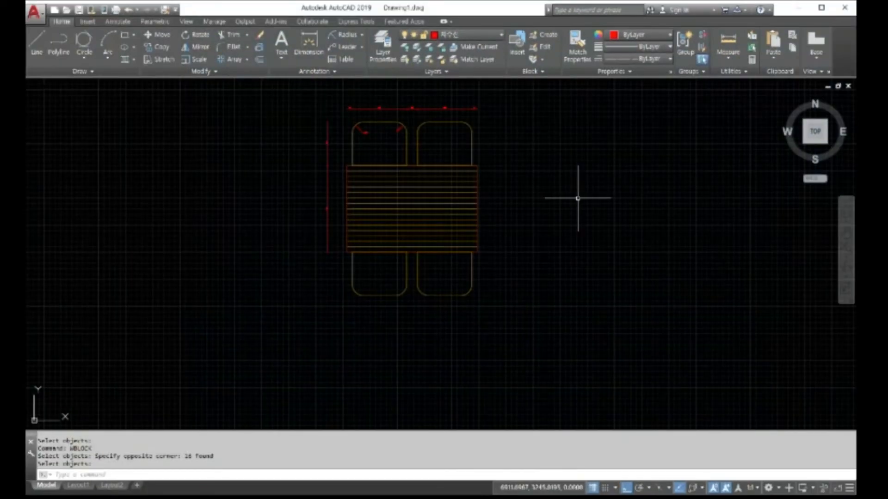
pyautogui.scroll(-3, 540, 201)
pyautogui.scroll(5, 531, 182)
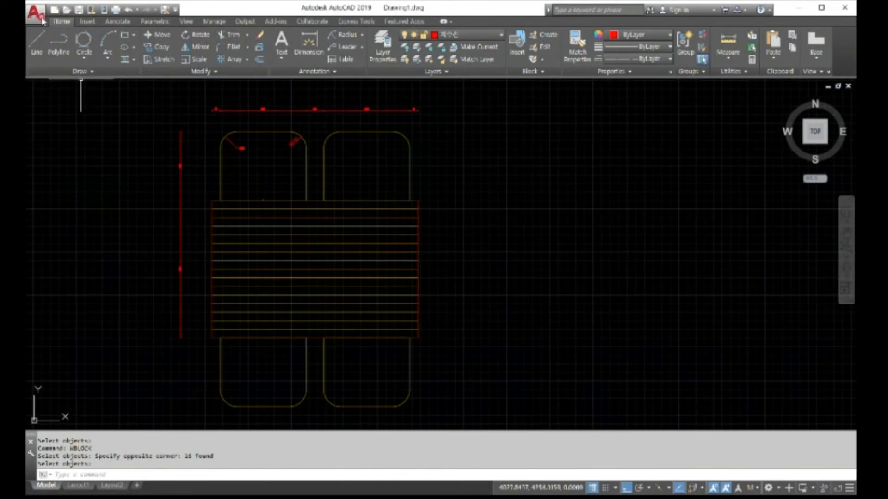
pyautogui.click(41, 23)
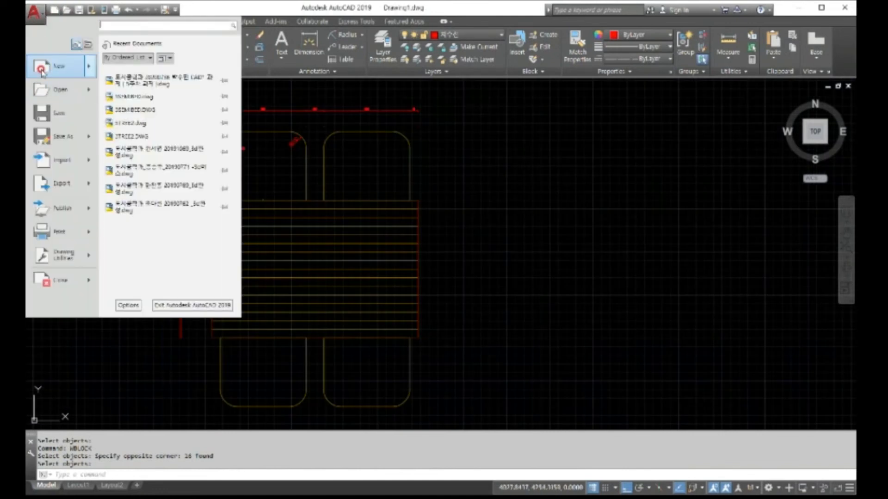
pyautogui.moveTo(41, 72)
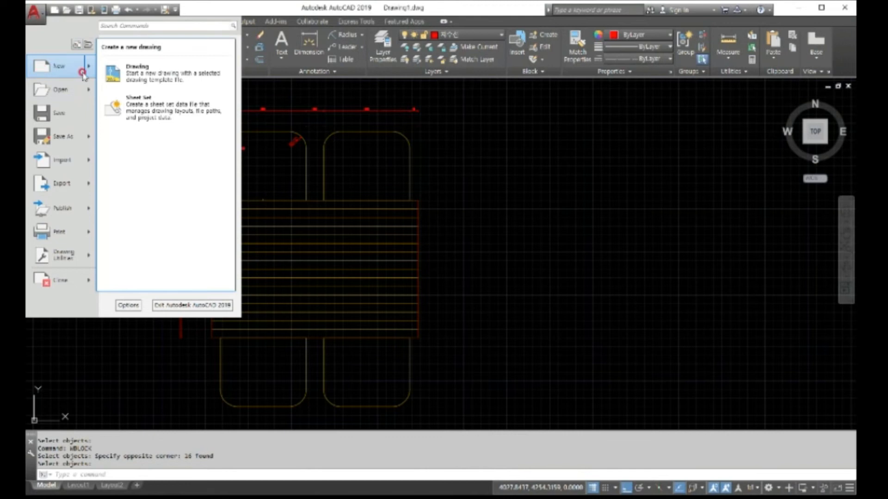
pyautogui.click(120, 74)
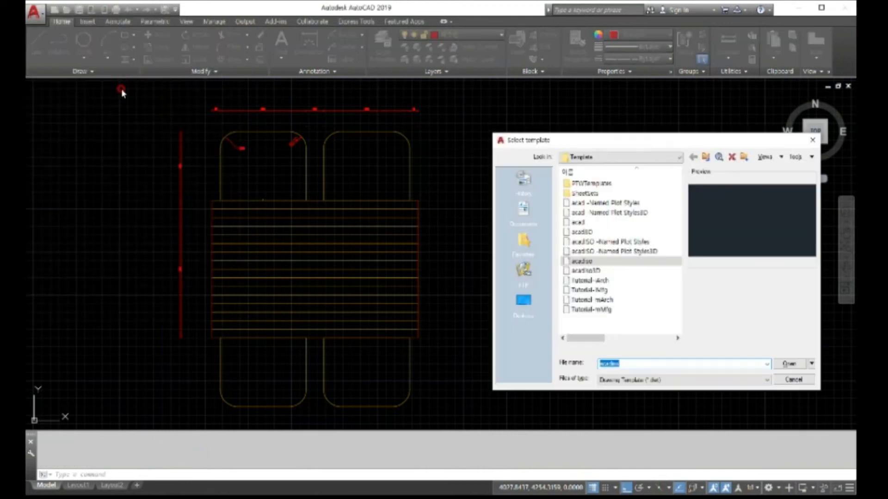
pyautogui.click(789, 364)
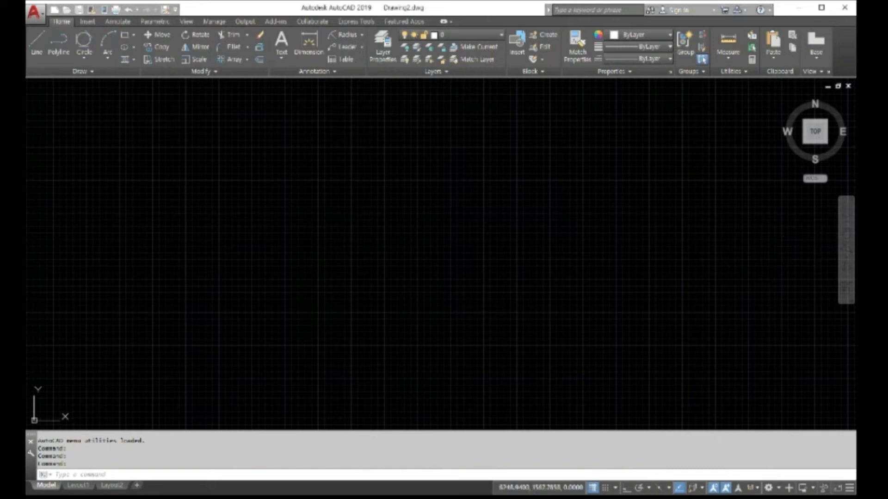
# - Insert the 테이블 drawing file from the desktop as a block at scale 1 and rotation 0, picking an insertion point near the origin
pyautogui.click(72, 473)
pyautogui.click(71, 472)
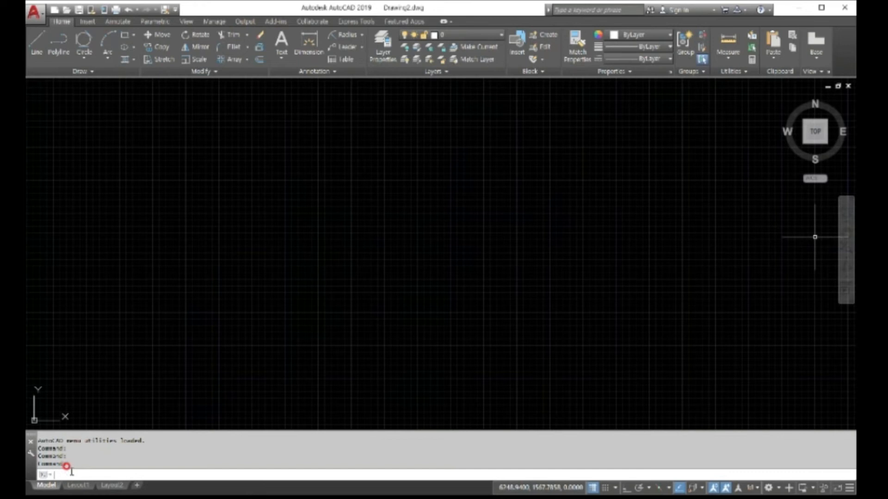
pyautogui.write('IN')
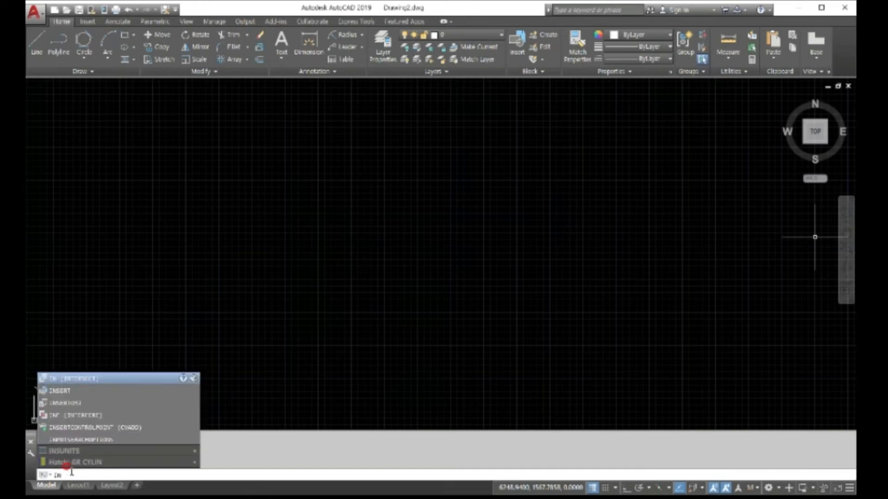
pyautogui.write('SERT')
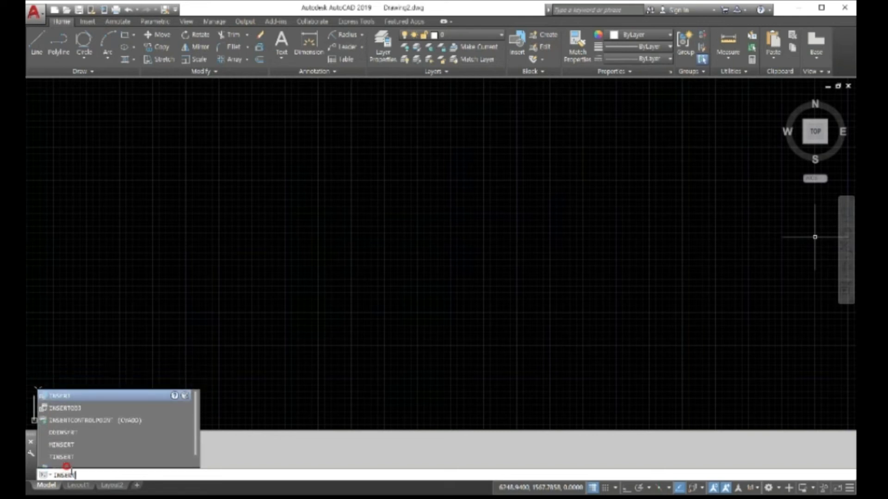
pyautogui.press('Return')
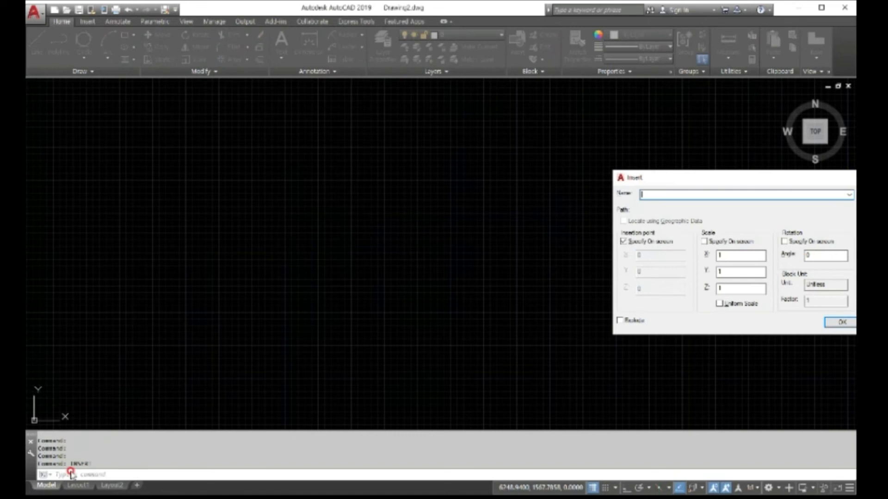
pyautogui.moveTo(716, 178); pyautogui.dragTo(558, 174)
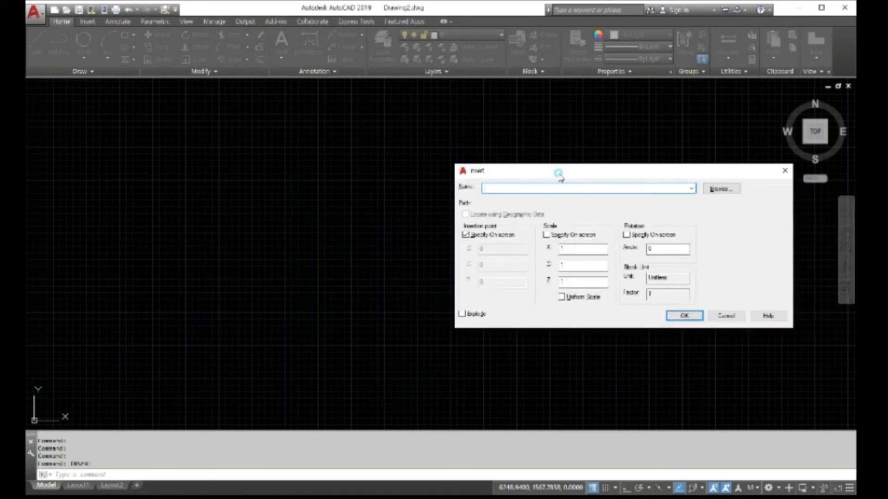
pyautogui.click(718, 189)
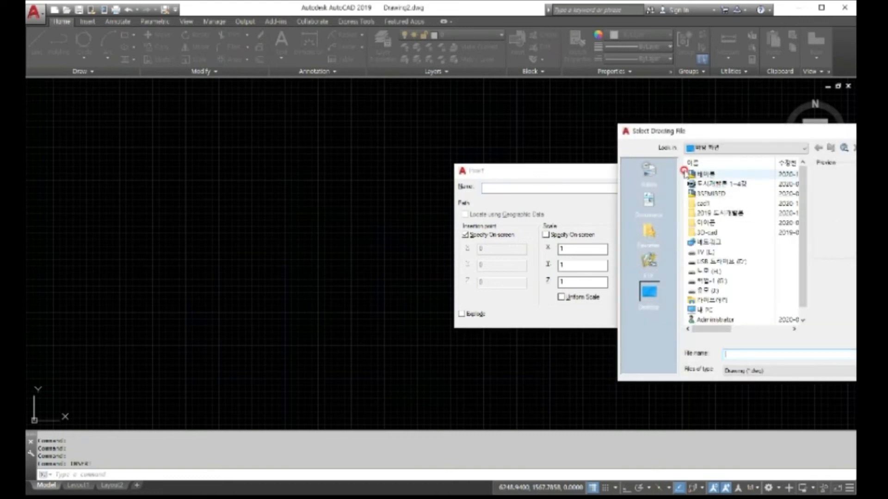
pyautogui.doubleClick(699, 174)
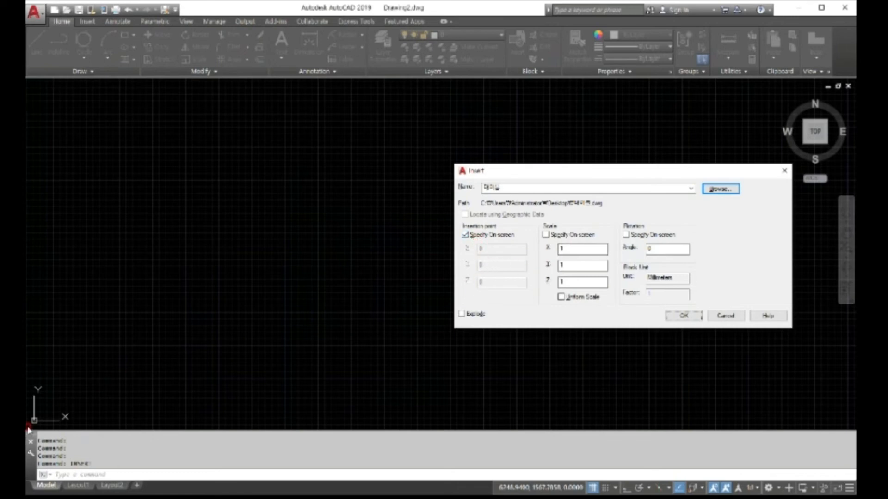
pyautogui.click(682, 316)
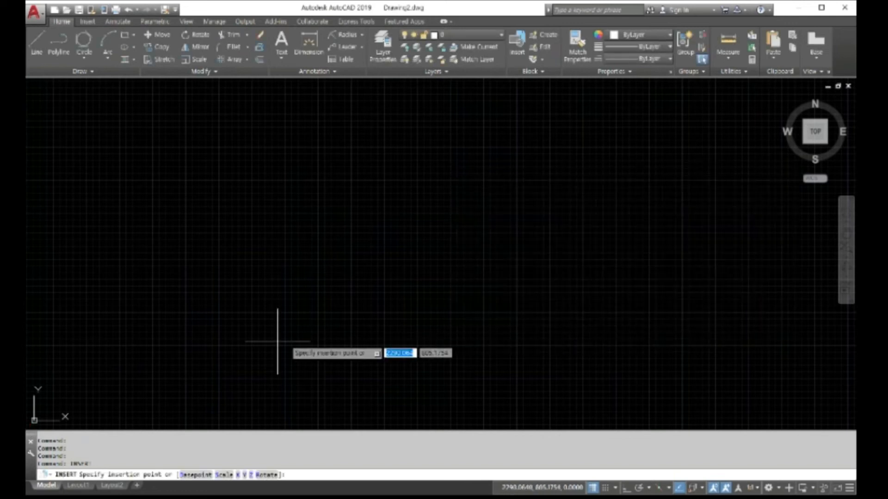
pyautogui.click(81, 399)
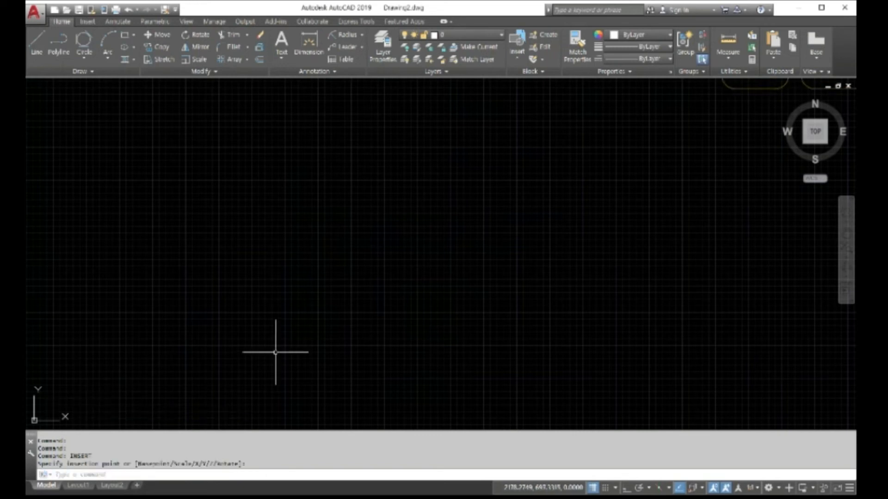
# - Set the model space limits' upper right corner to 4000,4000, keeping the default lower left corner, and zoom to show all
pyautogui.click(179, 474)
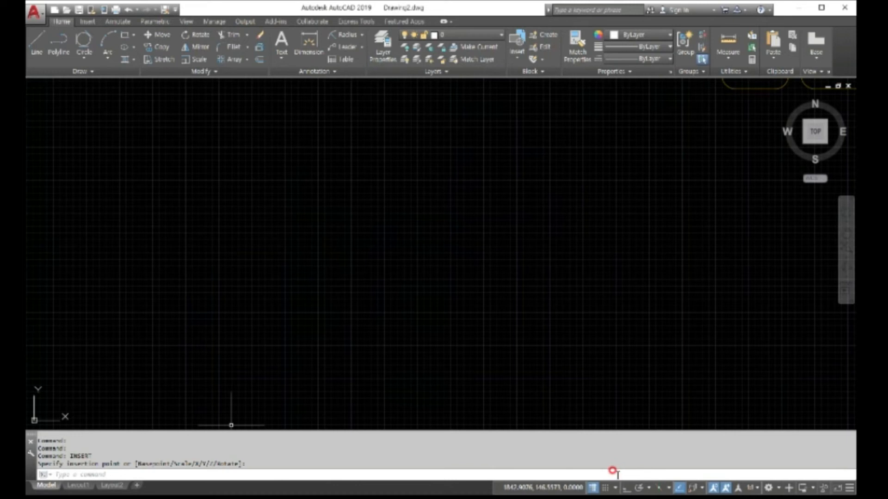
pyautogui.click(596, 472)
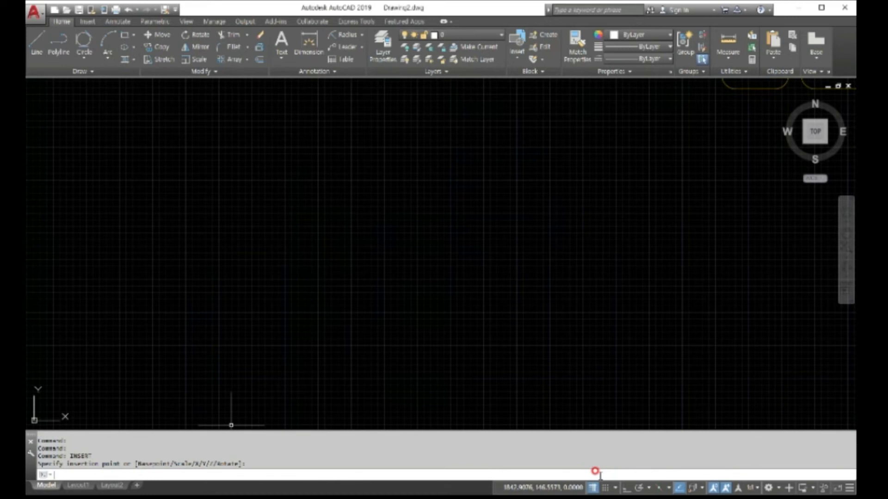
pyautogui.write('limits')
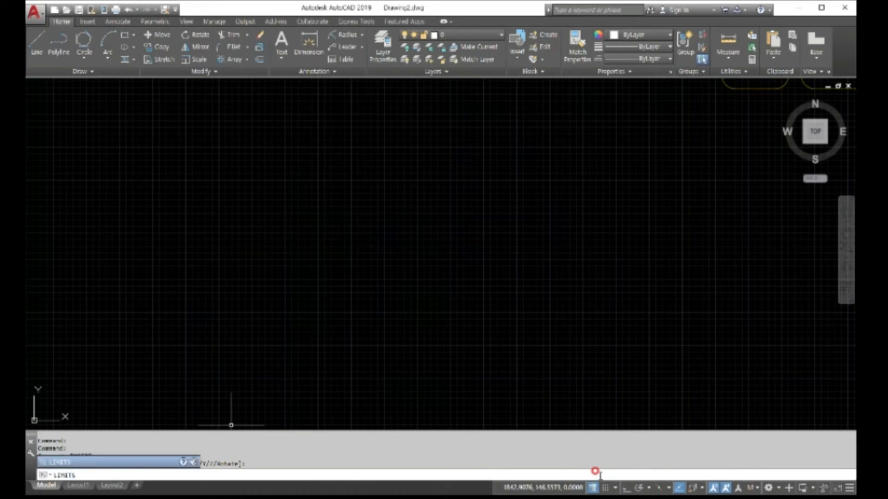
pyautogui.press('Return')
pyautogui.press('Return')
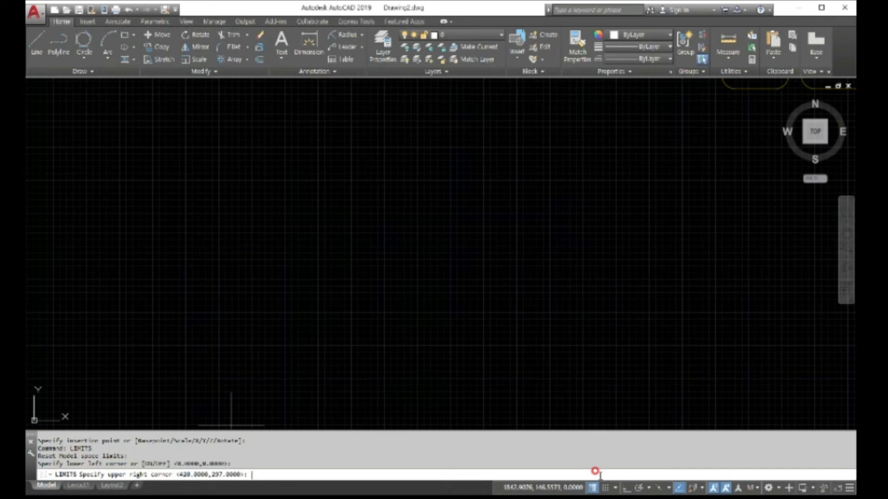
pyautogui.write('4000,4000')
pyautogui.press('Return')
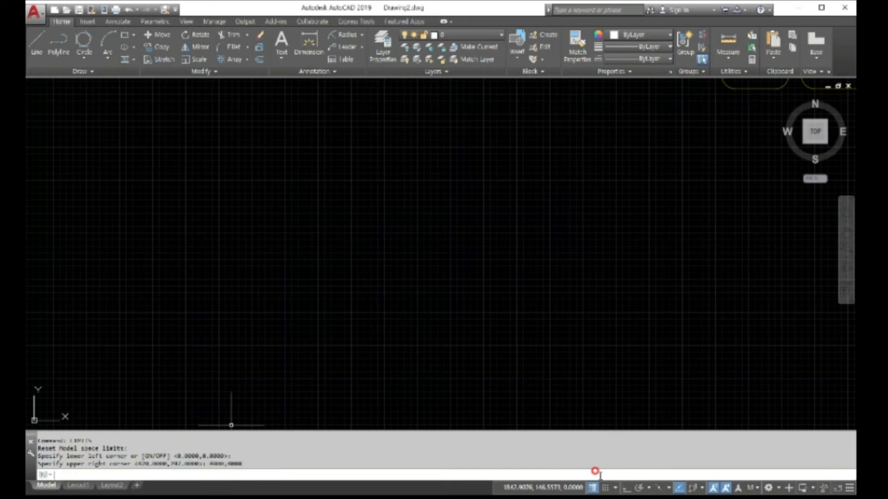
pyautogui.write('z')
pyautogui.press('Return')
pyautogui.write('a')
pyautogui.press('Return')
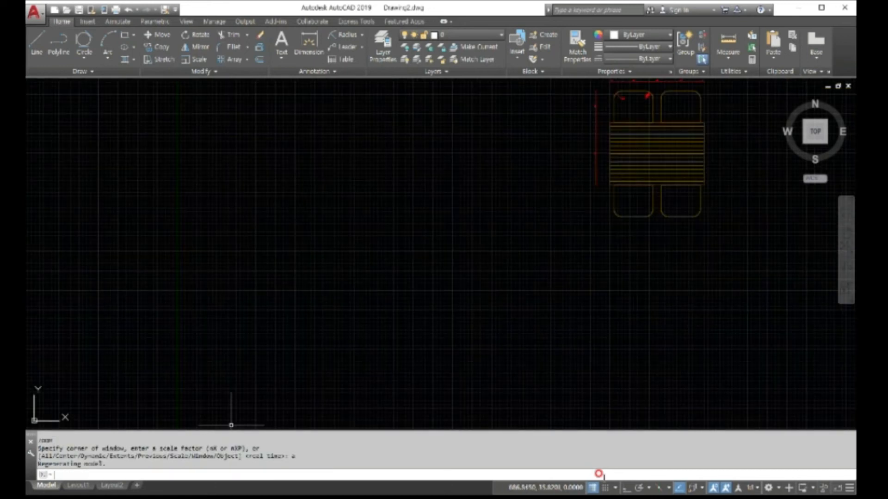
# - Examine the inserted table-and-chairs block and its dimensions up close and at overview scale
pyautogui.scroll(-2, 609, 351)
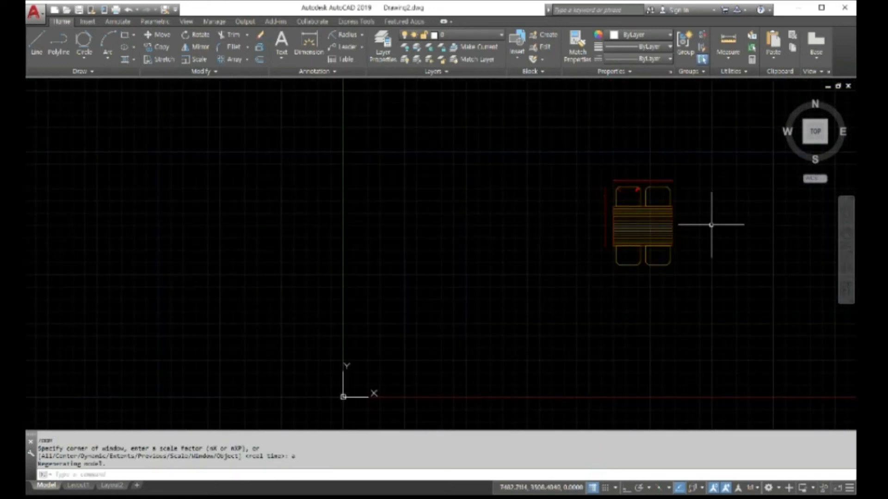
pyautogui.scroll(1, 711, 214)
pyautogui.scroll(-1, 711, 214)
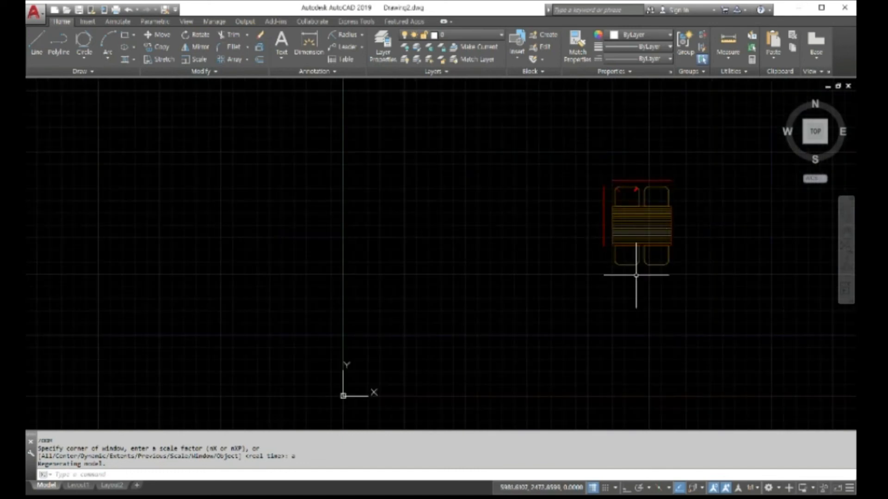
pyautogui.scroll(3, 665, 202)
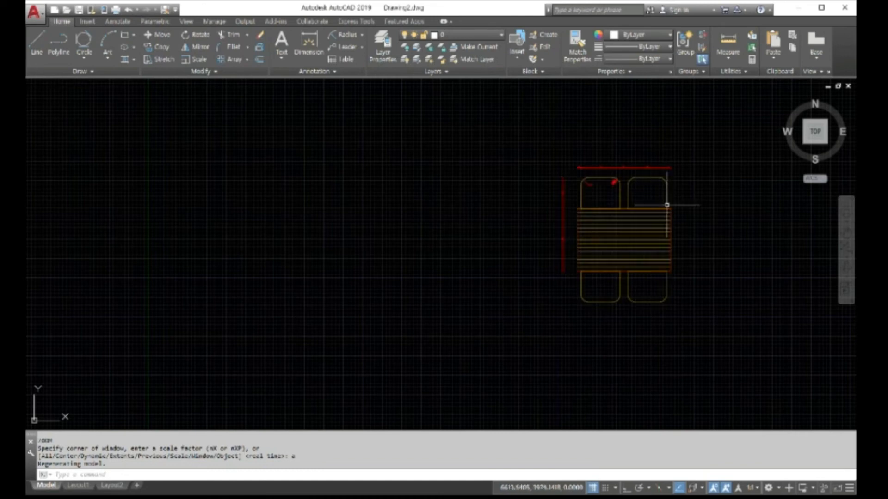
pyautogui.scroll(-1, 693, 223)
pyautogui.scroll(1, 642, 140)
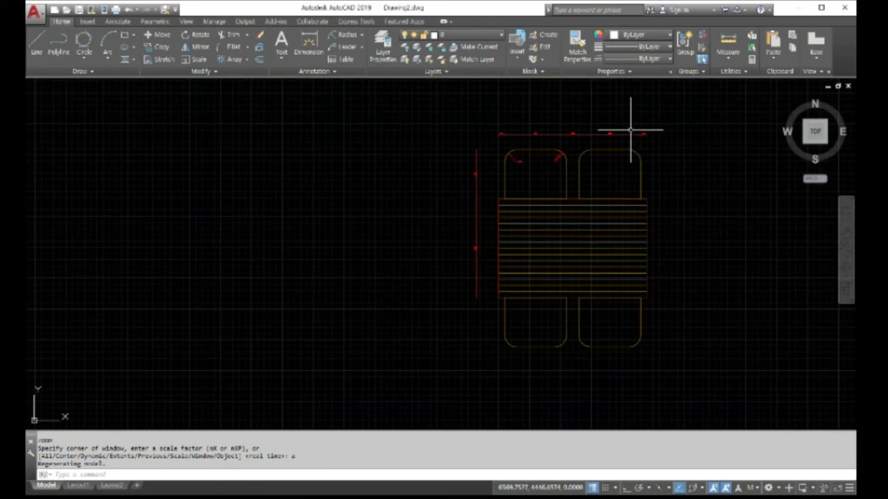
pyautogui.scroll(2, 564, 130)
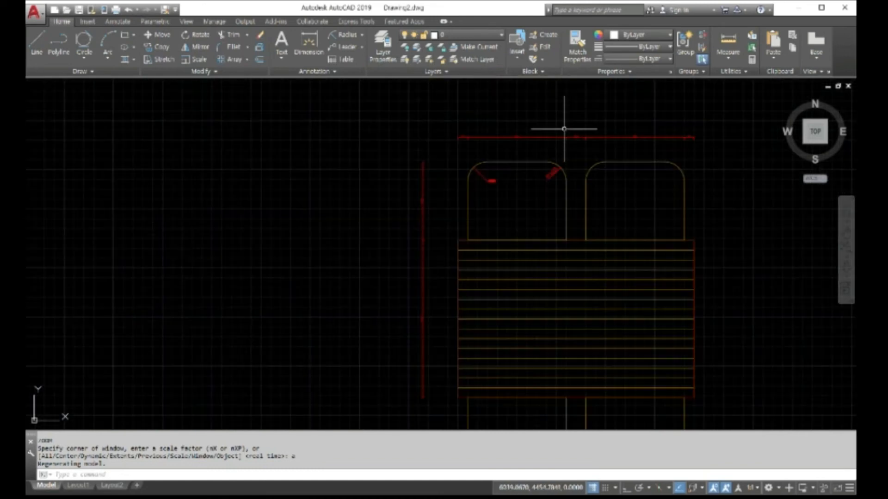
pyautogui.scroll(-2, 664, 254)
pyautogui.scroll(2, 793, 223)
pyautogui.scroll(-2, 792, 222)
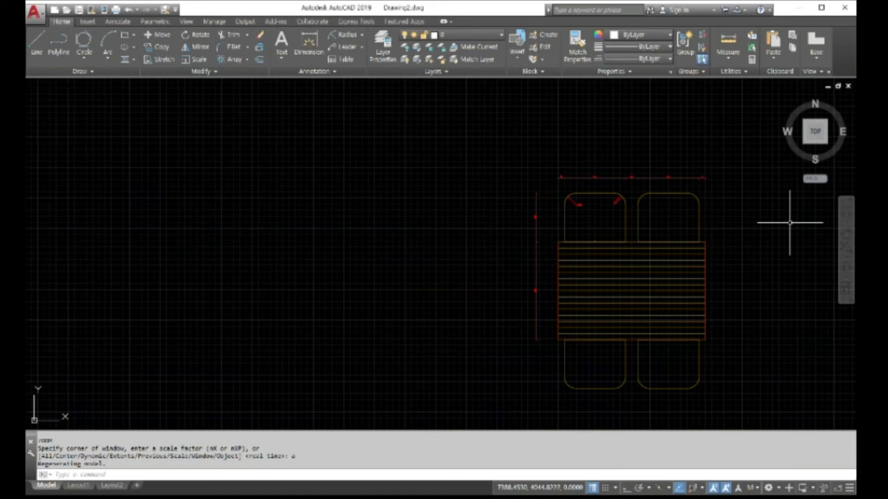
# - Explode the inserted table-and-chairs block into separate objects
pyautogui.write('EX')
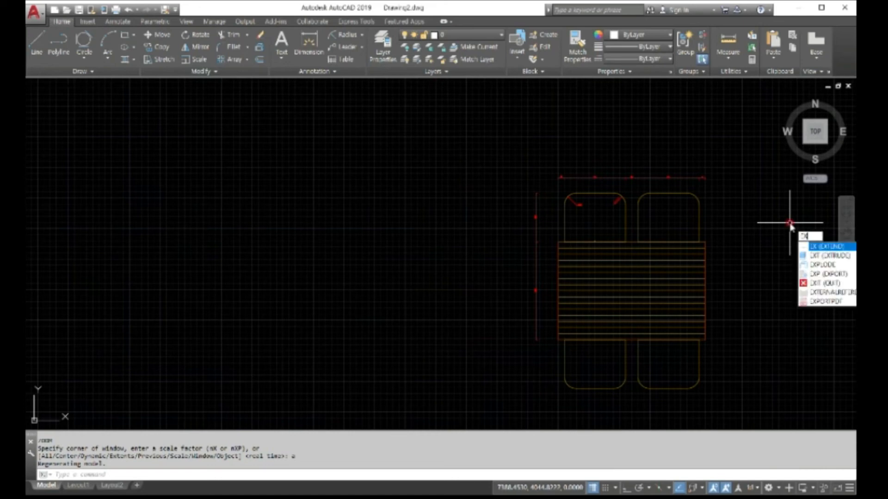
pyautogui.write('PLO')
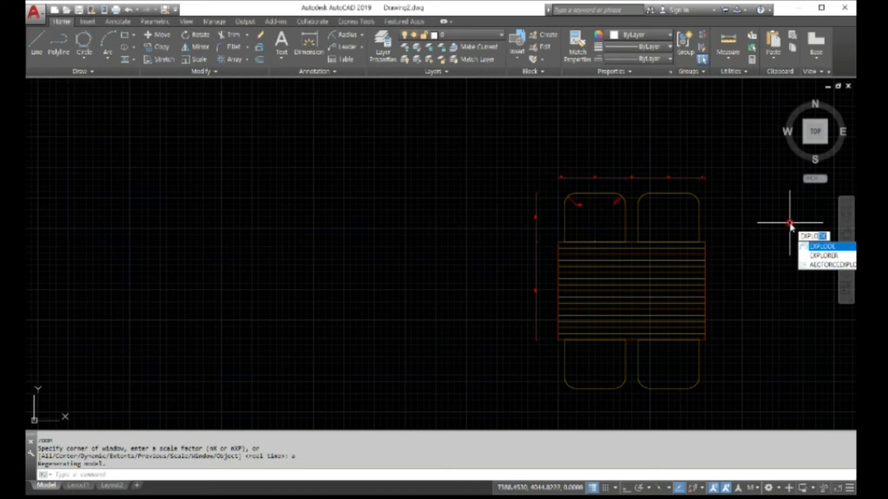
pyautogui.write('DE')
pyautogui.press('Return')
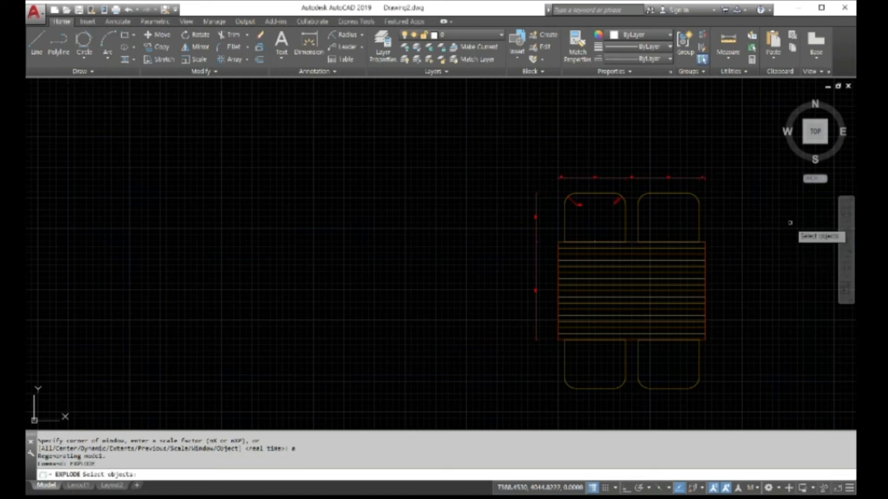
pyautogui.click(700, 209)
pyautogui.press('Return')
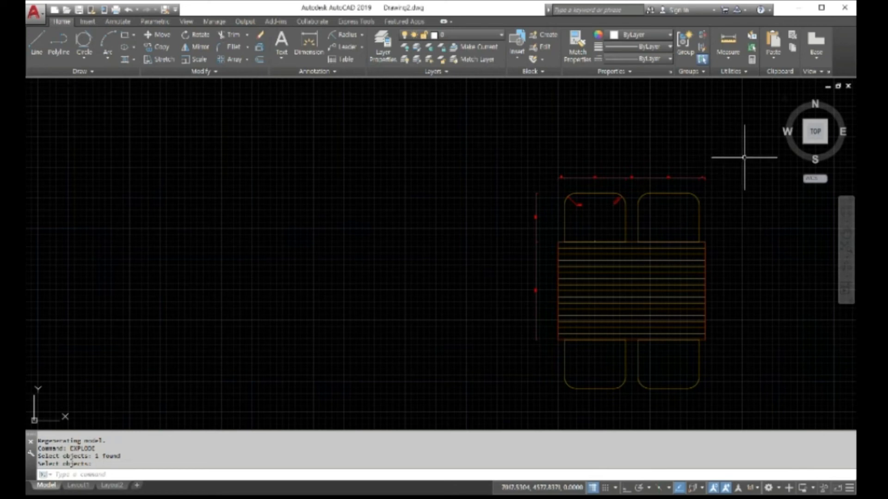
# - Erase the row of horizontal dimensions above the upper chairs
pyautogui.press('Return')
pyautogui.write('e')
pyautogui.press('Return')
pyautogui.click(729, 179)
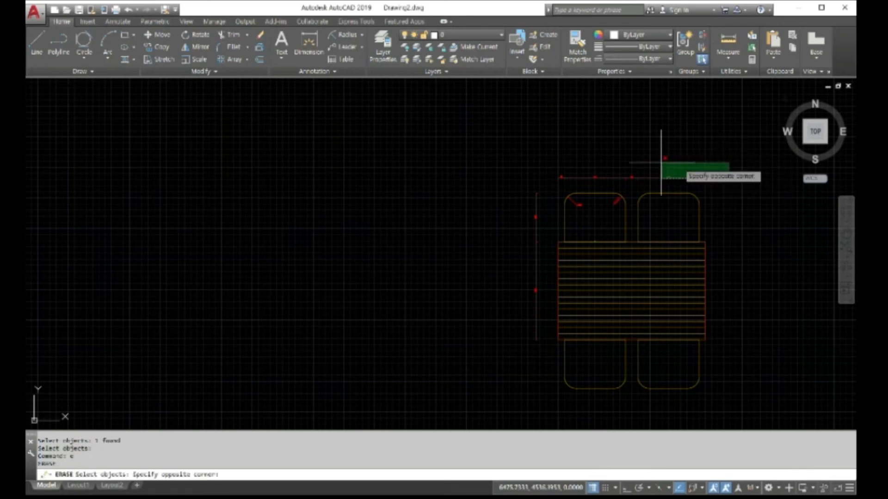
pyautogui.click(547, 153)
pyautogui.press('Return')
# - Erase both vertical dimensions on the left side of the table and chairs
pyautogui.rightClick(546, 153)
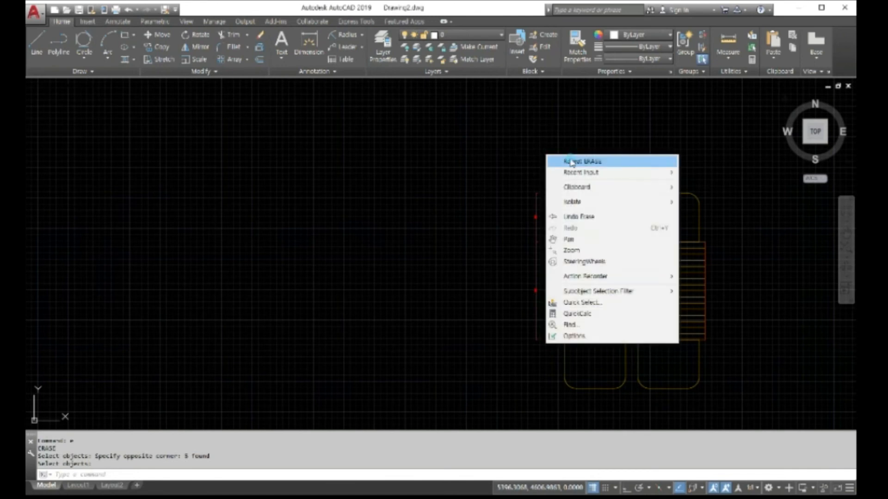
pyautogui.click(561, 159)
pyautogui.click(536, 203)
pyautogui.press('Return')
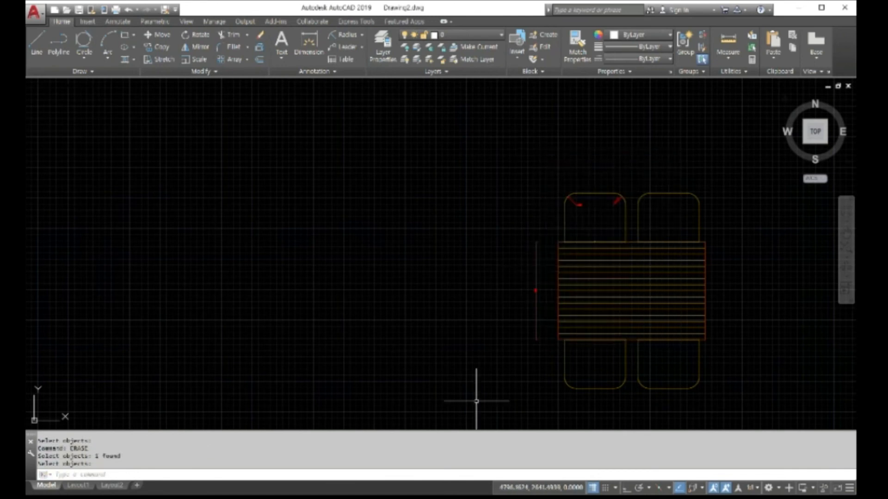
pyautogui.rightClick(501, 403)
pyautogui.click(522, 220)
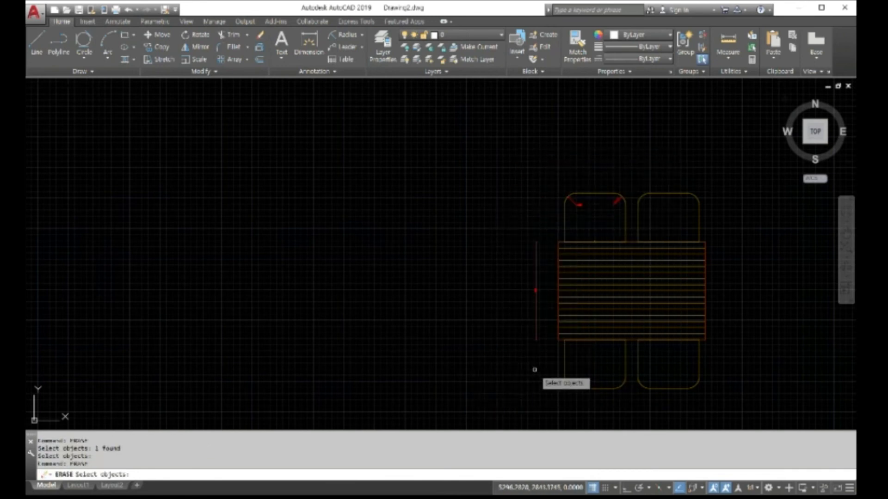
pyautogui.click(547, 356)
pyautogui.click(495, 192)
pyautogui.press('Return')
# - Erase the two corner annotations inside the upper-left chair
pyautogui.rightClick(495, 192)
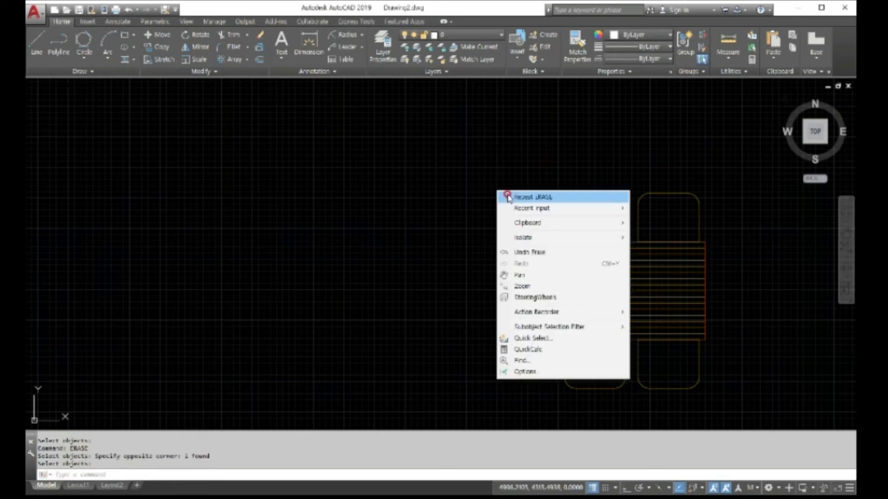
pyautogui.click(517, 196)
pyautogui.click(575, 201)
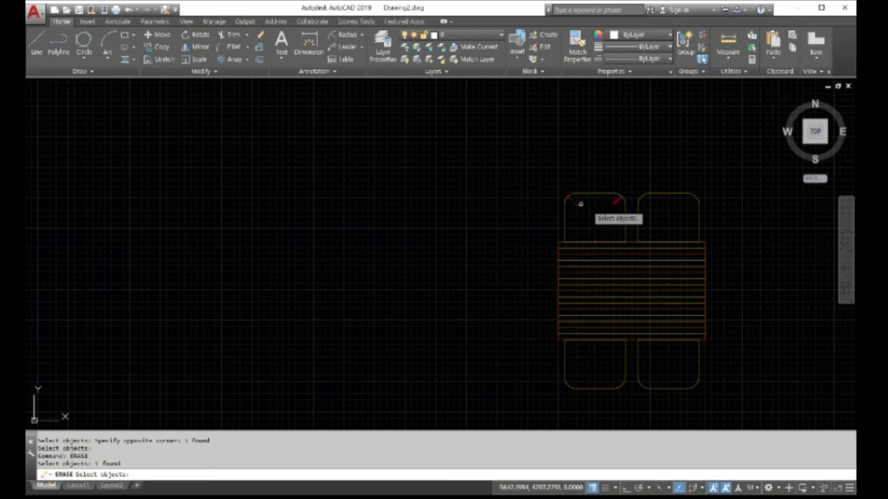
pyautogui.click(616, 204)
pyautogui.press('Return')
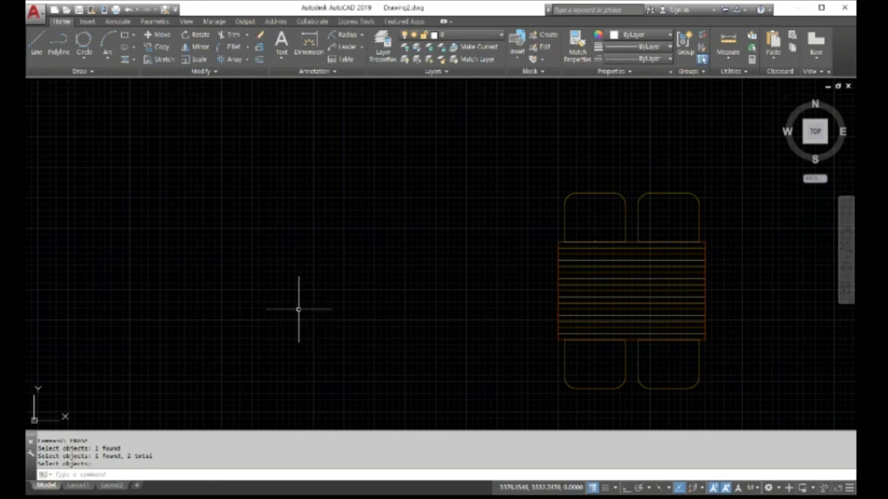
pyautogui.scroll(-1, 298, 303)
pyautogui.scroll(-5, 306, 300)
pyautogui.scroll(4, 339, 319)
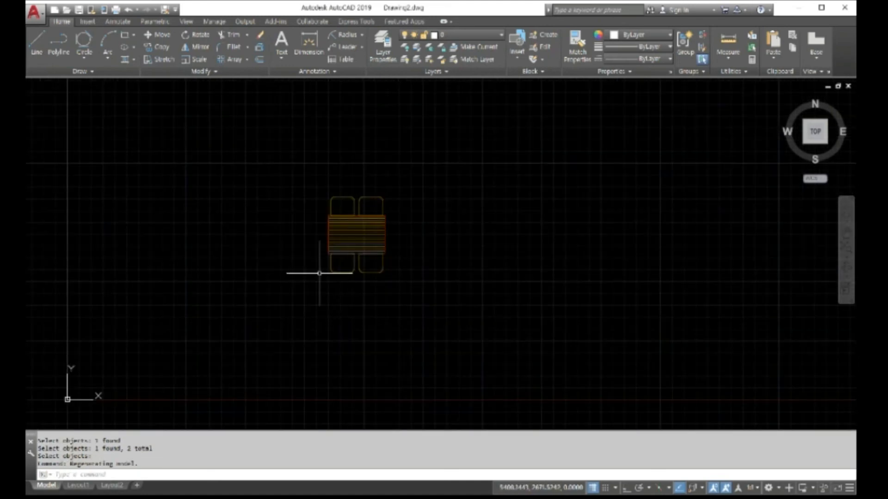